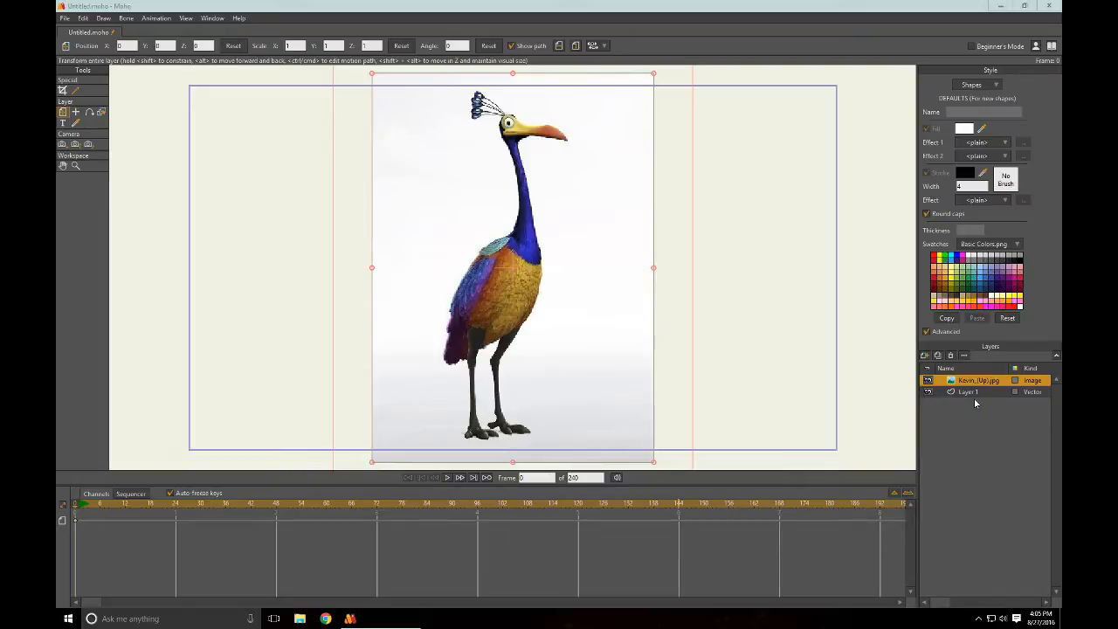
Step: Move the vector layer Layer 1 above the Kevin_(Up).jpg image layer
drag(971, 392, 969, 378)
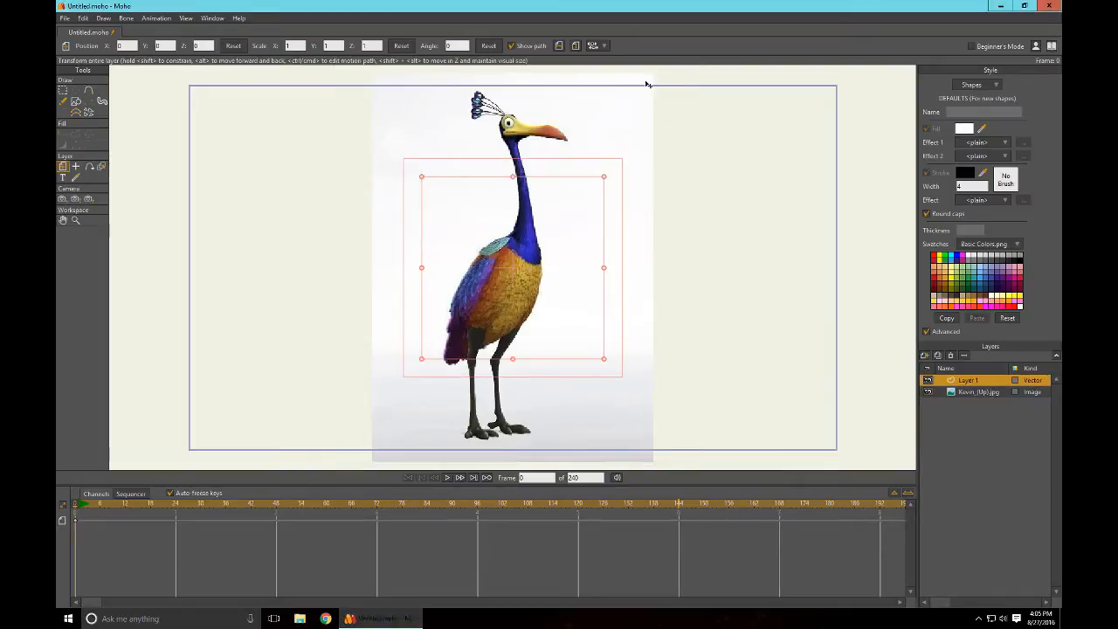
scroll(727, 325, up, 2)
scroll(730, 326, down, 3)
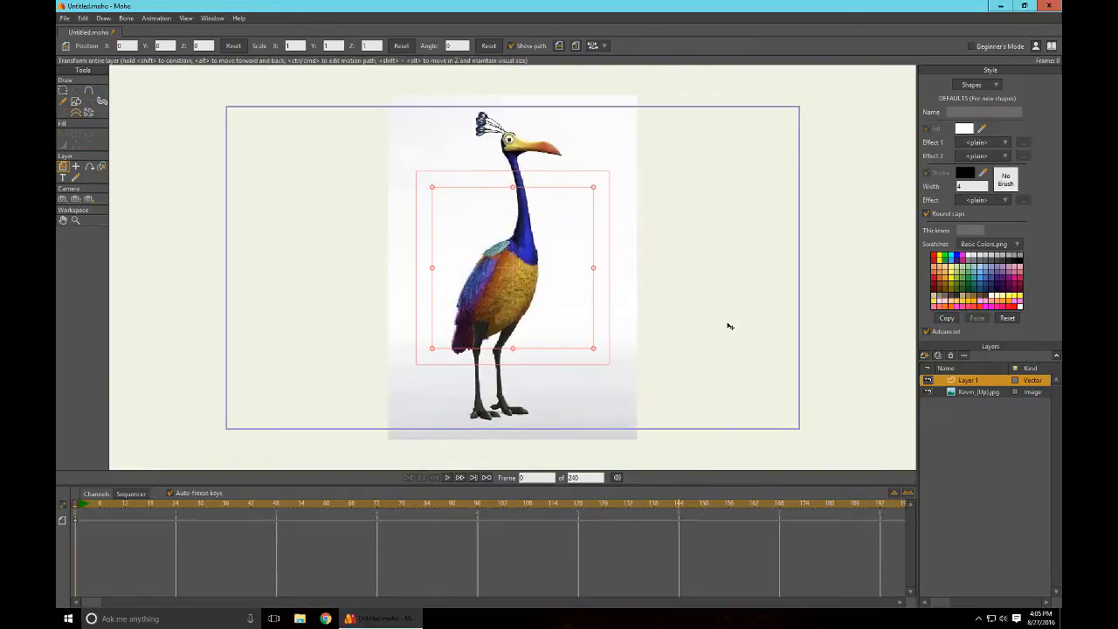
Step: Try to add Kevin_(Up).jpg from the downloads folder as a new image layer
click(976, 392)
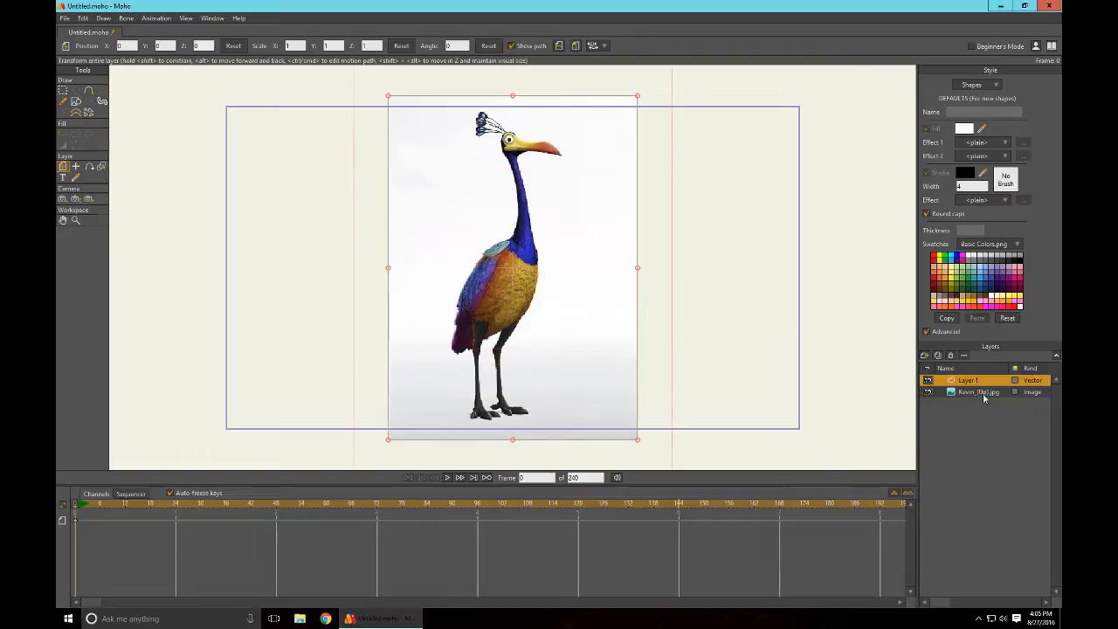
click(926, 357)
click(936, 375)
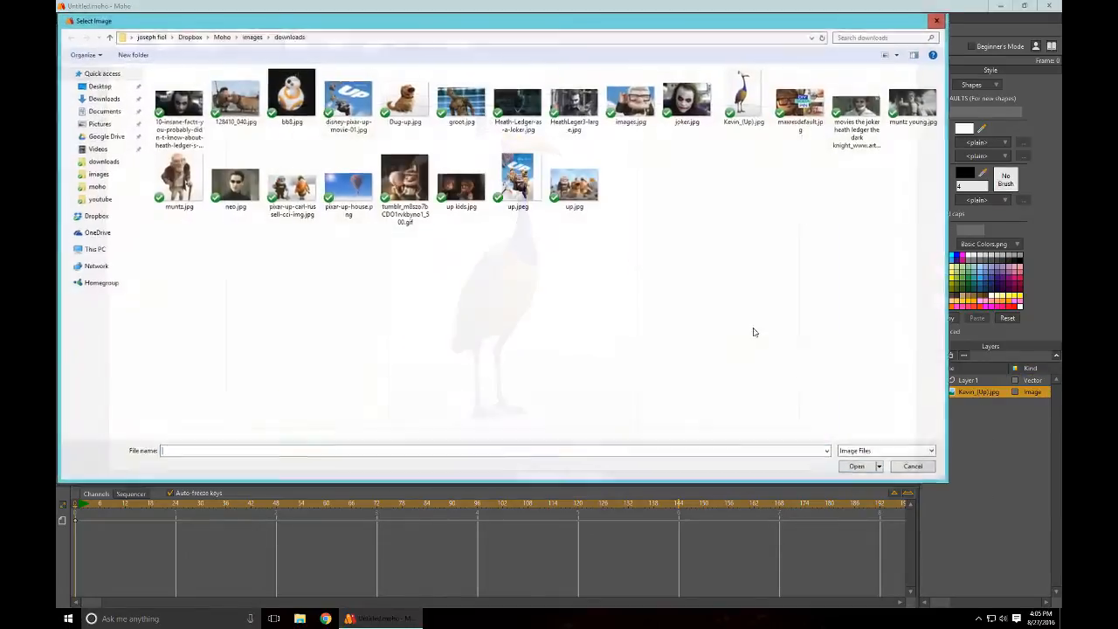
click(744, 103)
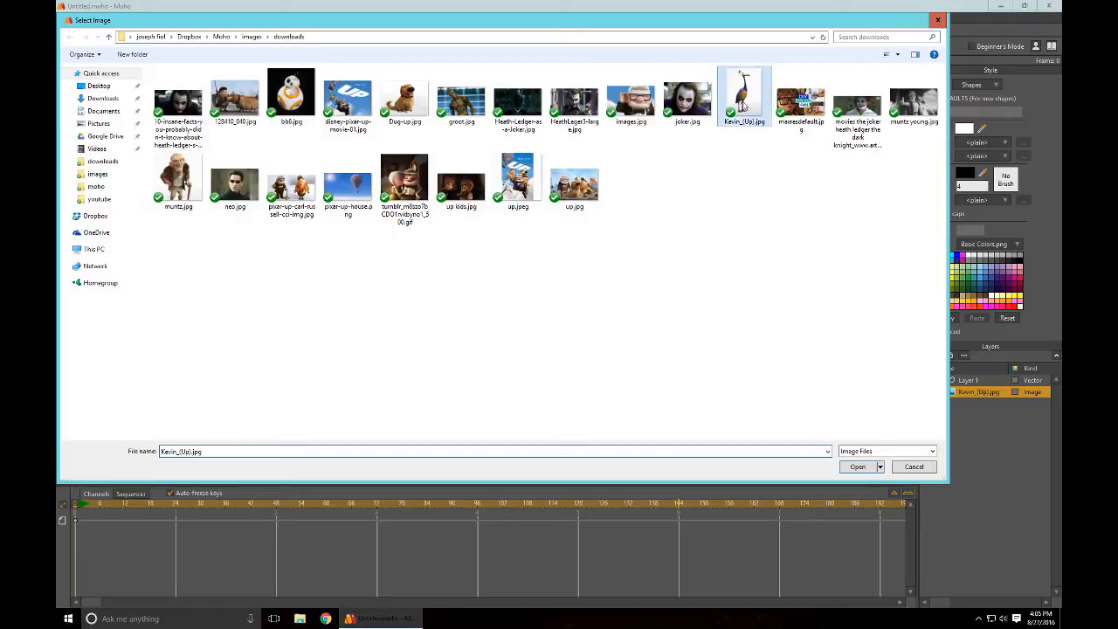
click(857, 467)
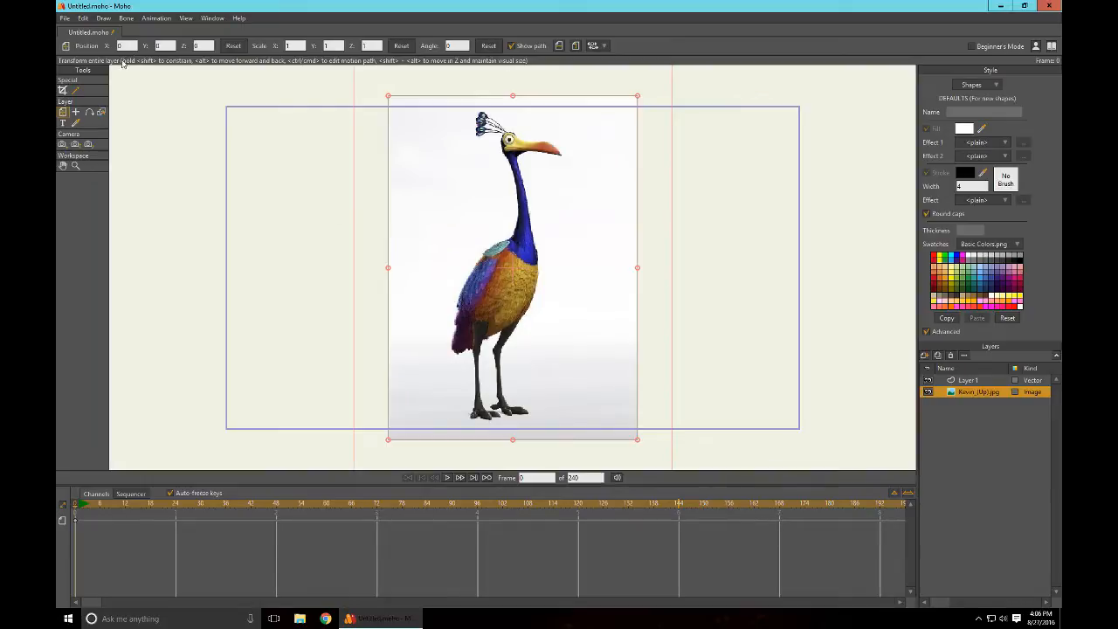
Step: Check the program's edition and version in its About information, then close it
click(239, 18)
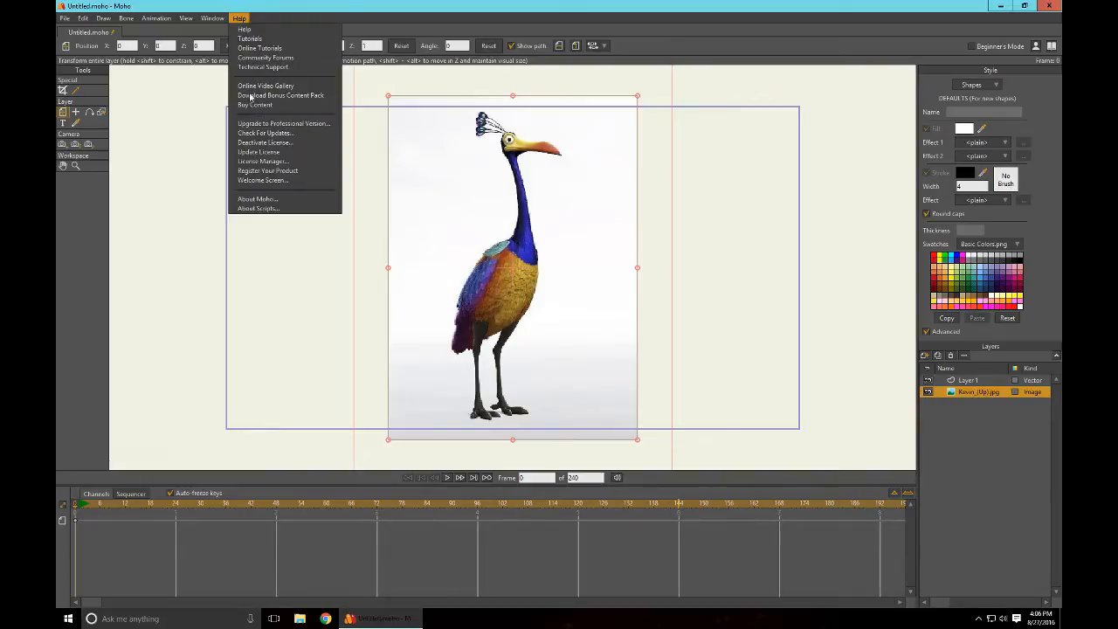
click(262, 199)
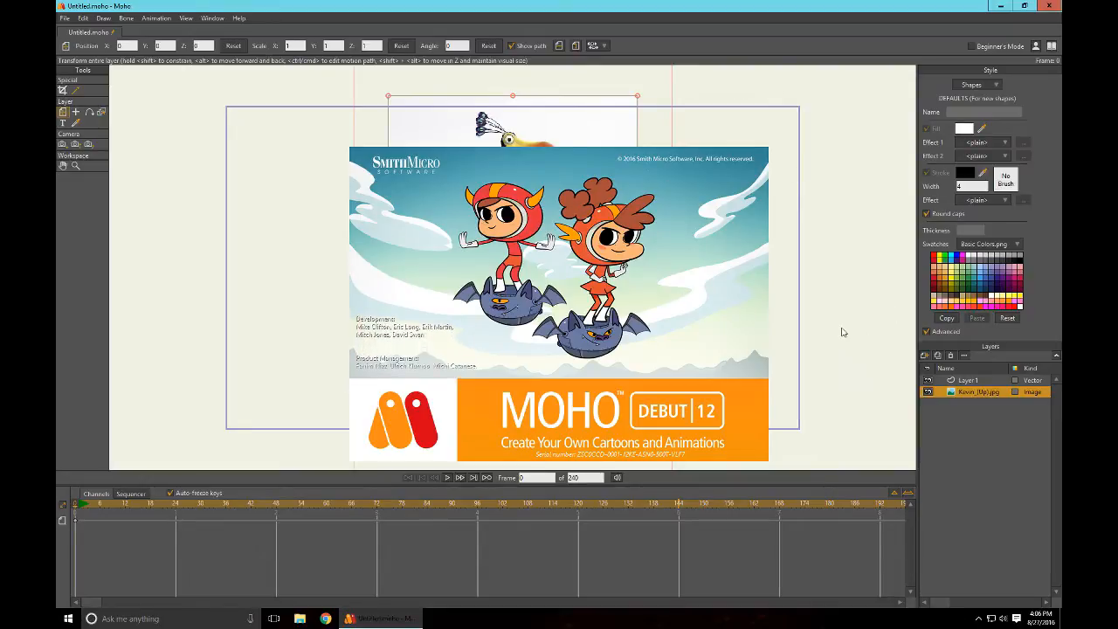
click(681, 324)
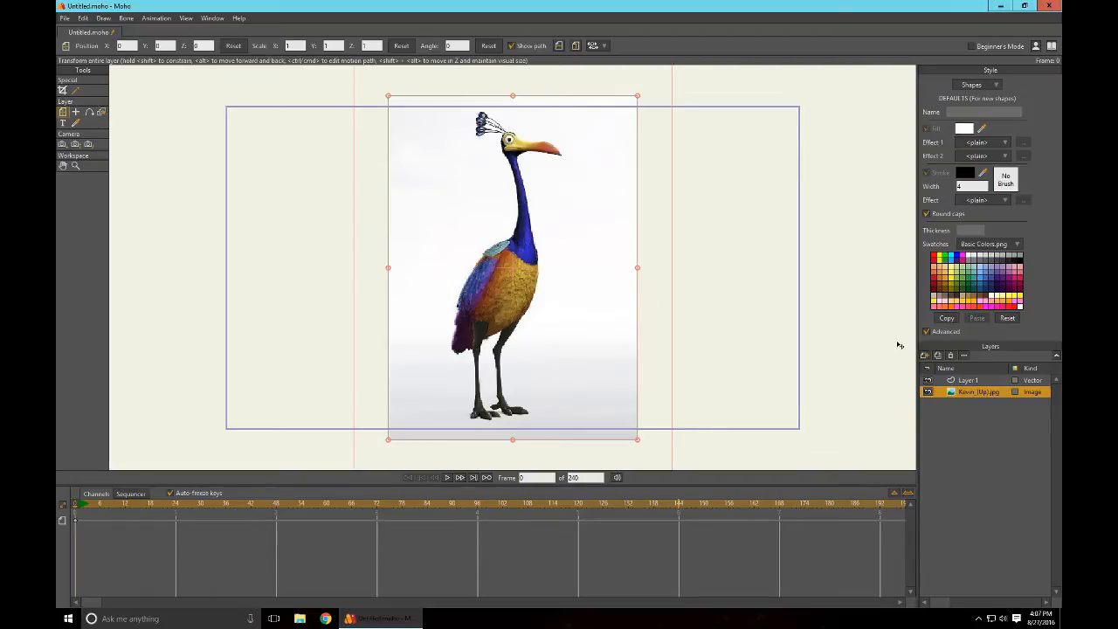
Step: Draw a star shape without automatic fill or stroke on Layer 1, over the bird's neck and back
click(961, 381)
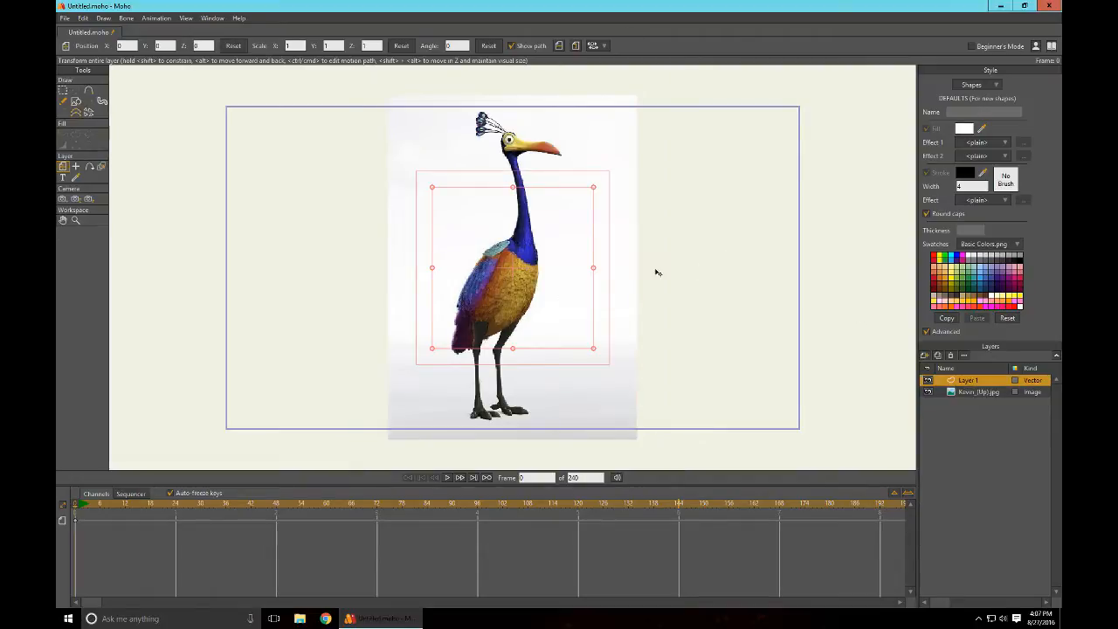
click(76, 101)
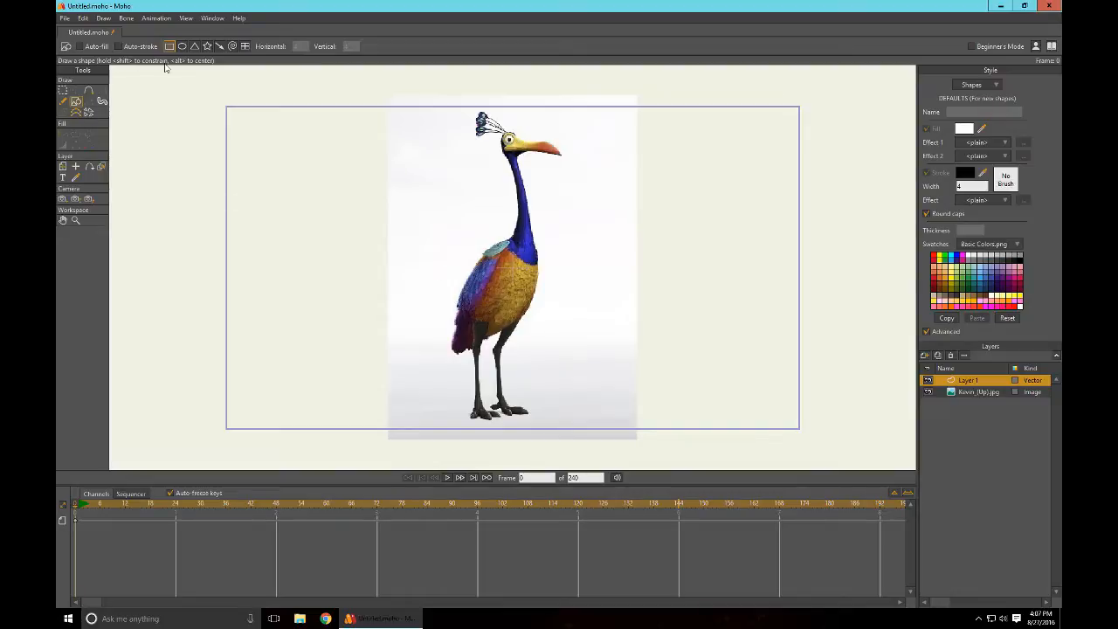
click(208, 45)
drag(471, 219, 528, 276)
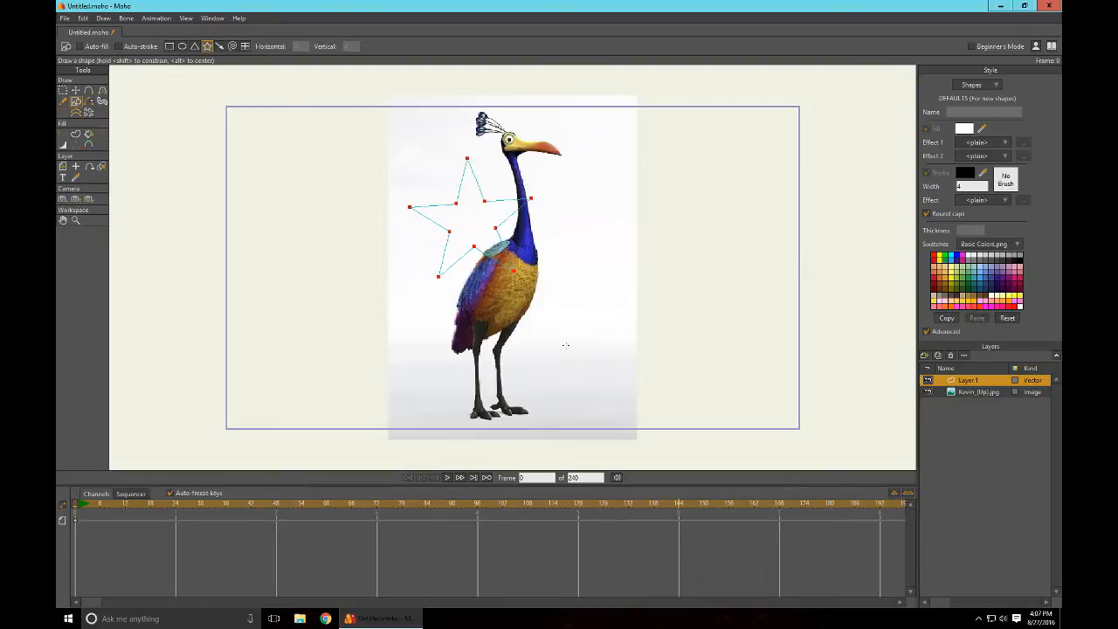
Step: Move the star's lower points onto the bird's tail tip, belly, breast and base of the neck
key(t)
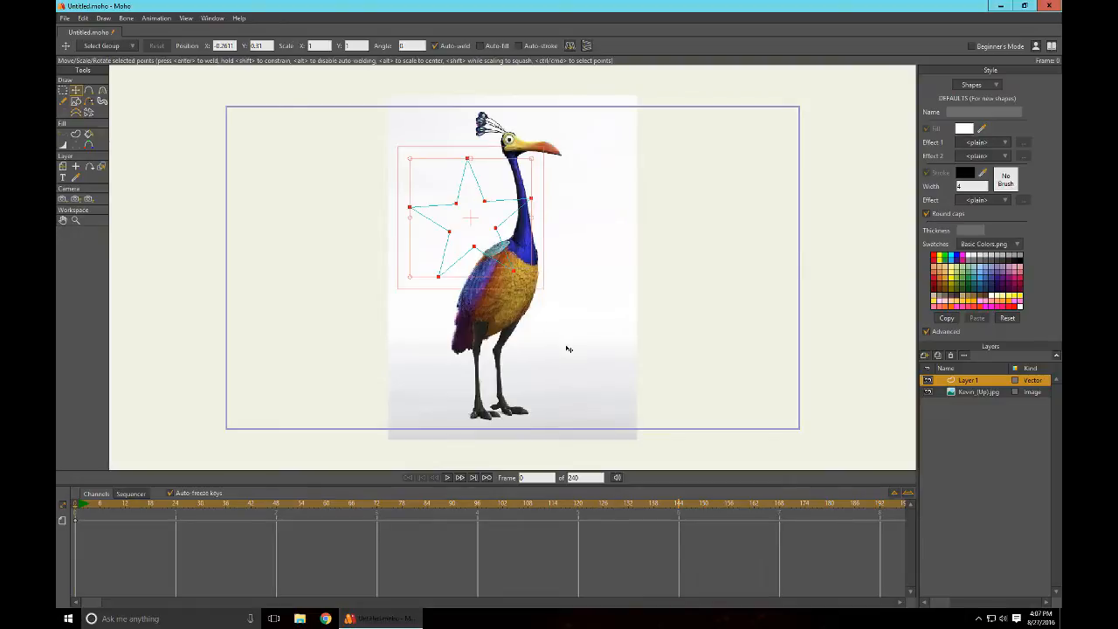
click(658, 323)
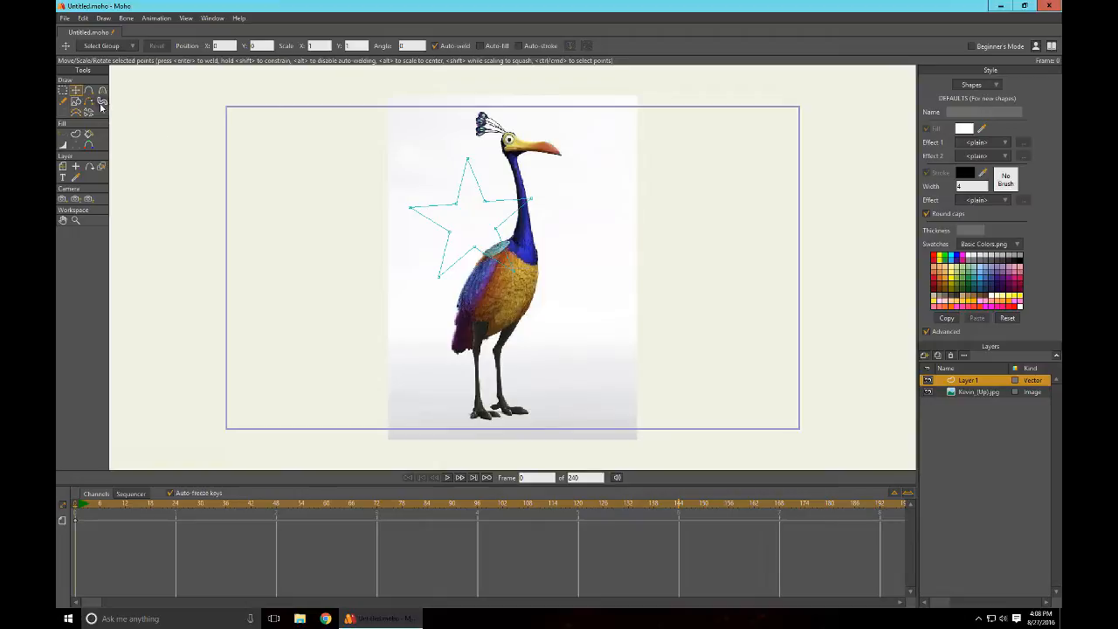
drag(434, 298, 453, 372)
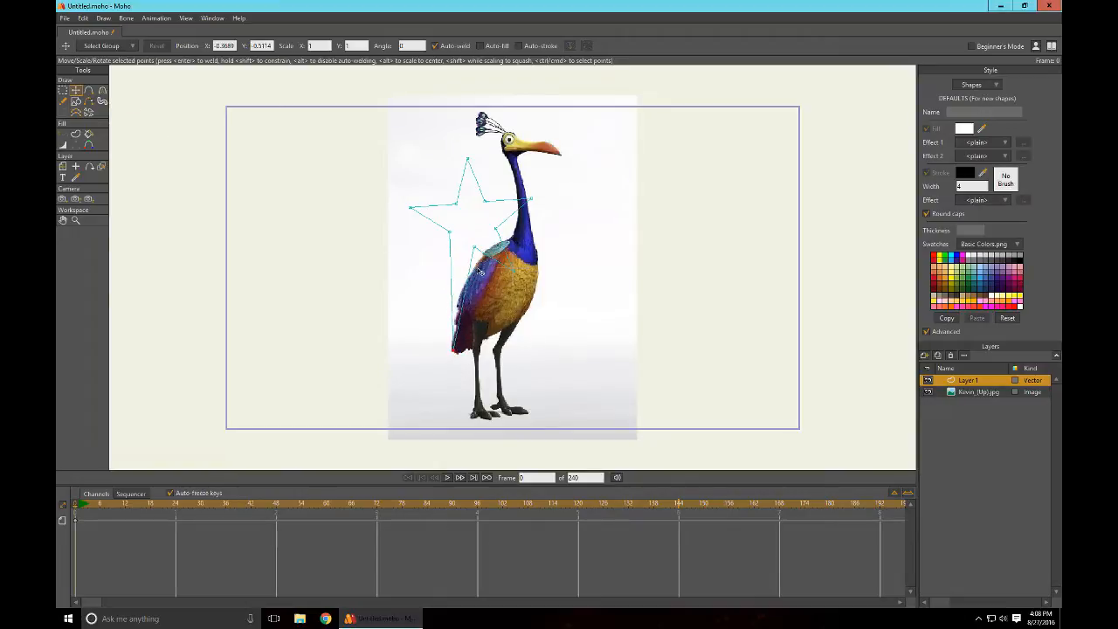
drag(480, 269, 529, 341)
drag(548, 281, 551, 285)
drag(524, 239, 535, 245)
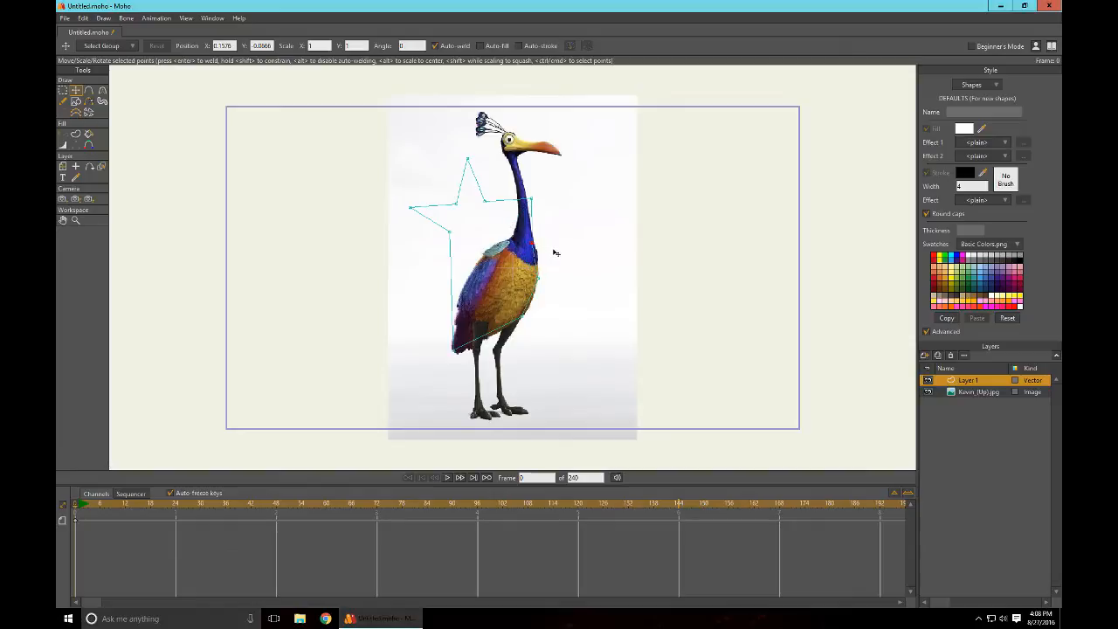
Step: Move the star's remaining points onto the bird's throat, back, neck and head to follow its silhouette
drag(530, 199, 533, 160)
drag(464, 244, 477, 318)
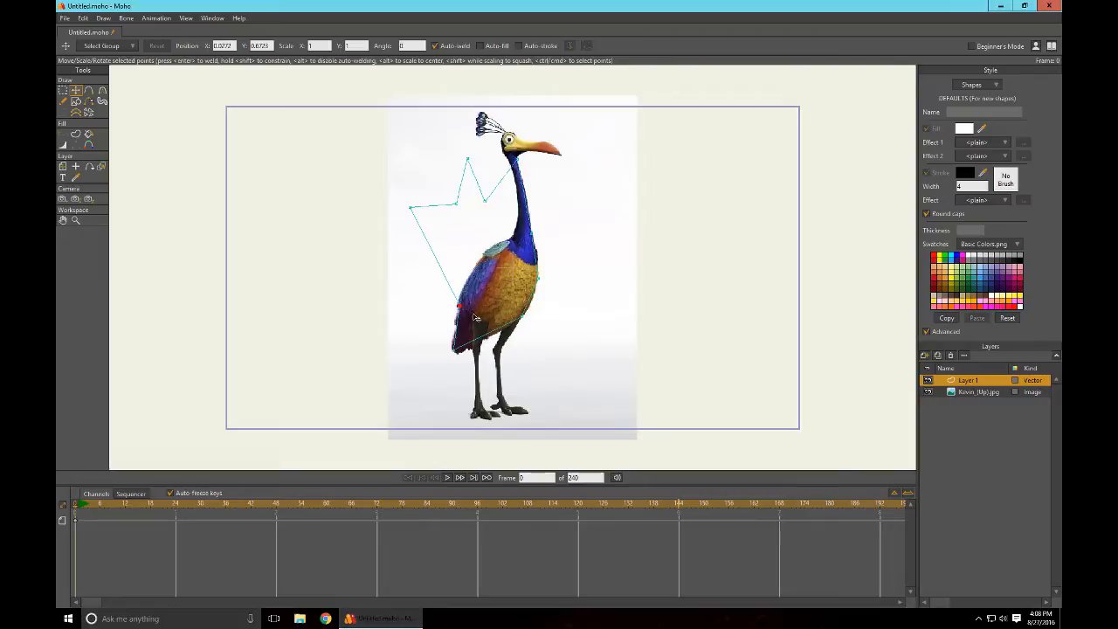
drag(428, 214, 491, 280)
drag(475, 220, 522, 247)
drag(469, 158, 516, 204)
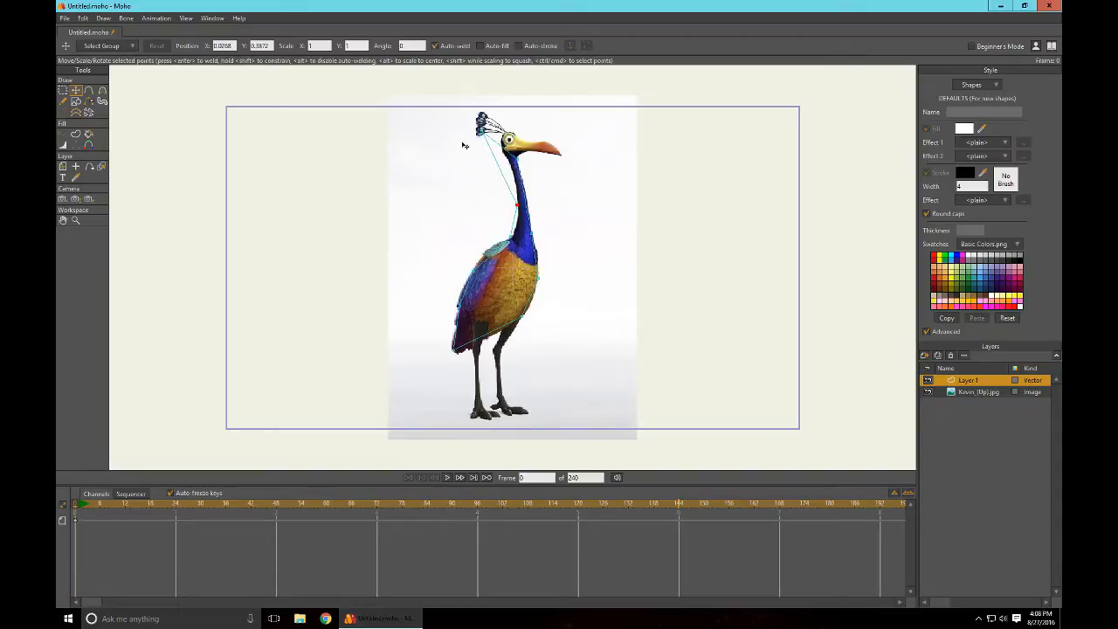
drag(464, 144, 486, 149)
Step: Add points to the outline along the back of the neck and the head, and fit them to the bird's contour
key(a)
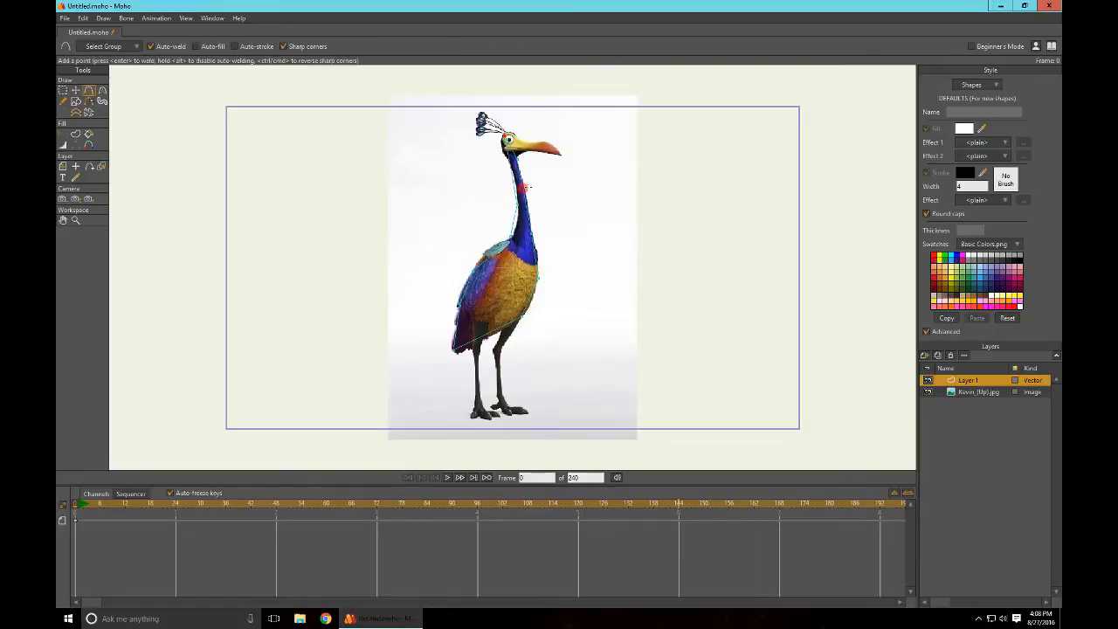
click(510, 161)
key(t)
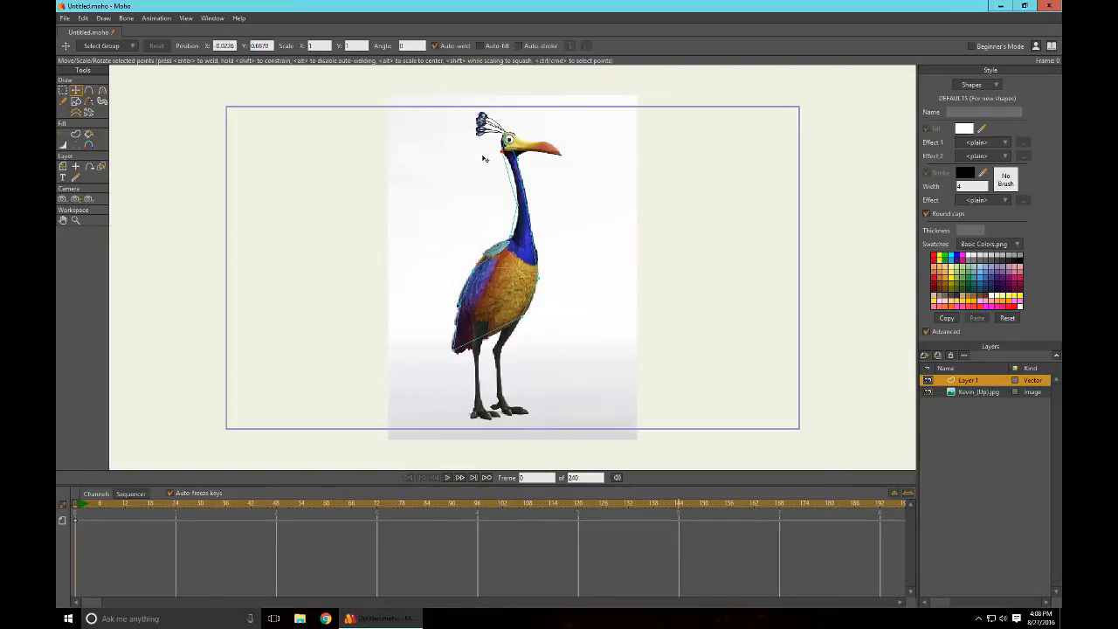
key(a)
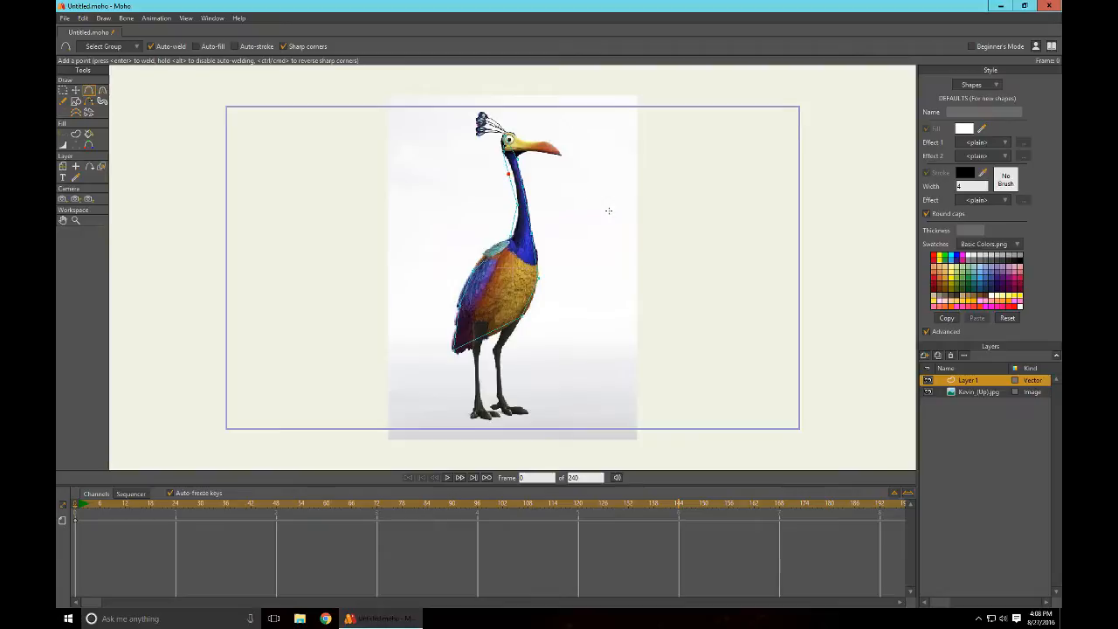
key(t)
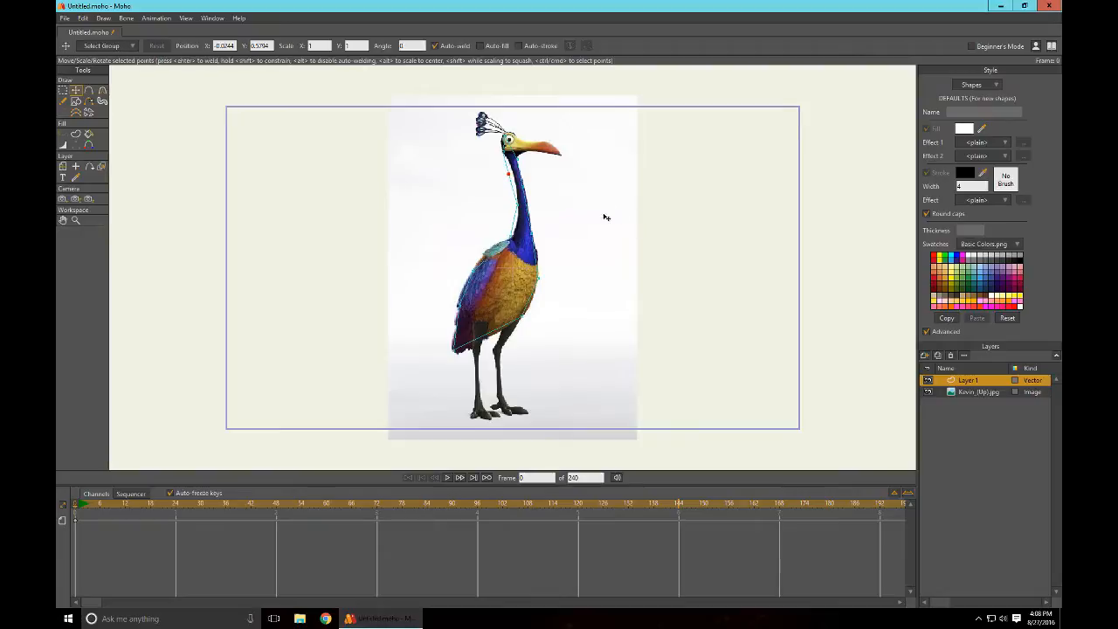
key(a)
click(517, 144)
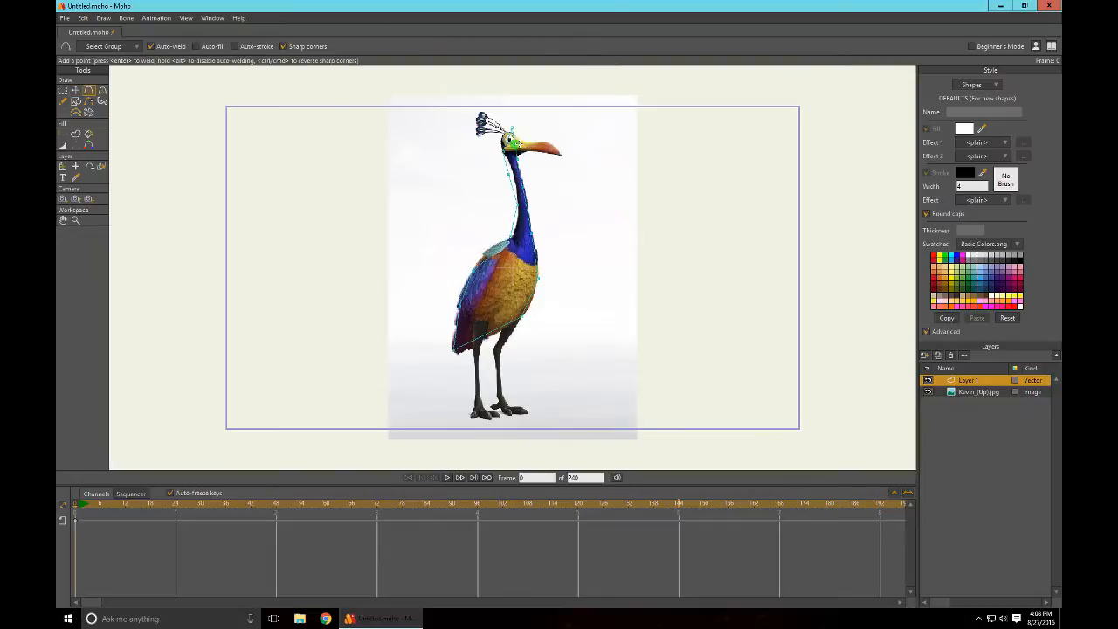
key(t)
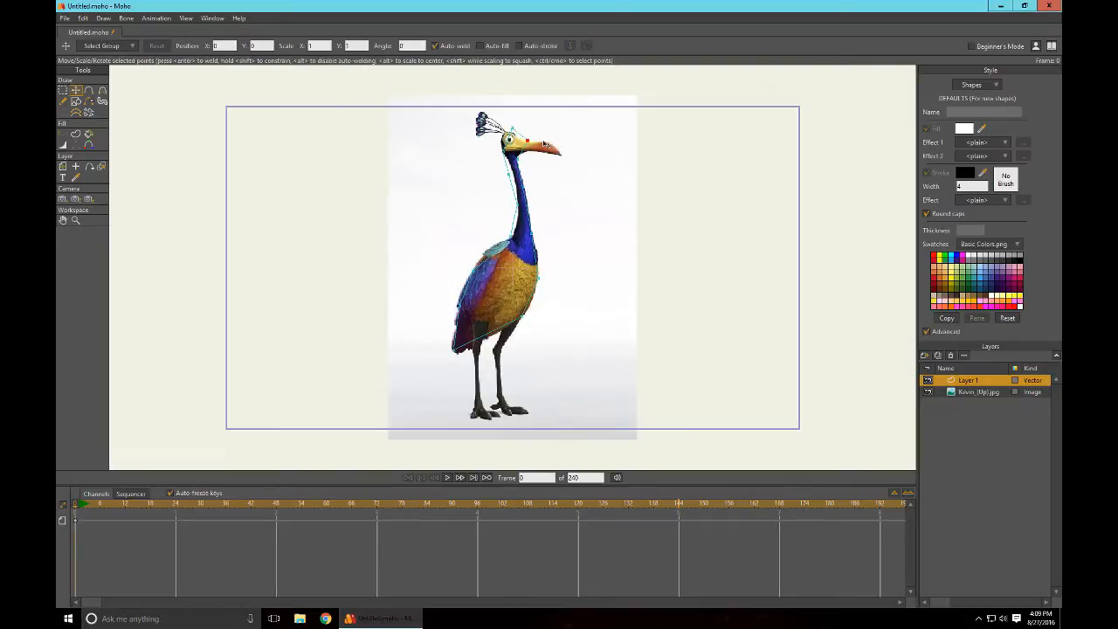
drag(543, 145, 506, 138)
drag(492, 181, 493, 183)
Step: Adjust the curvature of the outline point at the bird's tail tip to about 0.056
key(c)
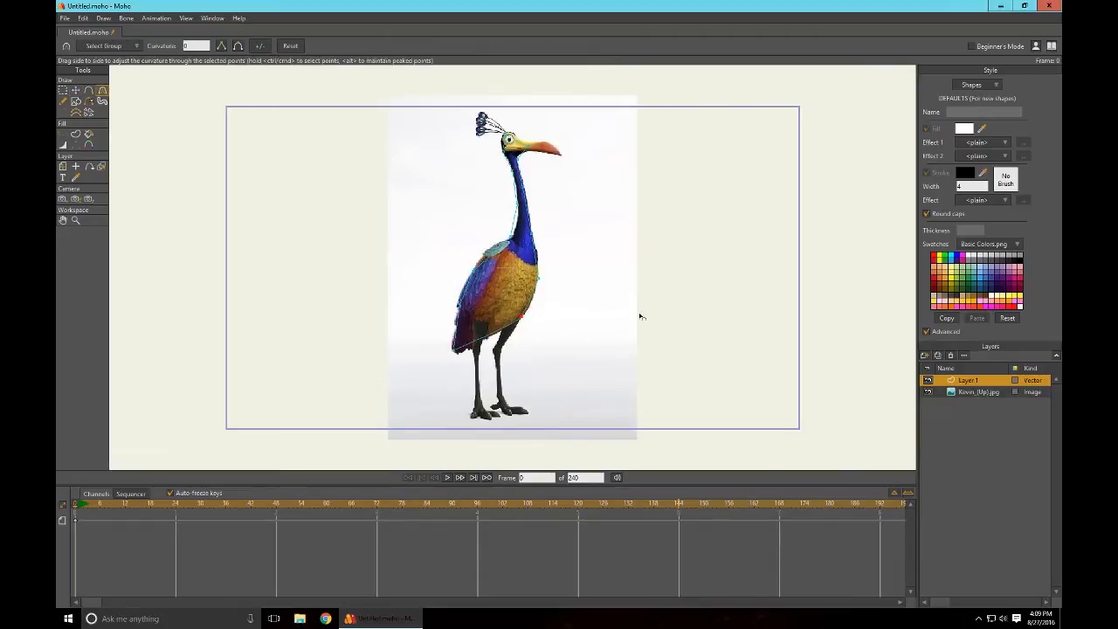
drag(450, 355, 492, 372)
scroll(471, 384, up, 3)
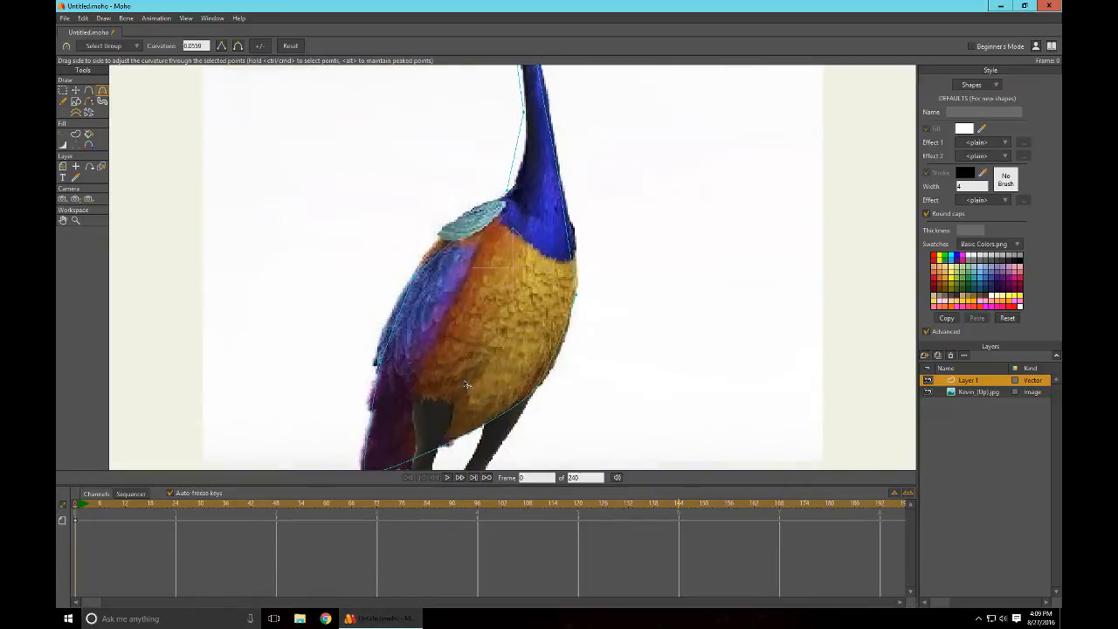
drag(590, 390, 753, 275)
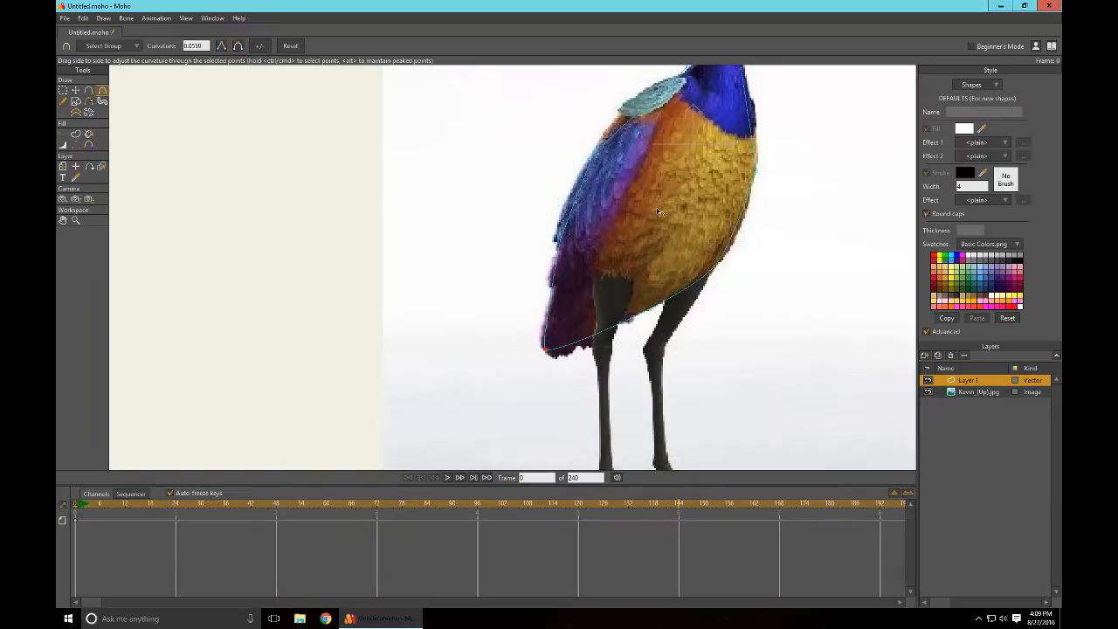
drag(656, 225, 613, 260)
Step: Switch to Chrome, maximize it to look over the "up kevin" image results, and return to Moho
click(329, 619)
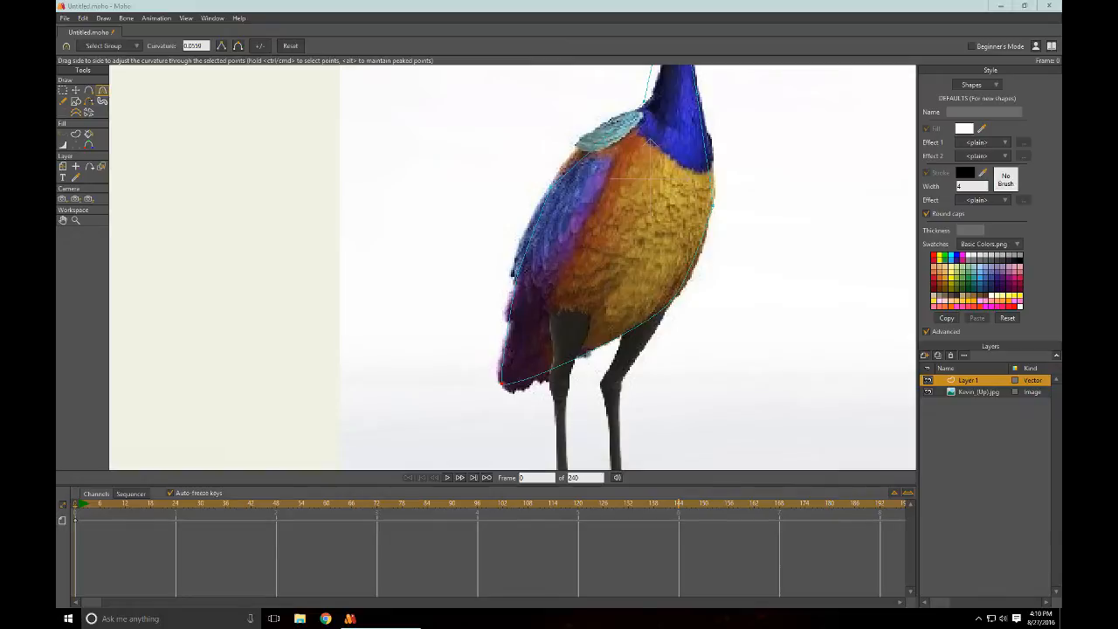
drag(1061, 65, 498, 53)
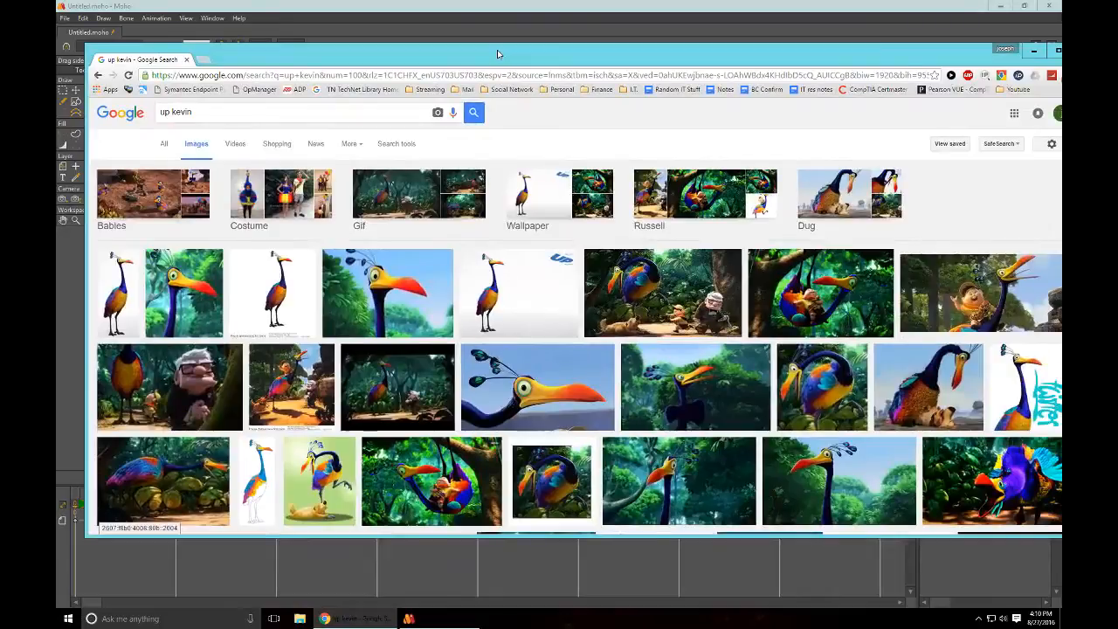
double_click(497, 50)
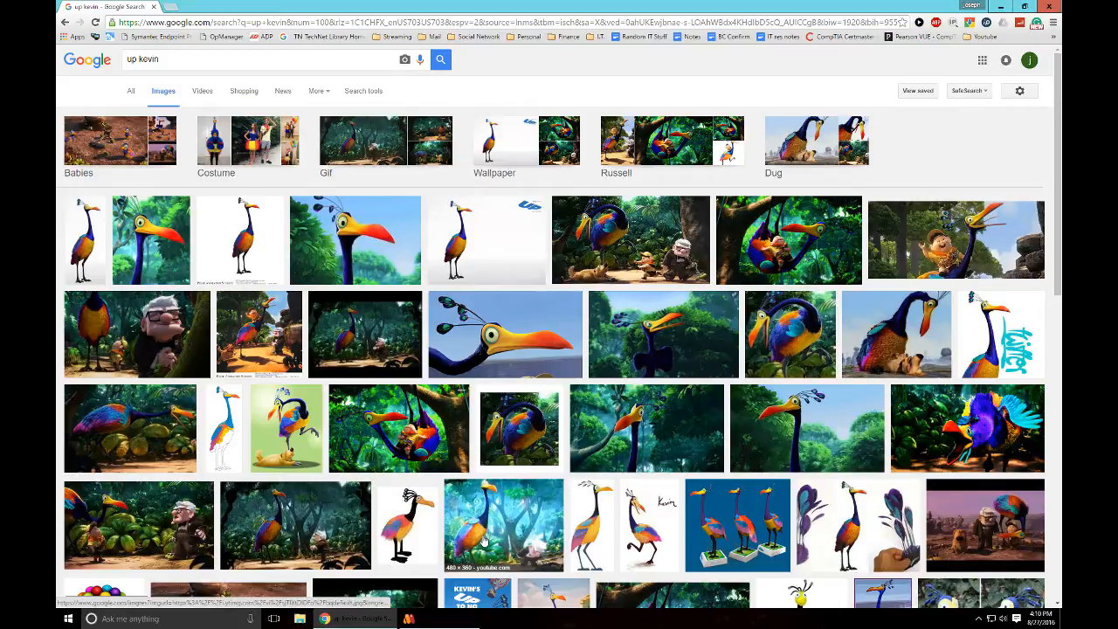
click(998, 6)
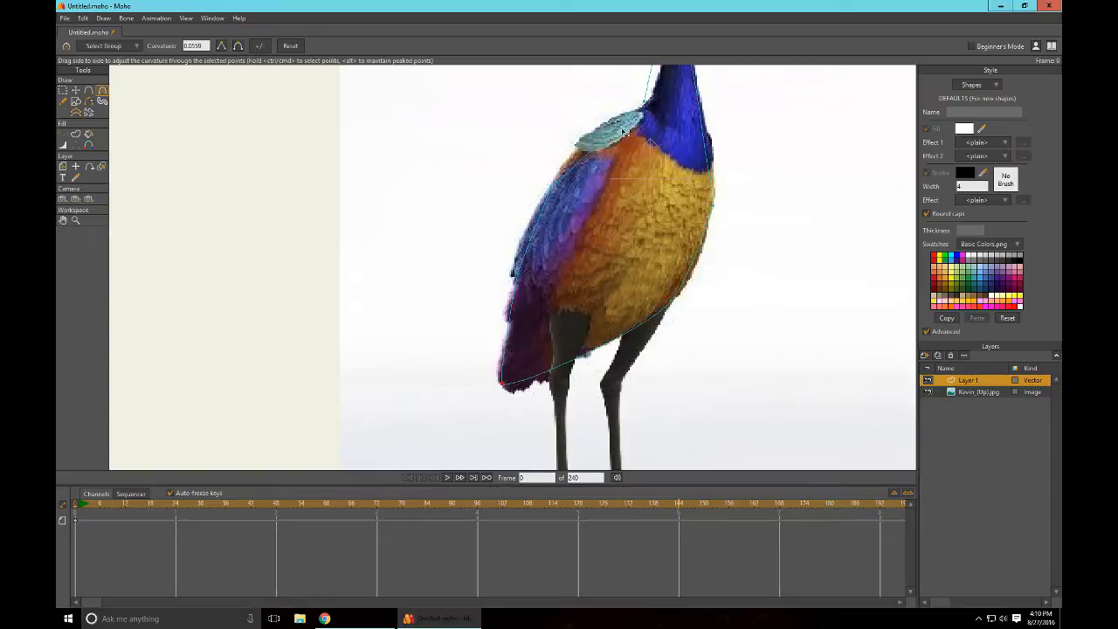
Step: Switch to Chrome again and preview reference images of the bird with its neck bent, including the one standing over the dog
click(405, 612)
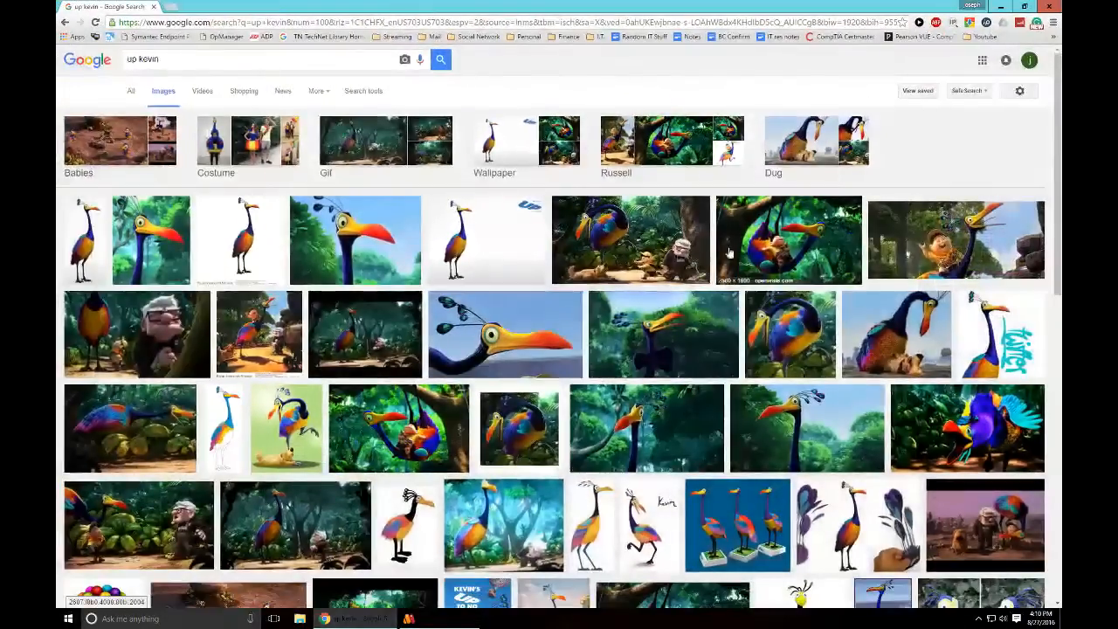
click(805, 350)
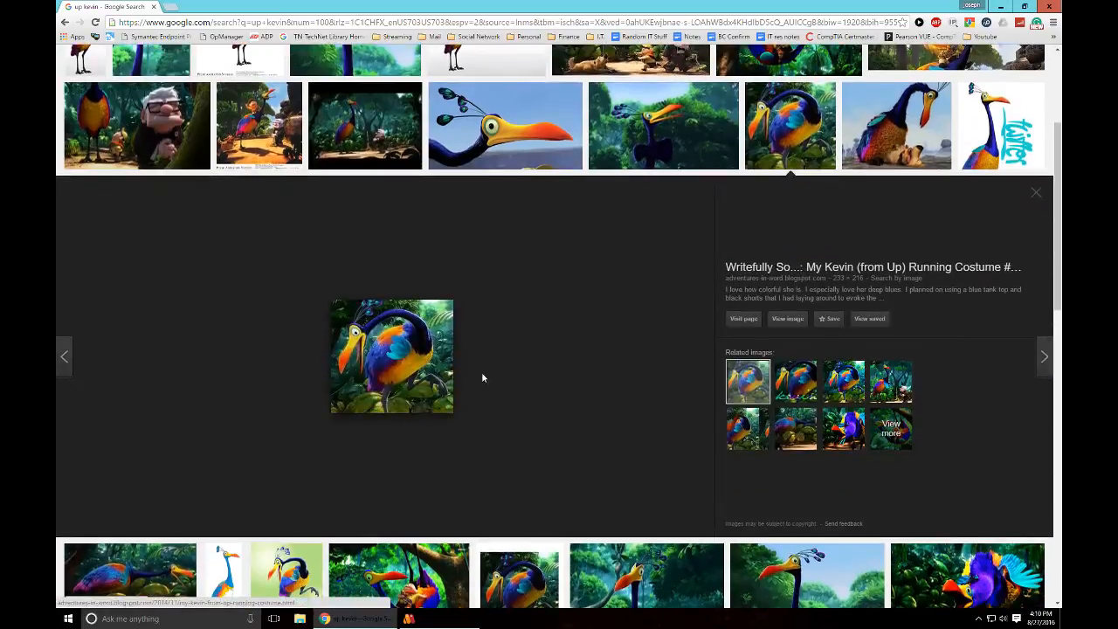
click(798, 385)
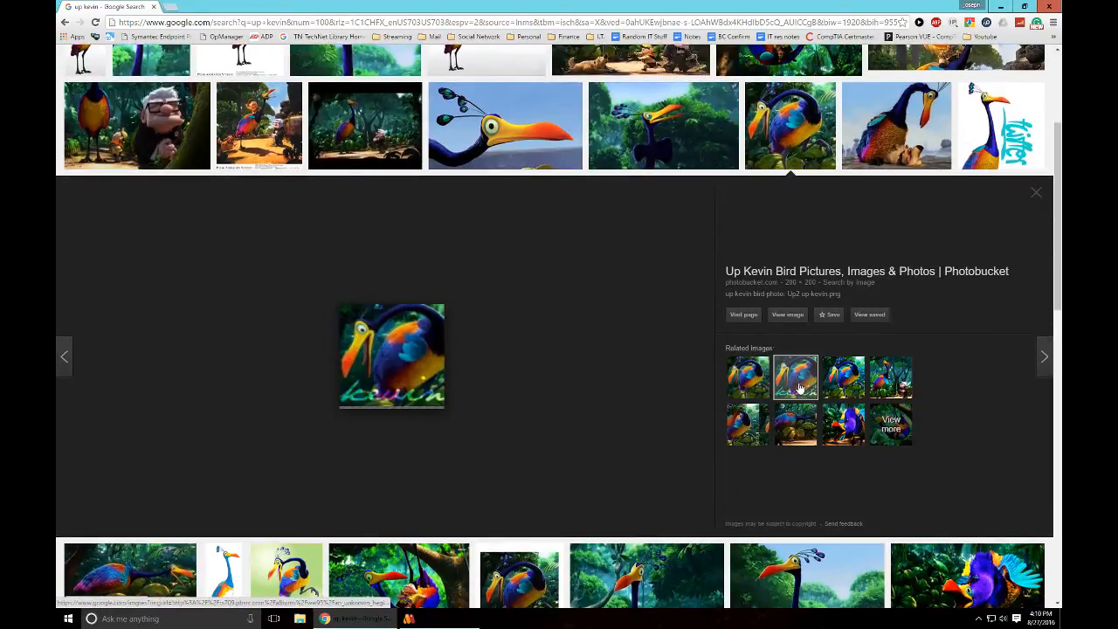
click(843, 377)
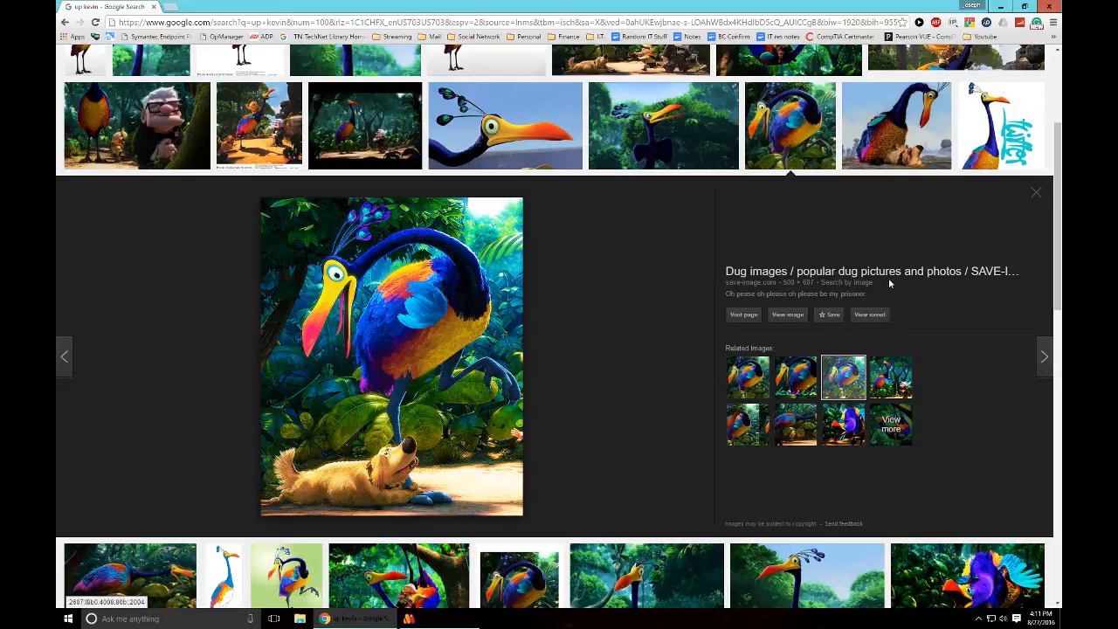
Step: Preview the images of the bird beside the dog and hanging from the tree, and return to Moho
click(896, 153)
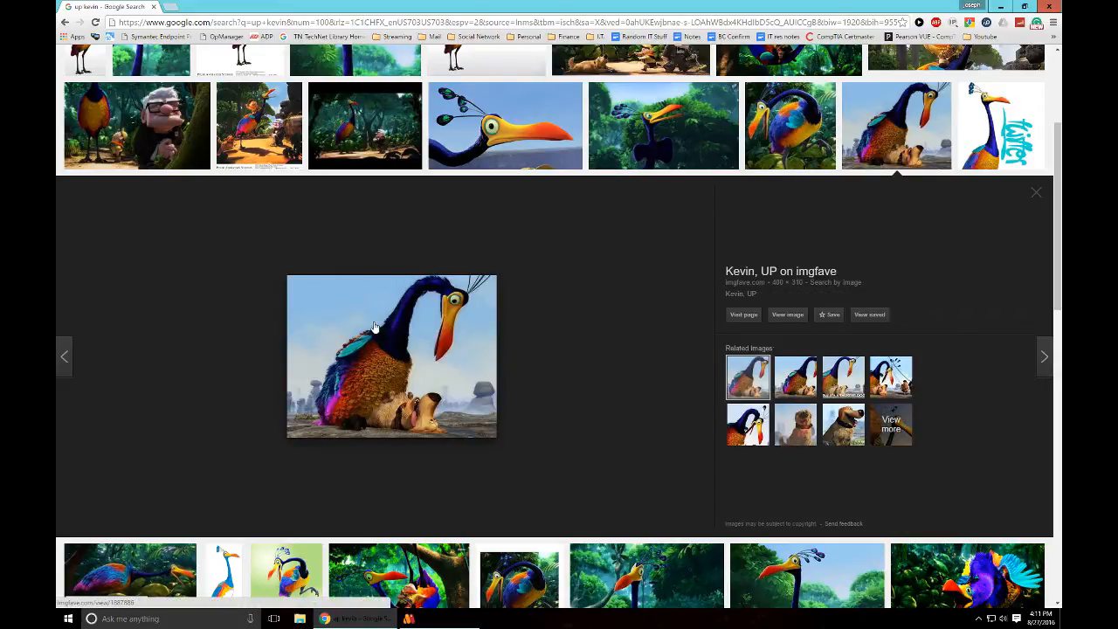
scroll(681, 437, down, 3)
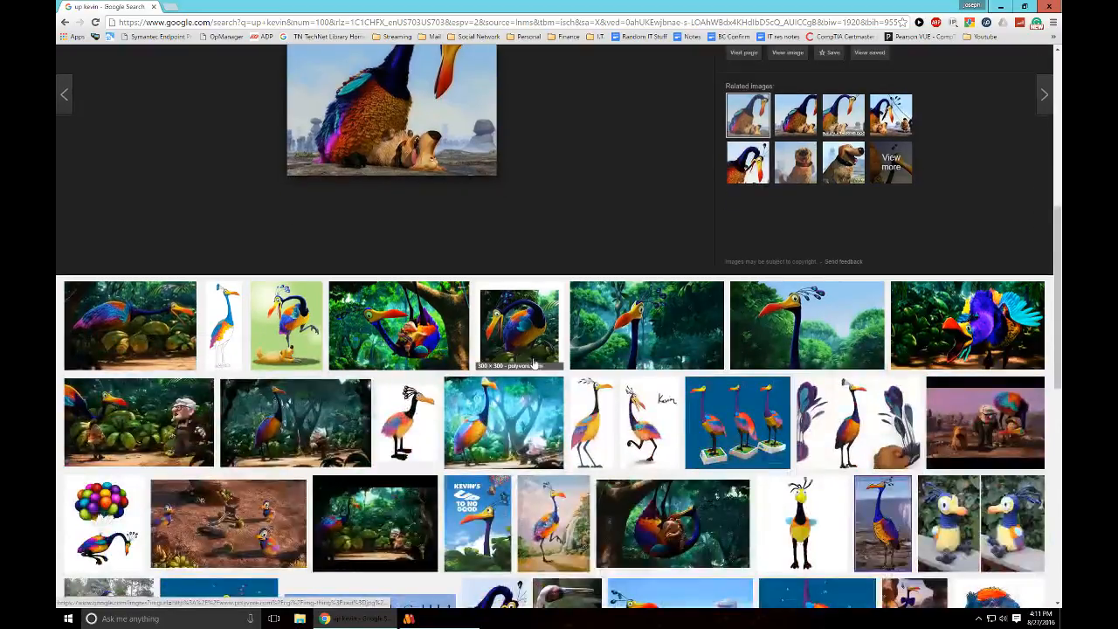
click(412, 333)
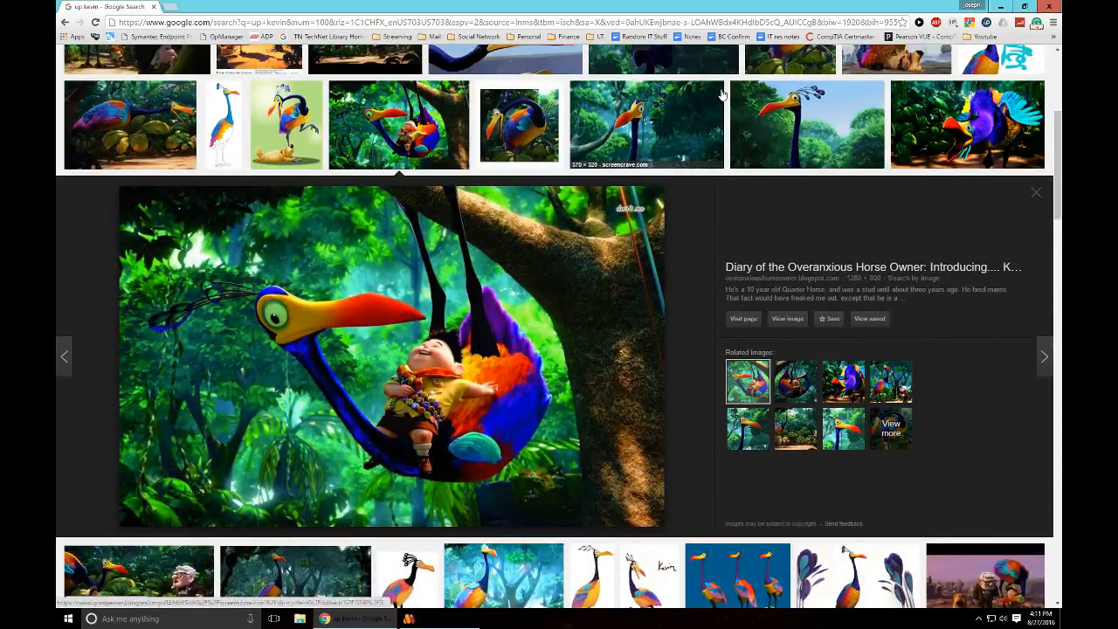
drag(662, 14, 1061, 18)
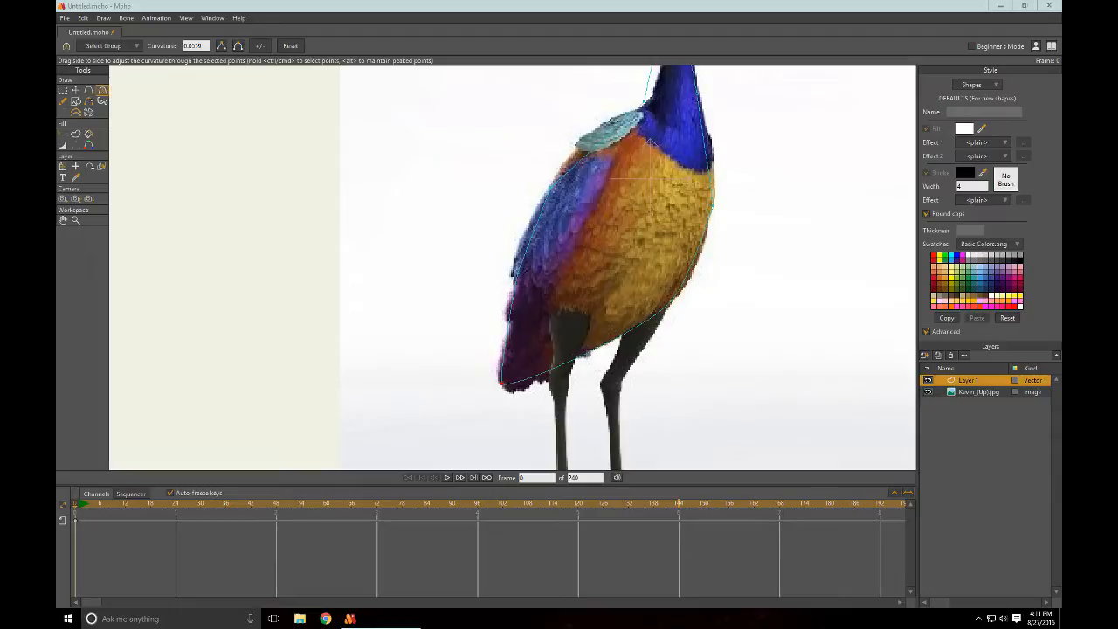
Step: Move the tail-tip point to the bottom of the belly and pull the back points inward, leaving the tail feathers outside the outline
drag(478, 422, 560, 378)
key(t)
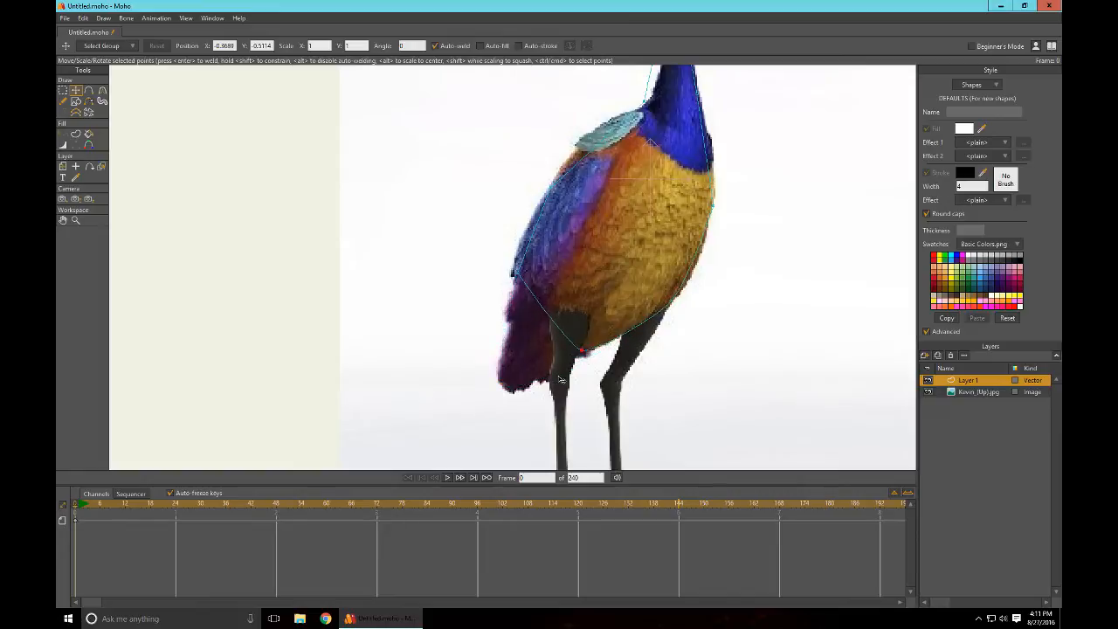
drag(463, 247, 492, 262)
Step: Adjust the curvature of the outline points along the back, at the neck base and at the belly bottom, setting the latter to about 0.26
key(c)
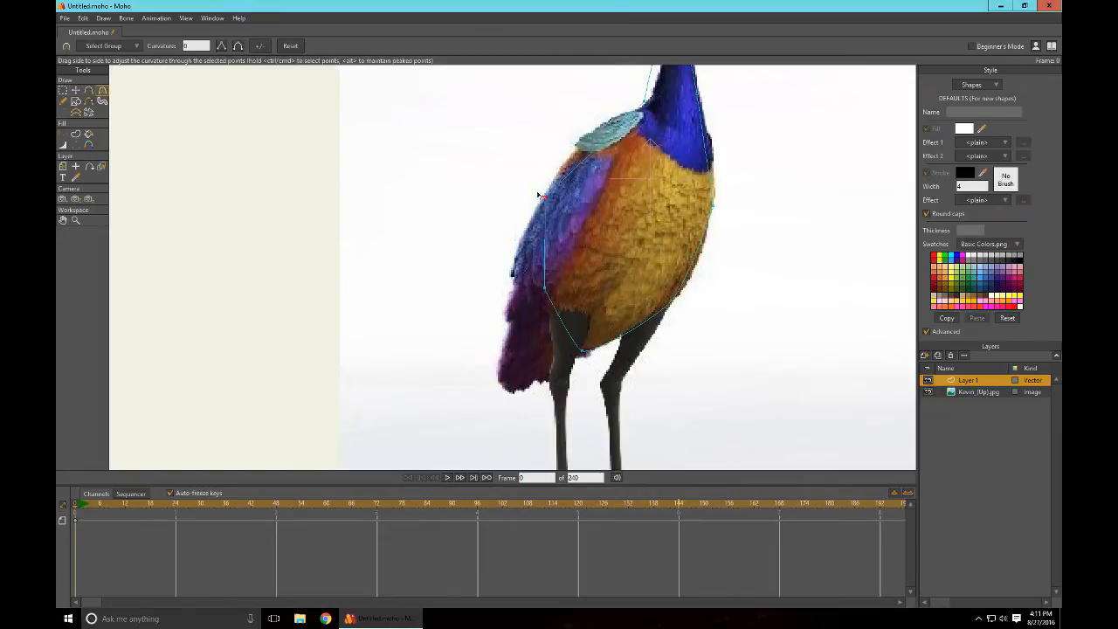
drag(538, 194, 614, 215)
drag(583, 114, 600, 207)
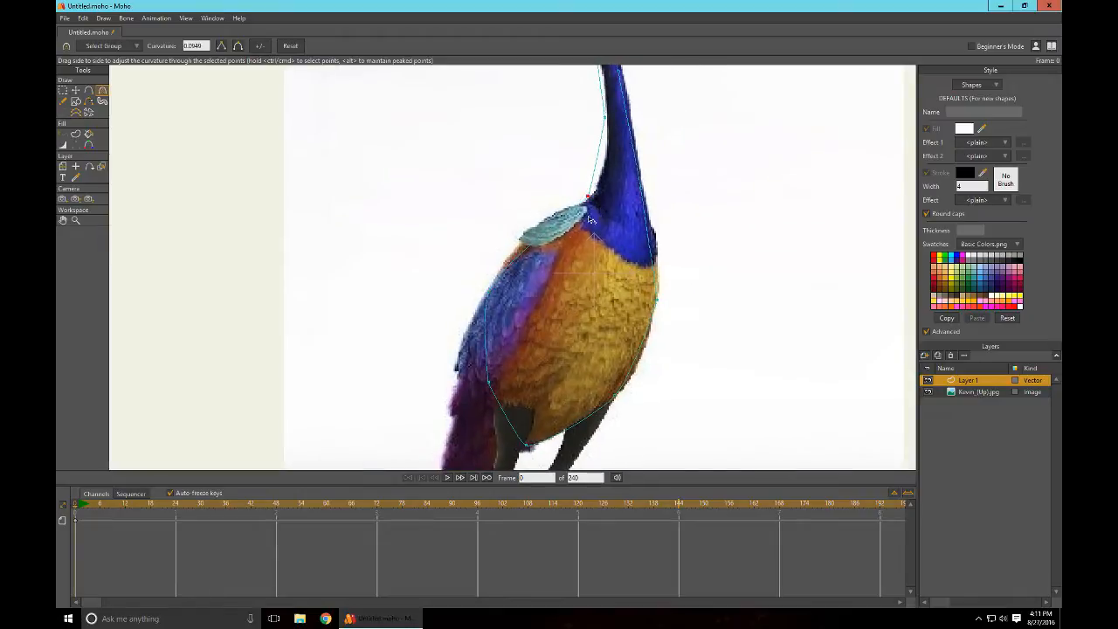
drag(486, 384, 651, 403)
drag(745, 411, 771, 373)
drag(634, 442, 666, 382)
drag(584, 350, 586, 389)
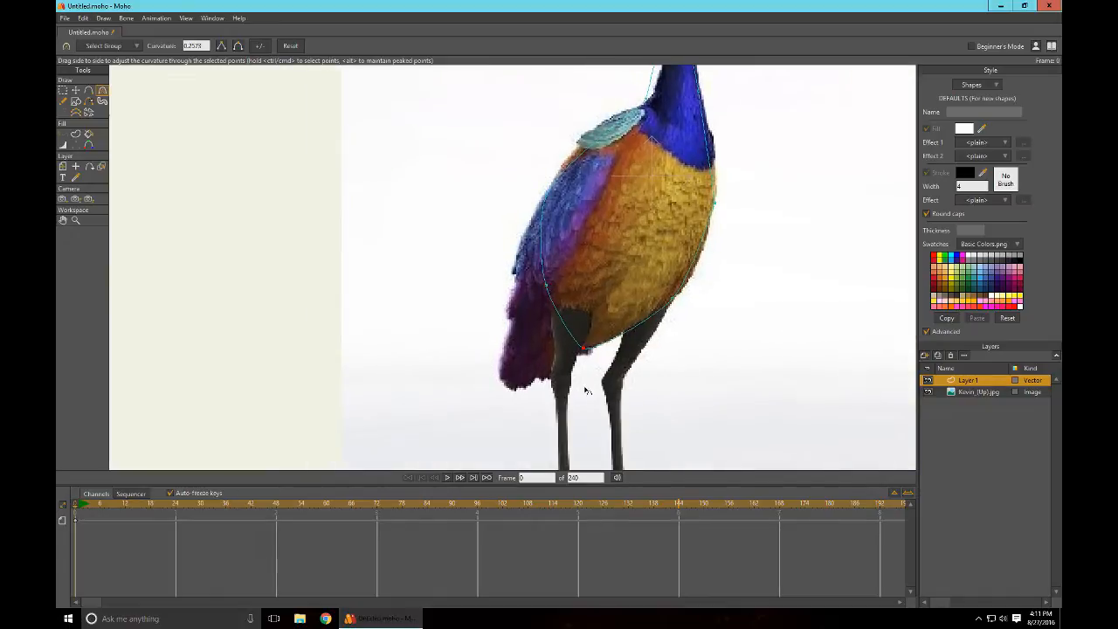
Step: Smooth the curvature of the outline points along the belly and chest to follow the bird's front contour
drag(657, 345, 649, 365)
drag(748, 325, 595, 419)
drag(595, 357, 784, 324)
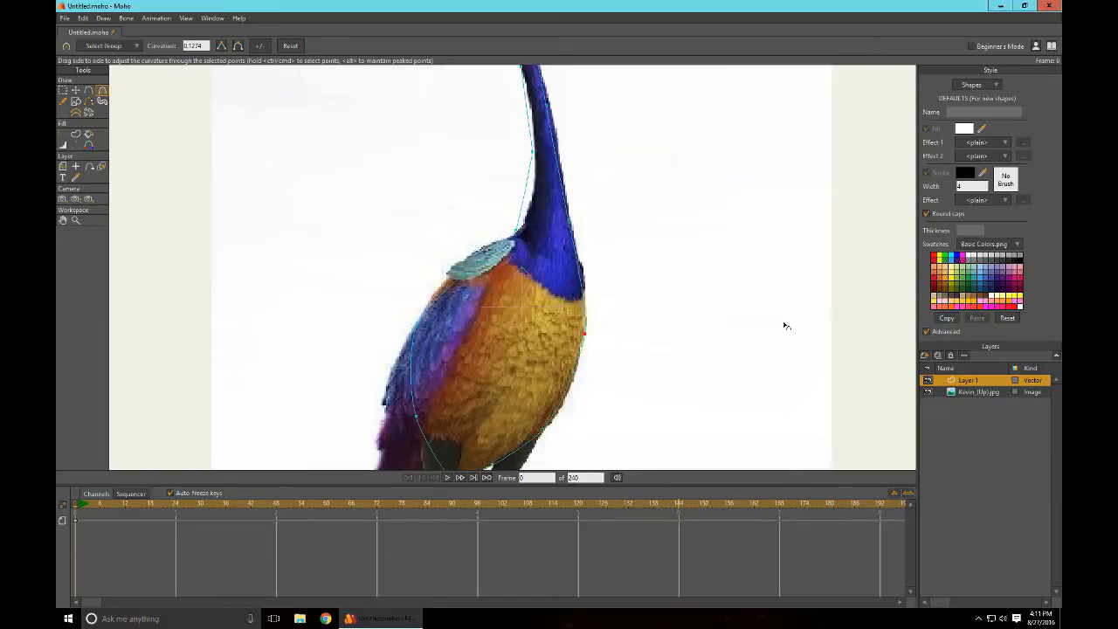
drag(738, 387, 818, 317)
drag(647, 394, 694, 383)
drag(746, 265, 707, 460)
drag(724, 302, 749, 288)
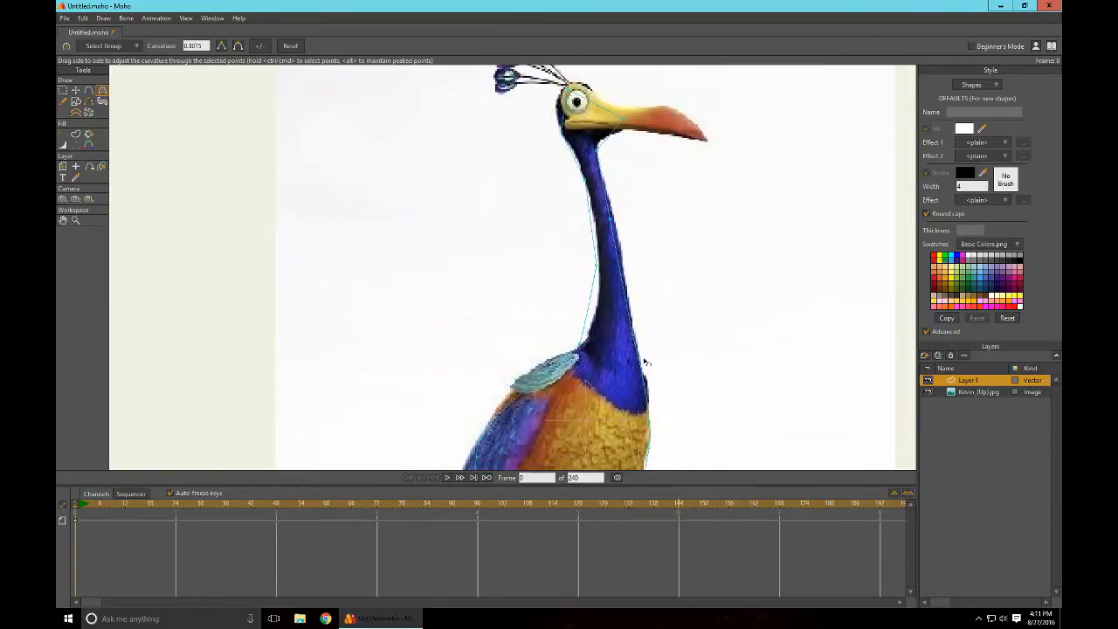
drag(646, 360, 690, 317)
Step: Add an outline point at the teal shoulder feathers and fit the shoulder and neck-base points to the contour
key(t)
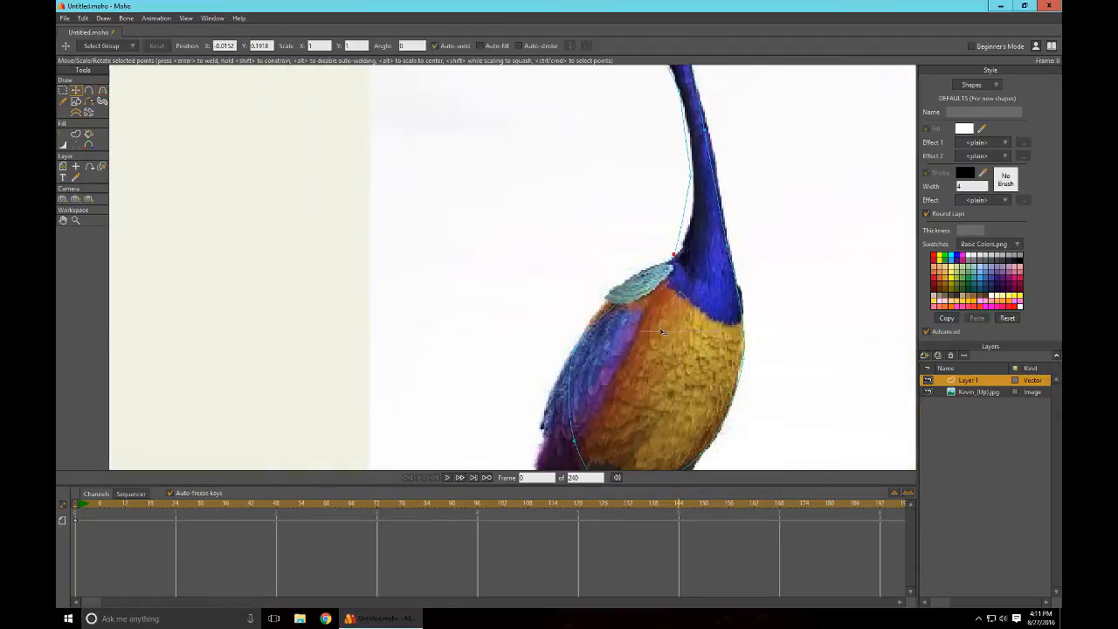
drag(552, 320, 620, 271)
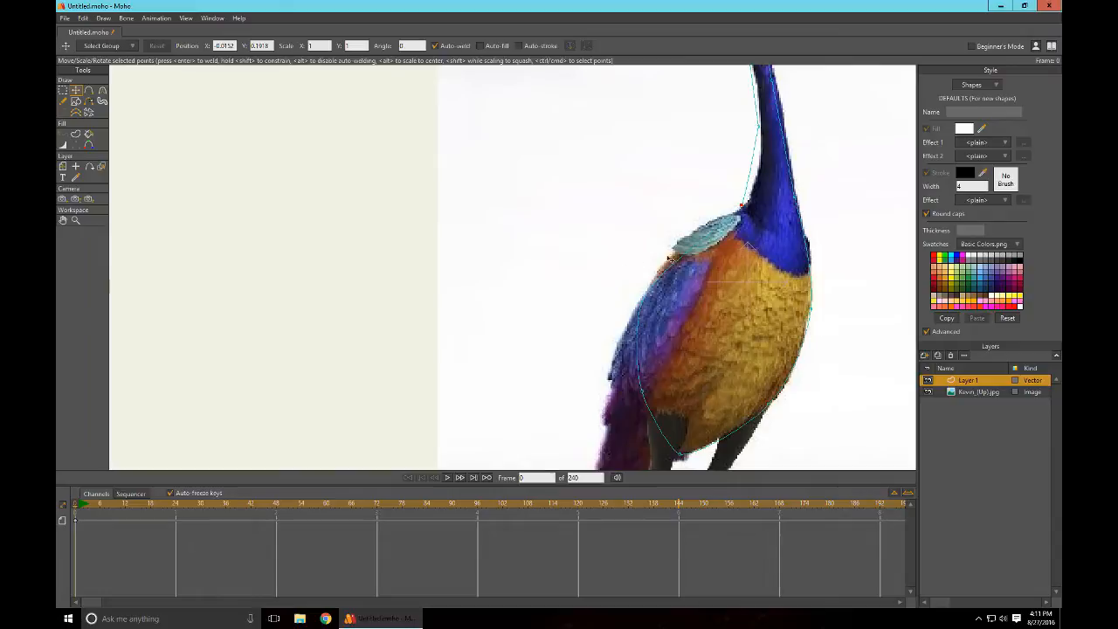
key(a)
key(t)
drag(882, 214, 872, 258)
drag(747, 262, 755, 260)
drag(847, 195, 854, 231)
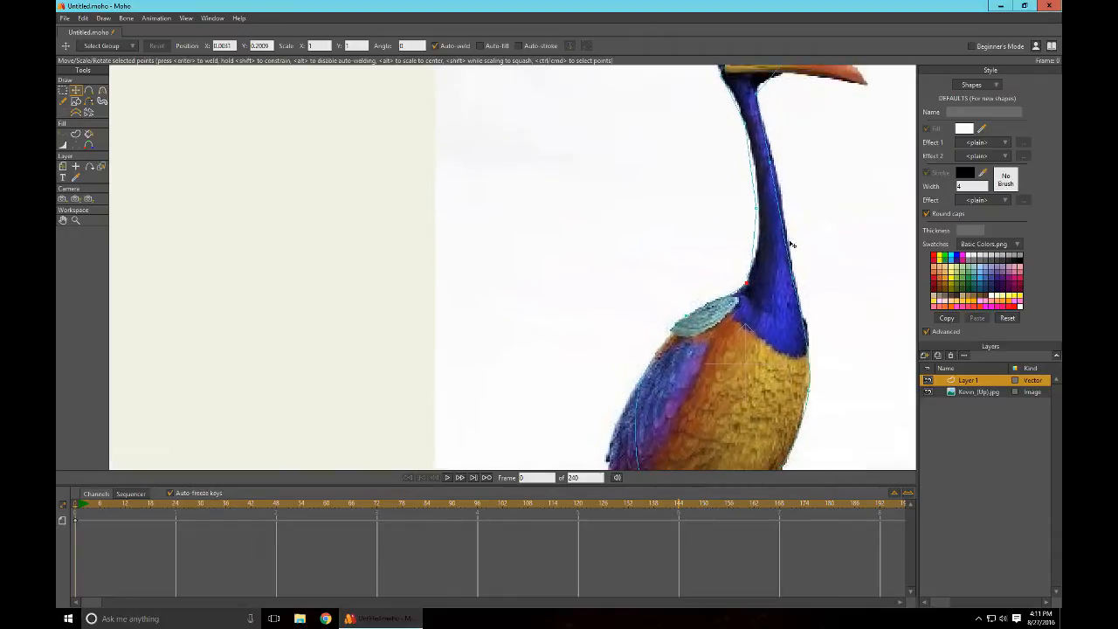
Step: Move the mid-neck point onto the back edge of the neck and set its curvature to about 0.29
drag(731, 222, 735, 225)
key(c)
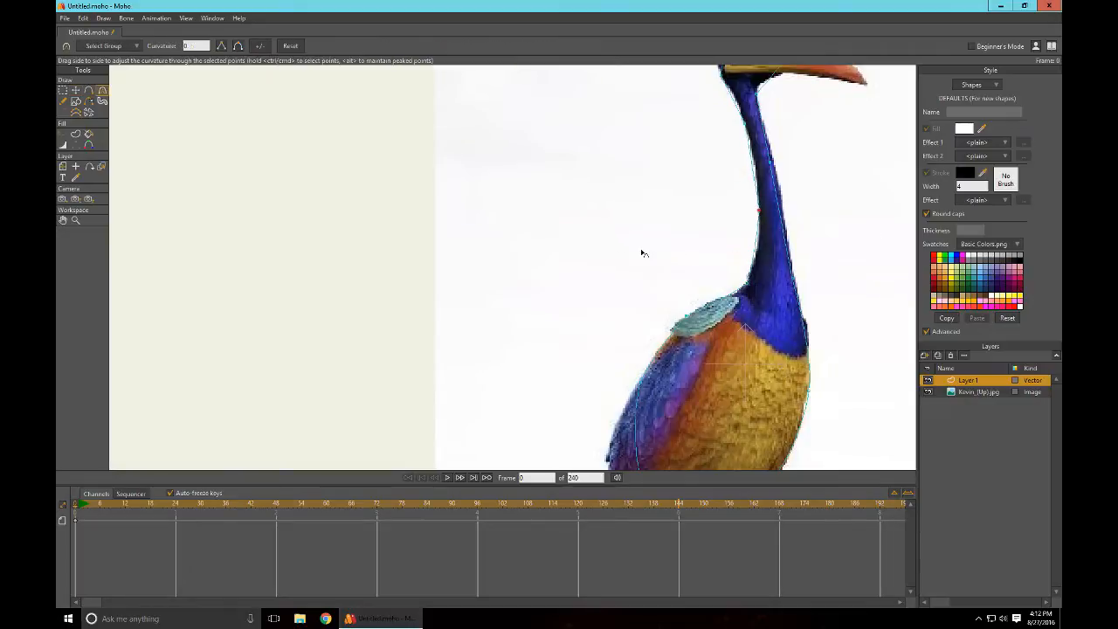
drag(843, 194, 870, 292)
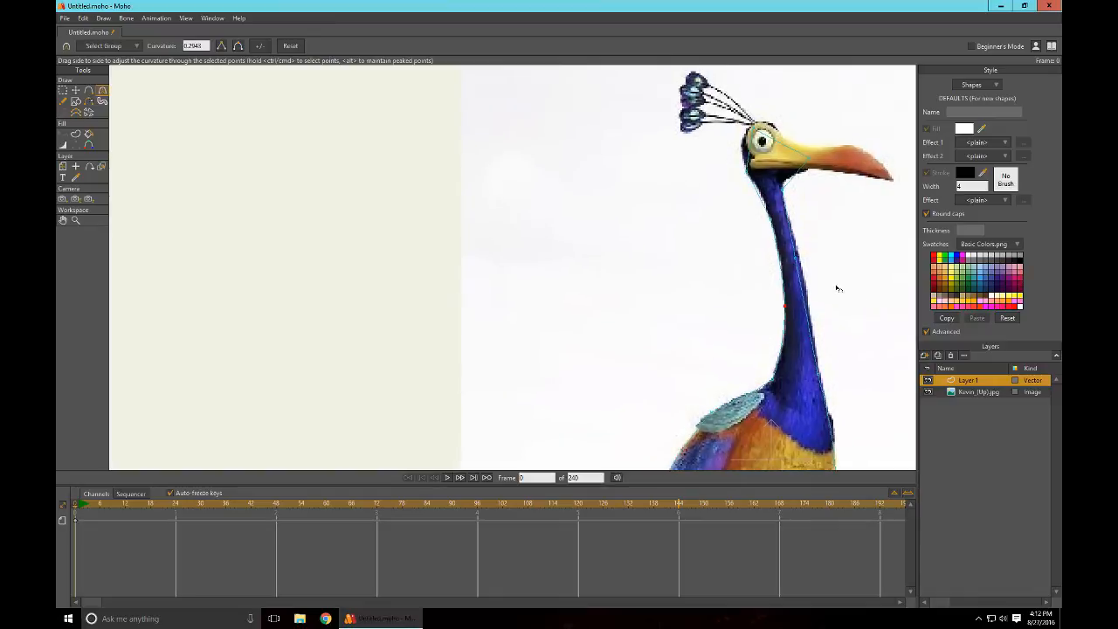
Step: Fit the point on the front of the neck to its edge and smooth the curvature of the neck points
key(t)
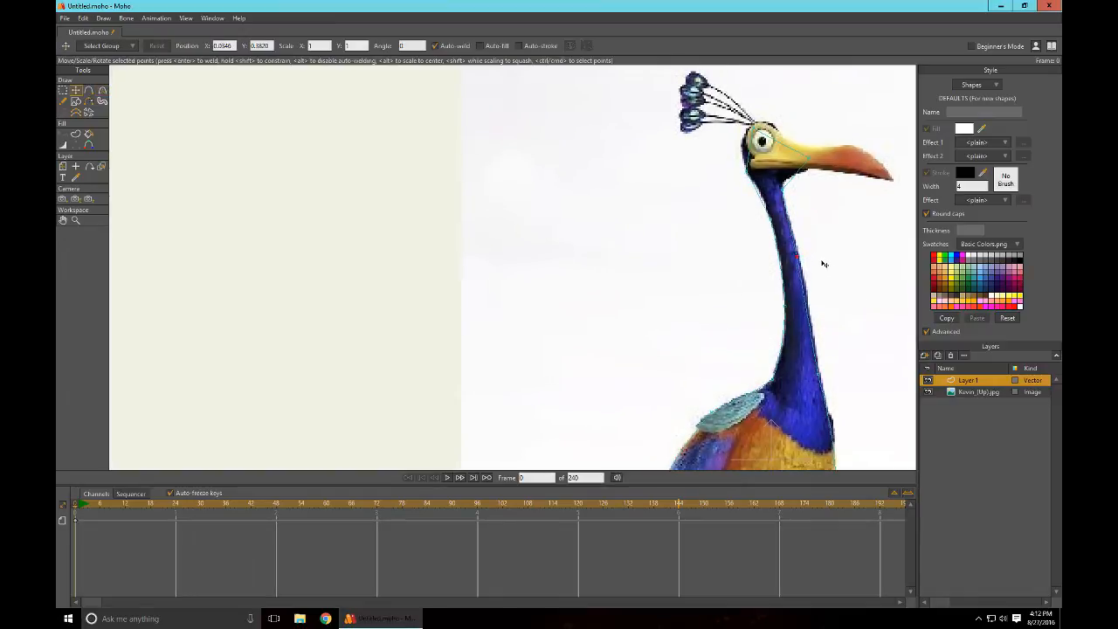
drag(844, 350, 743, 318)
key(c)
drag(727, 389, 814, 379)
drag(712, 291, 818, 328)
drag(738, 205, 726, 293)
drag(792, 338, 725, 295)
scroll(674, 281, up, 2)
drag(797, 348, 686, 362)
Step: Reposition the upper neck and head points, and set the curvature of the point at the back of the head to about 0.46
key(t)
drag(690, 264, 716, 343)
drag(655, 225, 638, 284)
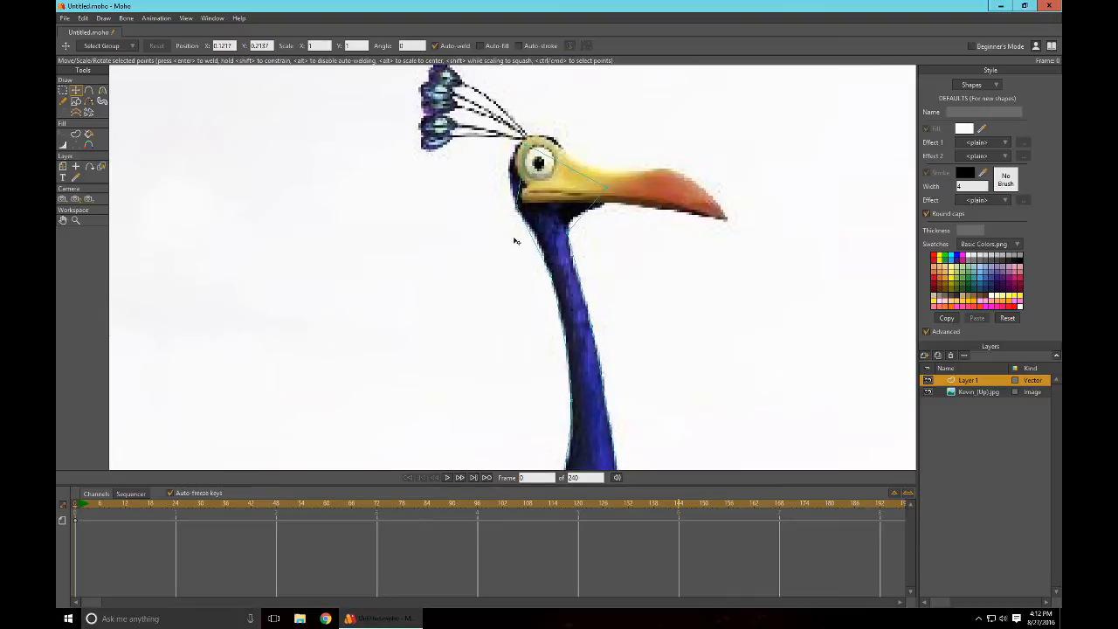
key(c)
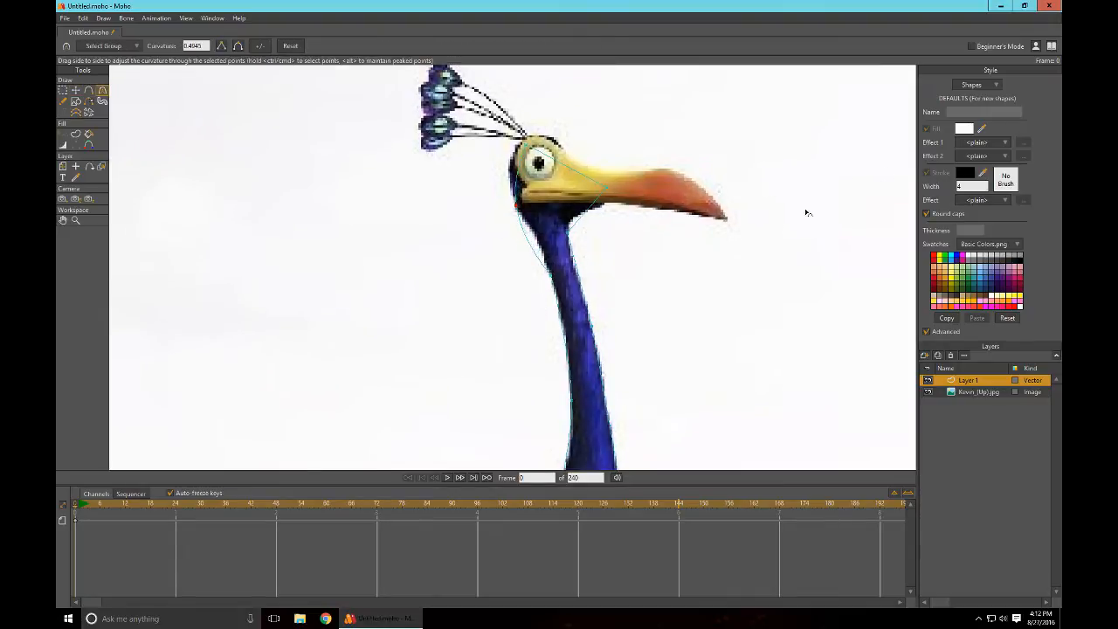
Step: Add a point on the nape below the head and fit the surrounding head and neck points to the contour
key(a)
click(528, 244)
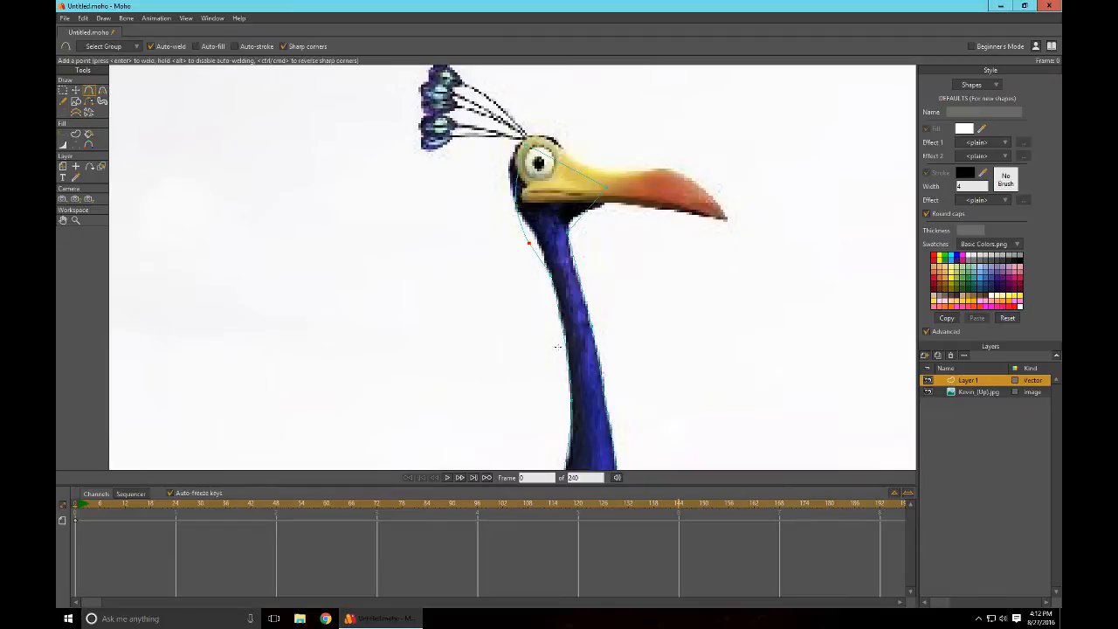
key(t)
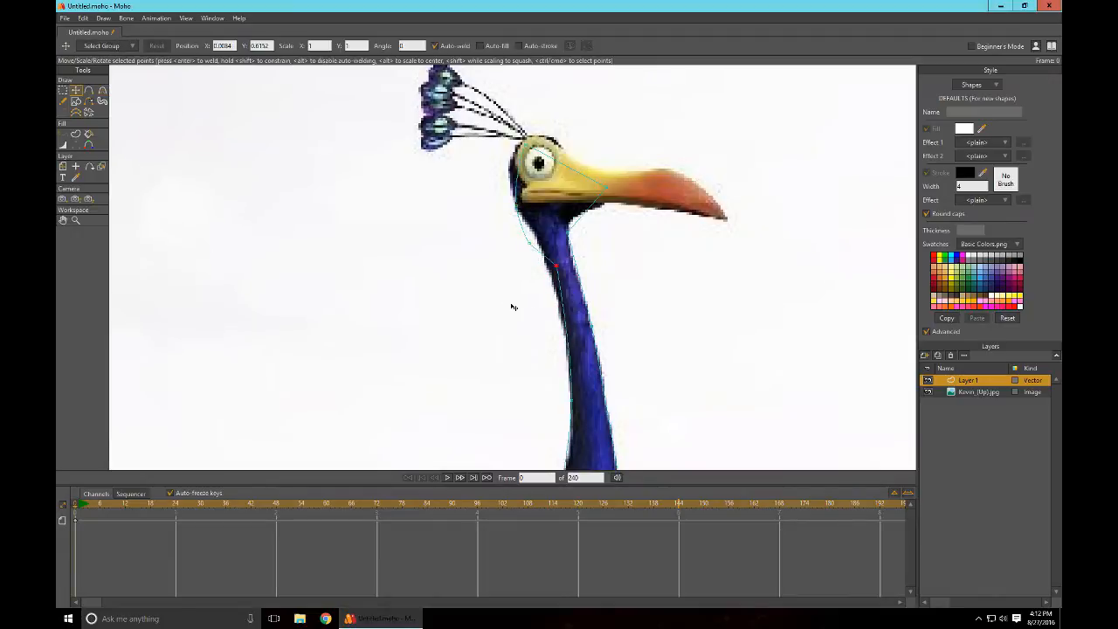
drag(507, 251, 483, 191)
drag(589, 97, 608, 118)
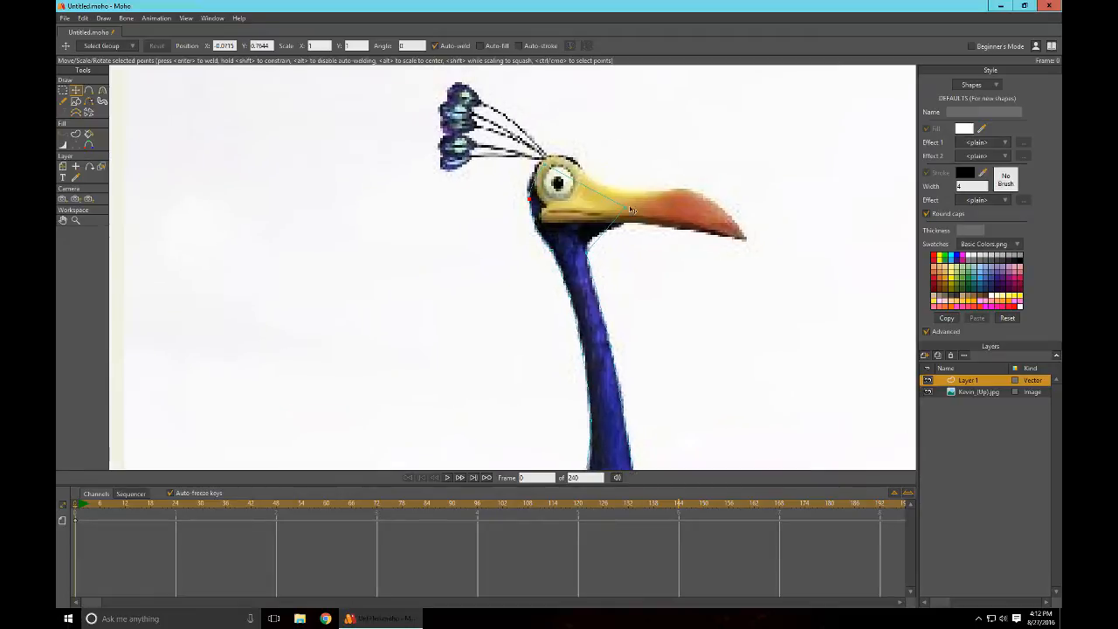
Step: Fit the crown of the head and add a point on the forehead, placing it where the head meets the beak
click(627, 209)
key(c)
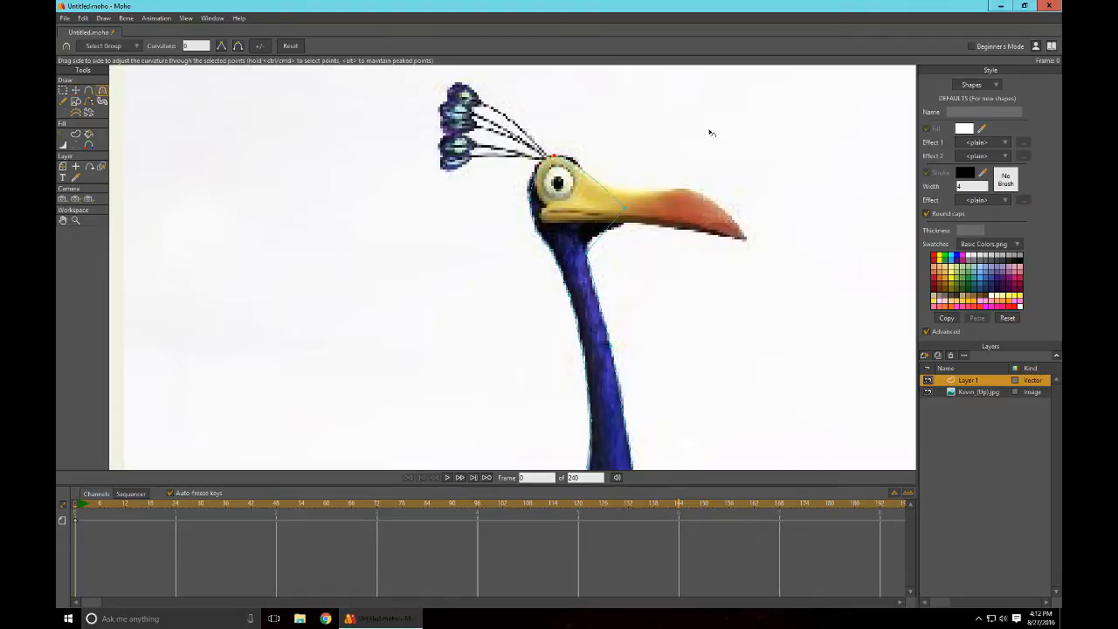
key(a)
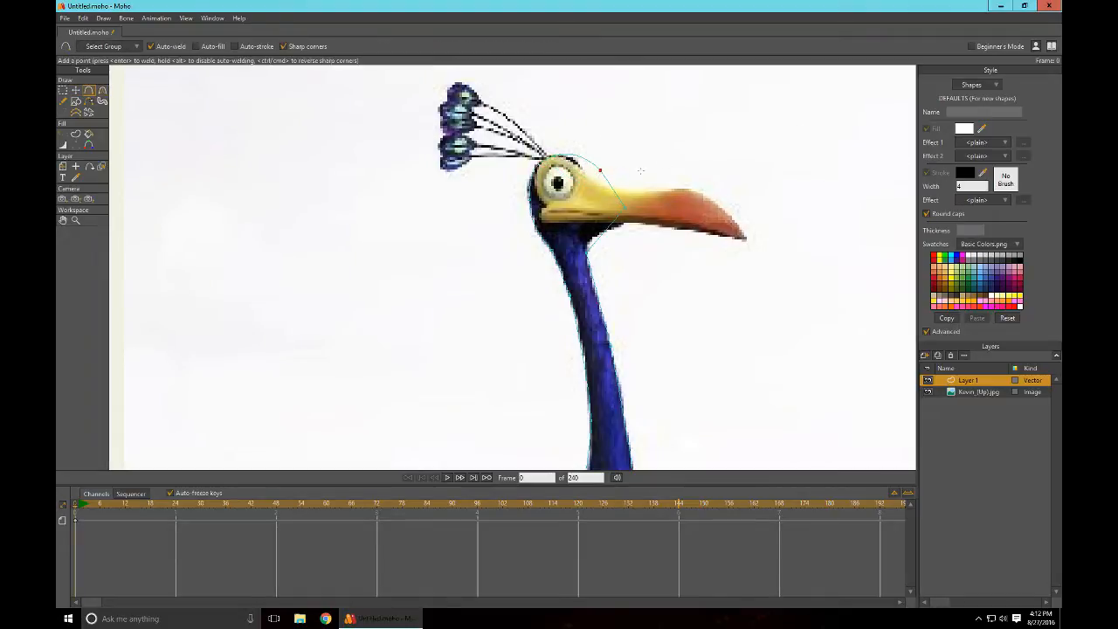
key(t)
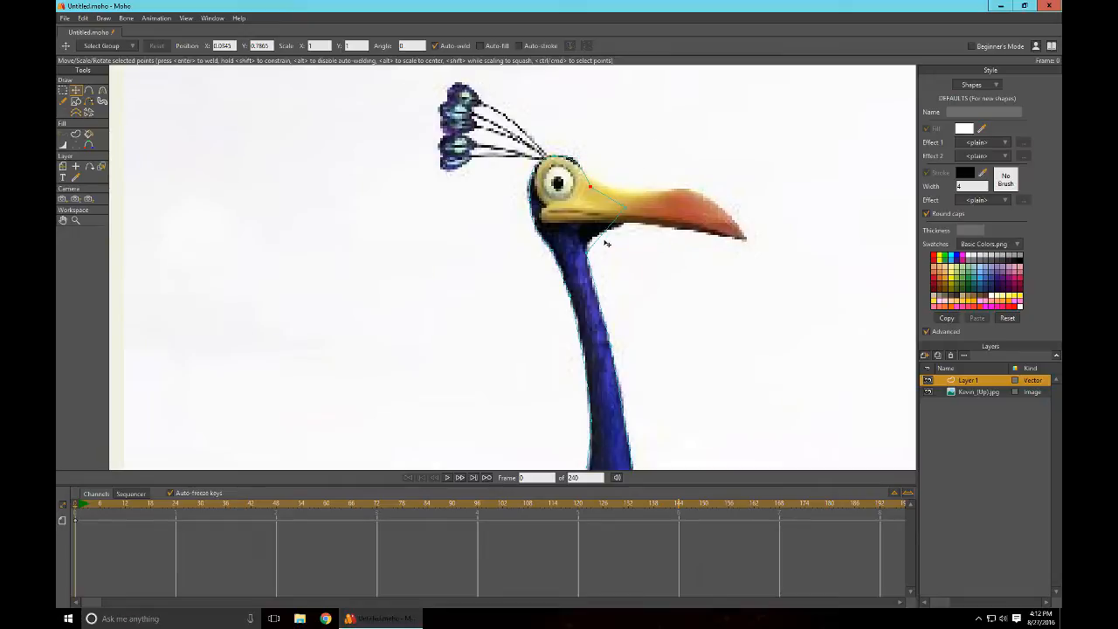
Step: Rework the outline under the head, pulling it in from the beak and placing a point at the throat
key(c)
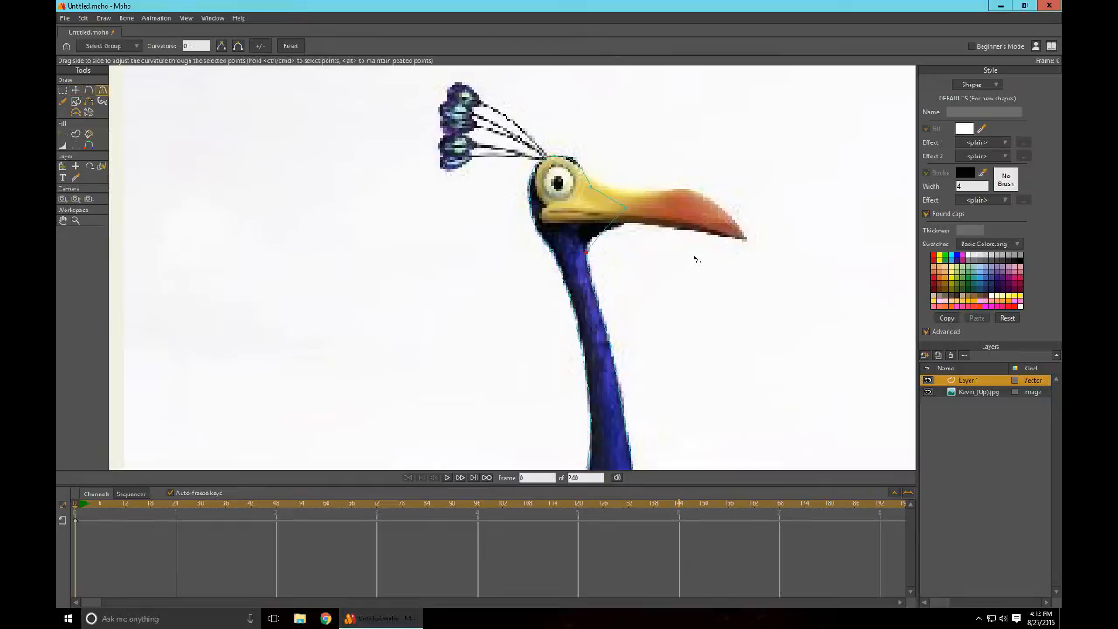
click(631, 209)
key(t)
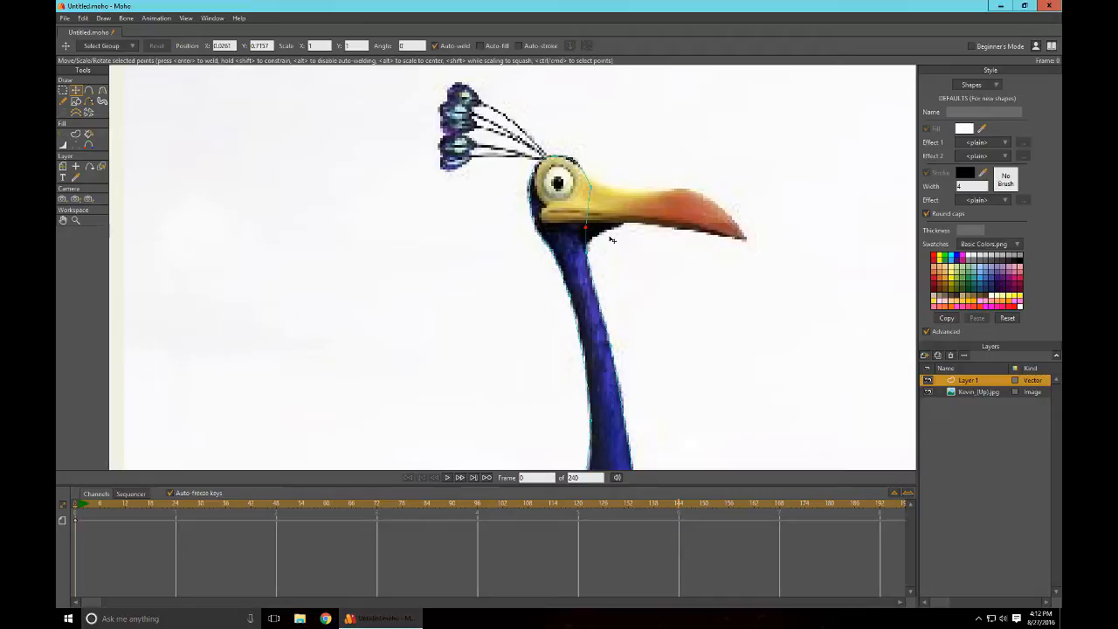
drag(610, 236, 611, 250)
Step: Add a point between the forehead and throat points and pull it out onto the beak
key(a)
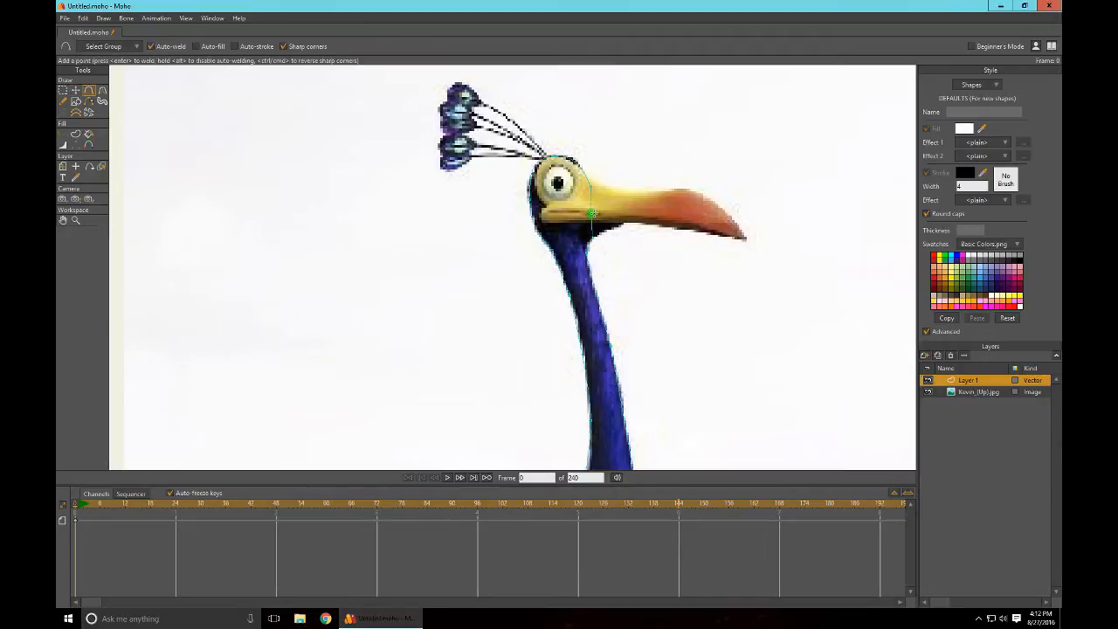
key(t)
drag(592, 213, 665, 216)
click(665, 216)
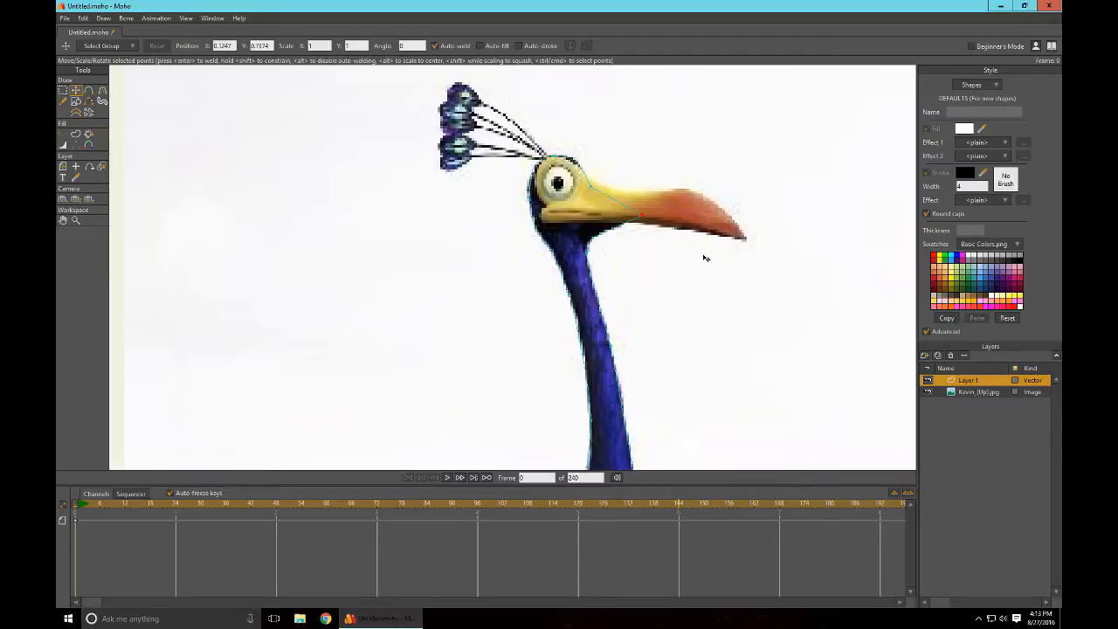
Step: Set the curvature of the throat point under the beak to about 0.13
key(c)
click(592, 236)
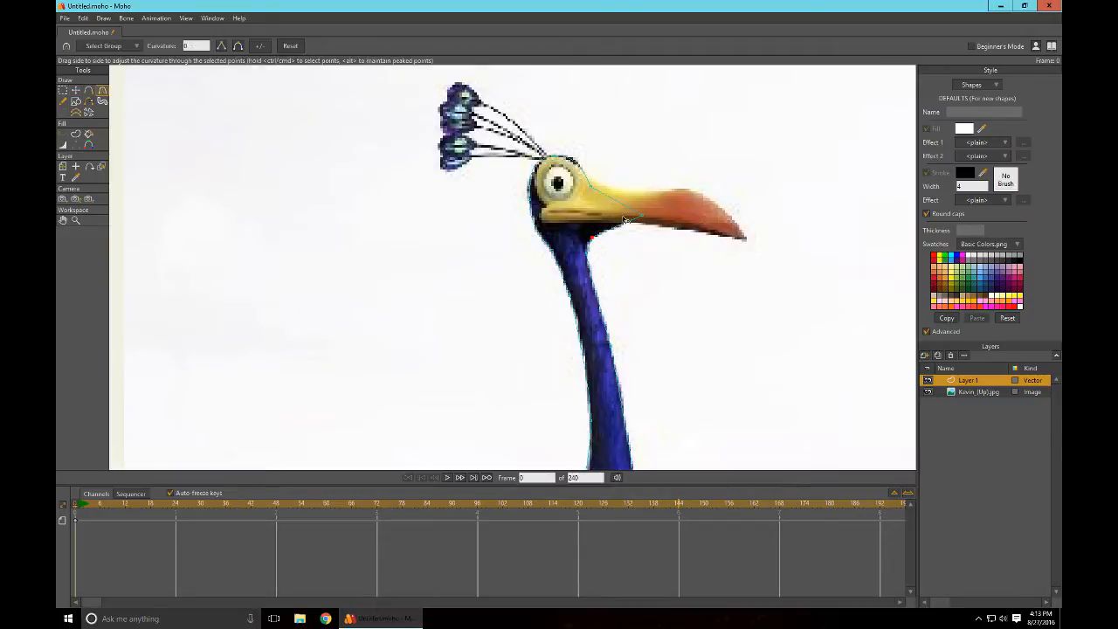
drag(690, 218, 691, 217)
Step: Hide the Kevin_(Up).jpg reference image layer to leave only the head and neck outline
drag(691, 256, 743, 295)
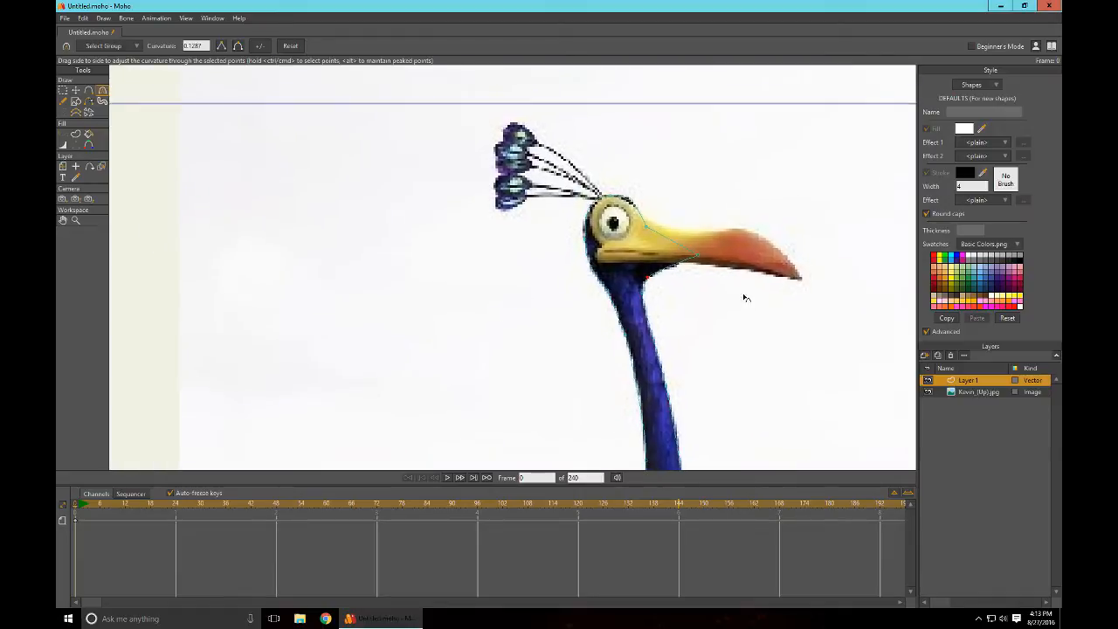
scroll(669, 218, up, 4)
drag(781, 264, 597, 225)
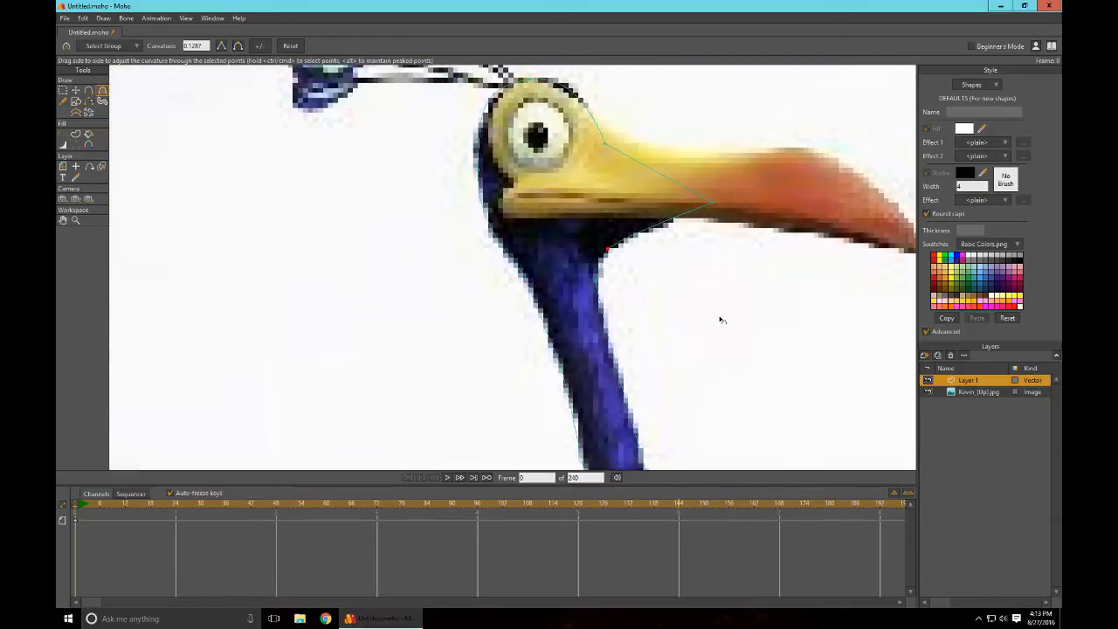
click(927, 392)
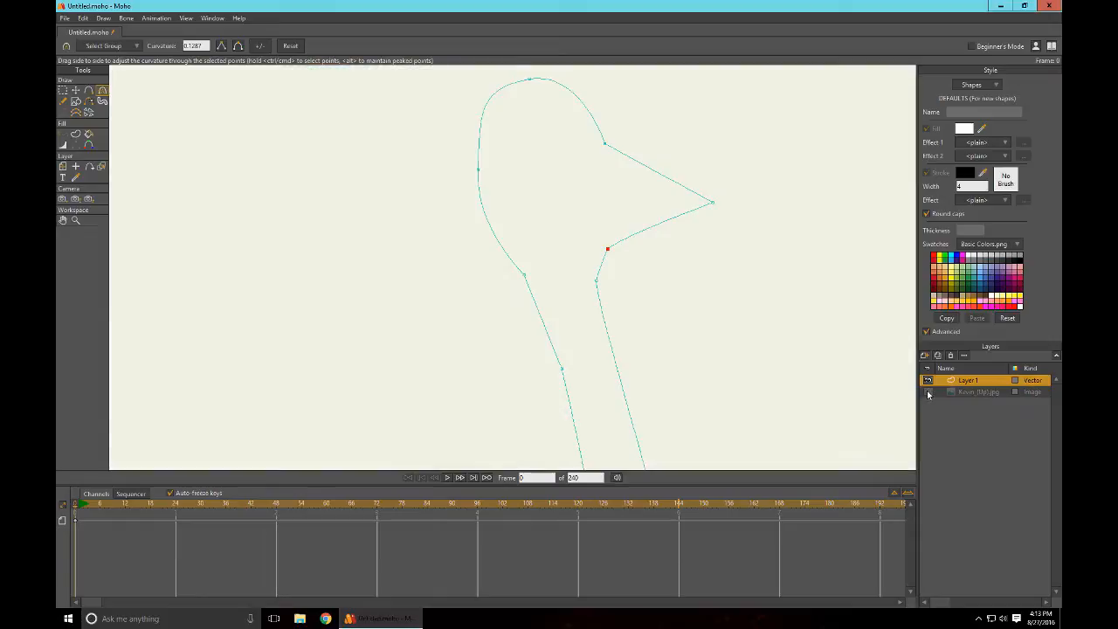
Step: Smooth the outline along the neck by adjusting the curvature of the rear neck point, the point below the throat and the front neck point
drag(784, 382, 689, 287)
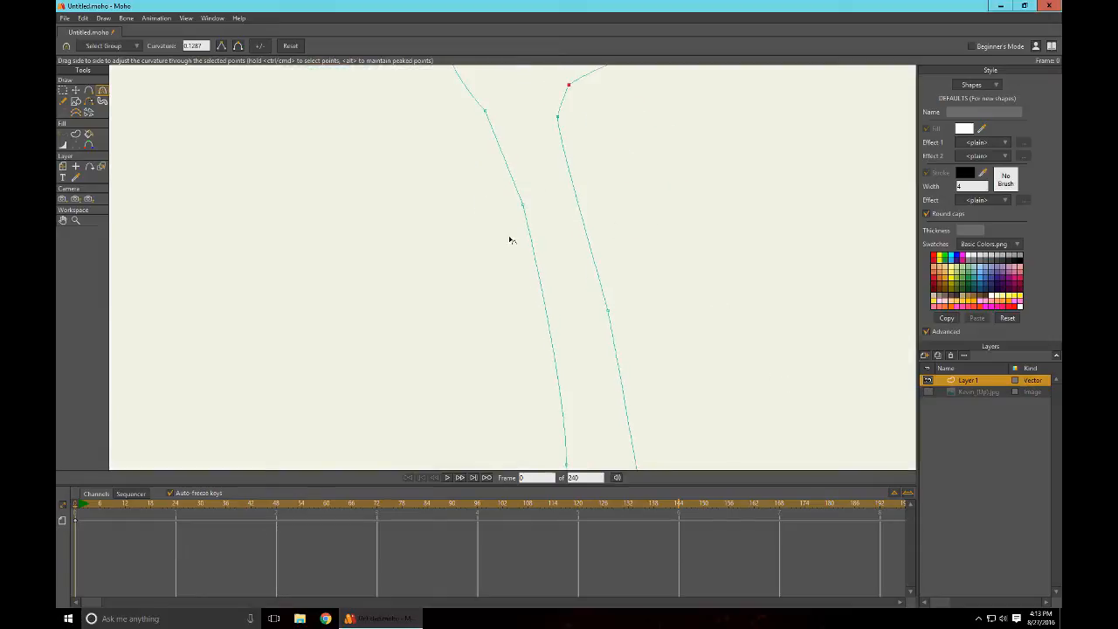
click(523, 205)
drag(476, 133, 589, 141)
drag(658, 134, 640, 244)
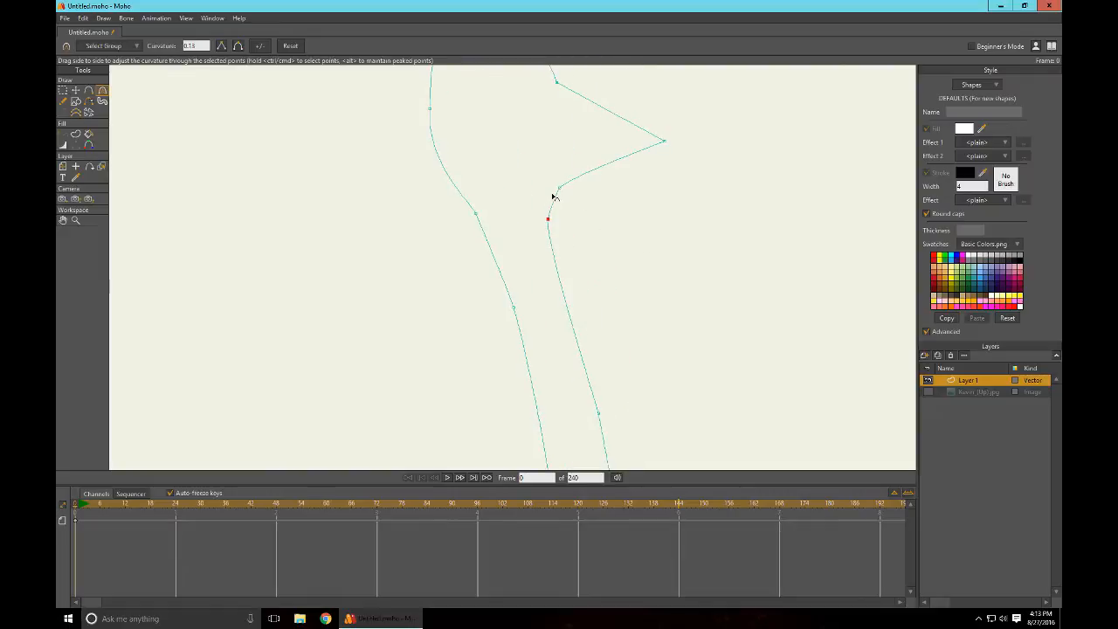
drag(593, 202, 612, 203)
drag(667, 318, 650, 143)
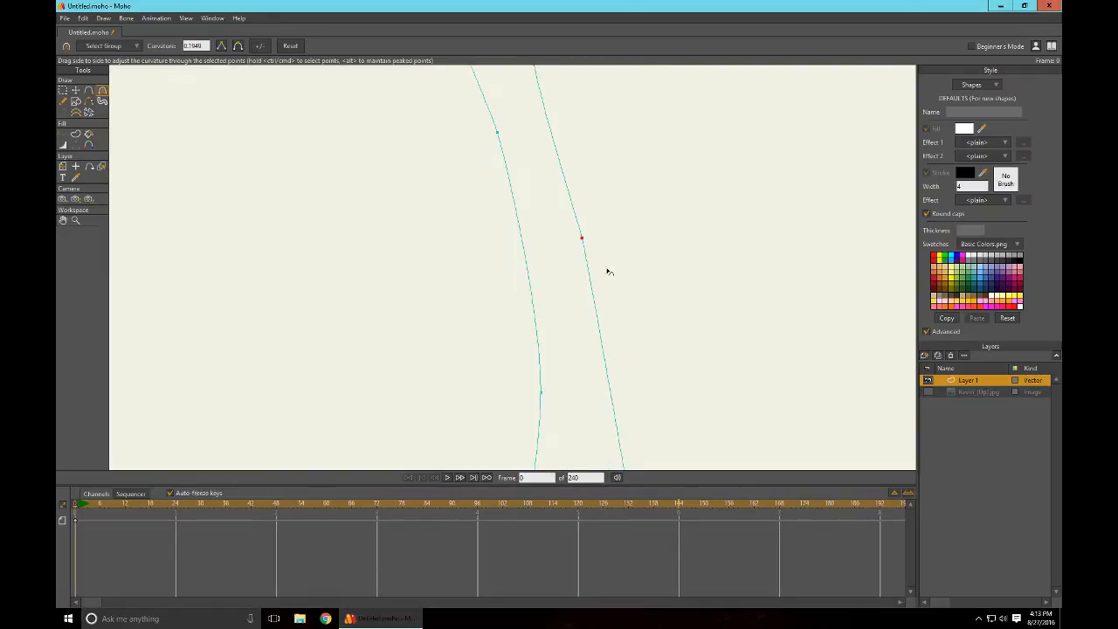
drag(609, 272, 590, 273)
Step: Smooth the chest point, and set the curvature to about 0.22 at the rear base of the neck and 0.23 at the shoulder point
drag(661, 330, 727, 162)
drag(748, 309, 749, 160)
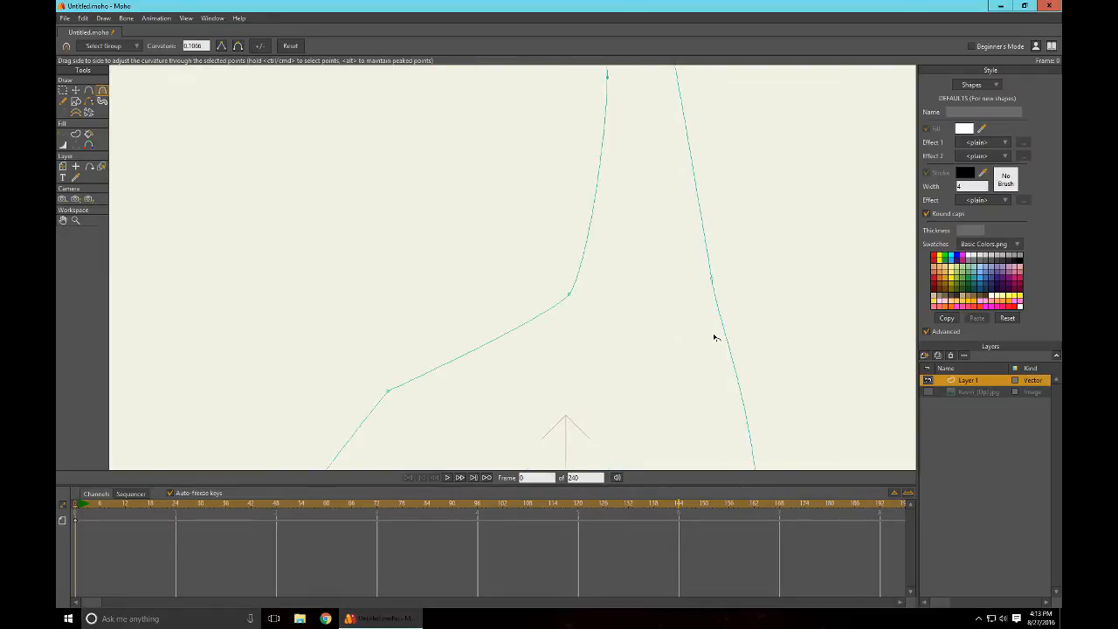
drag(717, 336, 808, 208)
drag(567, 221, 616, 237)
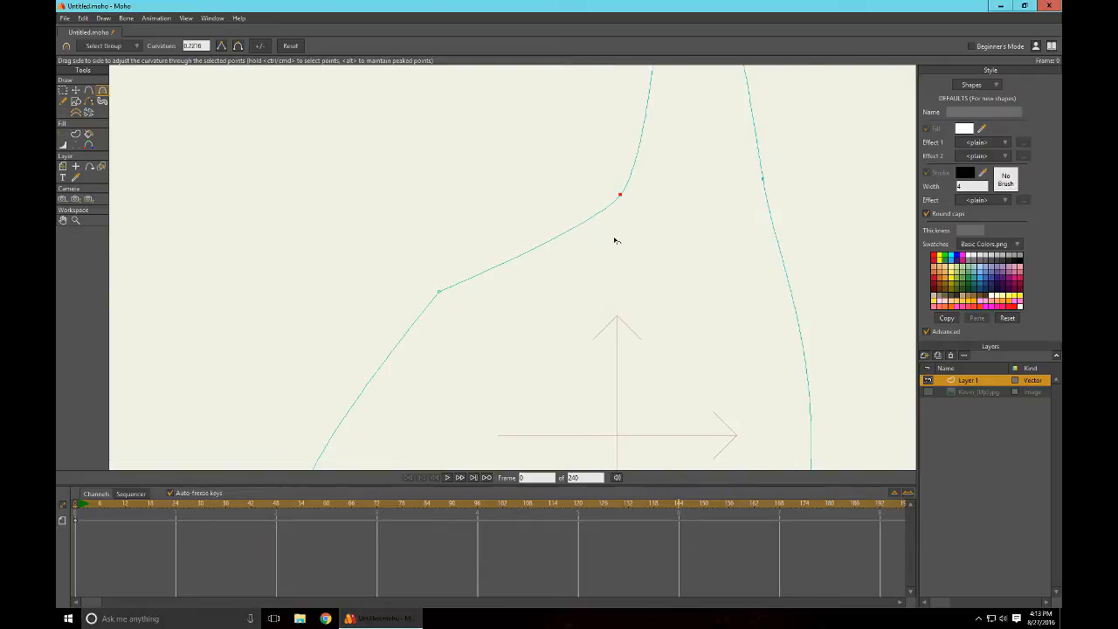
drag(403, 330, 538, 315)
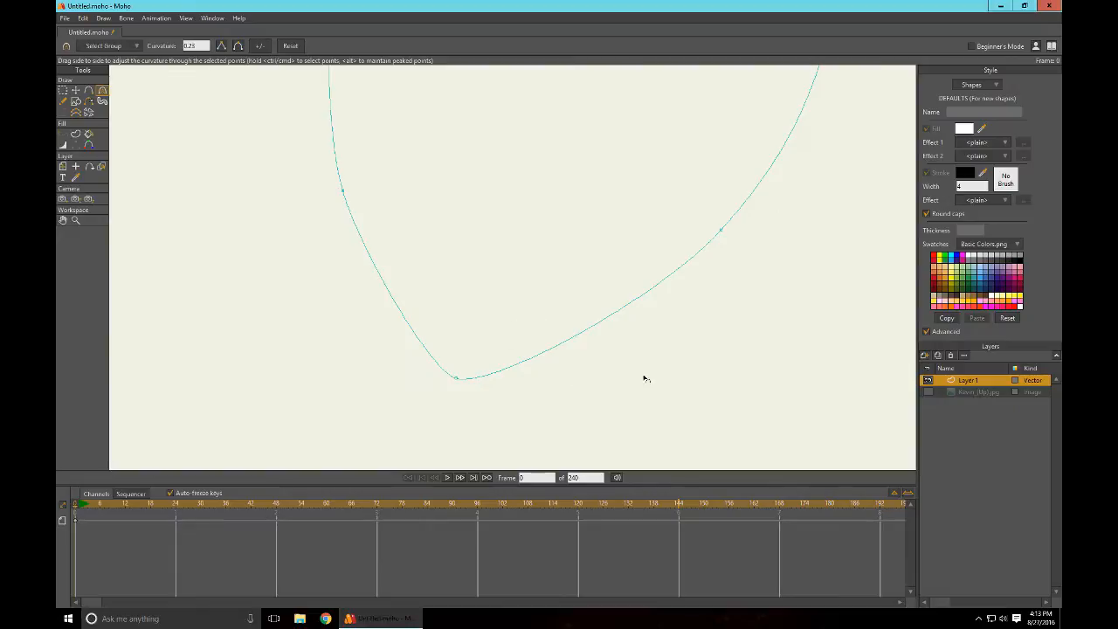
Step: Check the curves around the lower body outline and show the Kevin_(Up).jpg reference image layer again
drag(644, 377, 594, 414)
drag(743, 249, 624, 341)
drag(723, 229, 682, 328)
drag(751, 192, 709, 326)
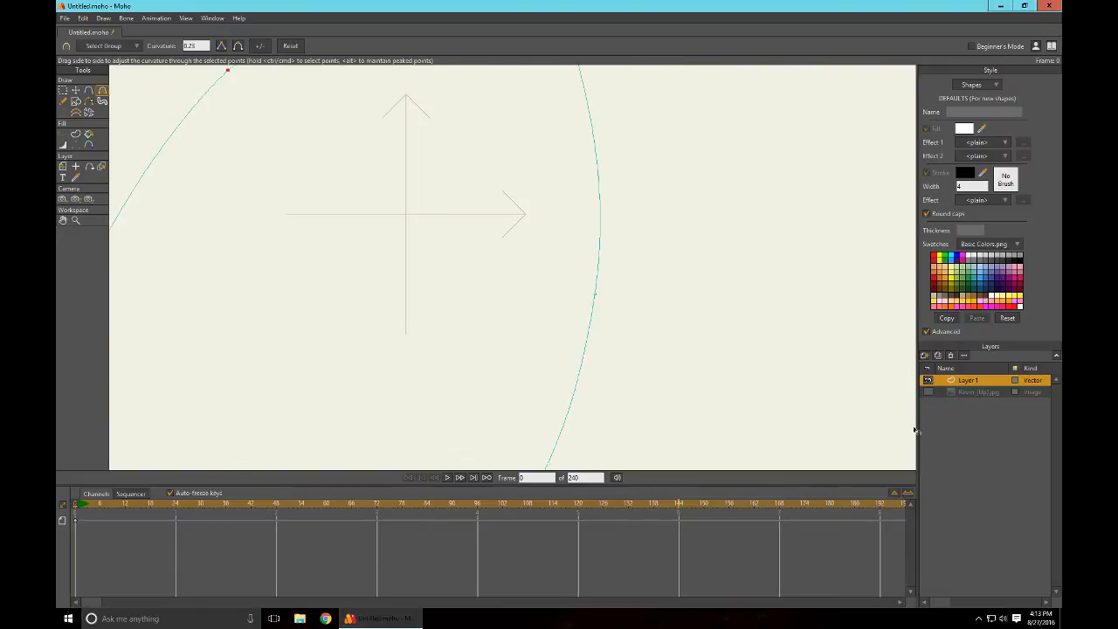
click(931, 392)
Step: Add points to the outline between the forehead and beak, placing one at the mouth corner and one just under the eye
scroll(642, 348, down, 6)
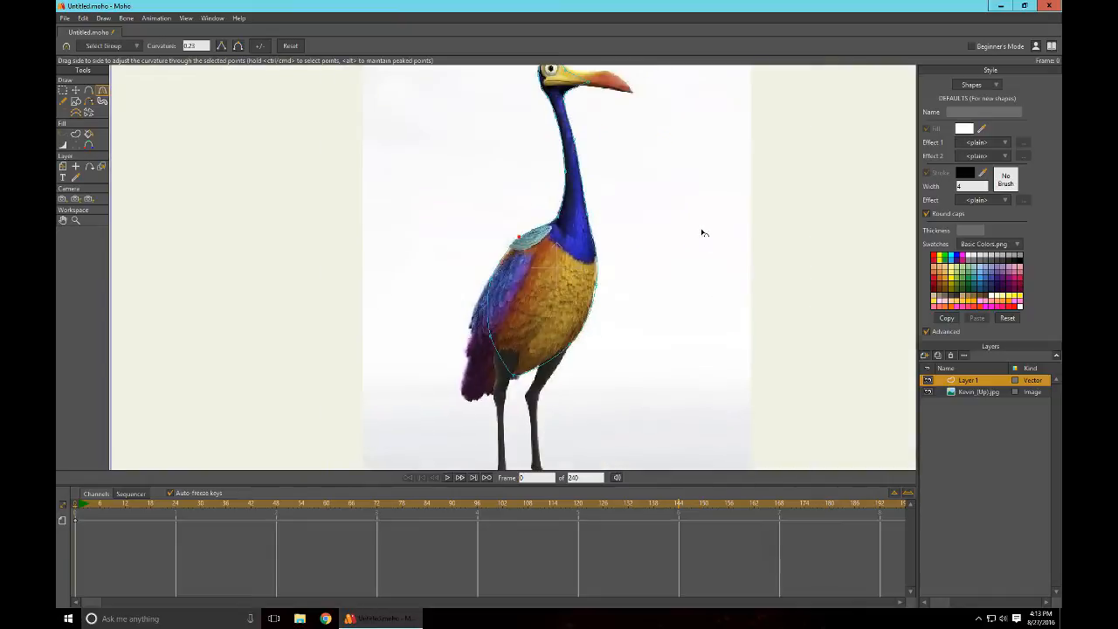
drag(701, 233, 737, 301)
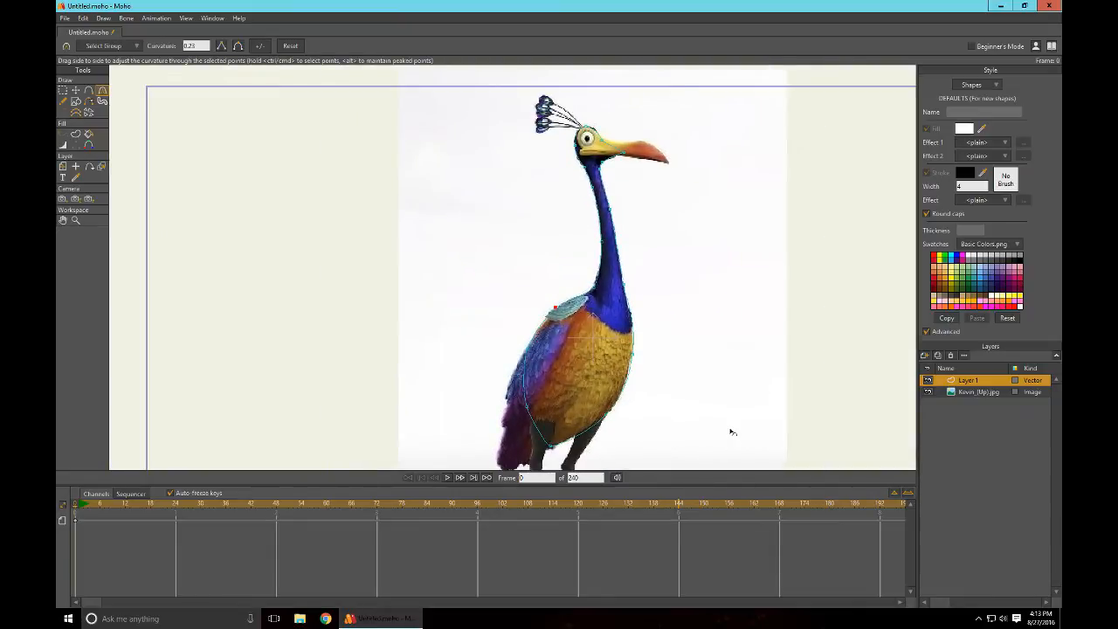
scroll(733, 392, up, 4)
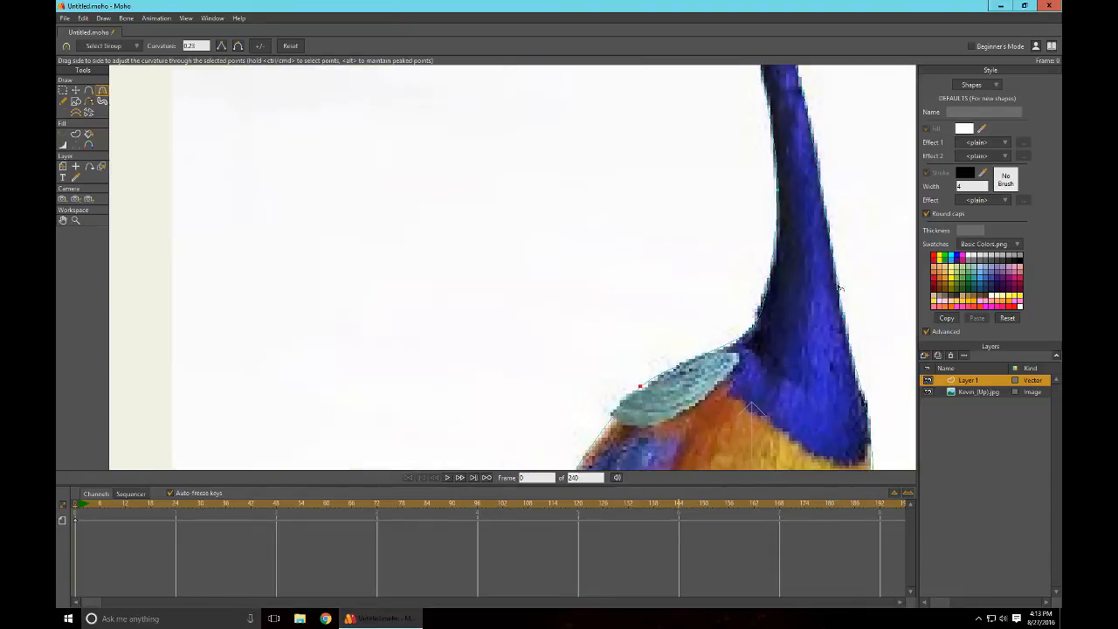
drag(877, 226, 749, 327)
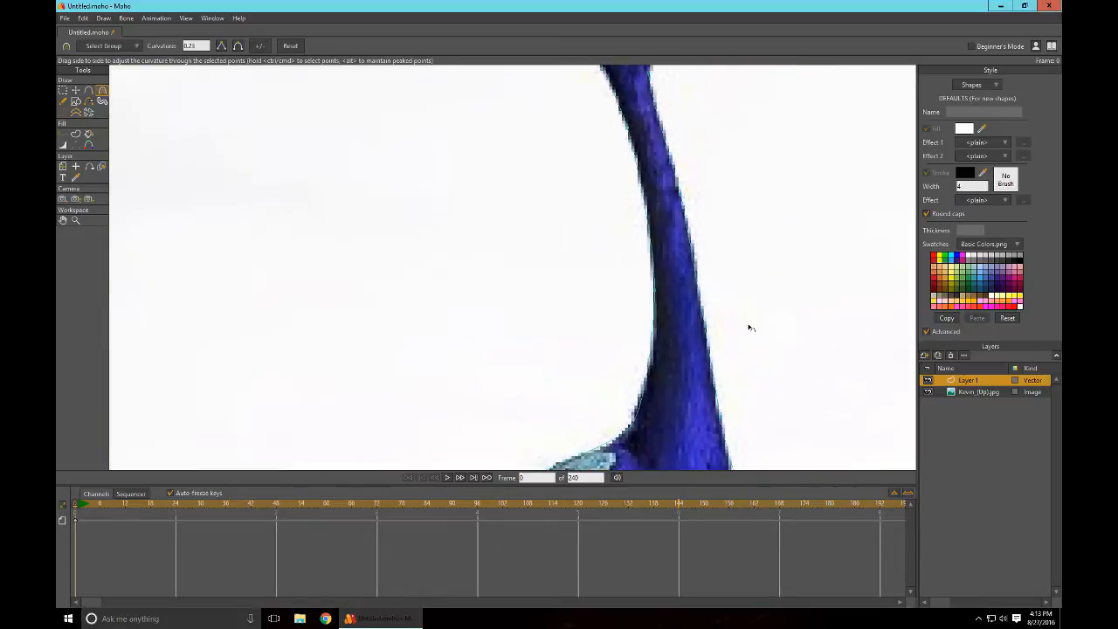
drag(765, 192, 697, 282)
drag(783, 344, 787, 368)
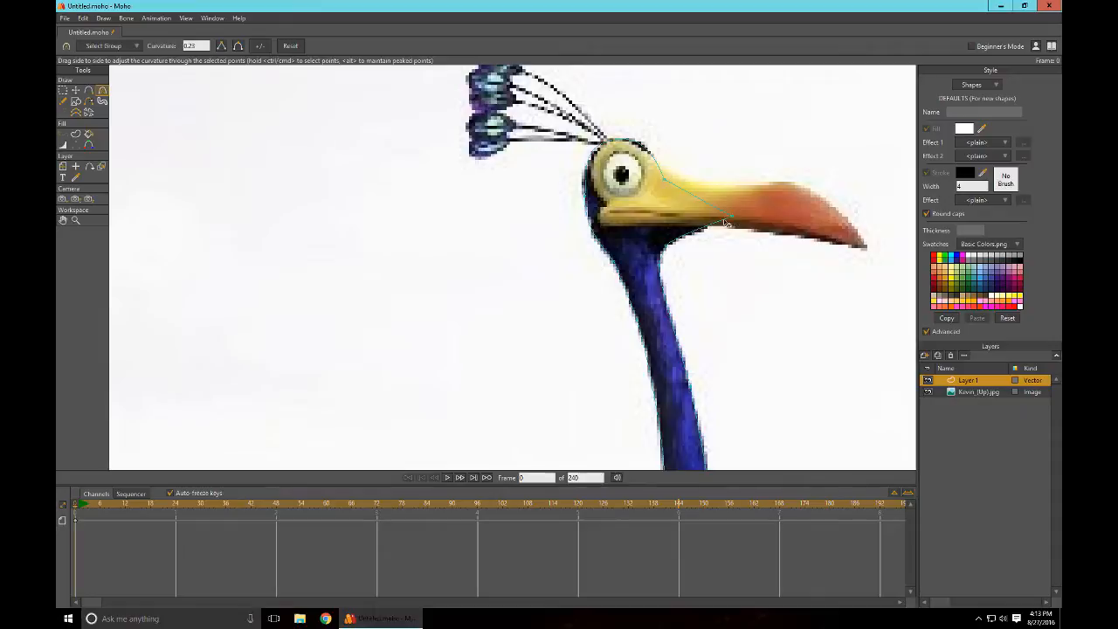
key(a)
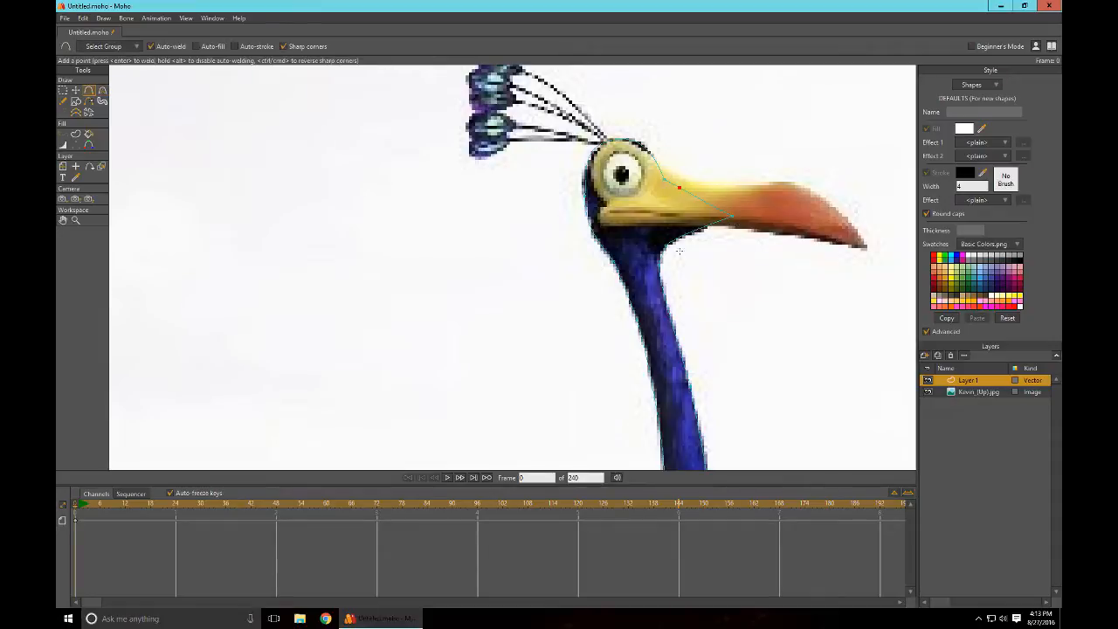
key(t)
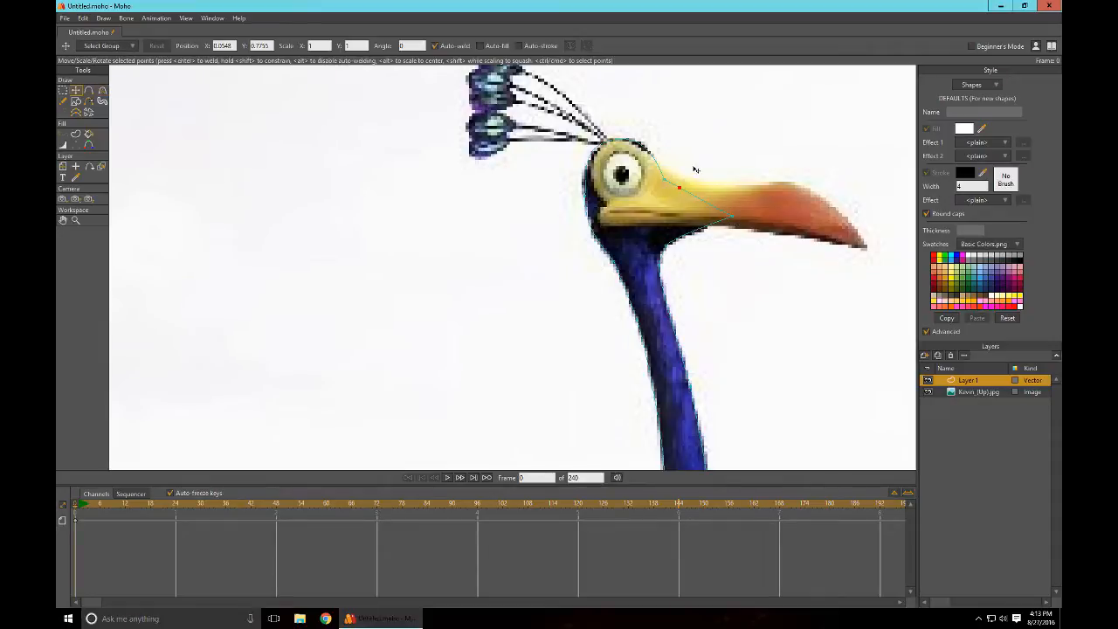
drag(695, 169, 674, 199)
drag(755, 208, 735, 214)
click(602, 215)
key(a)
drag(617, 192, 616, 180)
Step: Examine the reshaped face outline against the reference bird, both up close and from farther out
scroll(791, 284, up, 4)
drag(860, 305, 570, 387)
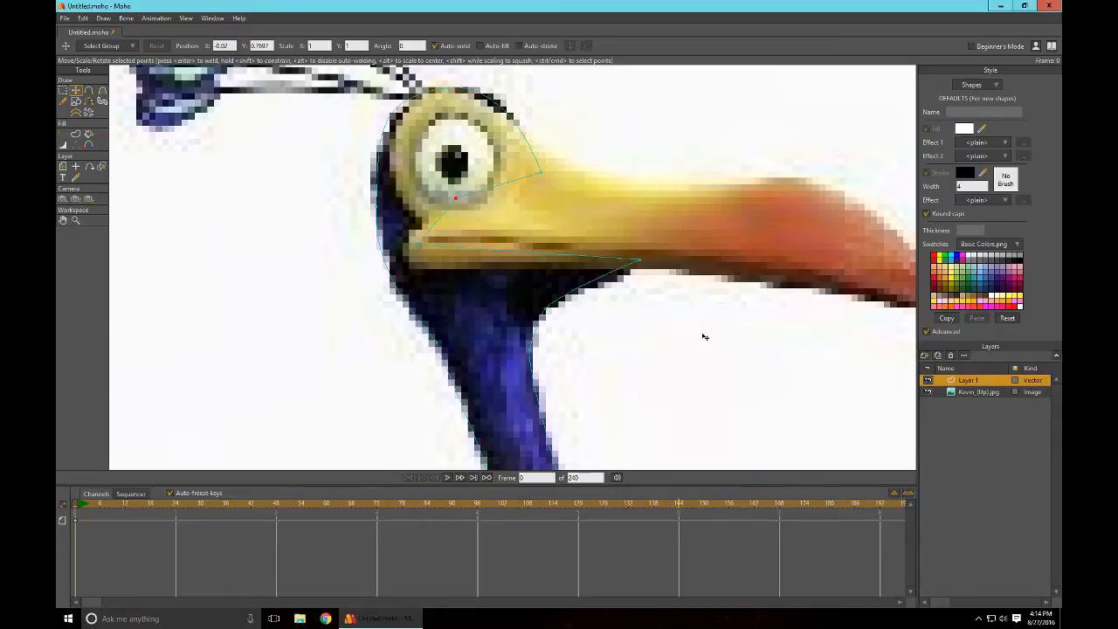
scroll(701, 309, down, 4)
scroll(697, 305, down, 3)
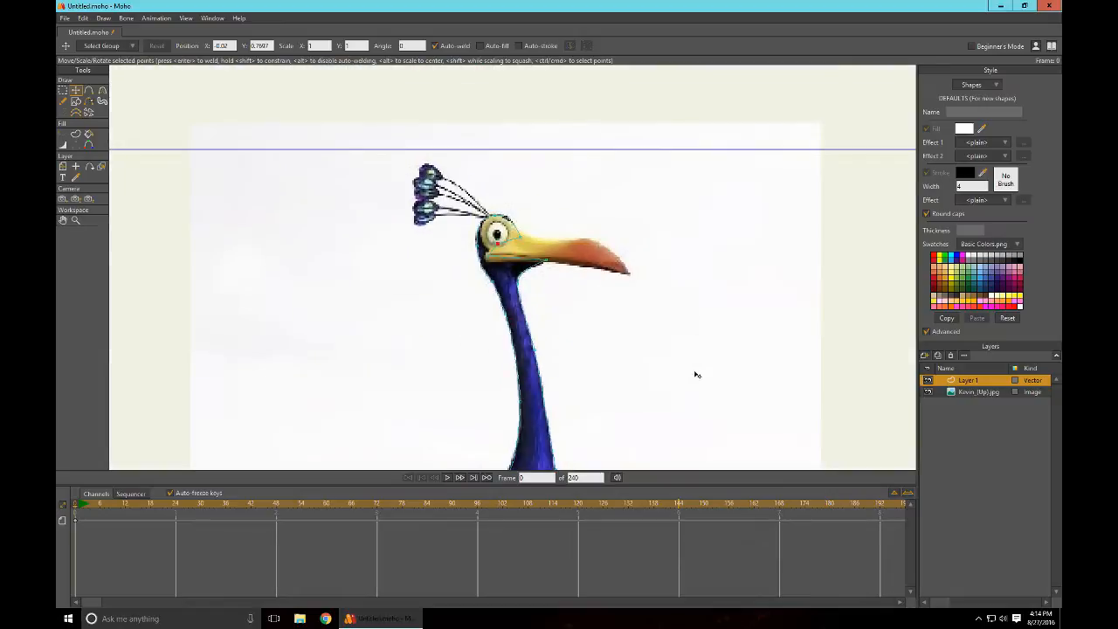
drag(690, 362, 786, 233)
drag(760, 362, 786, 468)
scroll(740, 324, up, 7)
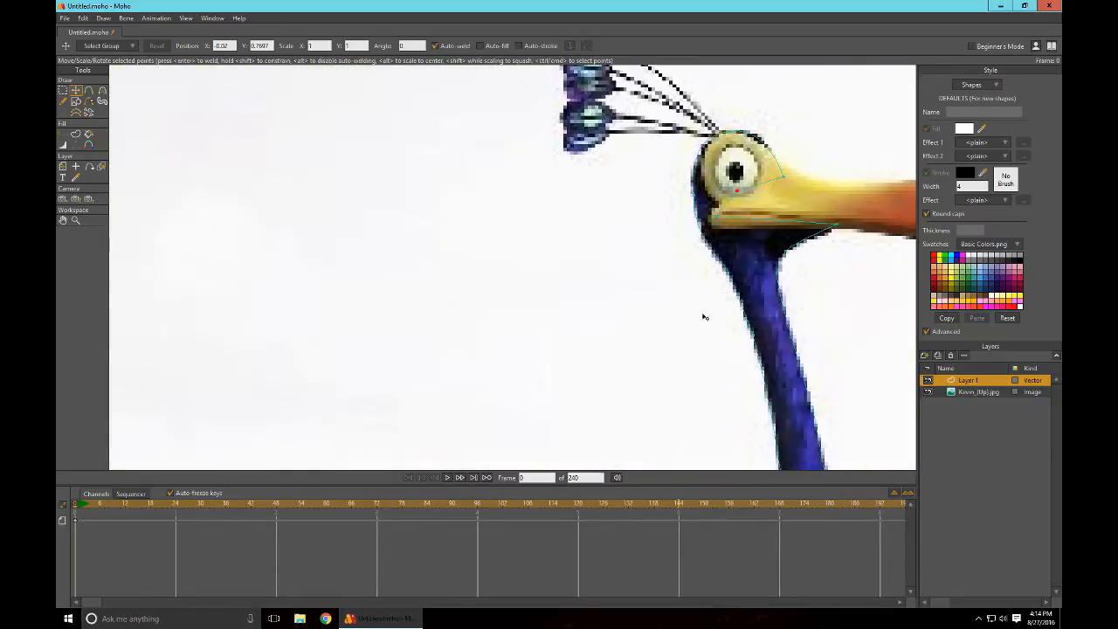
drag(814, 331, 413, 420)
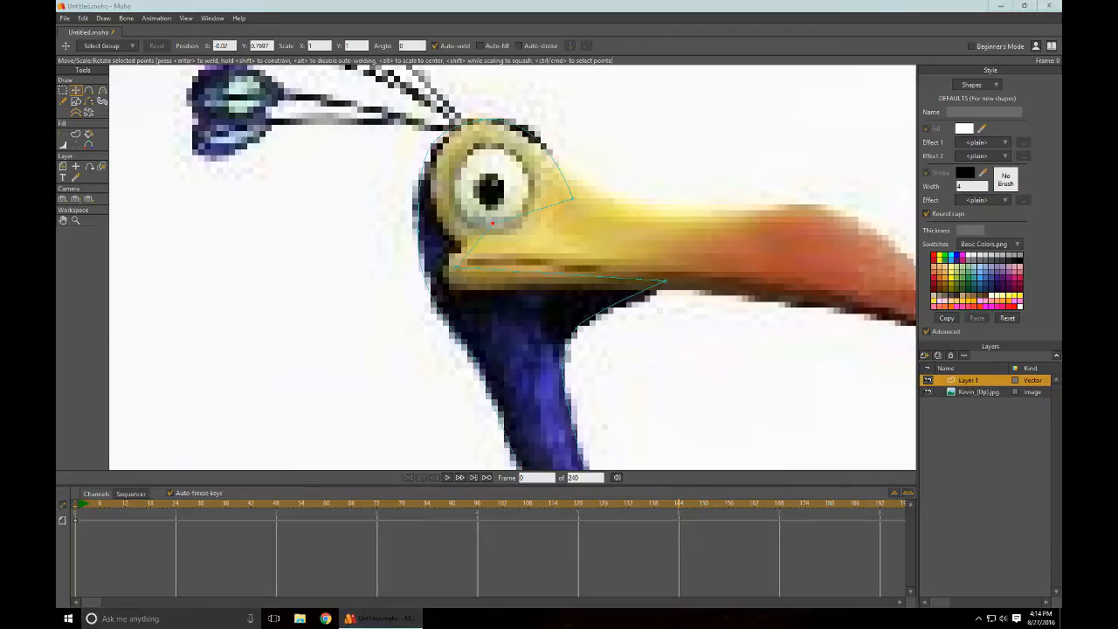
Step: Switch to Chrome and open the full-size picture of Kevin on a green background to study its head and body
drag(1060, 94, 443, 60)
scroll(434, 295, up, 4)
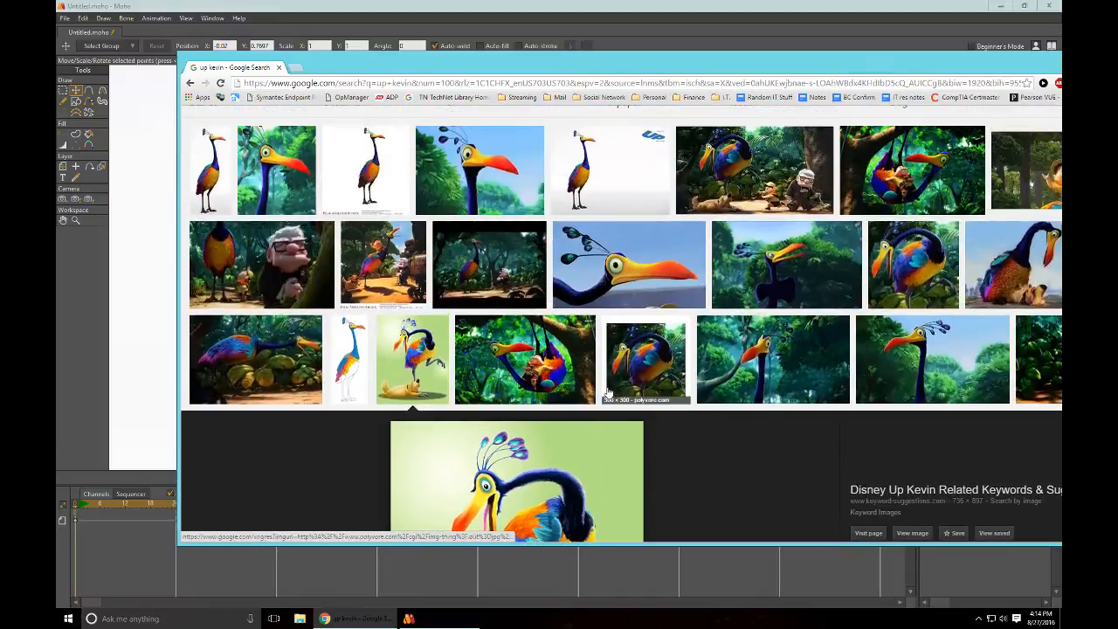
click(911, 377)
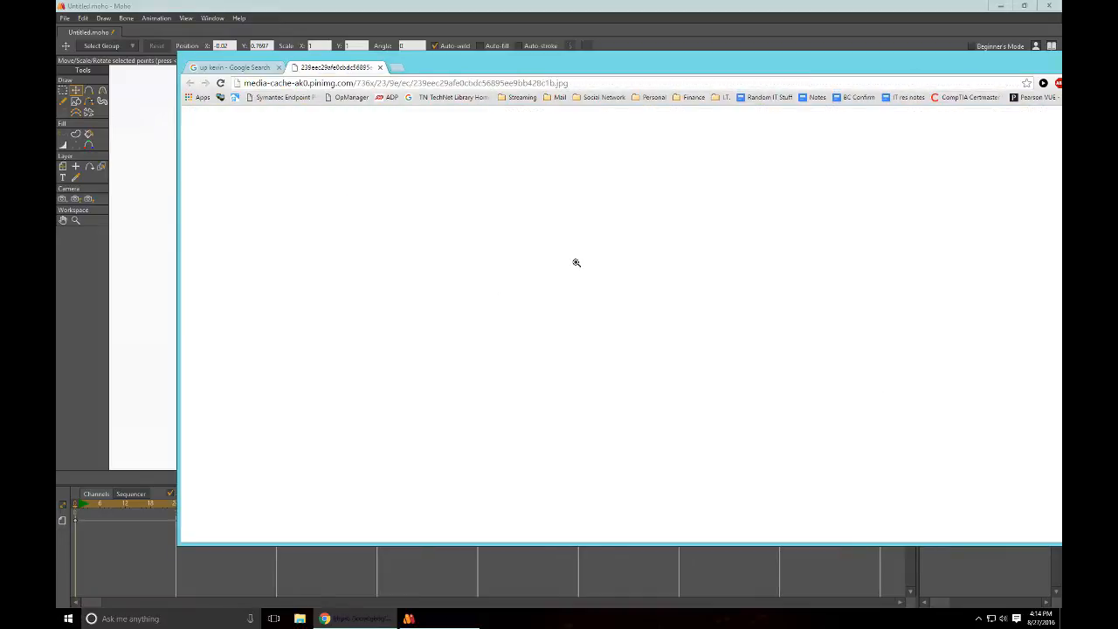
click(332, 250)
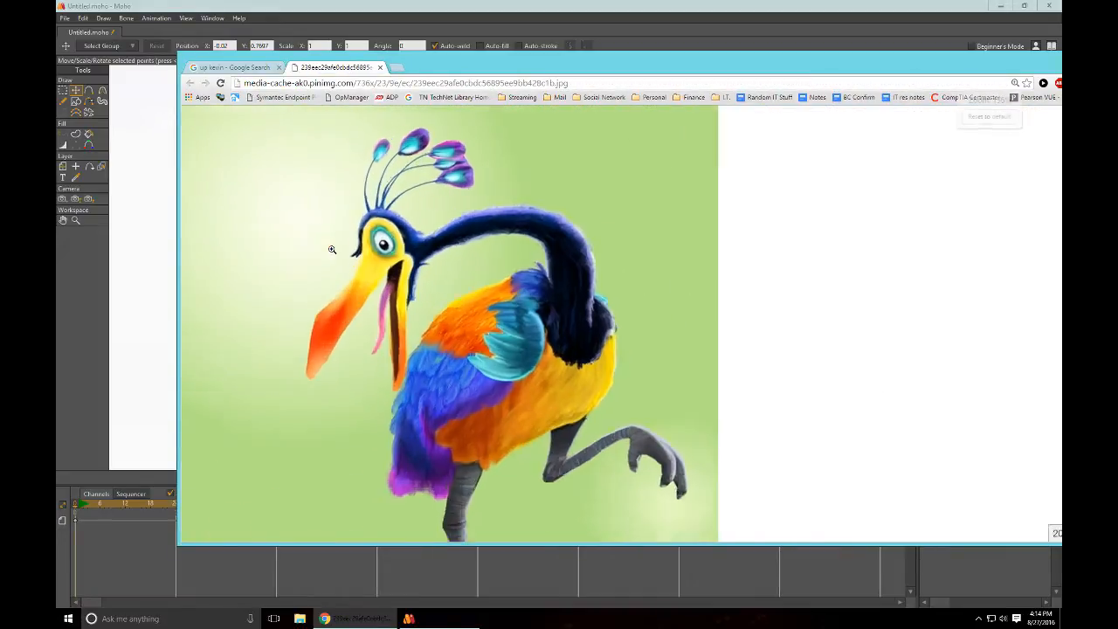
key(ctrl+plus)
right_click(637, 303)
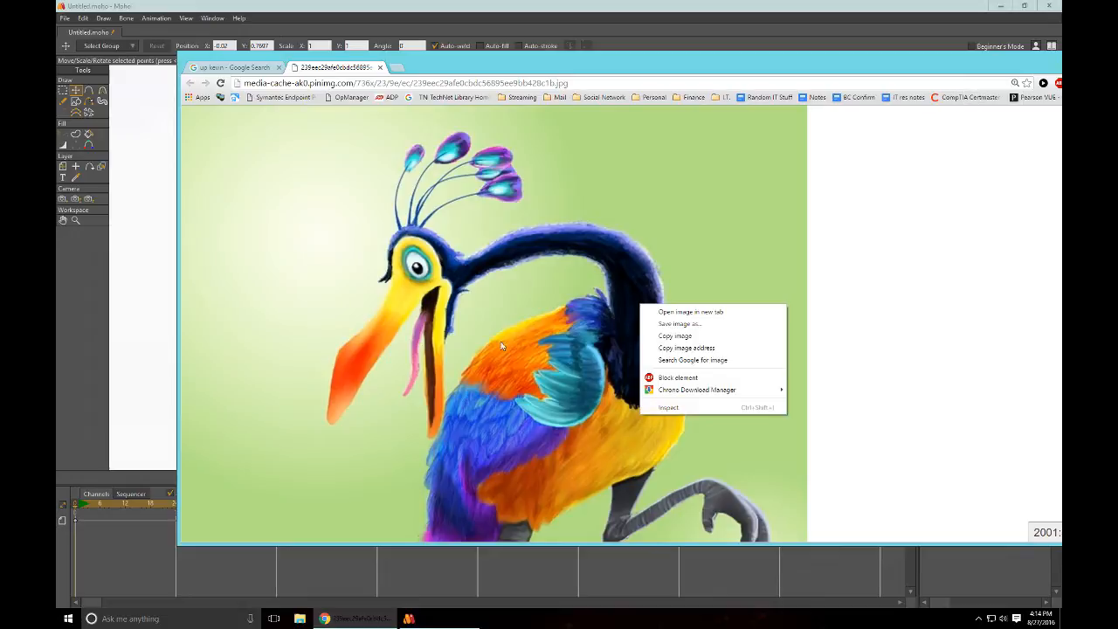
click(753, 254)
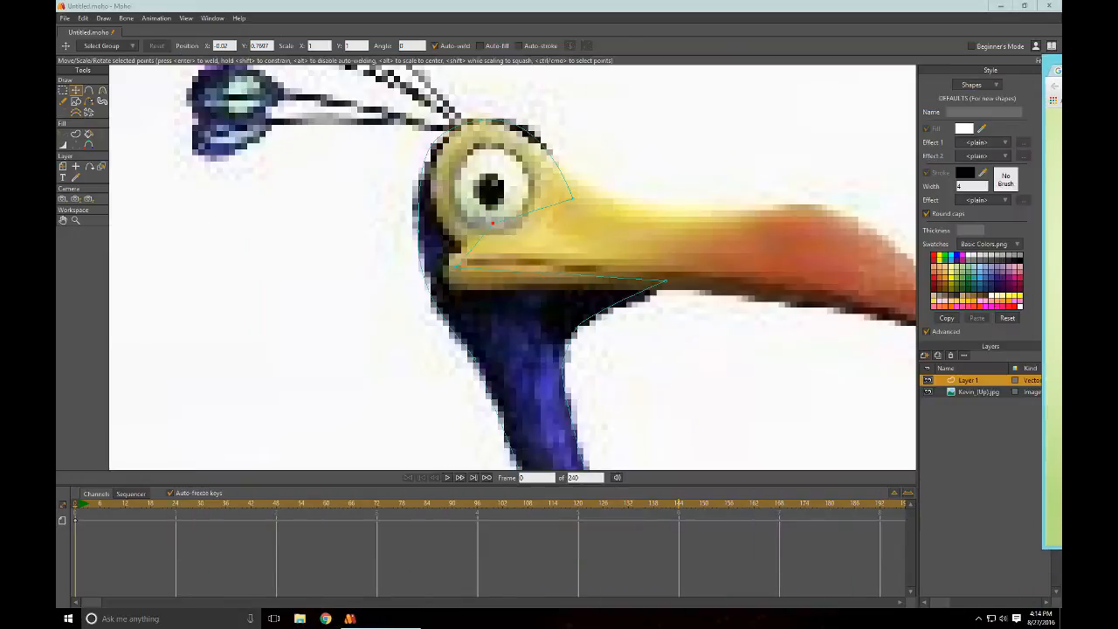
Step: Back in Moho, select all points of the bird outline and rename Layer 1 to body
scroll(732, 272, down, 5)
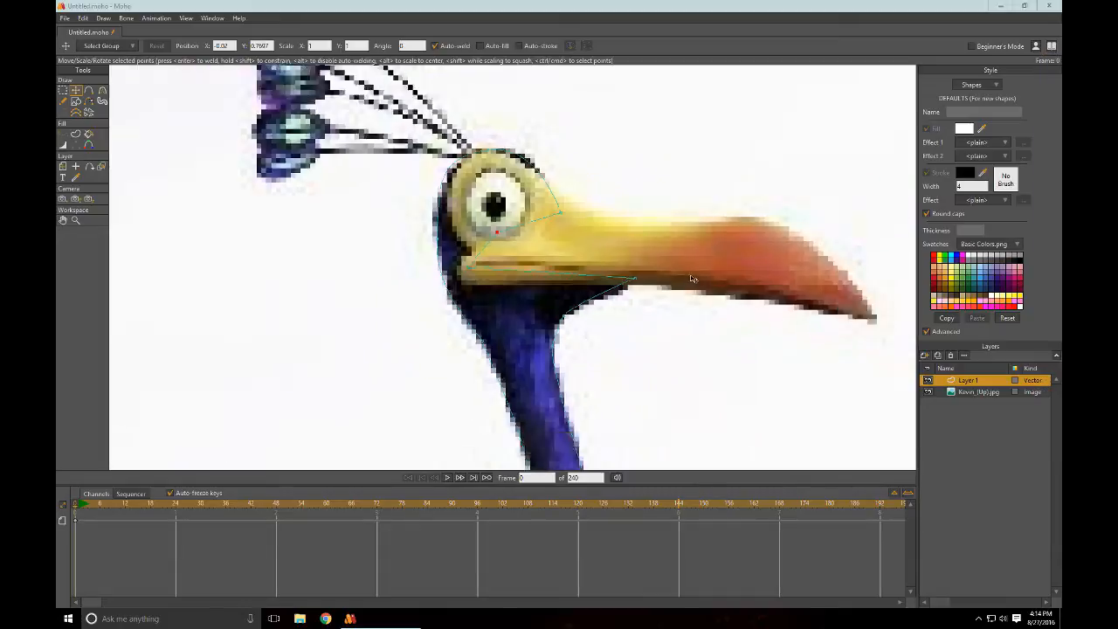
scroll(681, 358, up, 4)
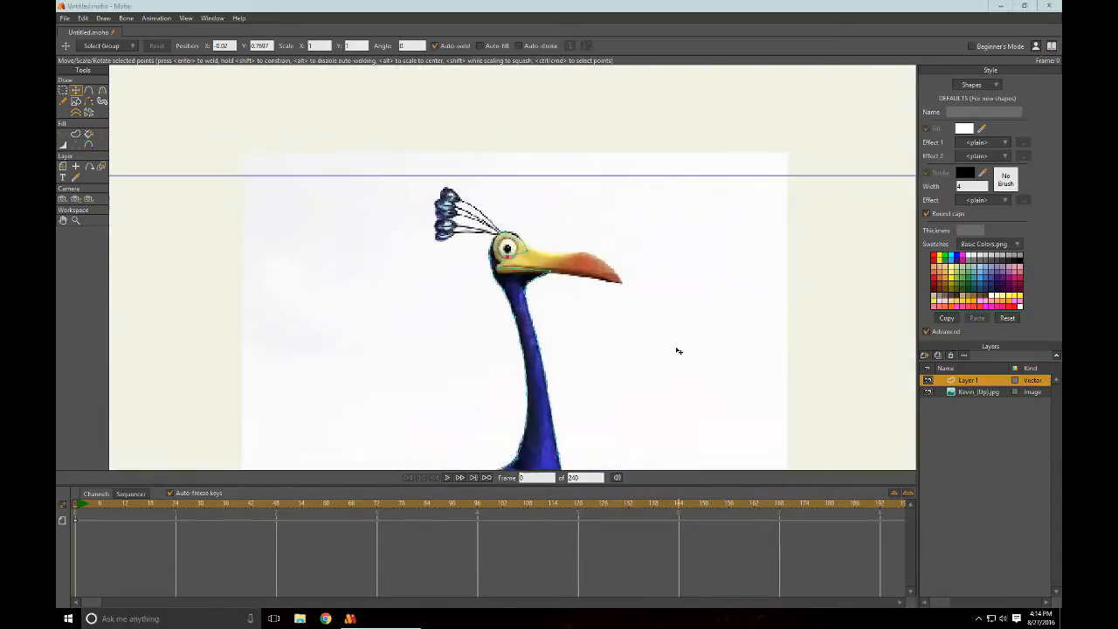
scroll(684, 354, down, 6)
drag(683, 326, 695, 247)
key(ctrl+a)
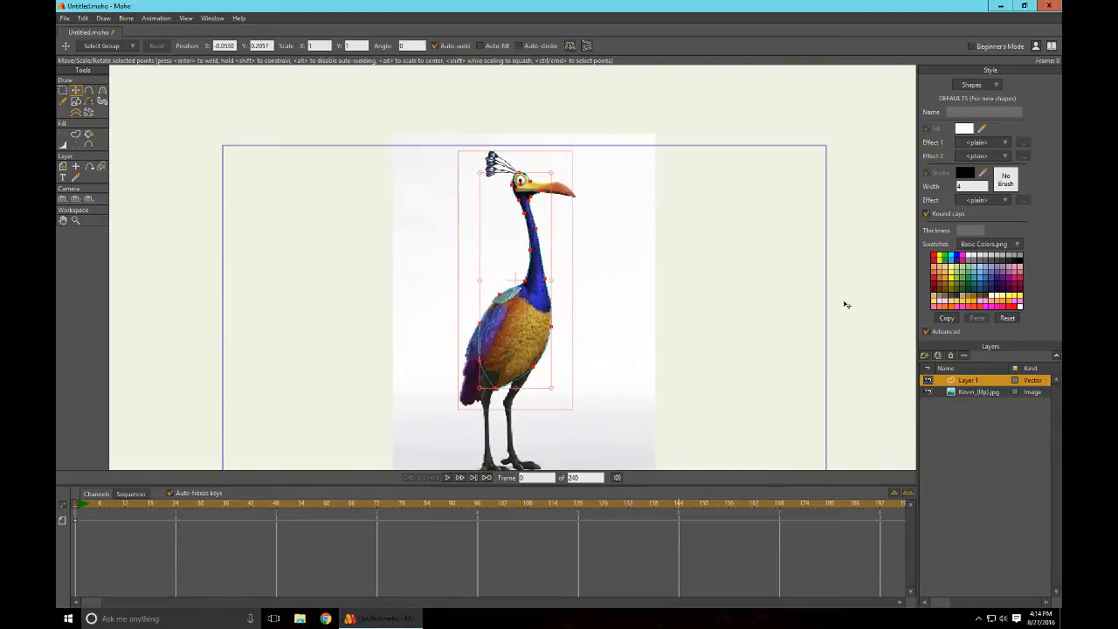
double_click(978, 381)
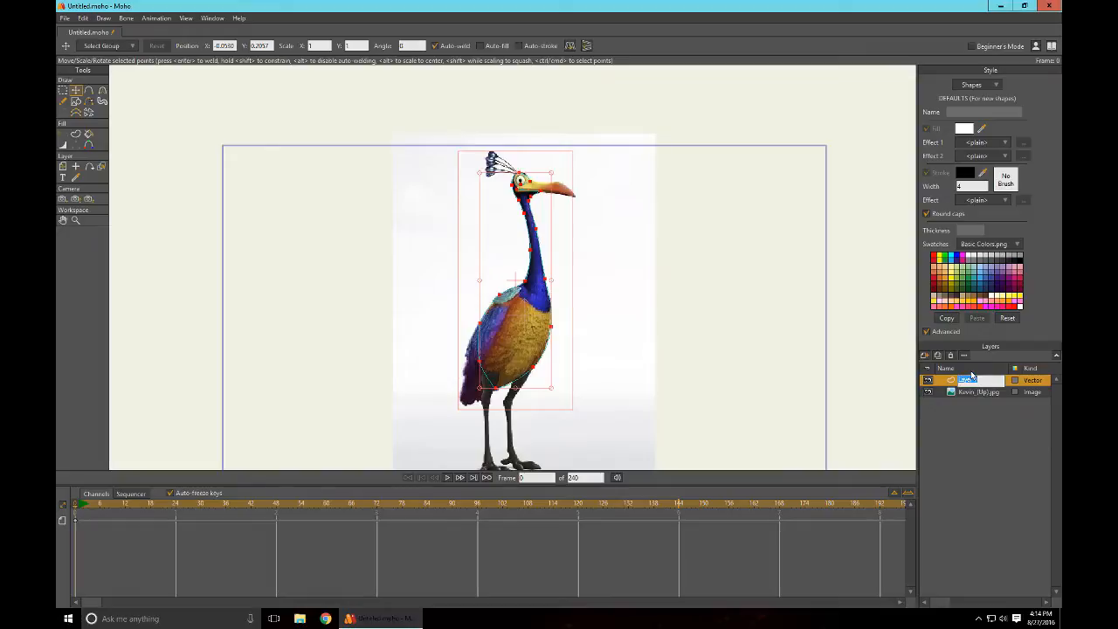
text(body)
key(Return)
Step: Create a shape with both fill and stroke from the selected body outline
click(77, 136)
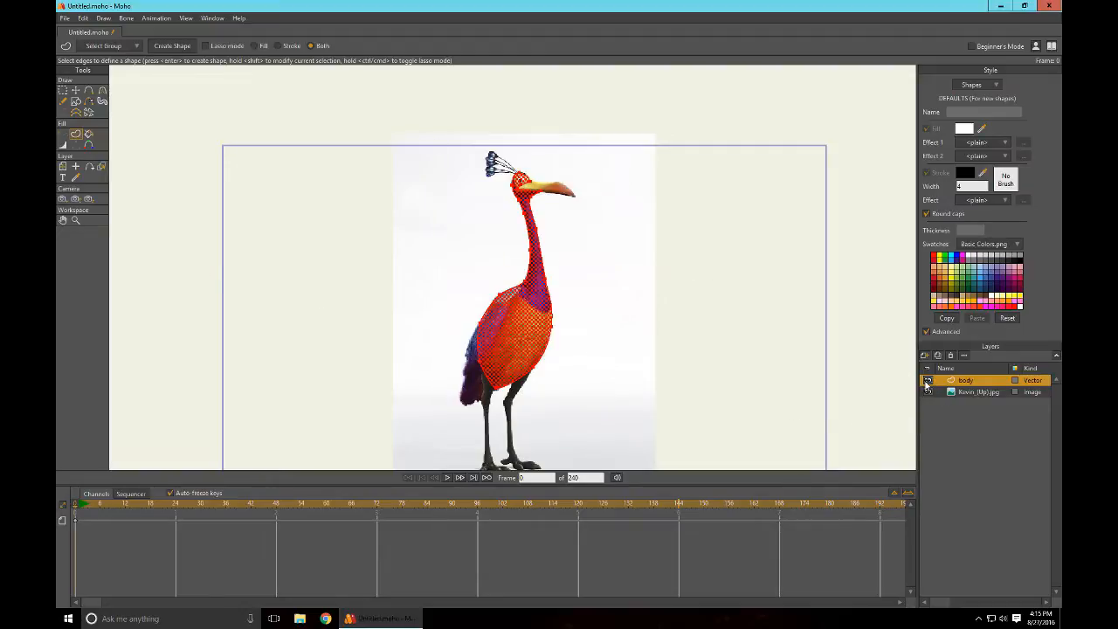
click(63, 91)
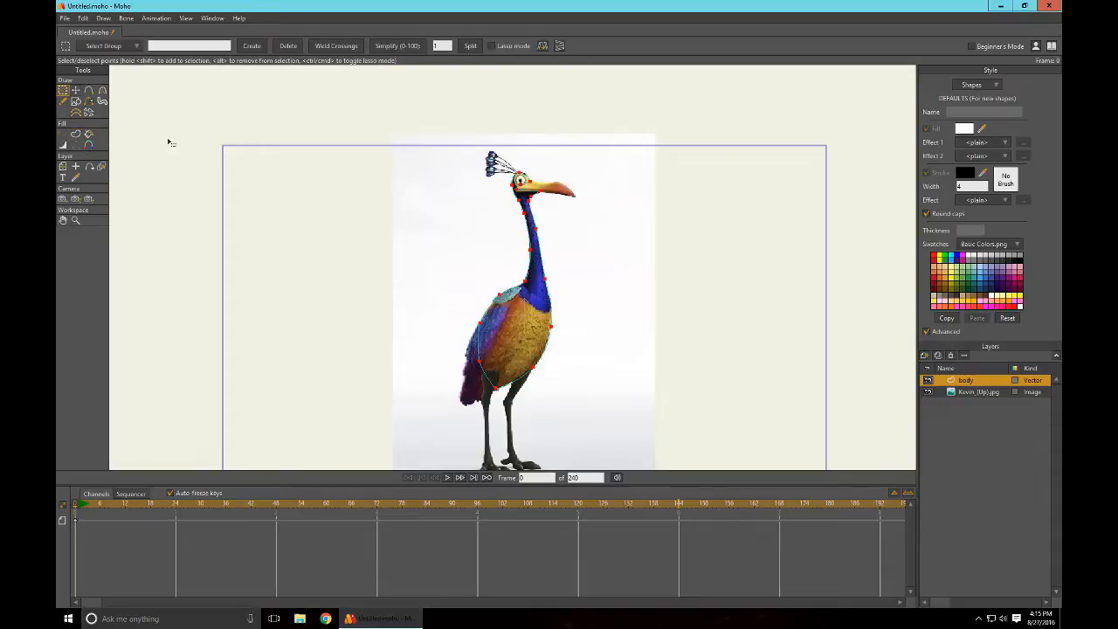
scroll(673, 284, up, 5)
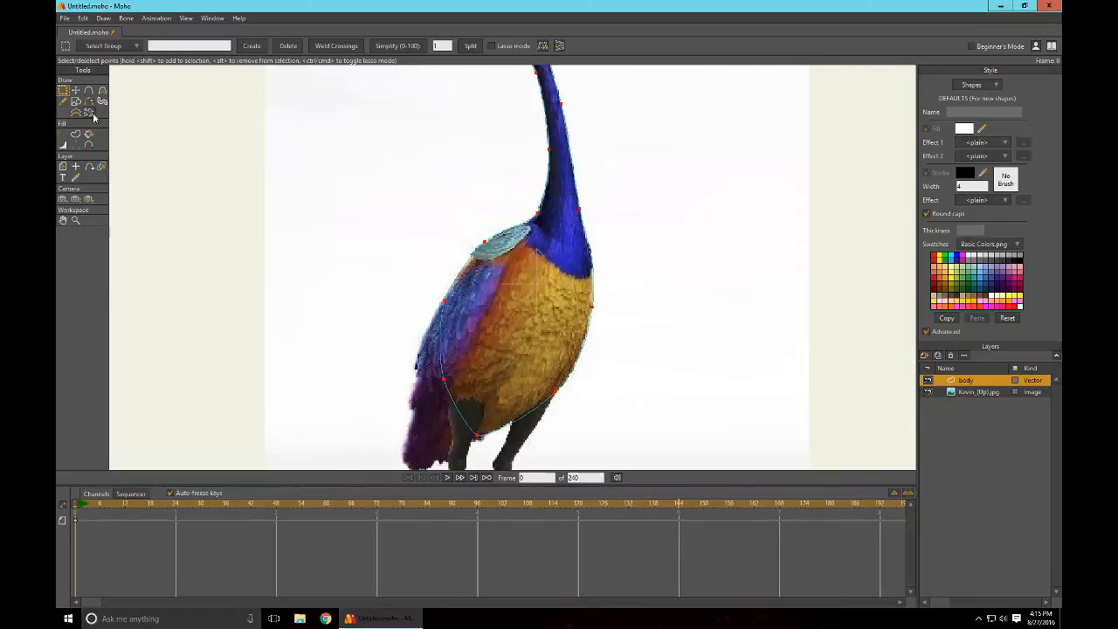
click(76, 135)
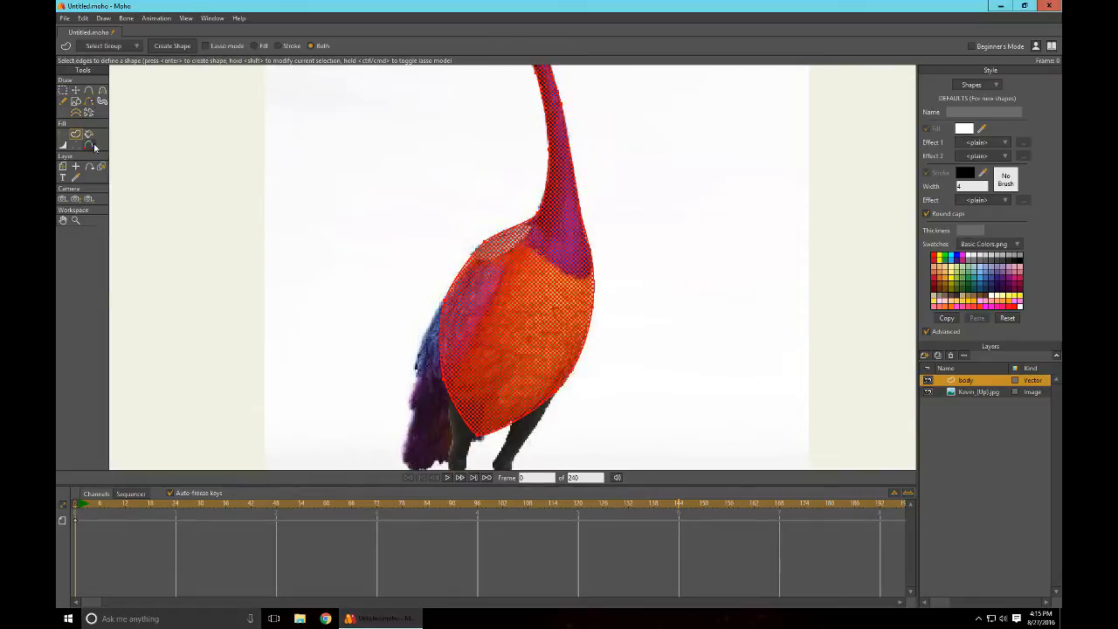
click(172, 46)
scroll(758, 396, down, 5)
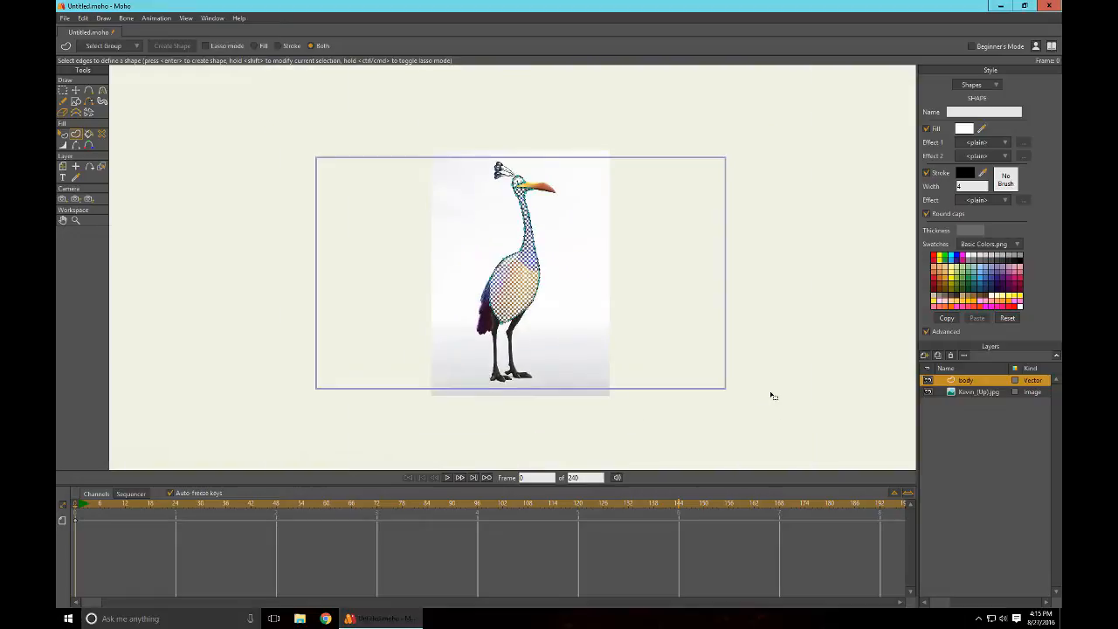
Step: Hide the body layer so the reference bird is uncovered
scroll(771, 397, up, 4)
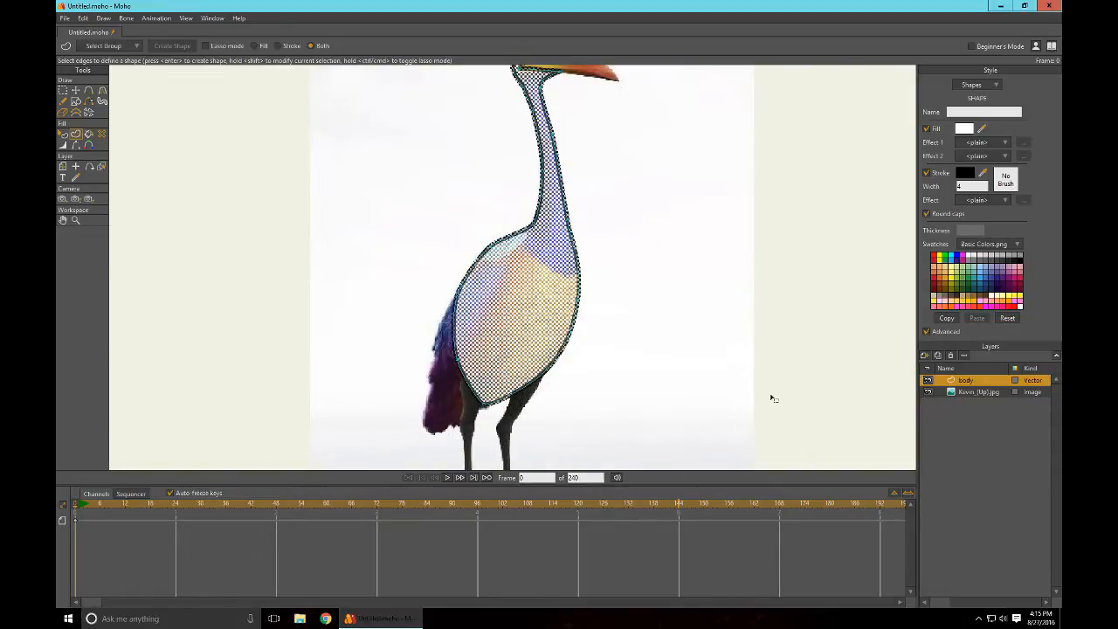
scroll(773, 398, up, 1)
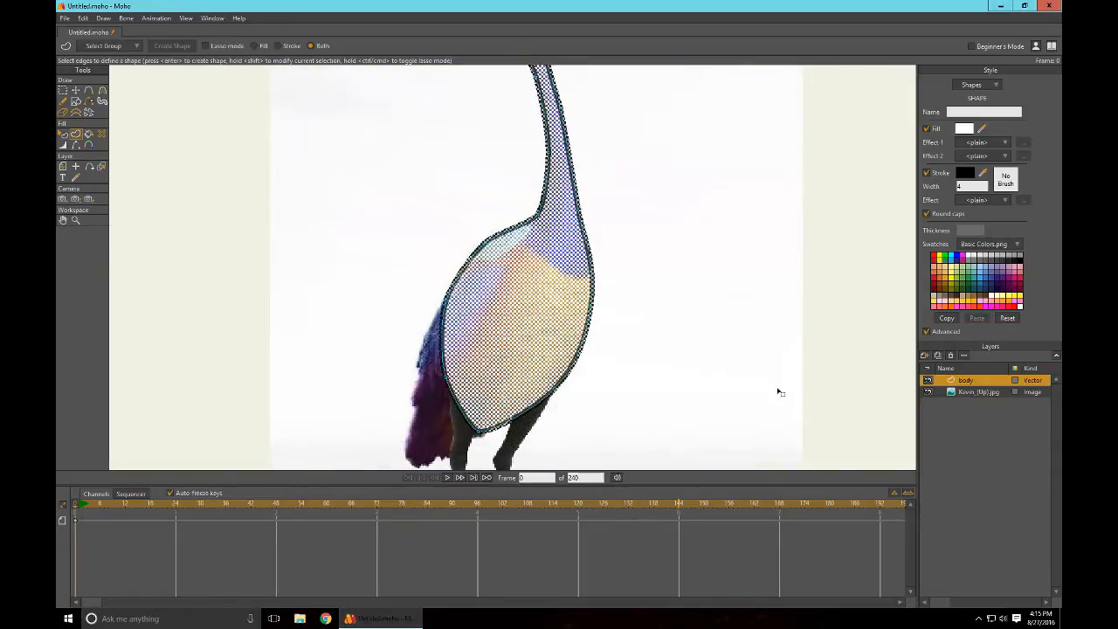
click(928, 382)
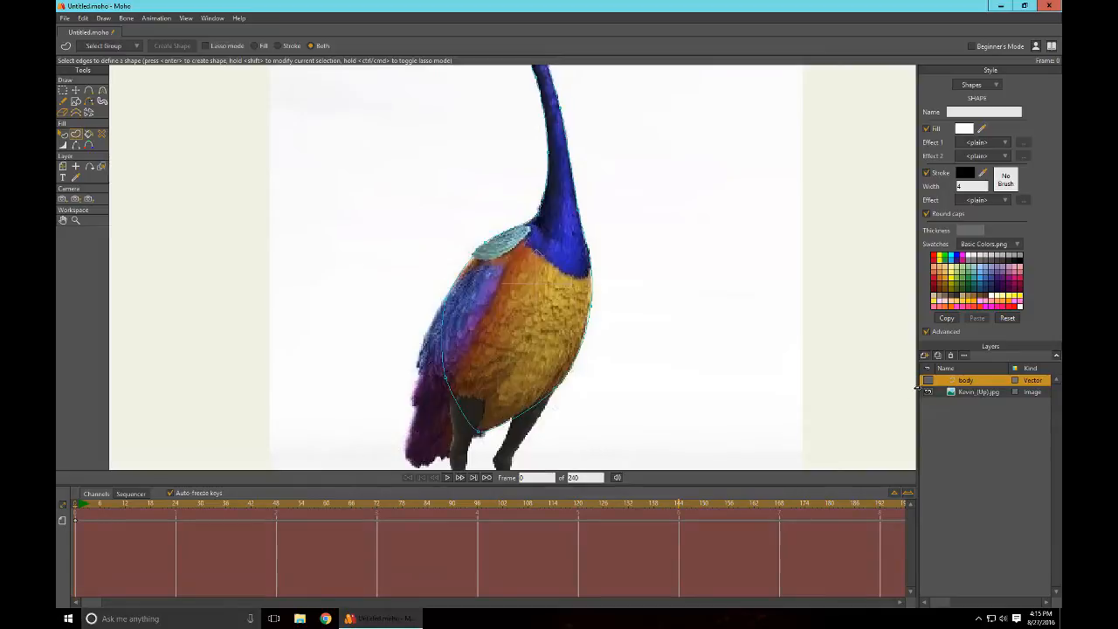
Step: Add a dividing line along the base of the blue neck, from the chest edge of the outline across to the back edge
click(89, 90)
scroll(741, 255, up, 3)
drag(741, 255, 774, 287)
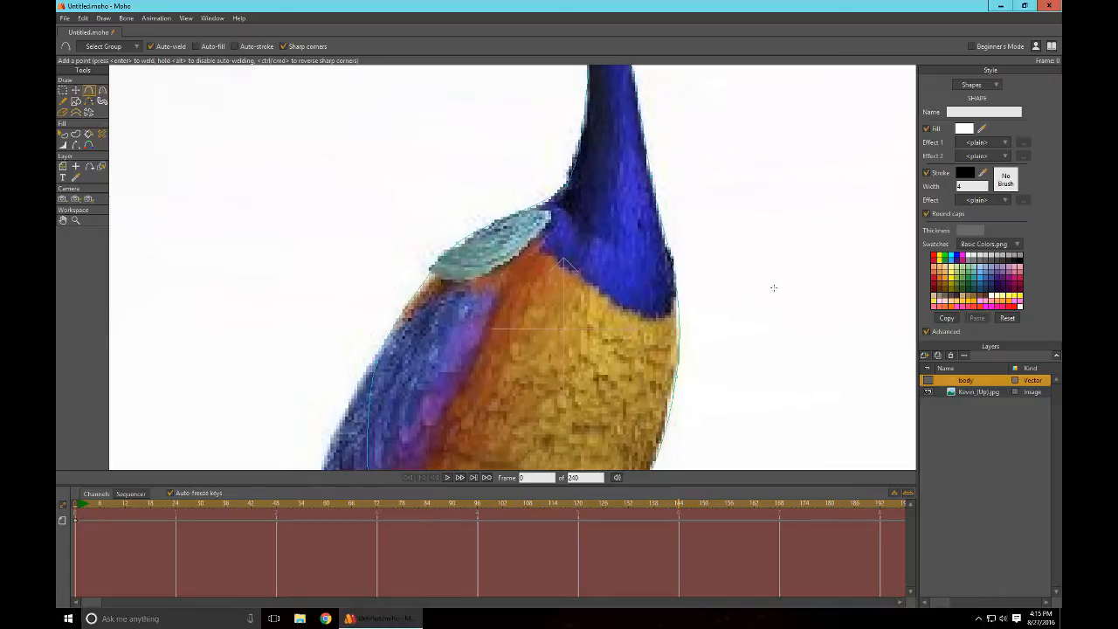
click(667, 313)
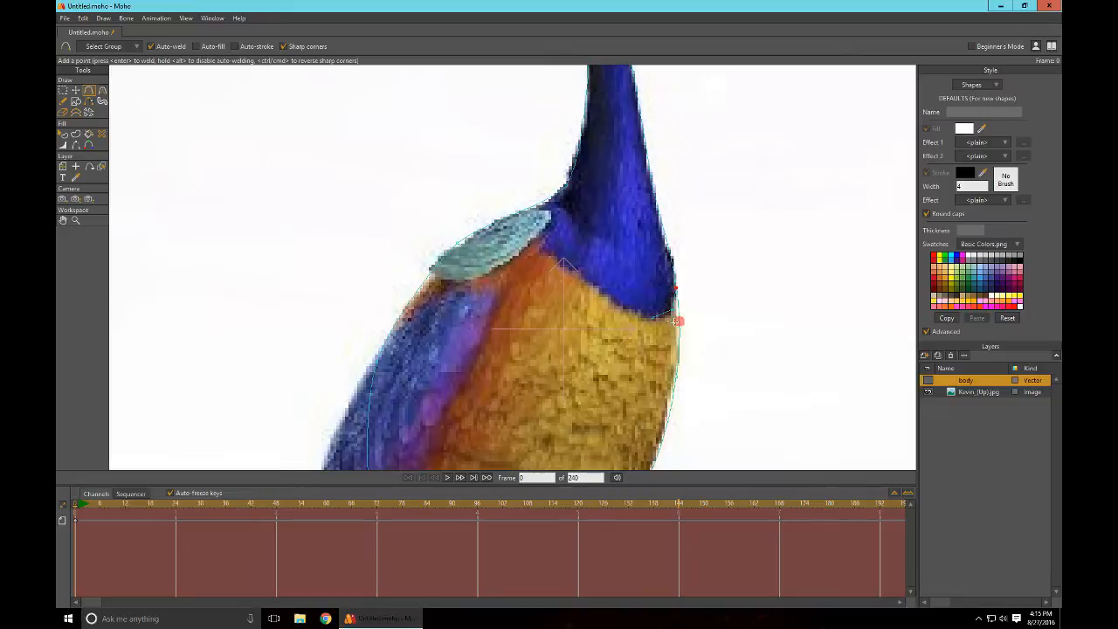
mouse_move(653, 315)
mouse_down()
mouse_move(551, 266)
mouse_move(523, 210)
mouse_up()
Step: Adjust the curvature and points of the neck dividing line so it follows the edge between blue neck and orange body
key(c)
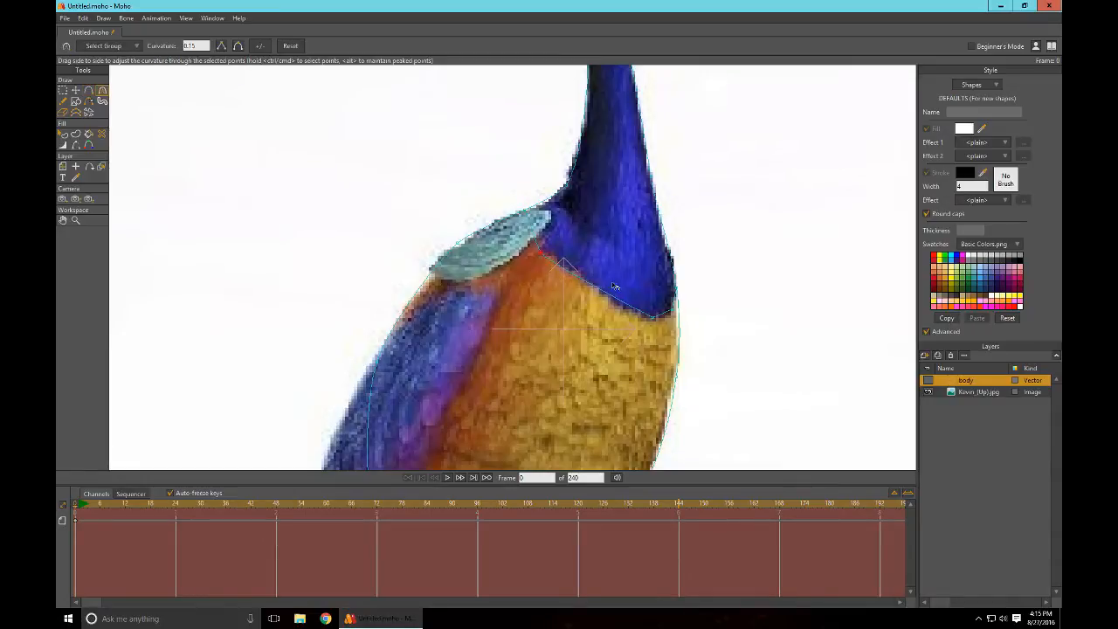
mouse_move(659, 337)
mouse_down()
mouse_move(764, 343)
mouse_move(673, 320)
mouse_up()
drag(529, 277, 751, 311)
drag(632, 333, 670, 336)
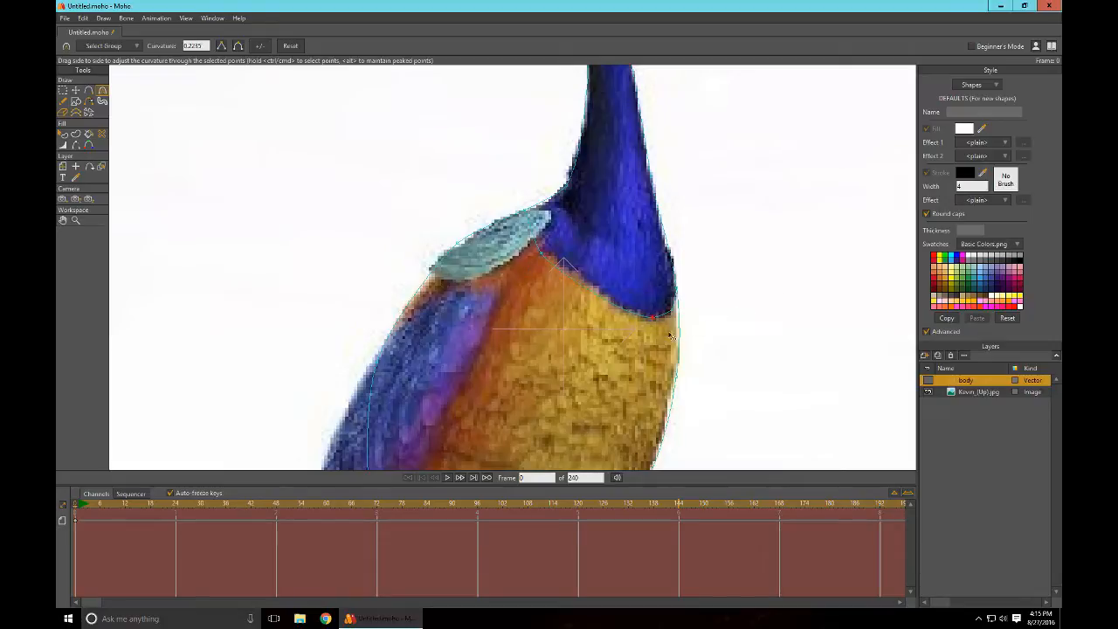
key(t)
click(525, 277)
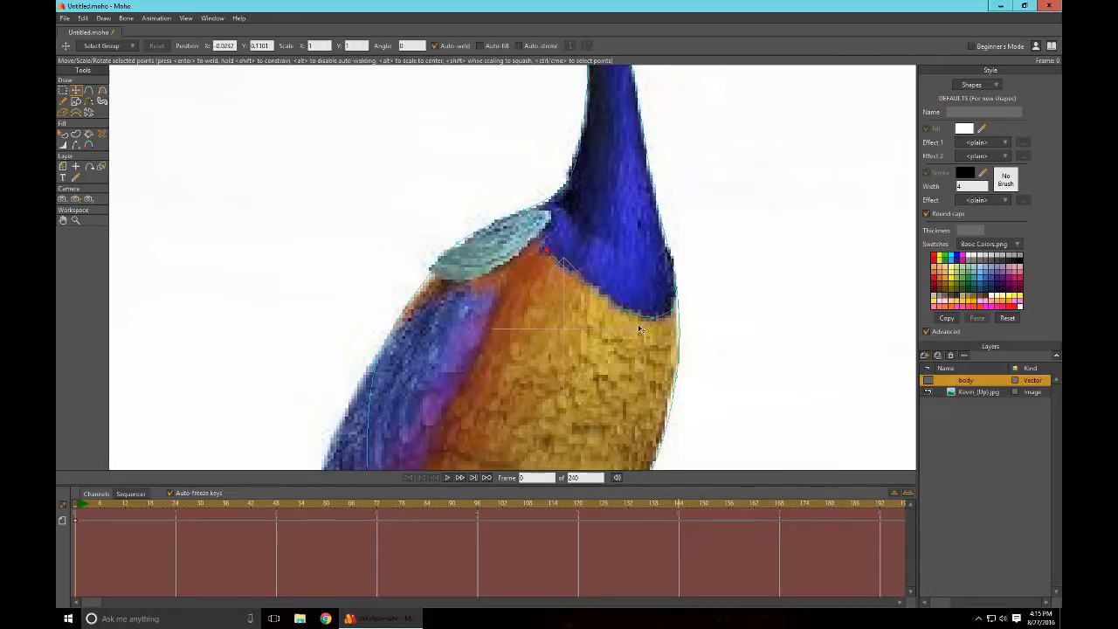
Step: Lasso-select the outline points of the head and neck, including those of the dividing line at the neck base
scroll(745, 323, down, 2)
key(ctrl+a)
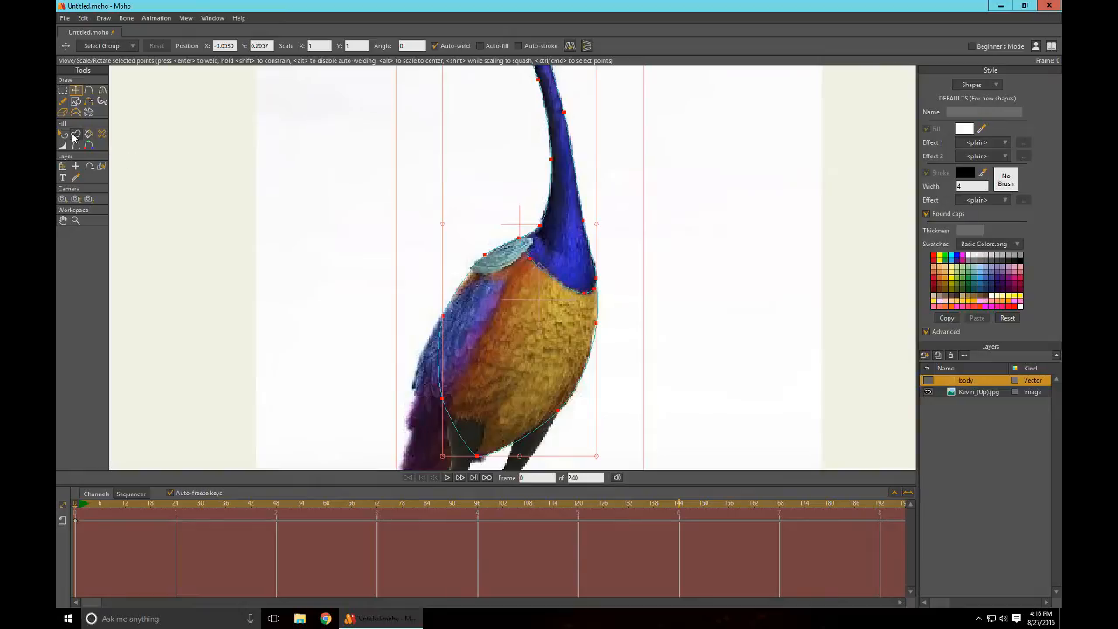
drag(723, 242, 743, 393)
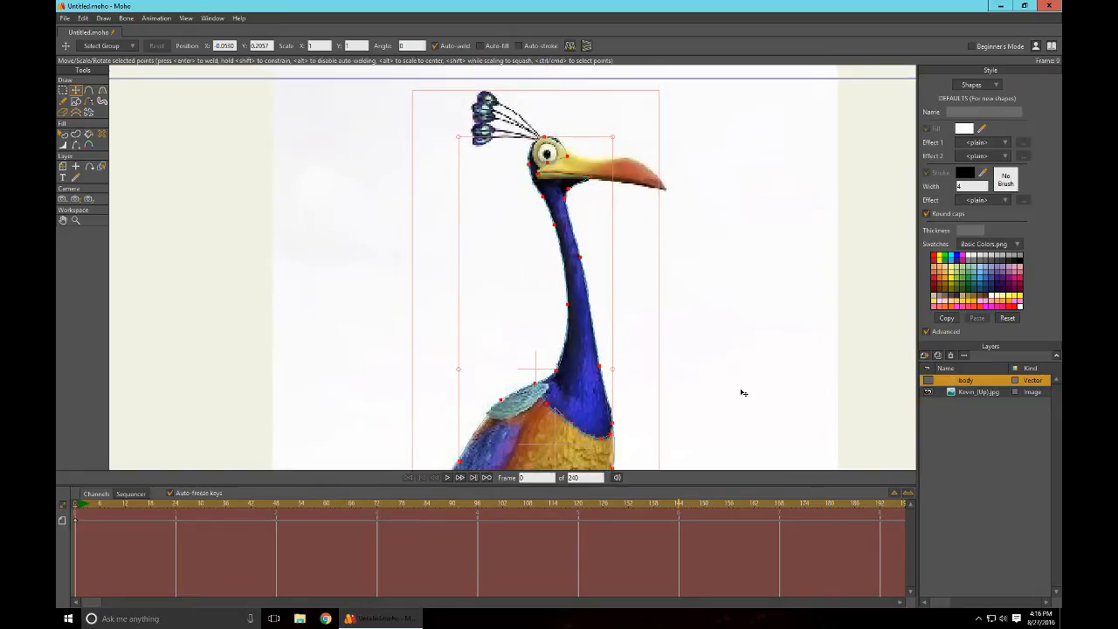
click(63, 90)
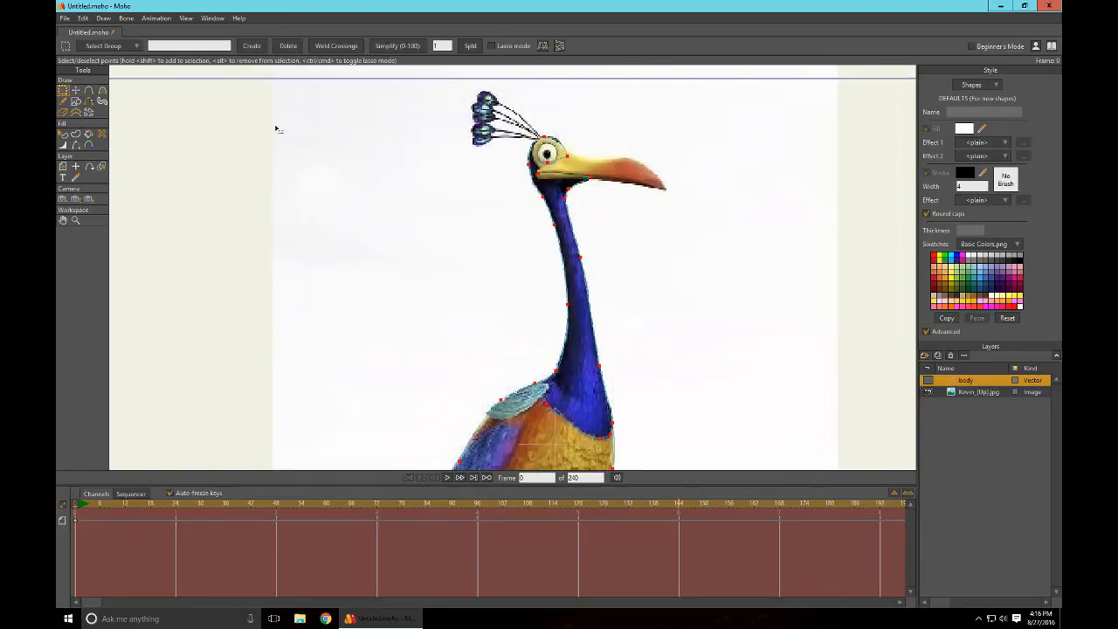
click(503, 48)
drag(448, 123, 494, 337)
mouse_move(548, 397)
mouse_down()
mouse_move(602, 395)
mouse_move(611, 239)
mouse_move(637, 105)
mouse_move(517, 88)
mouse_move(450, 122)
mouse_up()
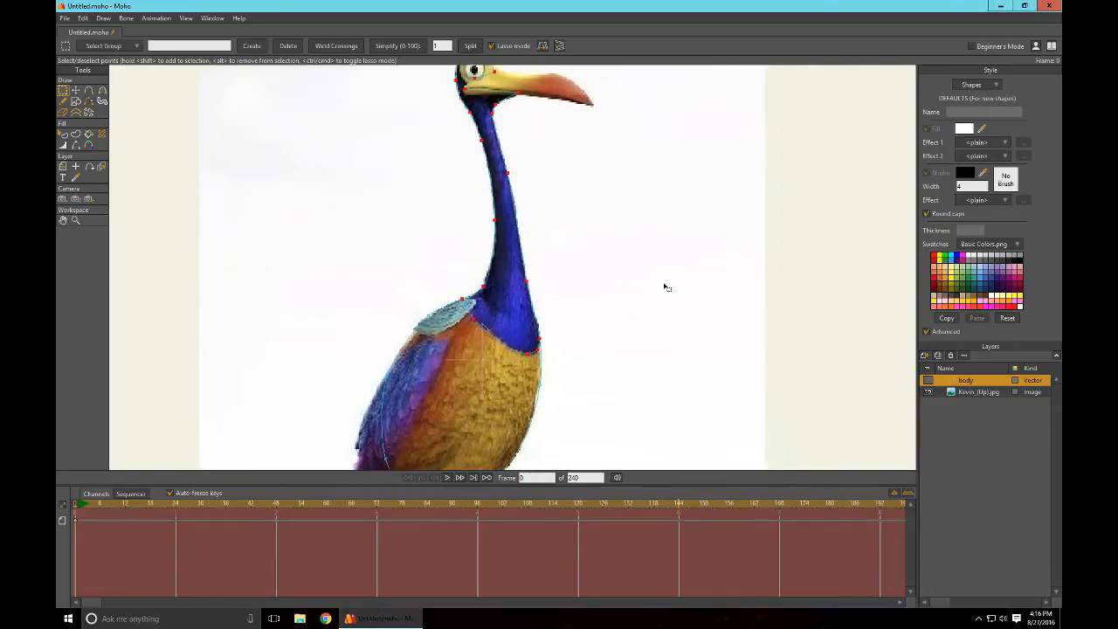
drag(664, 289, 682, 326)
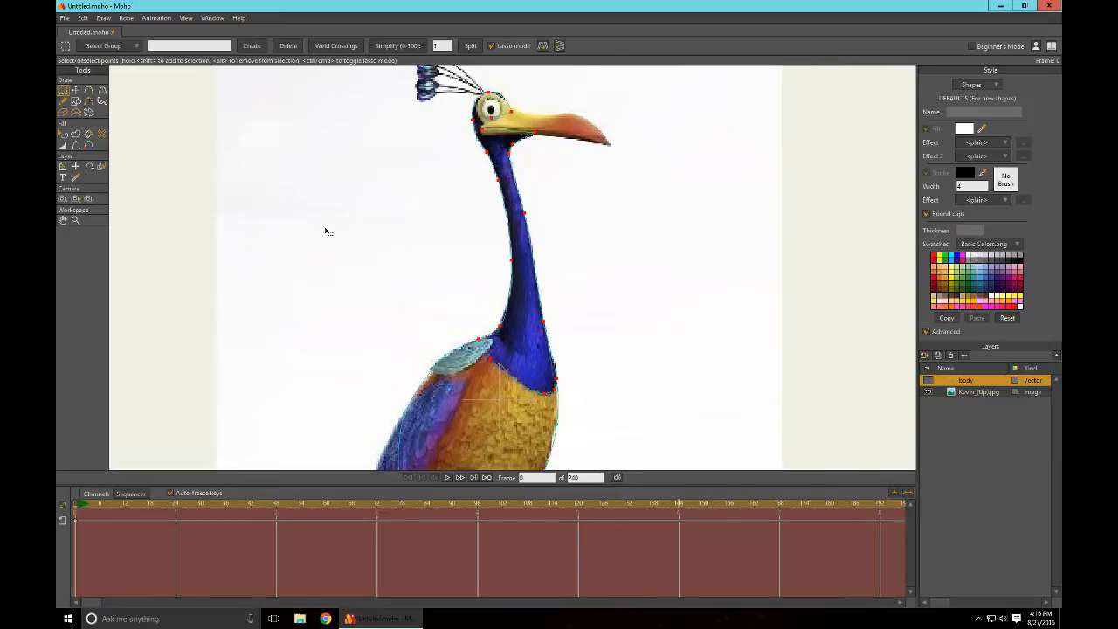
Step: Create a blue shape with fill and stroke from the head and neck points, and make the body layer visible again
click(76, 134)
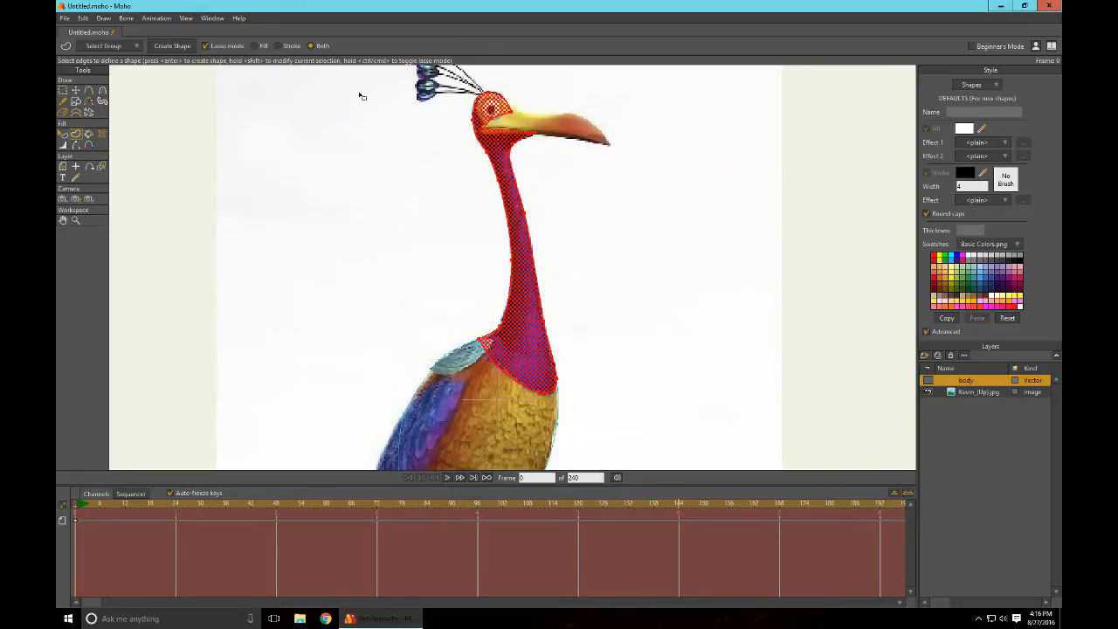
click(62, 90)
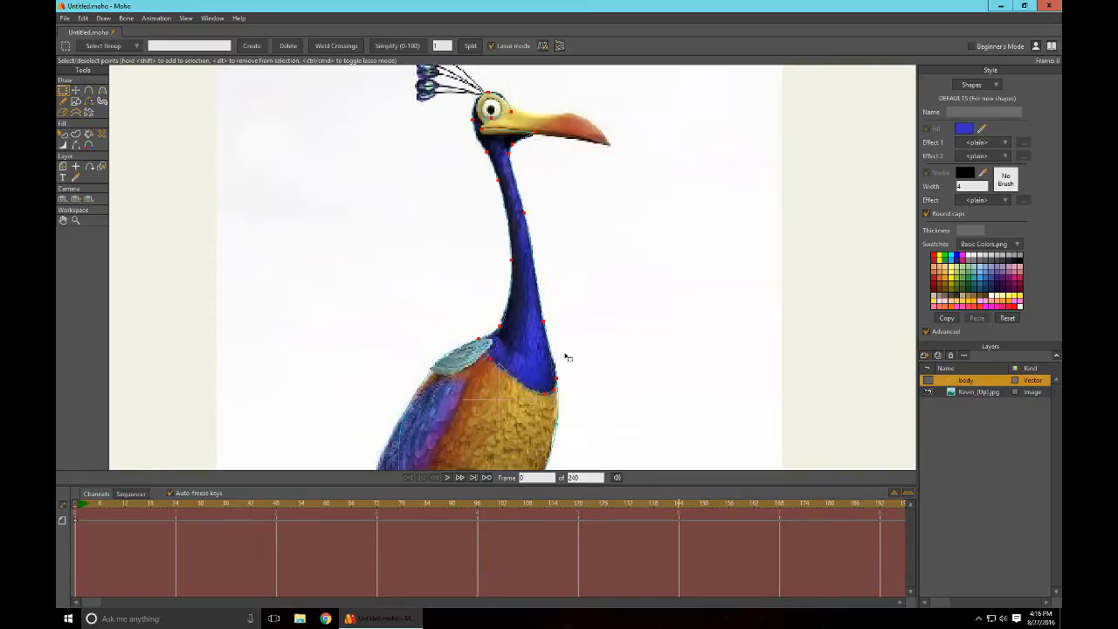
click(75, 135)
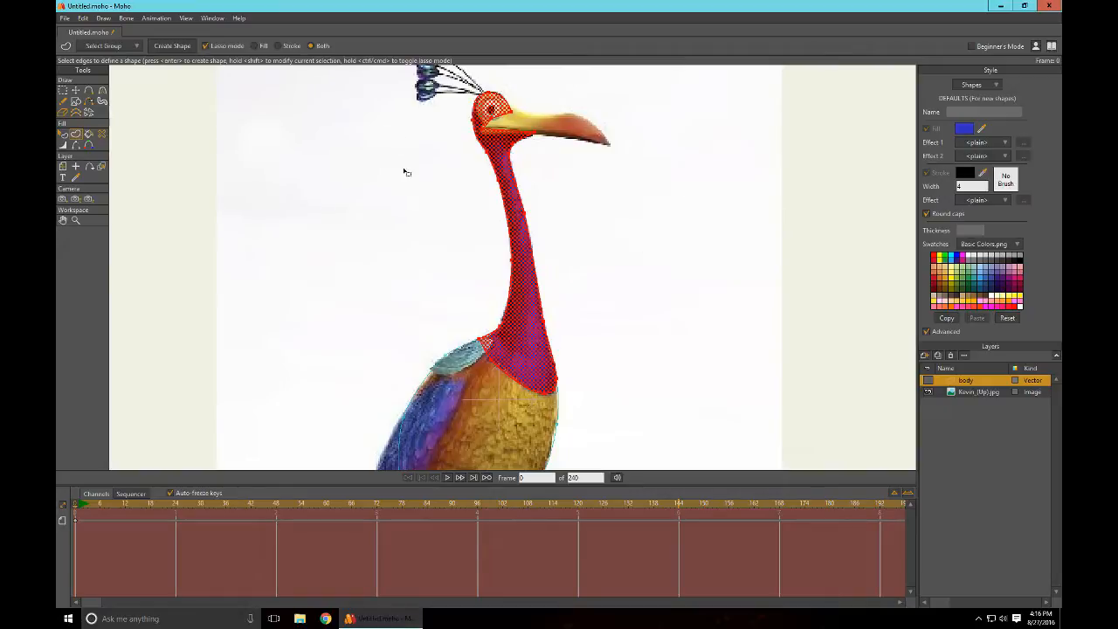
click(166, 47)
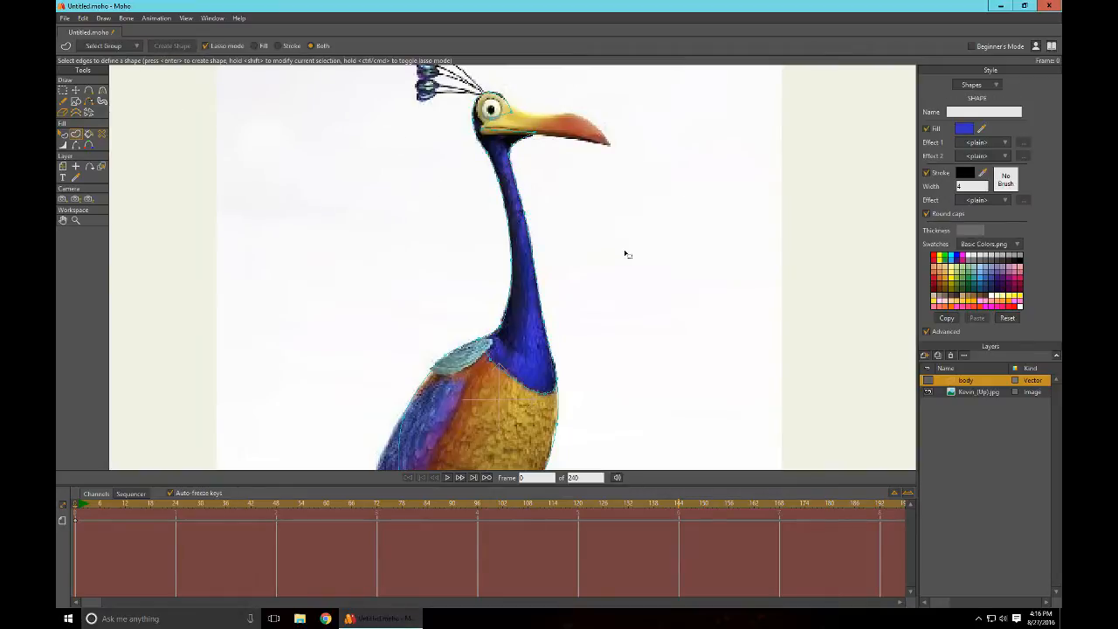
click(928, 381)
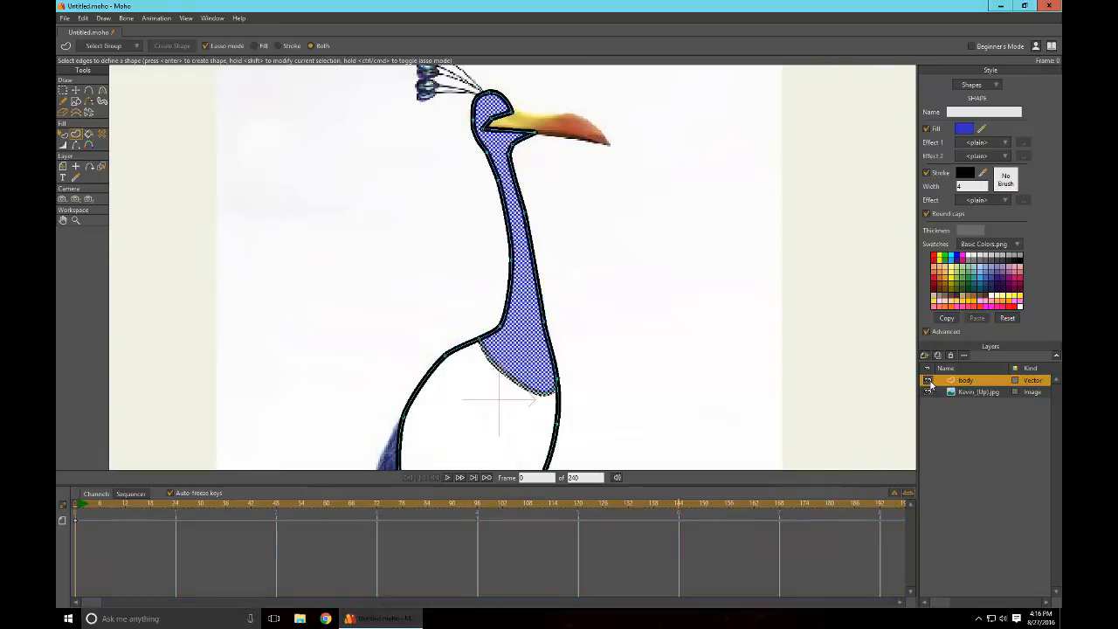
click(691, 321)
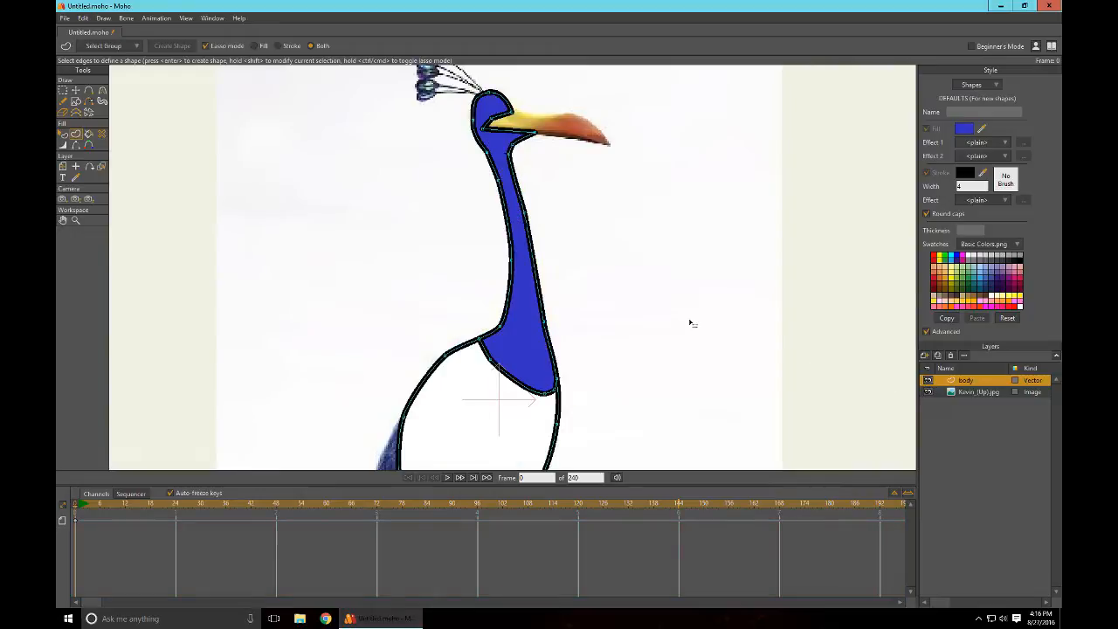
Step: Examine the blue neck shape and its border with the white body, both close up and on the whole bird
scroll(688, 386, down, 3)
drag(679, 381, 682, 349)
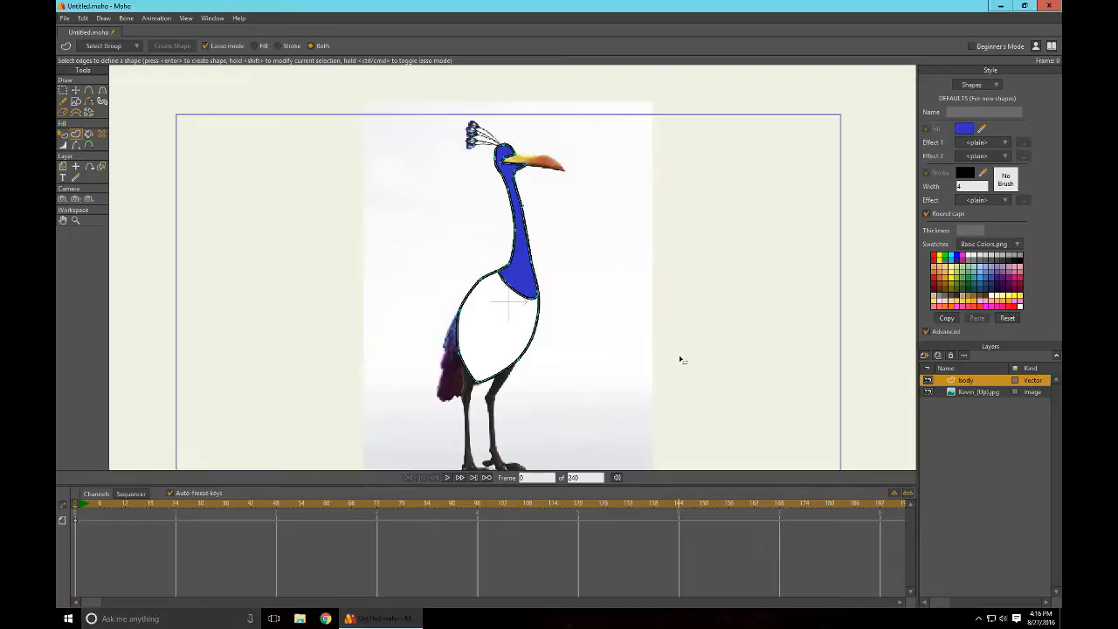
scroll(682, 359, up, 5)
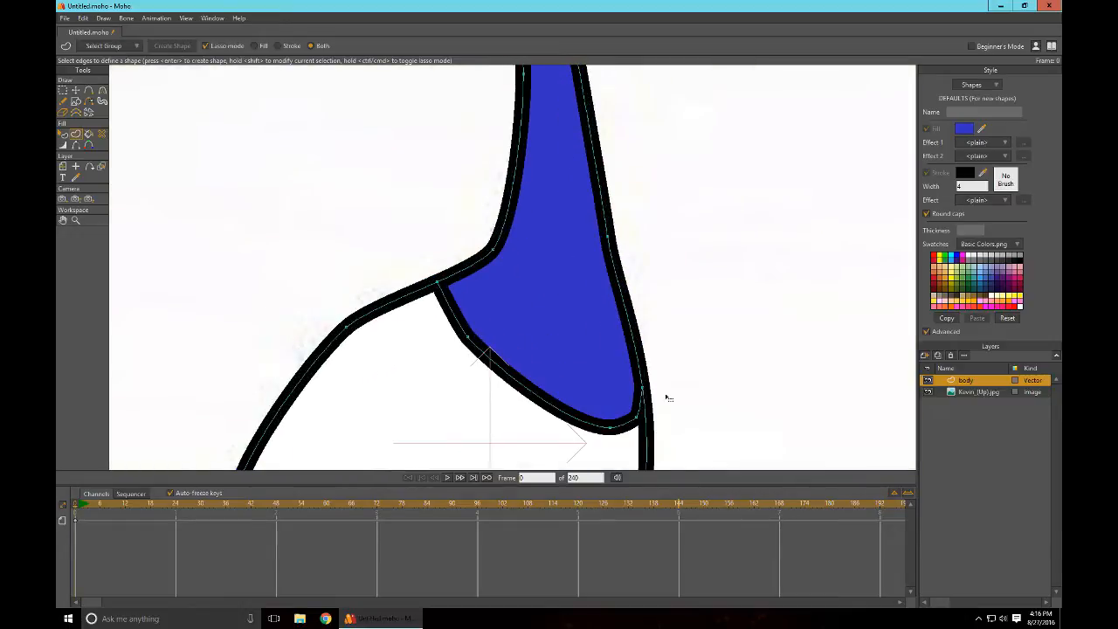
scroll(727, 352, down, 8)
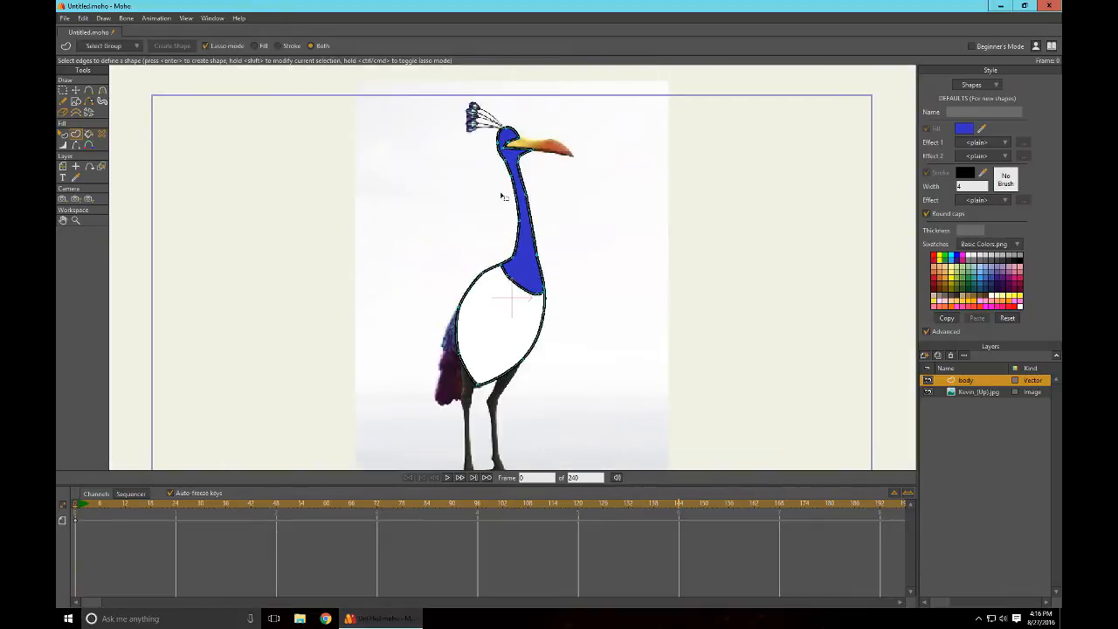
drag(640, 295, 637, 328)
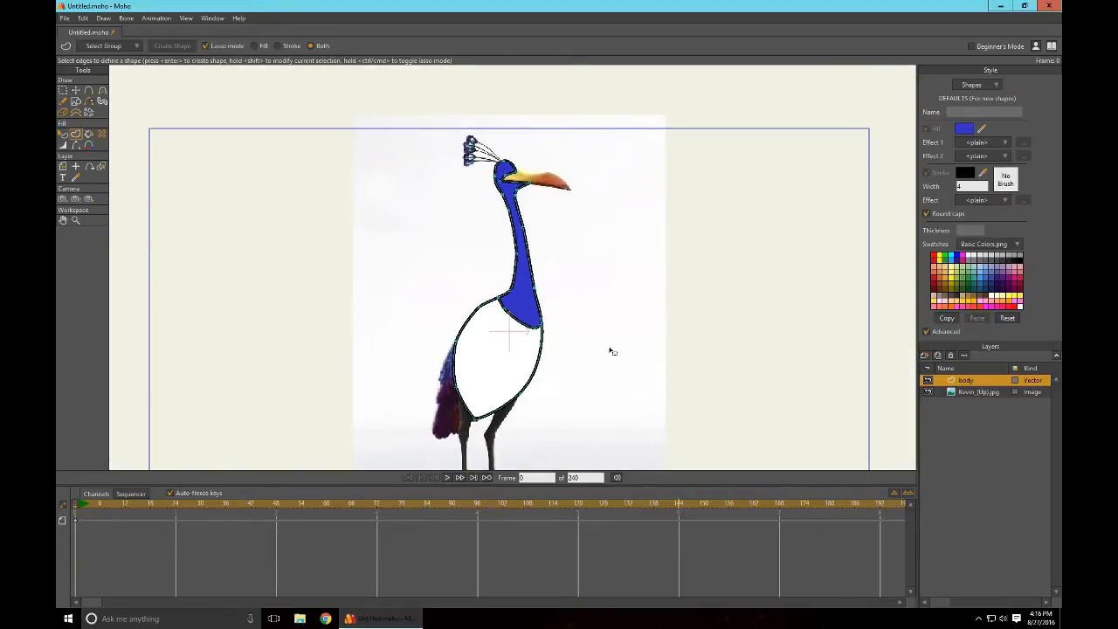
scroll(611, 349, up, 6)
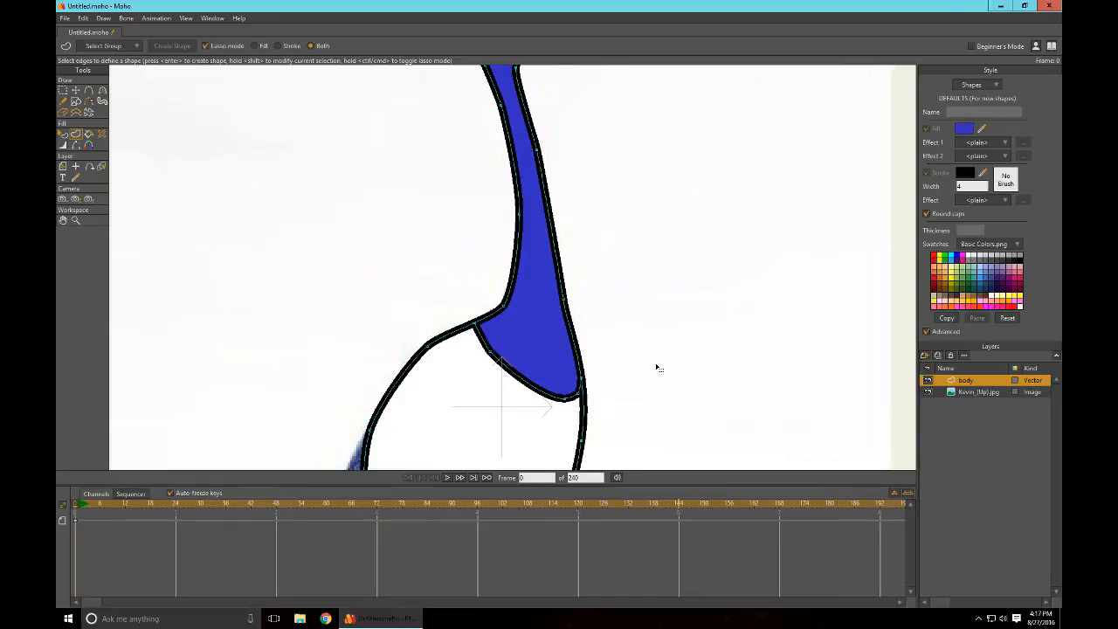
scroll(659, 368, down, 2)
drag(660, 375, 676, 285)
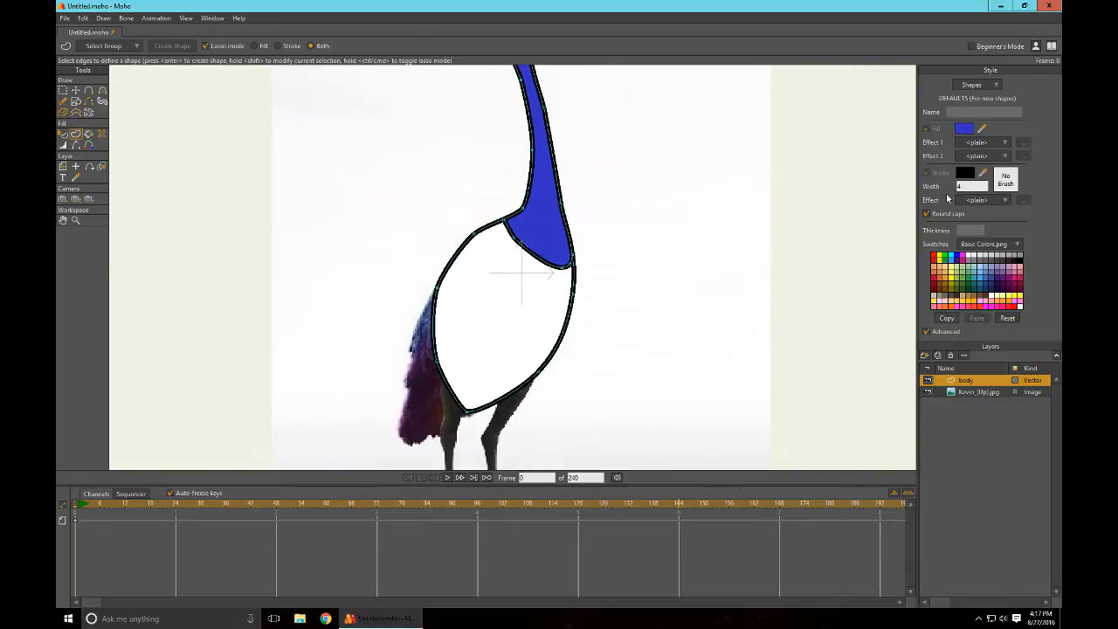
Step: Hide the body layer, set the fill colour for new shapes to golden yellow, and check the Kevin picture in Chrome
click(927, 381)
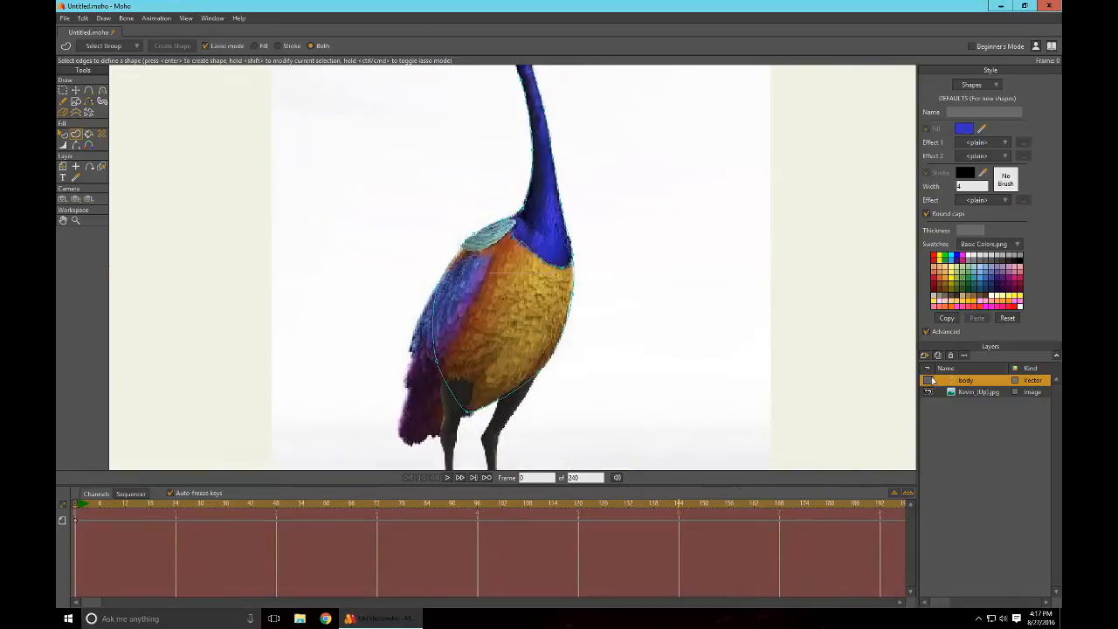
click(982, 129)
drag(500, 294, 945, 278)
drag(1061, 84, 544, 208)
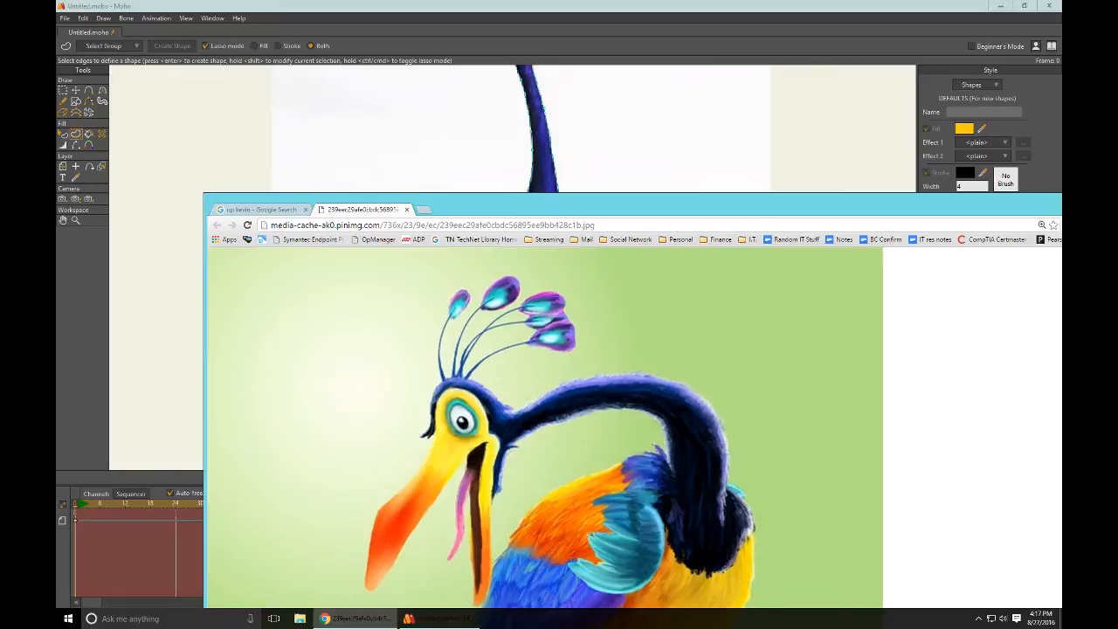
drag(911, 213, 1117, 213)
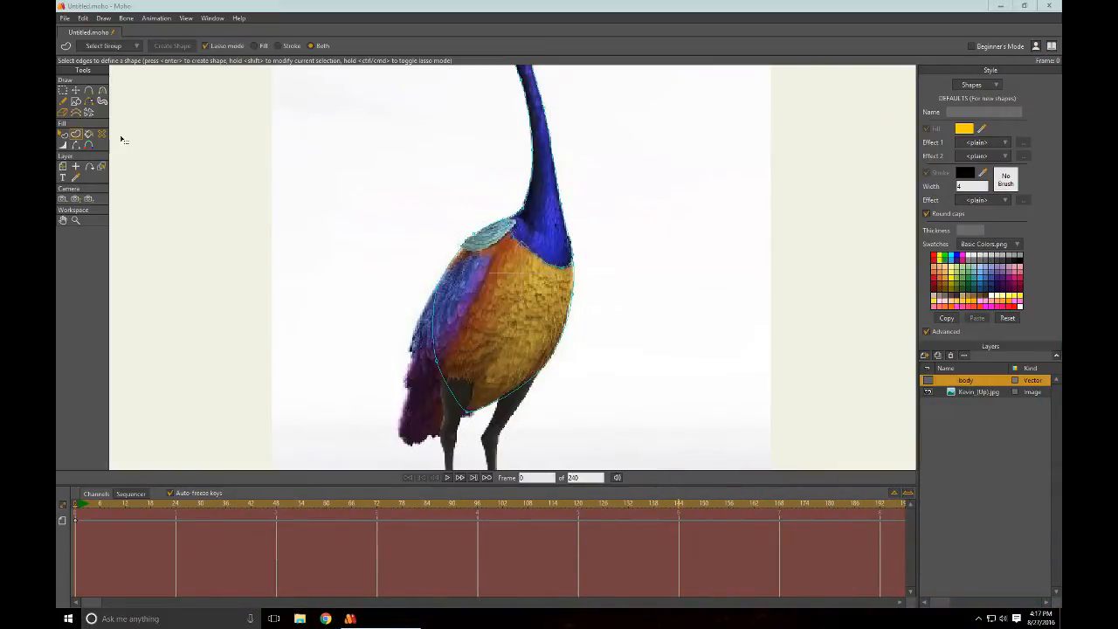
Step: Lasso-select the torso points, create a golden-yellow shape with fill and stroke from them, and show the body layer
click(63, 91)
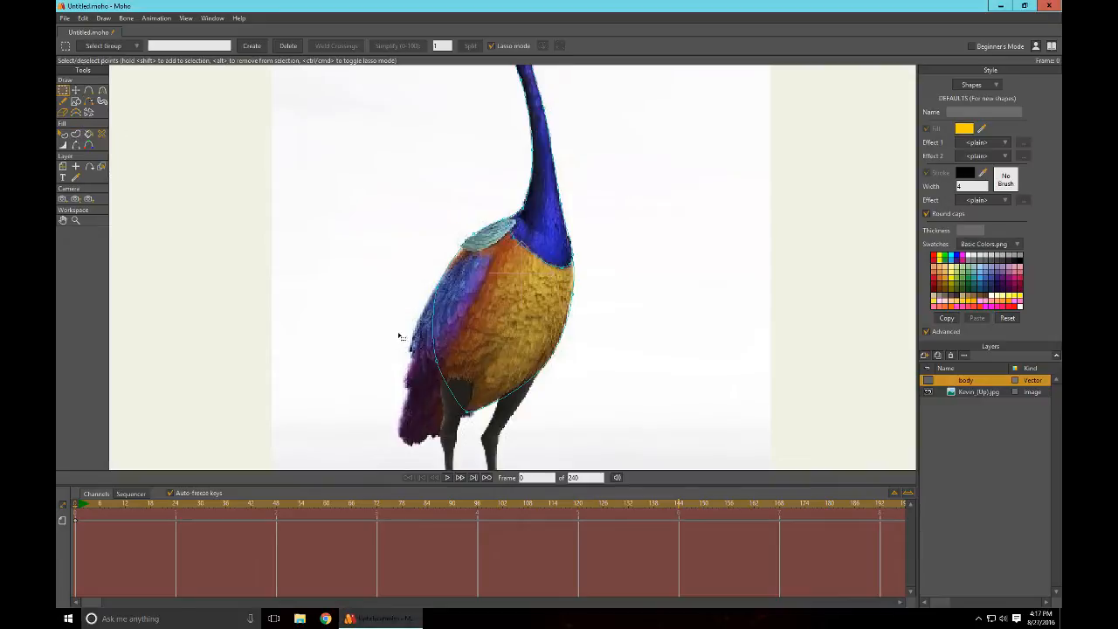
mouse_move(380, 341)
mouse_down()
mouse_move(386, 390)
mouse_move(484, 443)
mouse_move(654, 393)
mouse_move(658, 278)
mouse_move(625, 249)
mouse_move(544, 236)
mouse_move(496, 211)
mouse_move(413, 226)
mouse_move(359, 299)
mouse_up()
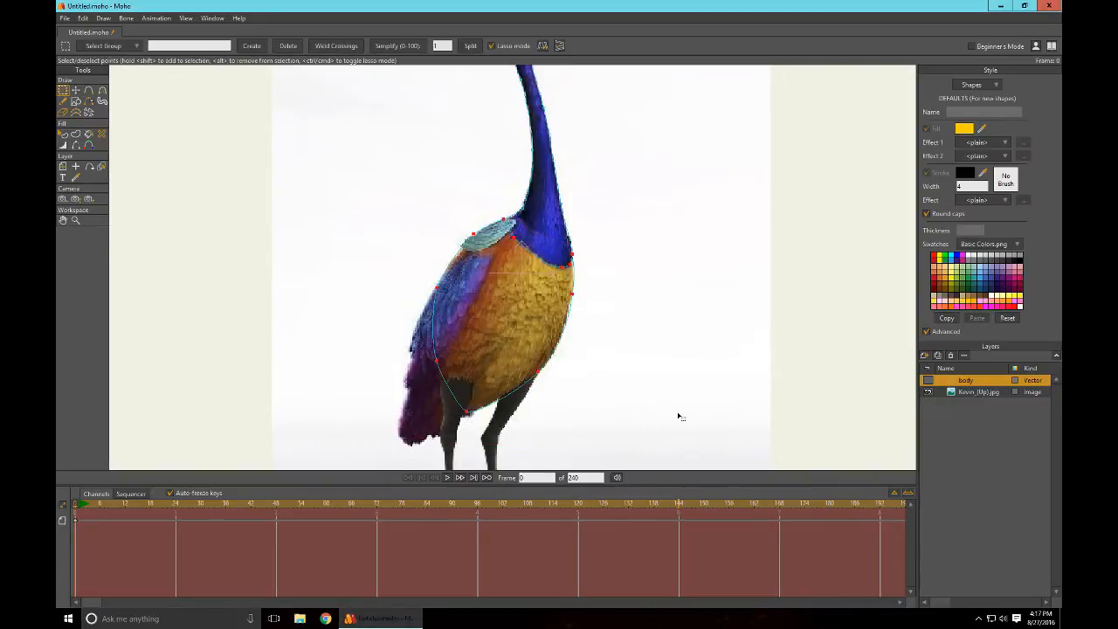
click(76, 134)
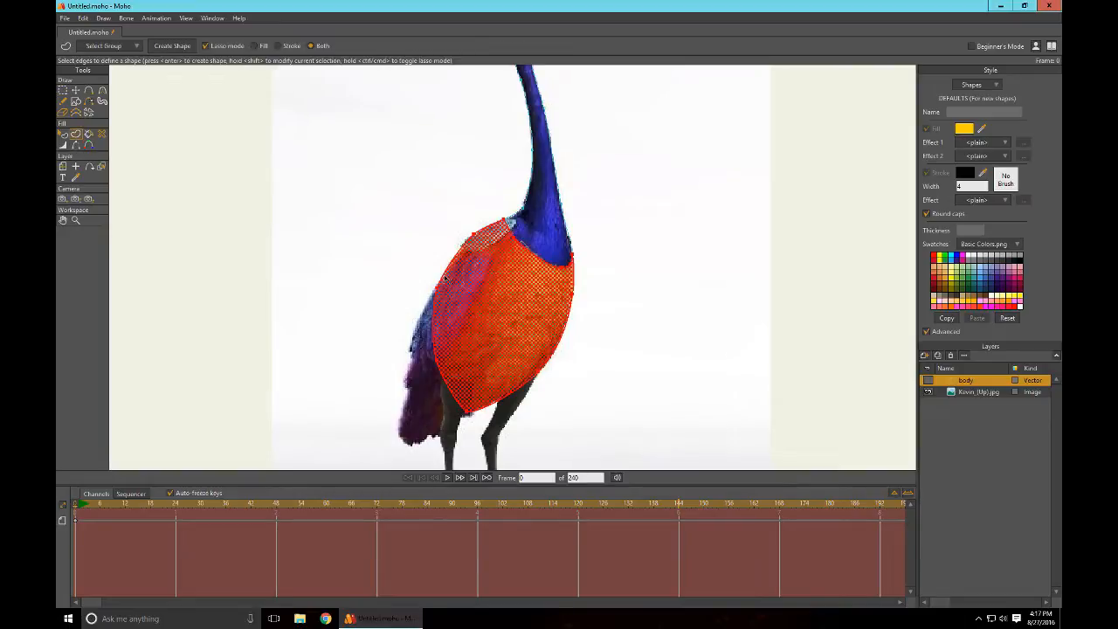
click(172, 45)
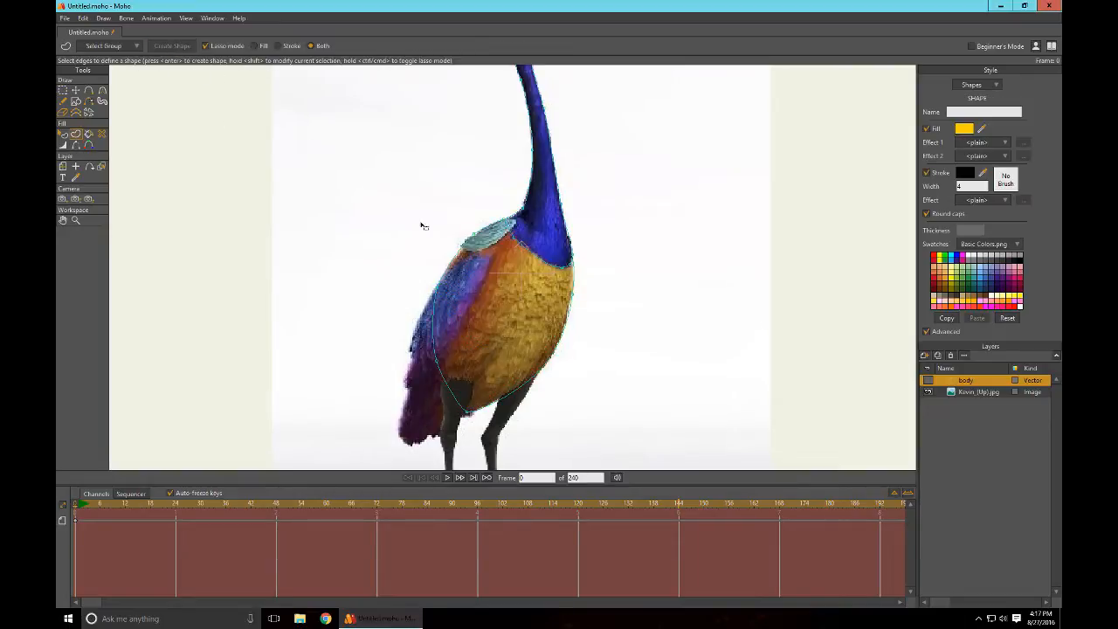
click(929, 380)
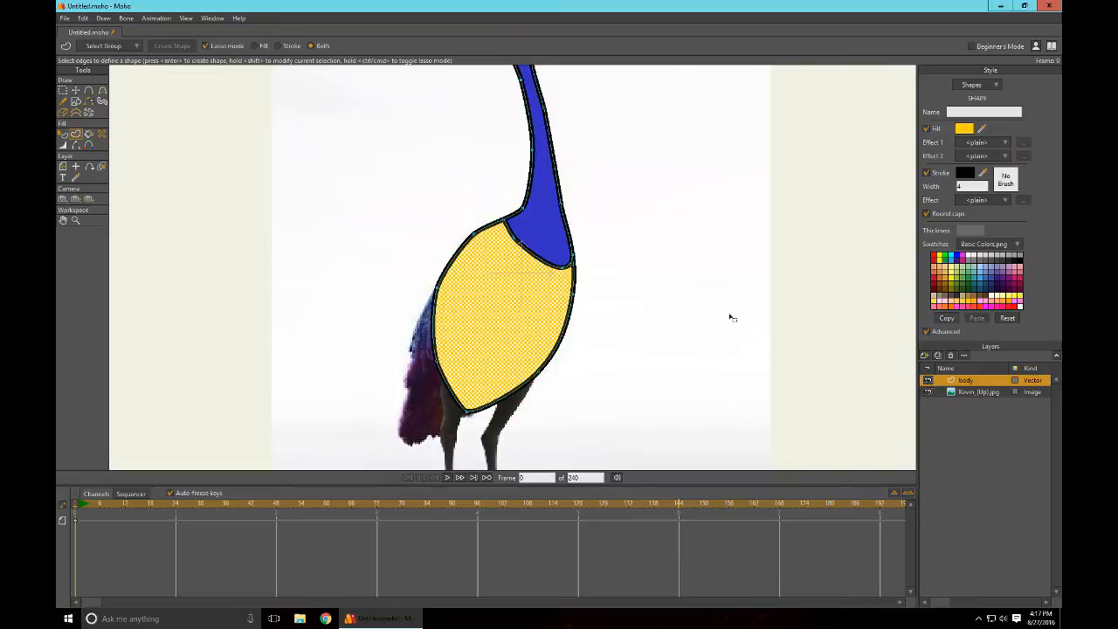
Step: Render a preview of frame 0 to check the blue neck and yellow body, and close it
scroll(708, 322, down, 4)
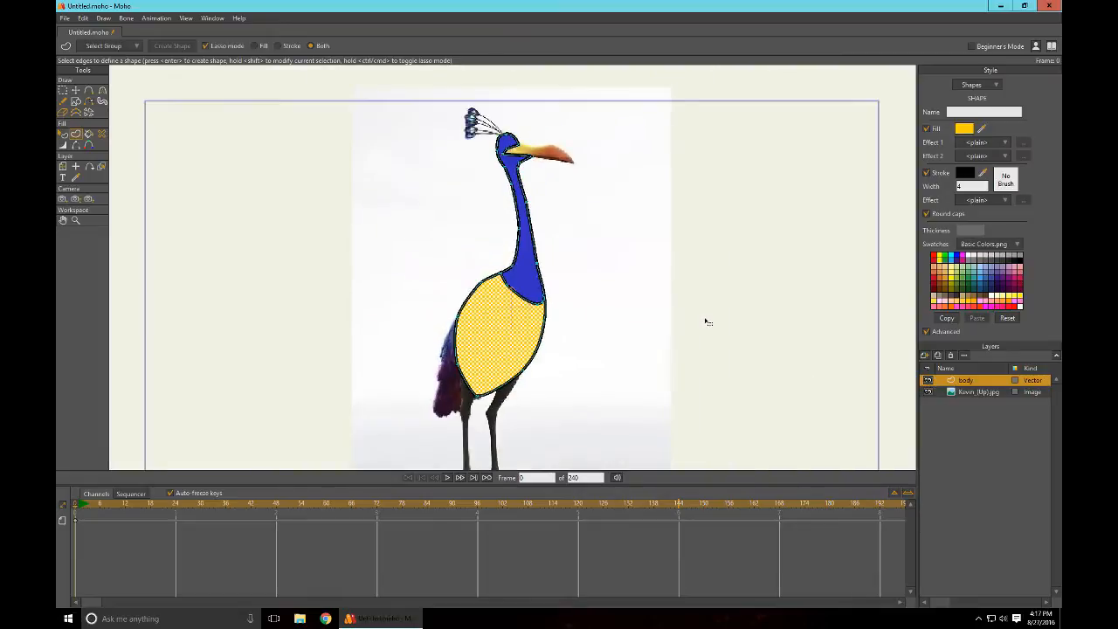
key(ctrl+r)
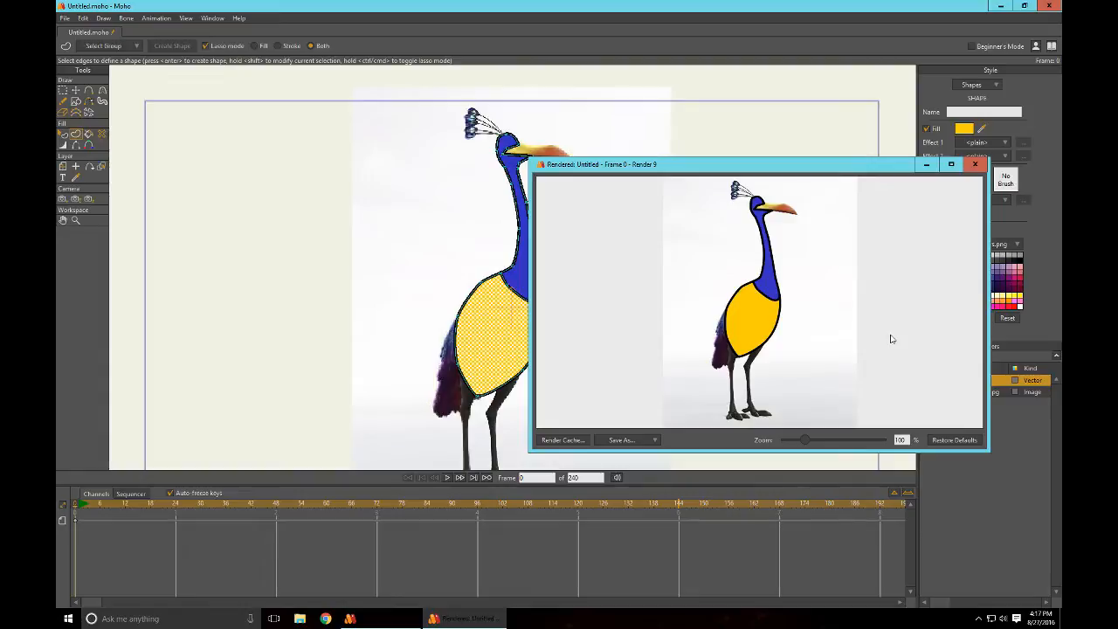
click(974, 164)
scroll(595, 326, up, 5)
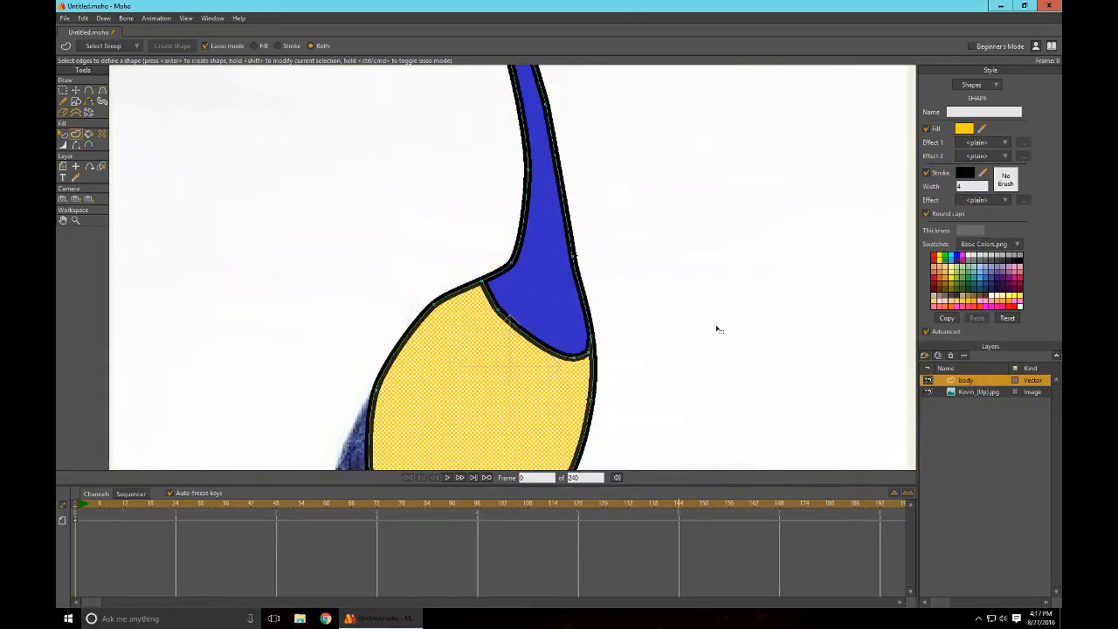
scroll(716, 328, down, 2)
drag(678, 265, 675, 359)
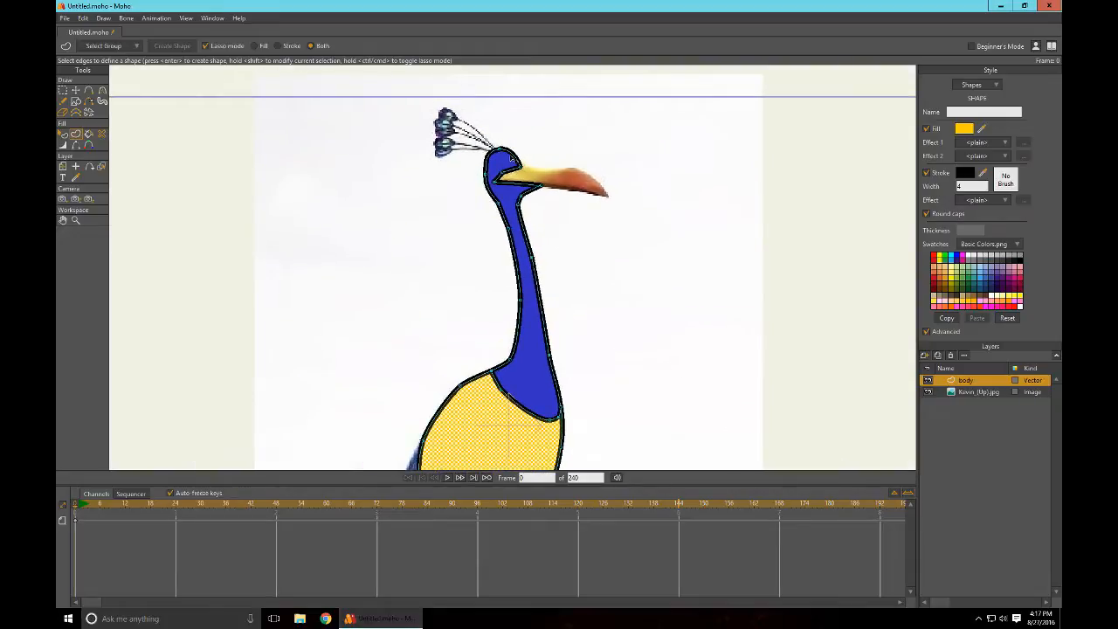
scroll(511, 157, up, 2)
scroll(681, 350, down, 3)
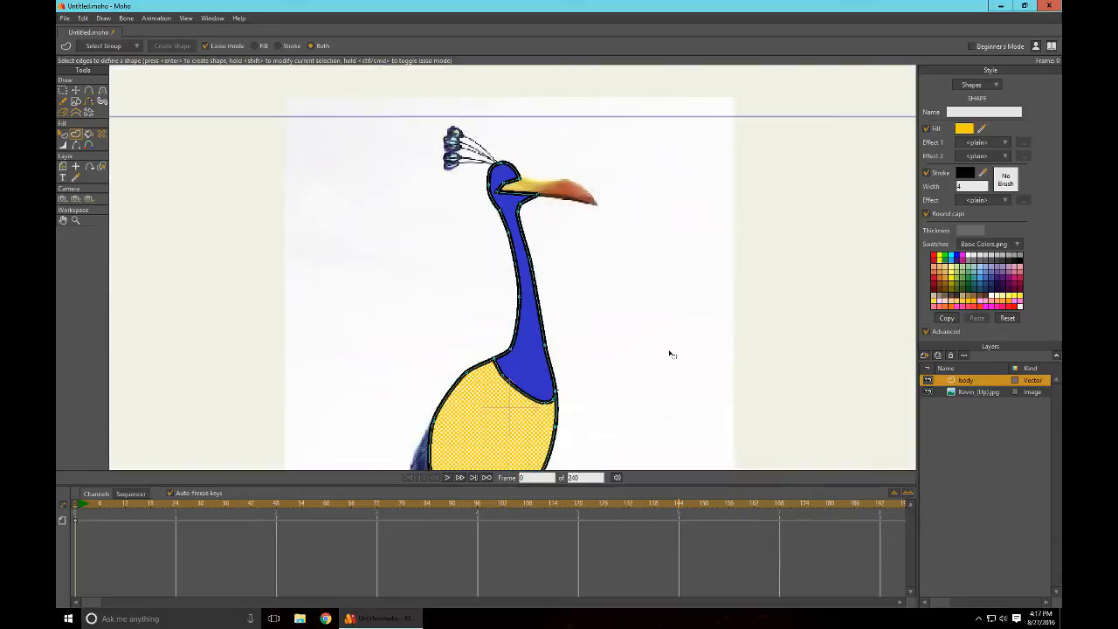
Step: Hide the body layer and add a new vector layer named tail
drag(669, 352, 753, 236)
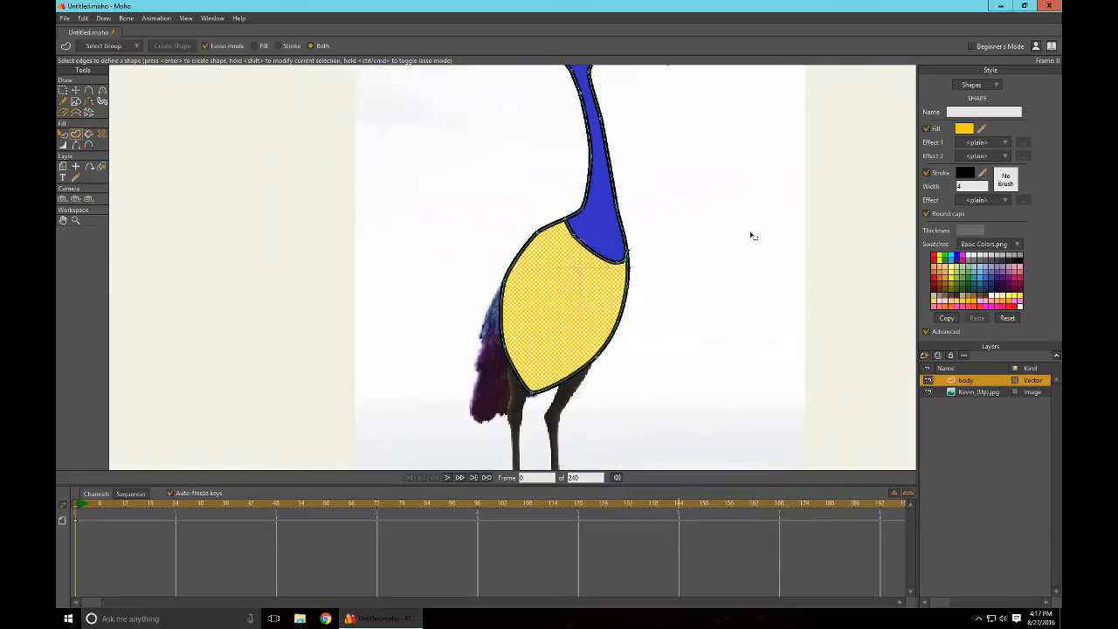
click(928, 381)
click(926, 357)
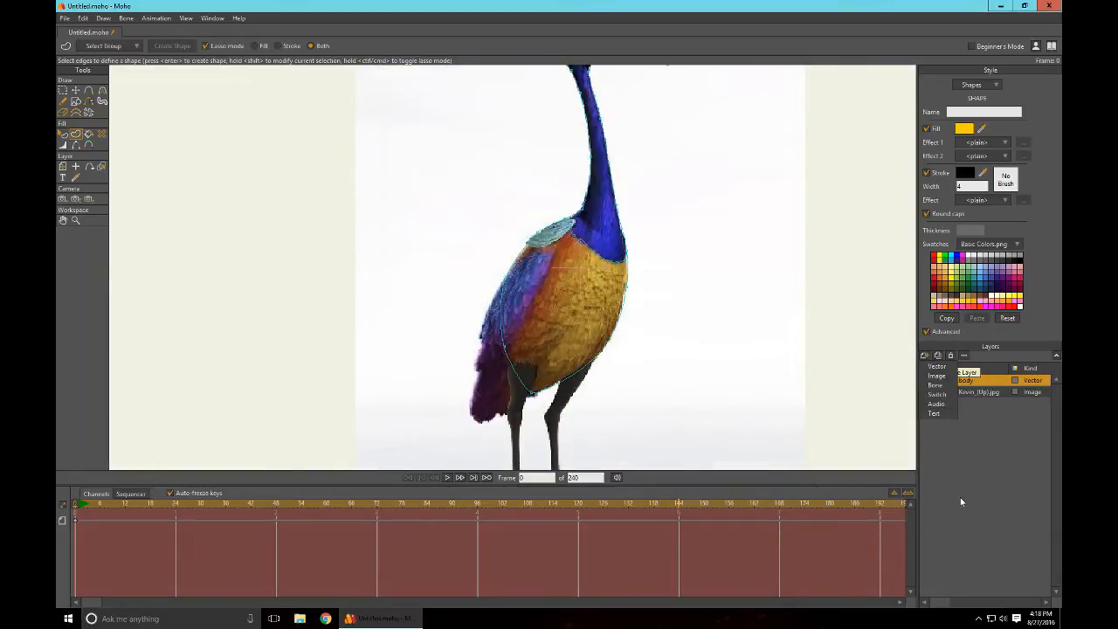
click(939, 371)
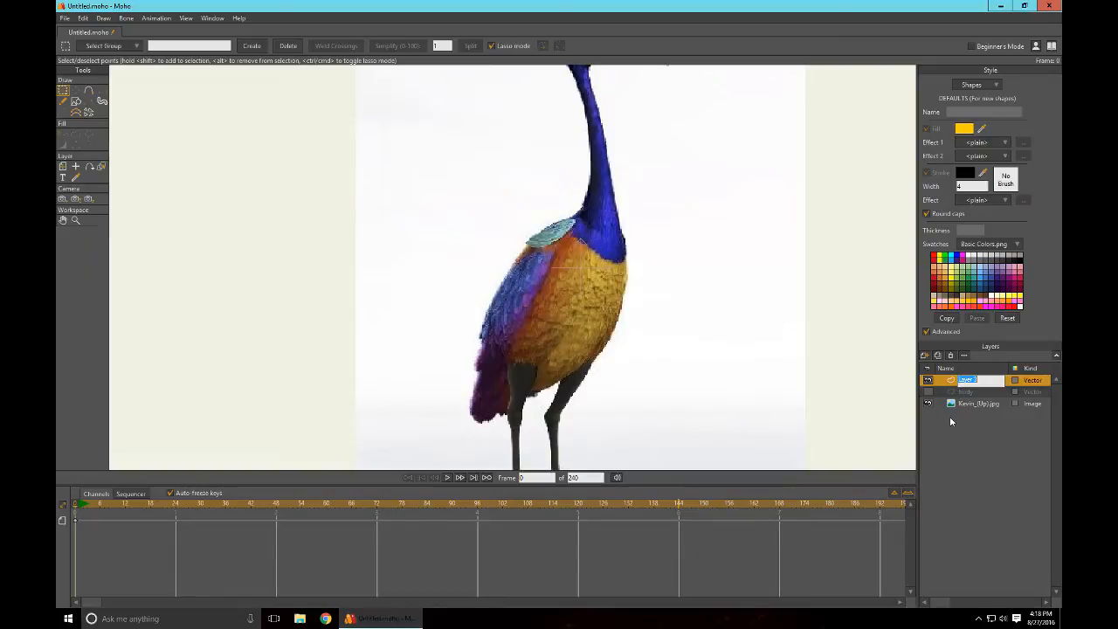
text(hail)
key(Return)
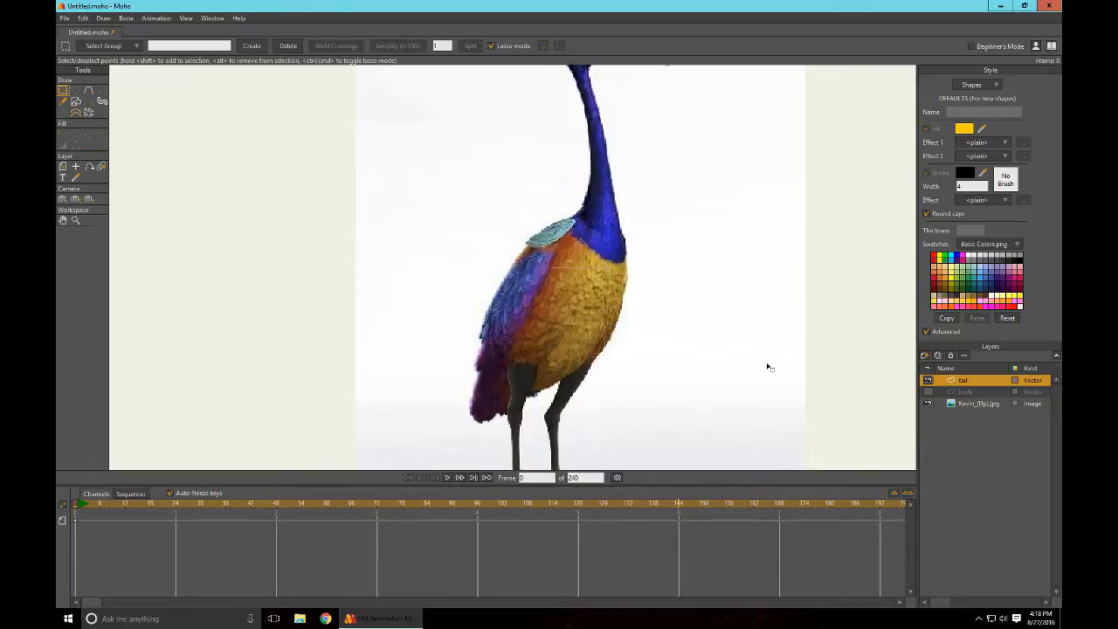
Step: Compare the body shapes with the reference bird's tail by showing and hiding the body layer, and make the tail layer active again
drag(767, 367, 737, 358)
click(965, 391)
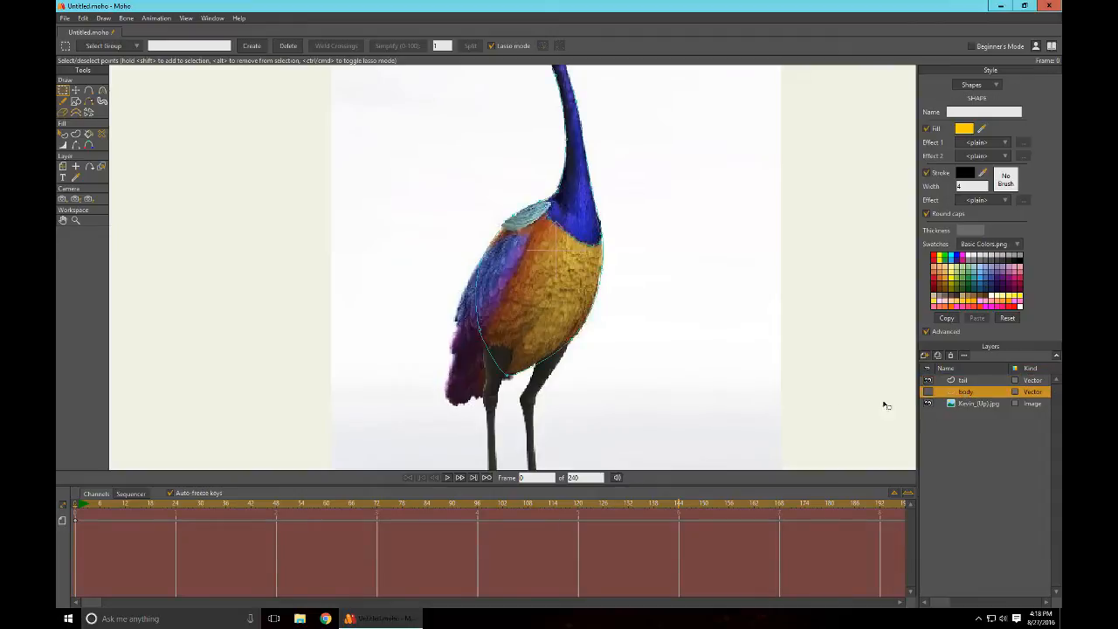
scroll(700, 335, down, 4)
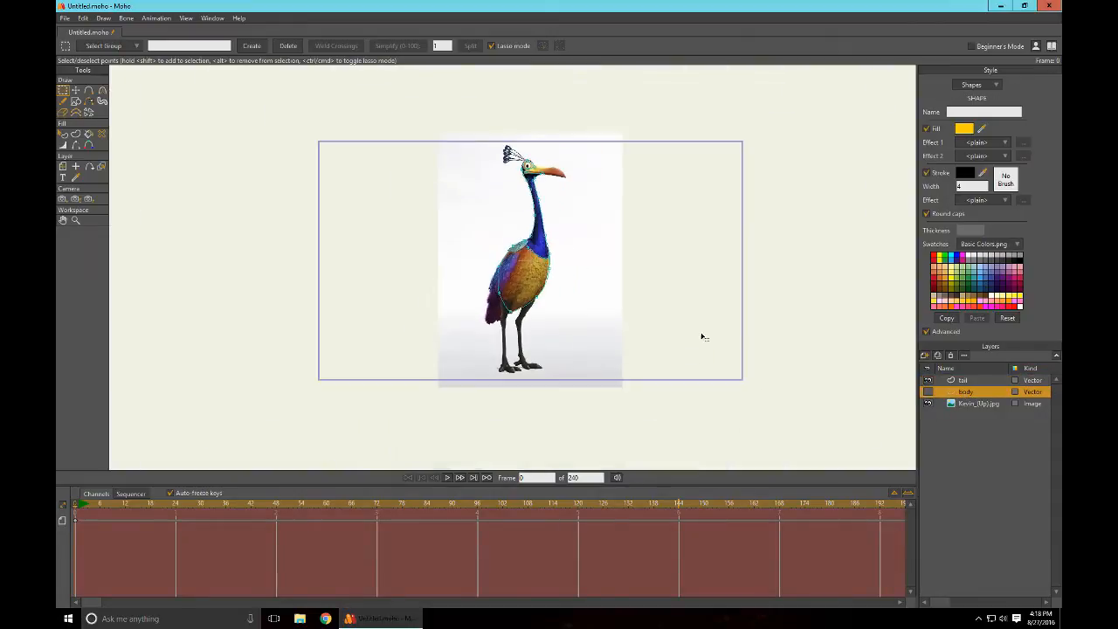
click(930, 392)
scroll(690, 336, up, 6)
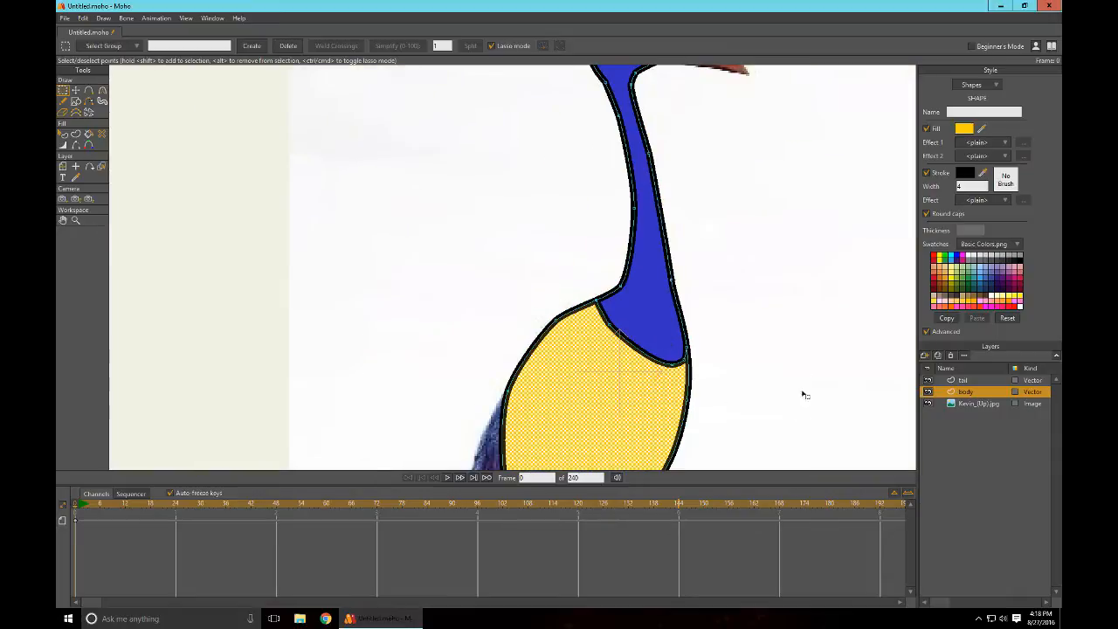
drag(812, 339, 827, 235)
drag(832, 323, 844, 284)
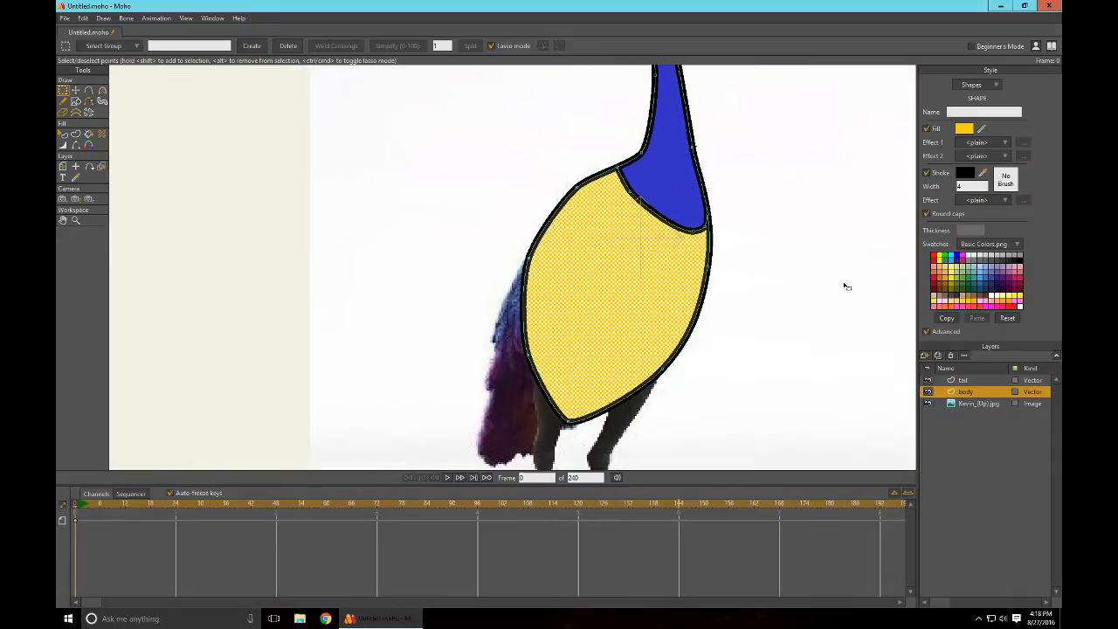
click(929, 392)
click(963, 381)
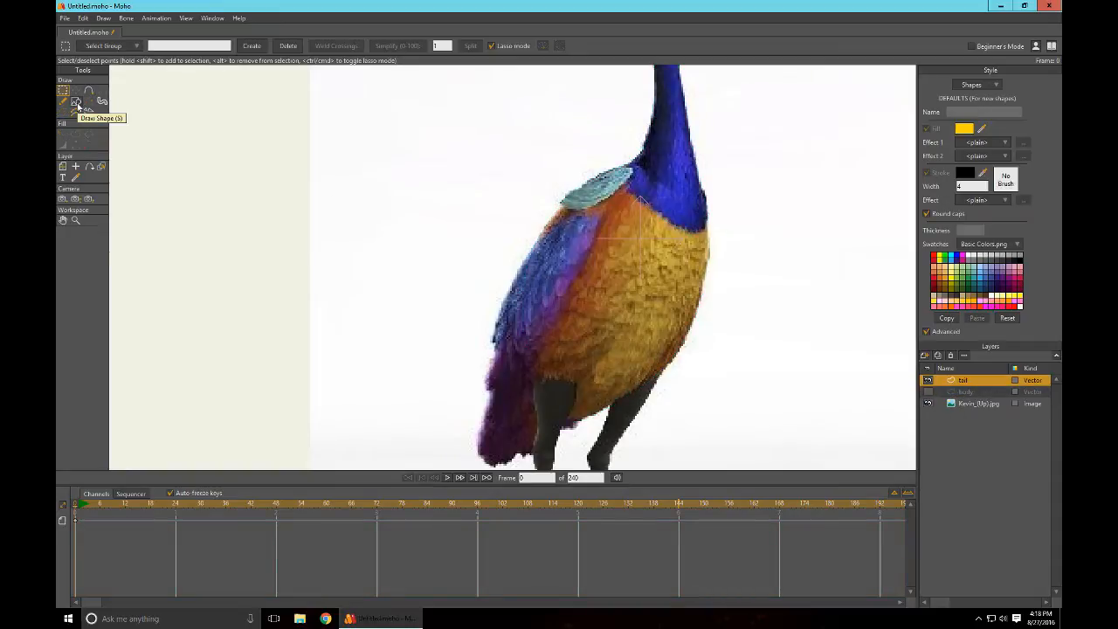
click(966, 393)
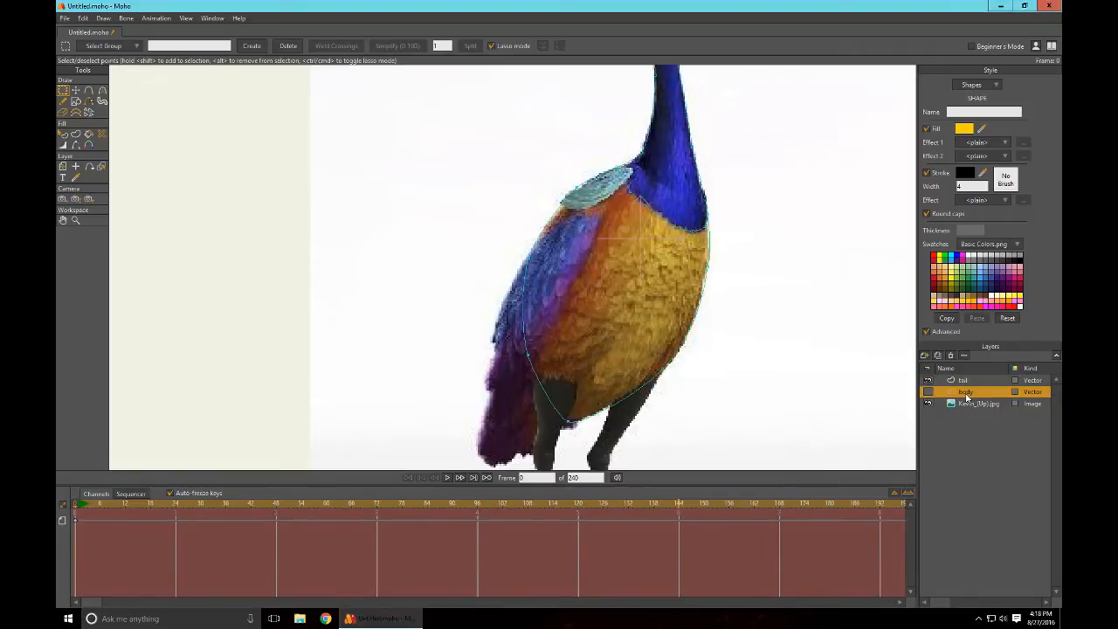
click(928, 392)
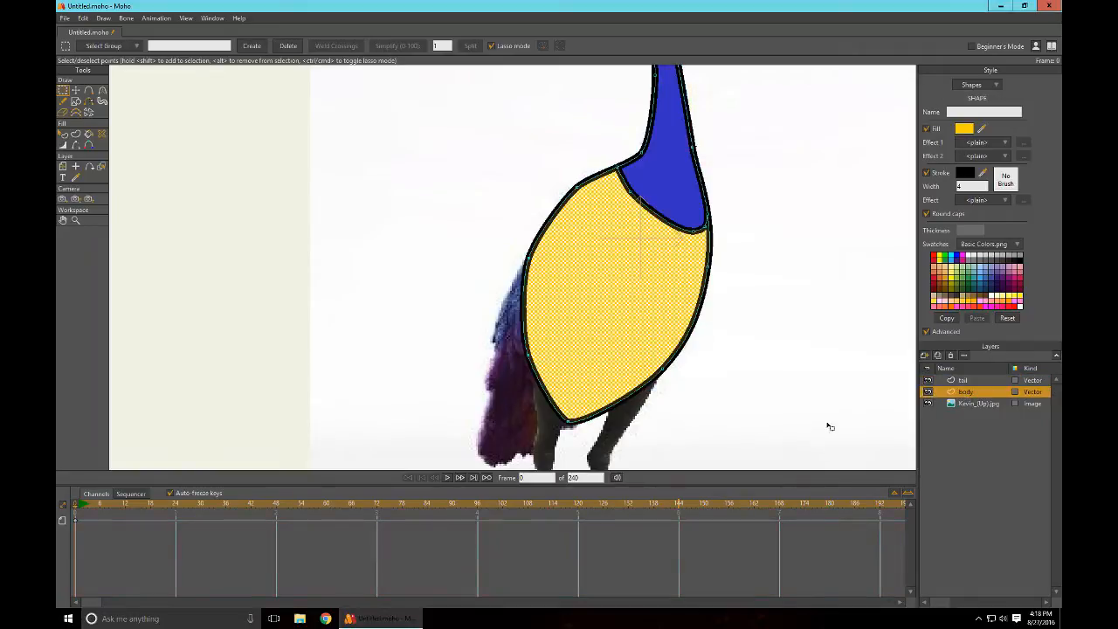
click(927, 391)
click(961, 381)
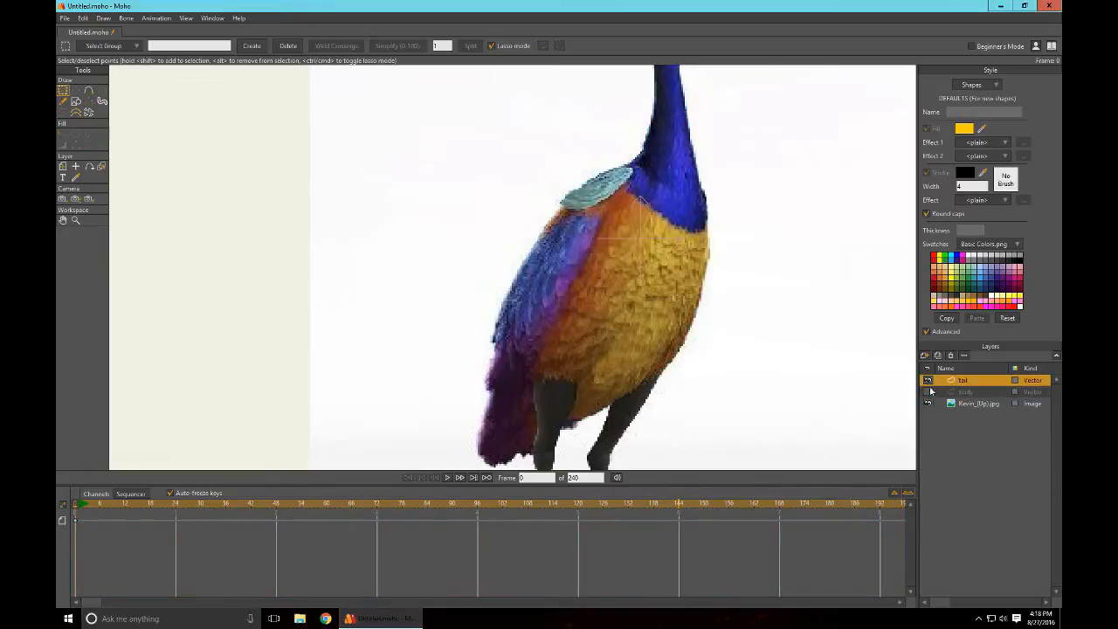
Step: Draw an oval outline over the bird's tail feathers and upper legs on the tail layer
click(76, 101)
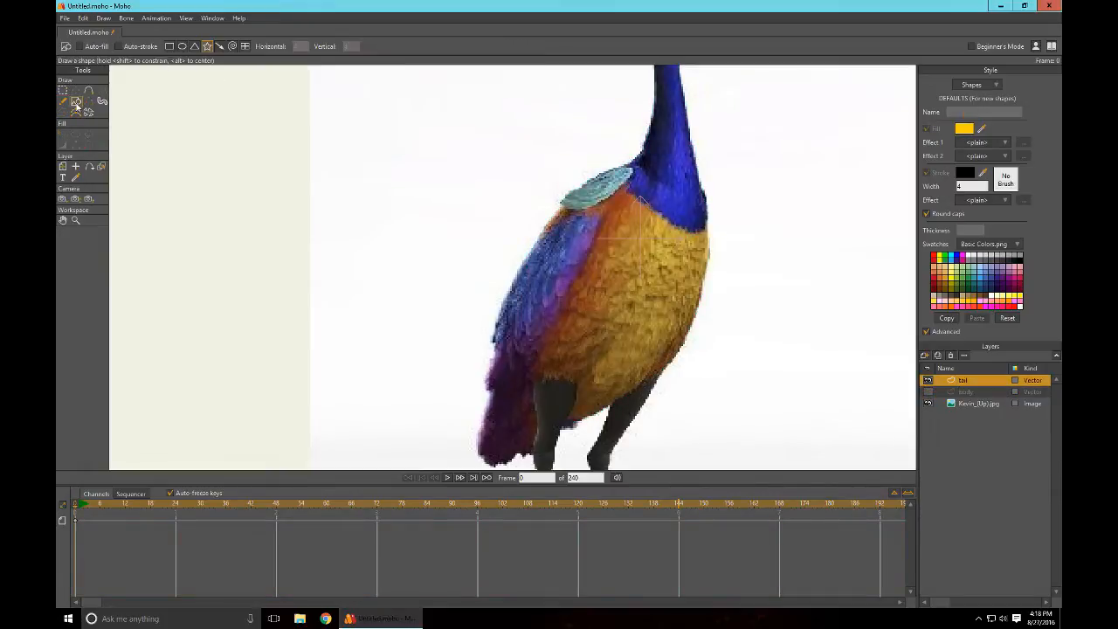
drag(838, 425, 803, 335)
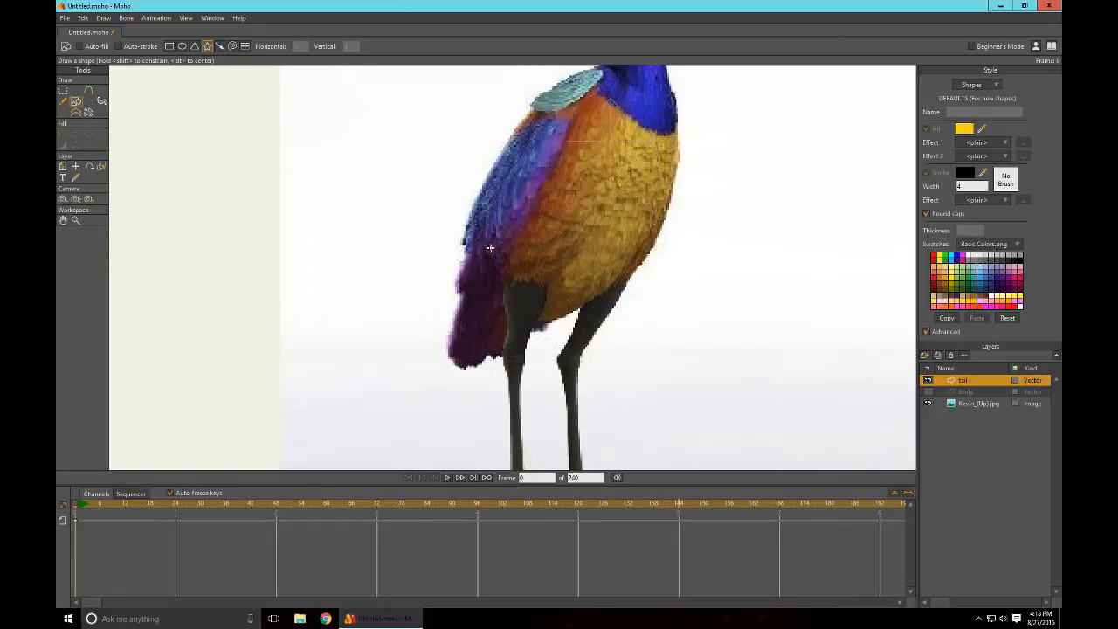
click(182, 46)
drag(415, 241, 619, 418)
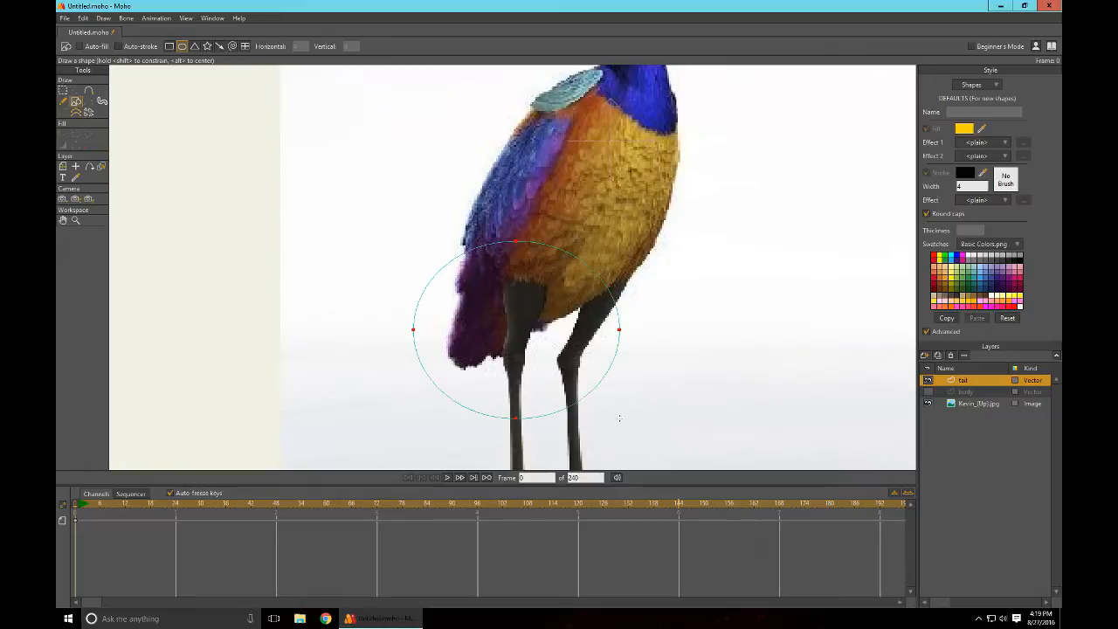
Step: Move the oval's points with Transform Points to fit it roughly around the tail feathers and lower belly
key(t)
click(718, 269)
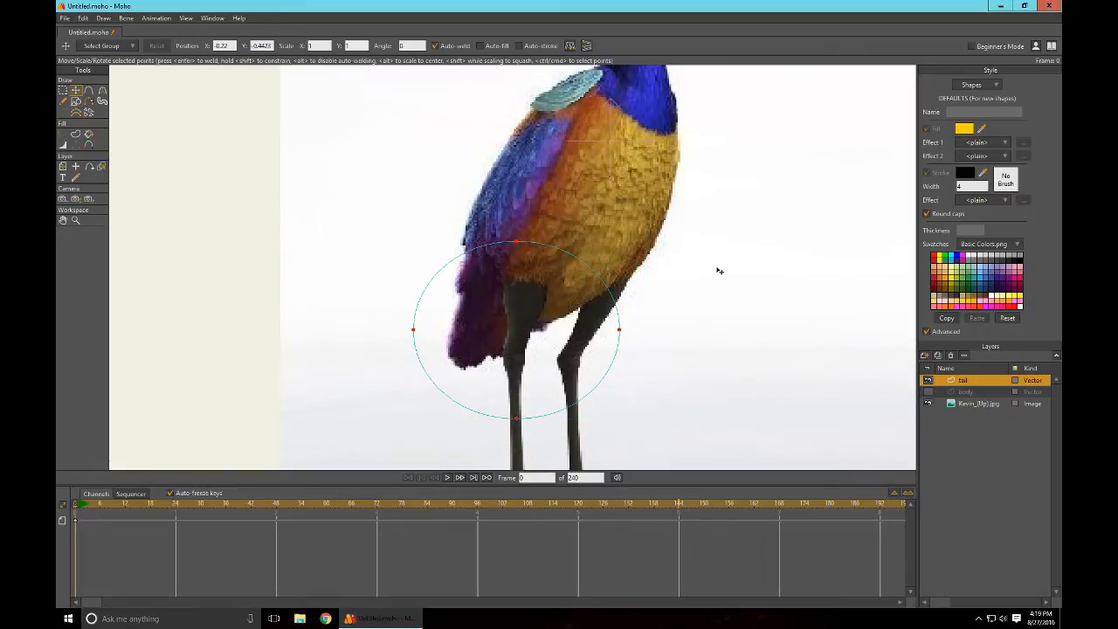
drag(375, 329, 411, 355)
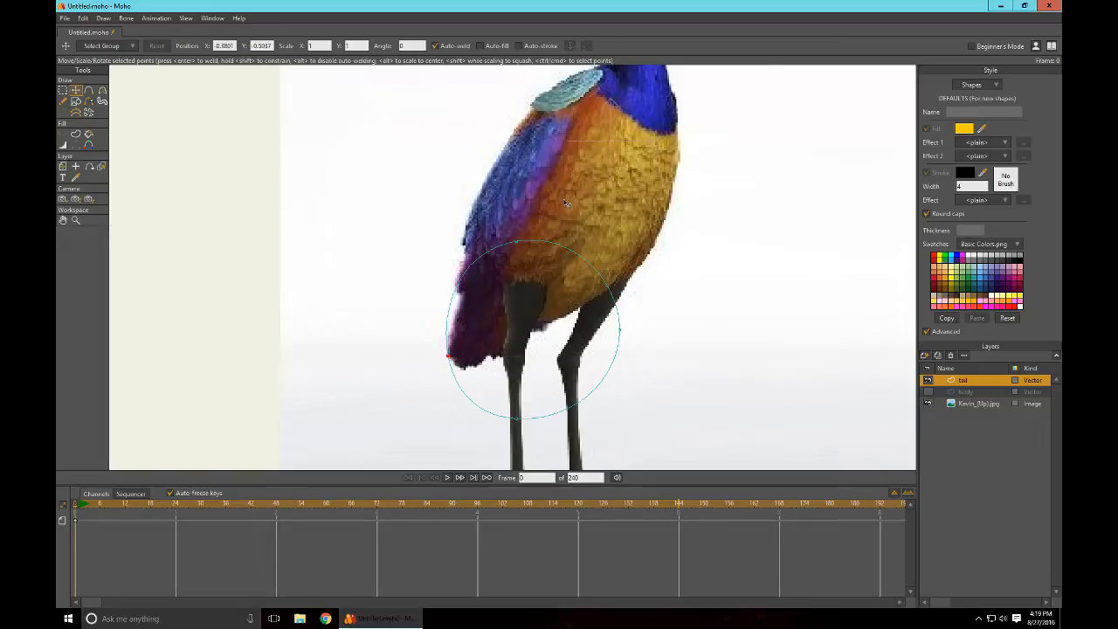
drag(566, 203, 573, 254)
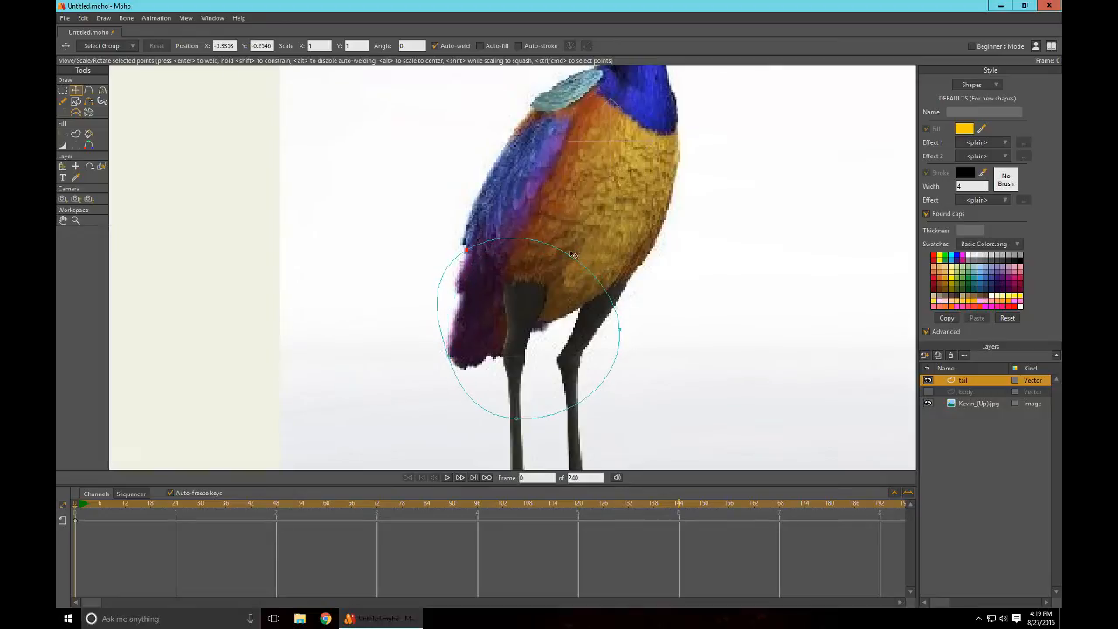
drag(681, 349, 619, 269)
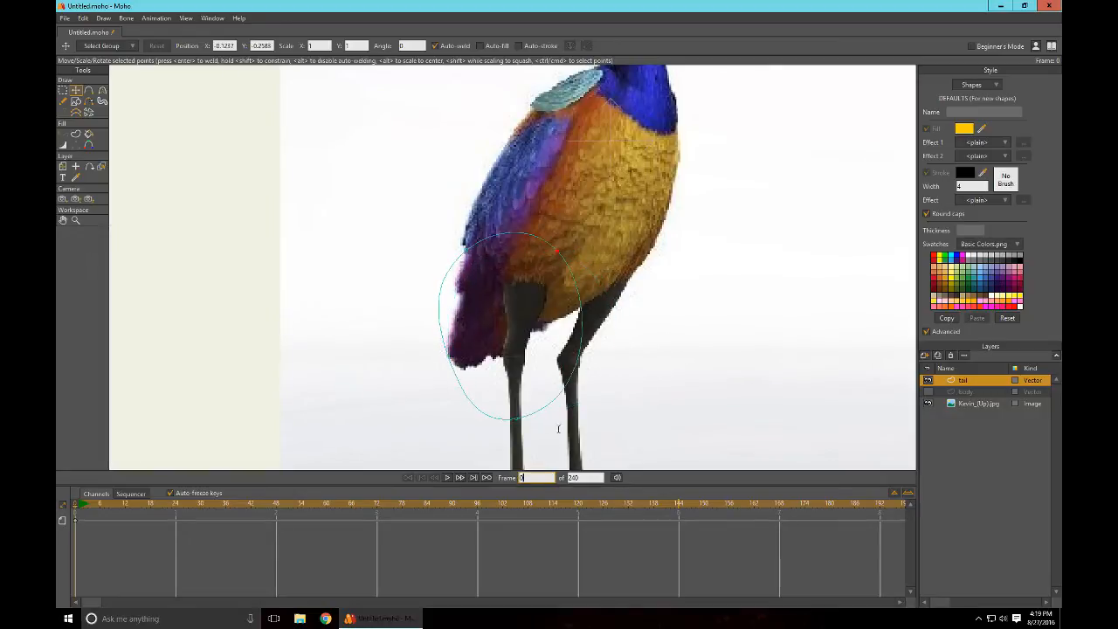
drag(524, 450, 552, 357)
Step: Add points to the tail outline at the feather tip, along the outer edge and beside the near leg
key(a)
click(472, 366)
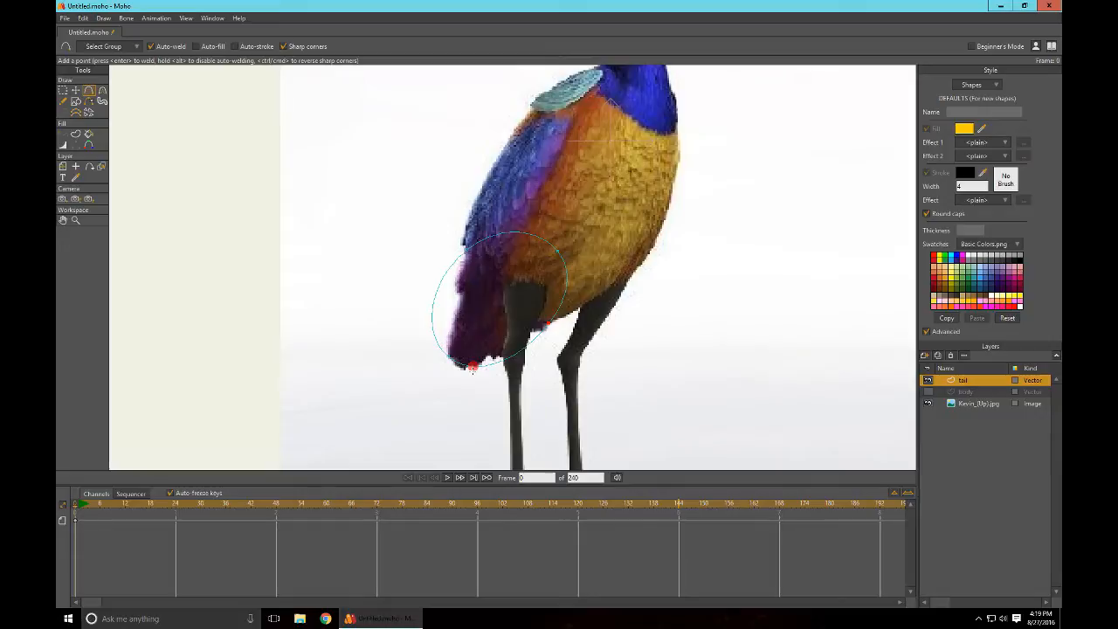
click(472, 367)
click(439, 288)
click(438, 300)
click(525, 343)
Step: Fit the outline points to the notch in the tail's outer edge, the feather tip and the lower edge
key(t)
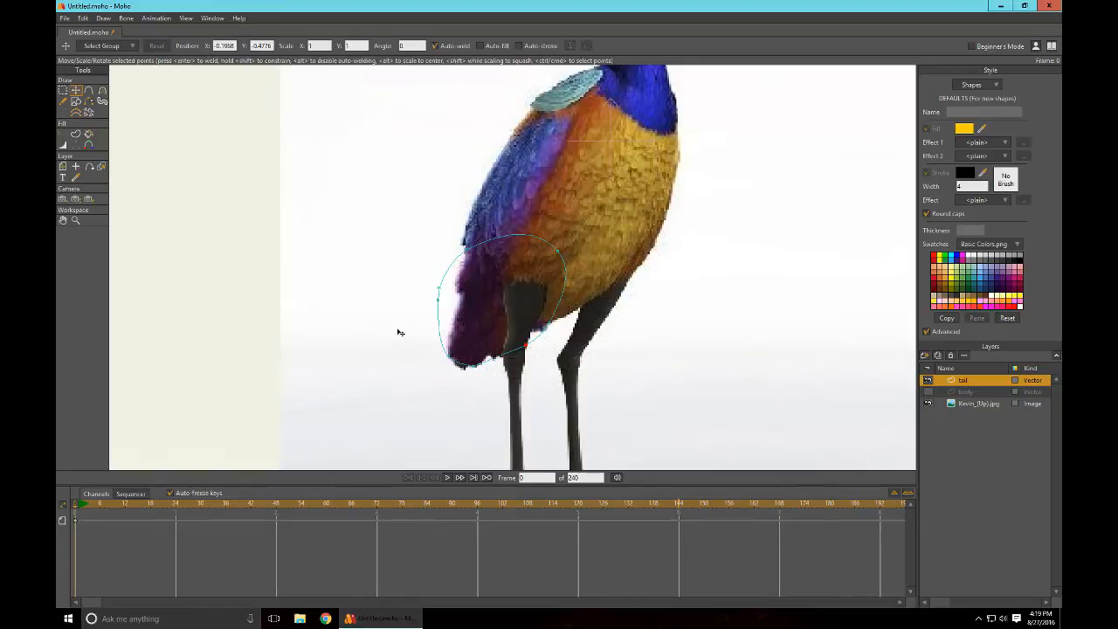
drag(399, 332, 431, 300)
scroll(536, 392, up, 4)
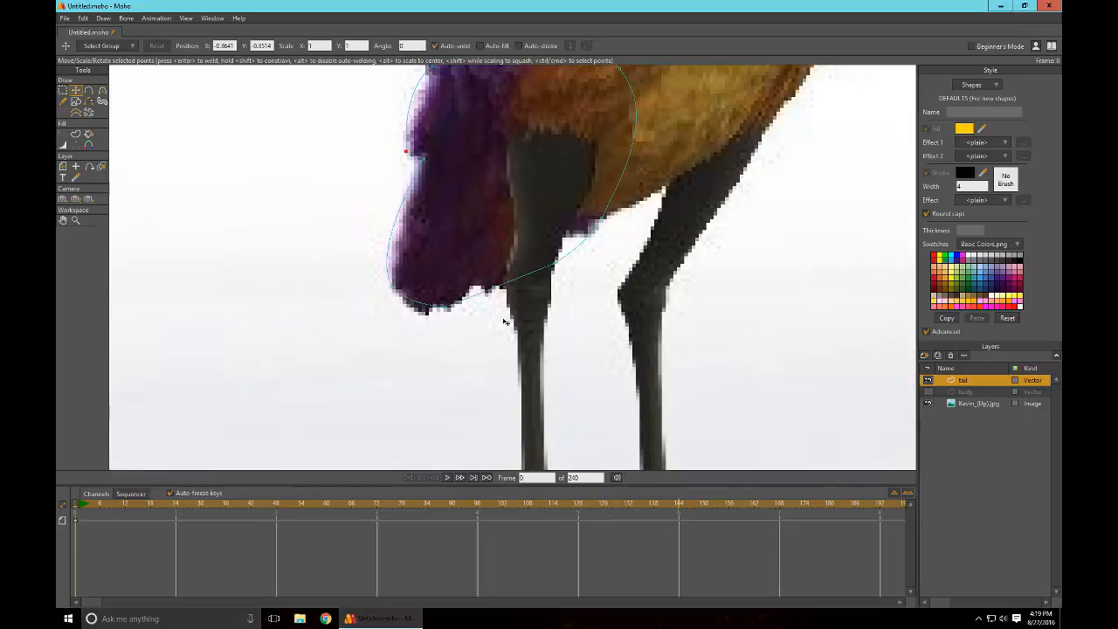
click(429, 312)
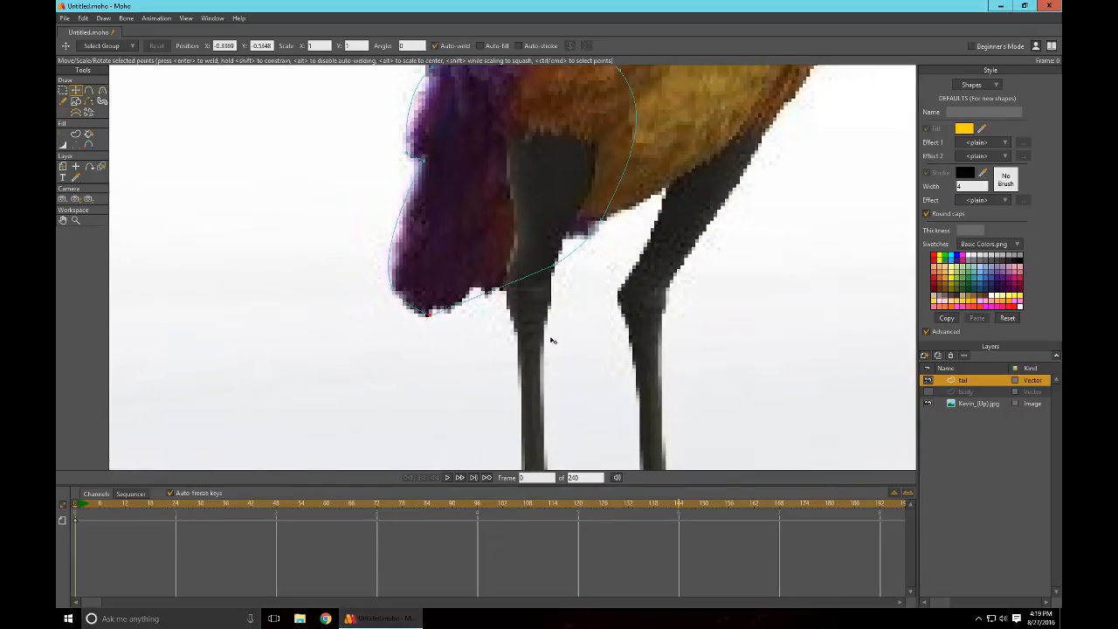
drag(552, 335, 477, 352)
key(ctrl+z)
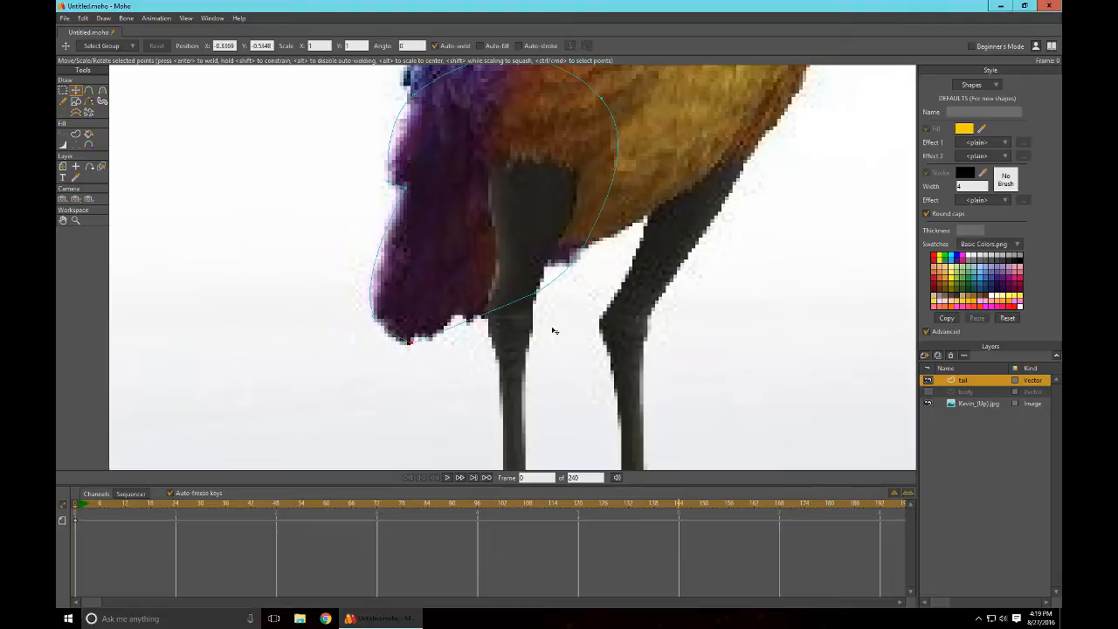
drag(559, 321, 477, 341)
Step: Add points to the tail's lower outline beside the near leg and shape them to the feathers there
key(a)
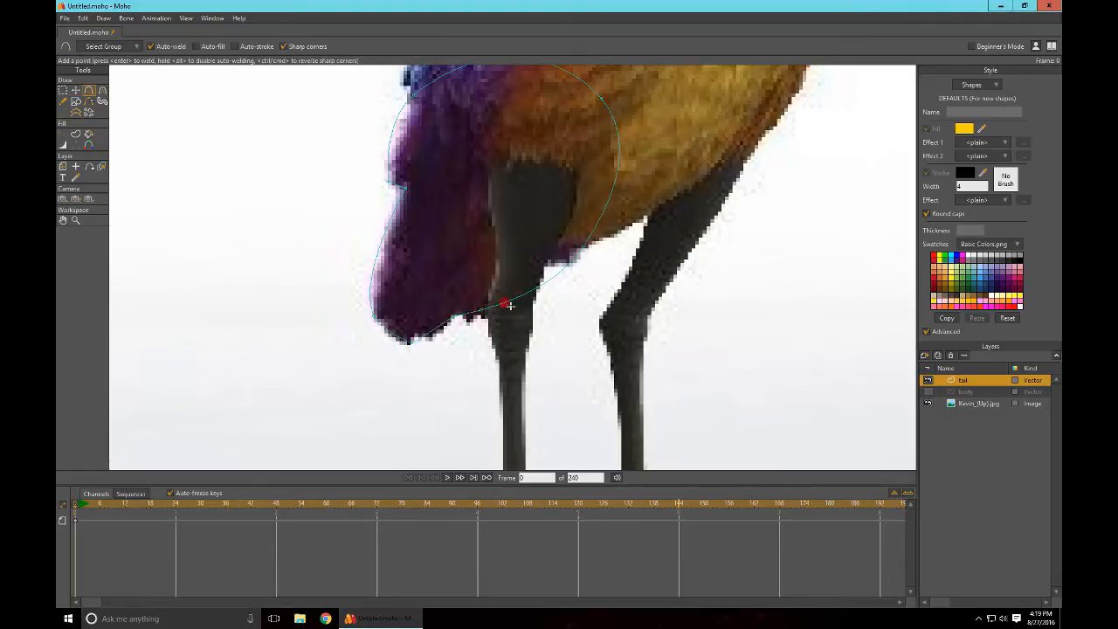
drag(522, 300, 550, 277)
key(t)
drag(498, 327, 538, 285)
key(a)
key(t)
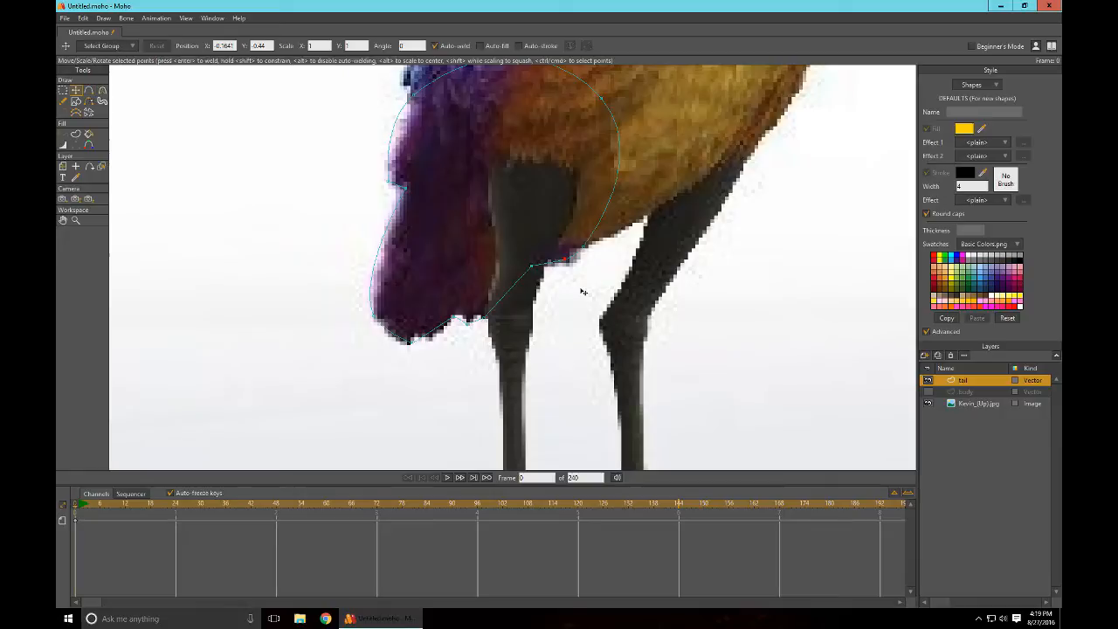
Step: Reposition the outline points behind the near leg and over the belly to narrow the tail's inner side
drag(583, 291, 586, 296)
drag(643, 341, 675, 358)
drag(661, 139, 614, 133)
drag(650, 97, 606, 121)
drag(787, 345, 752, 246)
Step: Sample dark purple from the tail feathers as the fill colour and create a shape with fill and stroke from the whole outline
scroll(771, 282, down, 2)
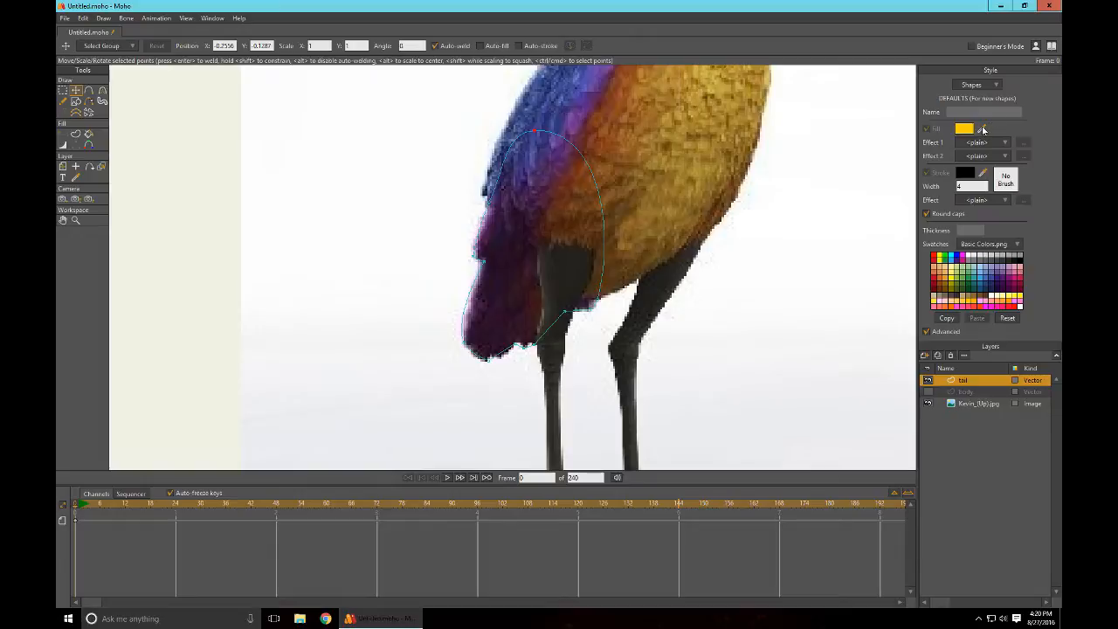
drag(983, 129, 526, 208)
click(77, 134)
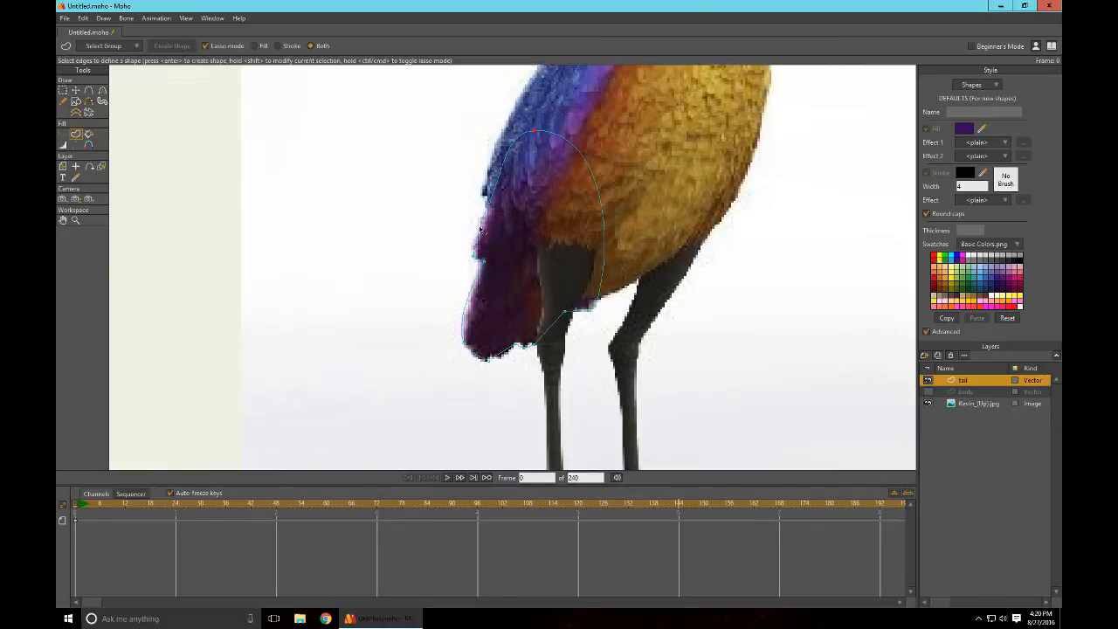
drag(479, 239, 483, 248)
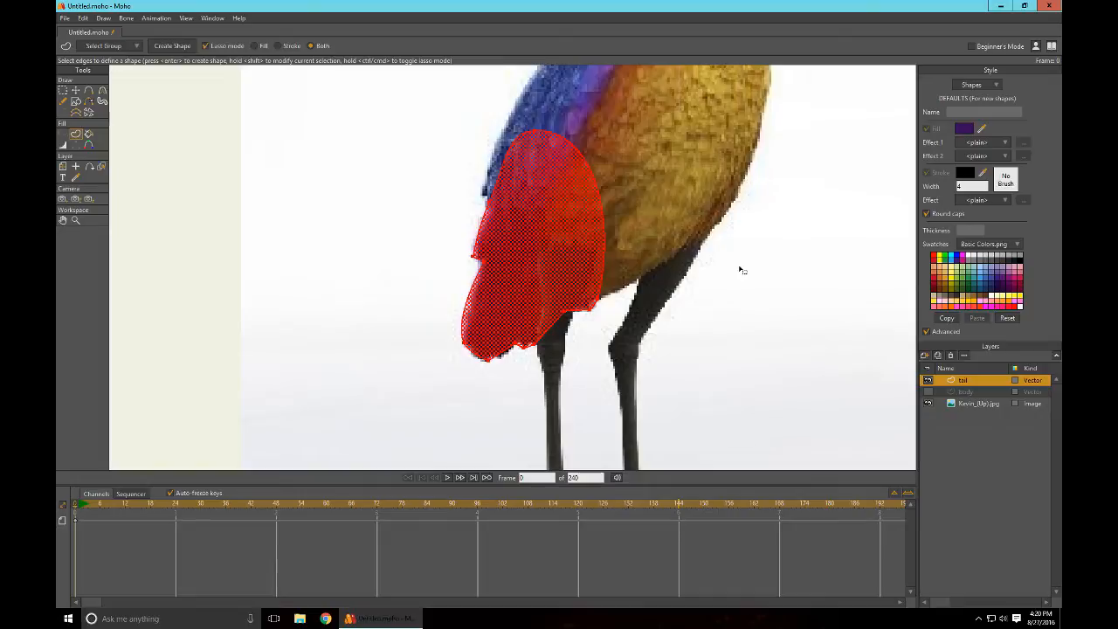
click(174, 46)
Step: Hide the tail layer and adjust the curvature of the outline points at the feather tip and along the outer edge
click(928, 380)
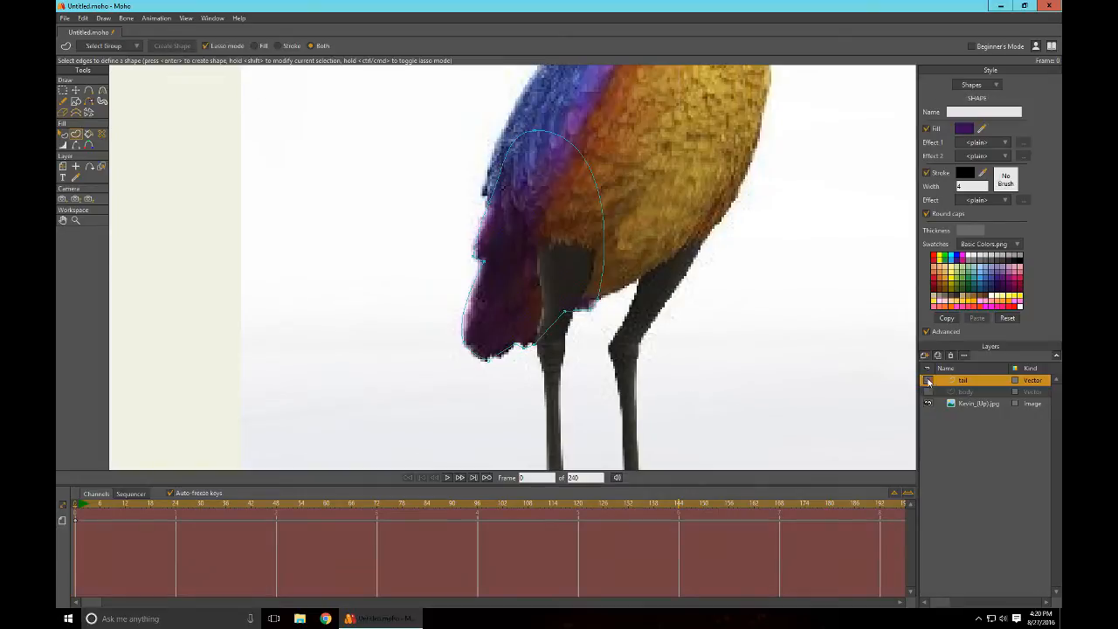
key(c)
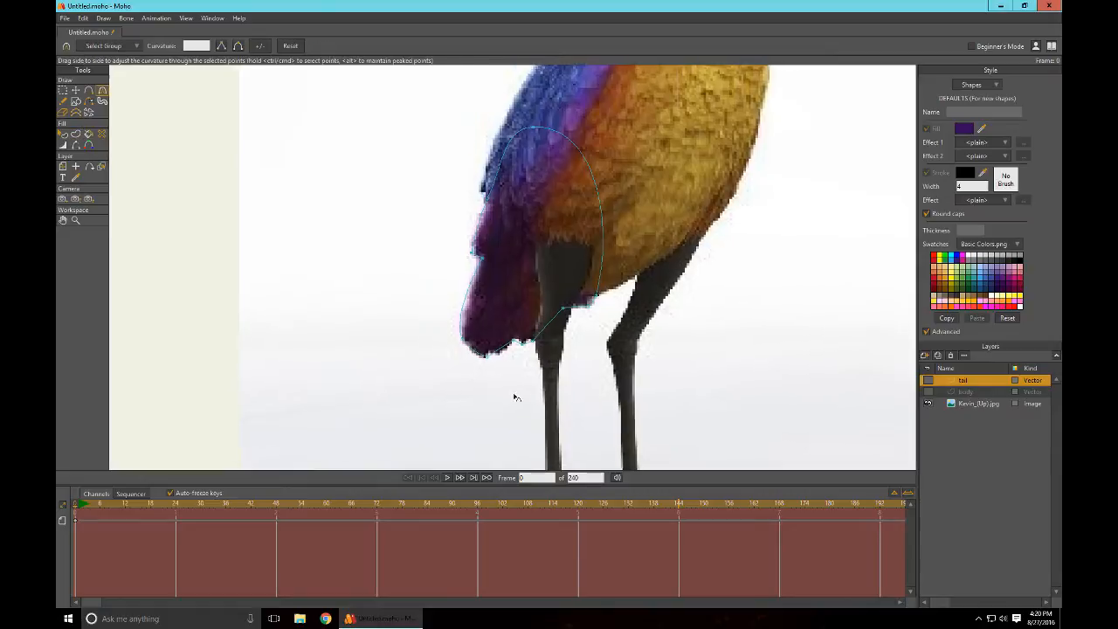
scroll(514, 394, up, 5)
drag(455, 346, 636, 356)
drag(540, 367, 647, 421)
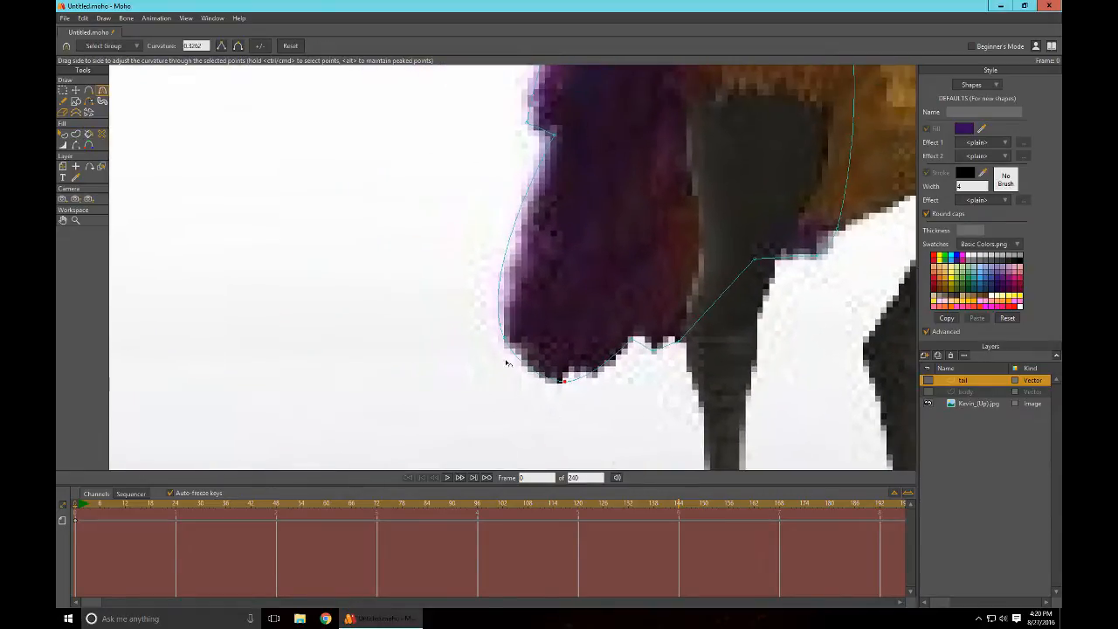
drag(489, 354, 360, 344)
drag(598, 220, 613, 336)
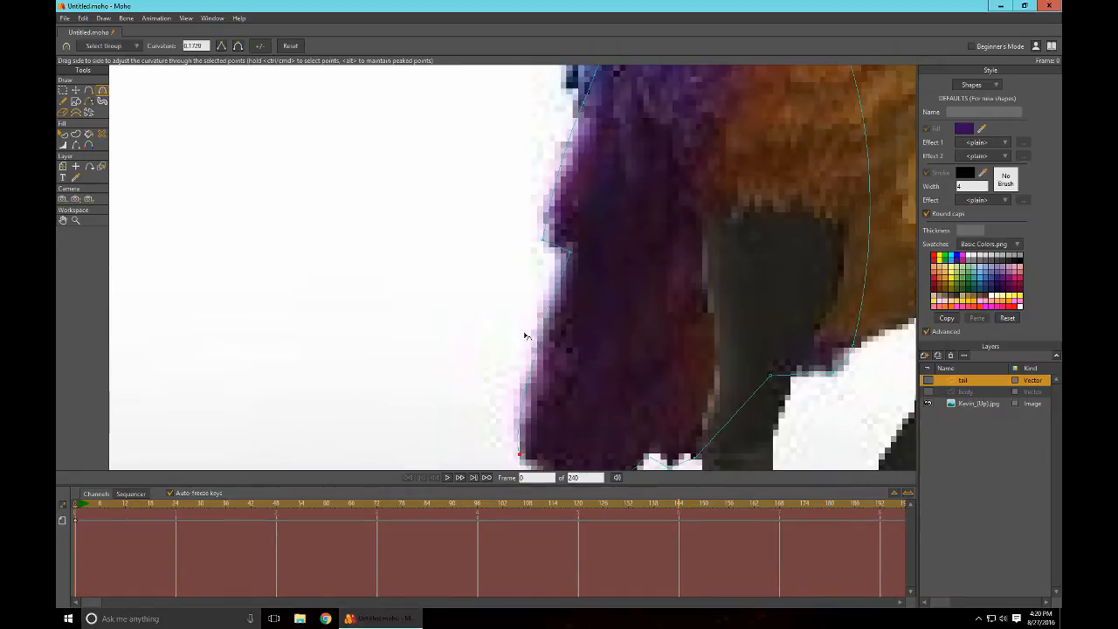
drag(555, 271, 585, 277)
drag(498, 242, 501, 285)
Step: Reposition the outline points around the notch on the tail's outer edge to fit the feathers
key(t)
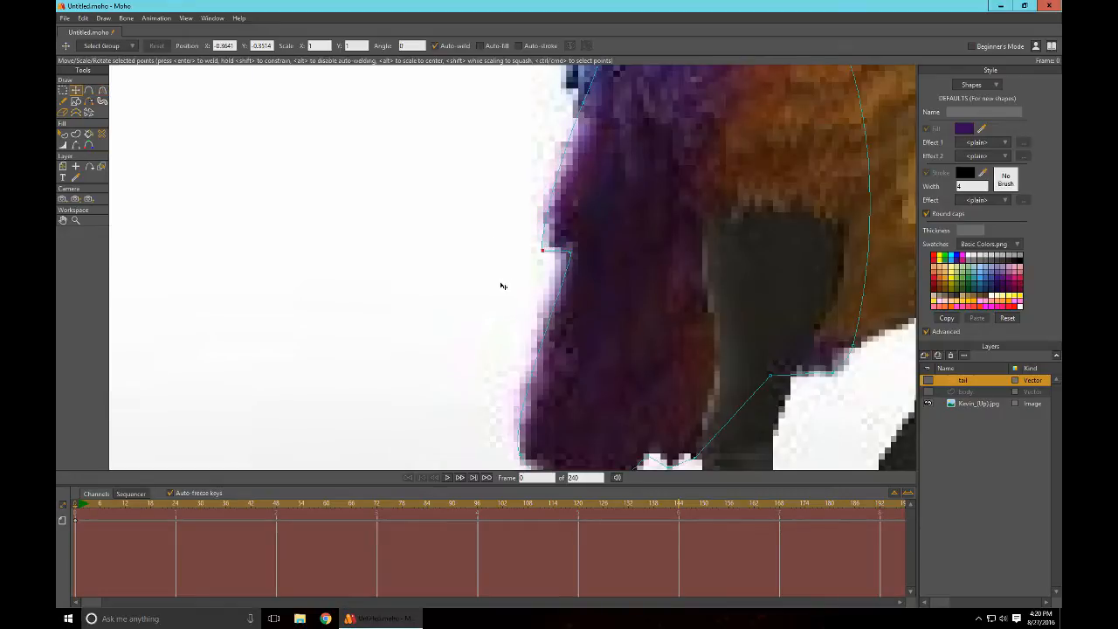
drag(648, 227, 655, 328)
drag(697, 283, 668, 313)
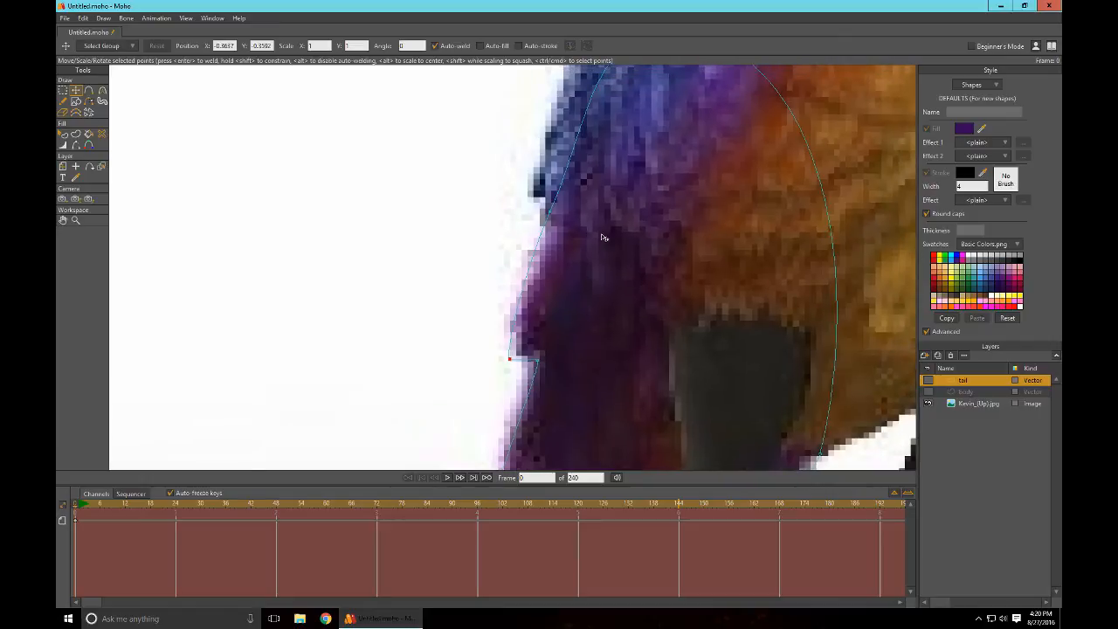
drag(627, 192, 663, 245)
drag(641, 315, 568, 219)
drag(662, 308, 573, 134)
Step: Round the outline behind the near leg and at the small feather tip, and move the adjacent notch point up onto the feather edge
key(c)
drag(618, 280, 774, 295)
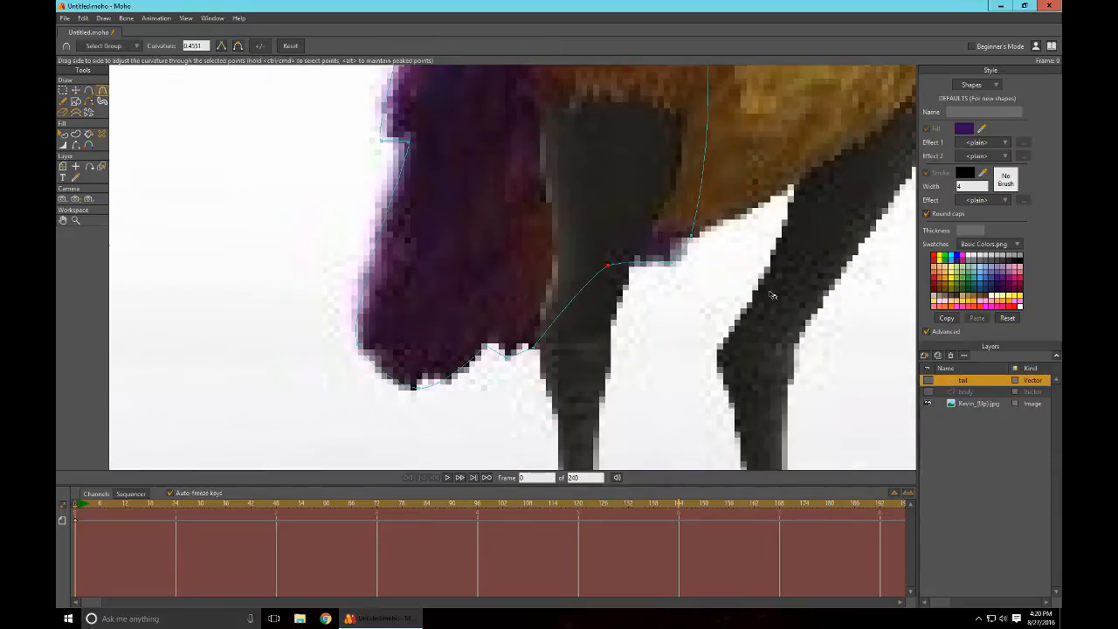
drag(615, 359, 692, 293)
scroll(636, 319, up, 4)
drag(772, 374, 711, 356)
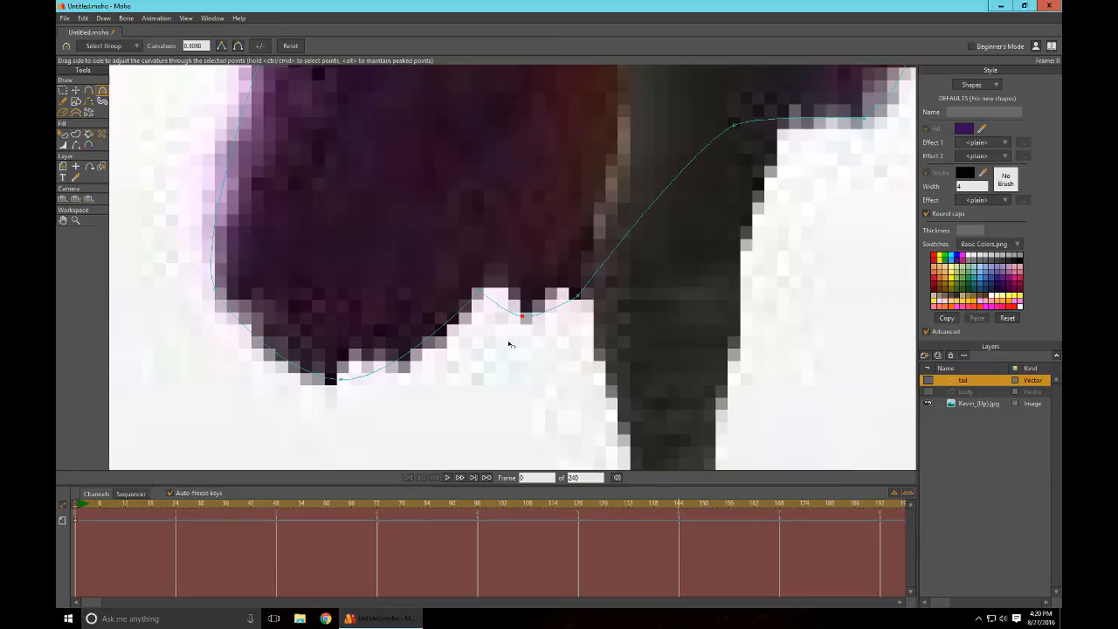
key(t)
drag(472, 248, 489, 239)
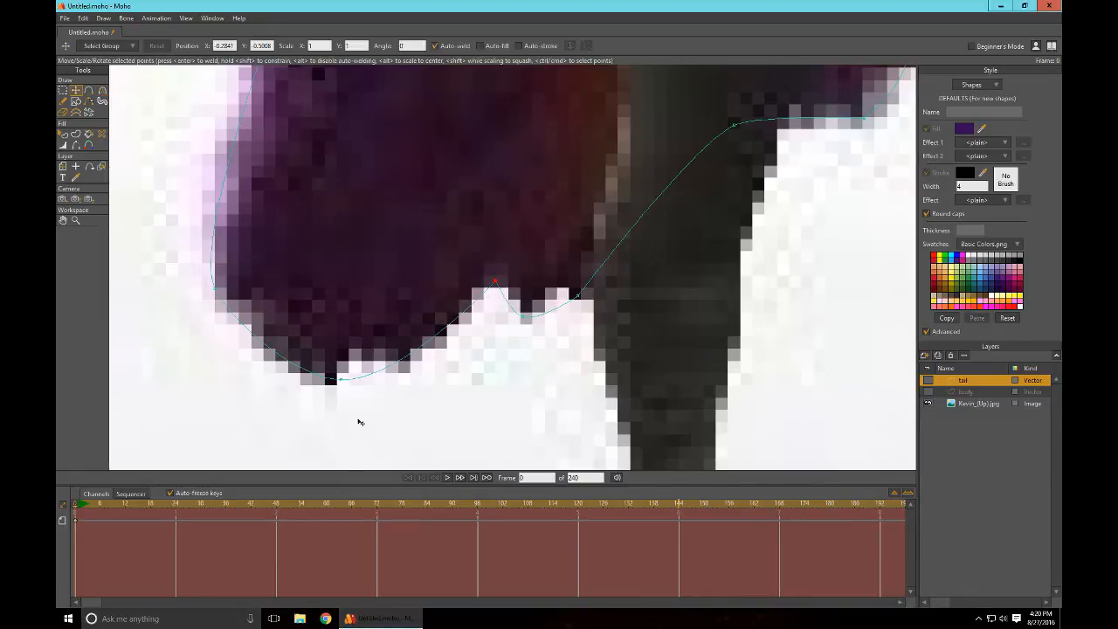
Step: Add a point on the tail's lower edge near the lowest feather tip and shape it into a notch
key(a)
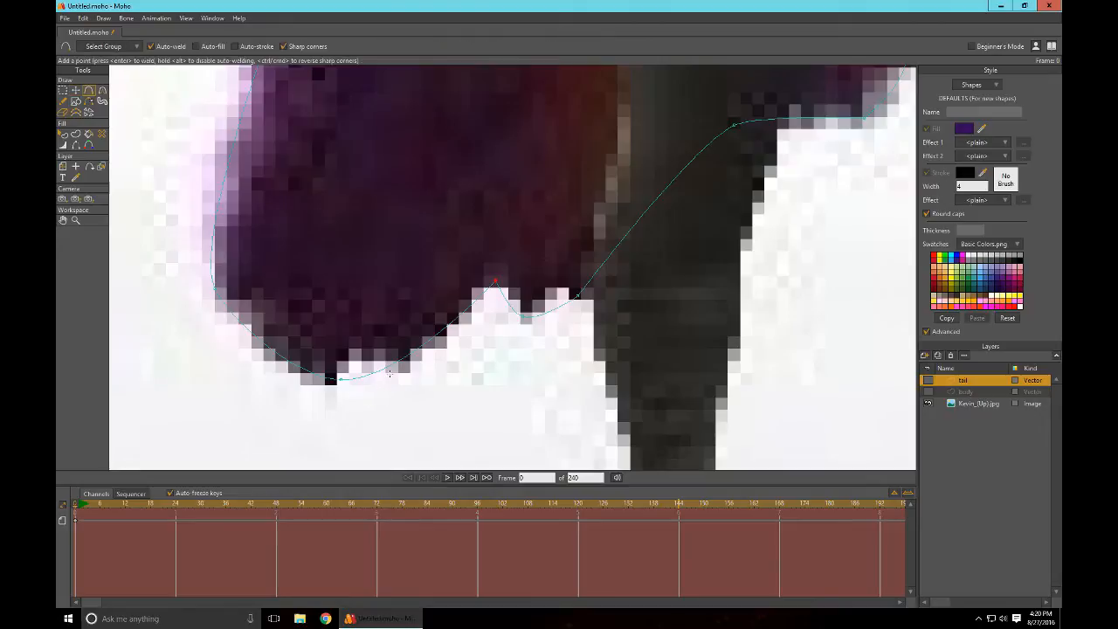
key(t)
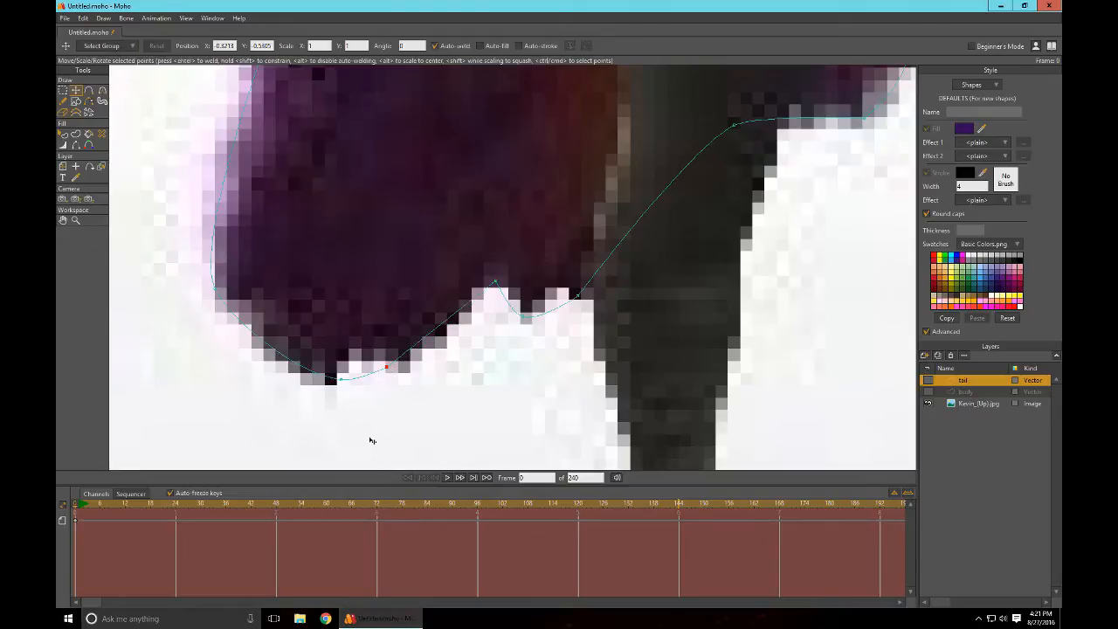
drag(356, 403, 334, 403)
drag(418, 399, 394, 381)
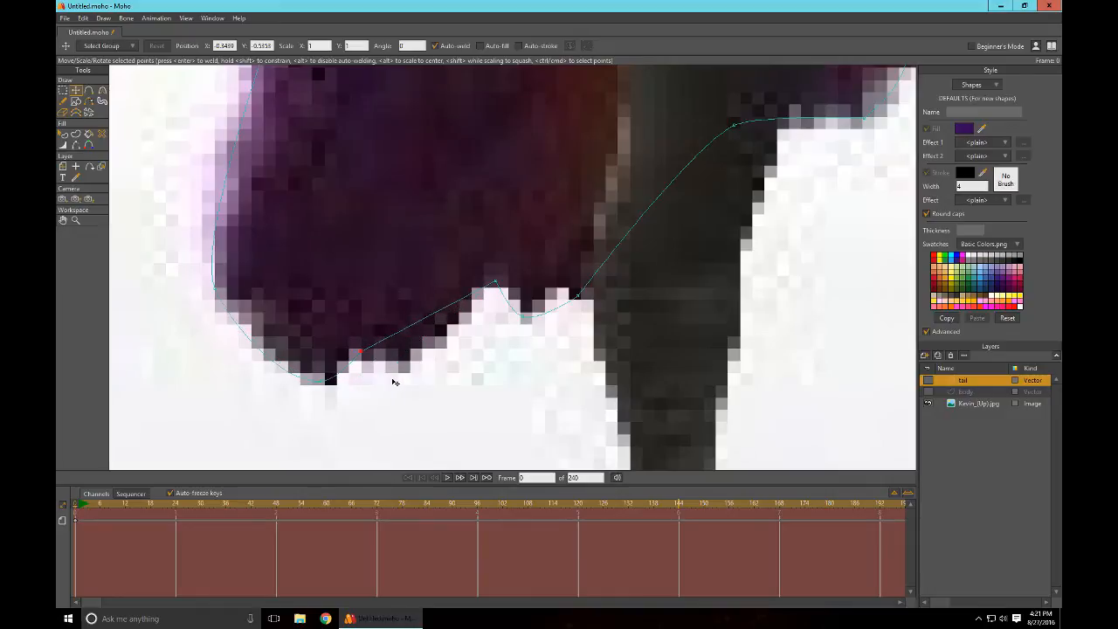
Step: Add another point between the two lower notches and pull it down to form the middle feather tip
click(417, 335)
key(ctrl+a)
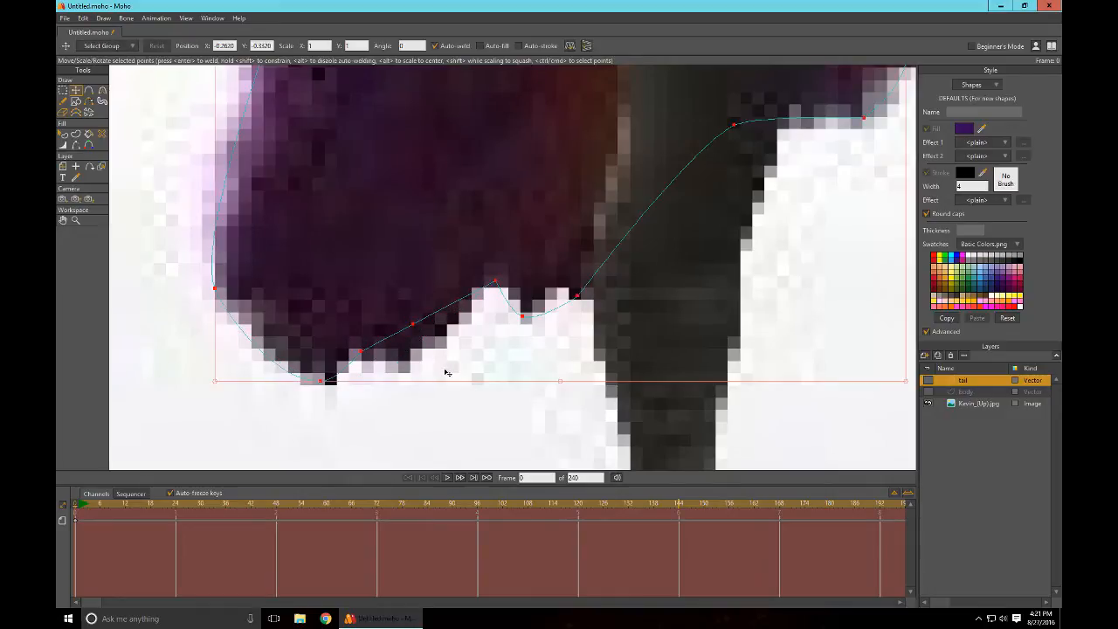
drag(446, 372, 425, 397)
key(ctrl+z)
click(445, 428)
drag(426, 351, 611, 399)
Step: Adjust the curvature of the points at the feather tips along the tail's lower edge
key(c)
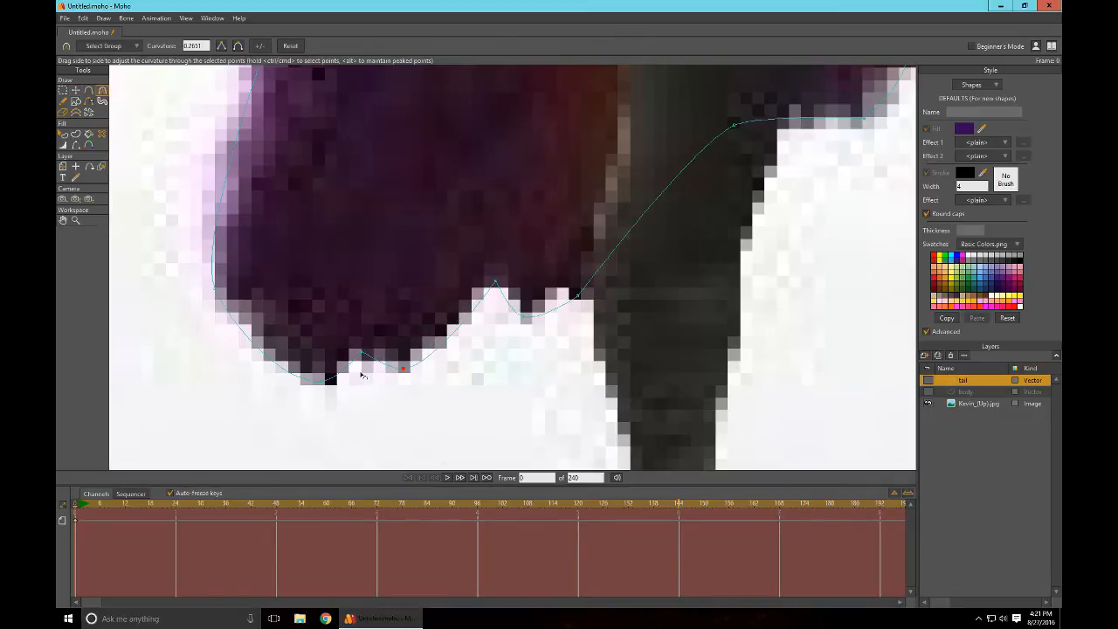
drag(384, 396, 504, 432)
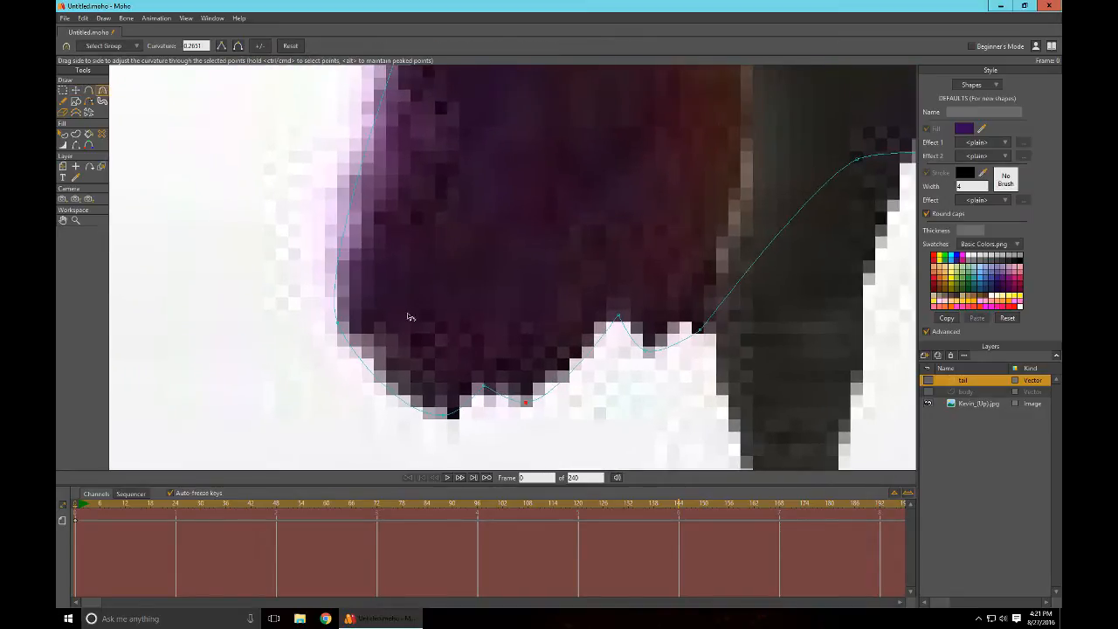
drag(410, 317, 232, 321)
drag(526, 430, 504, 431)
drag(452, 386, 285, 381)
drag(573, 354, 549, 406)
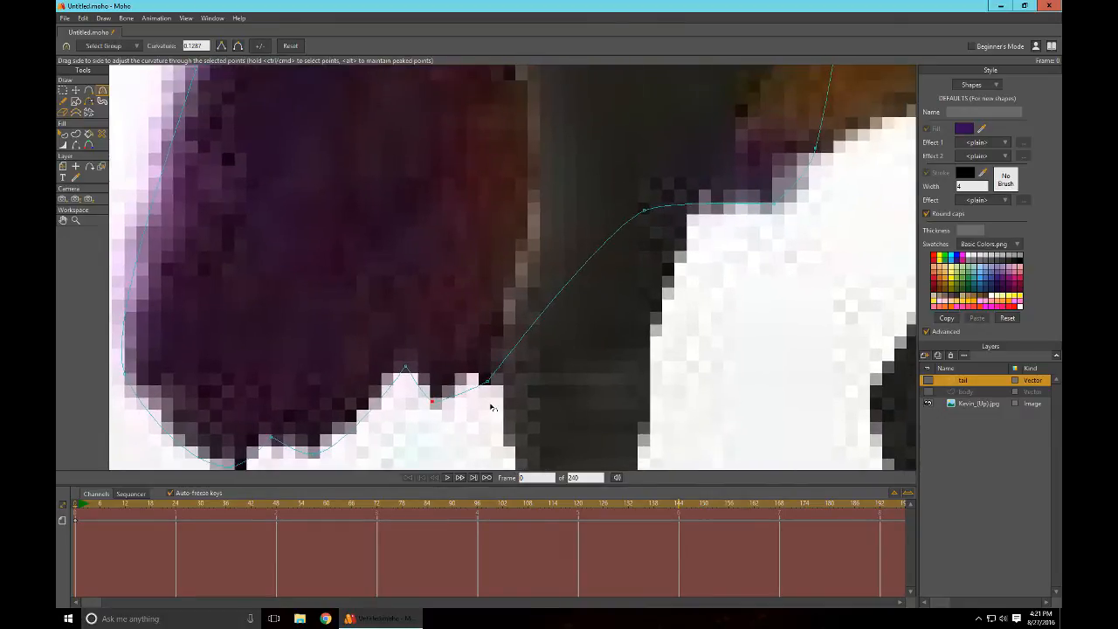
scroll(576, 398, down, 8)
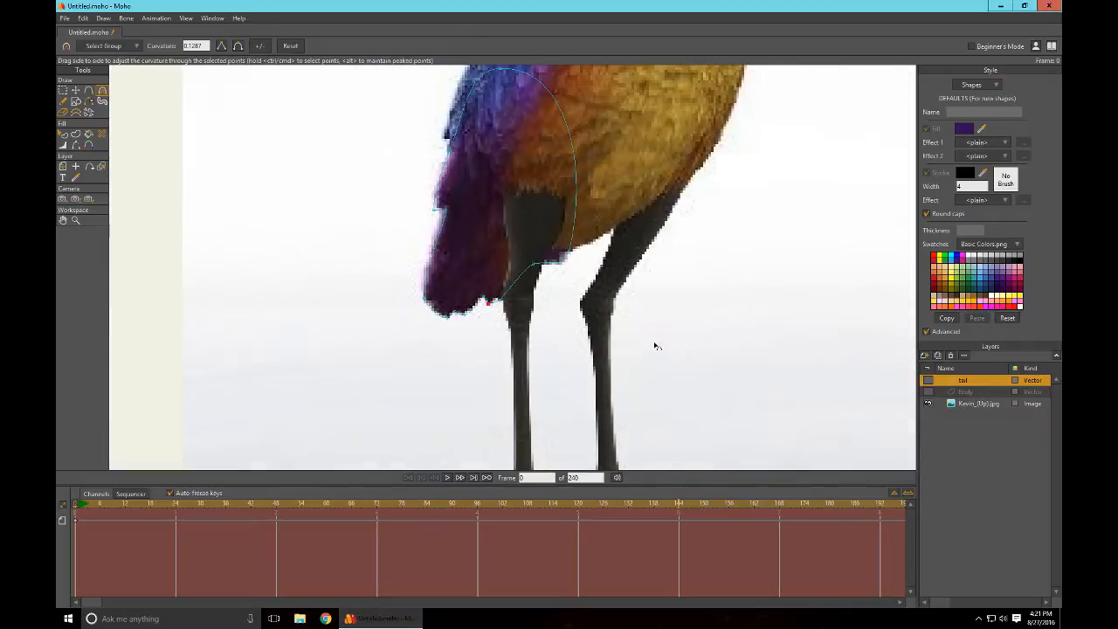
Step: Create a shape with fill and stroke from the whole tail outline
drag(656, 347, 668, 392)
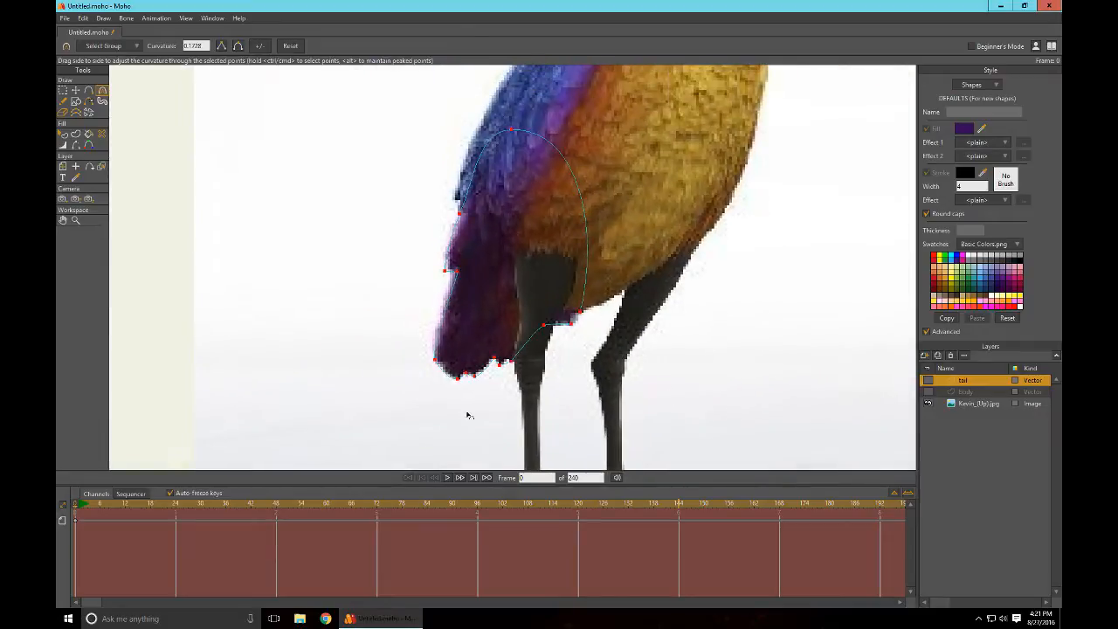
click(76, 133)
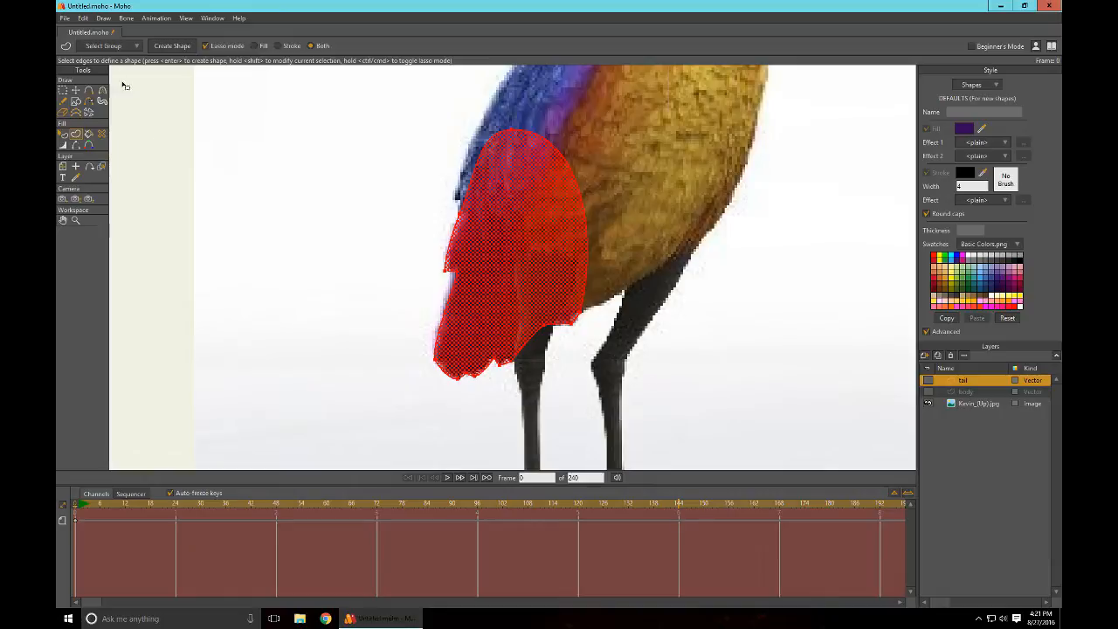
click(173, 45)
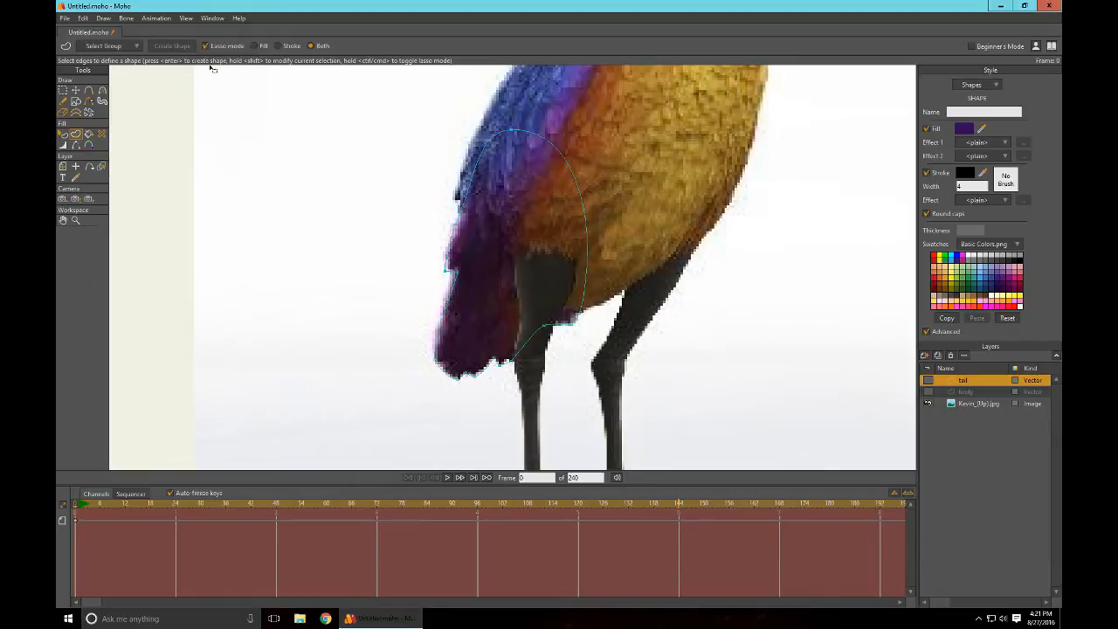
Step: Show the tail and body layers and move the tail layer beneath the body layer
click(927, 380)
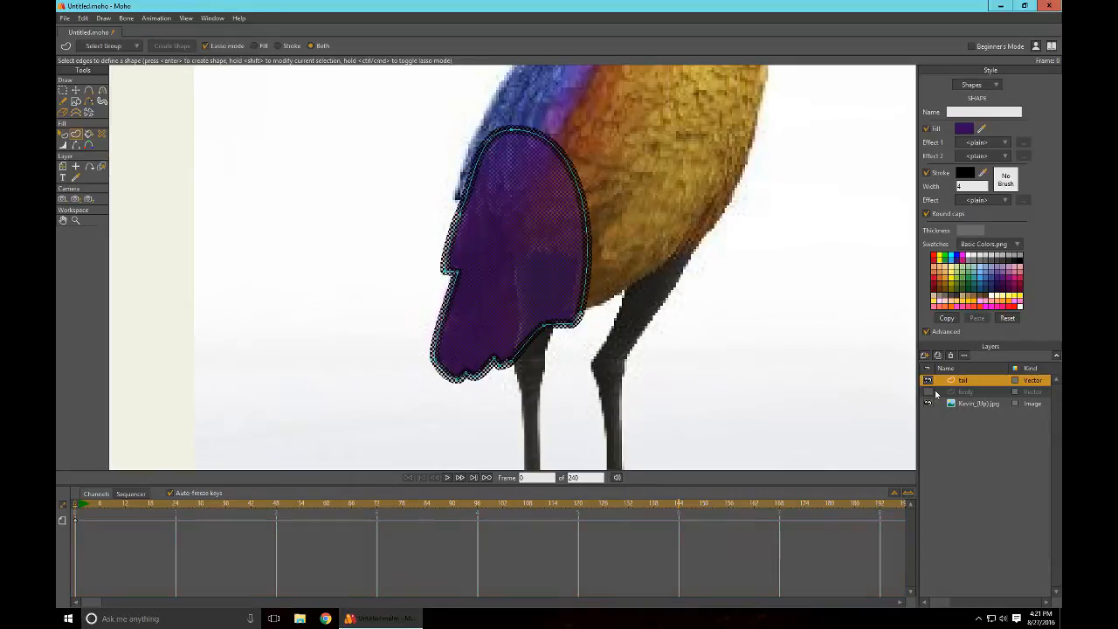
click(928, 391)
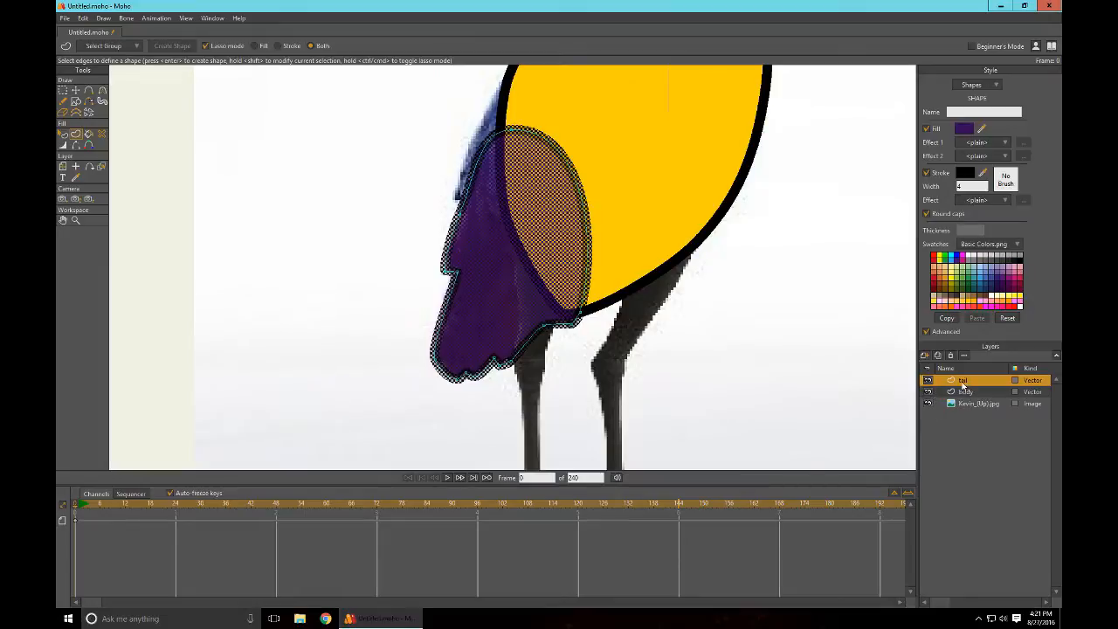
drag(962, 385, 964, 407)
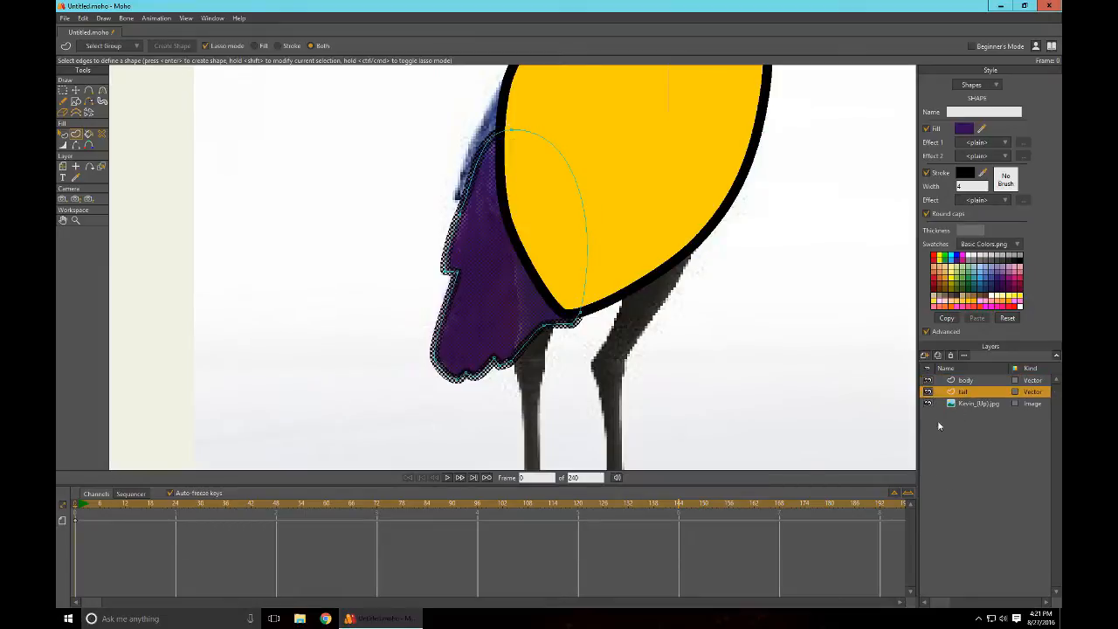
scroll(718, 345, down, 4)
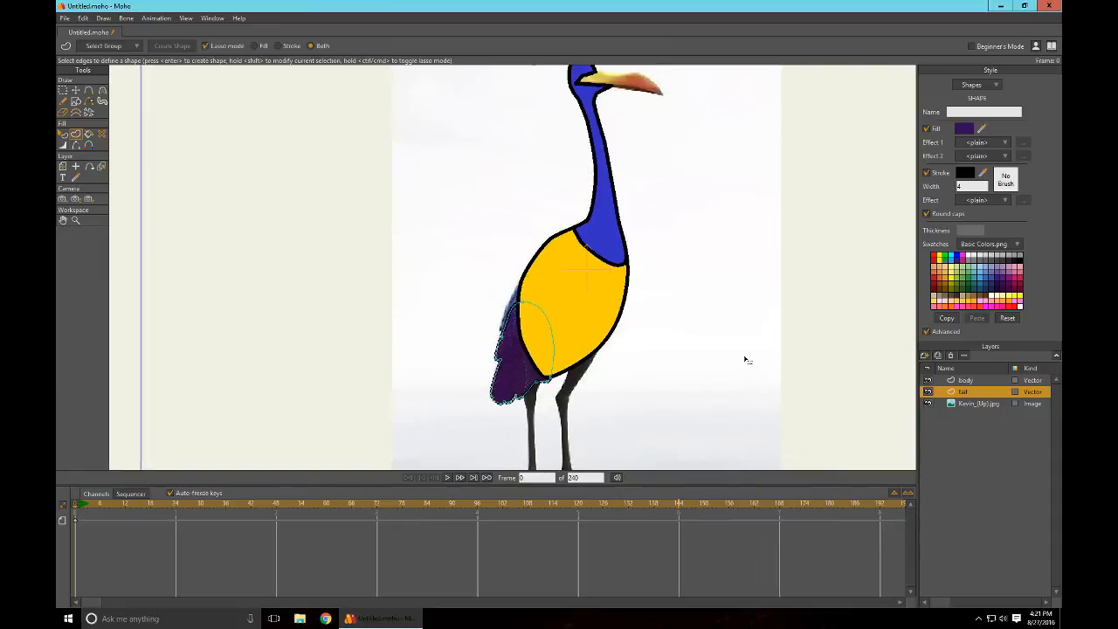
Step: Render the current frame, examine the coloured bird in the preview and close the render
key(ctrl+r)
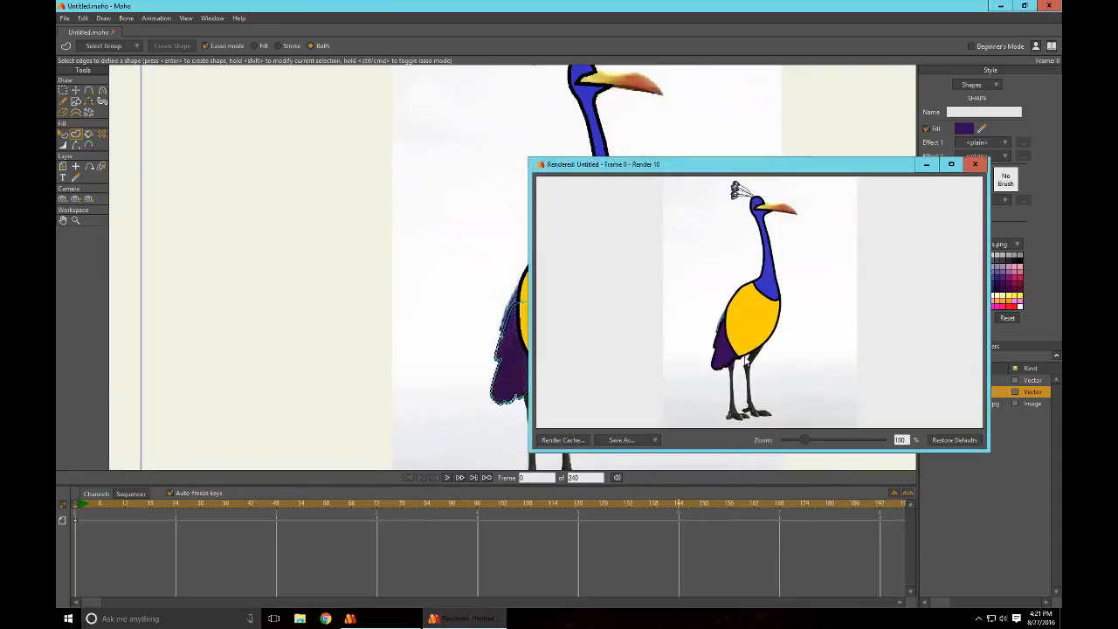
drag(799, 165, 496, 139)
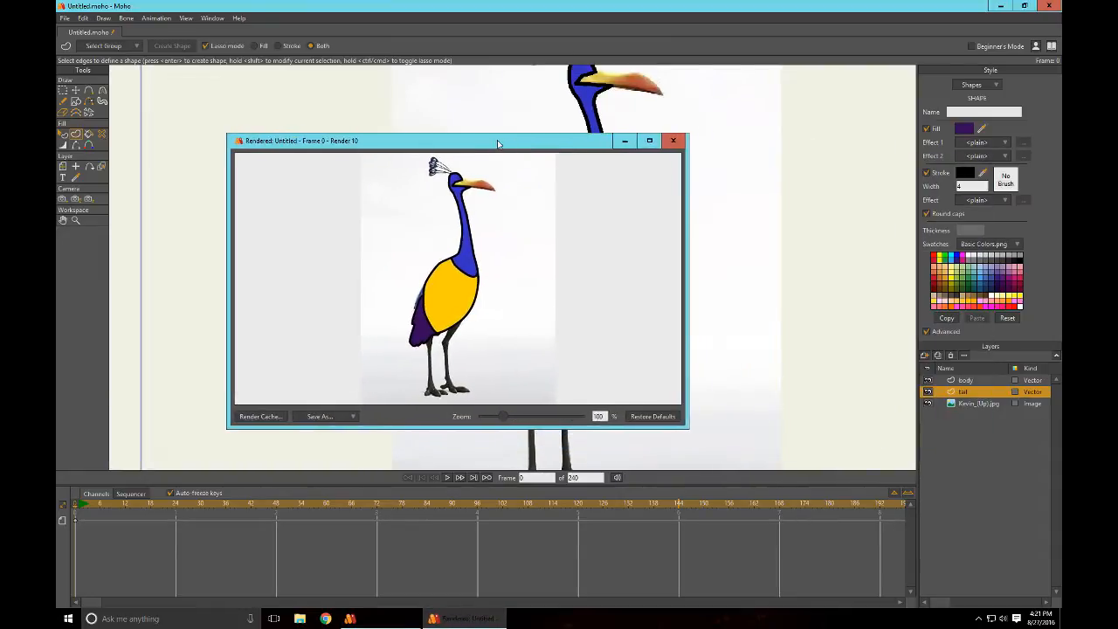
scroll(522, 301, up, 2)
scroll(527, 288, down, 3)
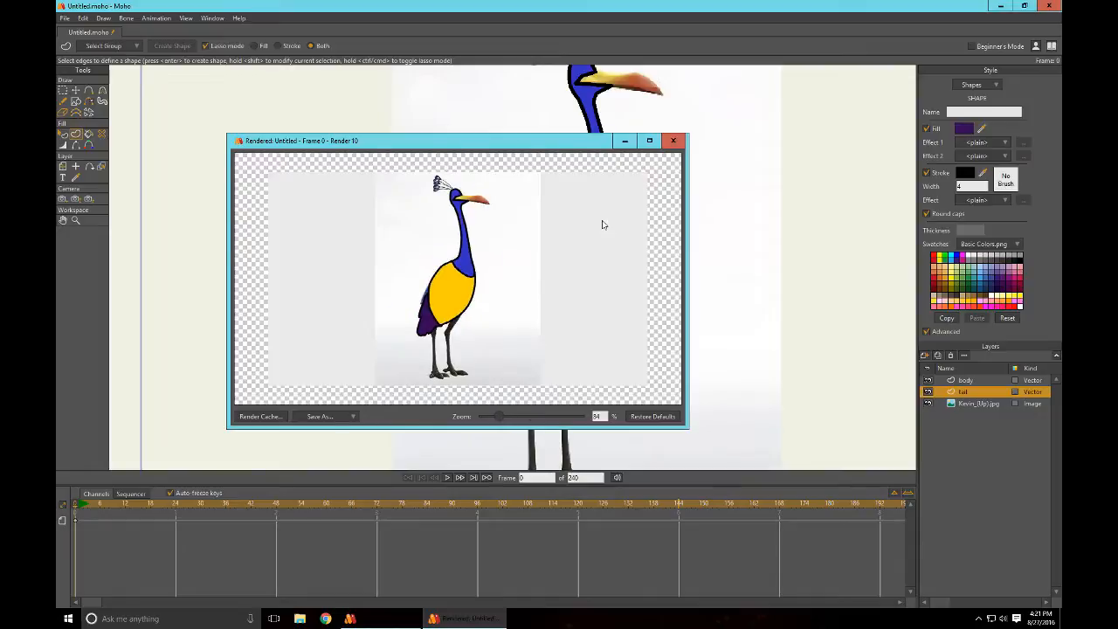
scroll(633, 188, up, 1)
click(672, 141)
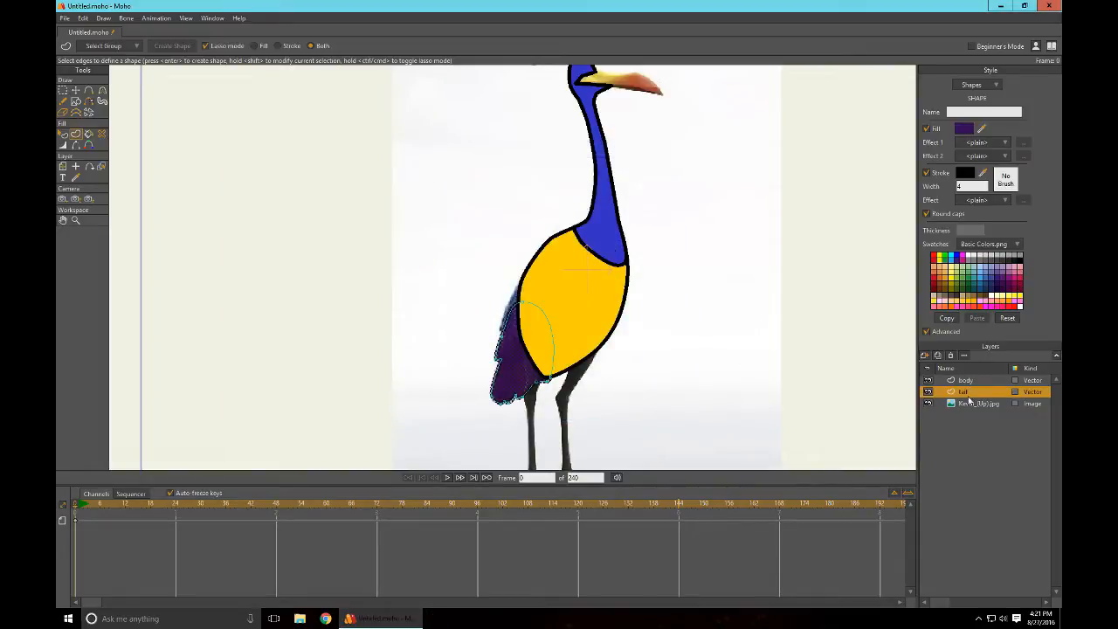
Step: Hide the body and tail layers to expose the reference feathers on the bird's back
click(927, 380)
click(928, 392)
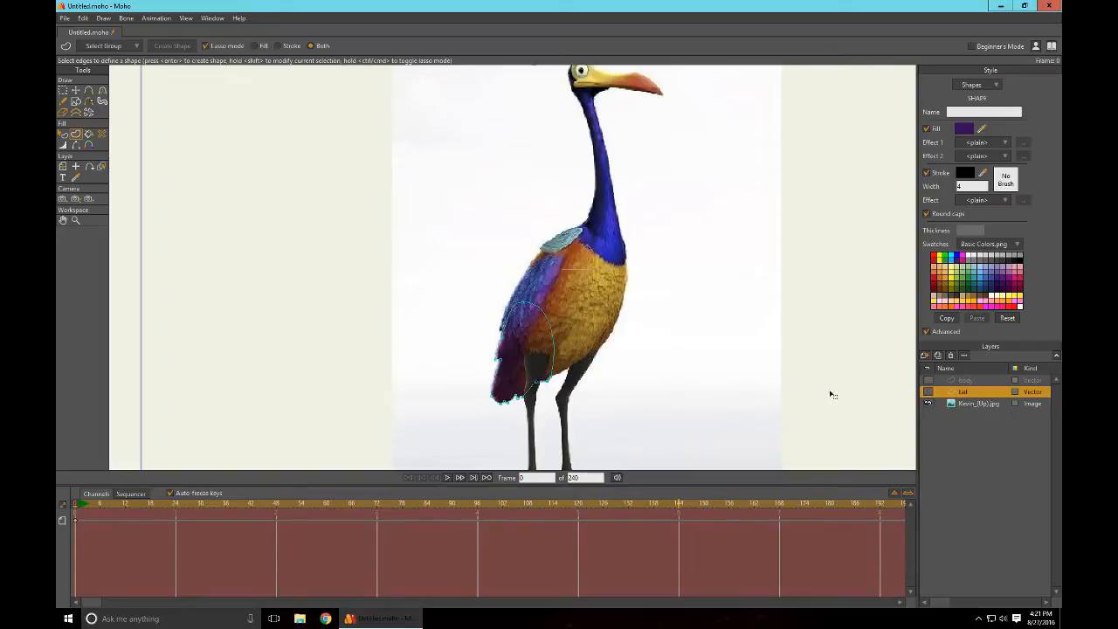
scroll(659, 382, up, 8)
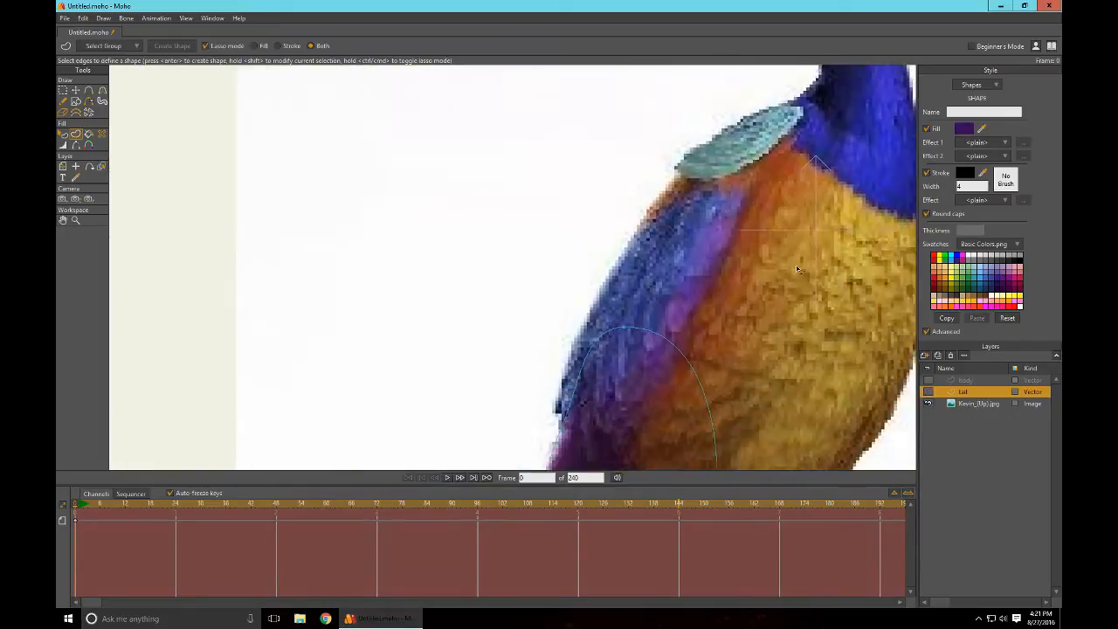
drag(795, 265, 774, 242)
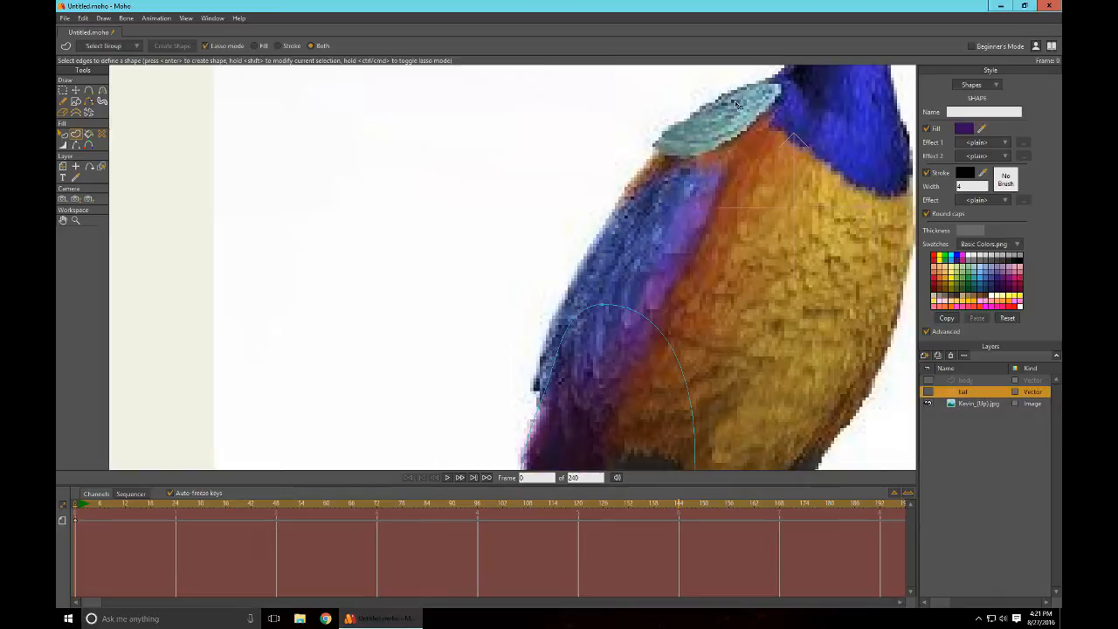
drag(801, 335, 626, 269)
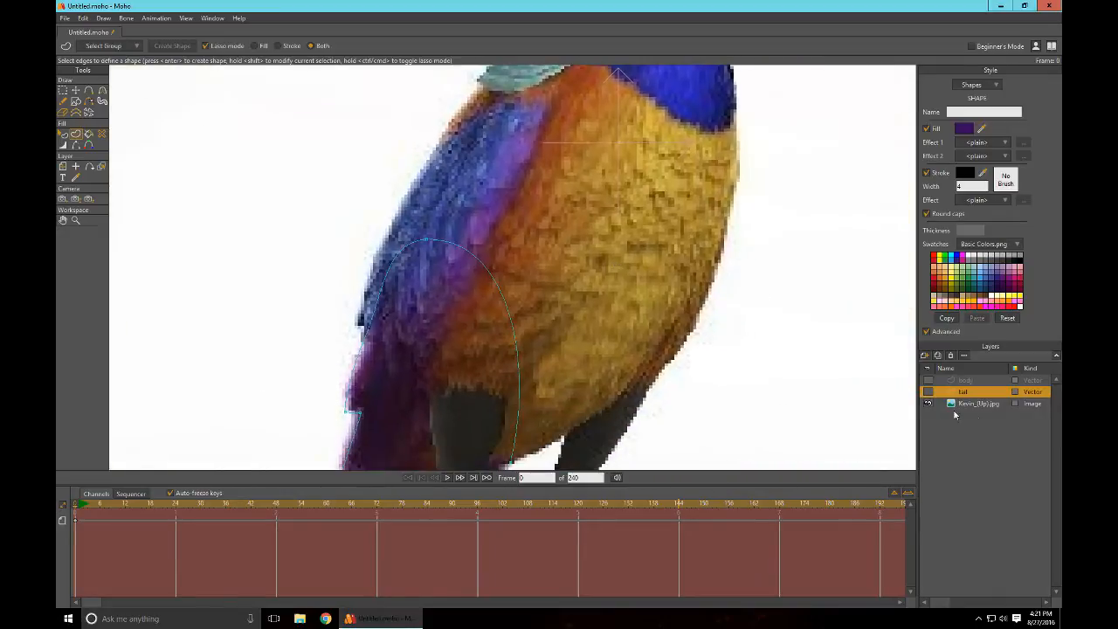
Step: Add a vector layer above the body layer and name it "top tail"
click(958, 380)
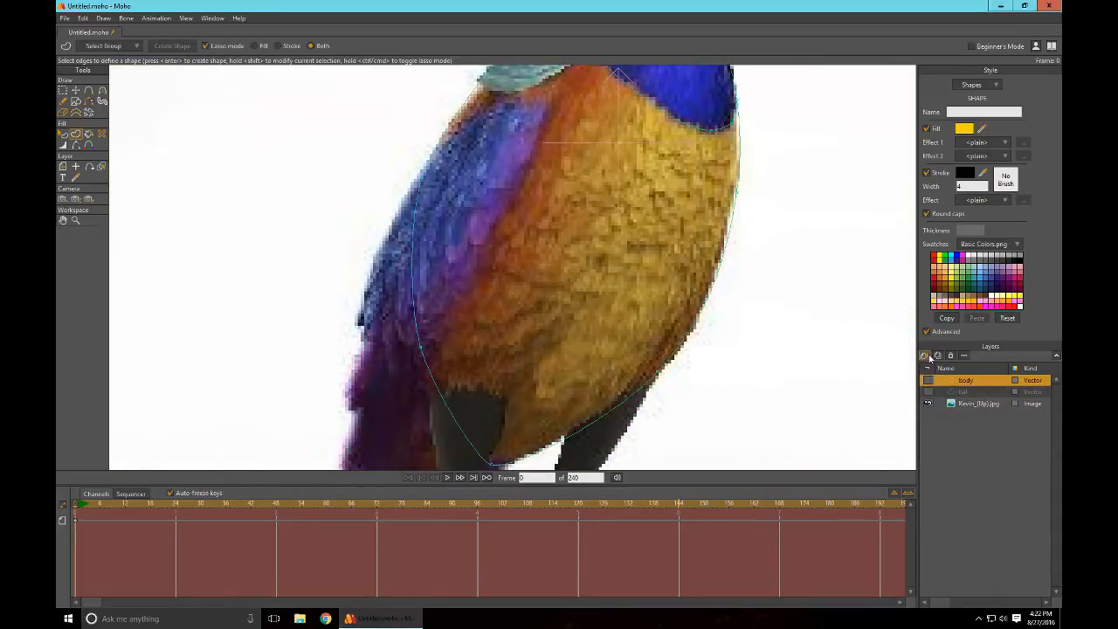
click(925, 355)
click(939, 366)
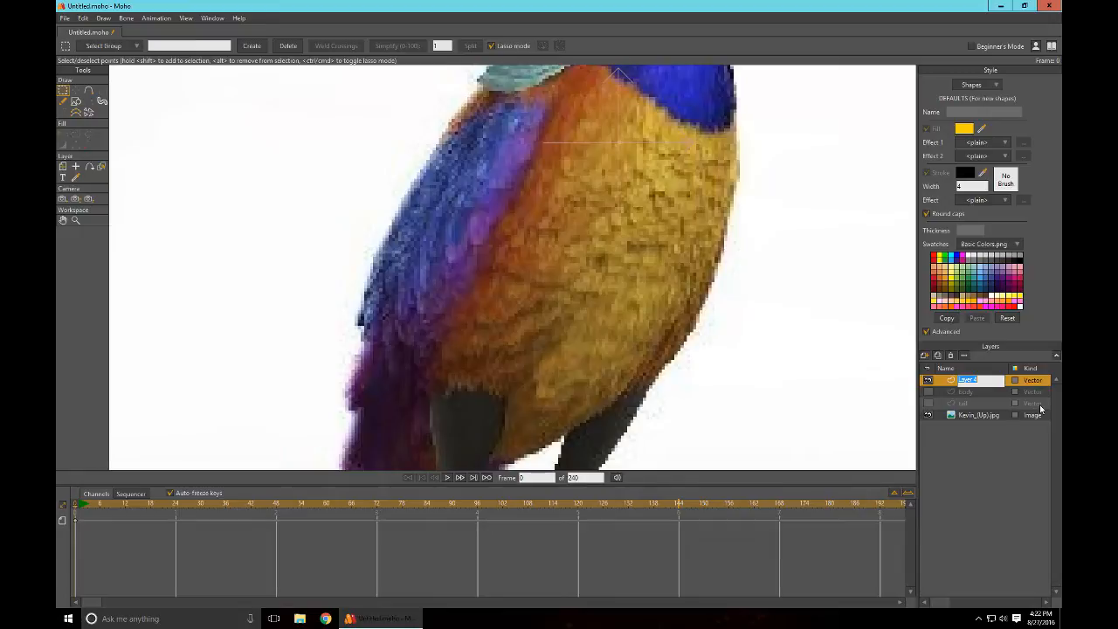
text(top tail)
key(Return)
Step: Set the fill colour for new shapes to a bright blue for the upper tail feathers
drag(580, 367, 694, 394)
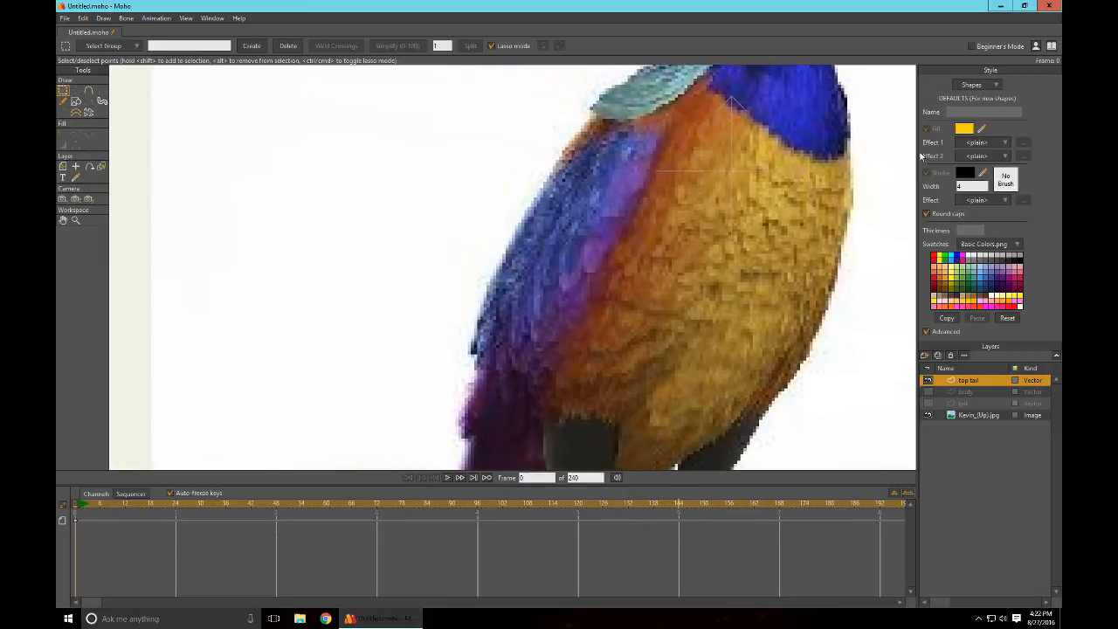
click(981, 129)
click(576, 215)
drag(576, 215, 613, 161)
Step: Draw a large five-pointed star outline beside and overlapping the bird's back, and switch to transforming its points
click(76, 104)
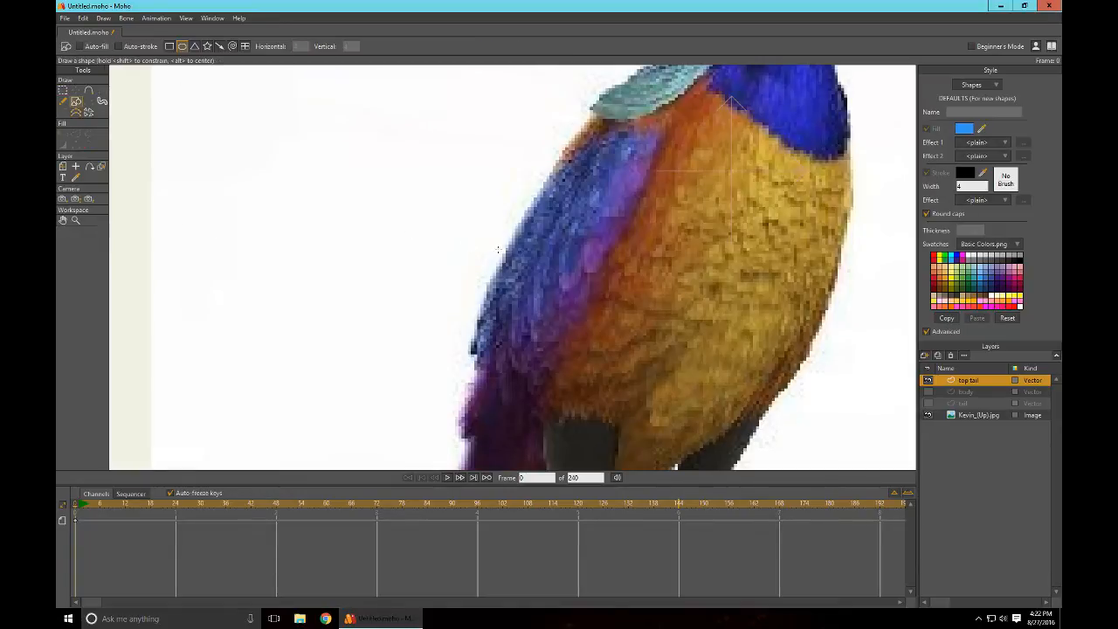
click(207, 46)
scroll(411, 185, down, 5)
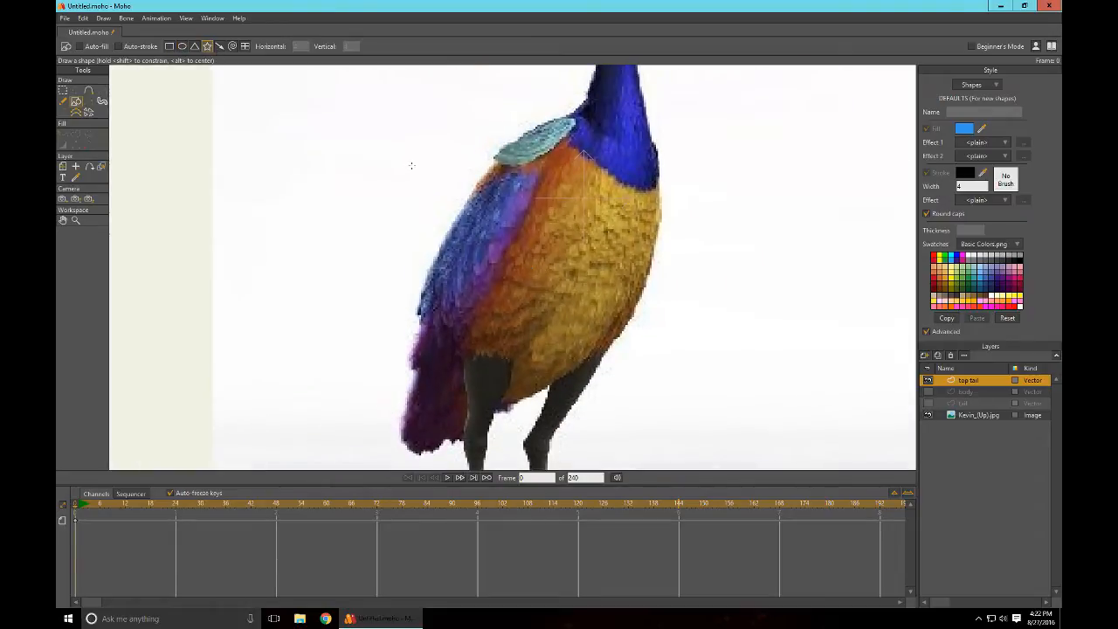
drag(412, 166, 262, 323)
scroll(669, 320, up, 3)
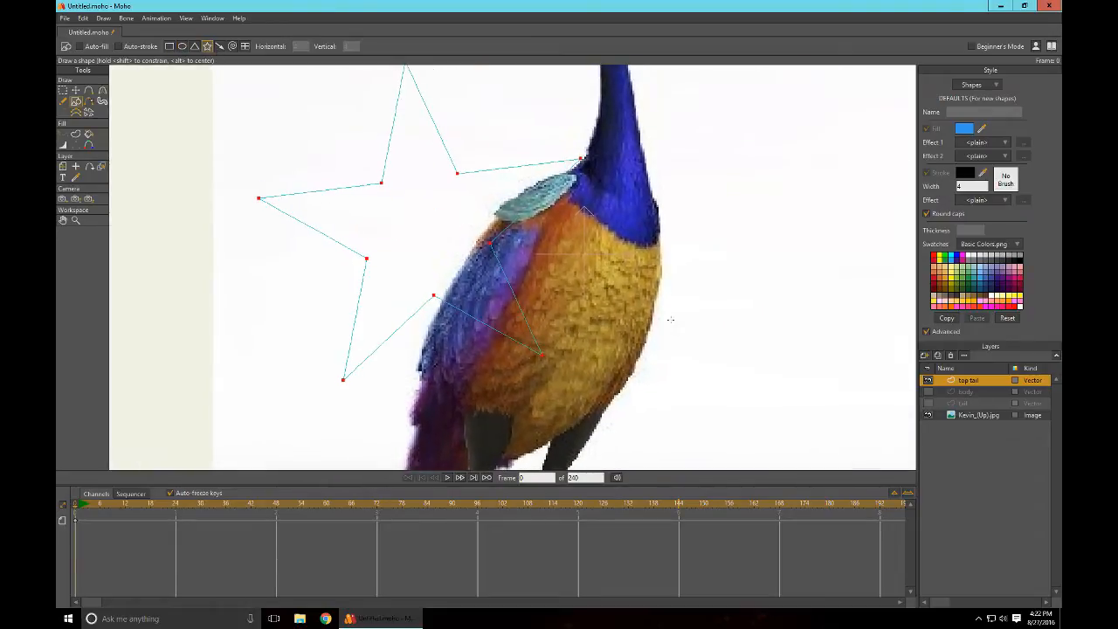
scroll(670, 319, down, 3)
key(t)
click(612, 291)
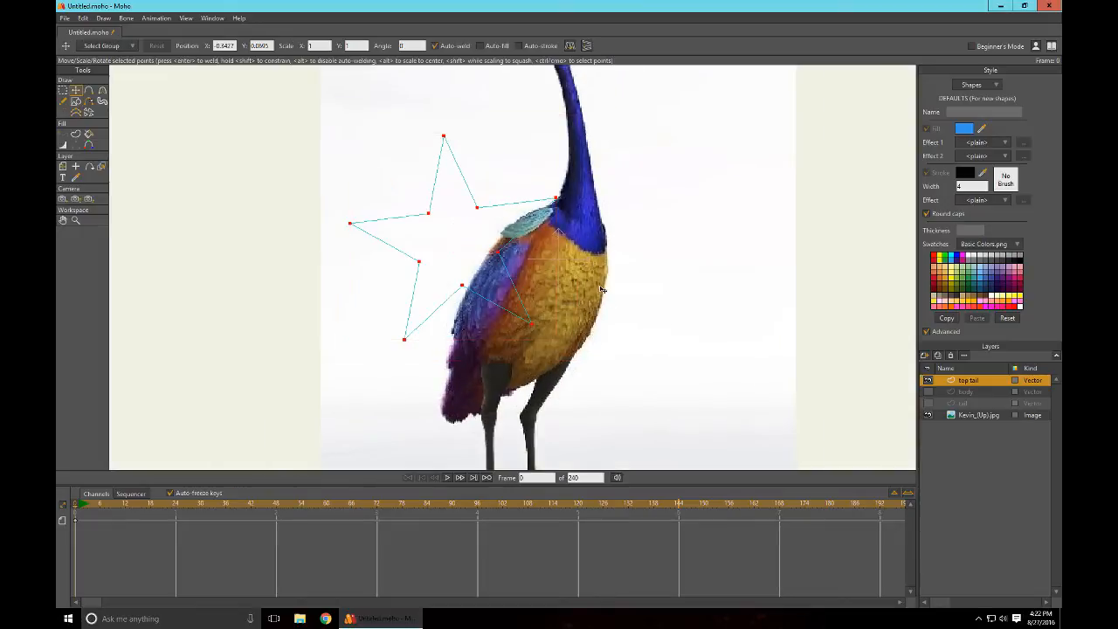
Step: Move the star's lower and right-hand points onto the lower tip and inner edge of the bird's blue-purple back feathers
scroll(696, 279, up, 3)
drag(572, 385, 646, 335)
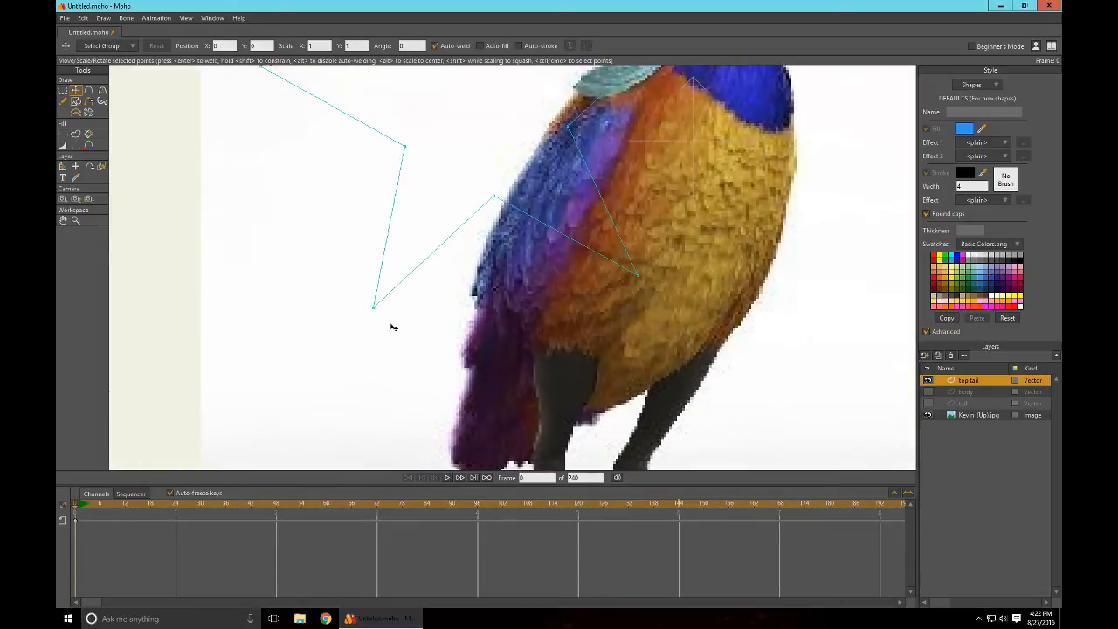
drag(393, 327, 487, 320)
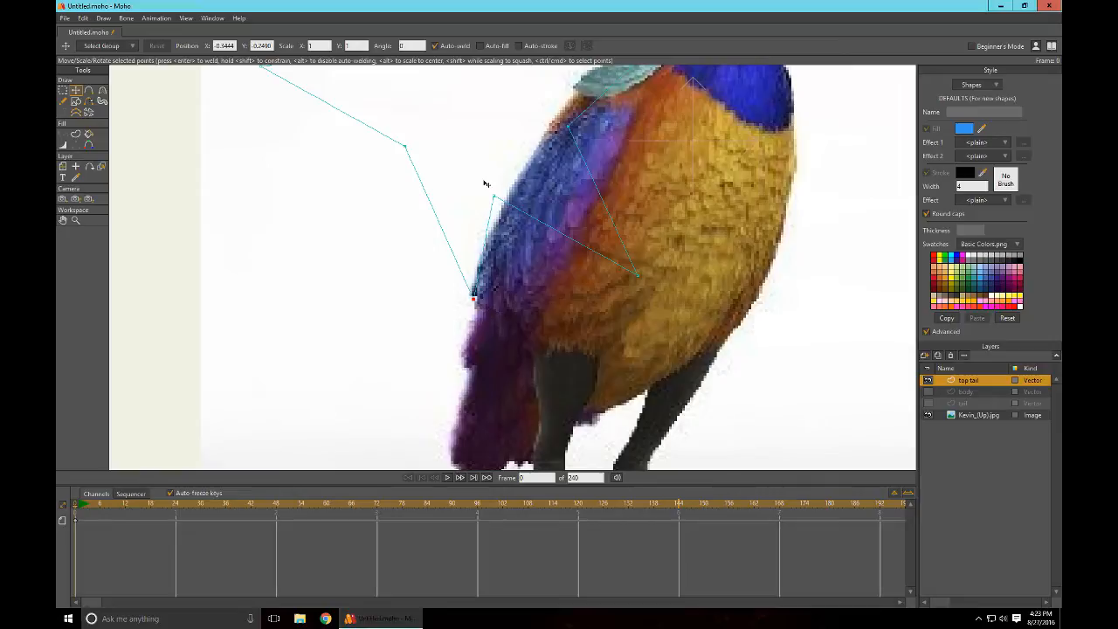
drag(486, 183, 513, 295)
drag(630, 263, 563, 233)
drag(598, 166, 663, 183)
scroll(673, 163, up, 3)
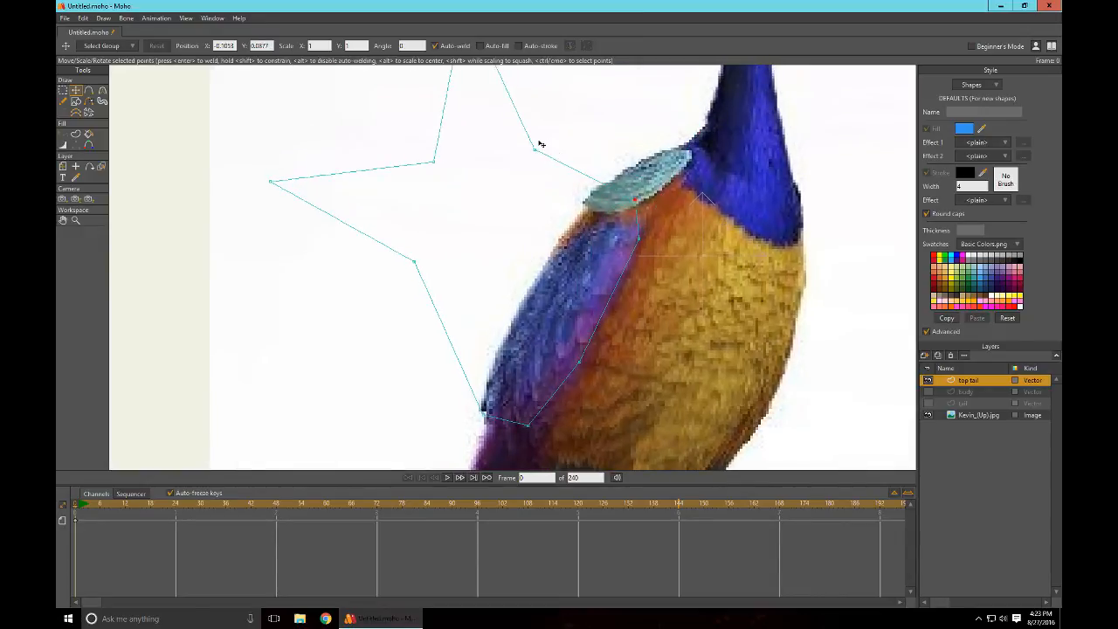
Step: Pull the star's remaining upper and left-hand points in to the outer edge of the blue feathers
drag(535, 152, 586, 230)
drag(509, 167, 552, 250)
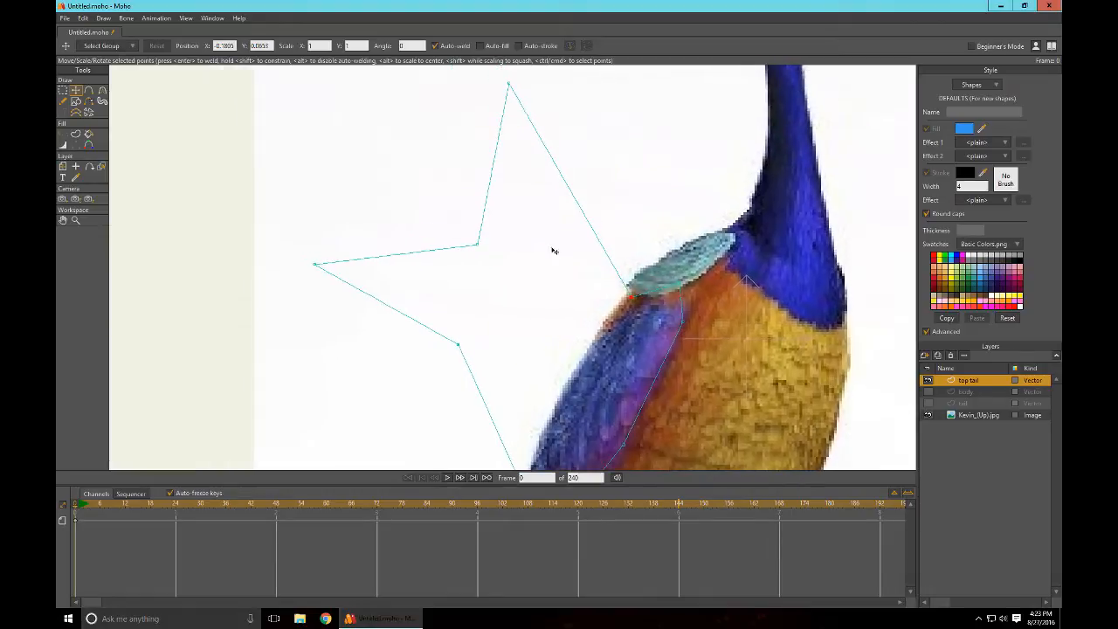
drag(480, 101, 571, 341)
drag(623, 269, 626, 167)
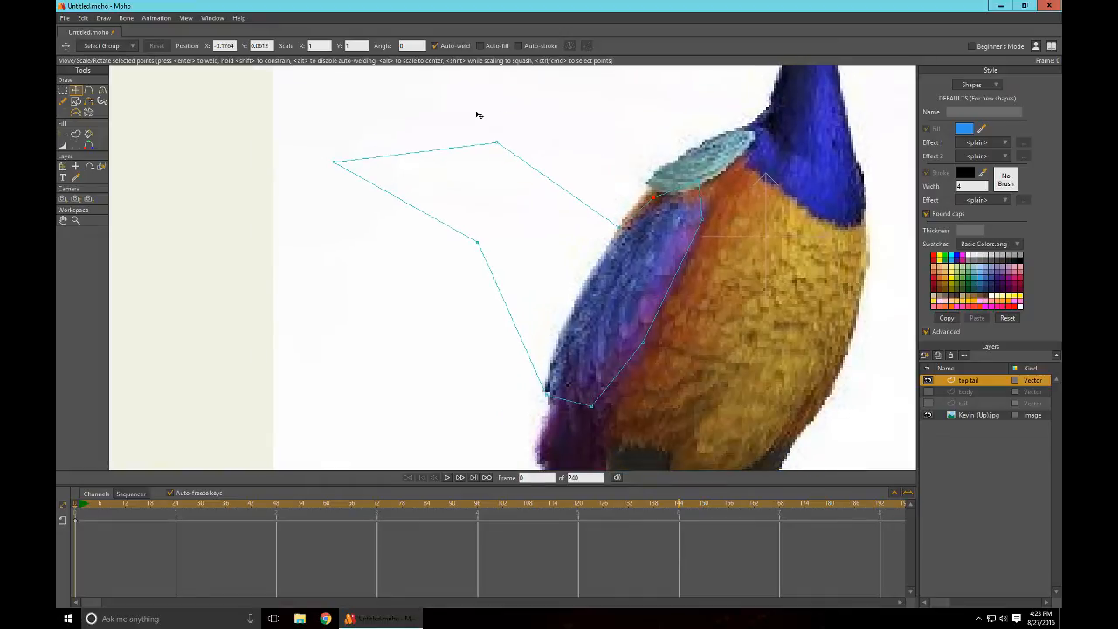
drag(479, 115, 566, 268)
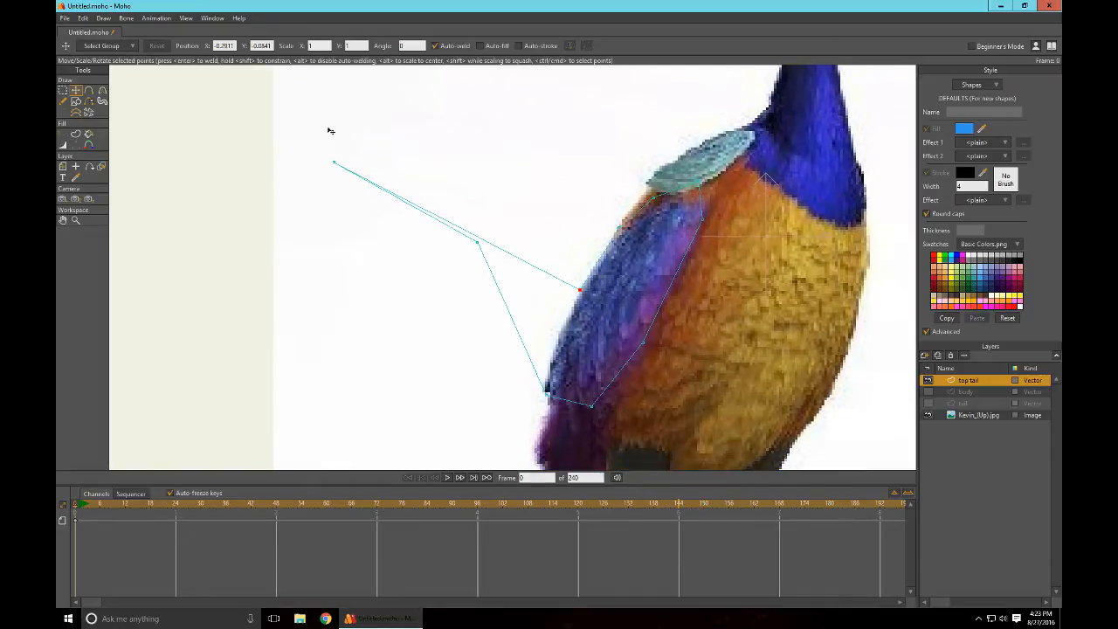
drag(306, 134, 528, 298)
drag(452, 253, 514, 377)
Step: Reposition the two lowest outline points along the bottom and lower inner edge of the feathers
scroll(442, 349, up, 5)
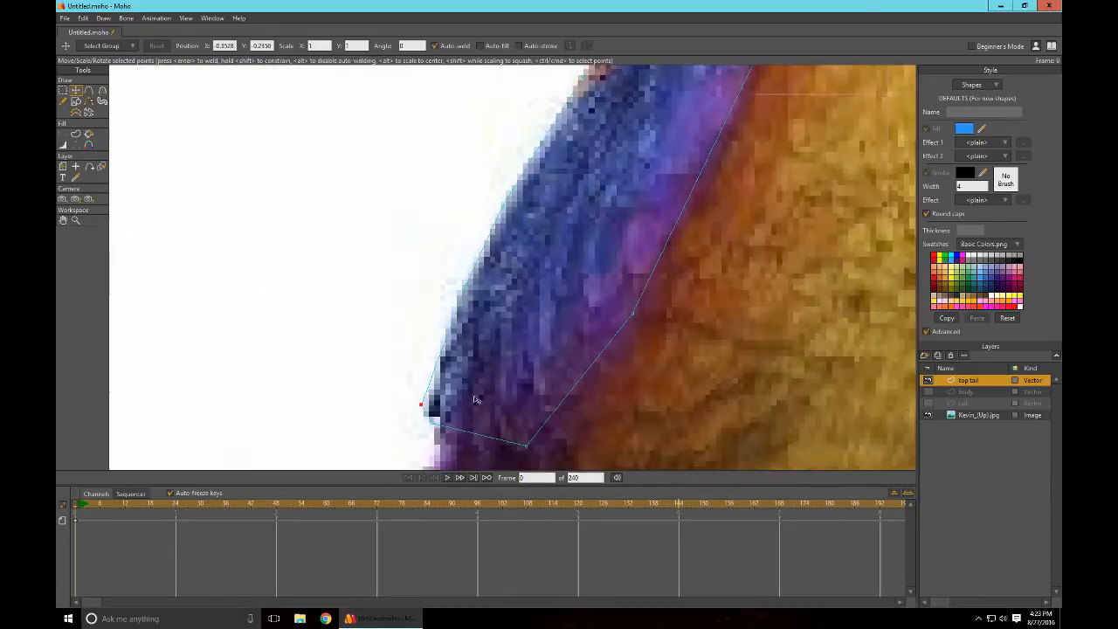
drag(494, 314, 529, 333)
drag(614, 347, 658, 282)
scroll(711, 309, down, 5)
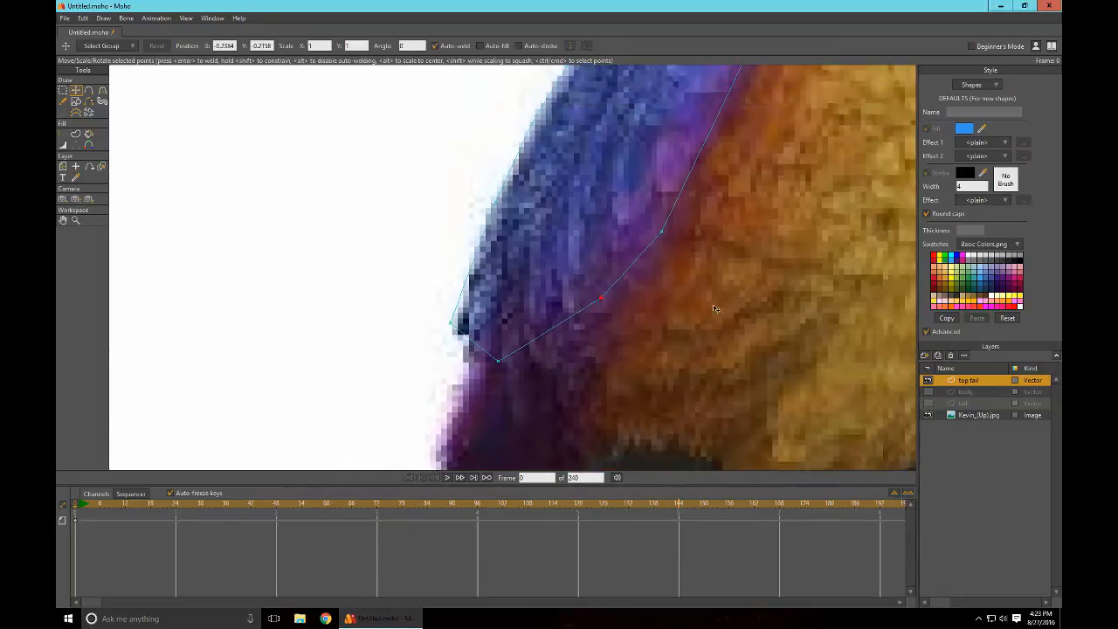
scroll(751, 262, down, 2)
scroll(768, 288, up, 6)
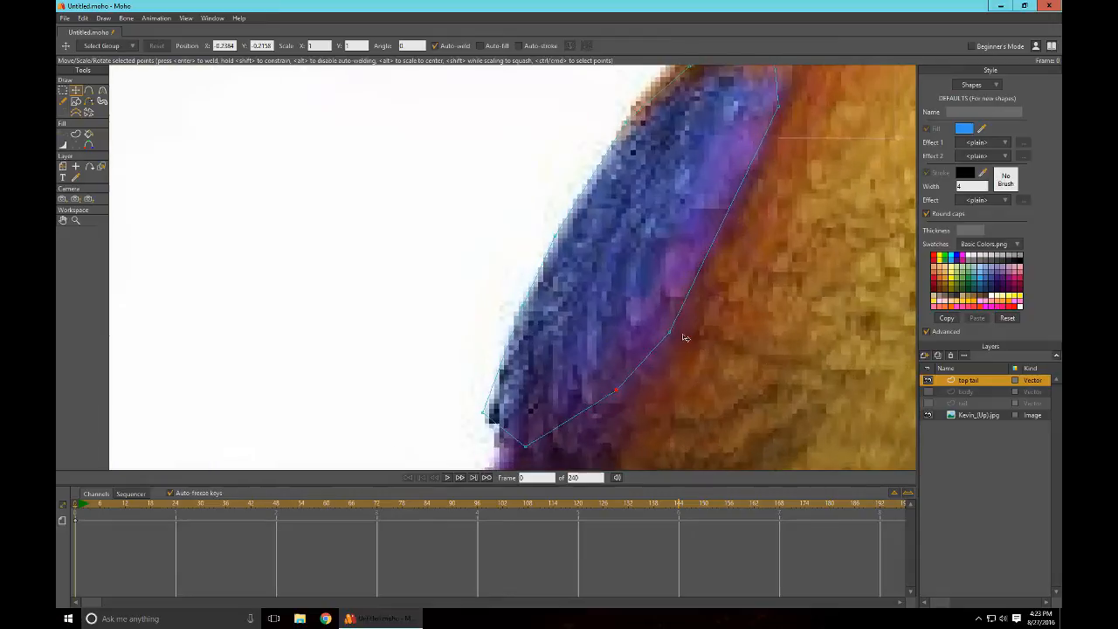
Step: Align the lower tip point and the nearby outer-edge point more closely with the feather boundary
click(527, 344)
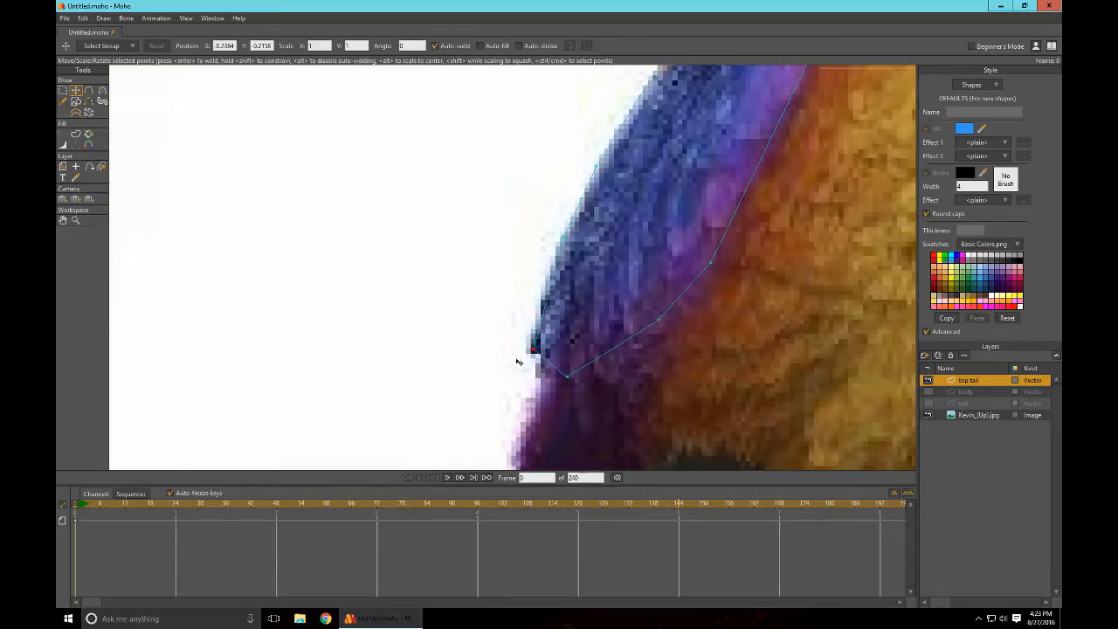
scroll(613, 270, up, 2)
scroll(605, 306, up, 3)
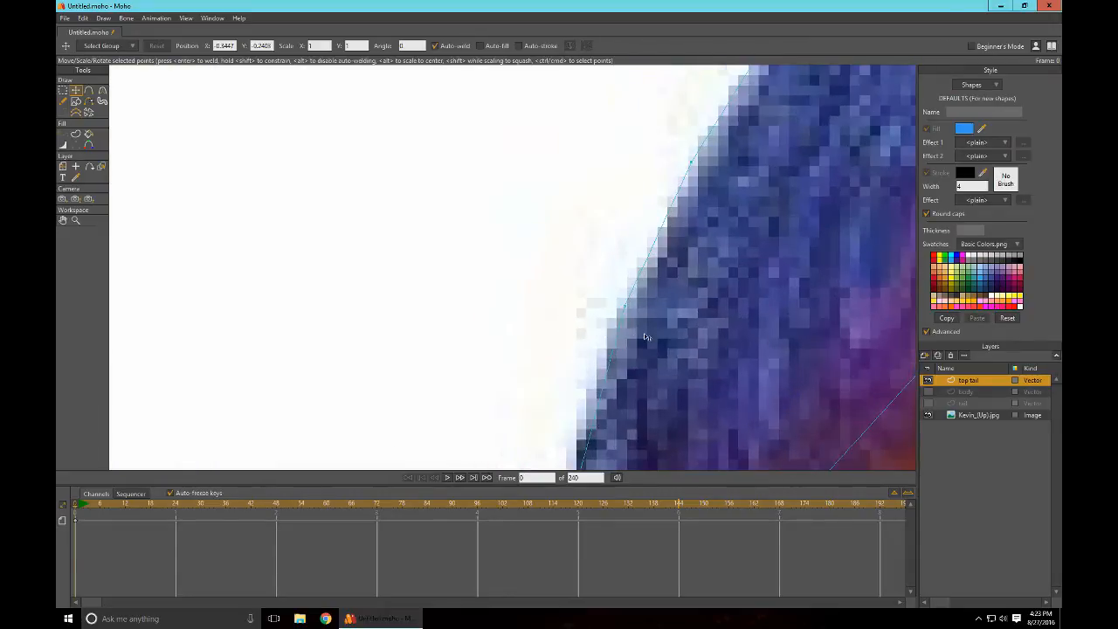
drag(601, 315, 594, 322)
scroll(751, 321, down, 3)
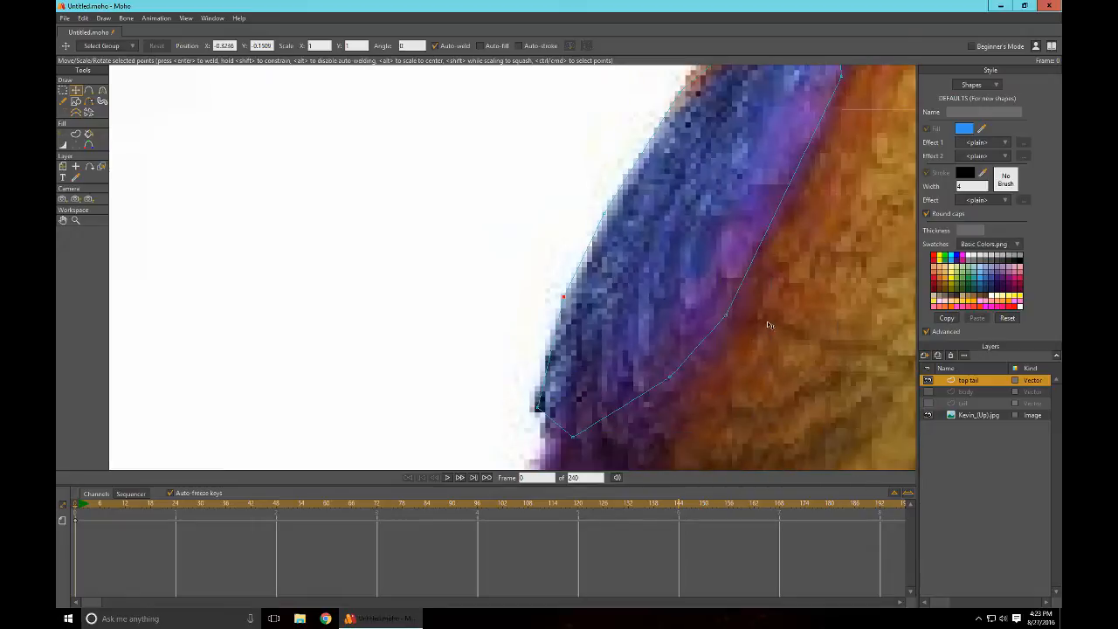
Step: Adjust the curvature of the outline's tip, bottom and inner-edge points to follow the feathers
key(c)
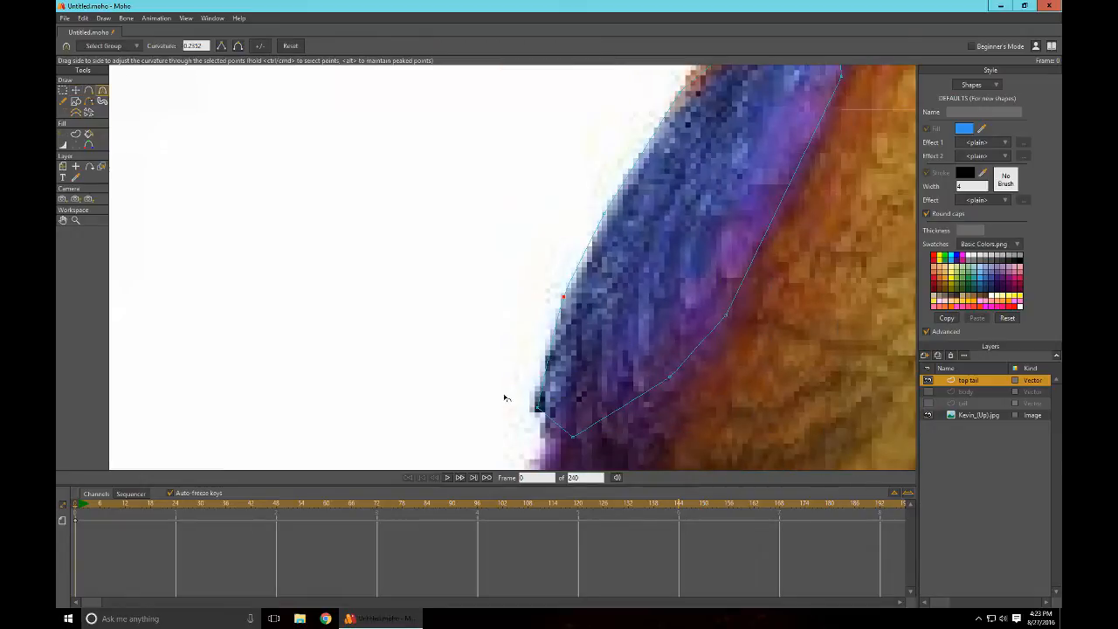
click(537, 406)
drag(556, 443, 724, 394)
drag(717, 323, 791, 328)
drag(863, 109, 731, 337)
drag(710, 313, 750, 336)
drag(706, 222, 808, 239)
Step: Round the outline's upper and outer-edge points so the curve follows the top and back of the feathers
drag(635, 234, 709, 245)
drag(634, 313, 756, 271)
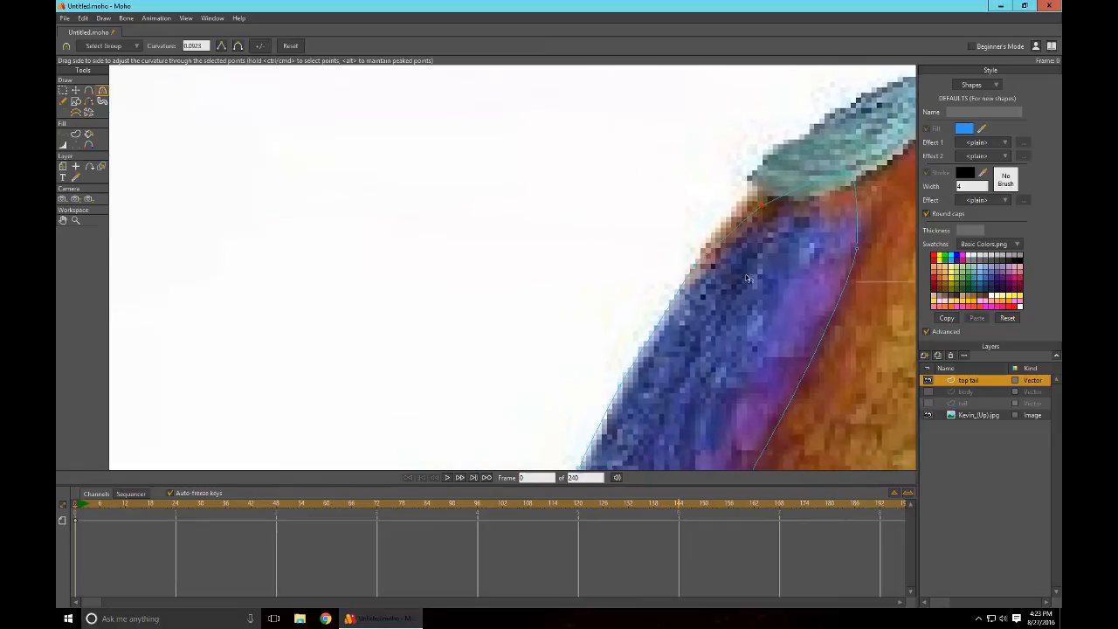
drag(766, 182, 812, 207)
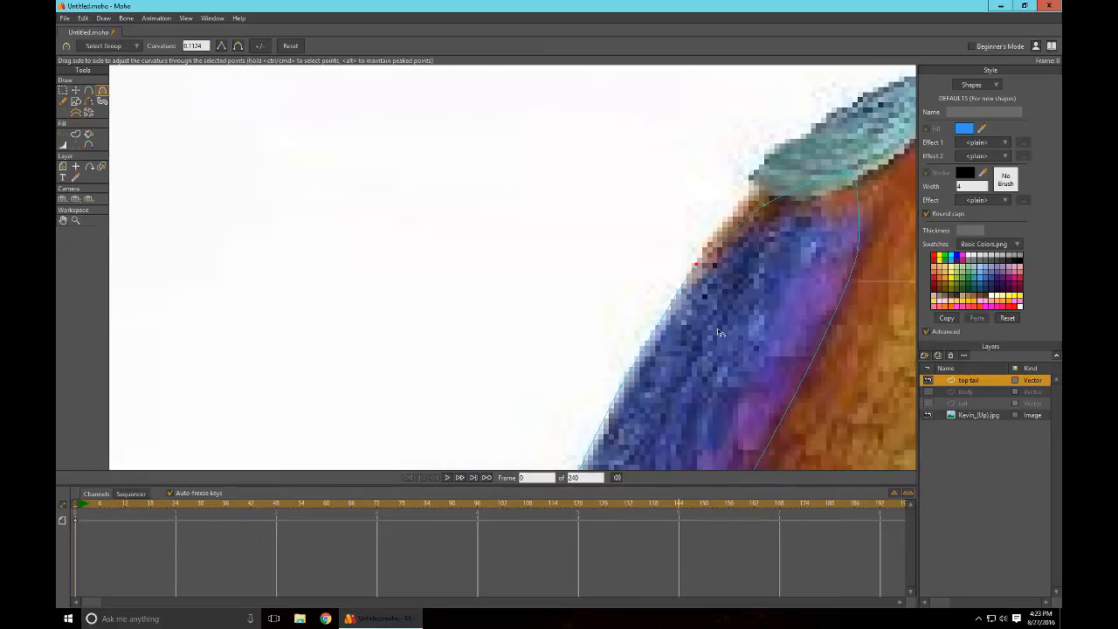
drag(720, 332, 691, 259)
drag(648, 189, 569, 272)
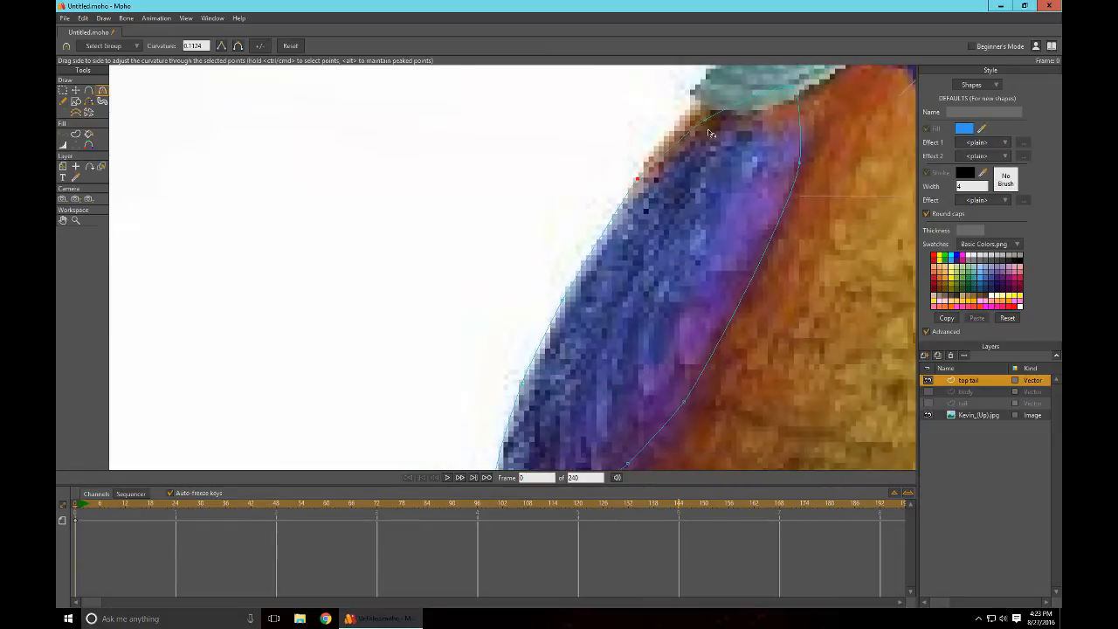
drag(663, 173, 690, 146)
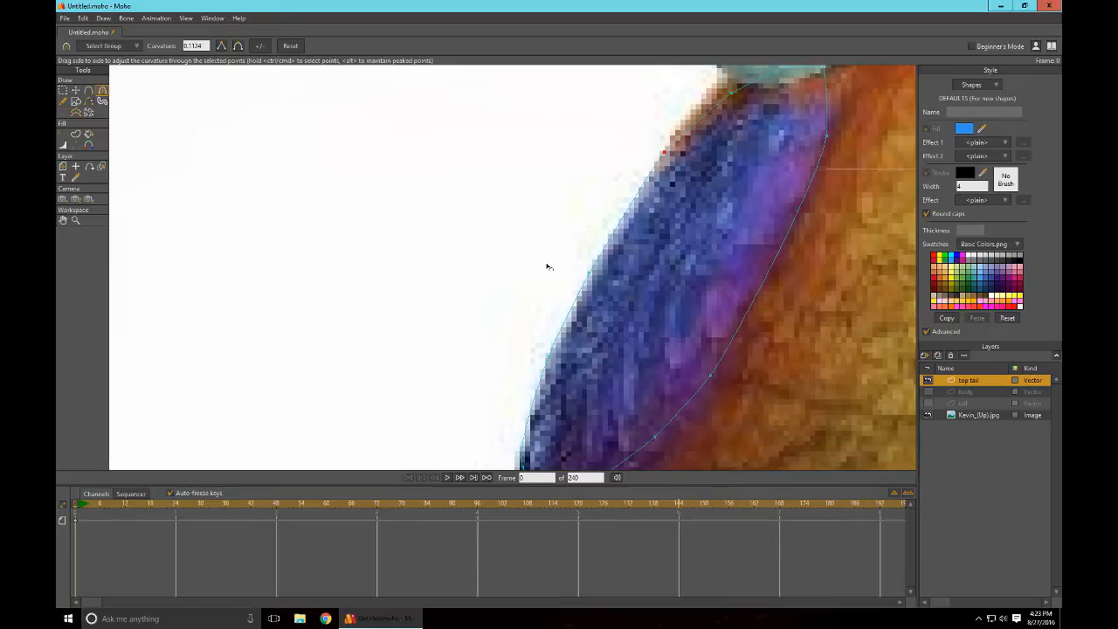
drag(546, 273, 707, 273)
Step: Refine the curvature around the lower tip and bottom of the feather outline
drag(655, 331, 682, 241)
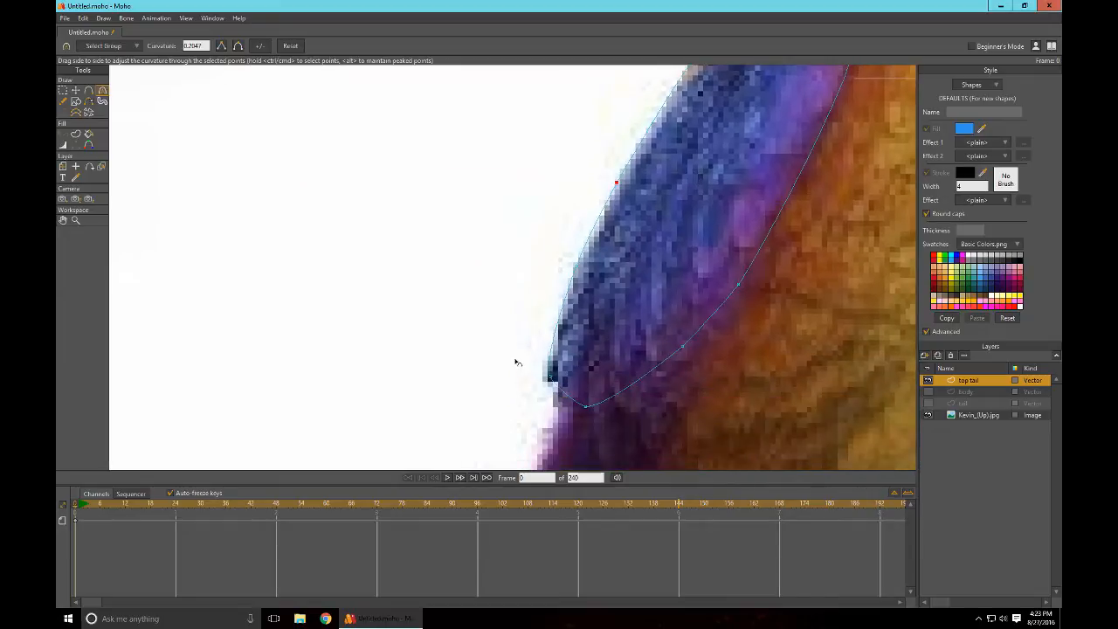
drag(517, 361, 543, 365)
drag(563, 427, 600, 420)
drag(709, 412, 569, 435)
scroll(731, 336, down, 5)
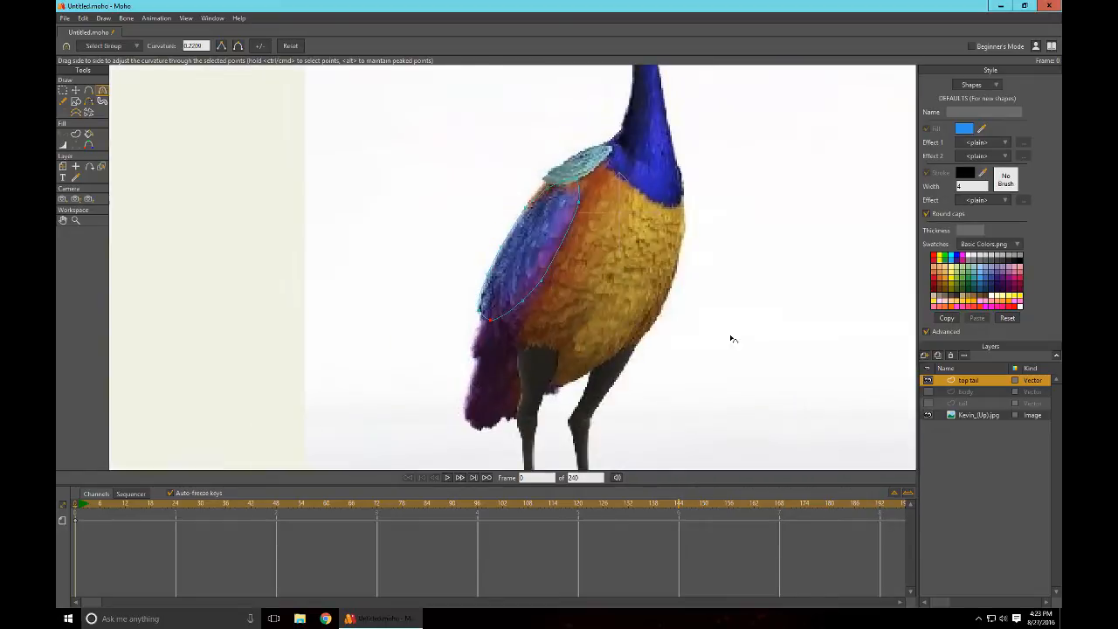
Step: Create a shape with both fill and stroke from the whole feather outline and hide the top tail layer
scroll(732, 339, up, 3)
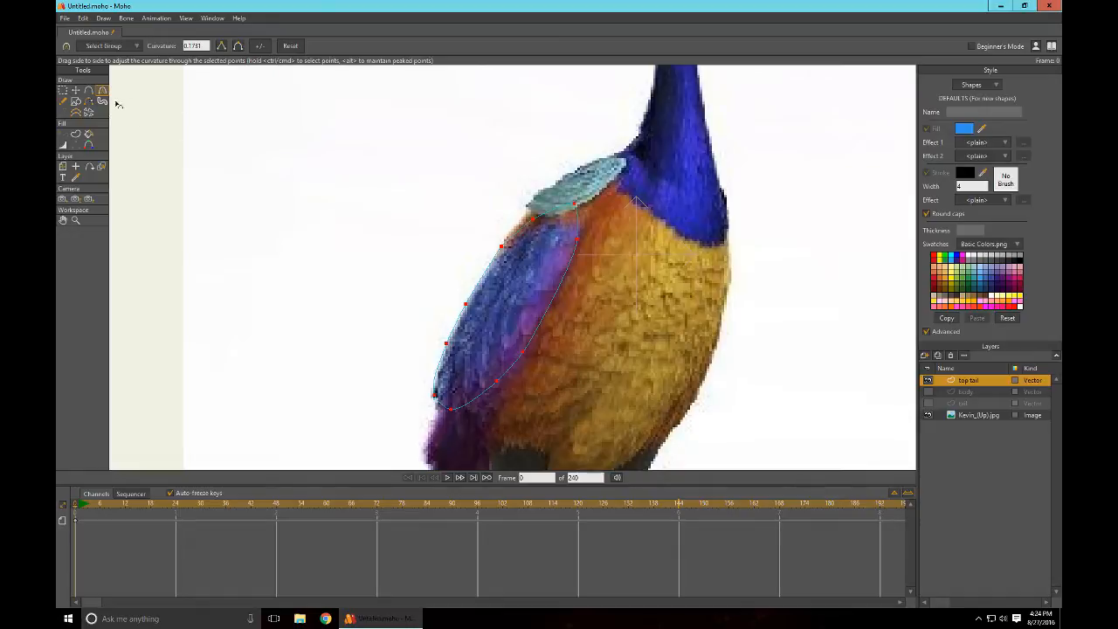
click(76, 135)
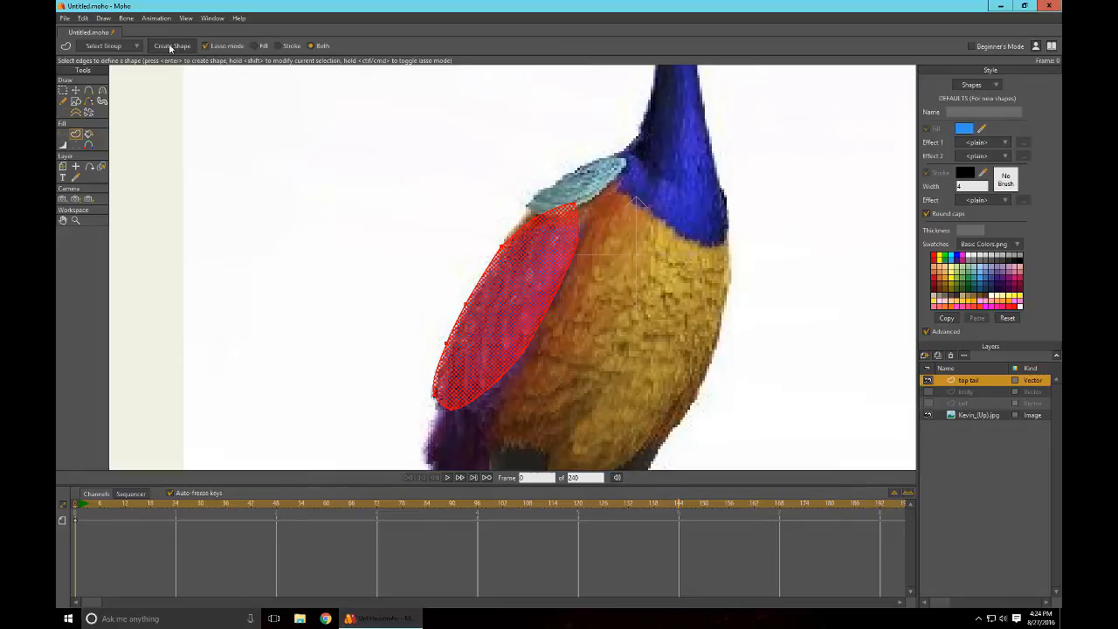
click(170, 48)
click(929, 380)
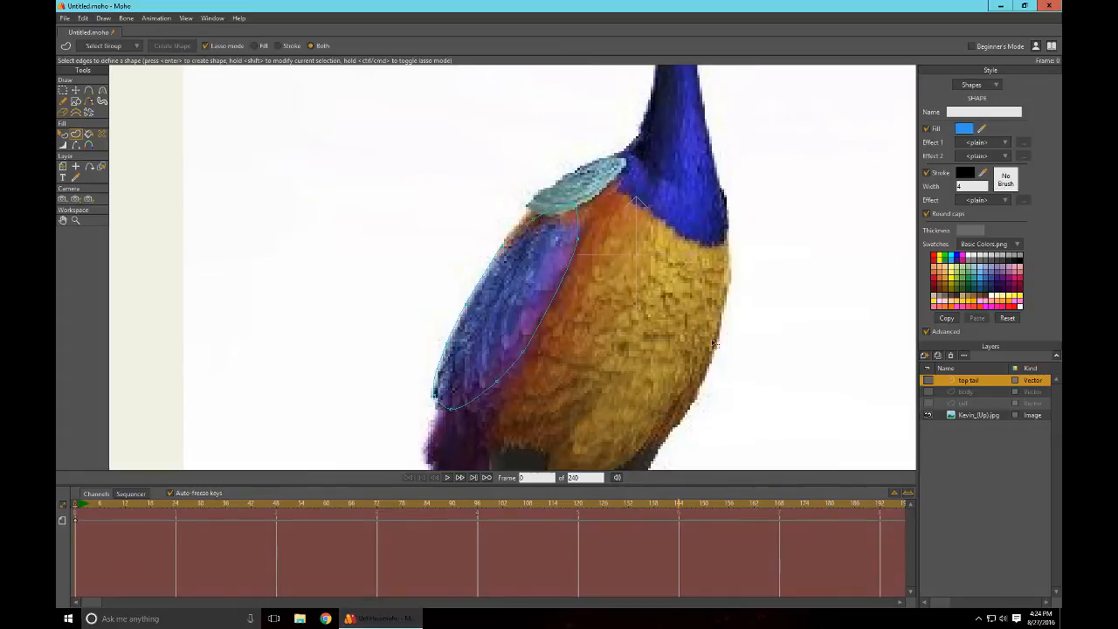
scroll(713, 345, up, 6)
scroll(758, 324, down, 4)
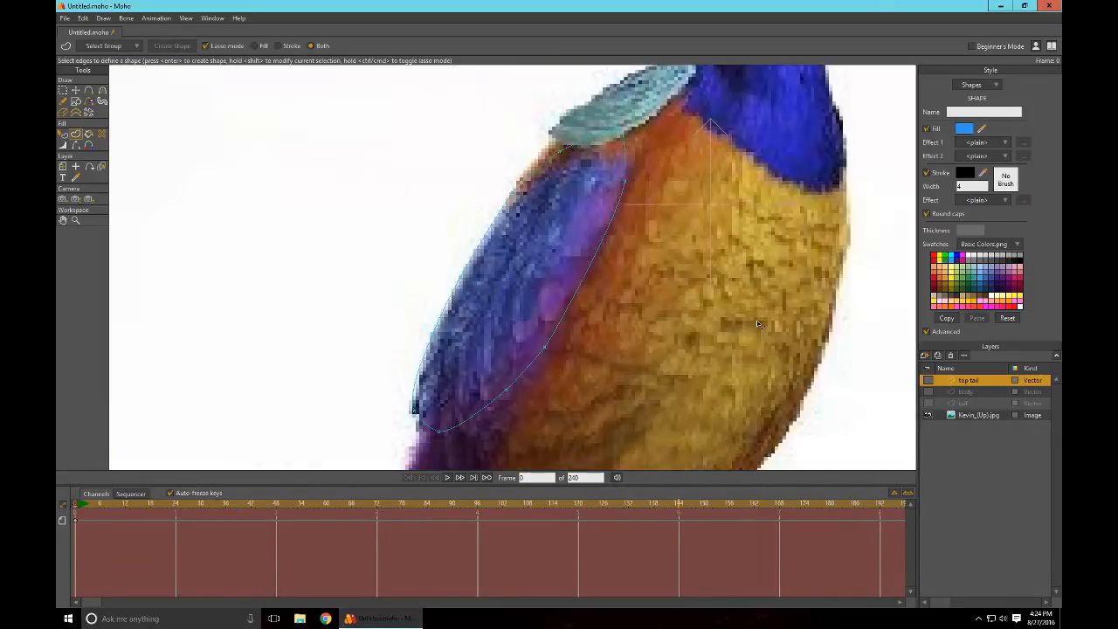
drag(869, 228, 863, 208)
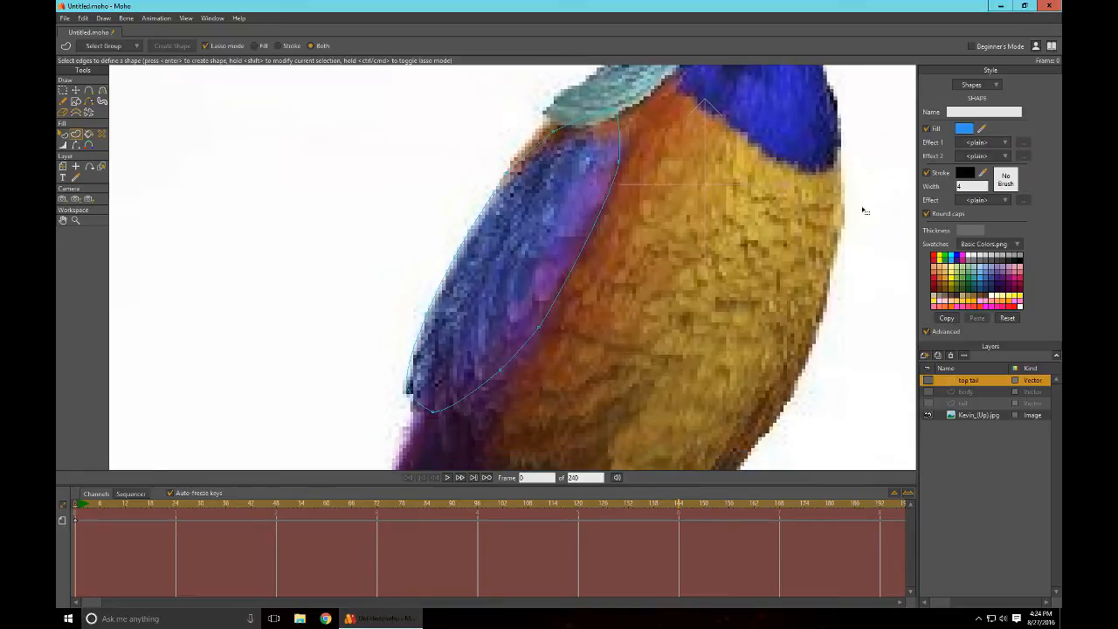
Step: Try a dark purple fill sampled from the lower feathers and compare it with the tail shape
click(983, 129)
click(523, 335)
click(929, 404)
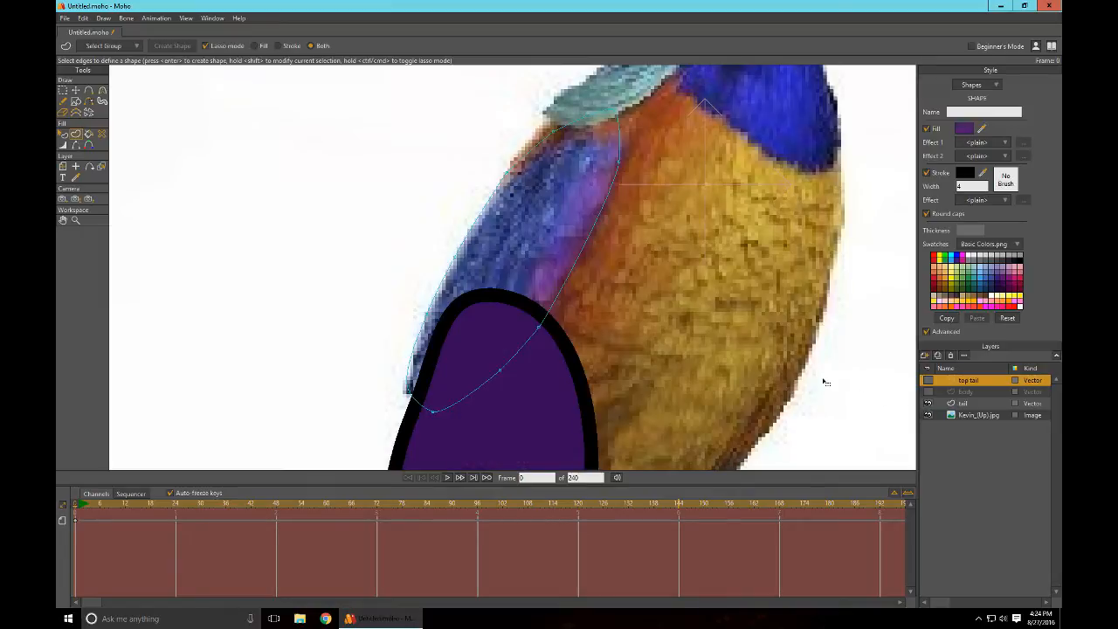
click(928, 403)
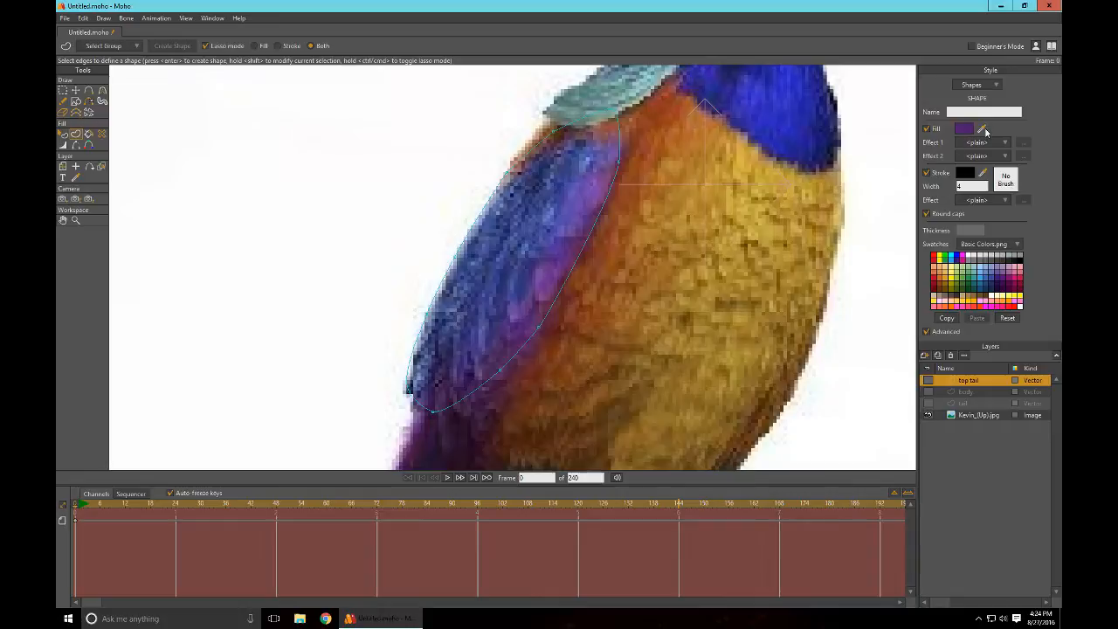
Step: Set the top tail shape's fill to a lighter purple sampled from the feathers' inner edge
drag(982, 130, 552, 270)
mouse_move(705, 336)
mouse_down()
mouse_move(712, 318)
mouse_move(703, 346)
mouse_up()
Step: Add a chain of points along the blue-purple boundary inside the outline, from the upper inner edge to the lower outer tip
click(89, 92)
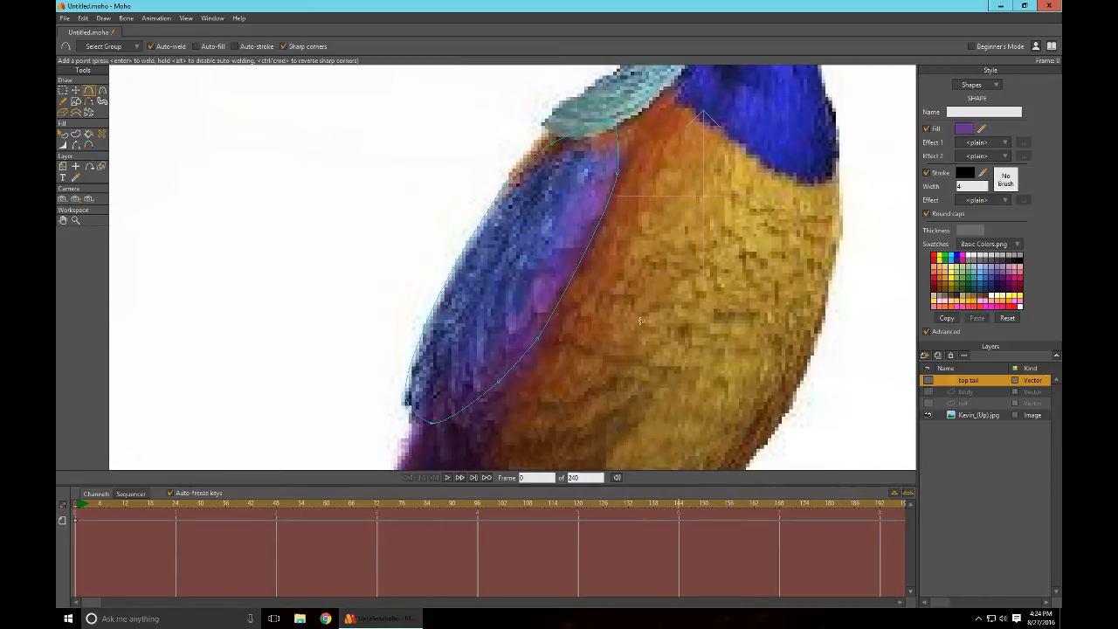
scroll(559, 279, up, 2)
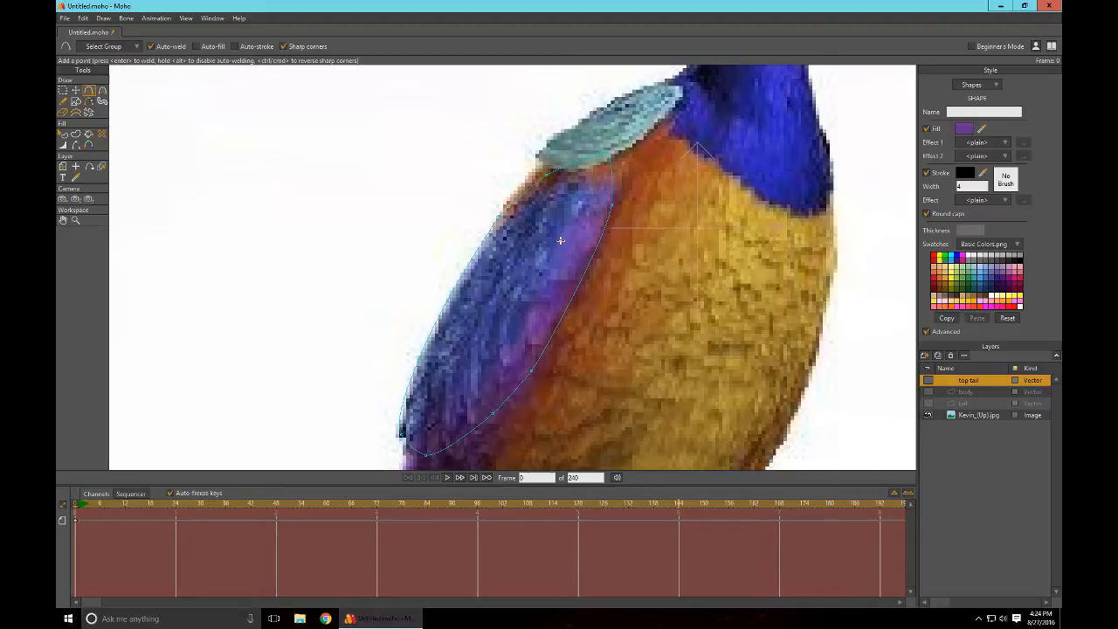
drag(561, 241, 583, 214)
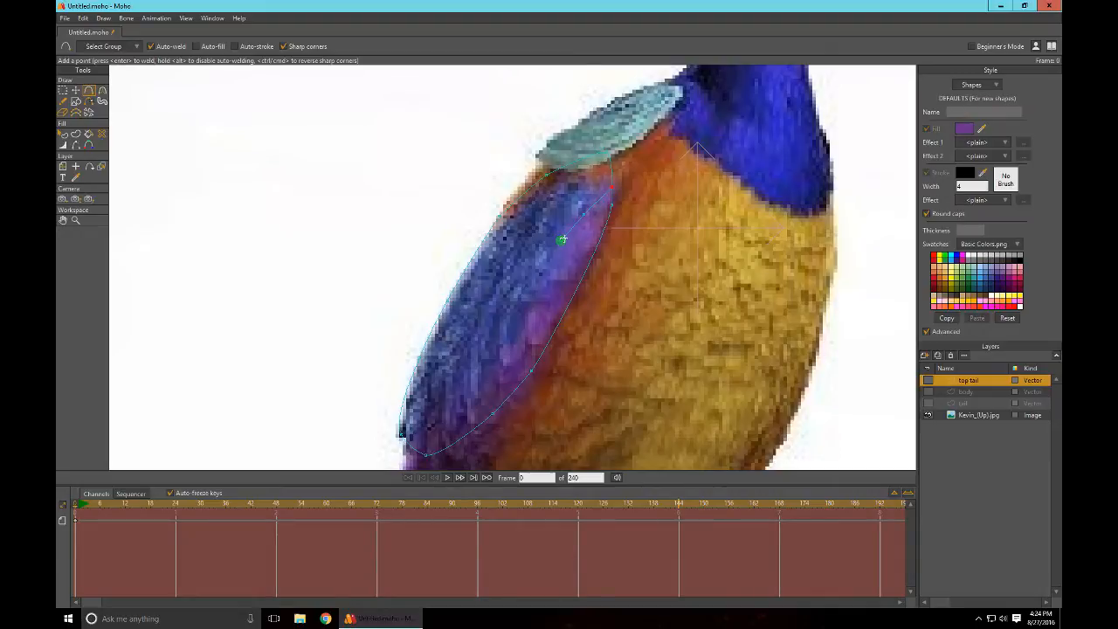
mouse_move(561, 240)
mouse_down()
mouse_move(530, 292)
mouse_move(548, 290)
mouse_move(544, 303)
mouse_move(494, 352)
mouse_move(469, 416)
mouse_up()
drag(545, 432, 679, 367)
scroll(726, 367, up, 3)
drag(715, 420, 763, 340)
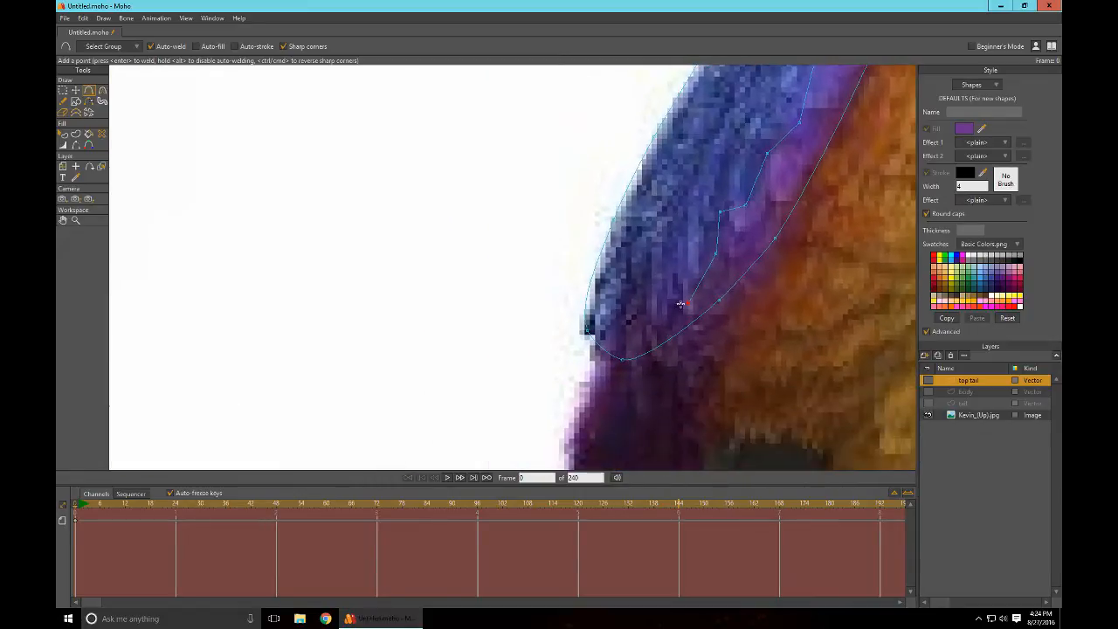
mouse_move(687, 305)
mouse_down()
mouse_move(649, 347)
mouse_move(647, 327)
mouse_move(589, 331)
mouse_up()
drag(728, 353, 673, 400)
Step: Smooth the lower part of the inner dividing line and move its protruding middle point into line
key(c)
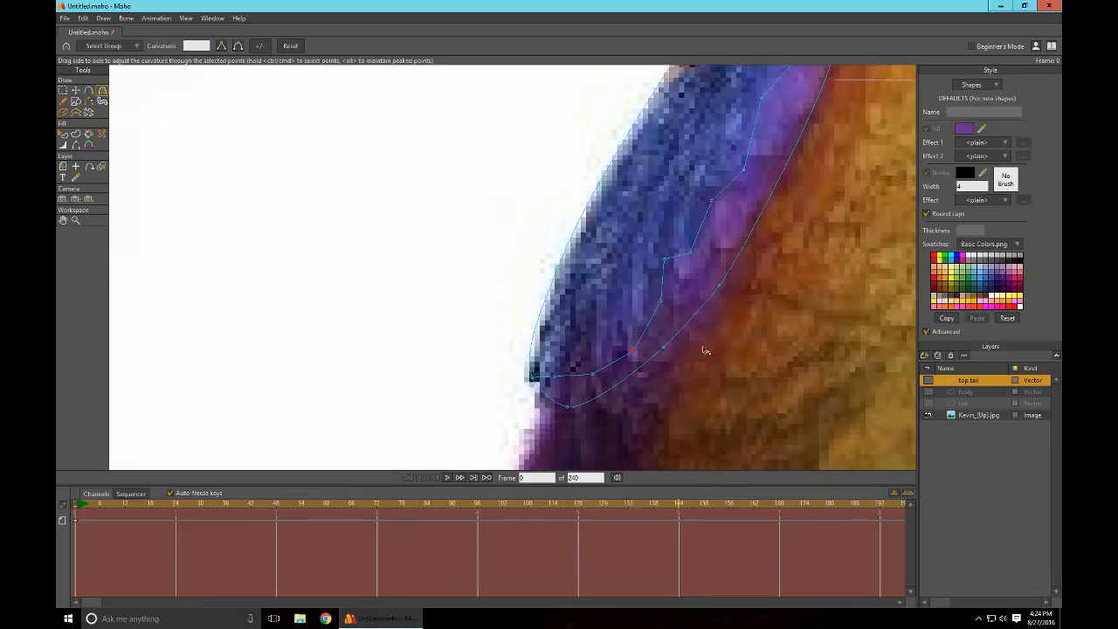
click(600, 365)
click(675, 252)
key(t)
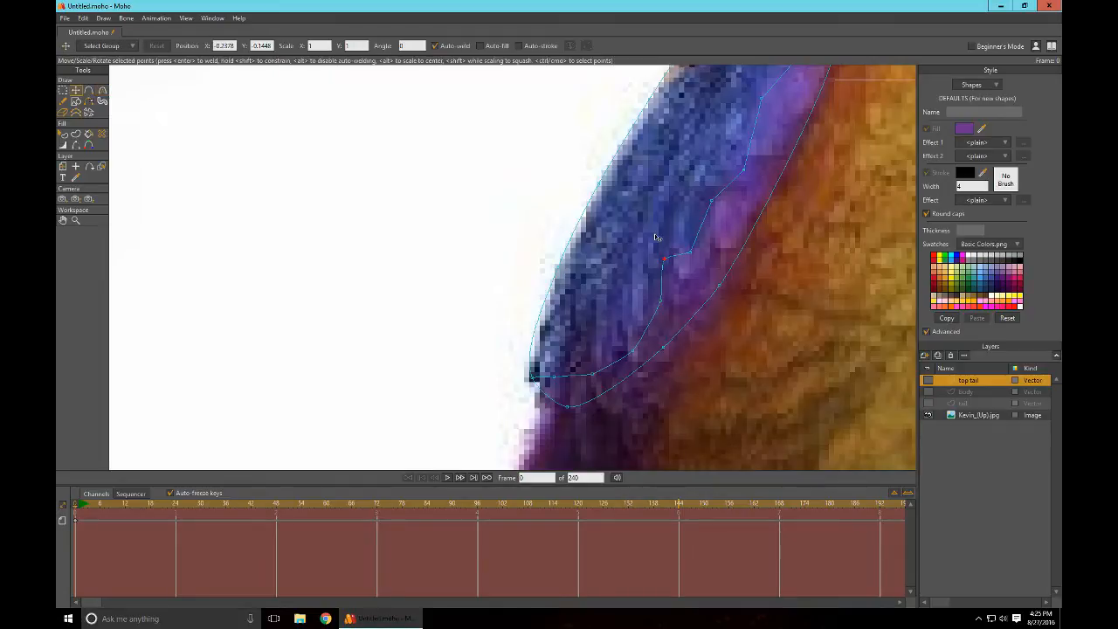
drag(655, 237, 664, 248)
Step: Smooth the curvature through the middle and upper points of the inner dividing line
key(c)
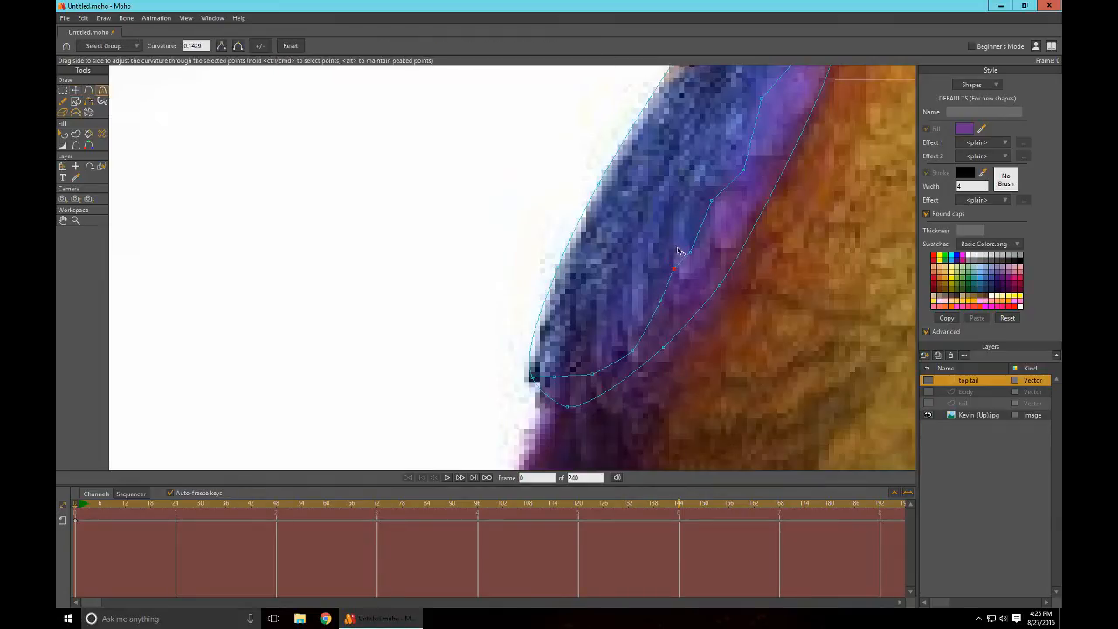
drag(883, 220, 915, 315)
click(763, 266)
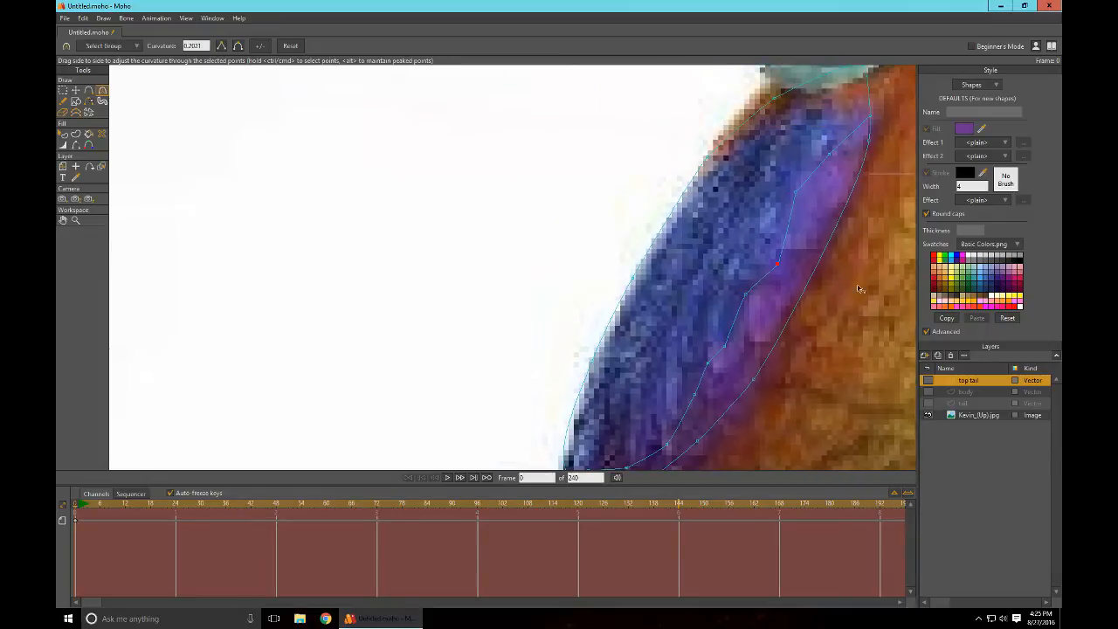
click(795, 192)
click(744, 295)
click(725, 347)
drag(808, 409, 779, 282)
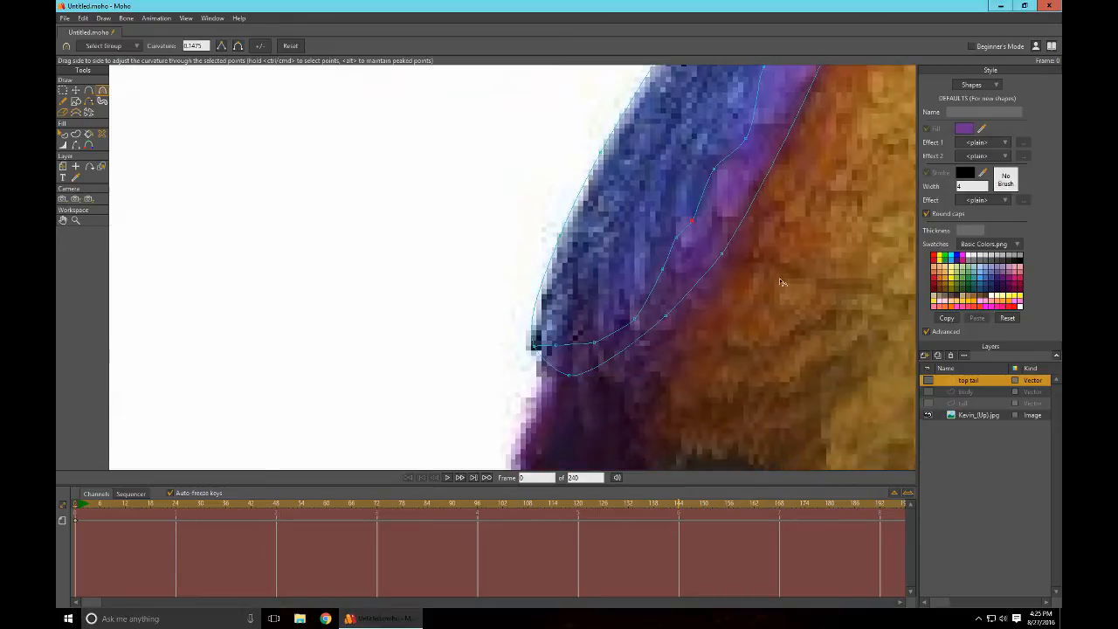
Step: Select the points enclosing the top tail's inner strip and create a purple filled and stroked shape from them
click(64, 90)
mouse_move(492, 331)
mouse_down()
mouse_move(614, 417)
mouse_move(814, 322)
mouse_move(846, 203)
mouse_move(833, 148)
mouse_move(793, 121)
mouse_move(758, 118)
mouse_move(578, 297)
mouse_move(494, 331)
mouse_up()
drag(836, 251, 729, 313)
scroll(729, 313, down, 3)
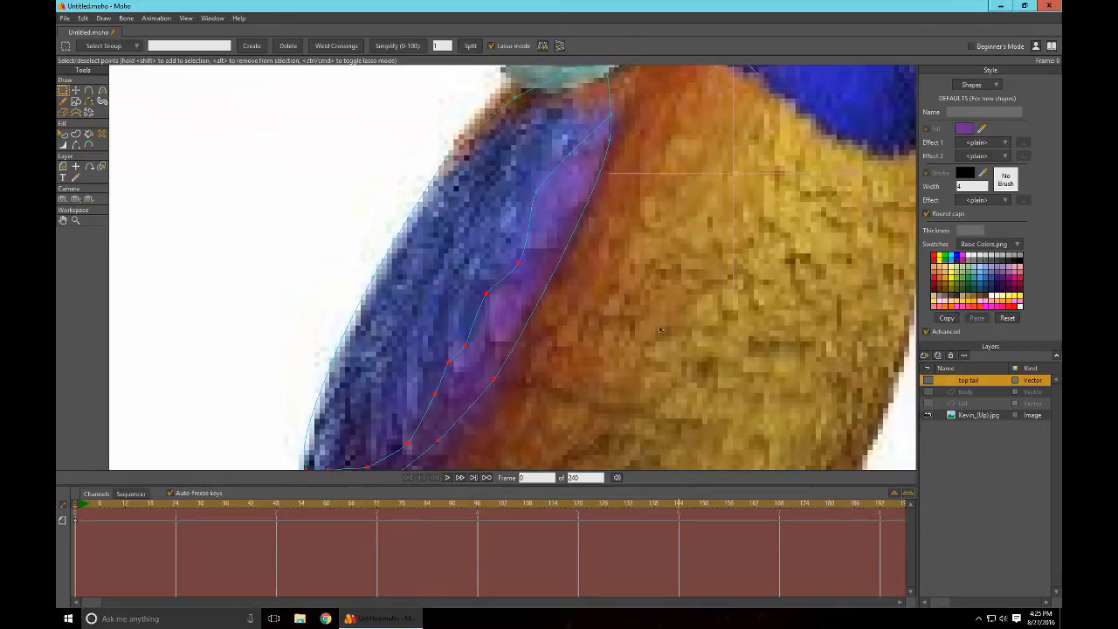
scroll(713, 204, up, 3)
mouse_move(583, 311)
mouse_down()
mouse_move(624, 195)
mouse_move(589, 168)
mouse_move(494, 255)
mouse_up()
scroll(645, 391, down, 3)
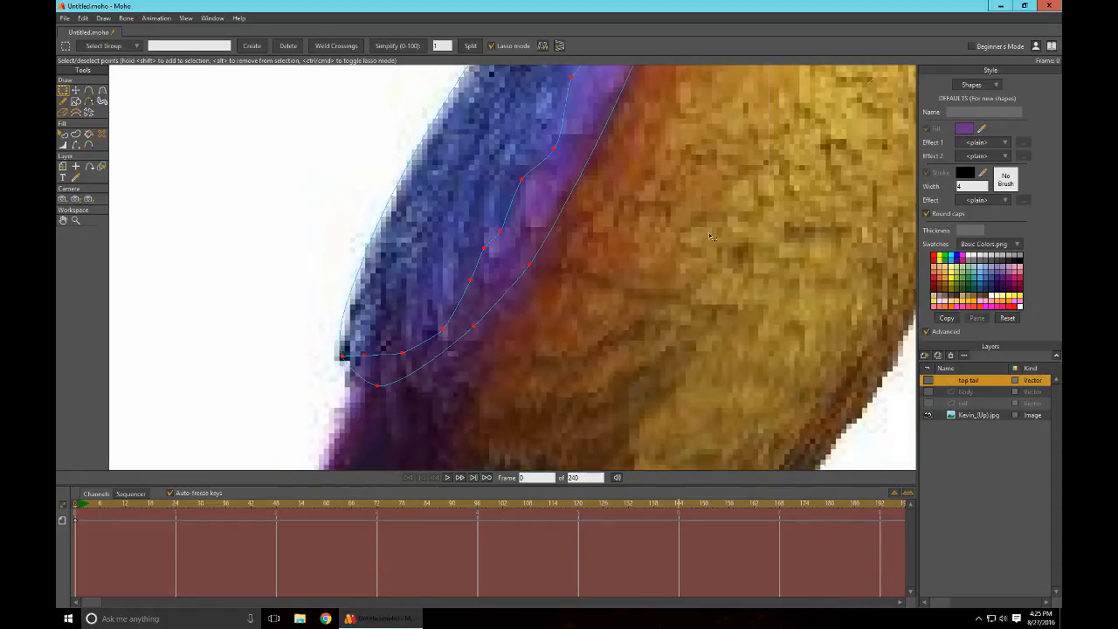
scroll(728, 249, up, 3)
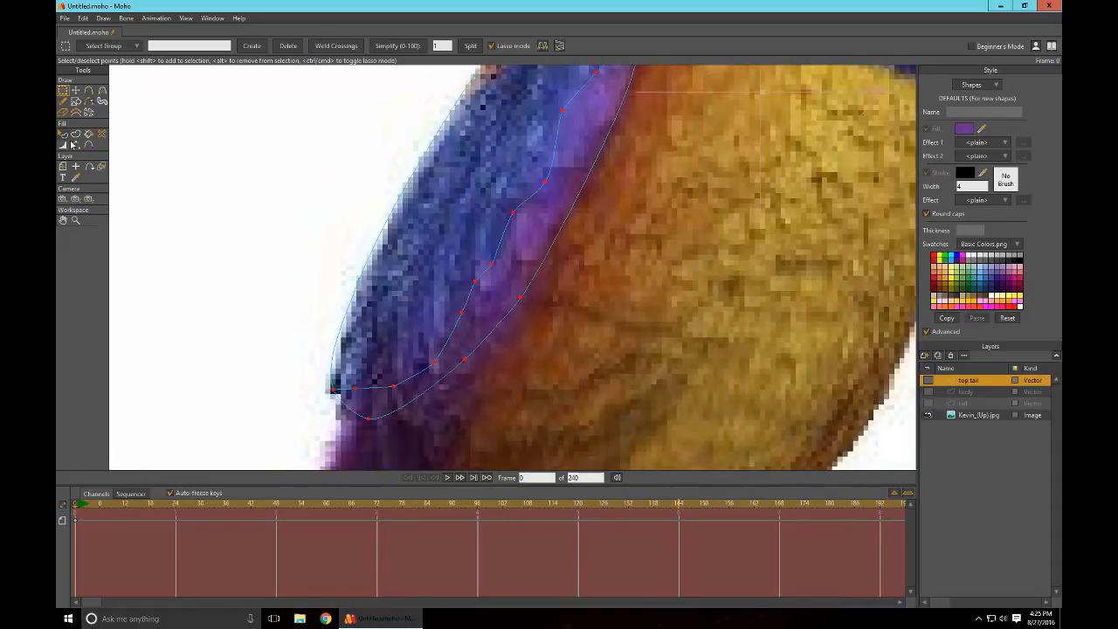
click(76, 134)
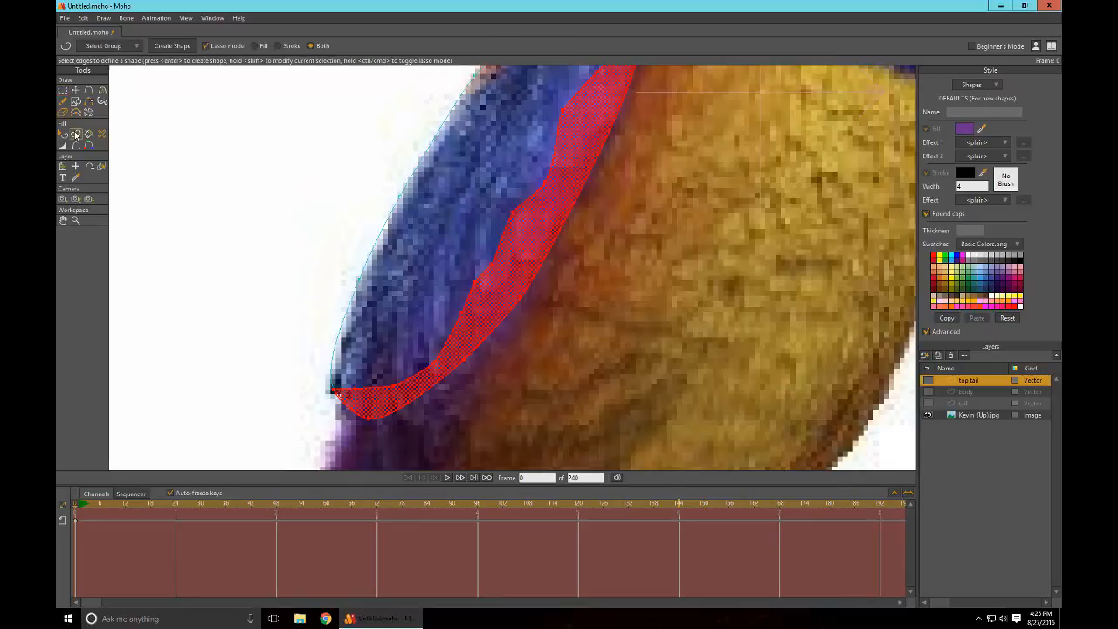
click(172, 46)
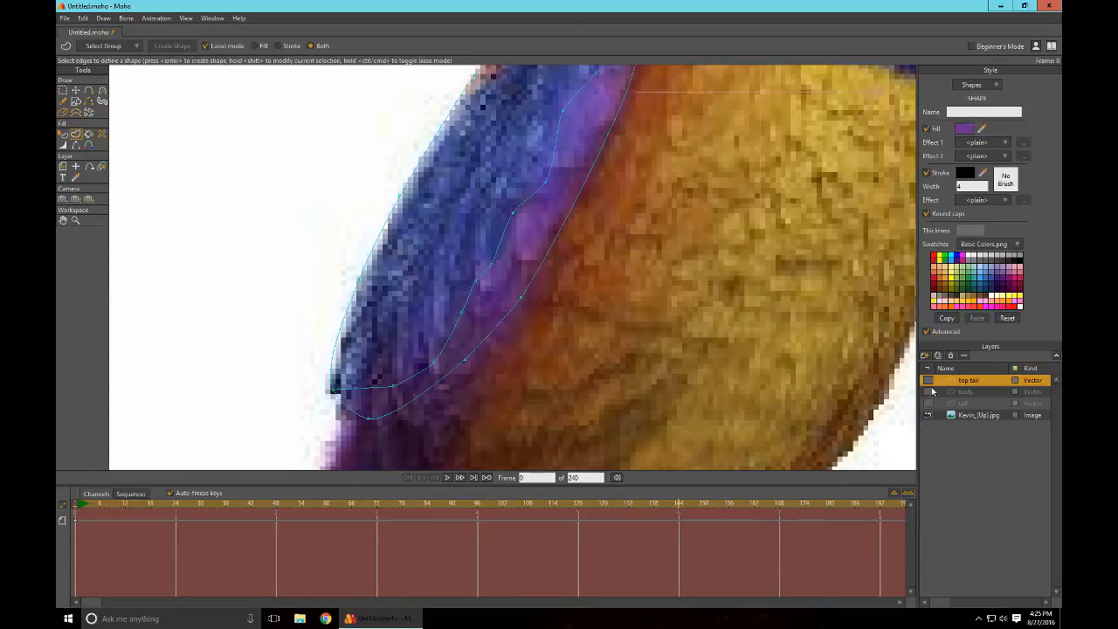
Step: Show and hide the top tail layer to compare the divided shape with the reference feathers
click(928, 381)
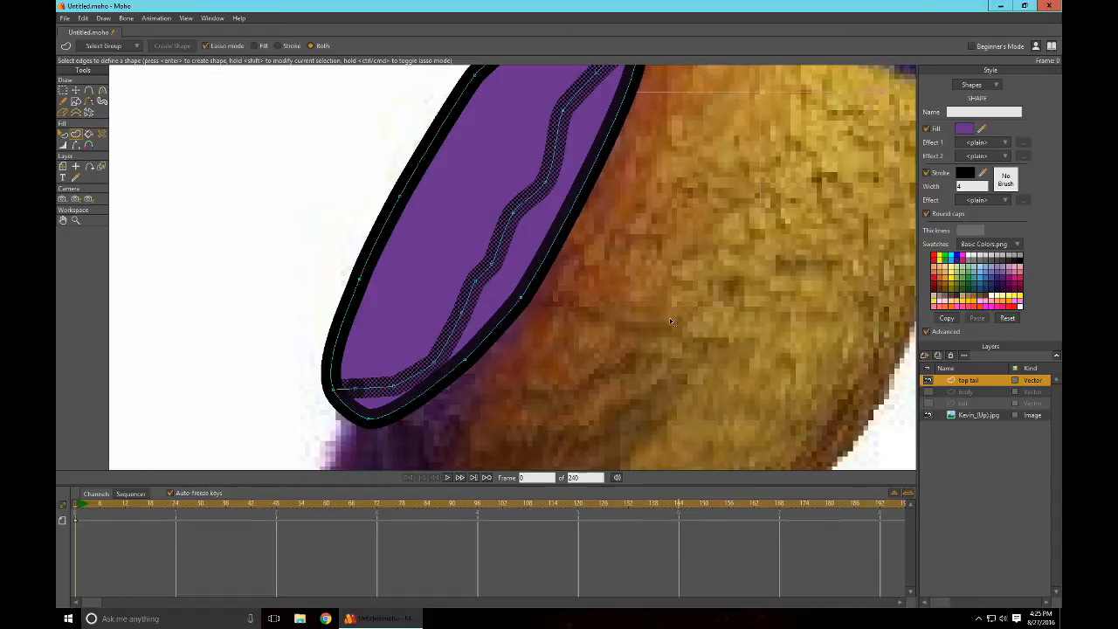
drag(671, 321, 689, 382)
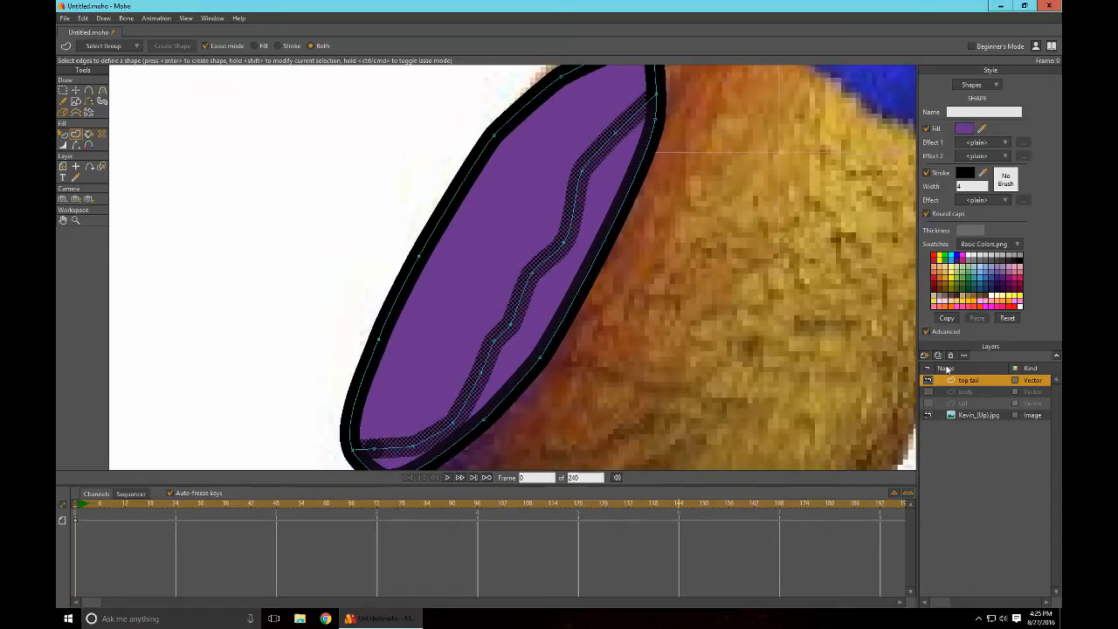
click(928, 381)
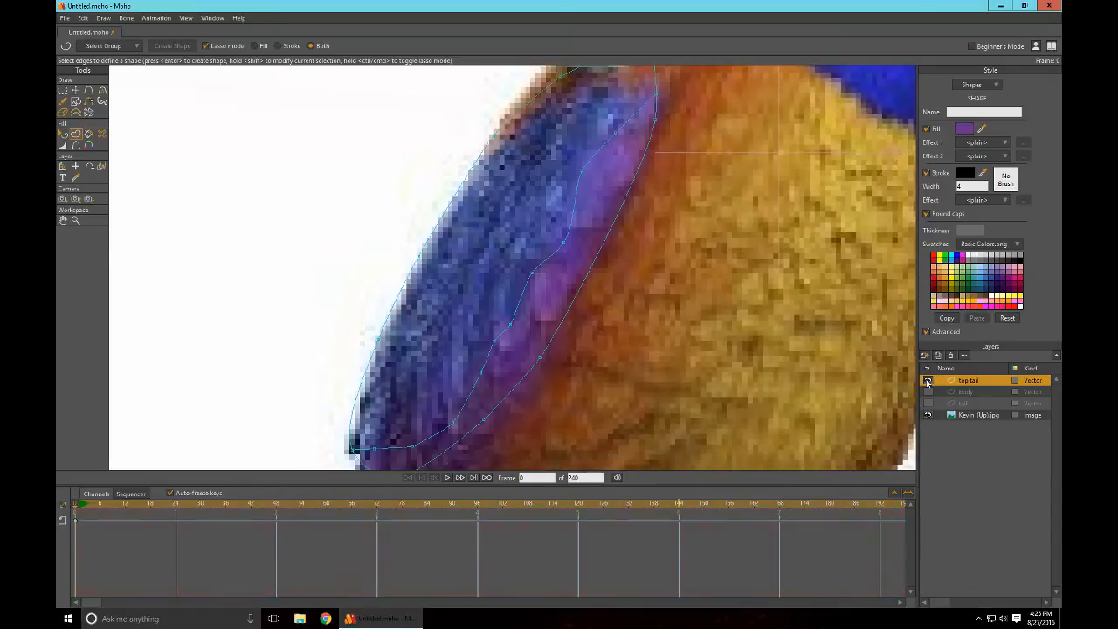
click(928, 381)
click(928, 381)
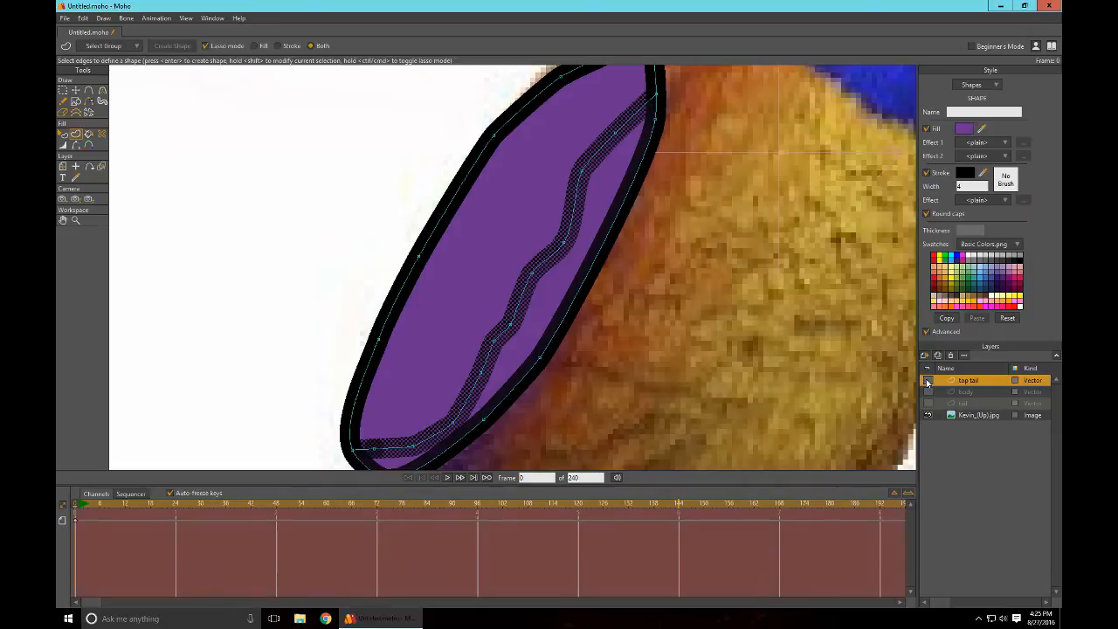
Step: Select the points around the top tail's outer feather area and create a filled shape in a blue sampled from the feathers
scroll(661, 302, up, 3)
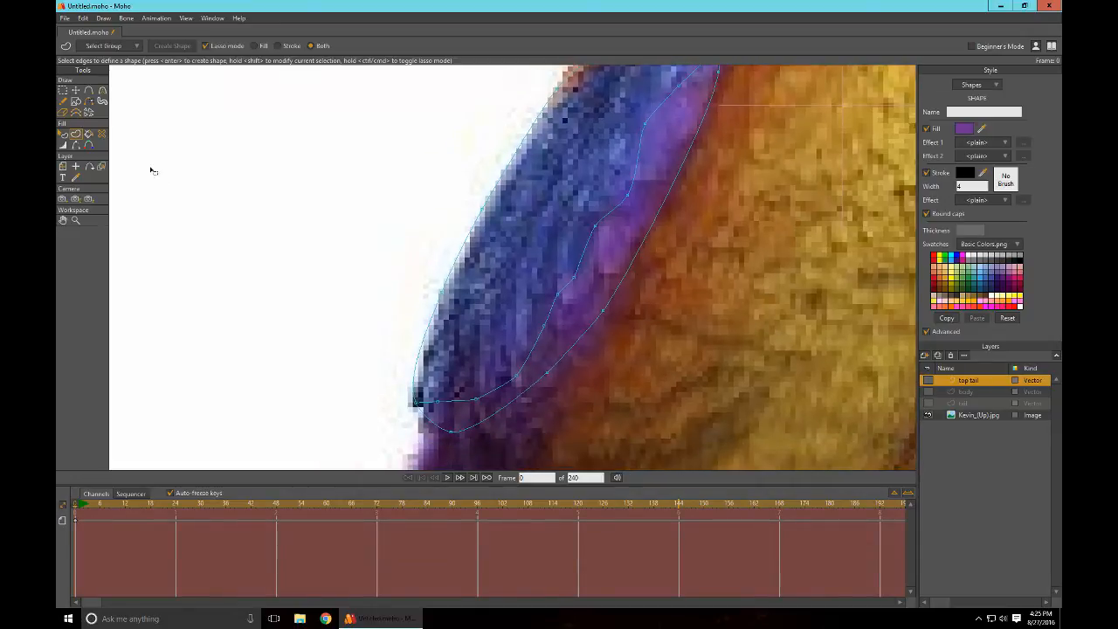
scroll(350, 282, down, 3)
scroll(608, 414, up, 3)
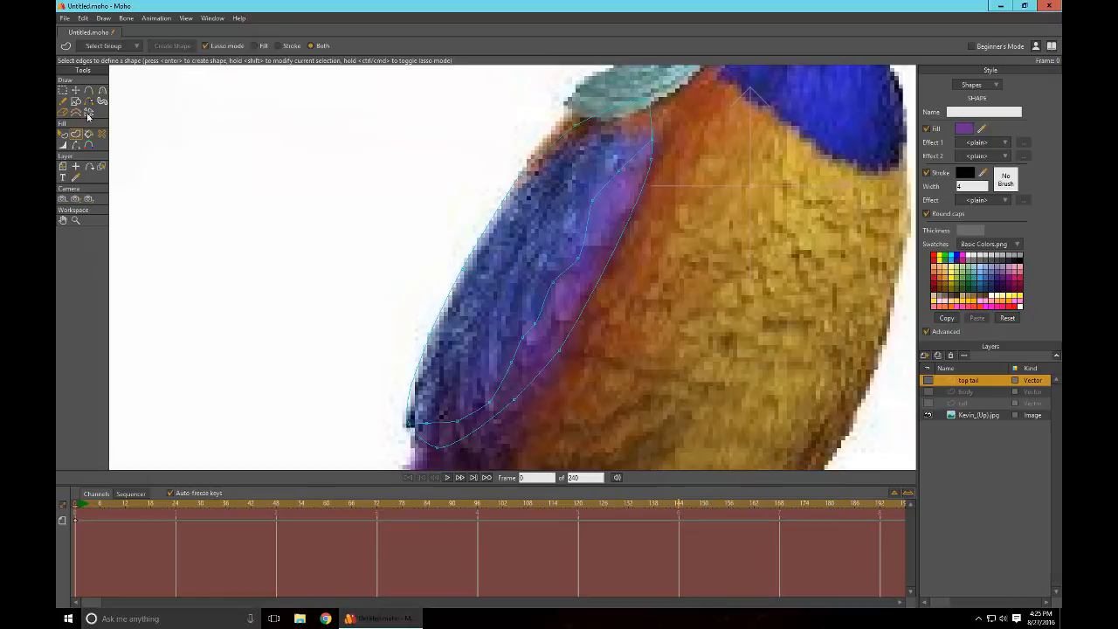
click(63, 90)
drag(378, 446, 420, 441)
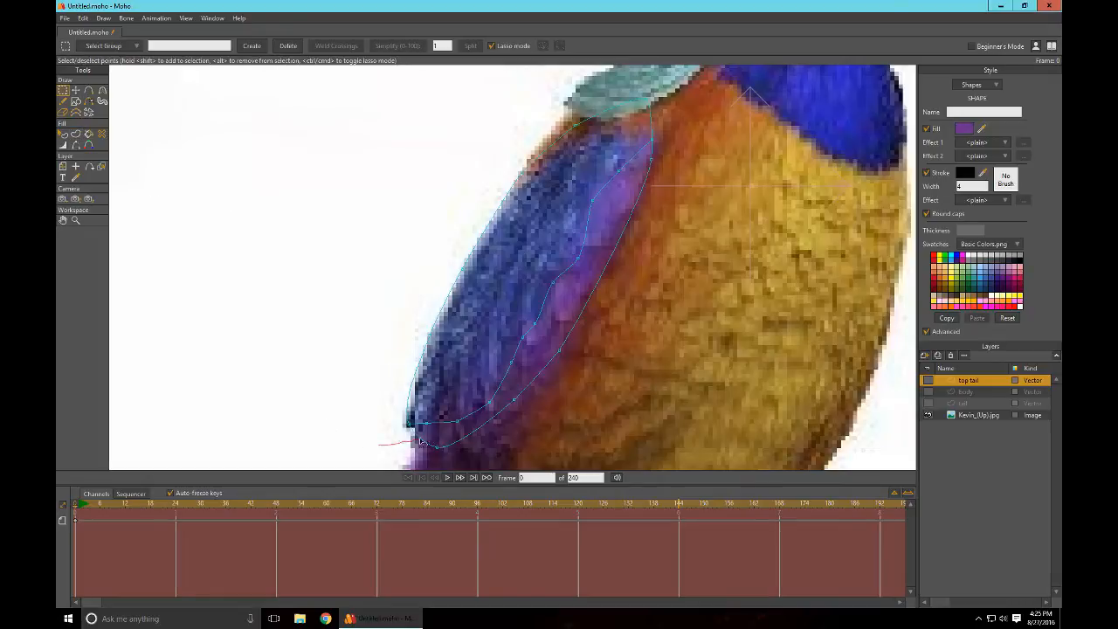
mouse_move(500, 431)
mouse_down()
mouse_move(506, 399)
mouse_move(559, 329)
mouse_up()
mouse_move(600, 236)
mouse_down()
mouse_move(639, 154)
mouse_move(659, 151)
mouse_move(670, 123)
mouse_move(663, 90)
mouse_move(579, 92)
mouse_move(460, 149)
mouse_move(344, 297)
mouse_move(336, 408)
mouse_move(375, 432)
mouse_up()
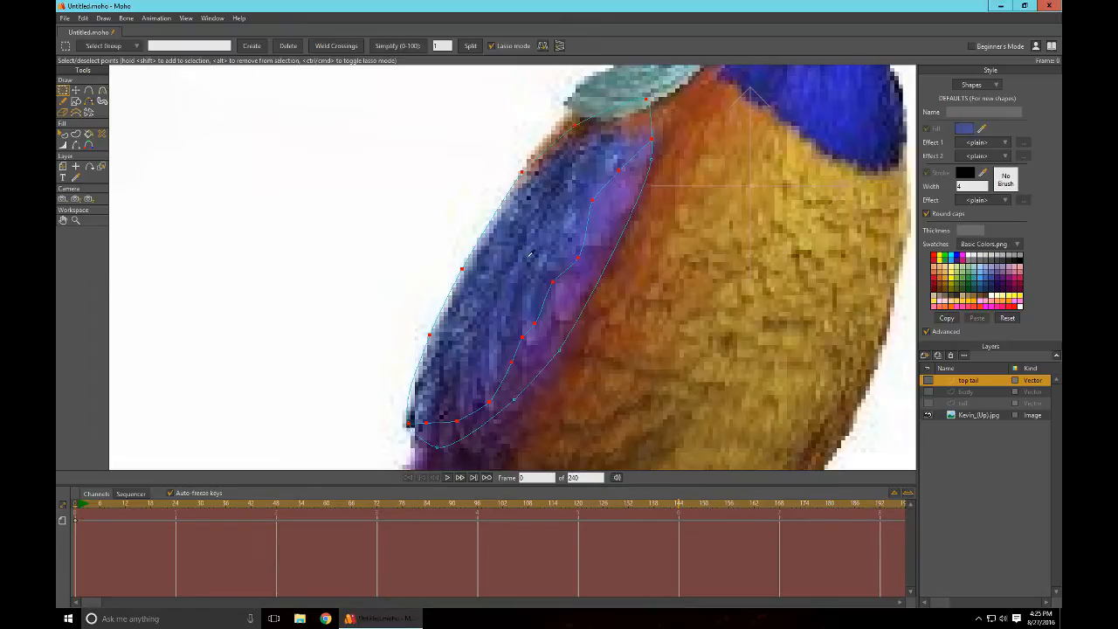
click(77, 134)
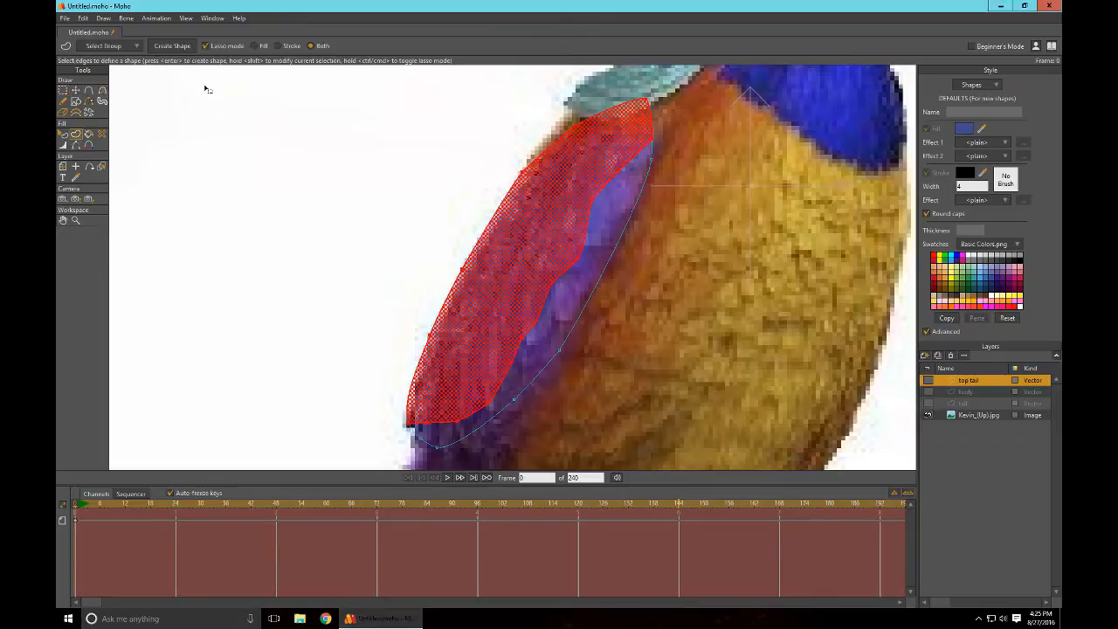
click(172, 48)
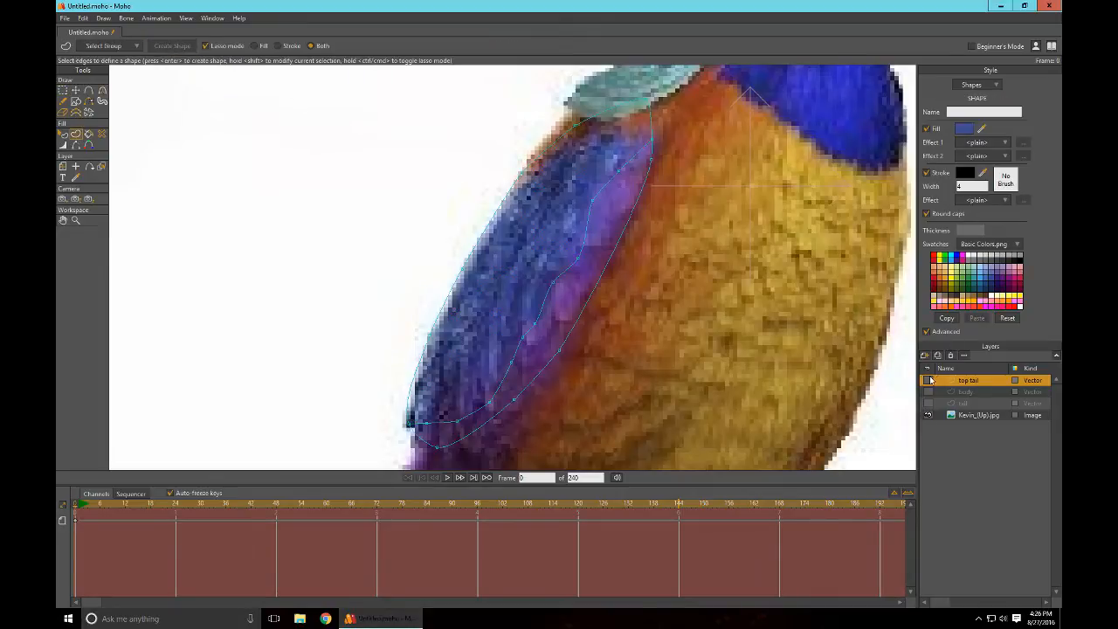
Step: Show the top tail layer and refill its outer feather area with a brighter blue using Paint Bucket
click(928, 381)
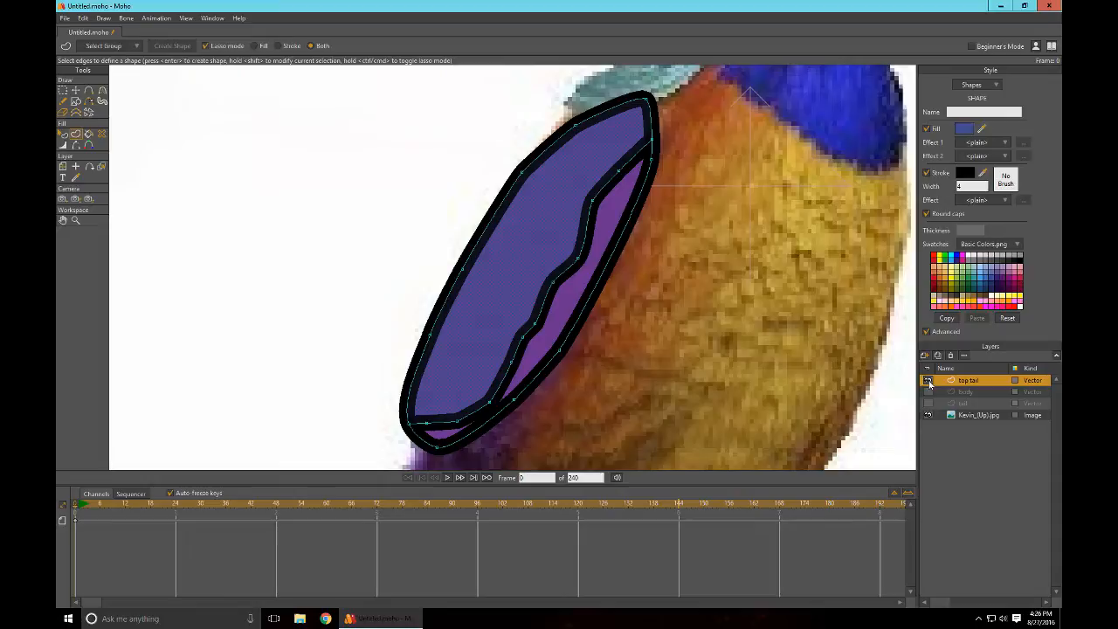
click(724, 318)
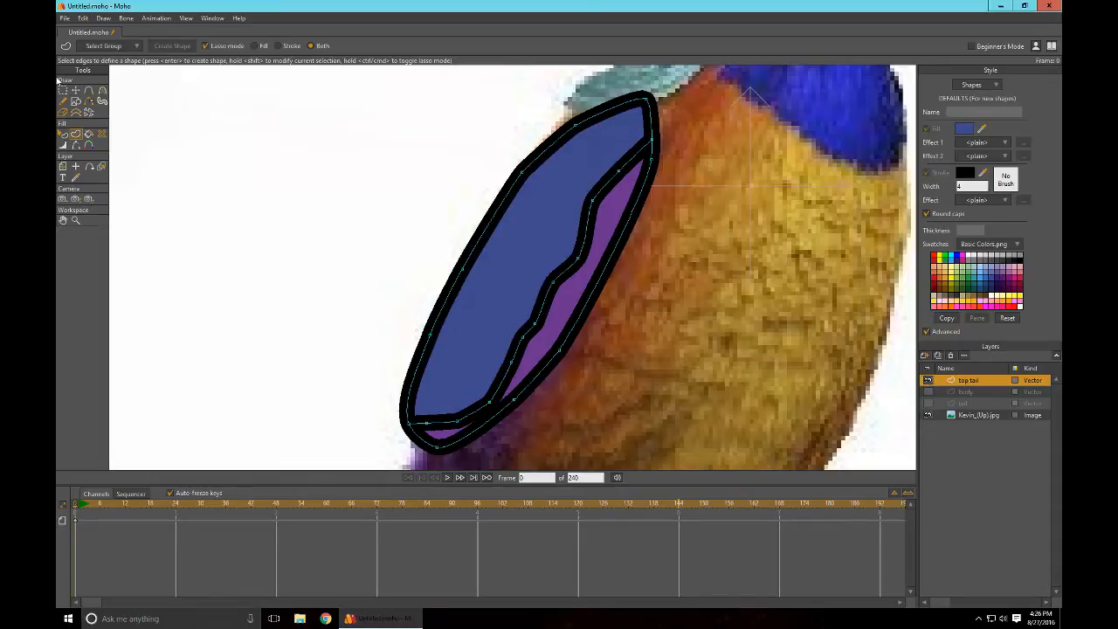
click(864, 125)
click(88, 135)
click(502, 276)
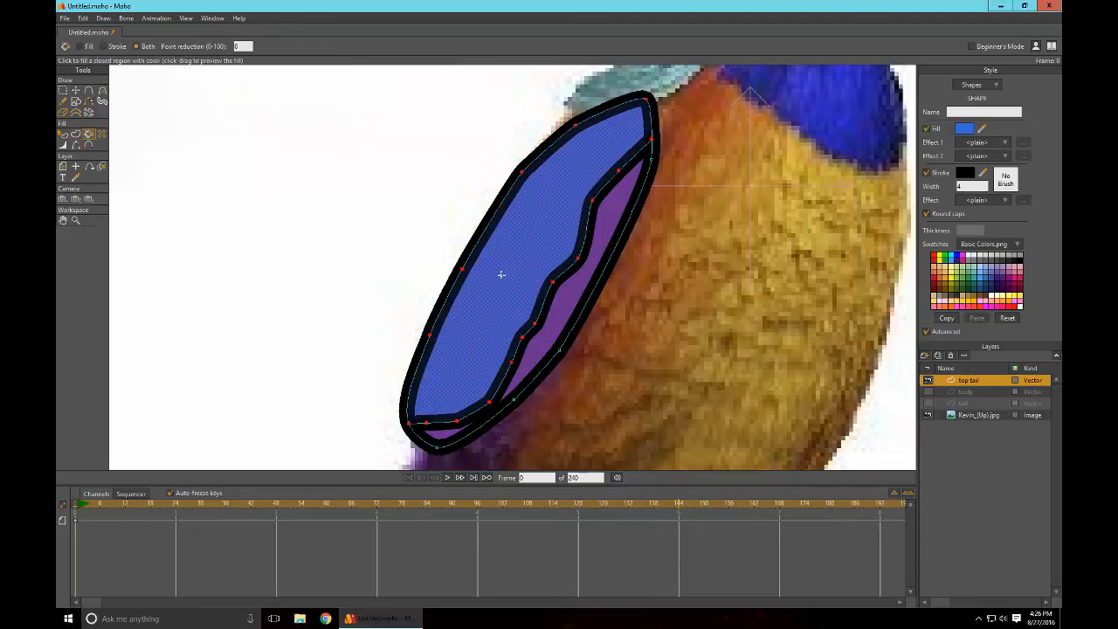
click(750, 349)
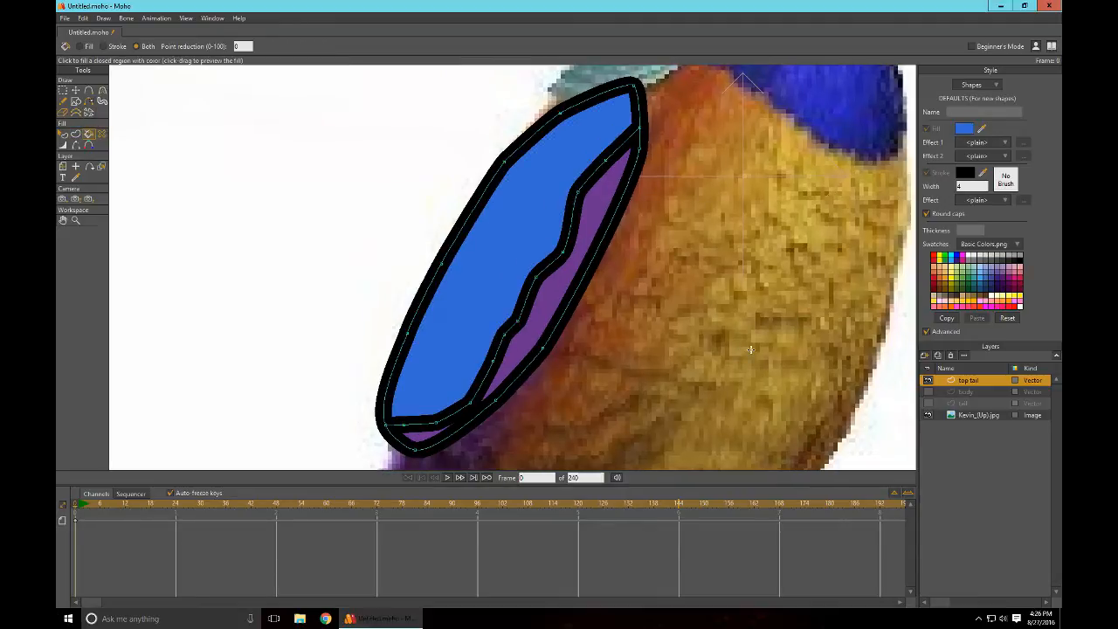
Step: Show the tail and body layers and toggle the body to compare the artwork with the reference
scroll(750, 349, down, 3)
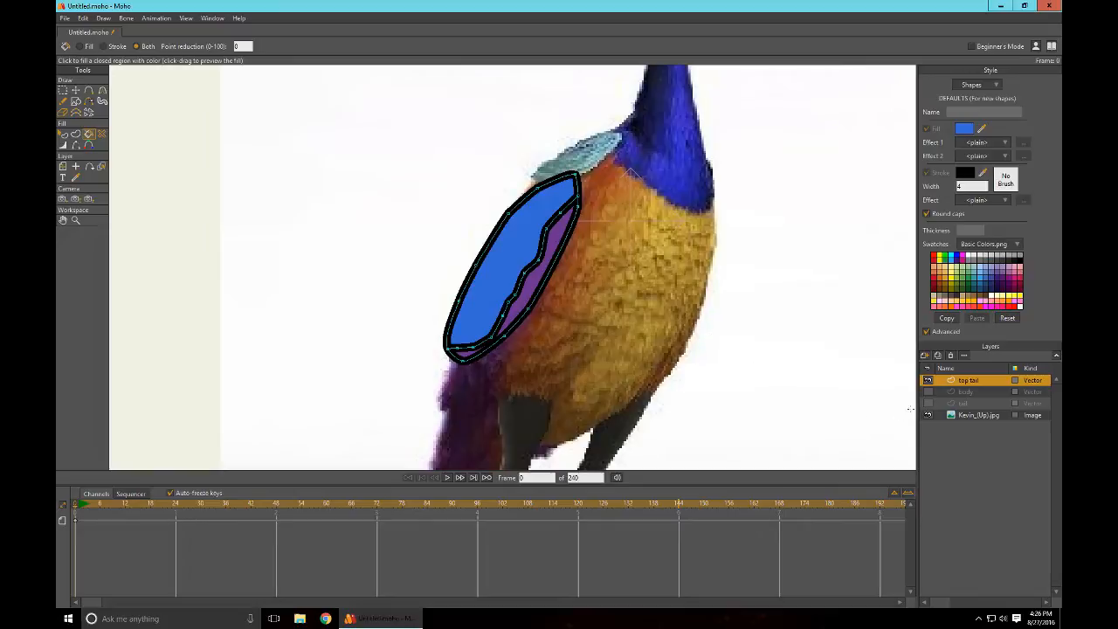
click(927, 405)
click(928, 392)
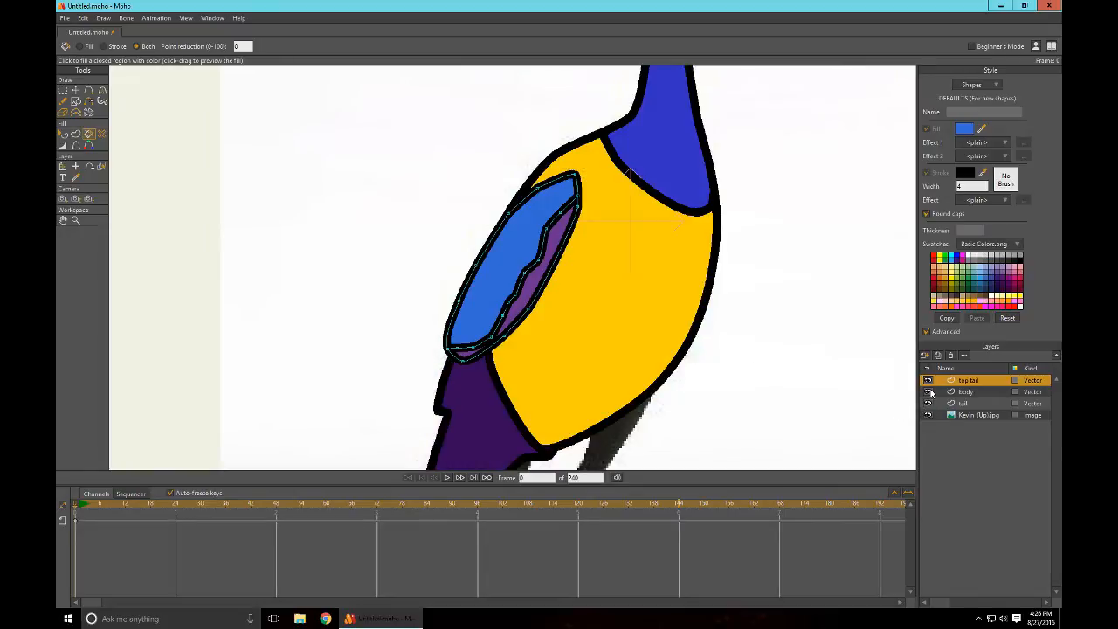
click(928, 392)
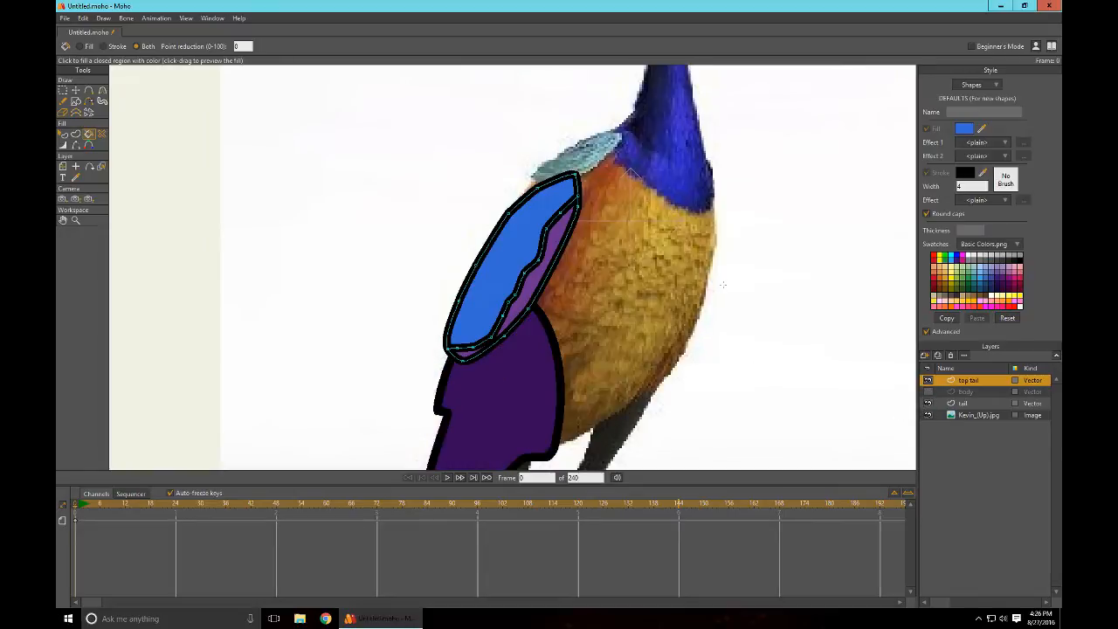
click(929, 392)
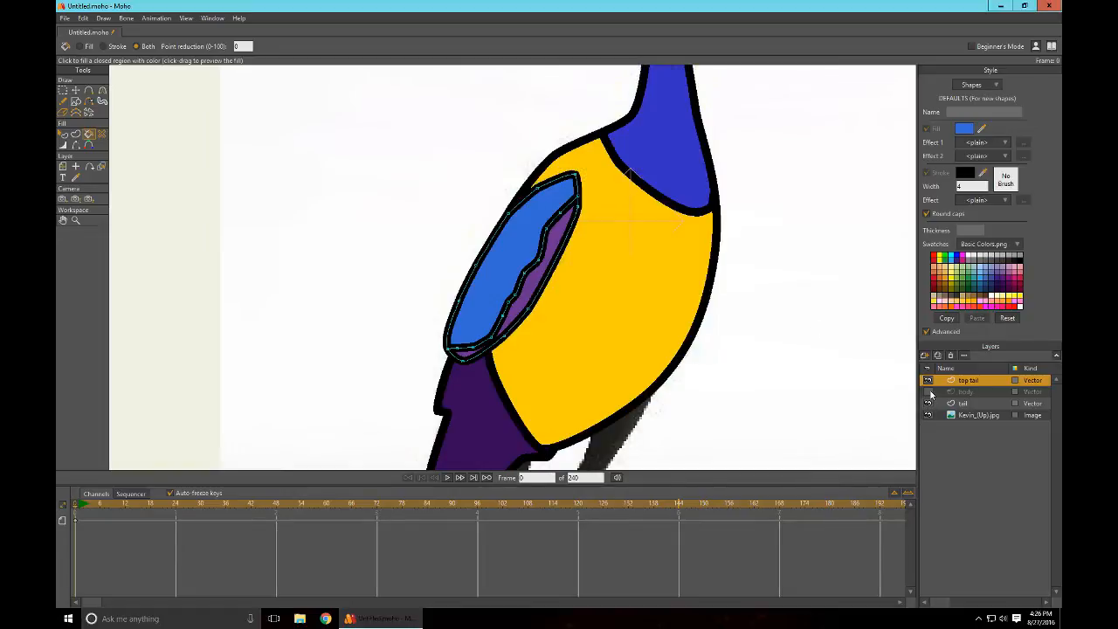
Step: Render a preview of the current frame to check the whole bird, and close it
scroll(744, 317, down, 3)
key(ctrl+r)
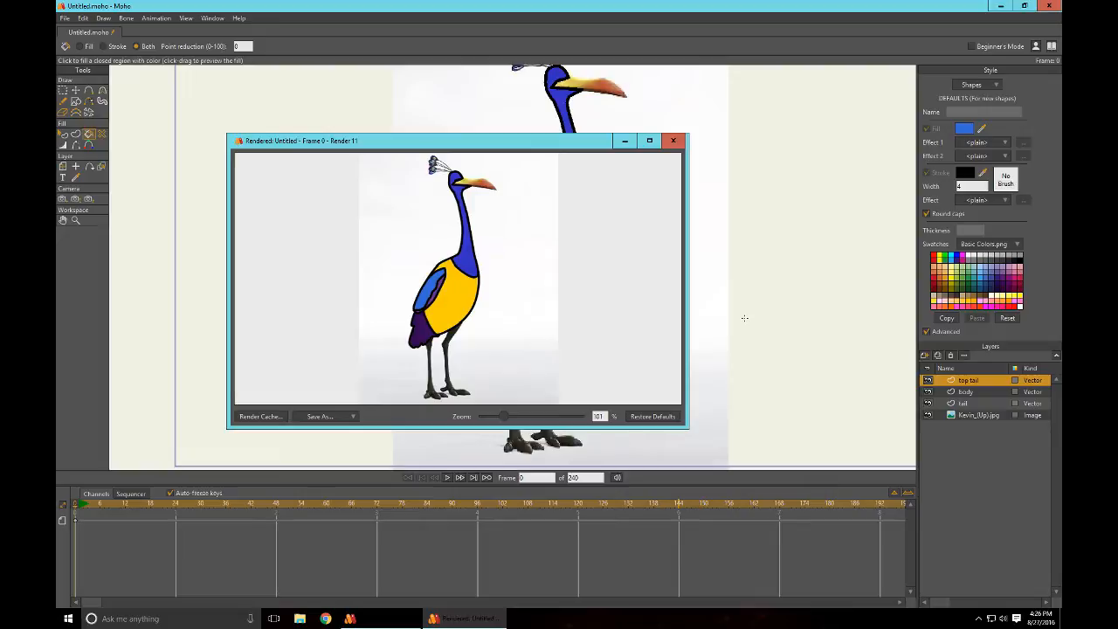
click(673, 141)
Step: Hide the tail, body and top tail layers so only the reference image shows
scroll(692, 295, up, 3)
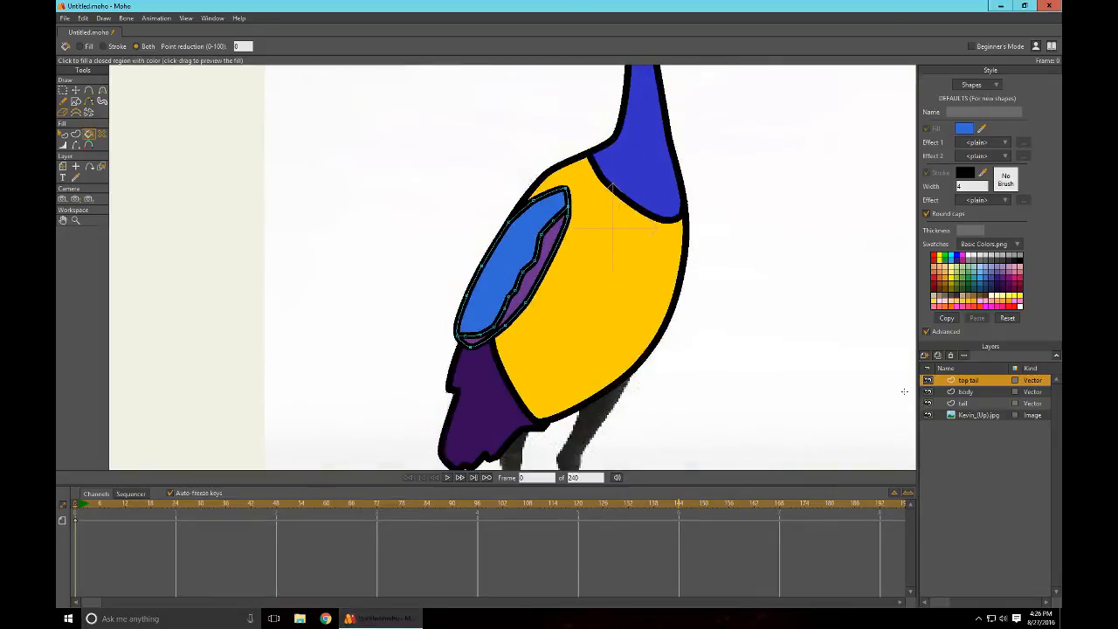
click(928, 404)
click(929, 391)
click(928, 380)
Step: Add a new vector layer above the top tail layer and name it "right leg"
scroll(667, 282, up, 2)
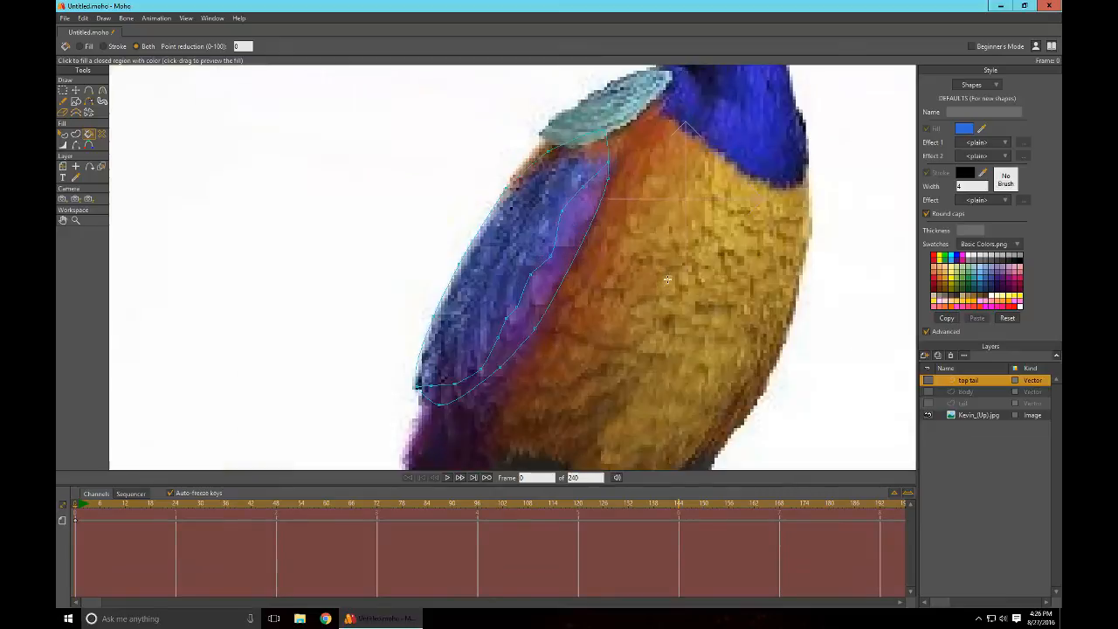
drag(676, 248, 612, 321)
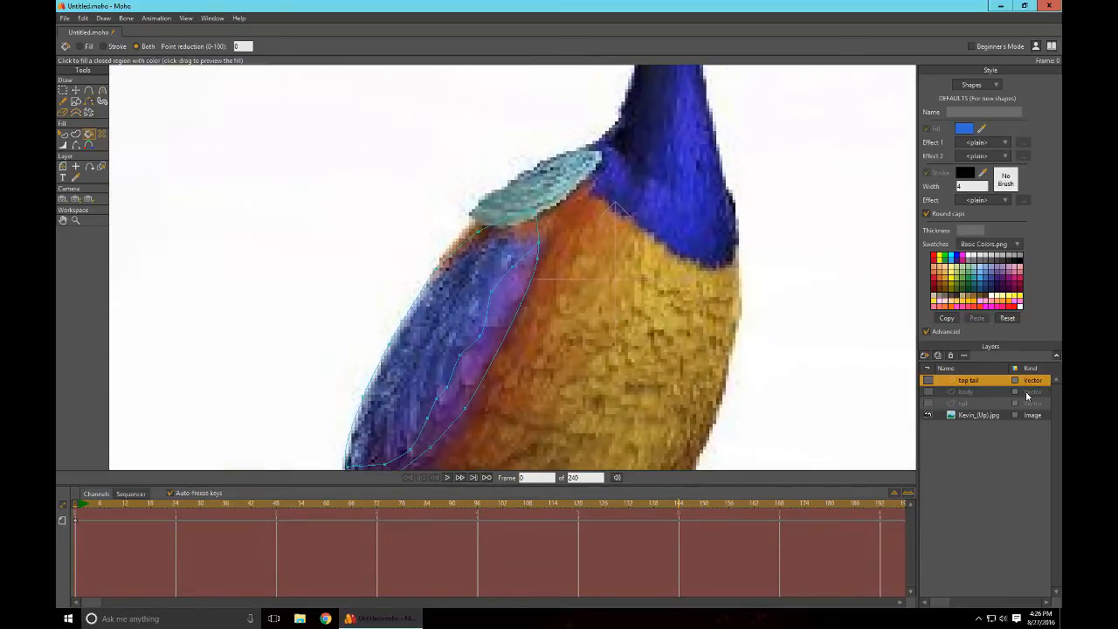
click(924, 355)
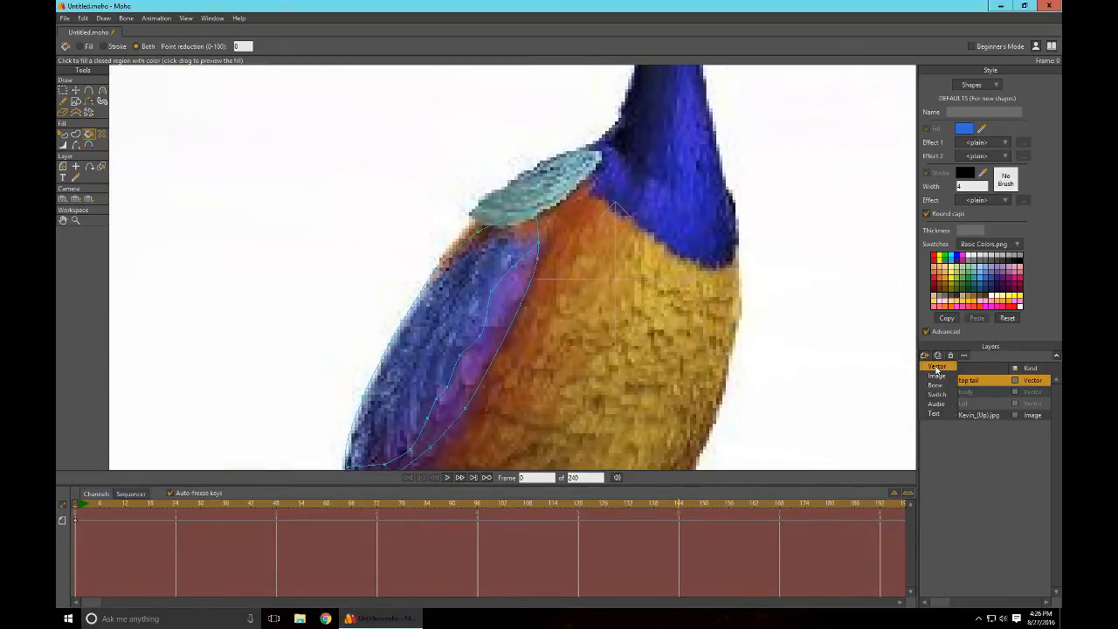
click(936, 367)
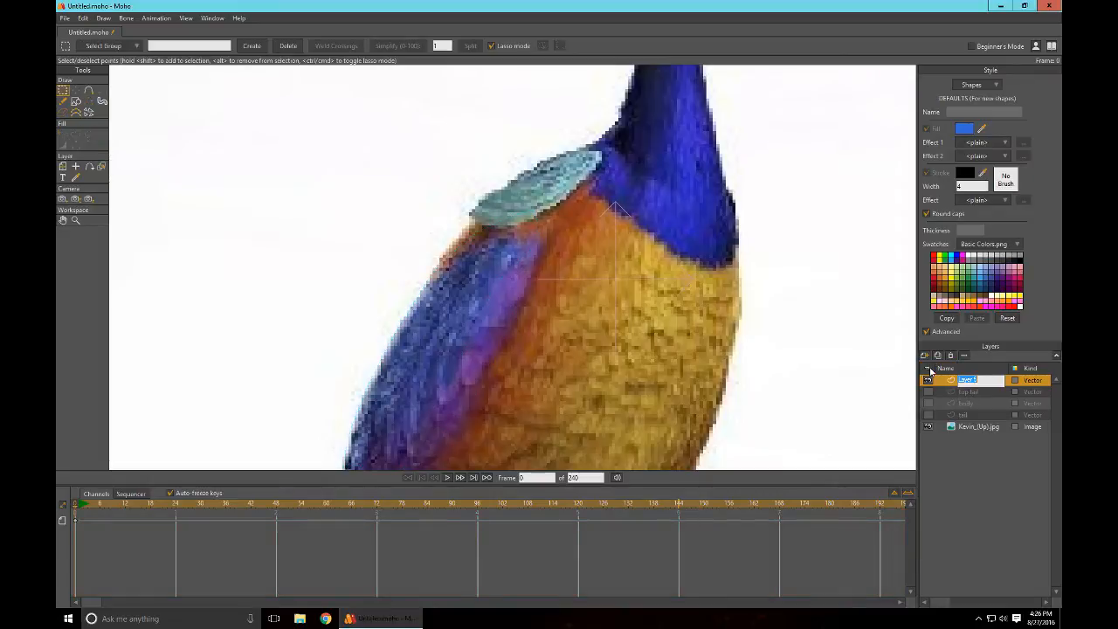
scroll(798, 364, down, 5)
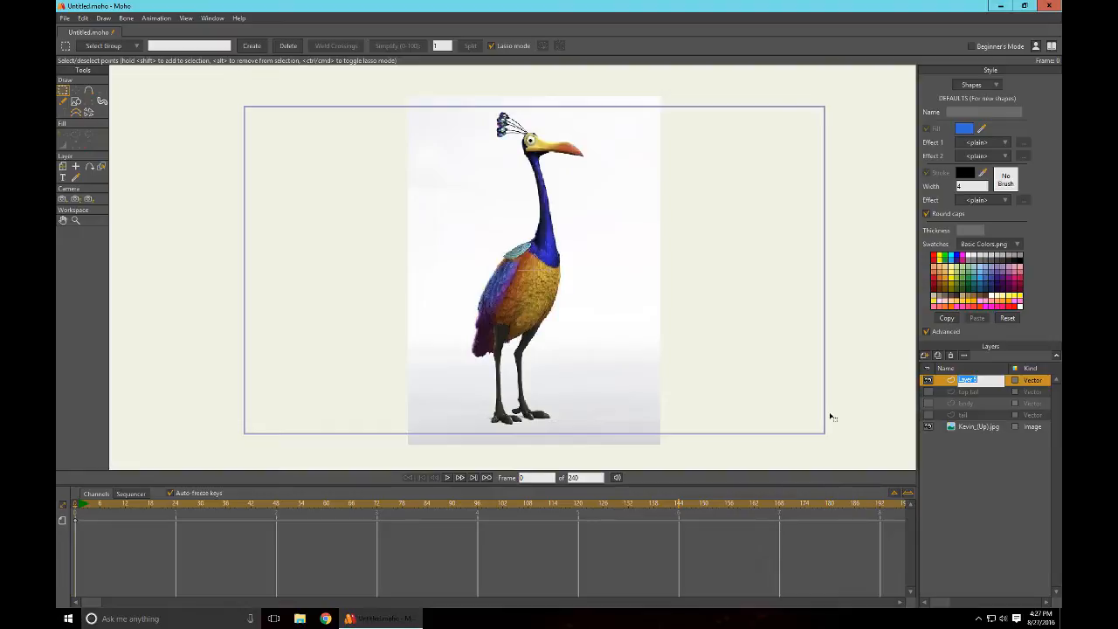
text(leg)
key(Return)
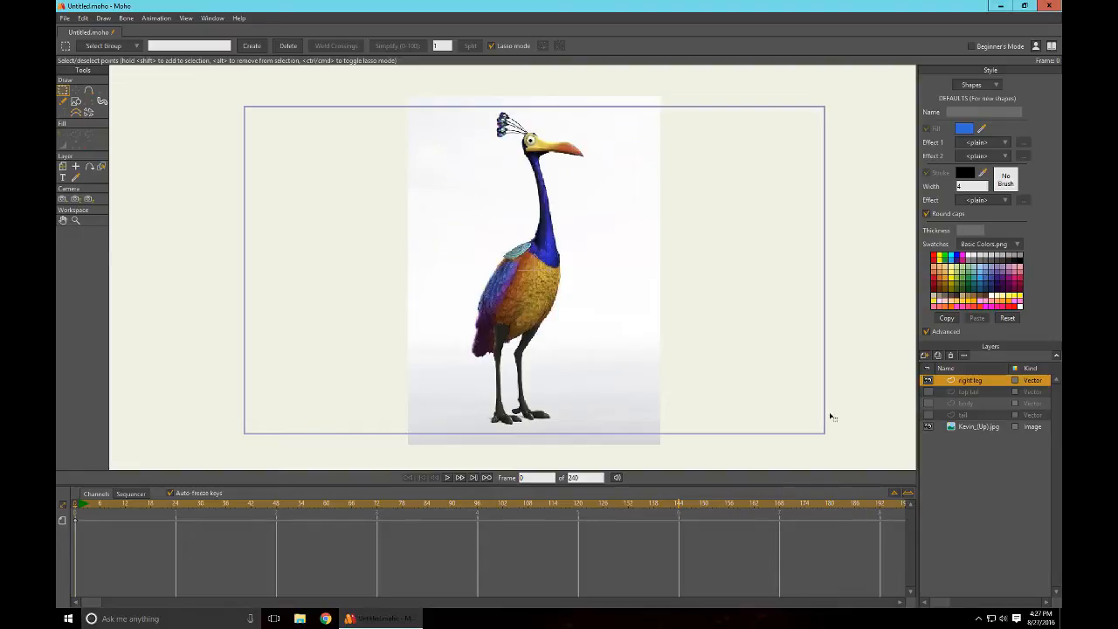
Step: Duplicate the right leg layer as "left leg" and place the copy between the body and tail layers
click(936, 356)
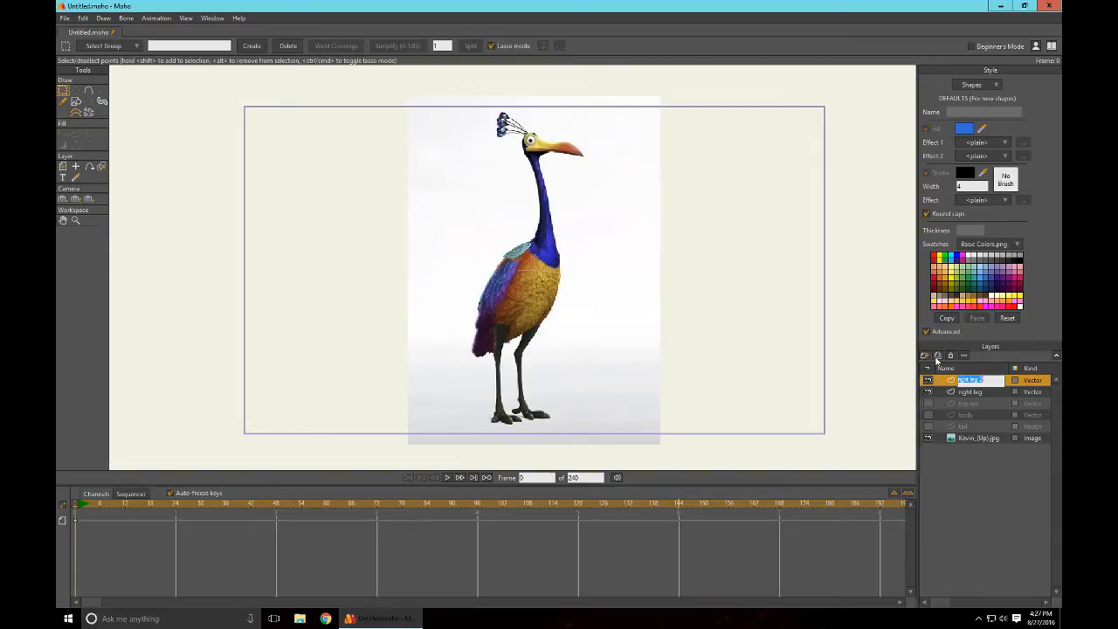
text(left leg)
key(Return)
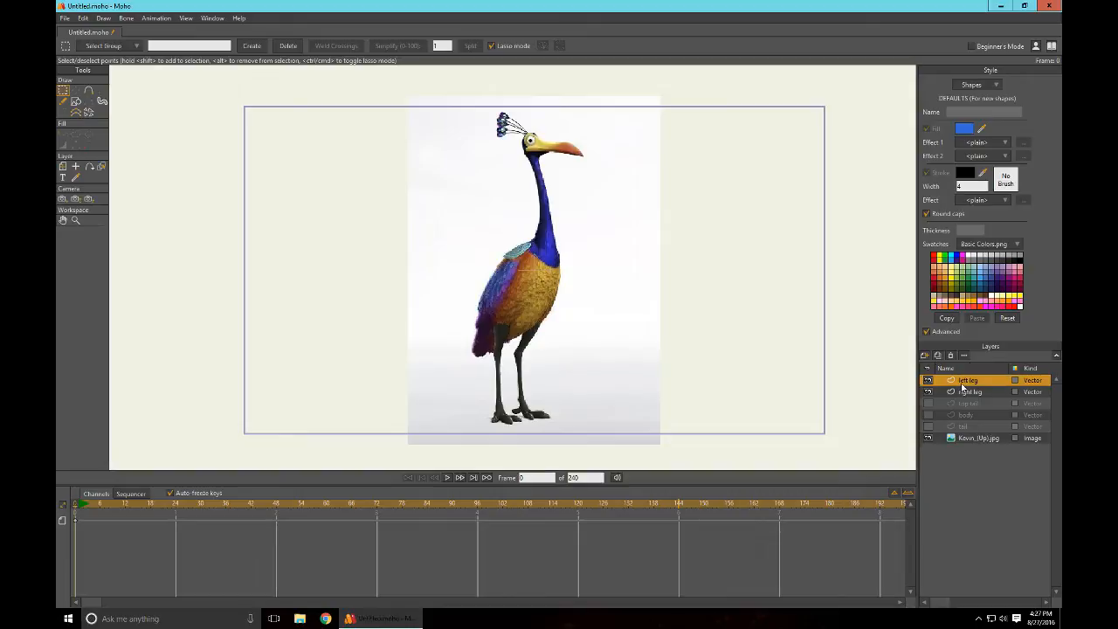
drag(964, 384, 968, 426)
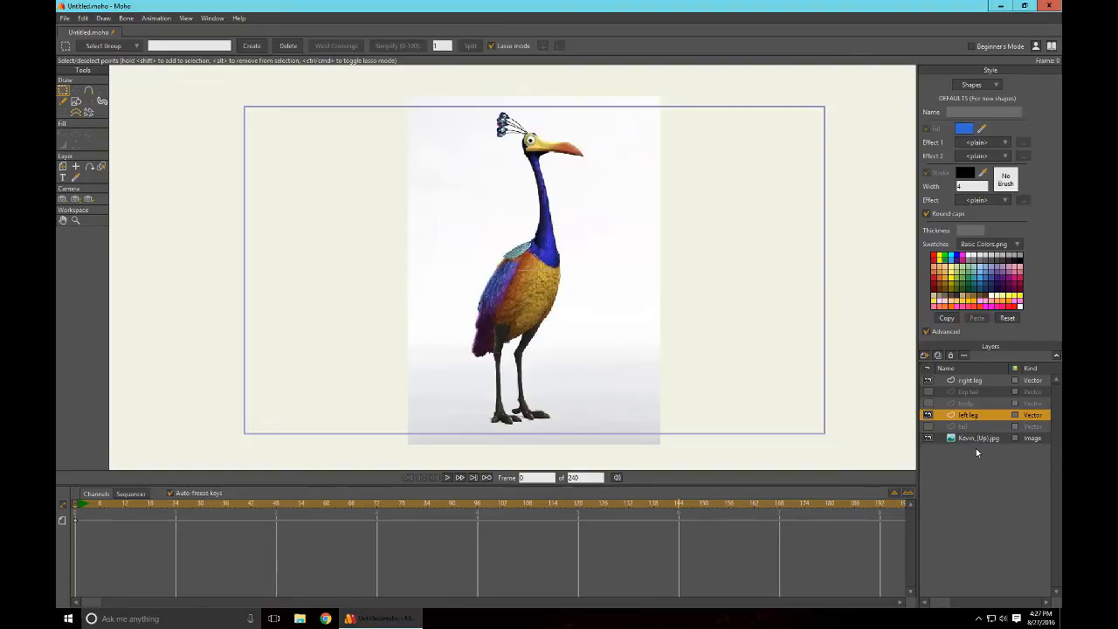
click(977, 390)
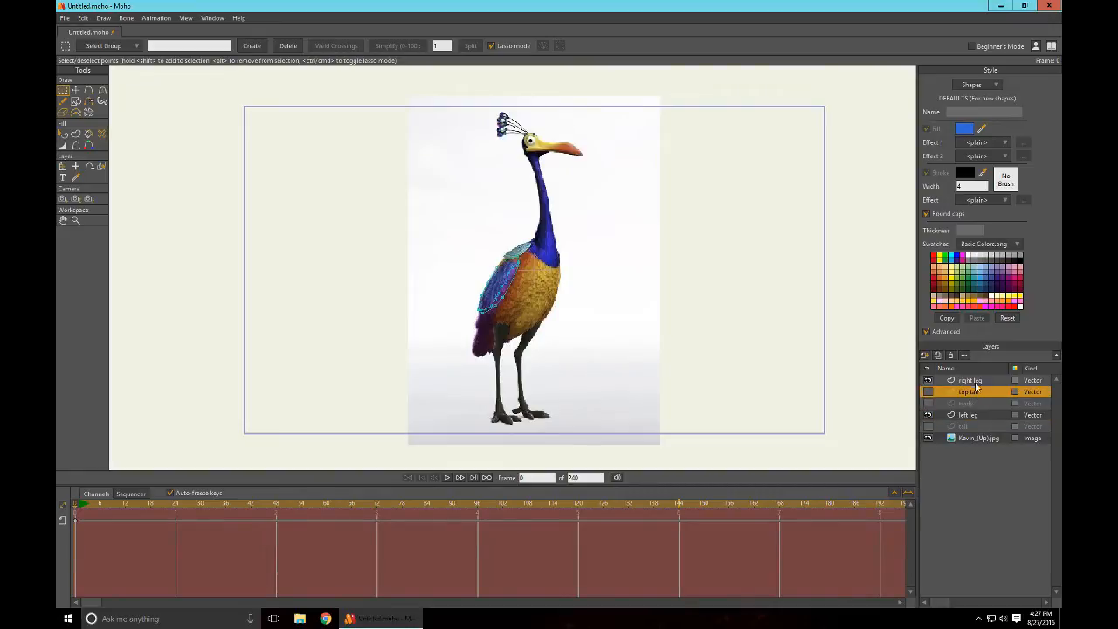
Step: Move the right leg layer between the top tail and body layers, and make the left leg layer active
drag(975, 381, 985, 403)
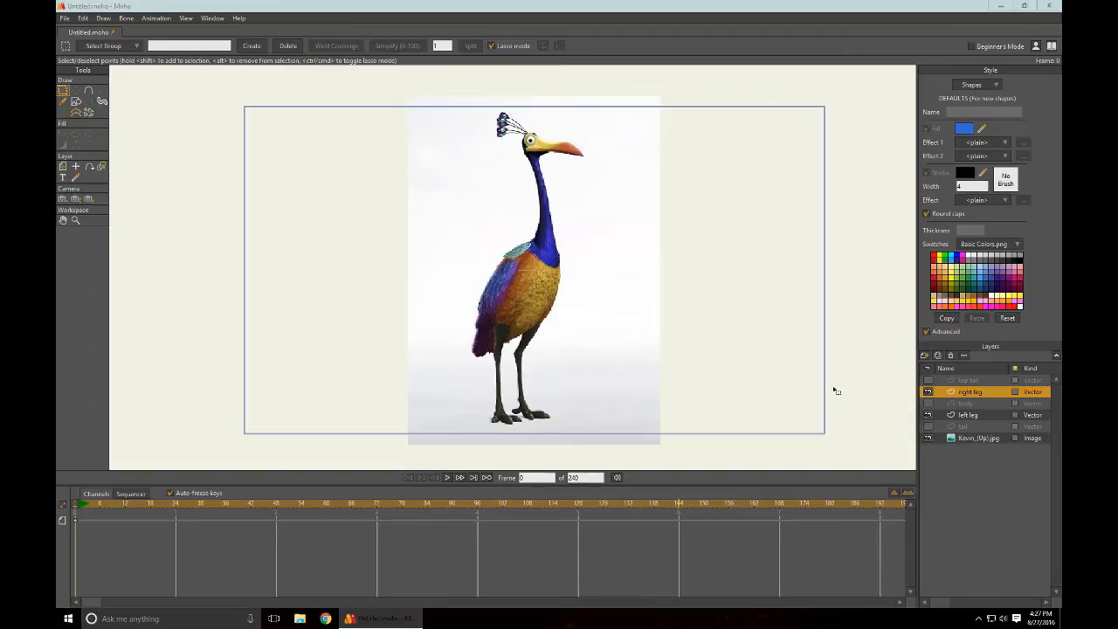
click(972, 415)
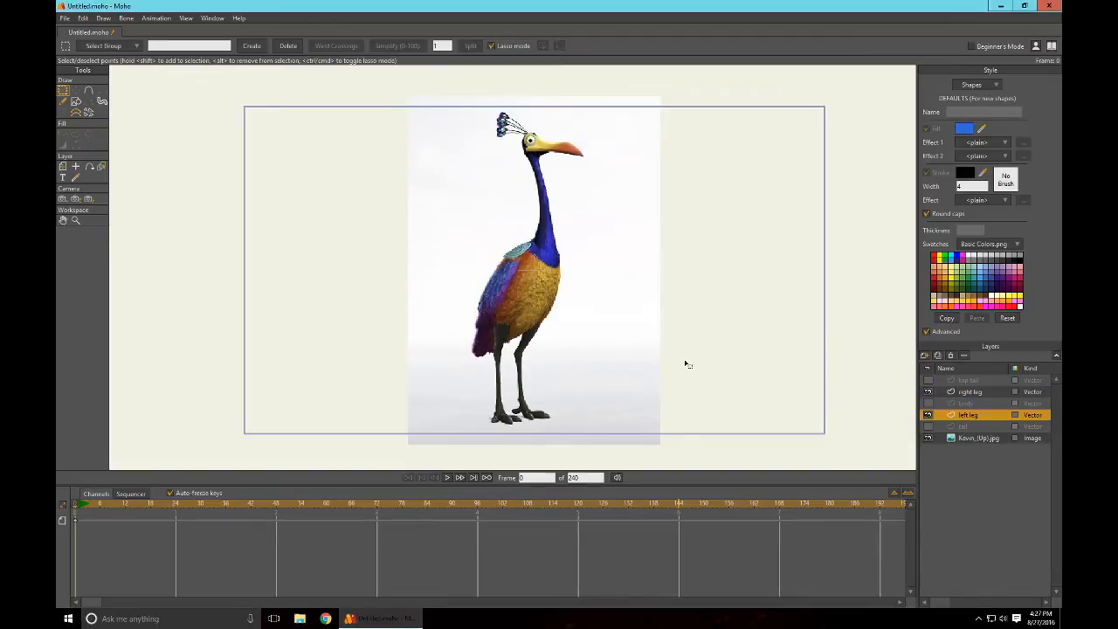
Step: Set the default fill colour for new shapes by sampling the dark brown of the bird's left leg in the reference image
scroll(684, 361, up, 4)
drag(704, 383, 597, 178)
scroll(546, 251, up, 2)
drag(577, 262, 696, 274)
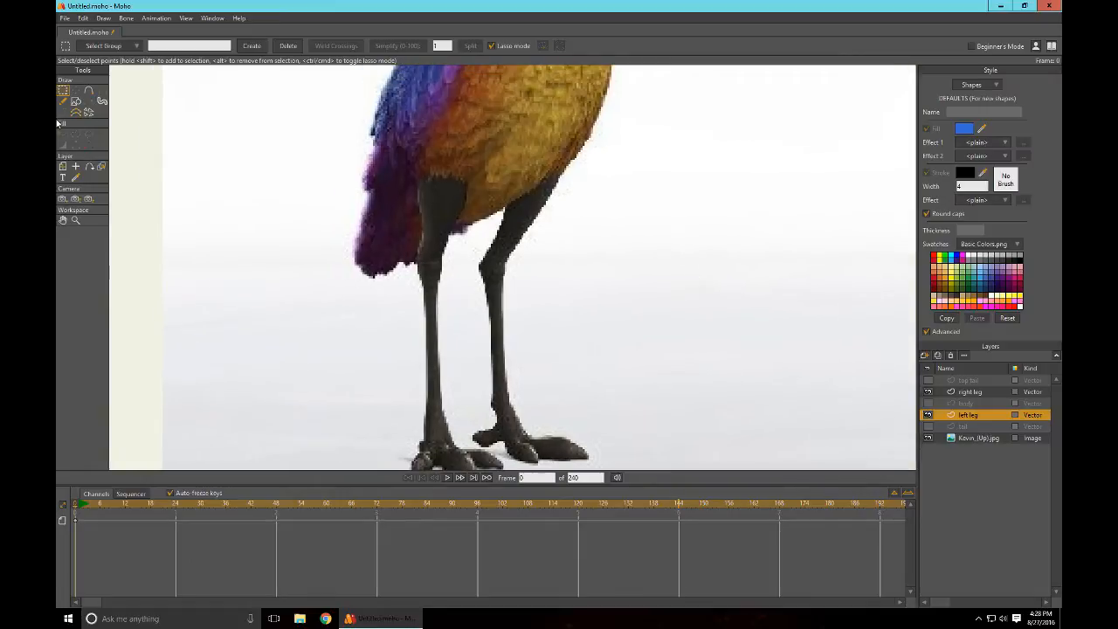
click(90, 89)
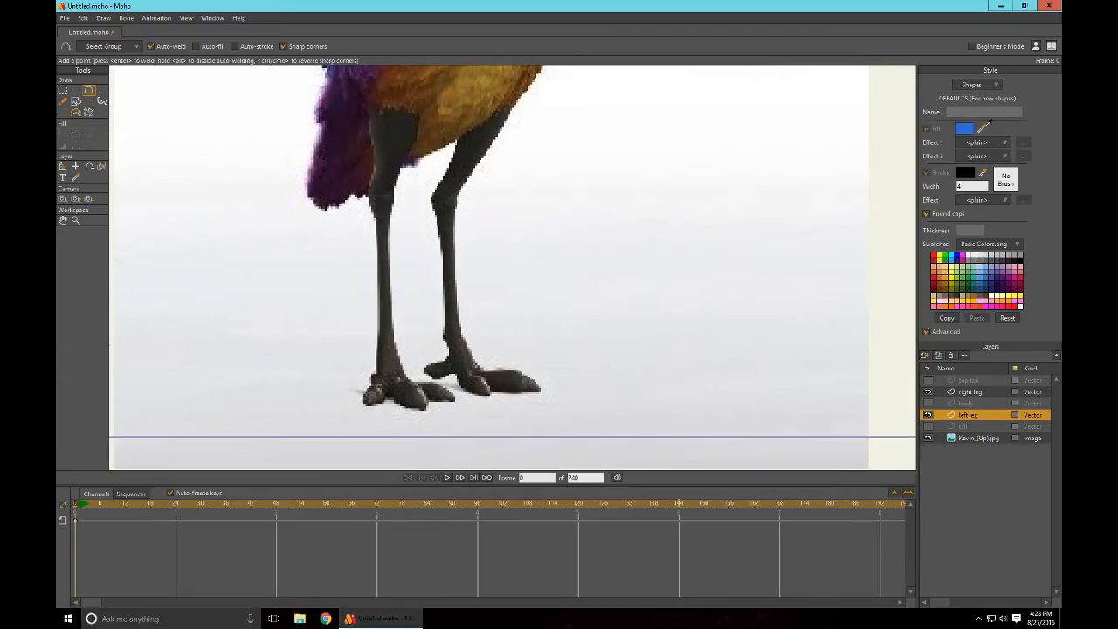
drag(984, 125, 464, 341)
Step: Trace the inner edge of the left leg with Add Point, from inside the body past the knee to the ankle
drag(624, 264, 620, 312)
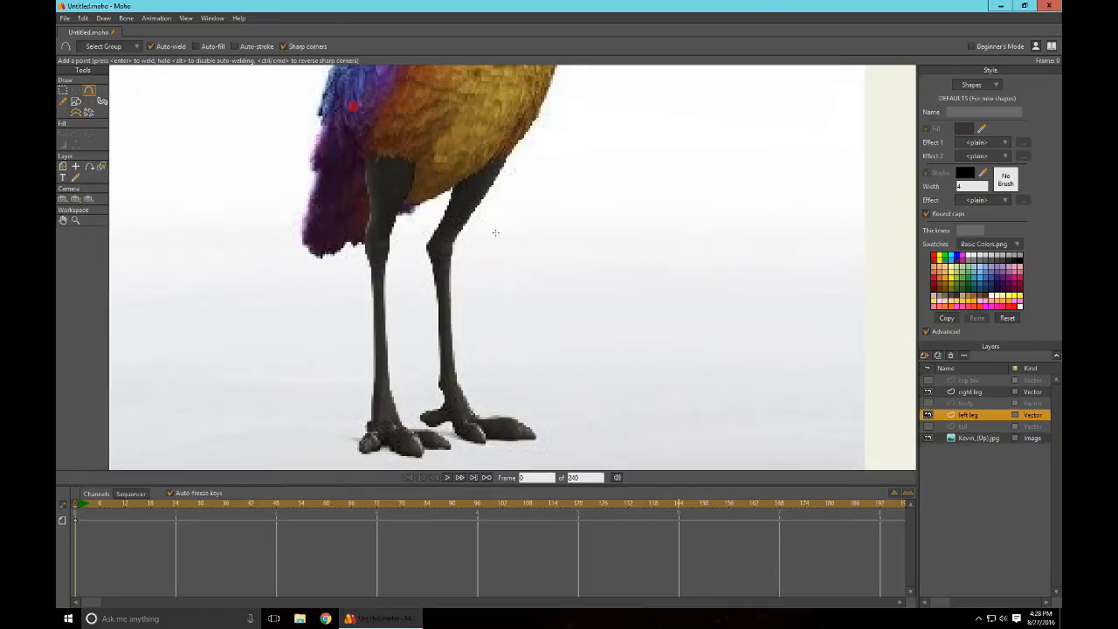
drag(459, 138, 452, 193)
drag(439, 225, 426, 246)
mouse_move(427, 246)
mouse_down()
mouse_move(441, 301)
mouse_move(437, 382)
mouse_up()
scroll(568, 393, up, 4)
drag(586, 320, 661, 95)
drag(623, 221, 636, 152)
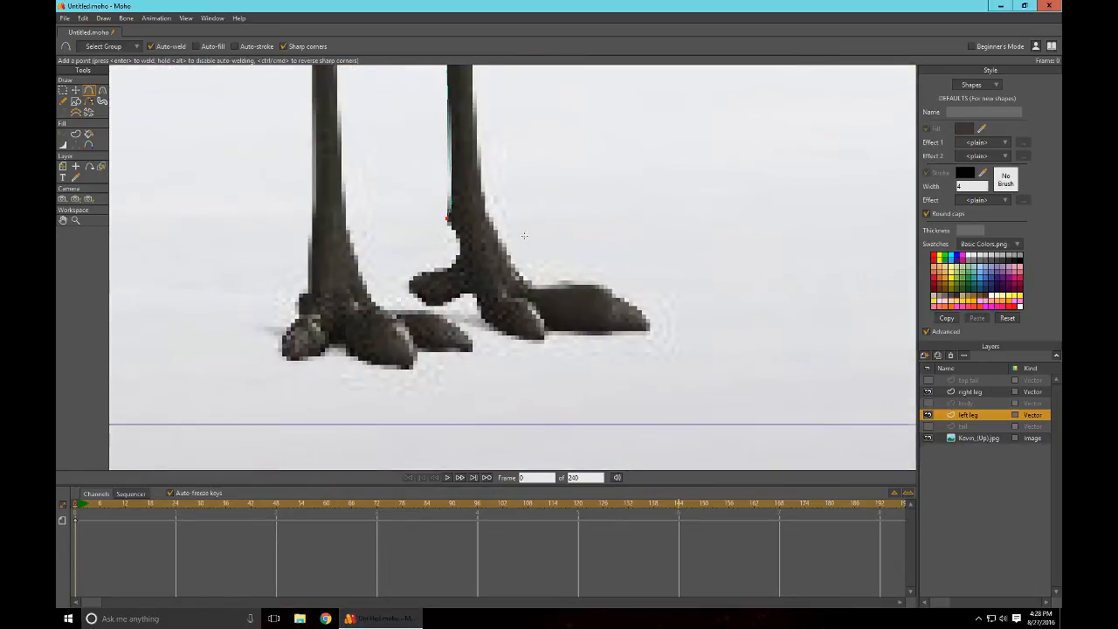
Step: Continue the outline around the left foot's rear, middle and long front toes and back up to the front of the ankle
scroll(524, 236, up, 2)
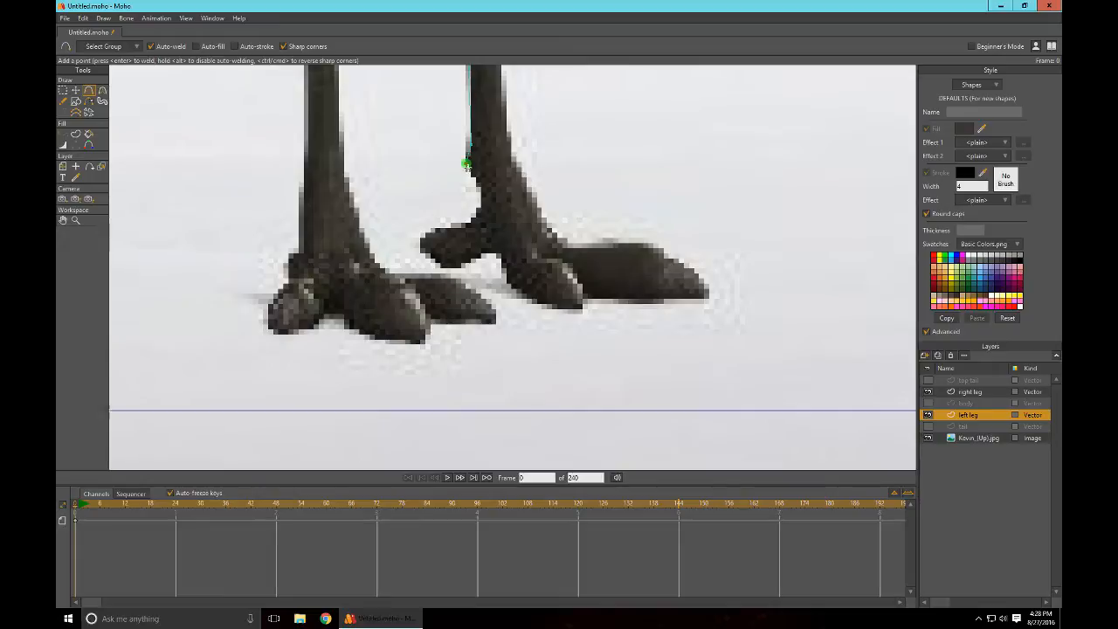
mouse_move(480, 192)
mouse_down()
mouse_move(460, 231)
mouse_move(411, 239)
mouse_move(442, 268)
mouse_move(498, 252)
mouse_move(510, 285)
mouse_move(559, 311)
mouse_up()
drag(583, 297, 709, 297)
mouse_move(659, 251)
mouse_down()
mouse_move(559, 243)
mouse_move(511, 157)
mouse_up()
Step: Extend the outline up the front of the left shin, moving its last point to just below the knee, and add the knee points
scroll(555, 130, up, 3)
drag(504, 299, 495, 77)
scroll(574, 298, up, 4)
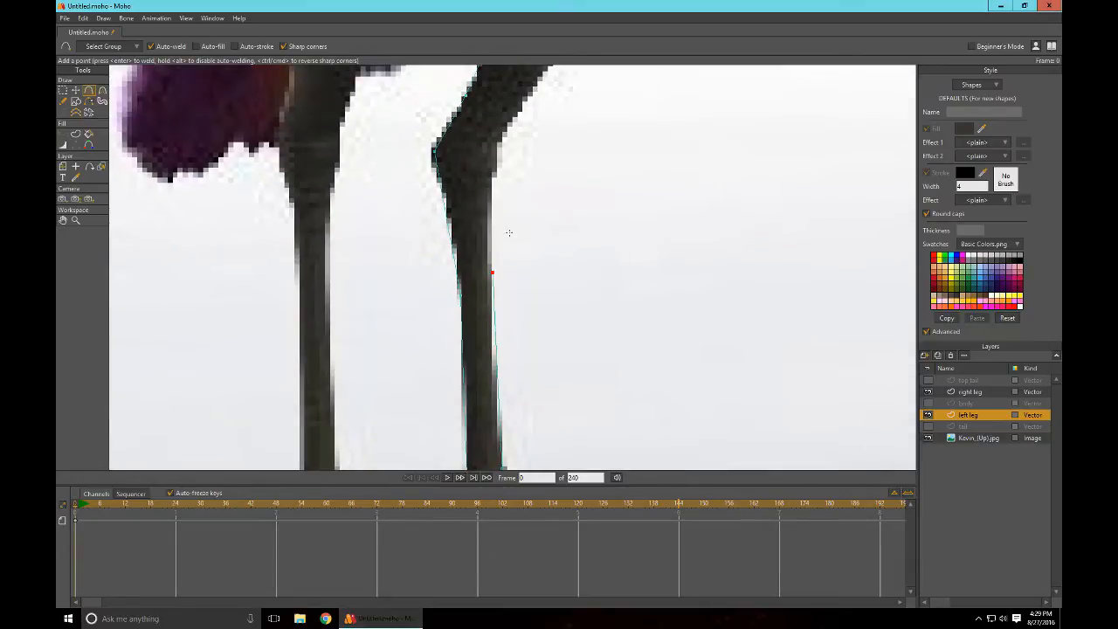
key(t)
drag(493, 271, 499, 177)
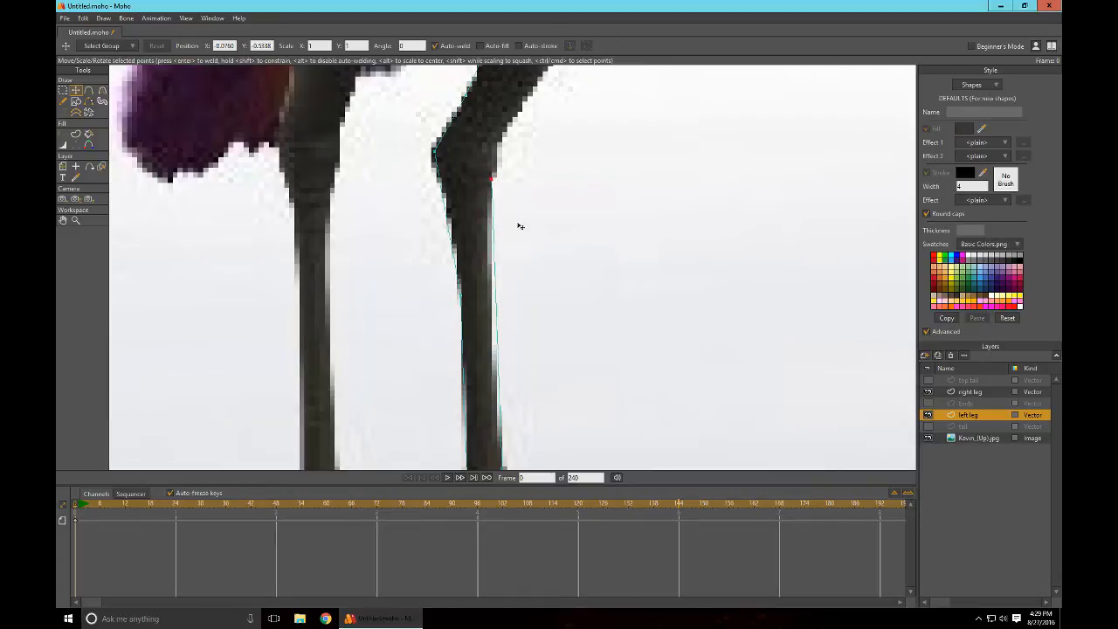
key(a)
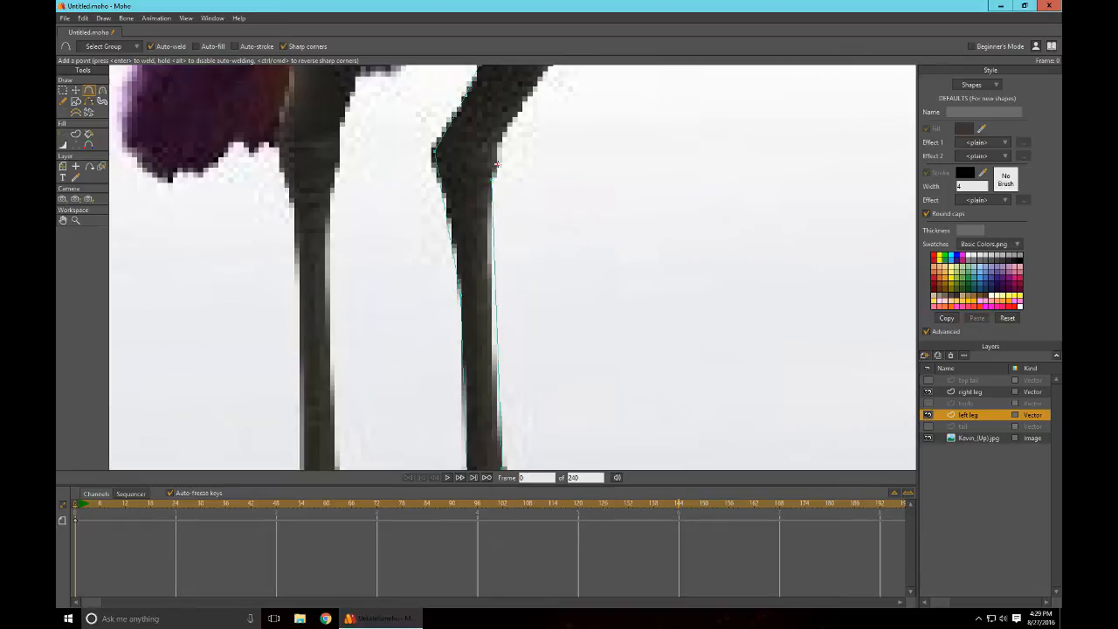
drag(497, 164, 498, 147)
Step: Trace the outer edge of the left thigh into the body and close the outline at its starting point
drag(572, 150, 539, 291)
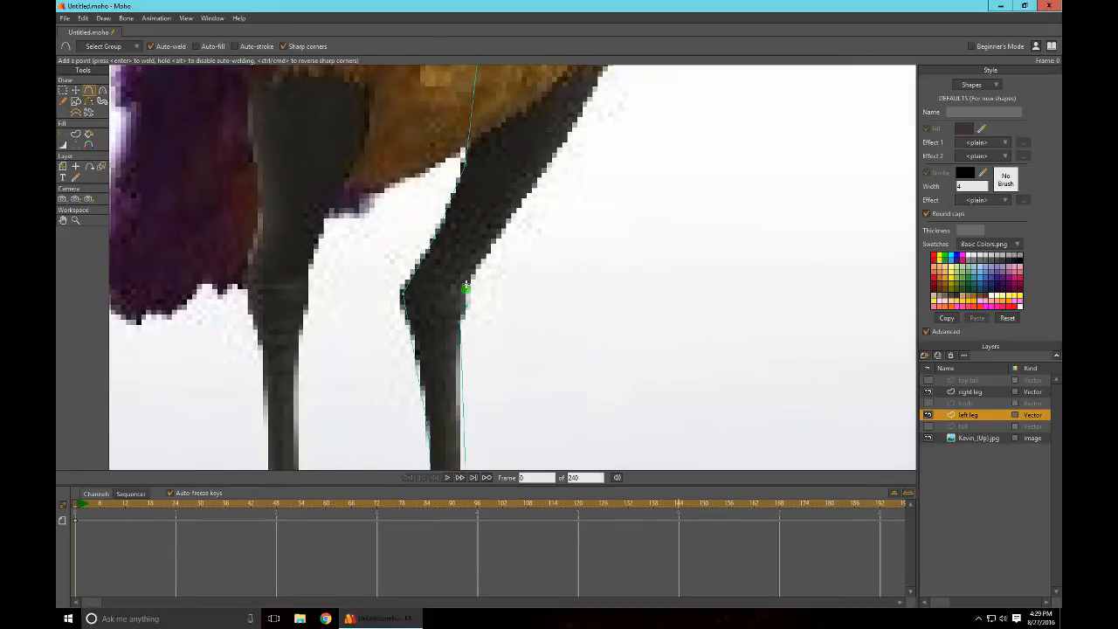
scroll(591, 271, up, 3)
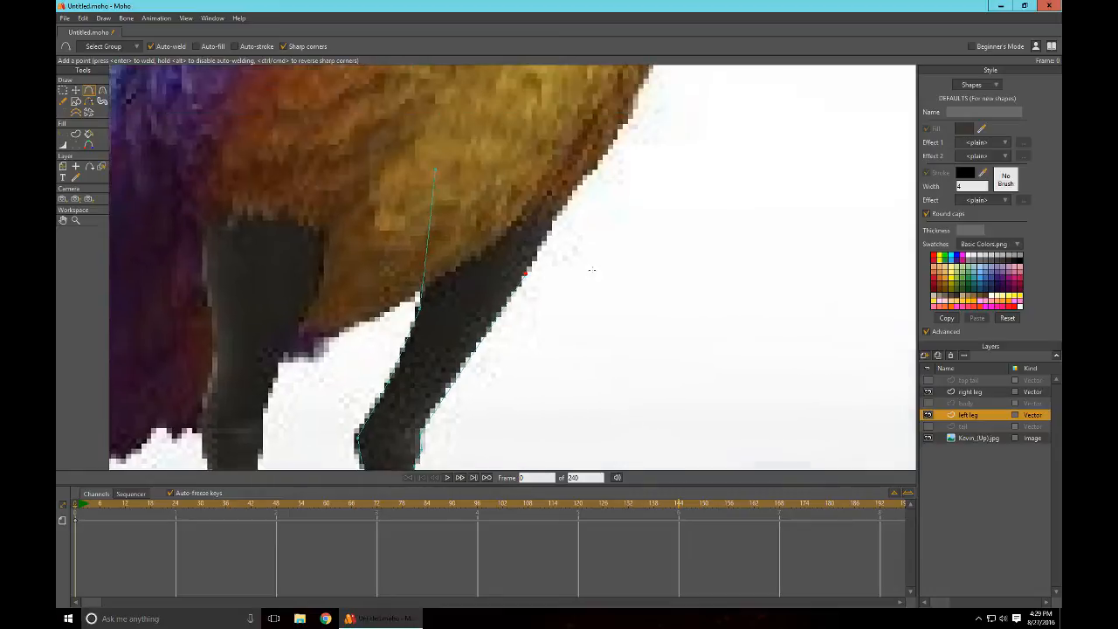
drag(537, 294, 534, 299)
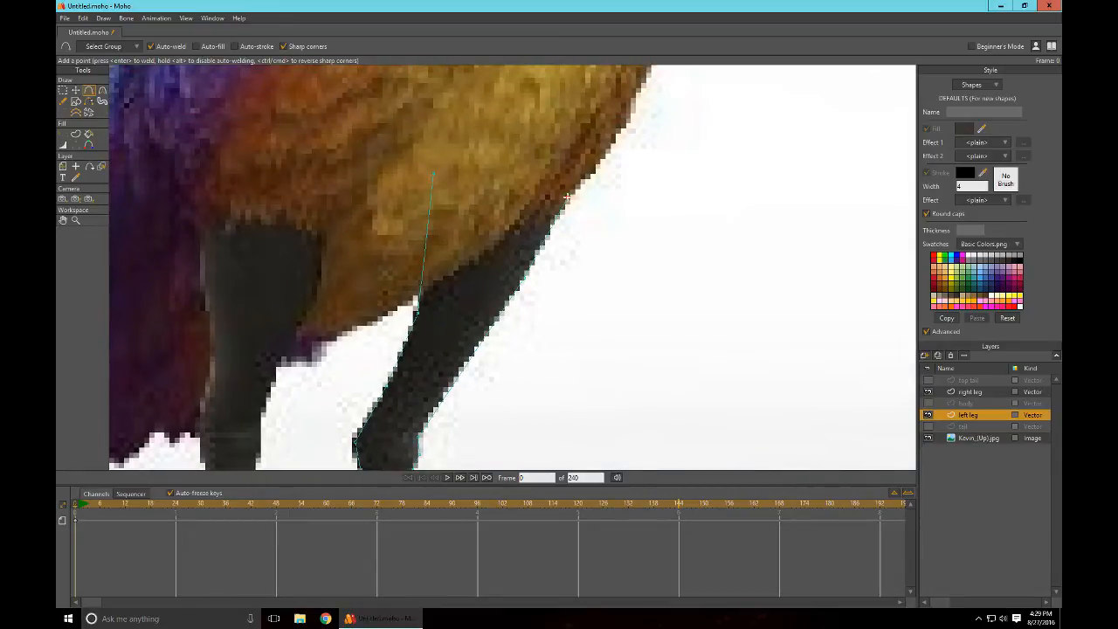
drag(565, 199, 432, 170)
Step: Adjust the curvature of the inner-edge points at the left thigh, back of the knee and upper shin
mouse_move(637, 262)
mouse_down()
mouse_move(501, 174)
mouse_move(512, 105)
mouse_up()
drag(513, 220, 590, 246)
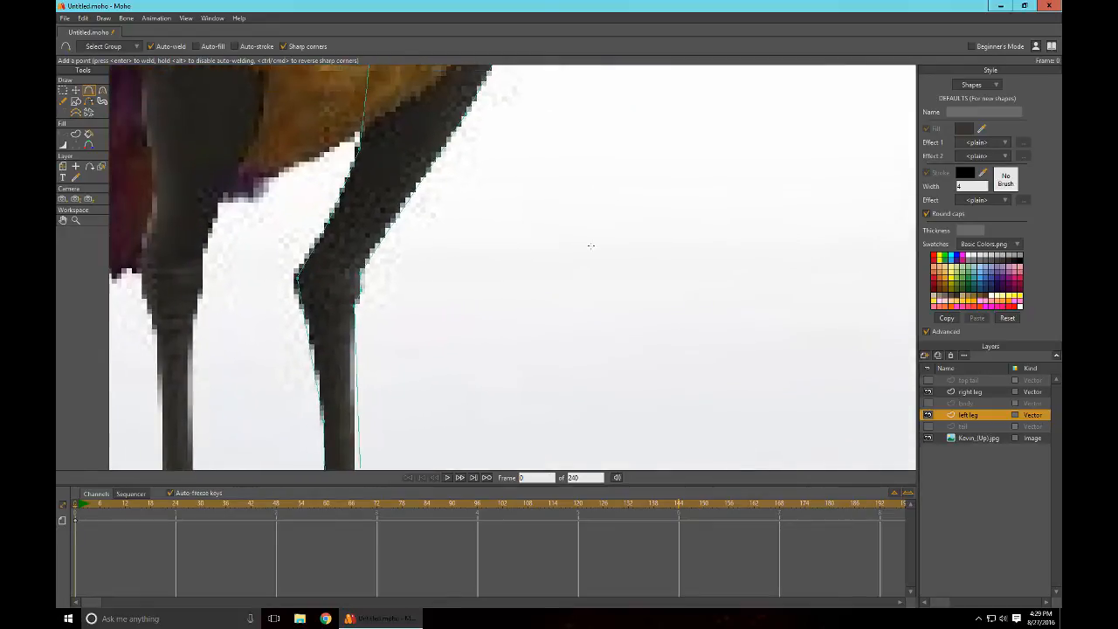
key(c)
drag(510, 237, 535, 298)
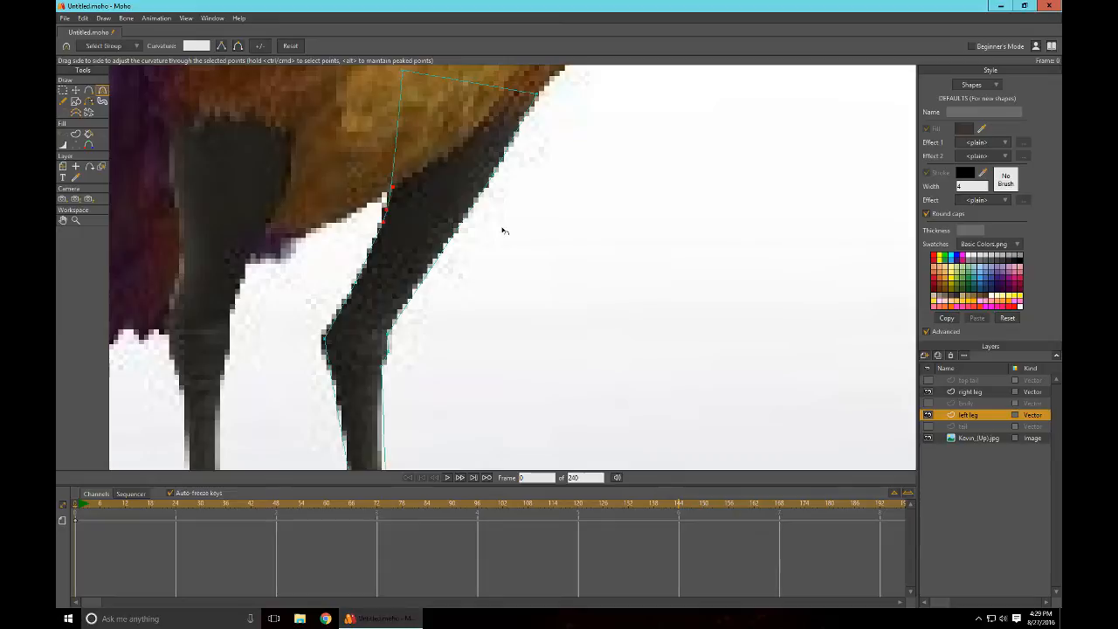
drag(323, 339, 445, 230)
drag(503, 378, 554, 319)
drag(370, 316, 269, 312)
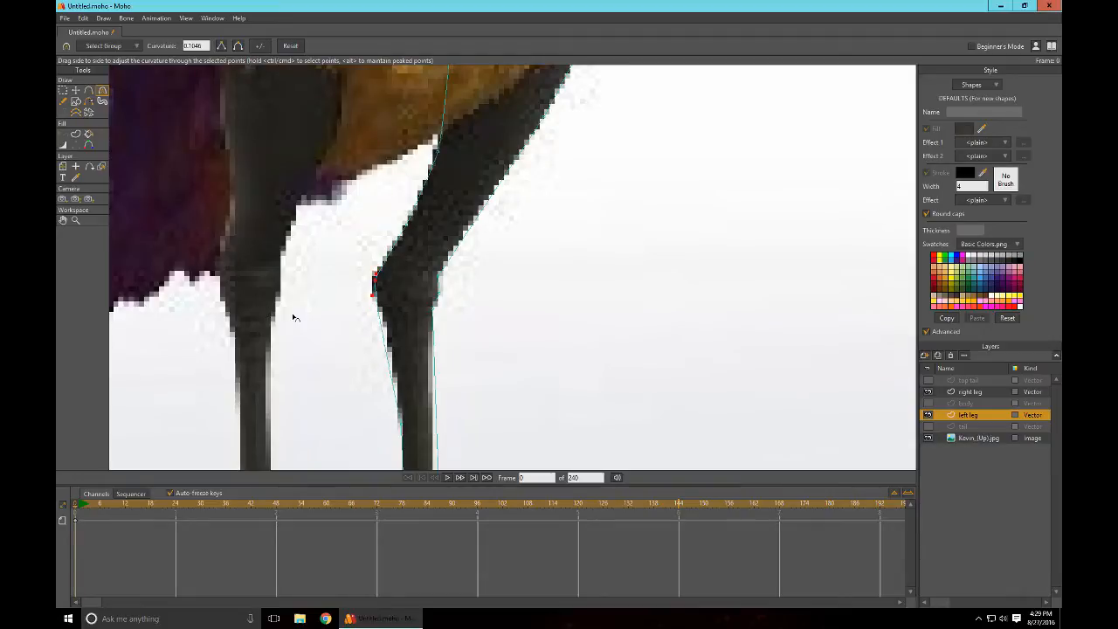
drag(499, 355, 533, 234)
drag(560, 387, 520, 217)
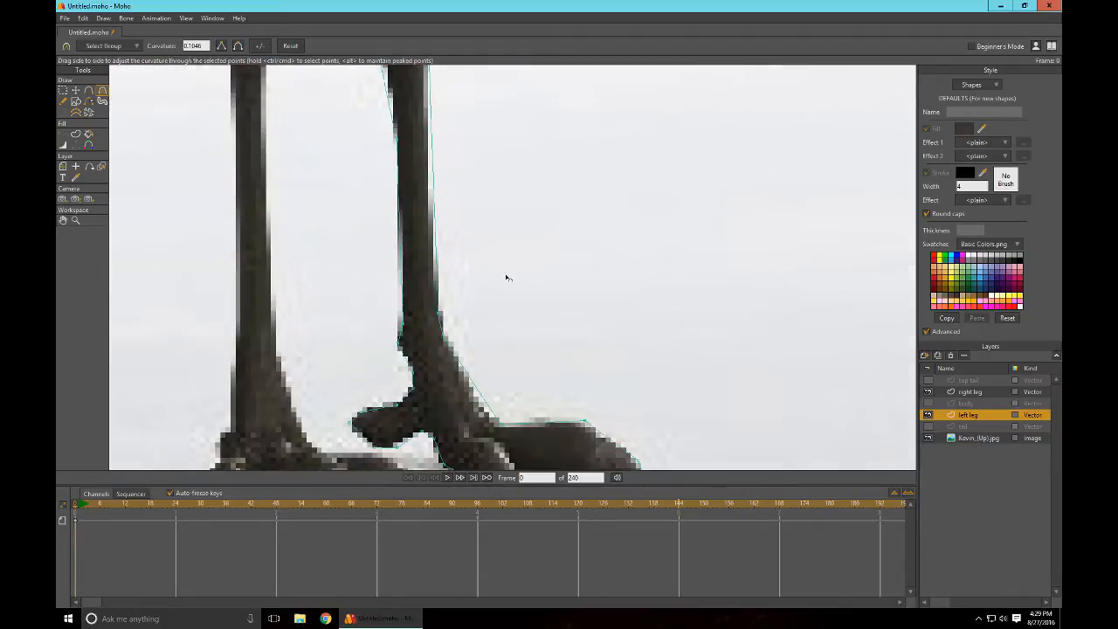
drag(395, 141, 499, 172)
Step: Curve the outline points at the back of the left ankle and along the upper edge and tip of the rear toe
scroll(498, 173, down, 2)
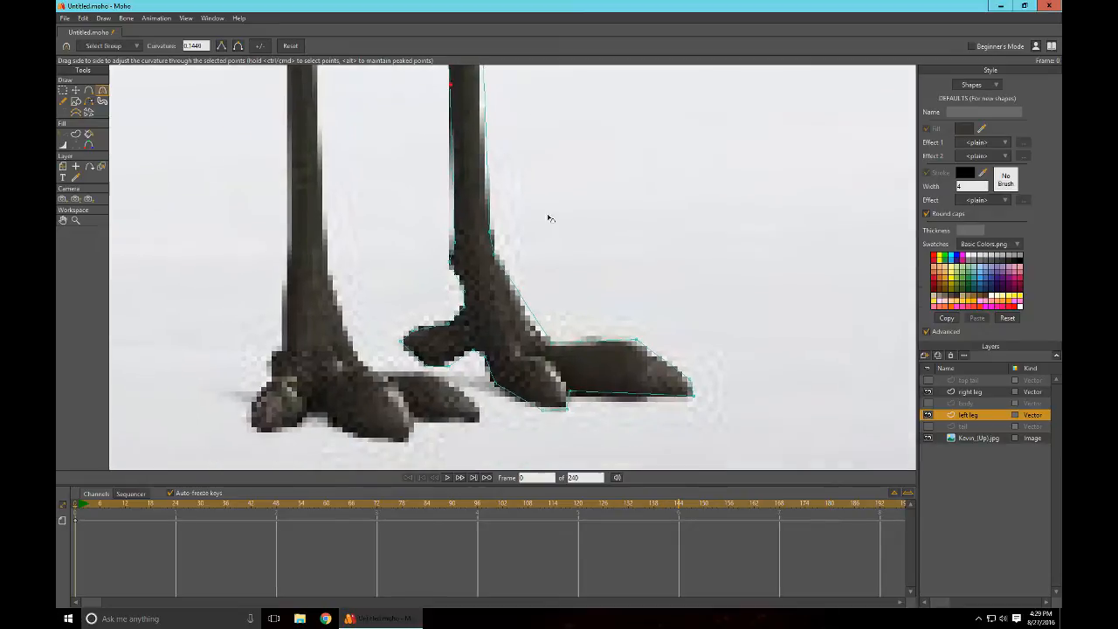
scroll(435, 212, up, 4)
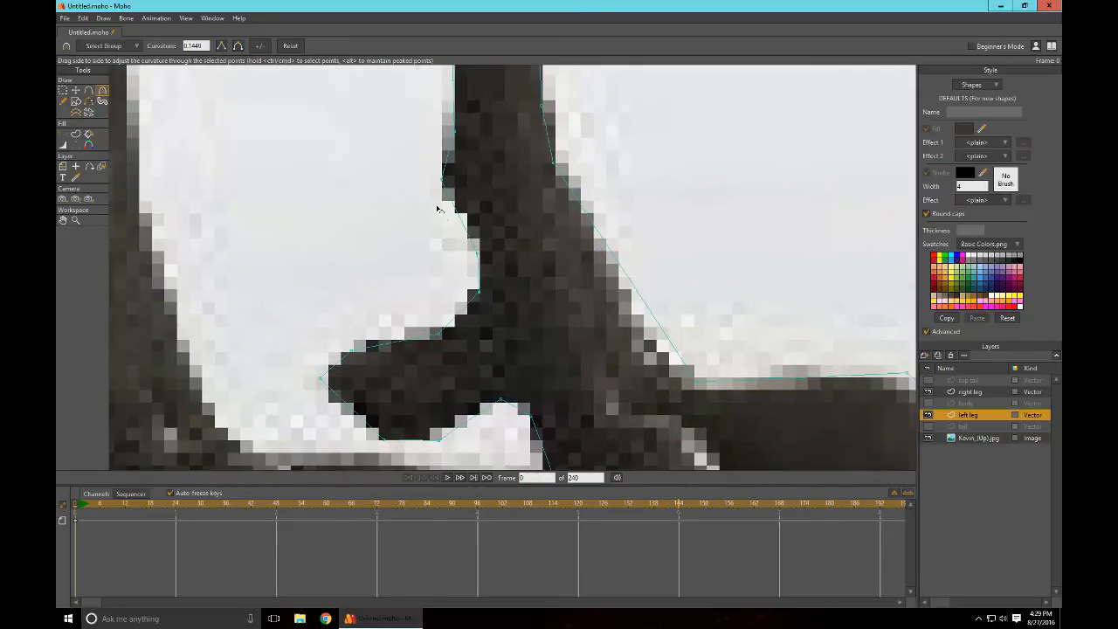
drag(581, 193, 661, 194)
drag(490, 265, 535, 269)
drag(448, 298, 573, 322)
drag(413, 348, 510, 352)
drag(301, 367, 503, 393)
Step: Round the outline points under the rear toe, between the toes and around the tip of the middle toe
drag(425, 398, 489, 310)
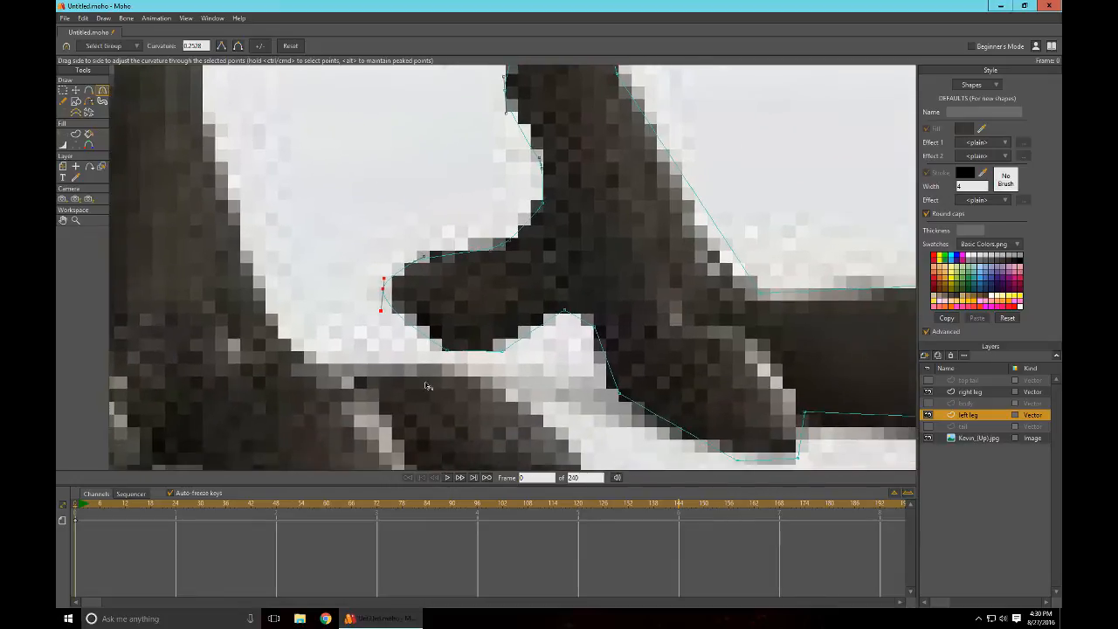
drag(401, 385, 570, 408)
drag(507, 390, 560, 368)
drag(590, 298, 653, 299)
drag(622, 394, 561, 278)
drag(637, 309, 751, 335)
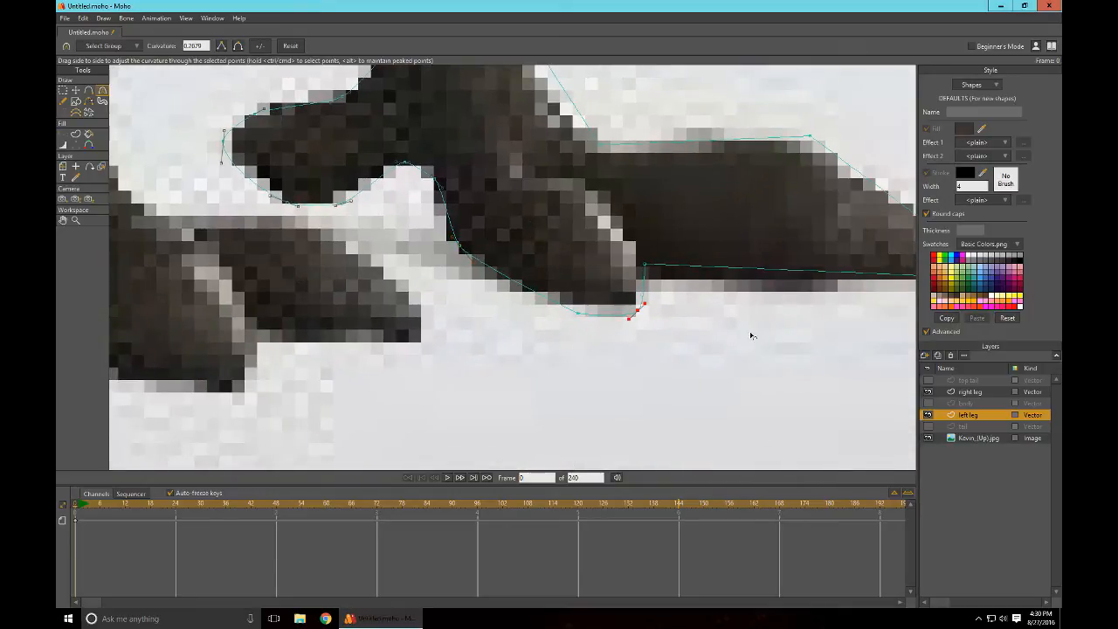
Step: Move the points under the rear toe and where the middle toe meets the long toe to match the reference
drag(567, 338, 625, 272)
drag(427, 262, 447, 284)
key(t)
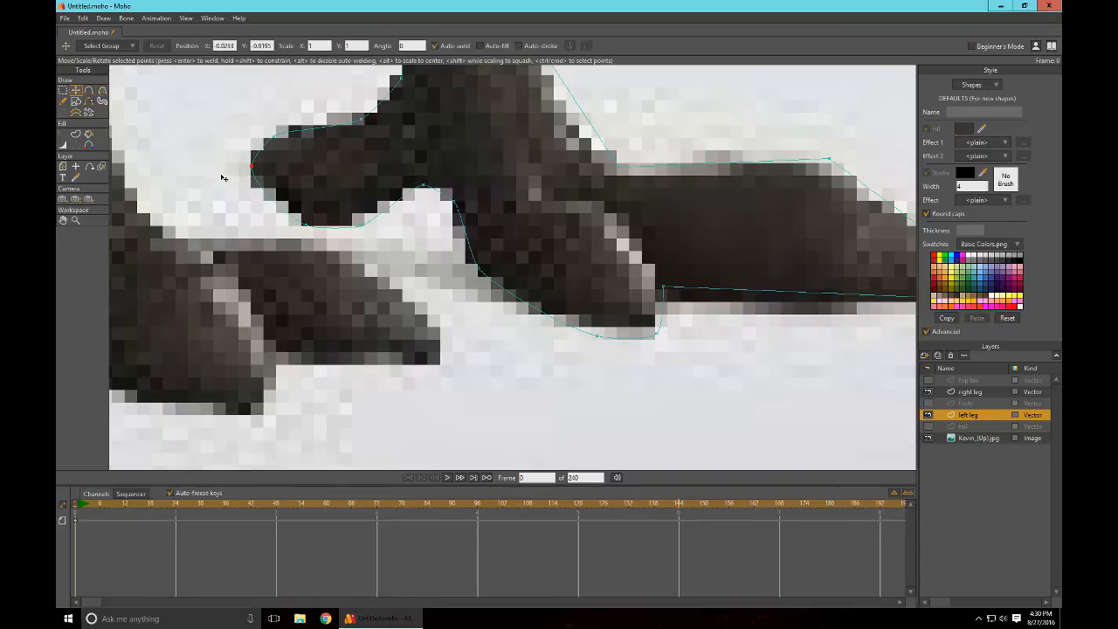
click(371, 234)
drag(372, 236, 369, 237)
drag(714, 403, 633, 401)
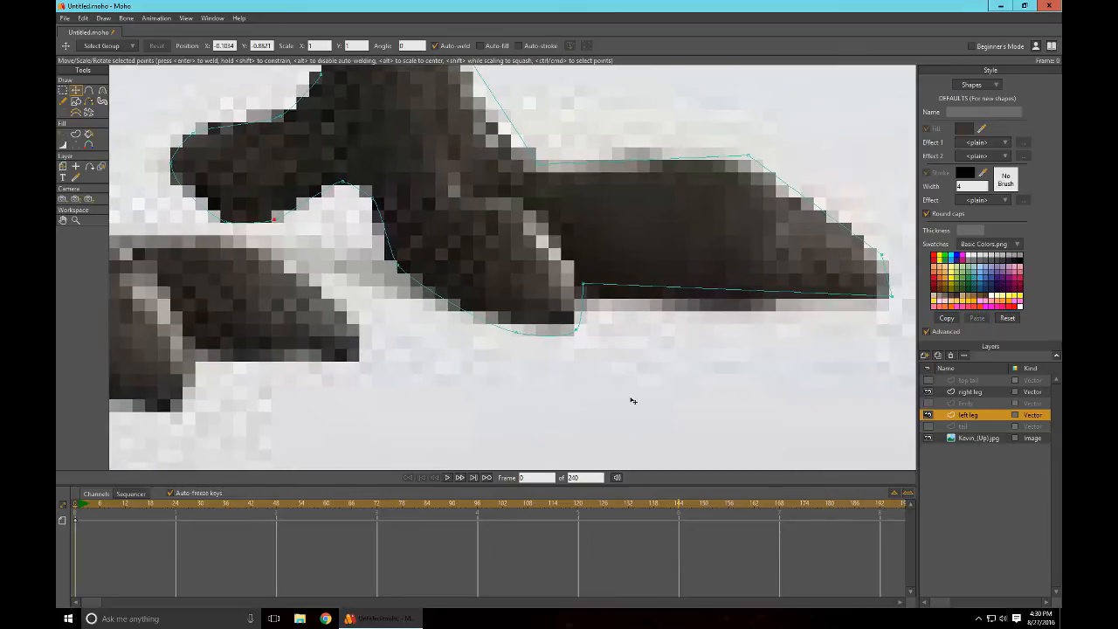
drag(582, 284, 571, 300)
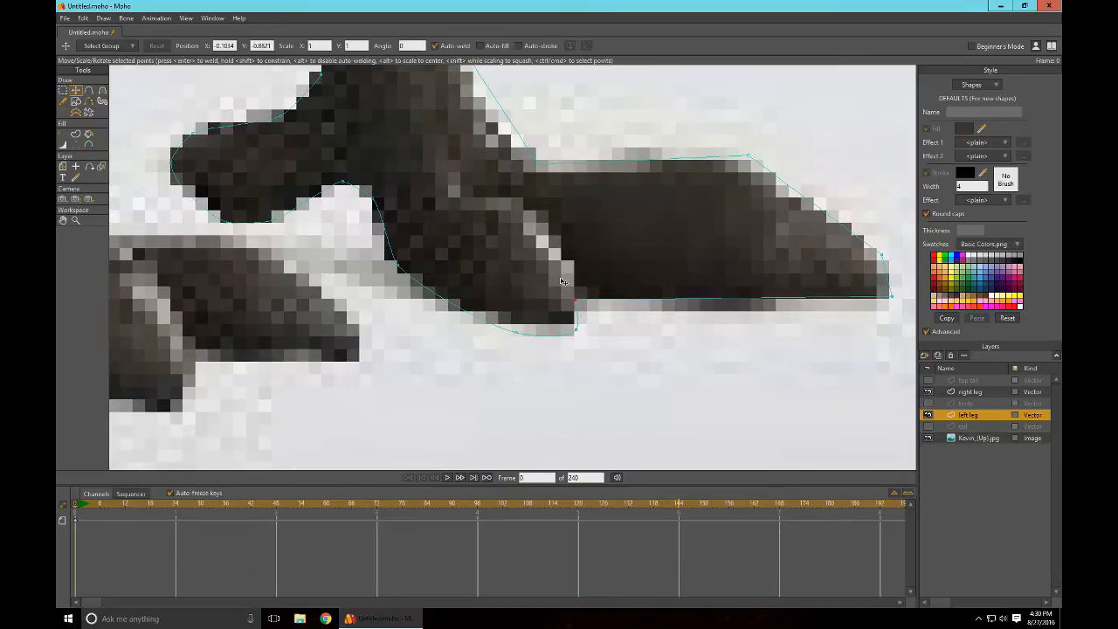
Step: Round the tip and the upper edge of the left foot's long front toe with the Curvature tool
drag(752, 360, 525, 407)
key(c)
drag(662, 355, 485, 442)
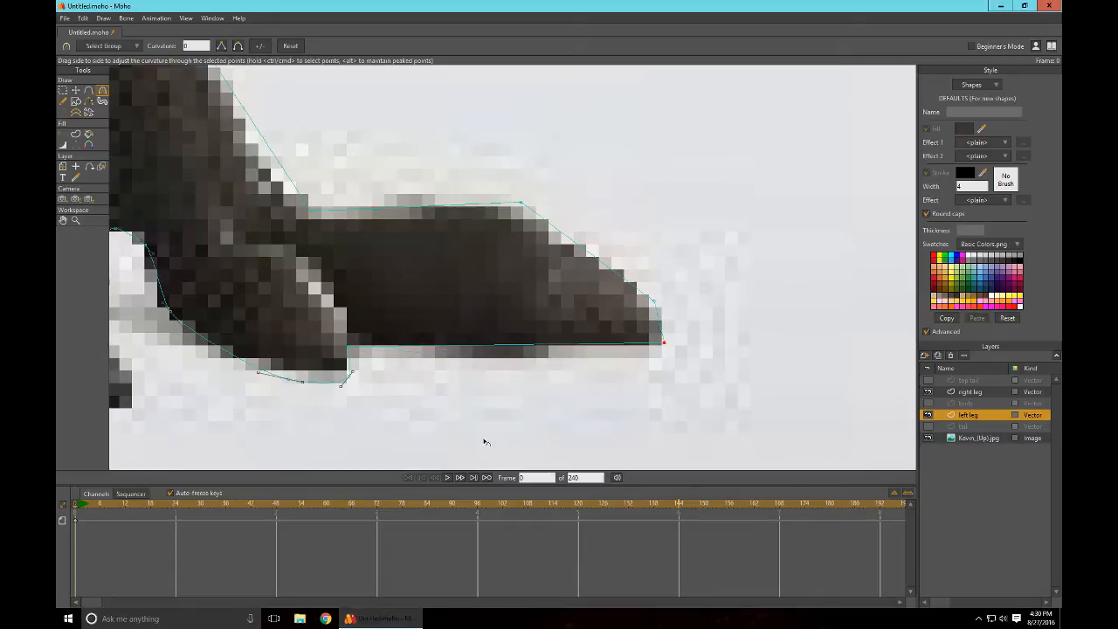
drag(653, 301, 843, 294)
drag(668, 385, 694, 341)
drag(519, 185, 663, 198)
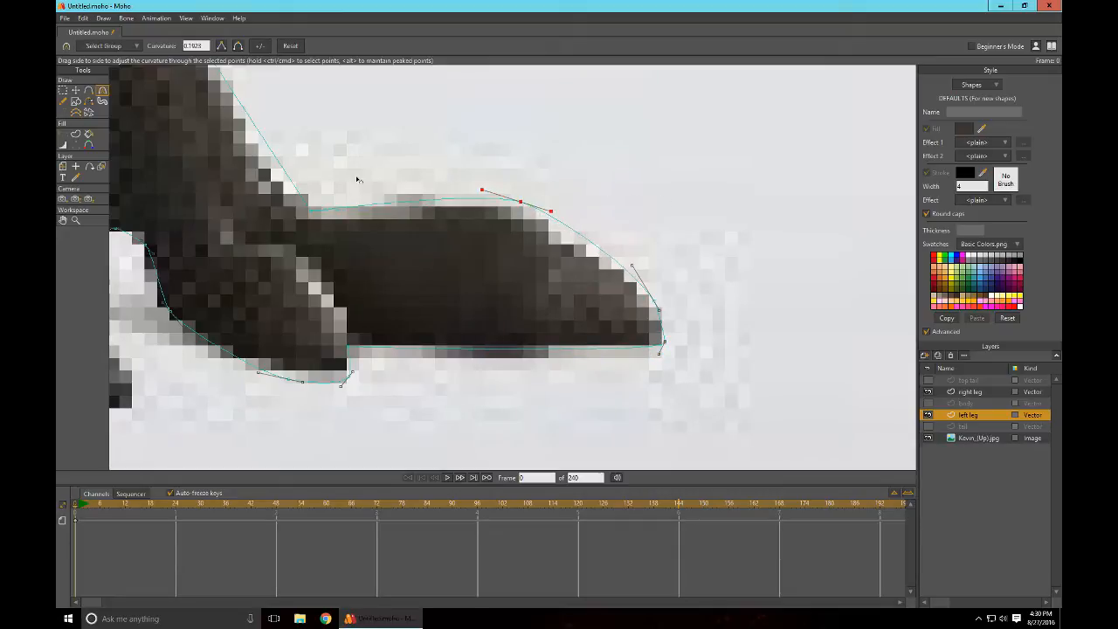
Step: Smooth the outline where the long toe joins the foot and along the front of the left ankle
drag(329, 230, 612, 381)
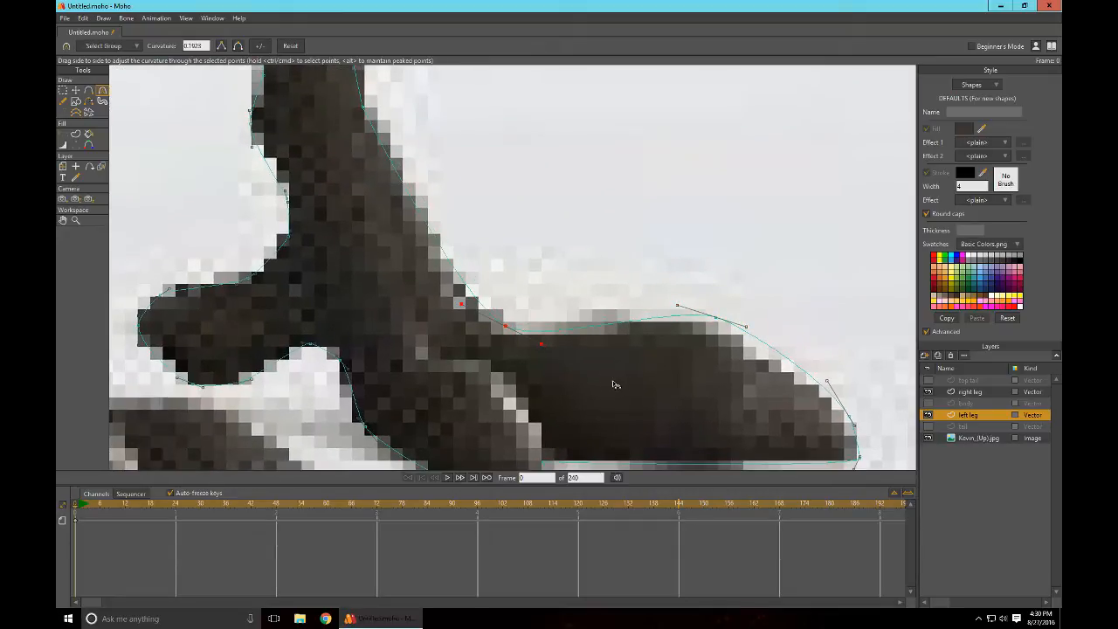
drag(632, 340, 649, 365)
drag(365, 147, 415, 144)
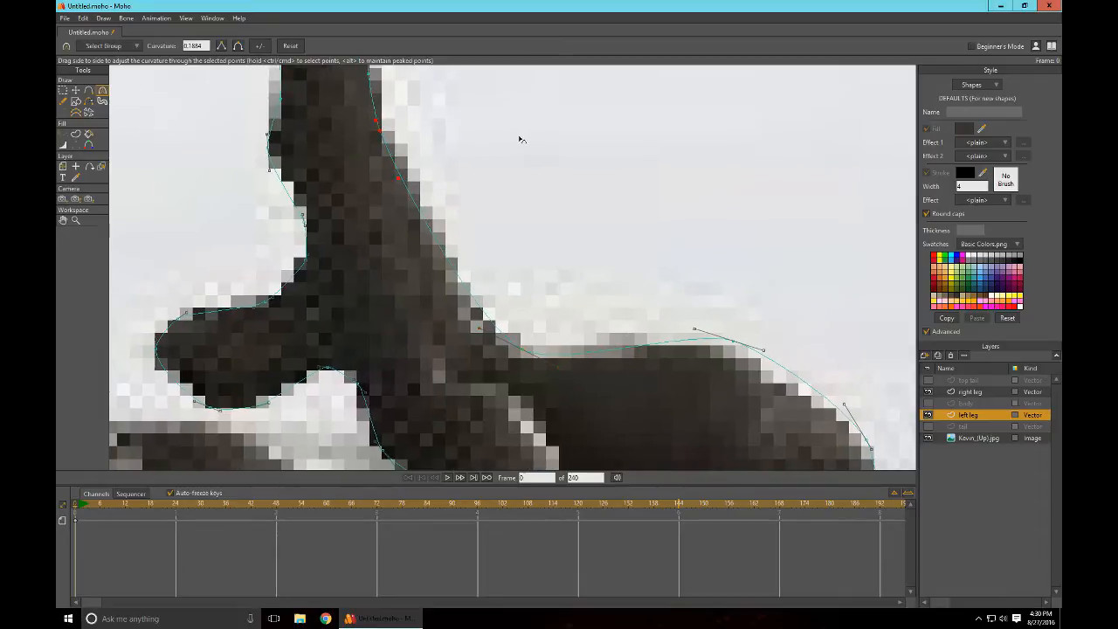
drag(549, 125, 628, 260)
drag(464, 216, 612, 340)
Step: Adjust the curvature of the outline points at the front of the left knee
scroll(623, 333, down, 5)
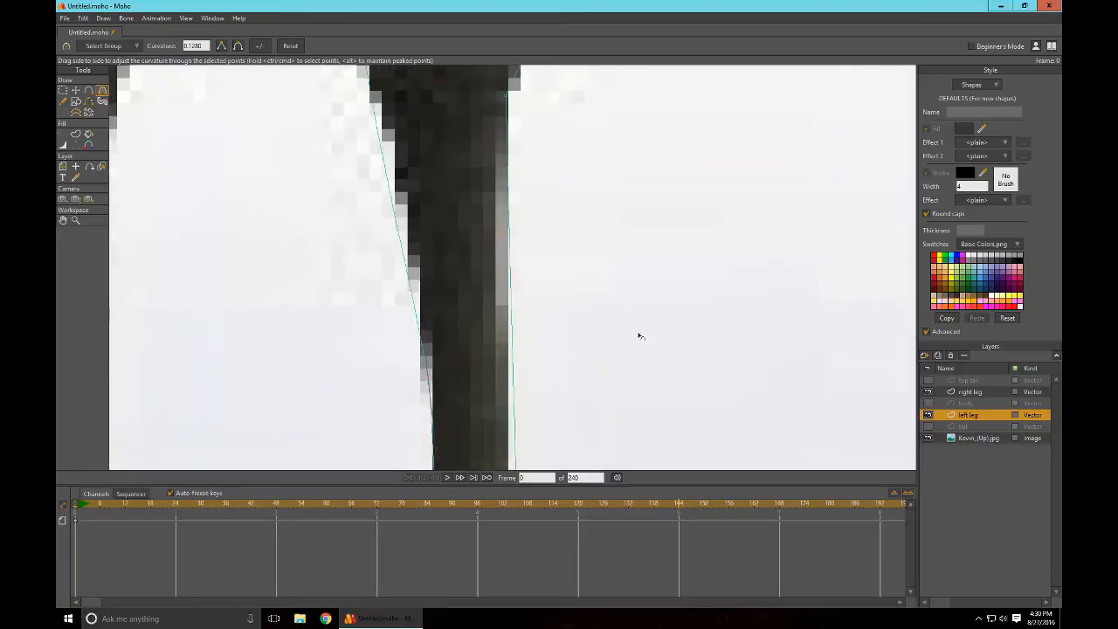
mouse_move(551, 336)
mouse_down()
mouse_move(589, 334)
mouse_move(547, 338)
mouse_up()
drag(540, 280, 776, 337)
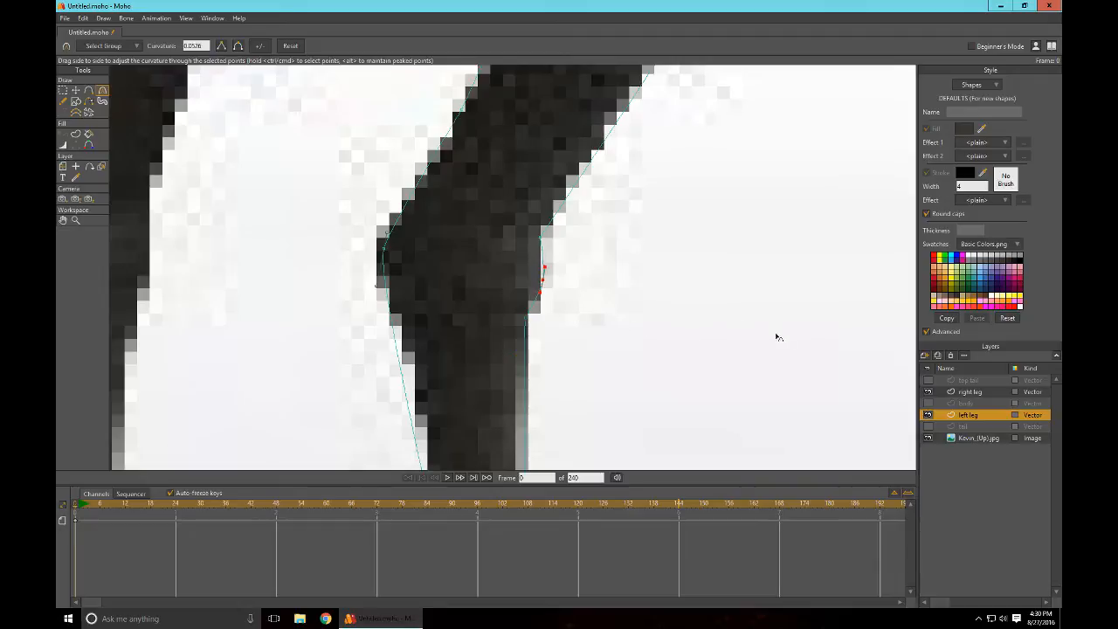
drag(630, 255, 650, 344)
drag(561, 329, 599, 330)
Step: Curve the outer-edge points of the left thigh to follow the reference up into the body
drag(696, 271, 564, 419)
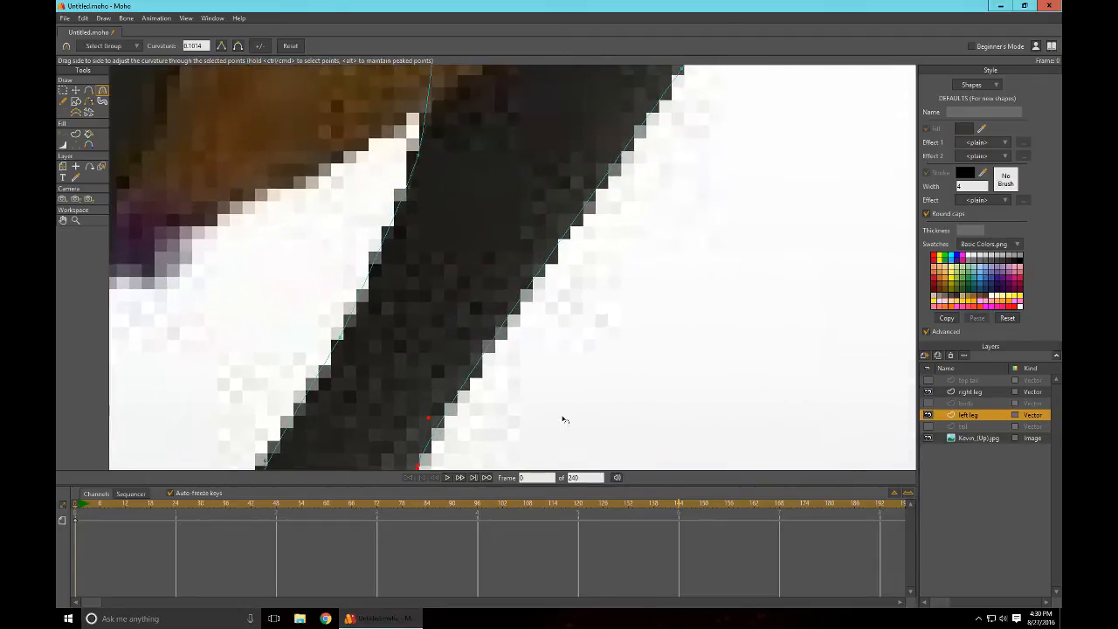
drag(669, 225, 576, 410)
drag(673, 249, 667, 297)
drag(573, 317, 637, 361)
drag(704, 225, 691, 335)
drag(643, 273, 673, 268)
drag(382, 426, 512, 248)
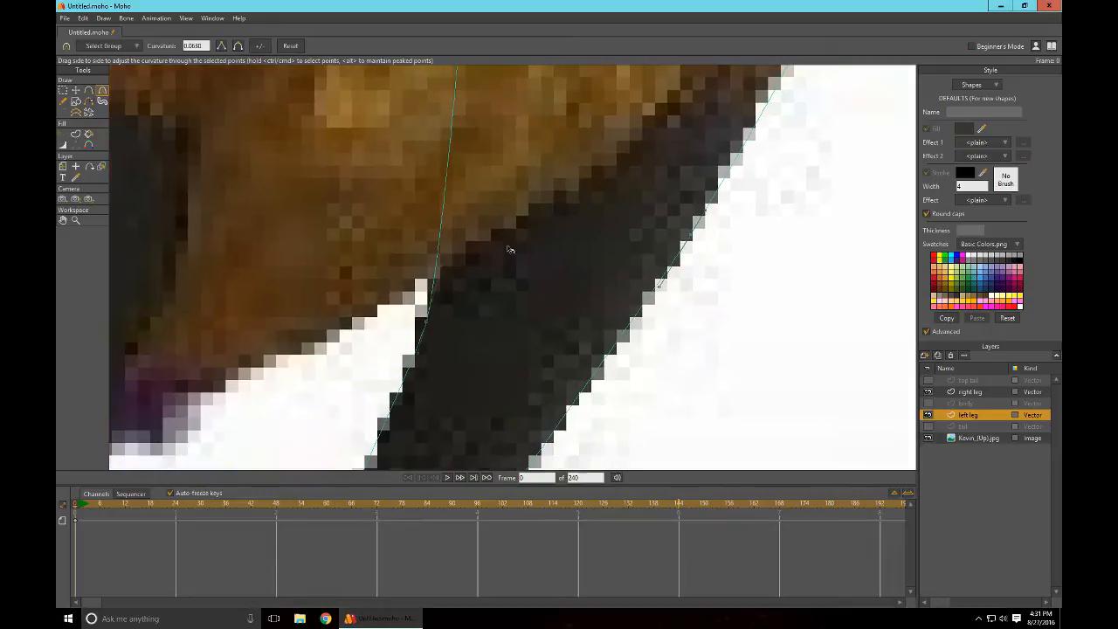
drag(502, 426, 522, 207)
Step: Select all points of the left leg outline and create a shape with both fill and stroke
scroll(524, 332, down, 3)
scroll(524, 332, down, 3)
drag(623, 392, 631, 294)
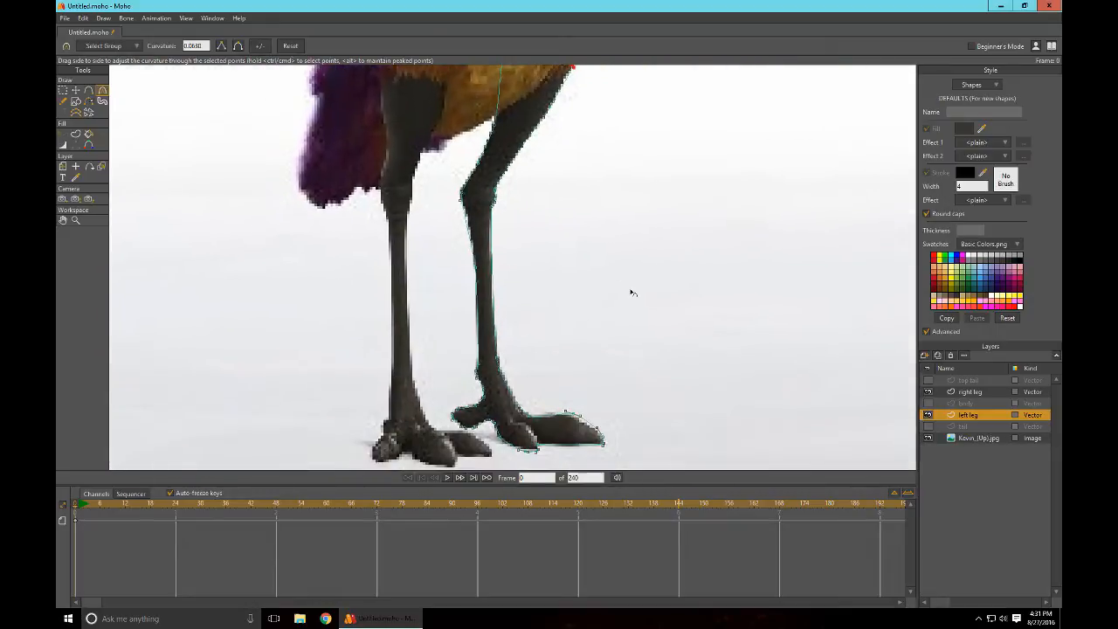
key(ctrl+a)
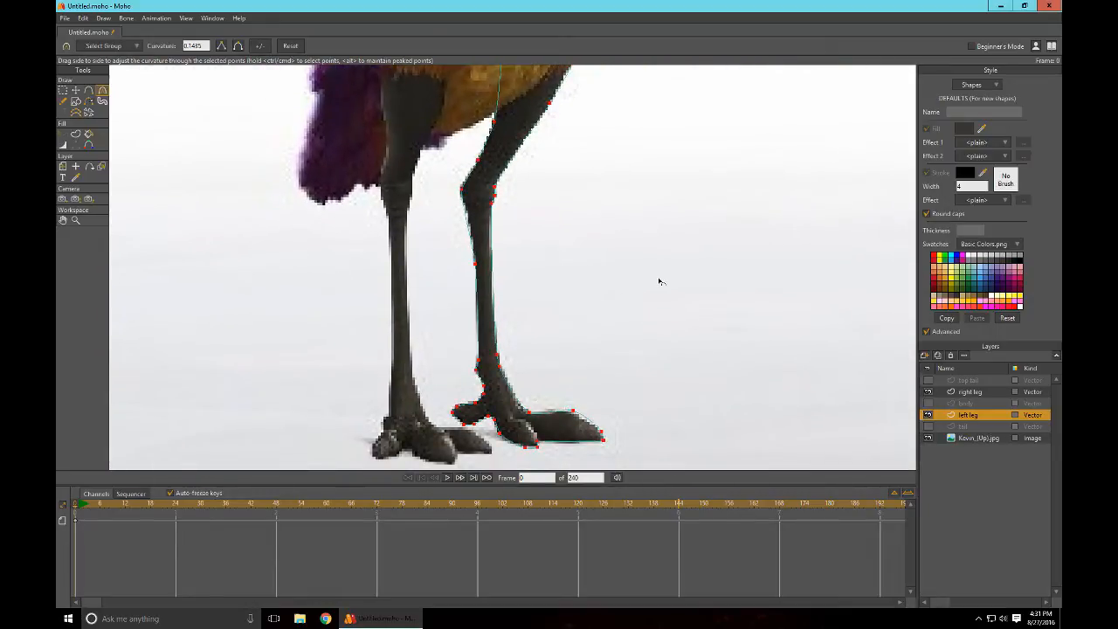
click(76, 134)
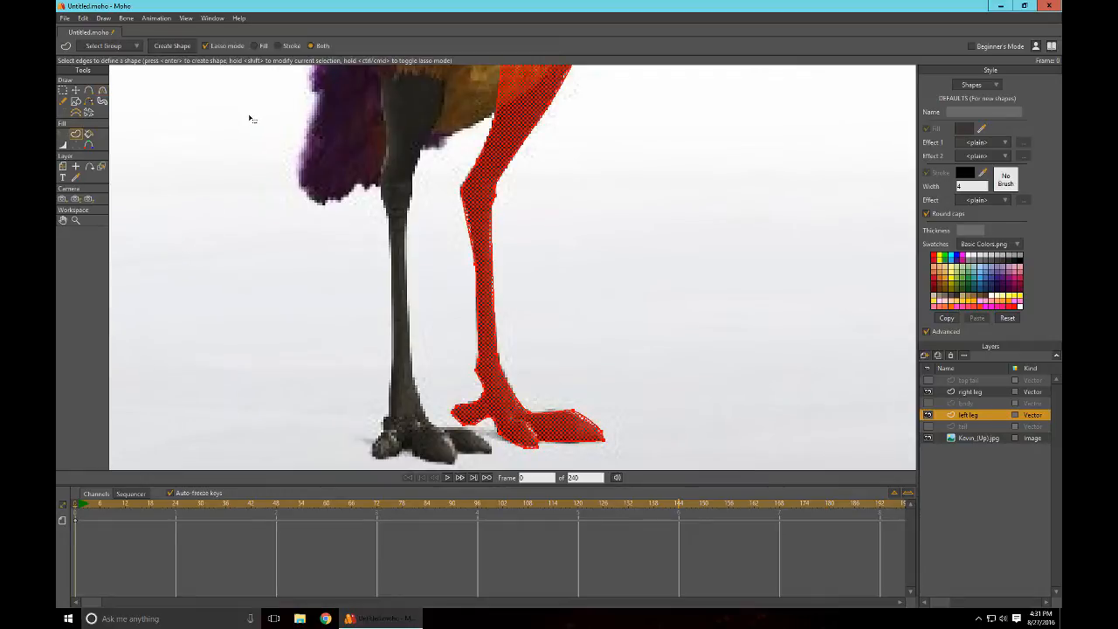
click(172, 45)
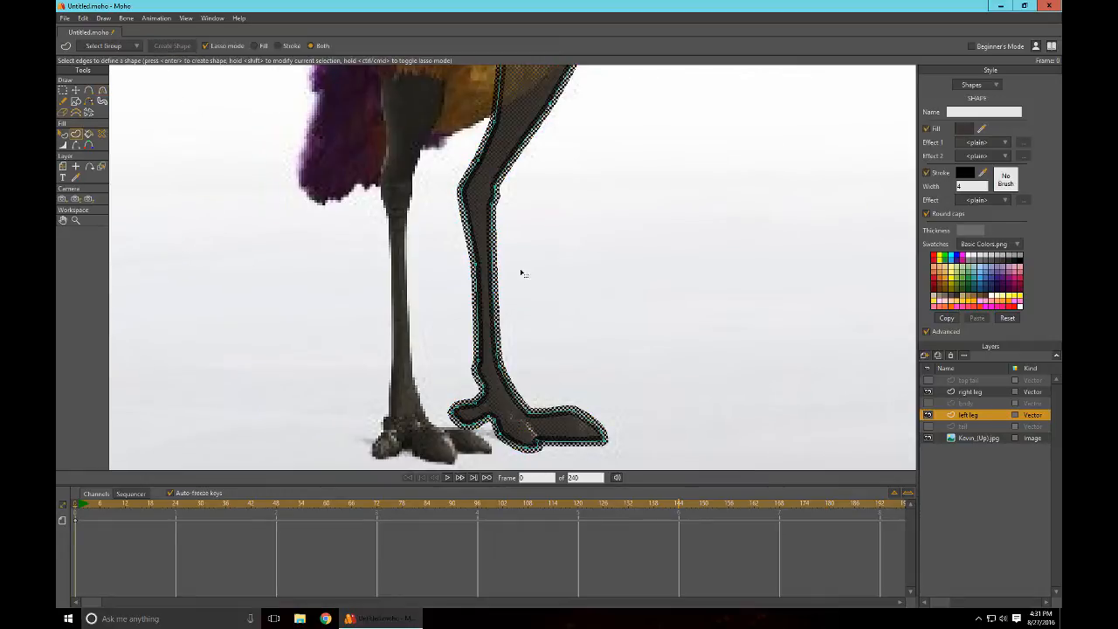
Step: Show the body and tail layers and preview the rendered frame
scroll(639, 255, down, 3)
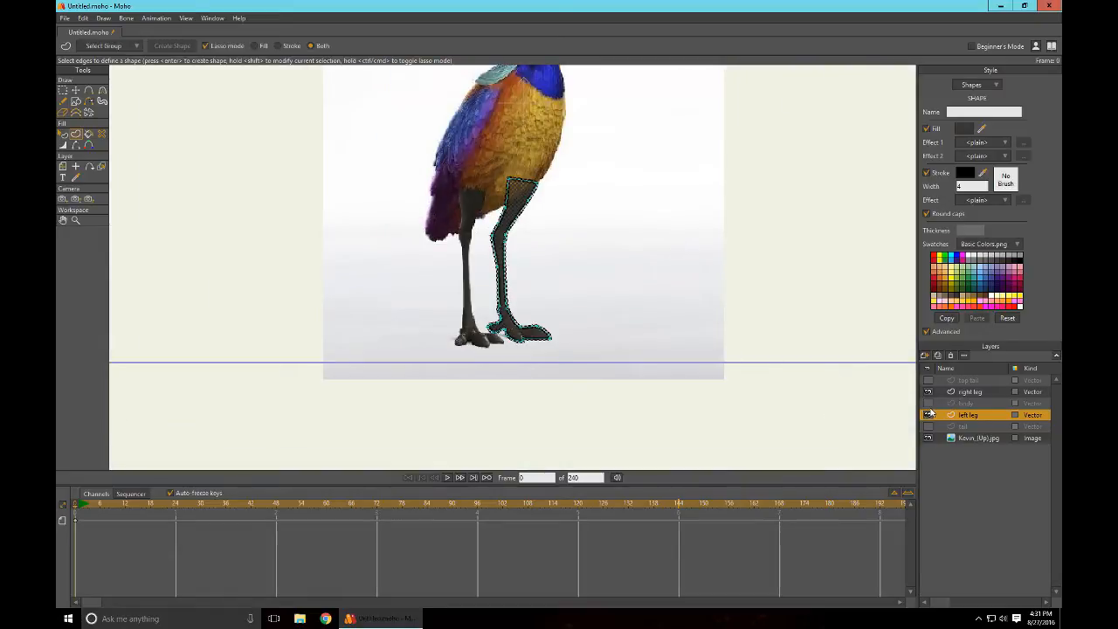
click(927, 404)
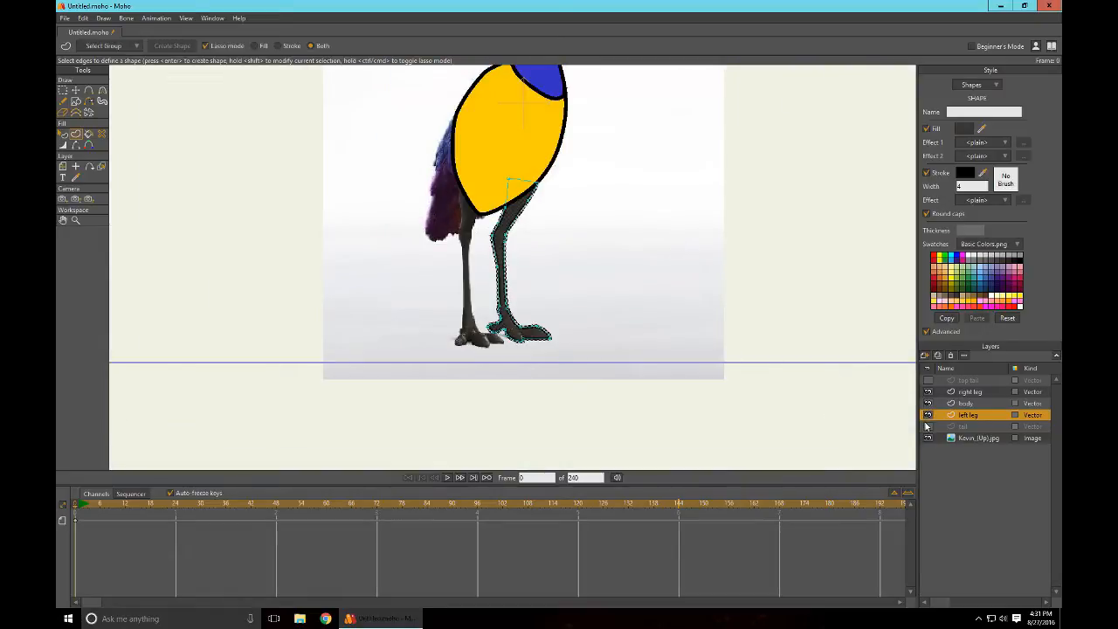
click(927, 426)
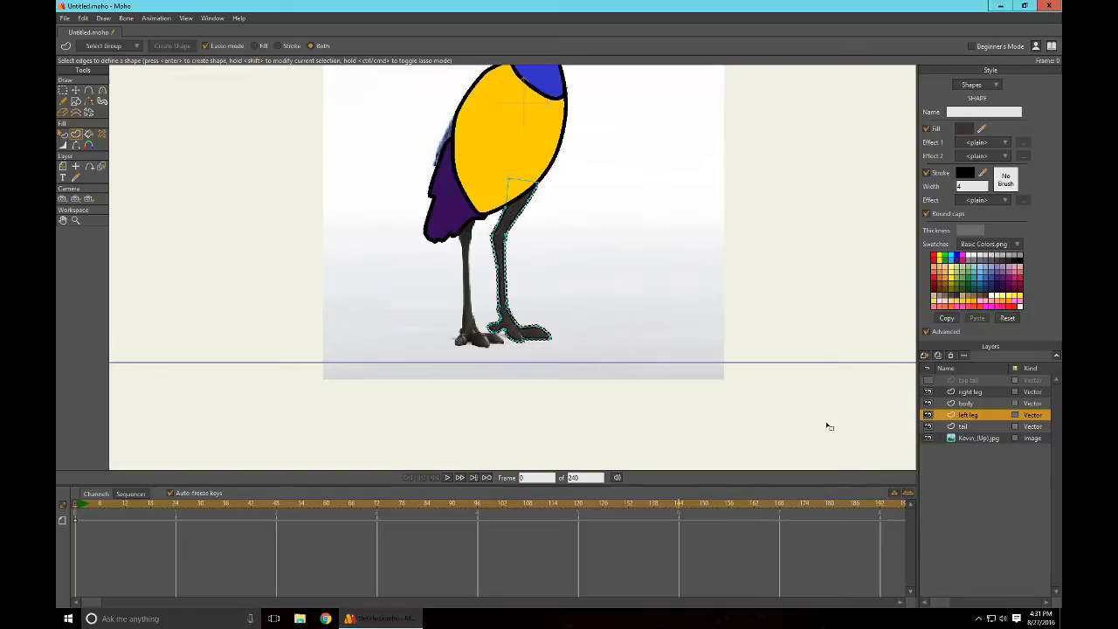
key(ctrl+r)
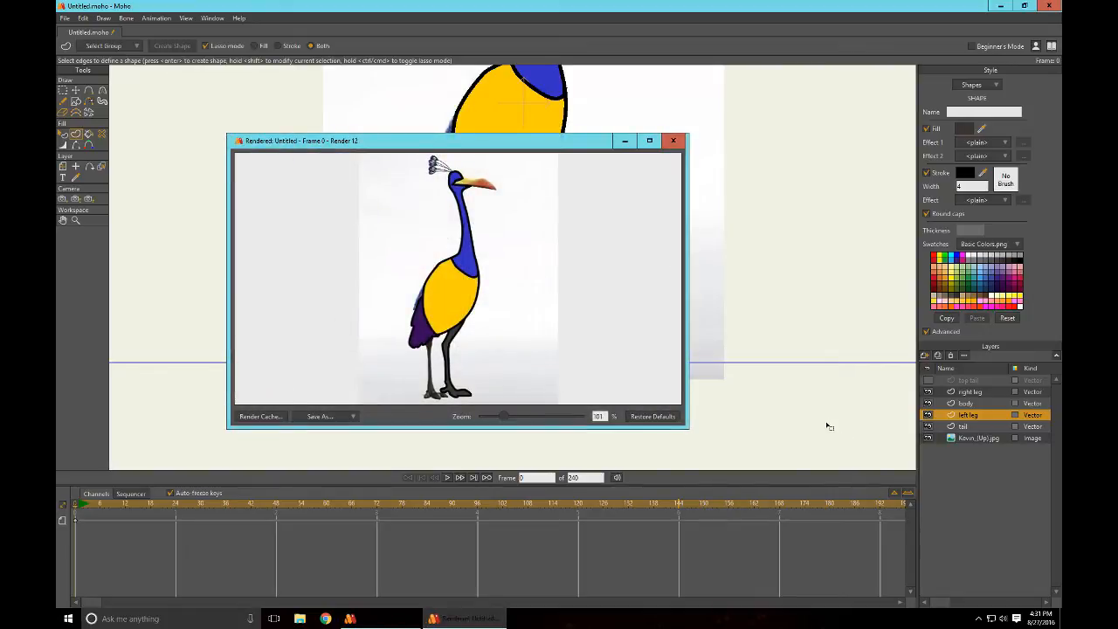
key(Escape)
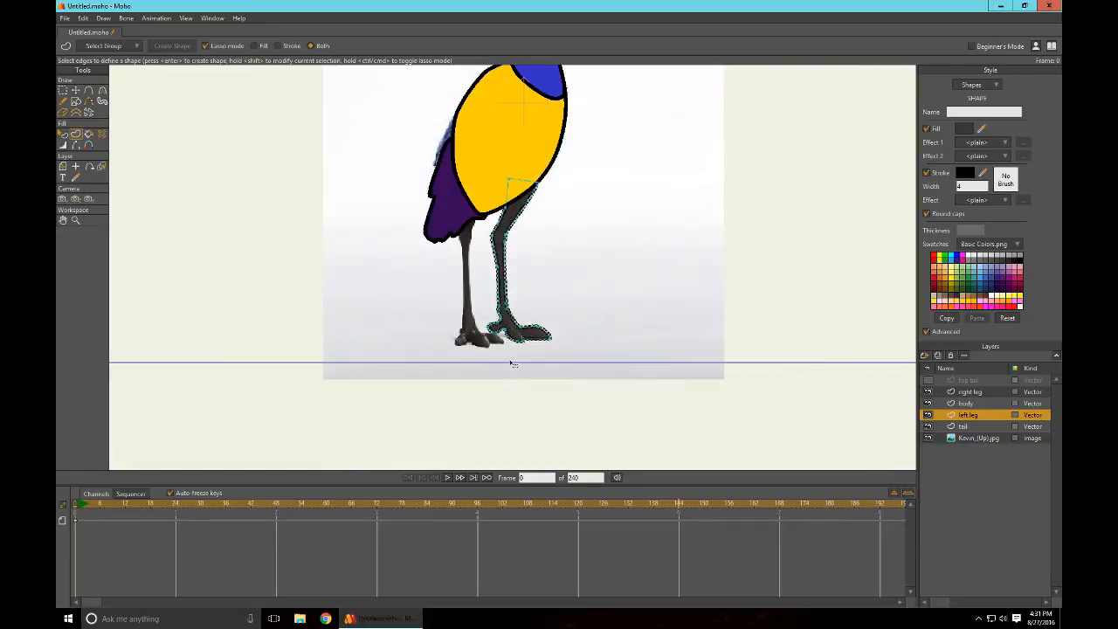
Step: Hide the tail, left leg and body layers and make the right leg layer active
scroll(587, 274, up, 7)
drag(614, 278, 648, 303)
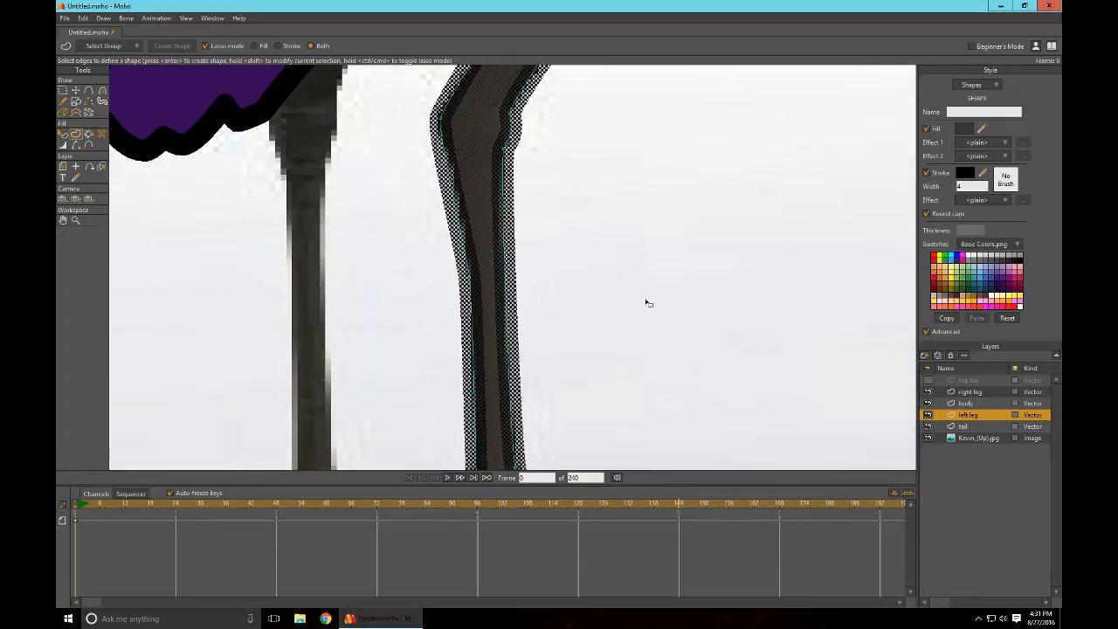
click(928, 426)
click(927, 415)
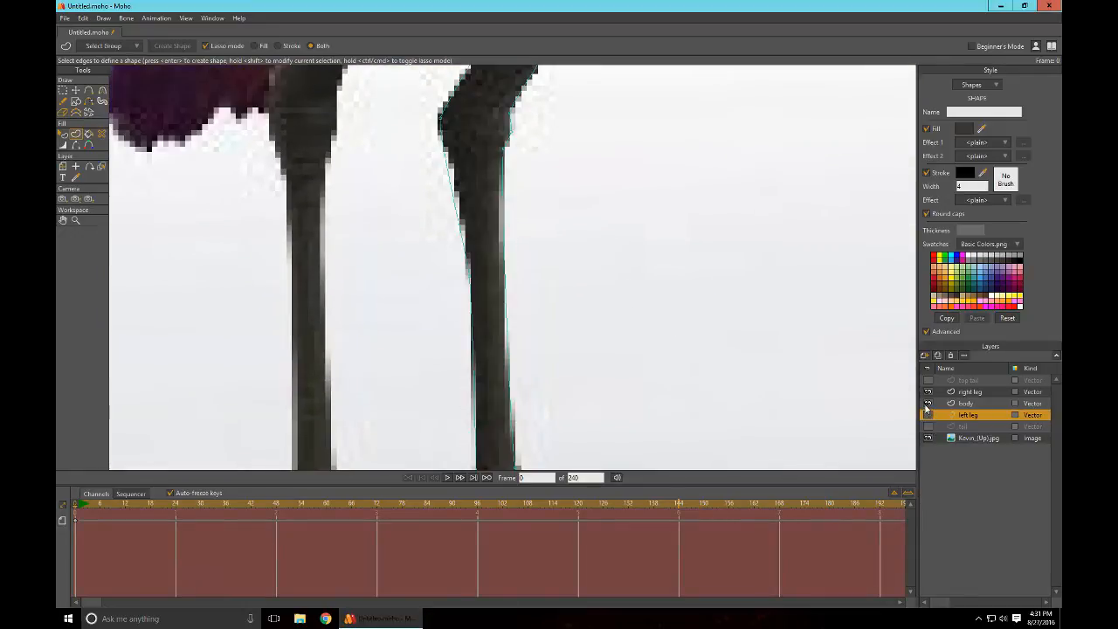
click(928, 404)
drag(739, 342, 793, 390)
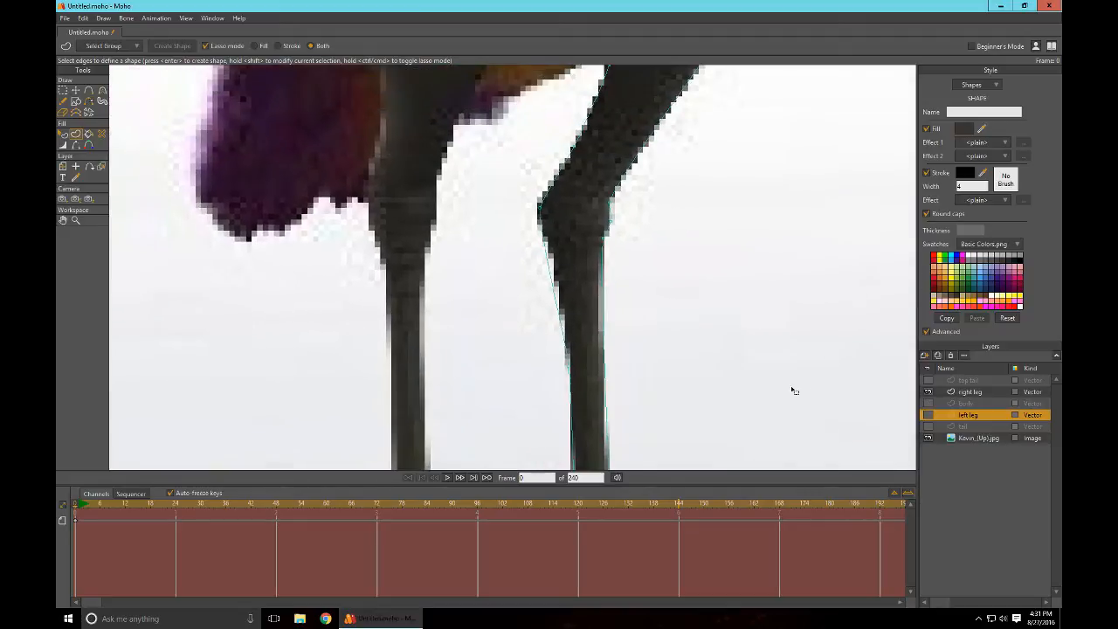
click(985, 394)
drag(632, 194, 771, 361)
scroll(677, 287, down, 2)
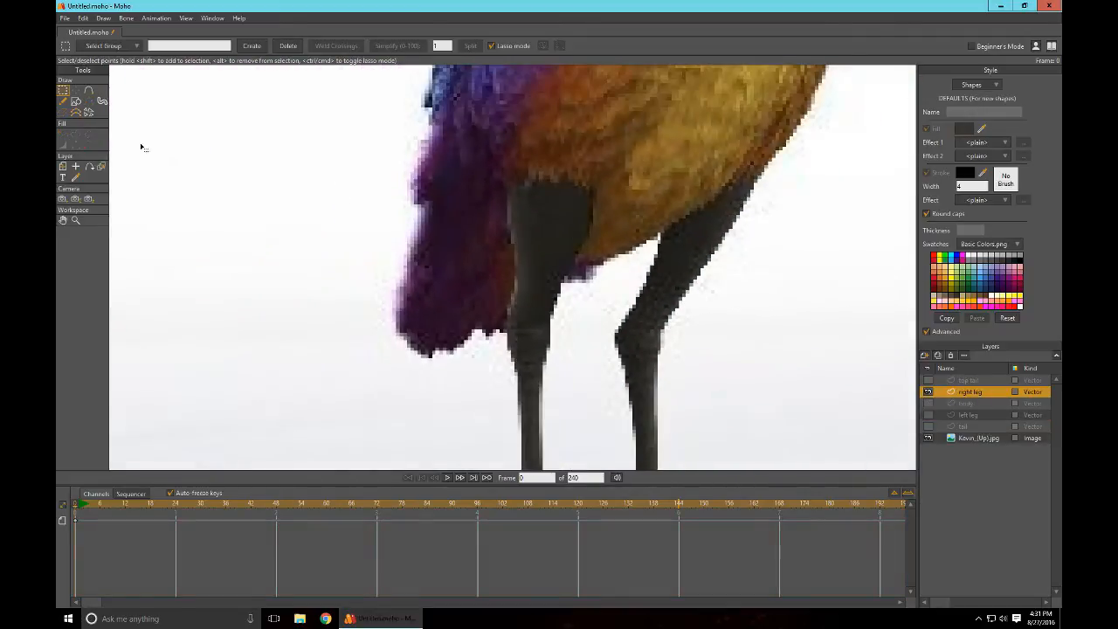
Step: Trace the right leg with Add Point from the top of the thigh down its front edge to the long front toe
click(88, 90)
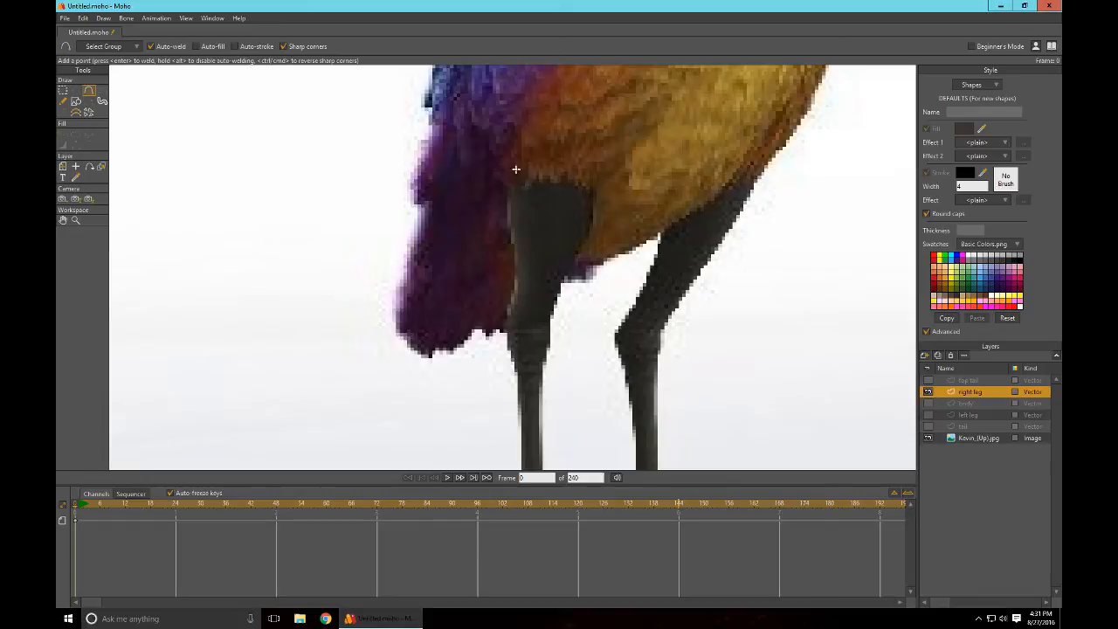
drag(508, 172, 547, 319)
drag(448, 324, 437, 72)
drag(613, 382, 551, 468)
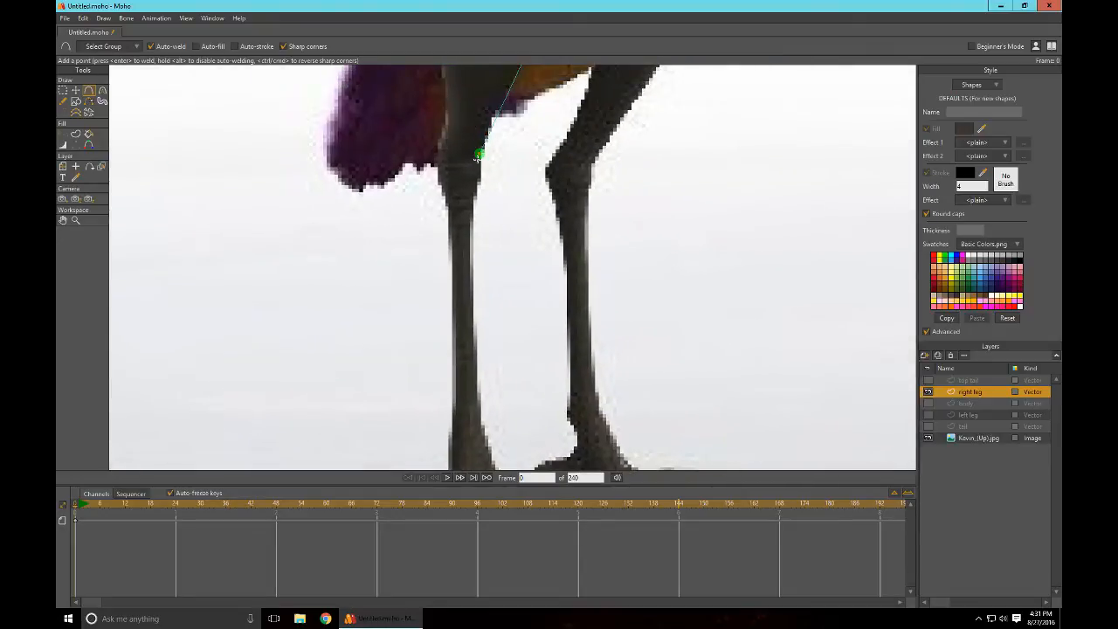
drag(479, 150, 480, 187)
drag(473, 207, 502, 236)
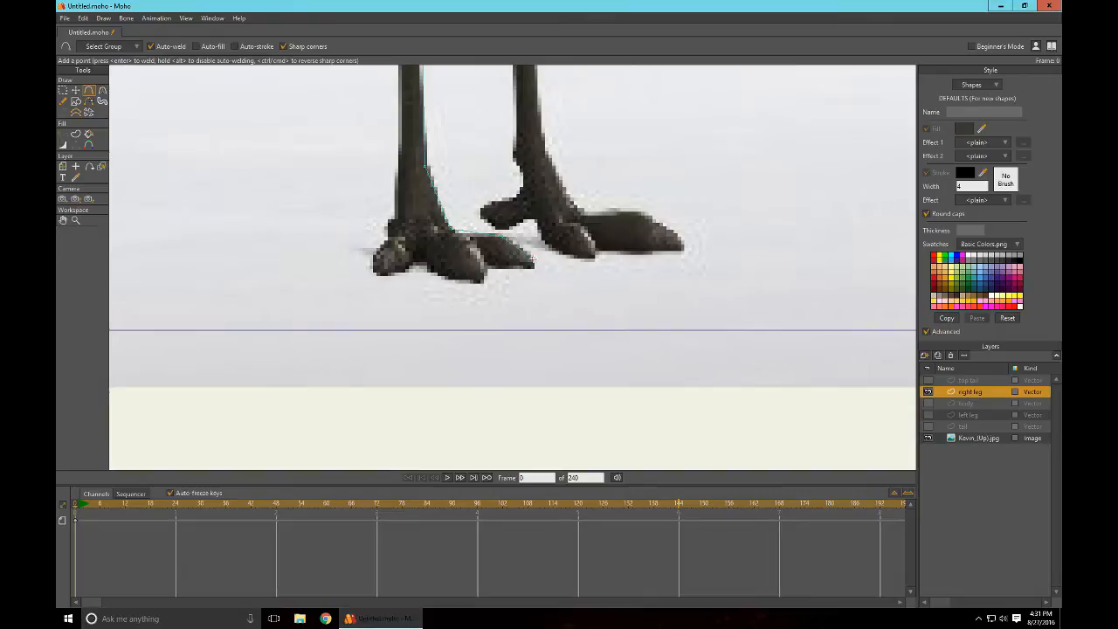
Step: Continue the right foot outline around the long toe's tip and along the underside of the middle toe
scroll(547, 262, up, 6)
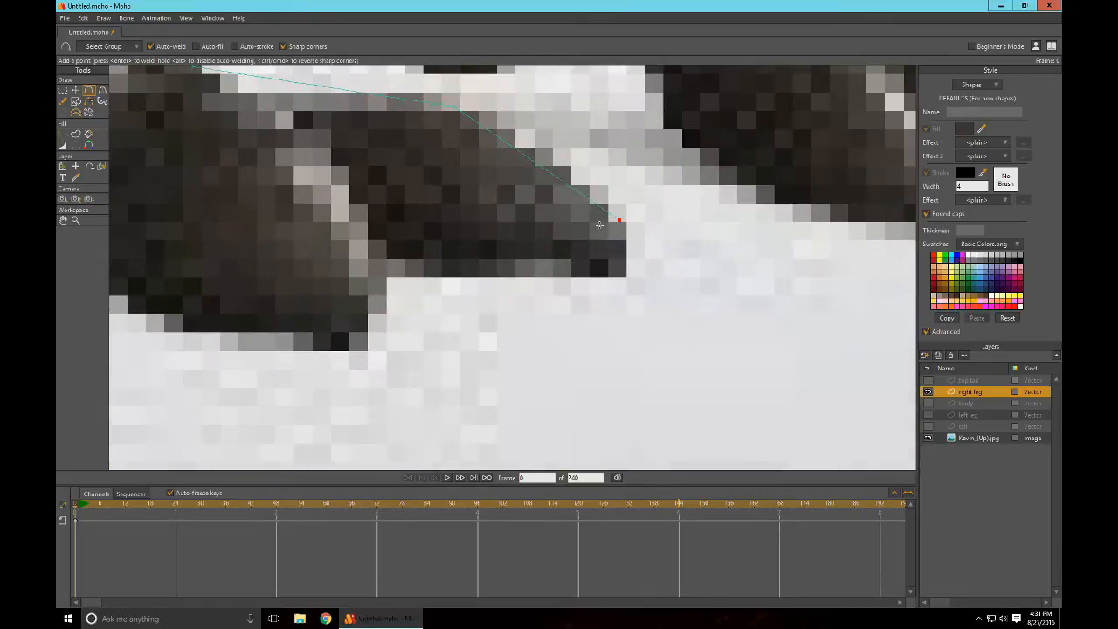
drag(618, 220, 367, 320)
drag(411, 352, 308, 282)
drag(263, 229, 199, 276)
drag(220, 355, 634, 356)
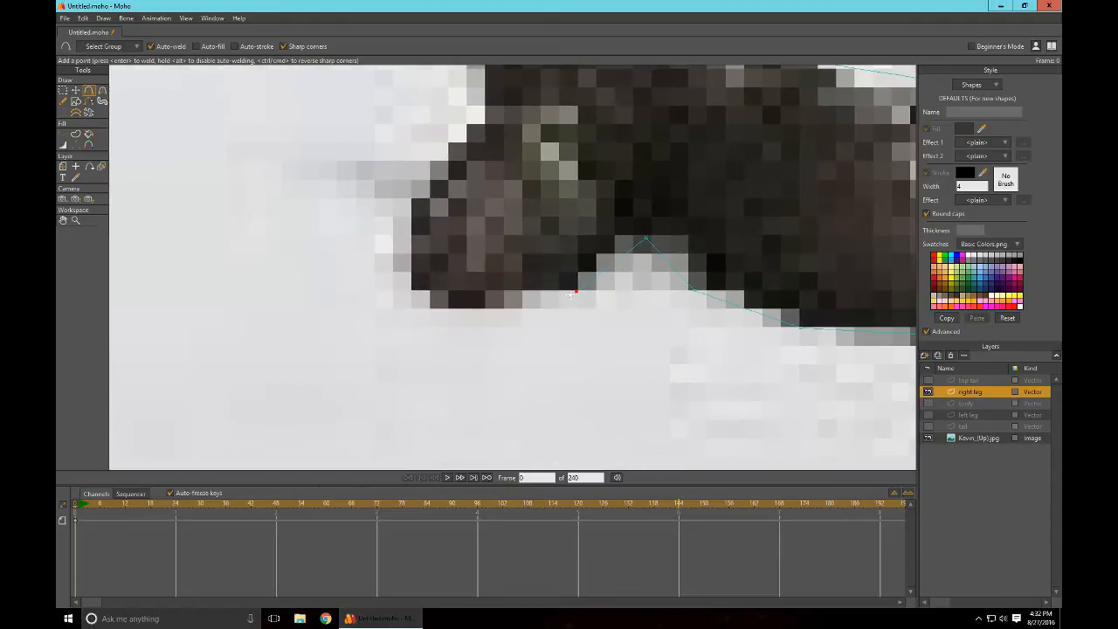
Step: Trace around the right foot's rear toe and heel and up the back of the ankle
mouse_move(572, 293)
mouse_down()
mouse_move(494, 293)
mouse_move(423, 310)
mouse_move(414, 200)
mouse_up()
drag(460, 157, 471, 333)
drag(424, 377, 497, 192)
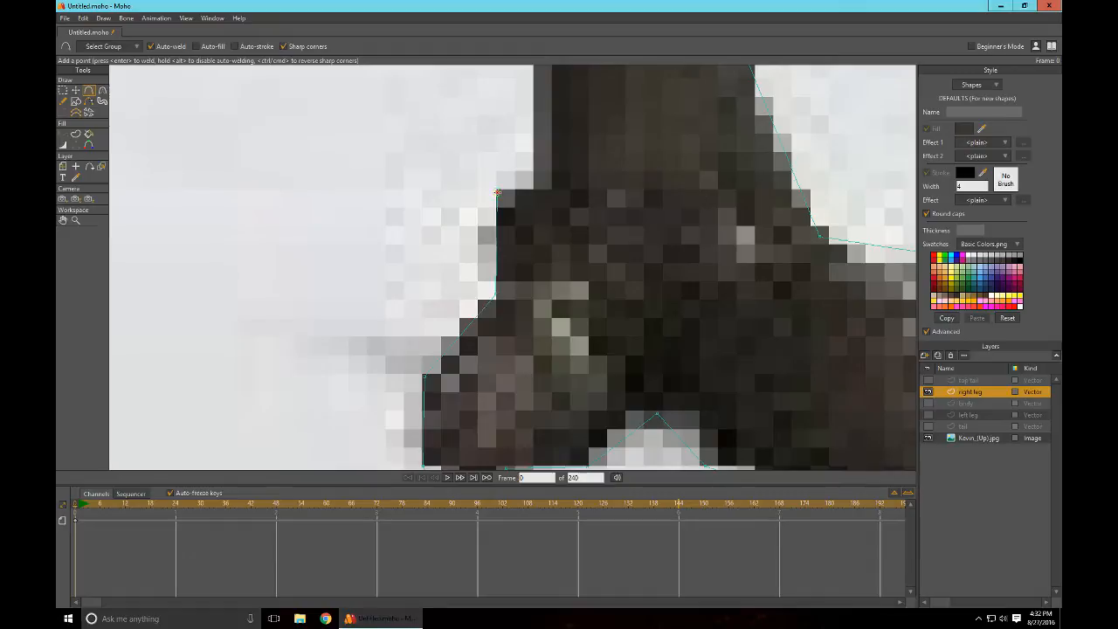
drag(618, 150, 635, 394)
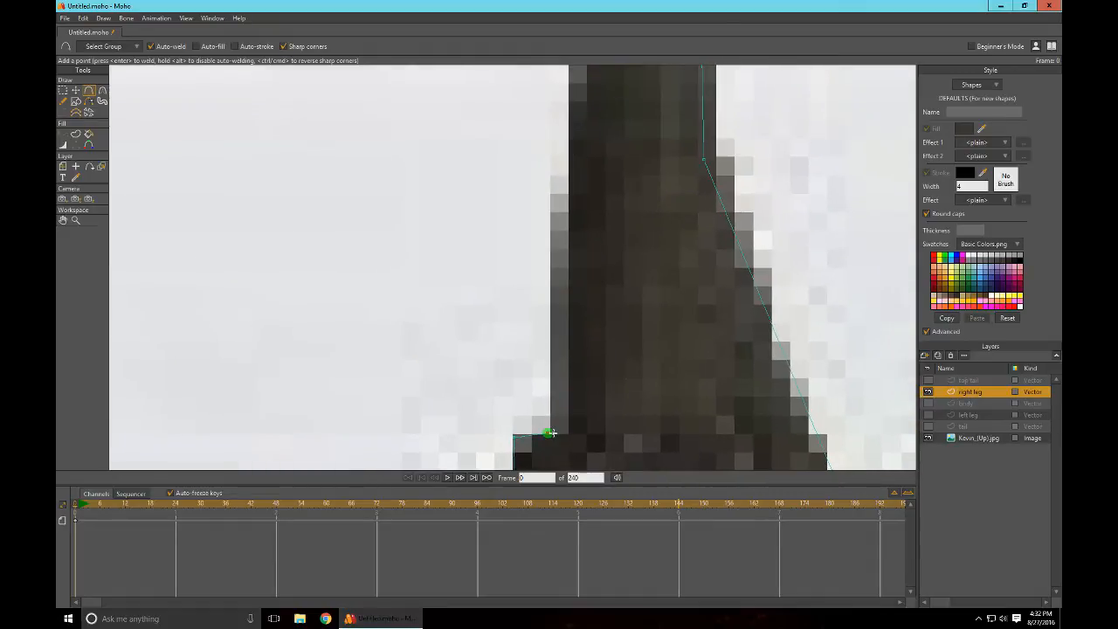
drag(548, 433, 569, 152)
drag(611, 73, 651, 387)
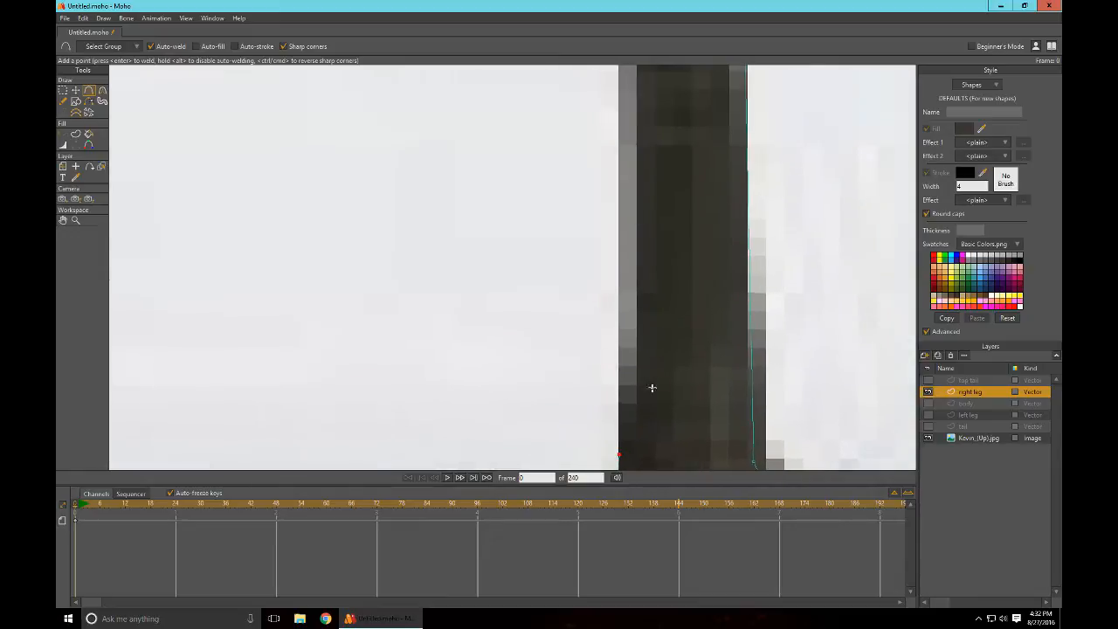
Step: Trace the back edge of the right shin and thigh upward and close the outline at the thigh's top
scroll(638, 413, down, 4)
drag(668, 229, 696, 334)
scroll(687, 325, down, 5)
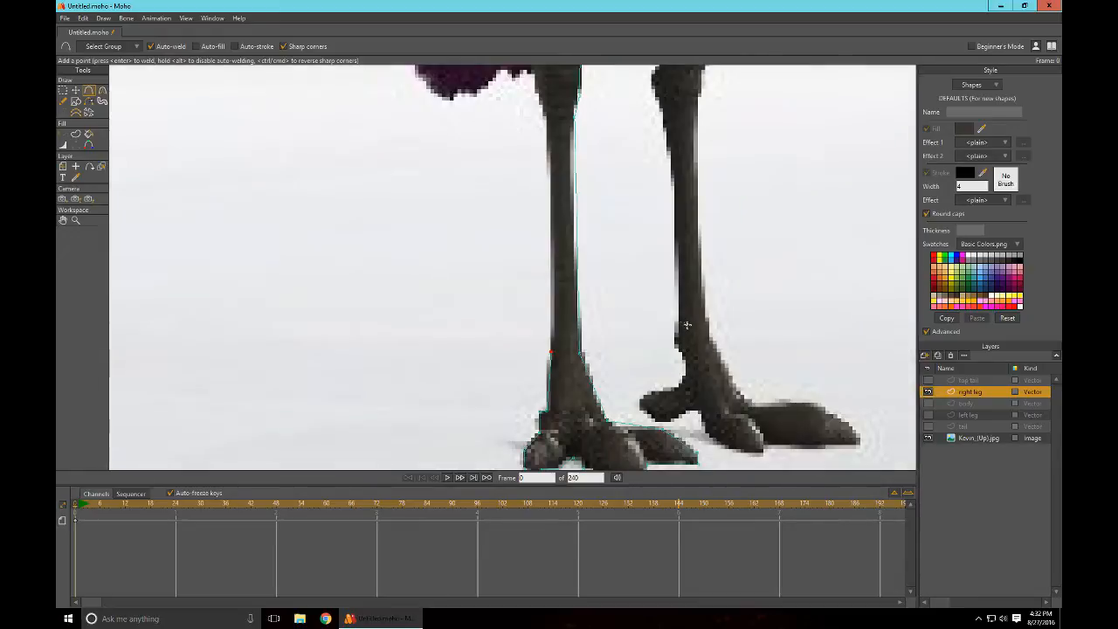
drag(550, 352, 547, 125)
drag(715, 125, 762, 387)
mouse_move(583, 164)
mouse_down()
mouse_move(592, 285)
mouse_move(579, 329)
mouse_up()
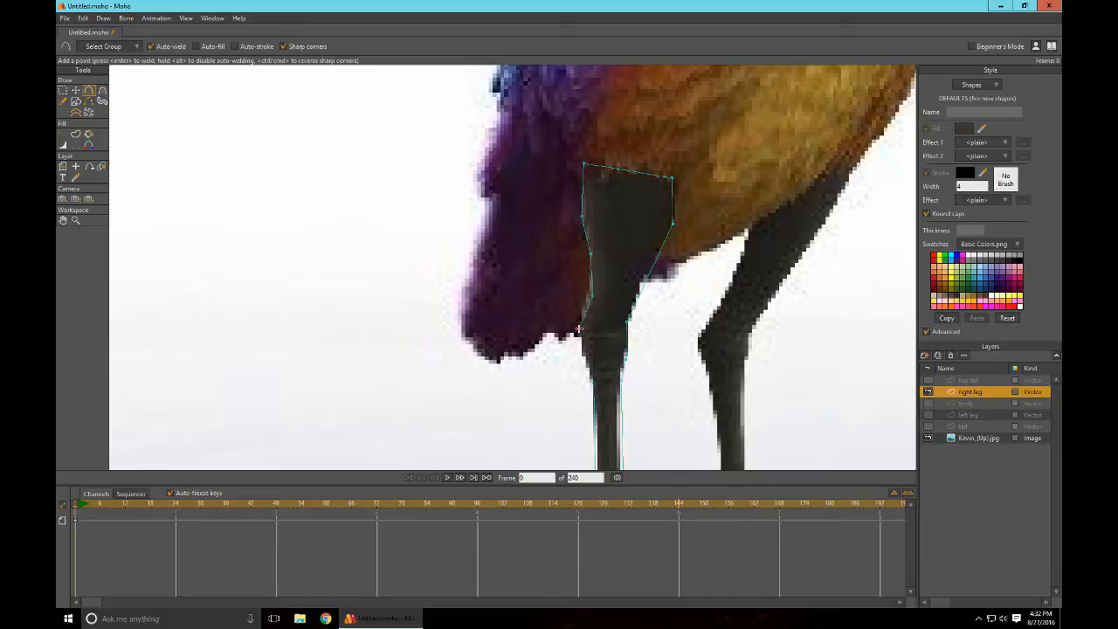
Step: Fit the outline behind the right knee to the reference by adjusting its points
drag(603, 398, 634, 378)
scroll(611, 255, up, 3)
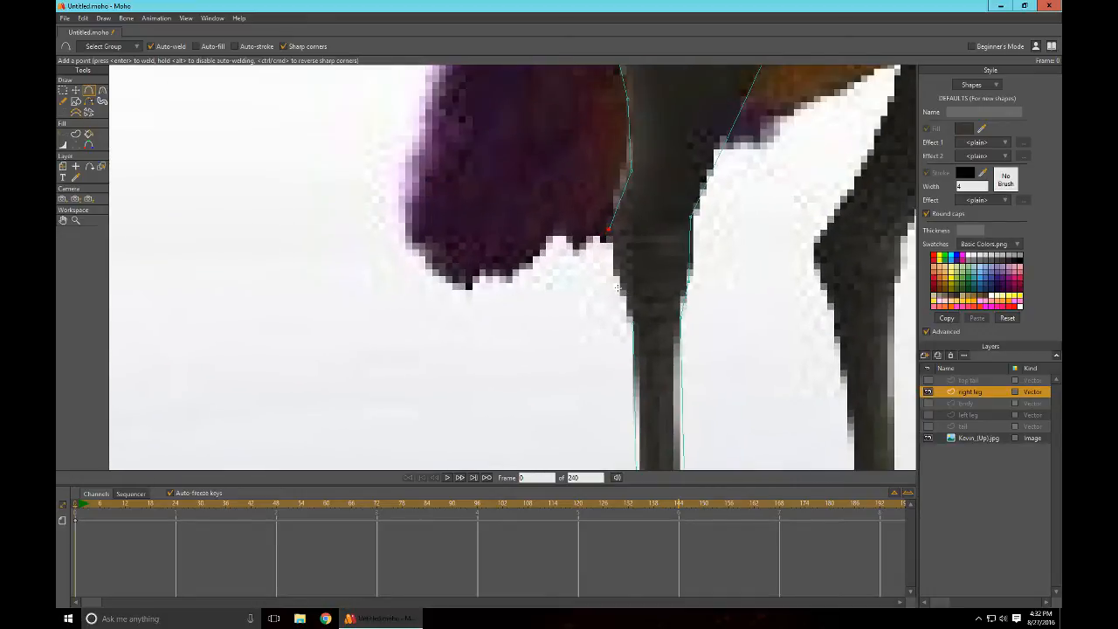
drag(609, 231, 615, 272)
drag(627, 316, 630, 323)
scroll(718, 302, down, 4)
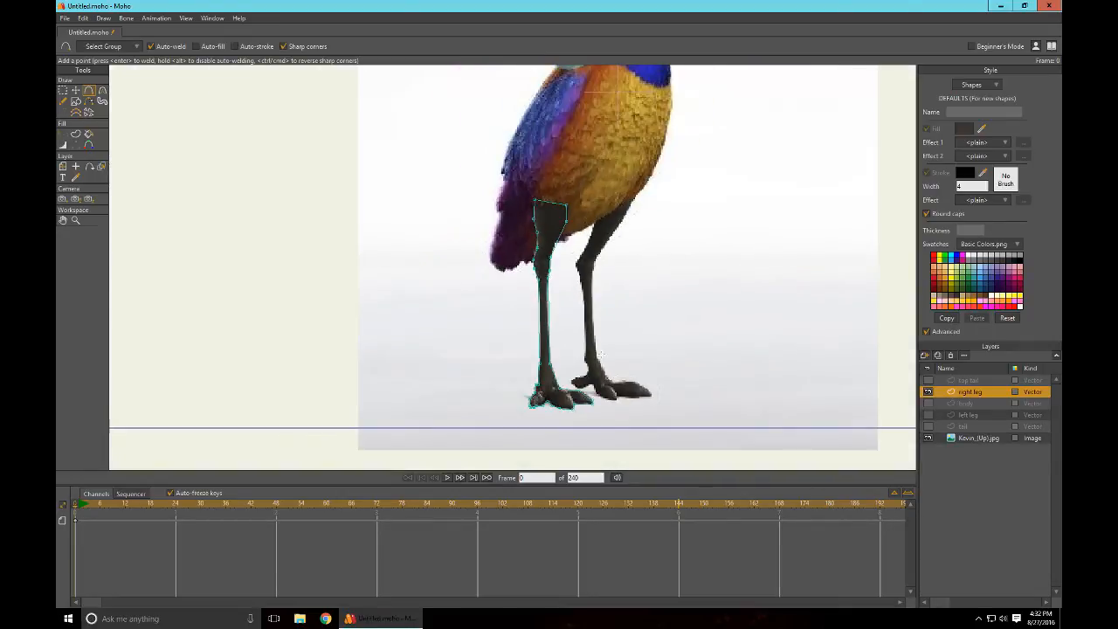
Step: Round the two upper corners of the right thigh and reposition their points to match the reference
key(c)
scroll(711, 387, up, 5)
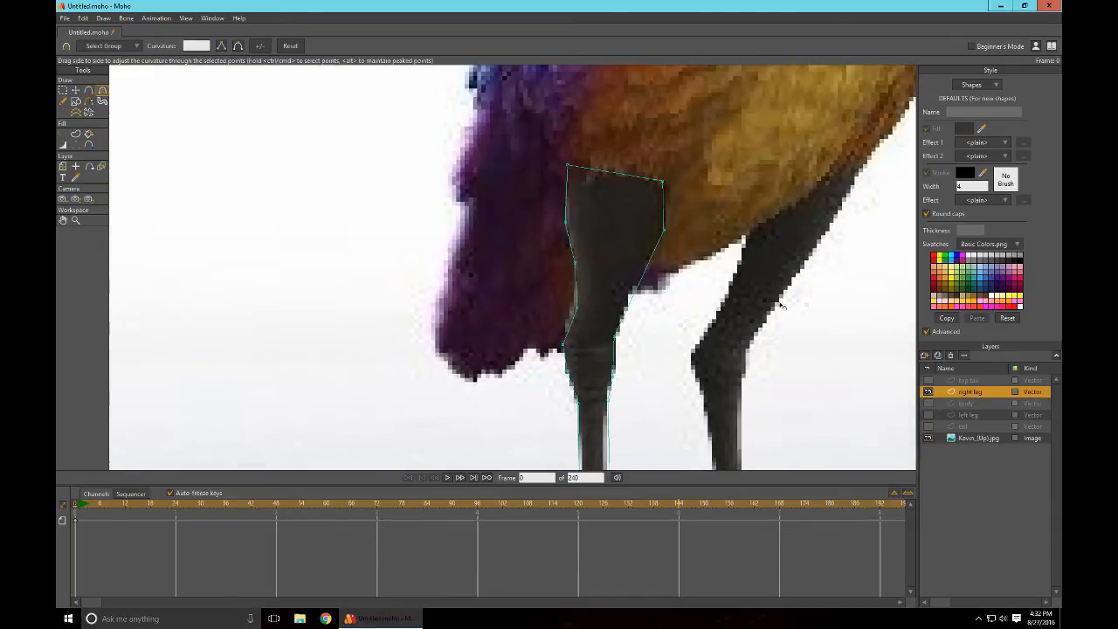
key(t)
drag(539, 137, 541, 150)
key(c)
drag(661, 180, 699, 172)
key(t)
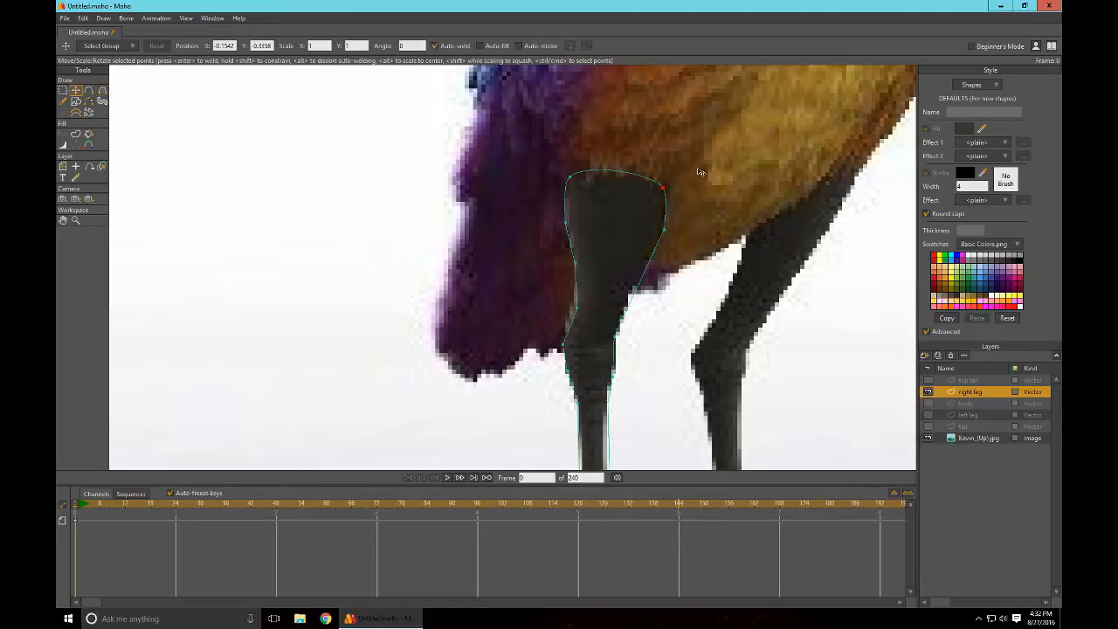
click(565, 224)
key(c)
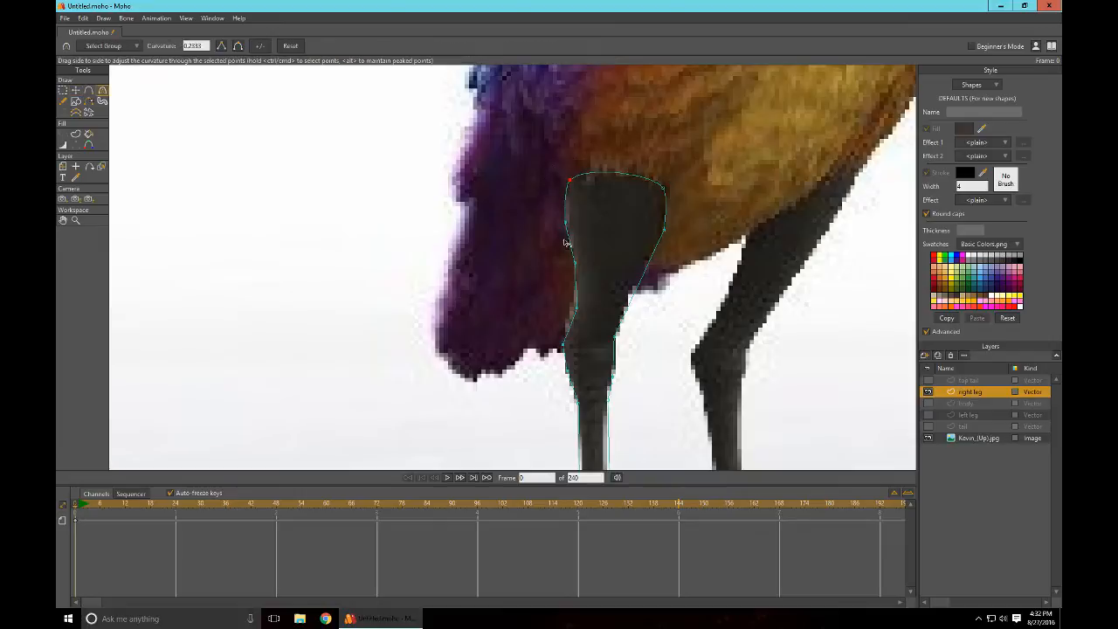
Step: Add a point on the front edge of the right thigh above the knee and align it with the reference
ctrl+click(662, 230)
click(632, 286)
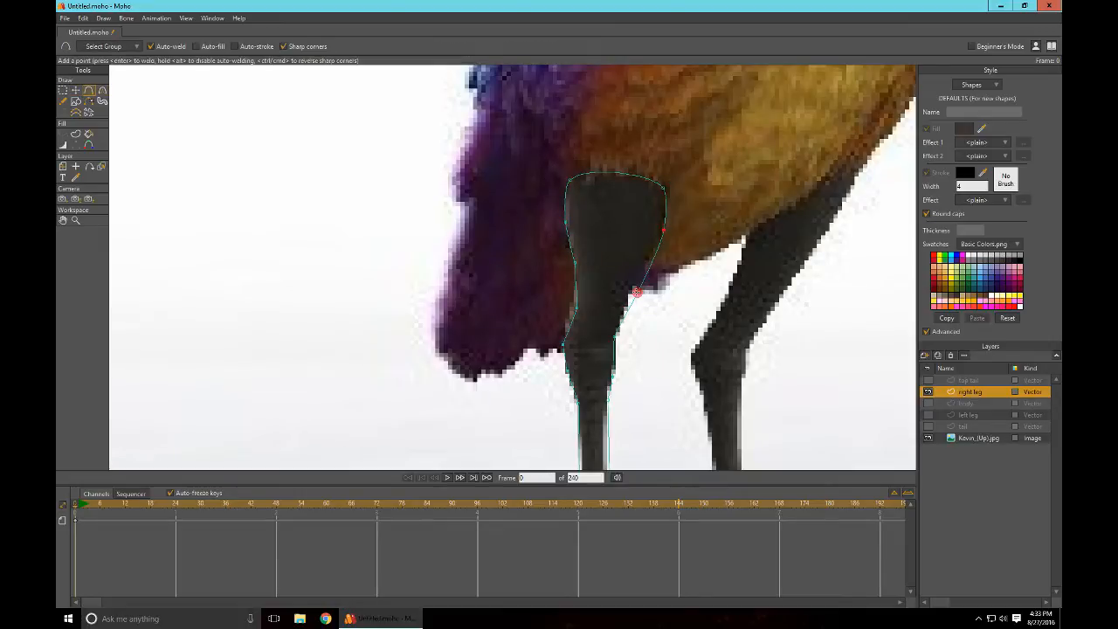
key(t)
drag(672, 316, 678, 318)
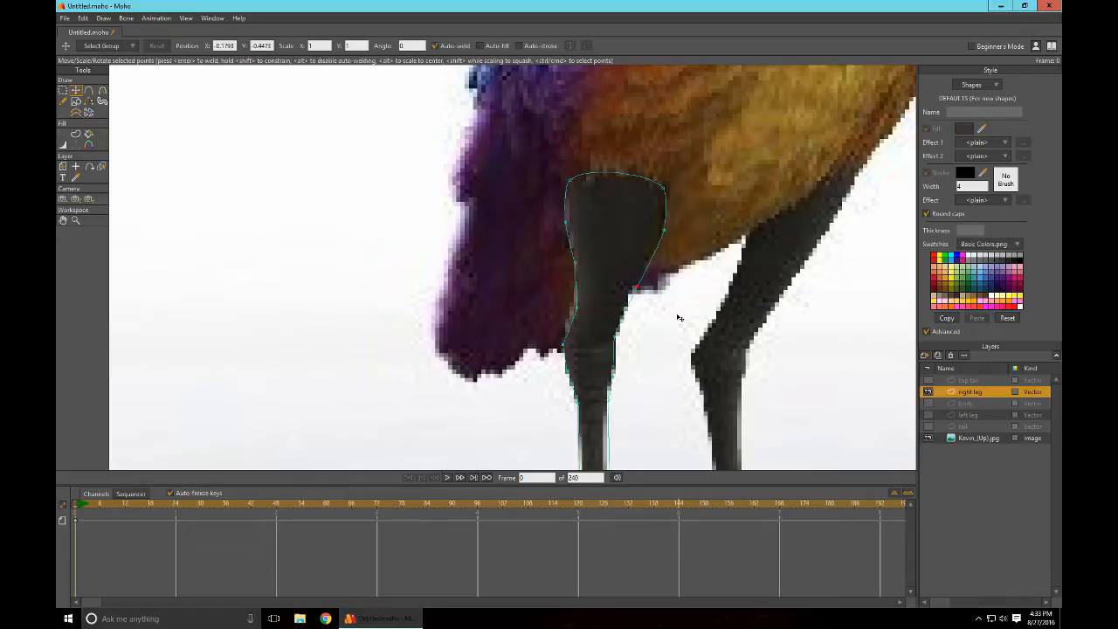
key(c)
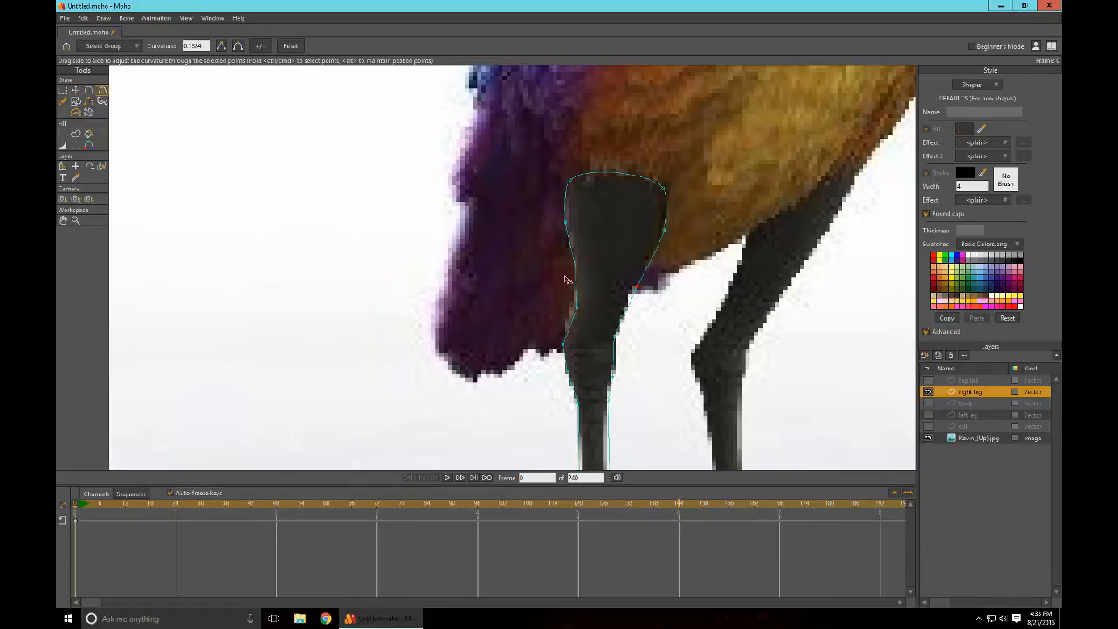
Step: Adjust the curvature of the outline points along the back of the right thigh and at the front of the knee
click(574, 263)
drag(576, 309, 724, 325)
drag(731, 254, 724, 238)
drag(603, 343, 737, 324)
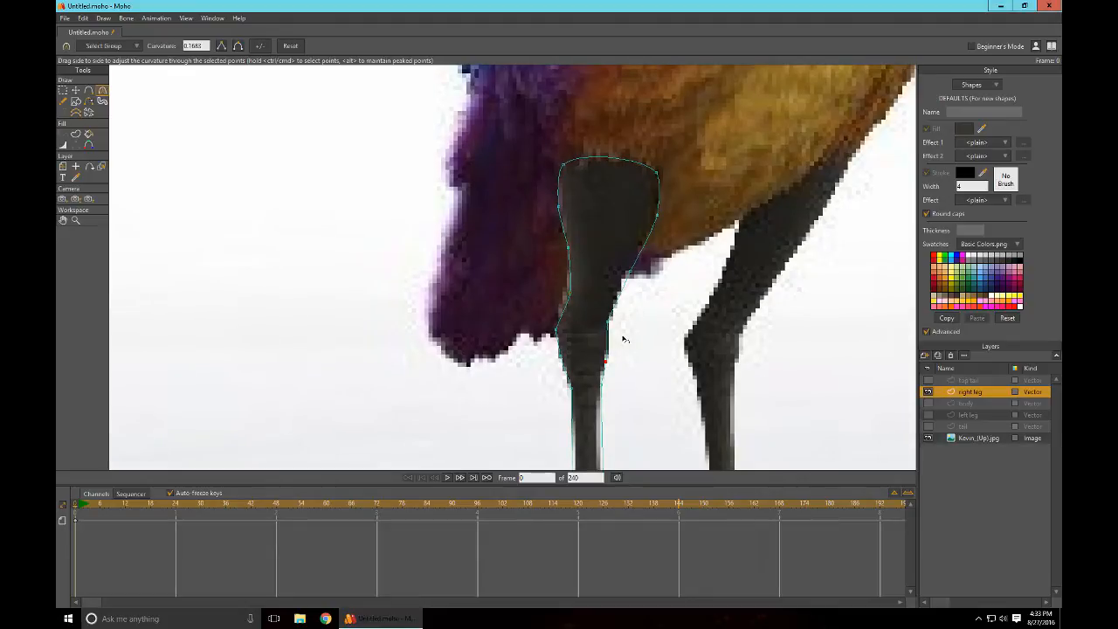
Step: Curve the outline points just below and behind the right knee and at the front of the ankle
drag(709, 405, 710, 189)
drag(602, 208, 663, 197)
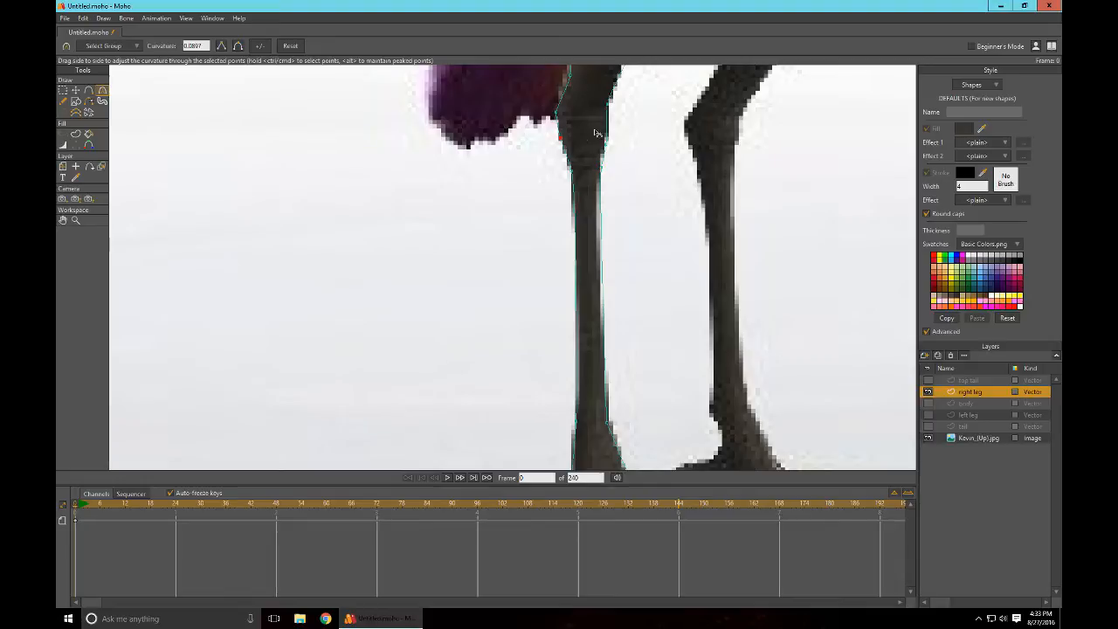
drag(580, 121, 606, 118)
drag(696, 403, 708, 207)
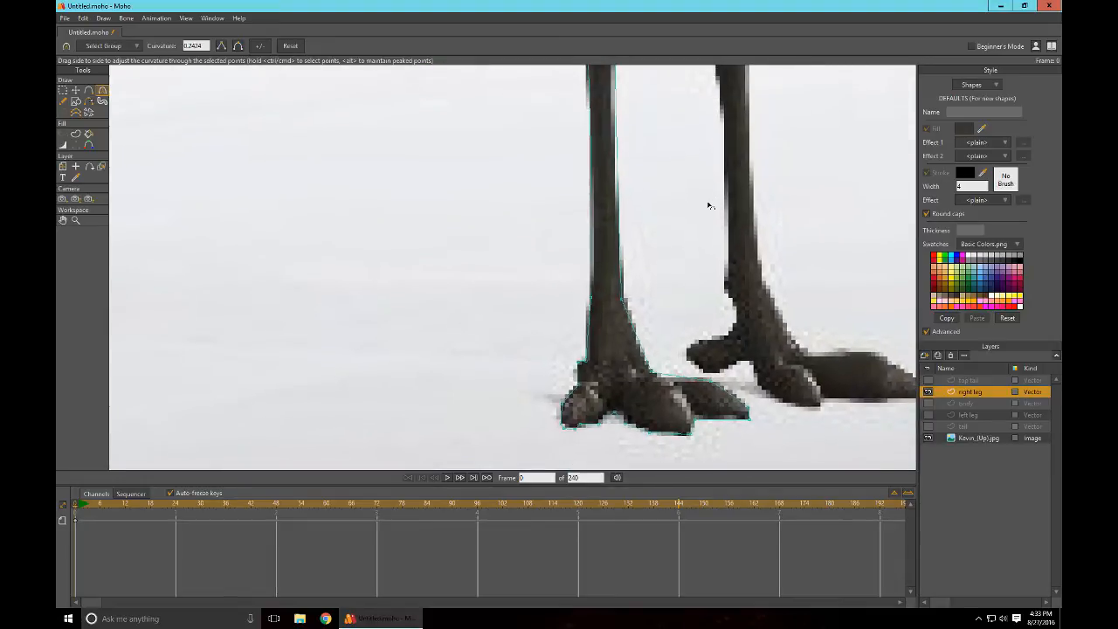
drag(621, 300, 710, 319)
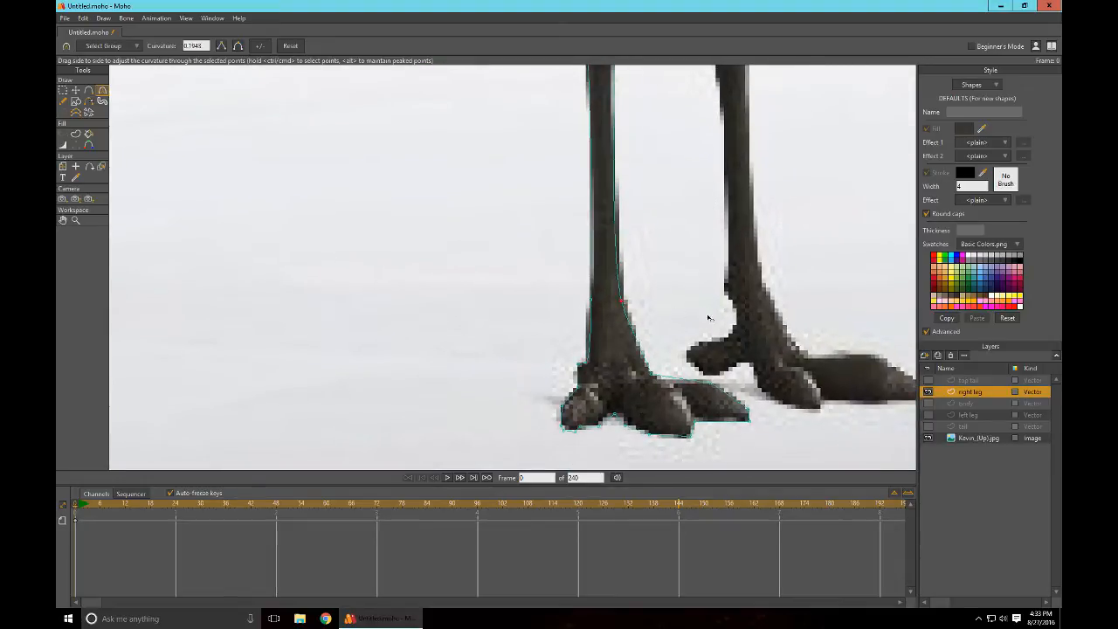
Step: Adjust the curvature of the outline points at the right ankle and around the rear toe to match the reference
drag(585, 363, 539, 374)
scroll(538, 375, up, 3)
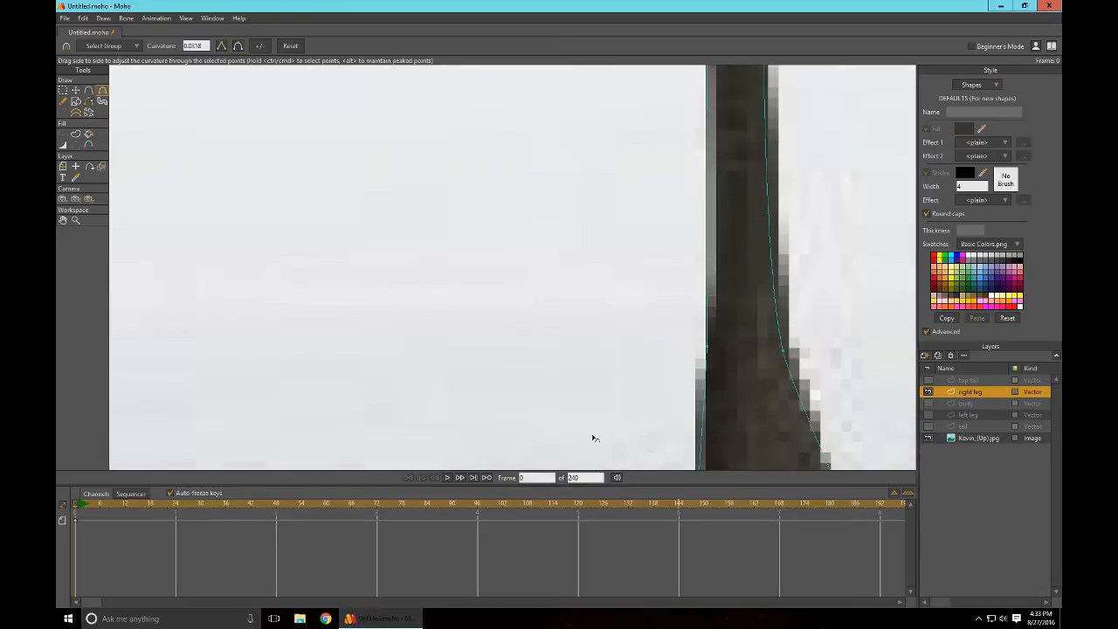
drag(598, 272, 656, 270)
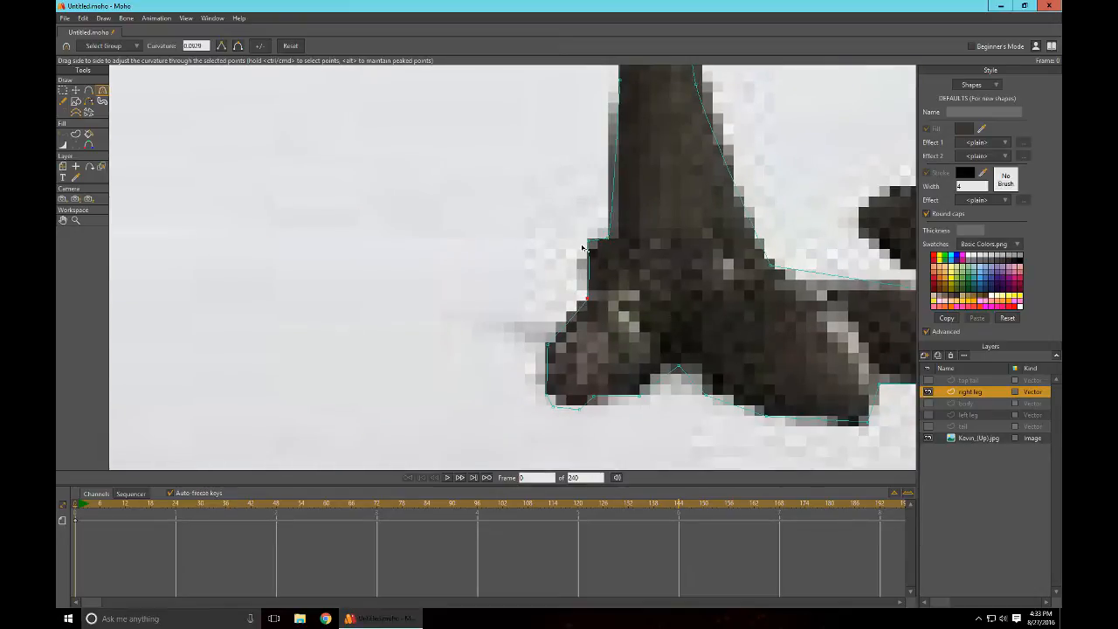
drag(587, 243, 656, 279)
drag(575, 320, 666, 327)
drag(531, 357, 660, 356)
drag(537, 389, 574, 427)
click(638, 386)
Step: Adjust the curvature of the outline points around the right foot's middle and front toes
drag(730, 408, 798, 408)
drag(744, 443, 601, 426)
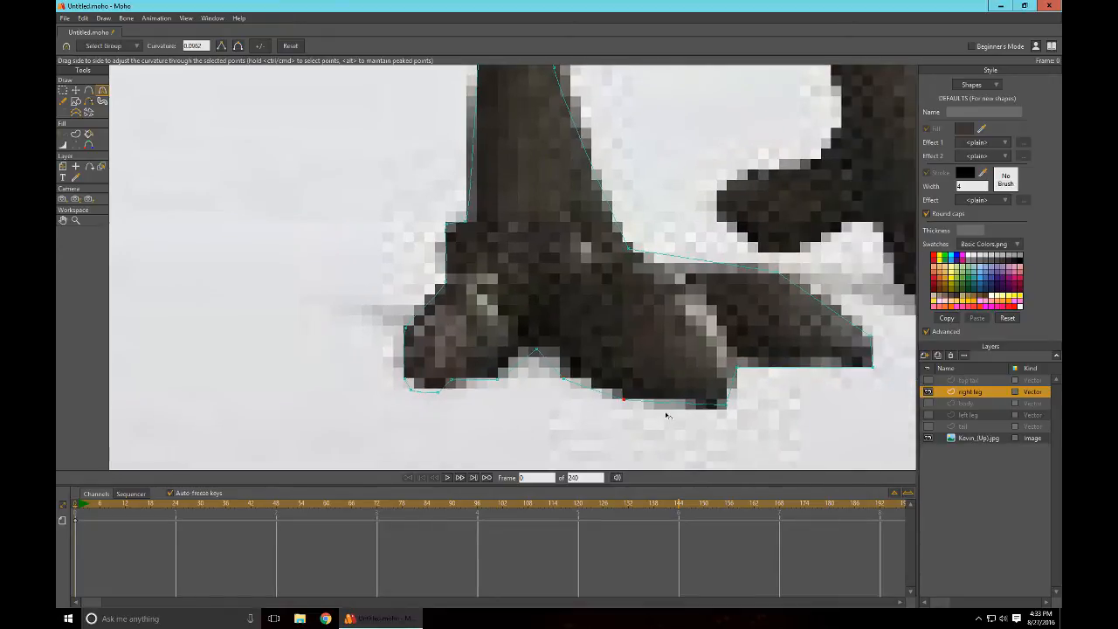
drag(720, 426, 771, 425)
drag(832, 405, 752, 428)
click(710, 455)
drag(702, 379, 761, 424)
drag(593, 332, 720, 369)
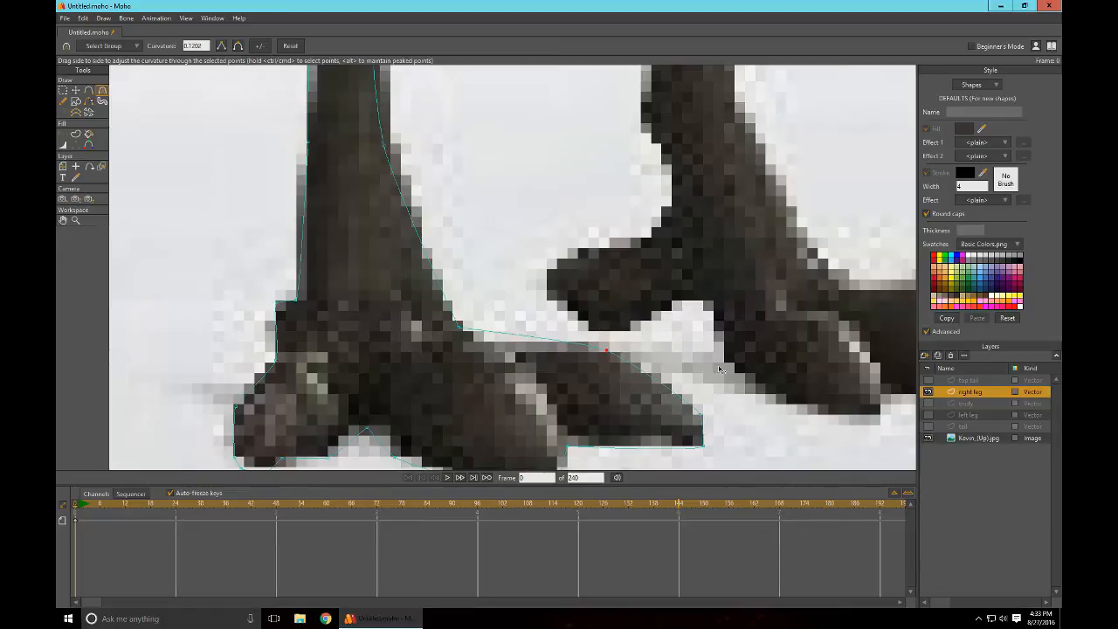
drag(428, 339, 504, 356)
Step: Adjust the curvature of the outline points along the right shin and just below the knee
drag(508, 199, 533, 378)
drag(453, 344, 387, 399)
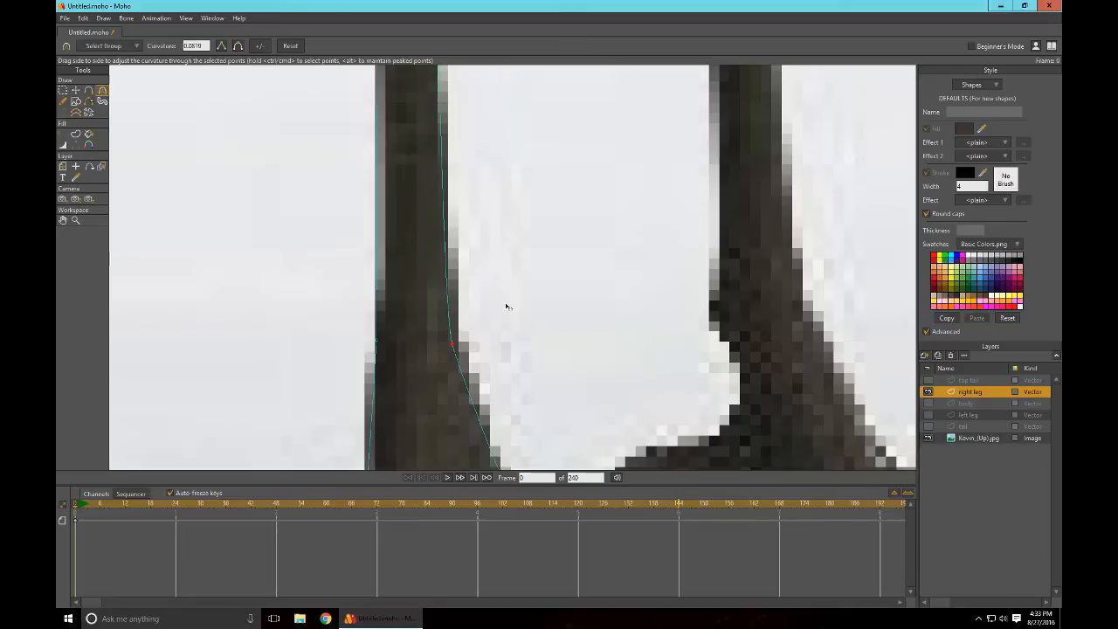
drag(564, 130, 617, 354)
scroll(611, 367, down, 3)
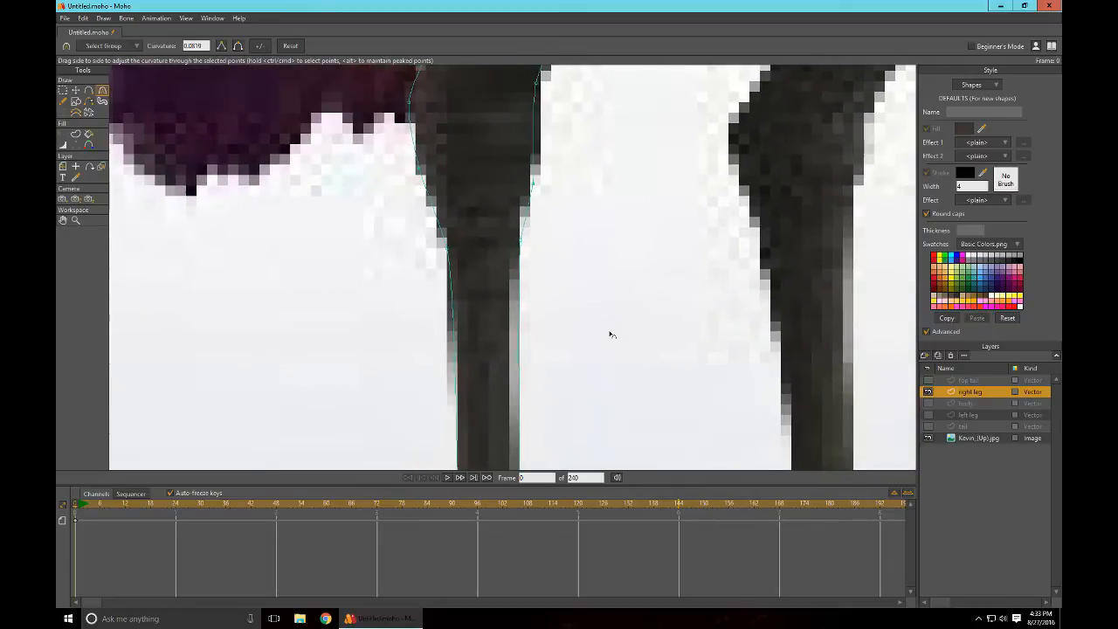
drag(467, 264, 399, 287)
drag(566, 386, 619, 385)
drag(657, 130, 628, 322)
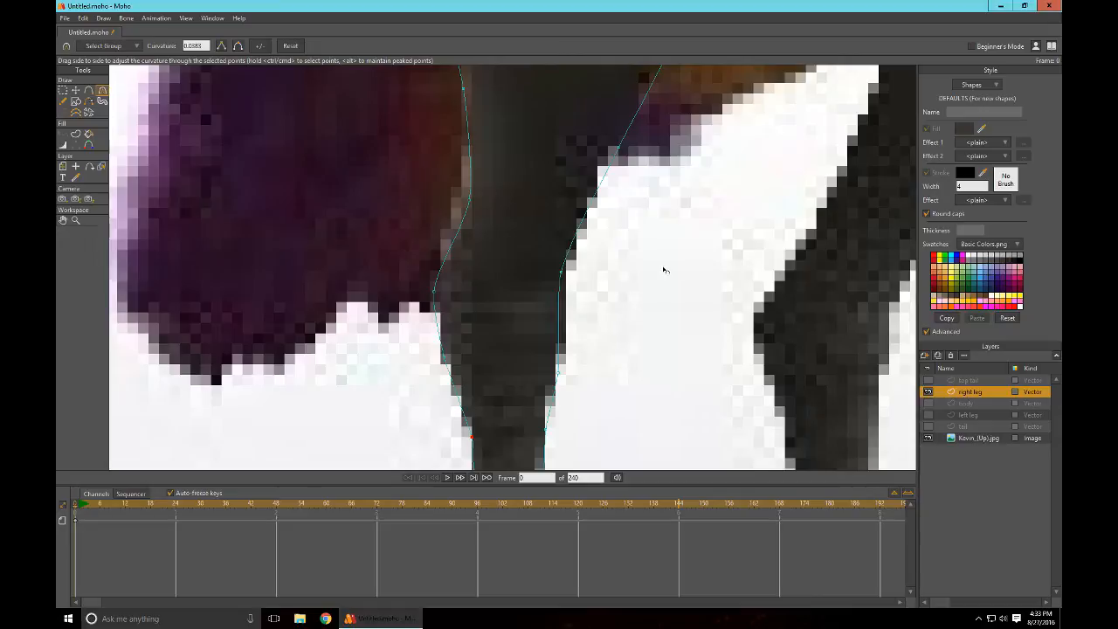
scroll(699, 263, down, 5)
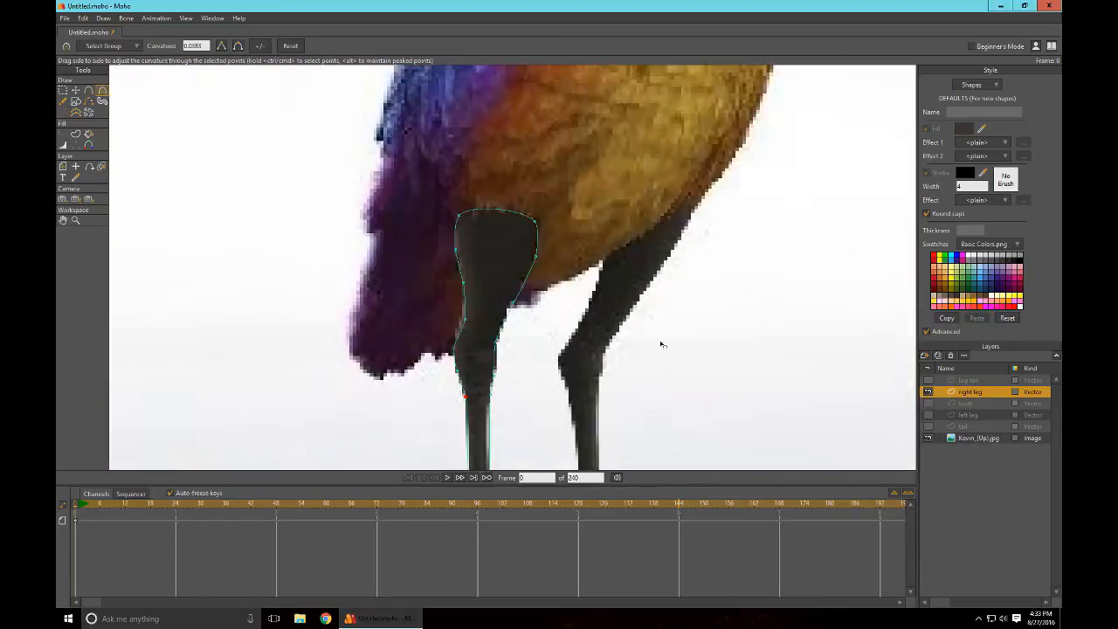
Step: Create a shape with both fill and stroke from the right leg's whole outline
drag(692, 394, 671, 341)
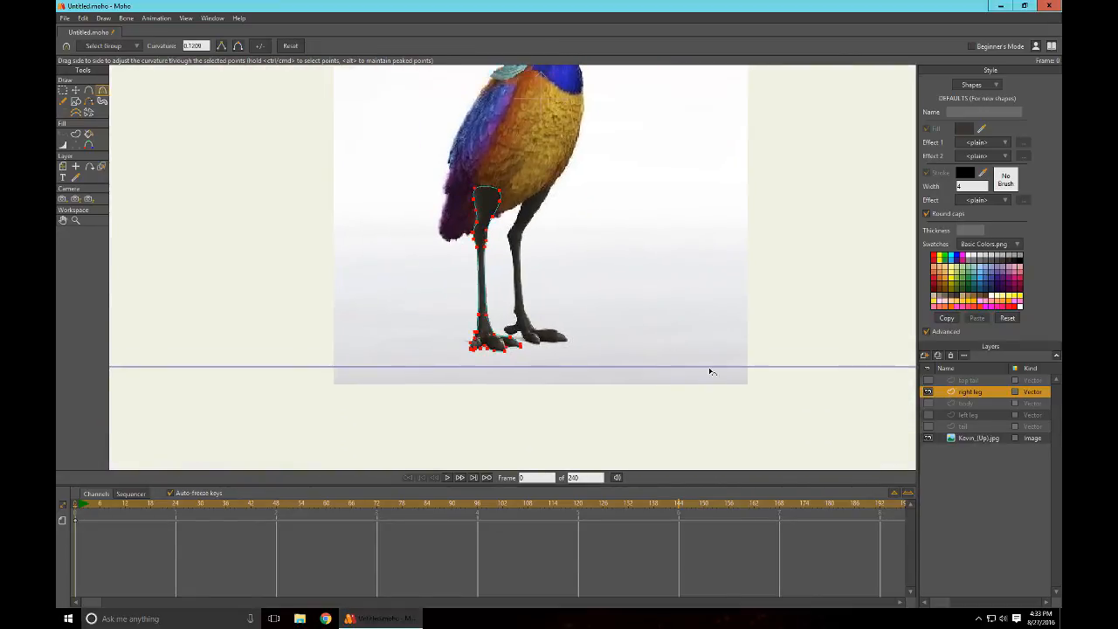
click(75, 133)
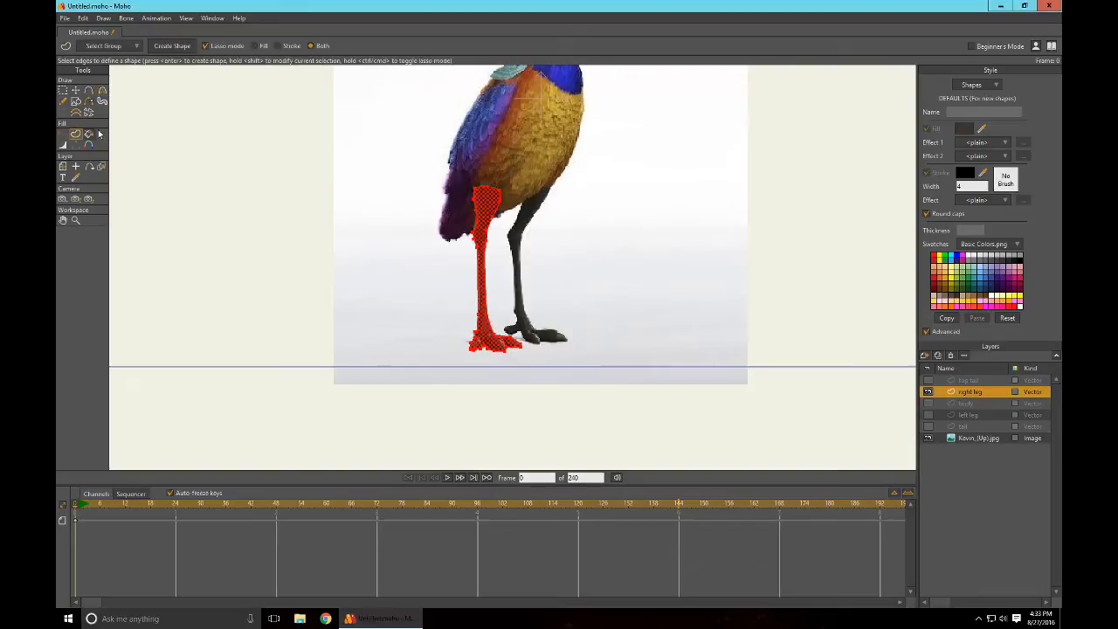
click(172, 46)
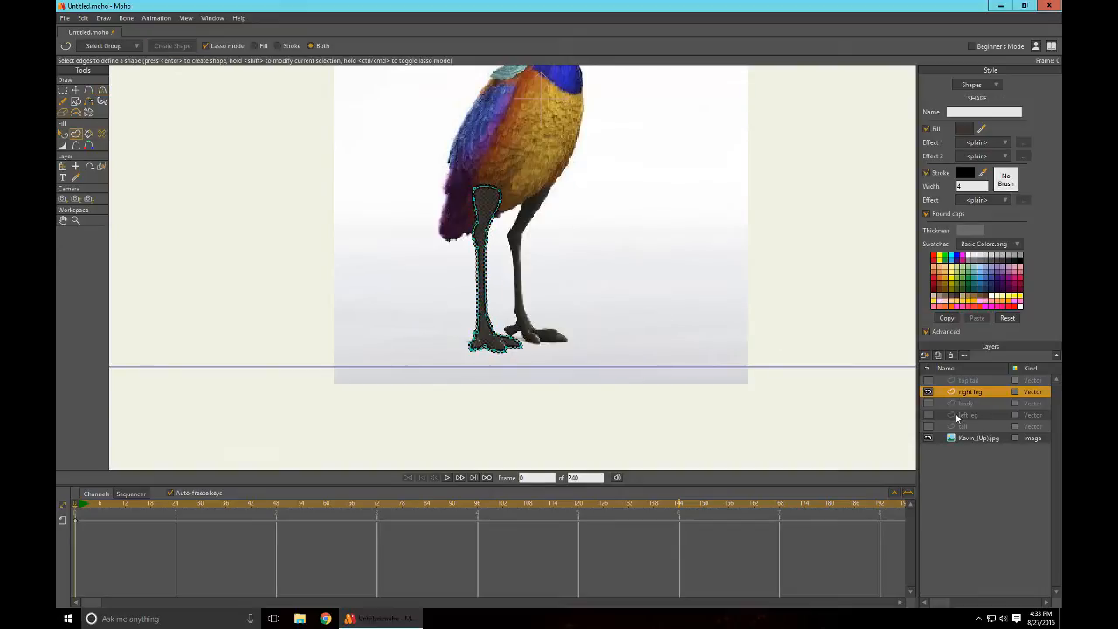
Step: Show the body, left leg, tail and top tail layers and preview a render of the frame
click(928, 403)
click(928, 414)
click(927, 426)
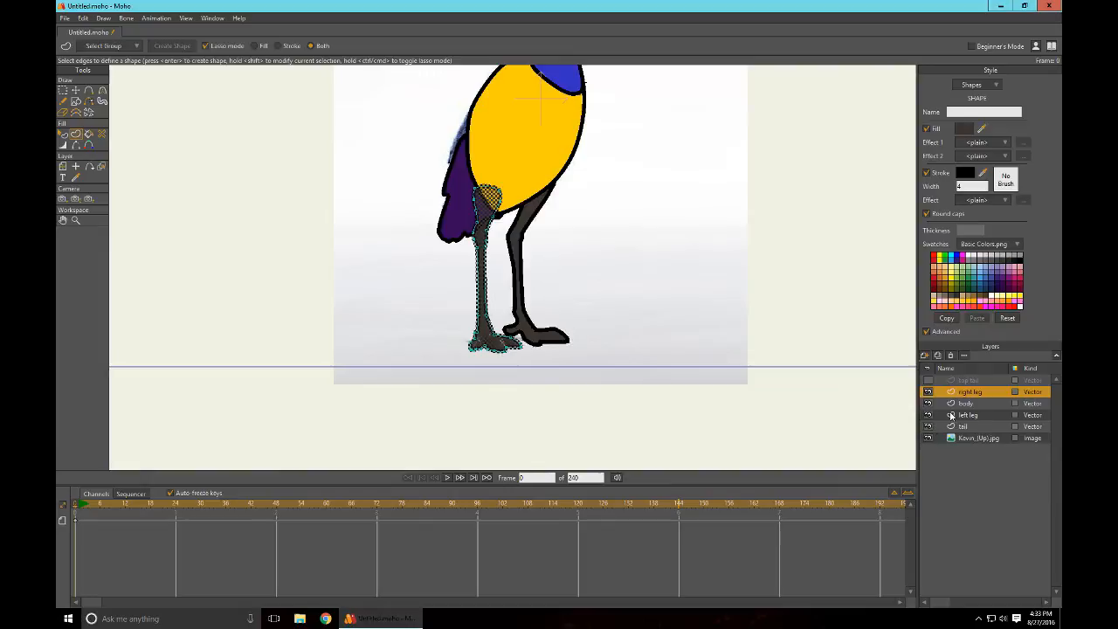
click(928, 380)
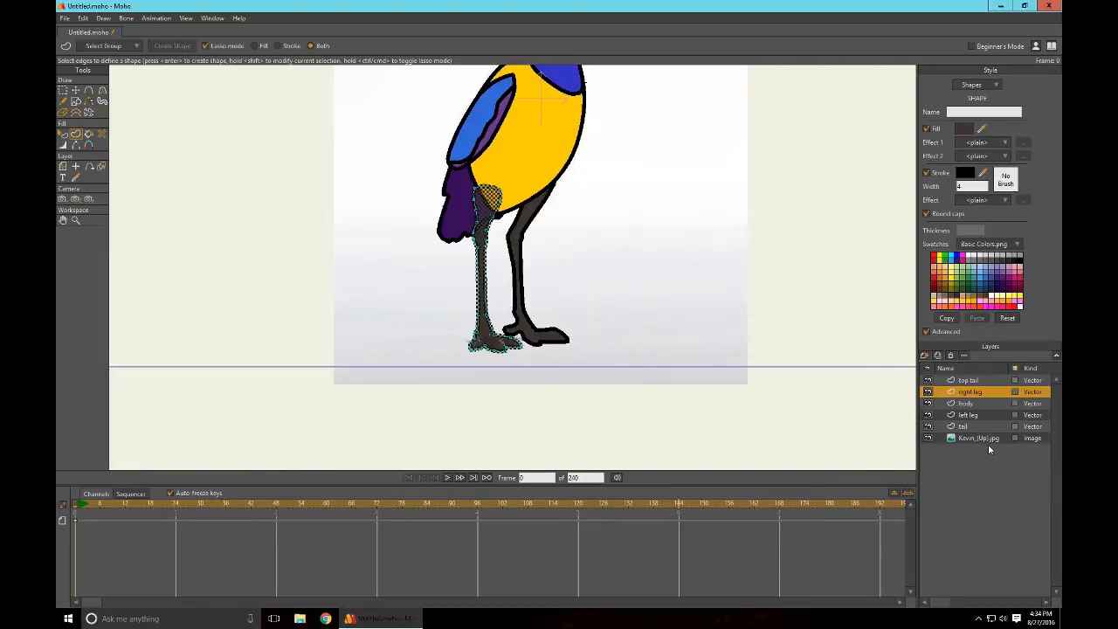
key(ctrl+r)
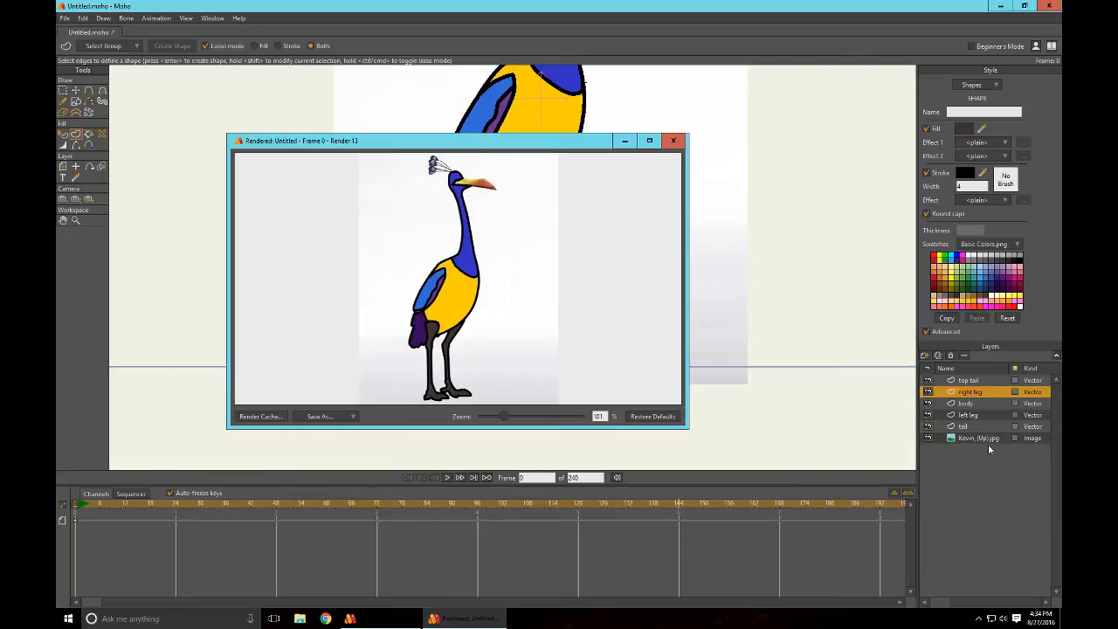
click(674, 141)
Step: Hide the body and top tail layers to expose the reference image's teal patch at the base of the neck
scroll(691, 218, up, 5)
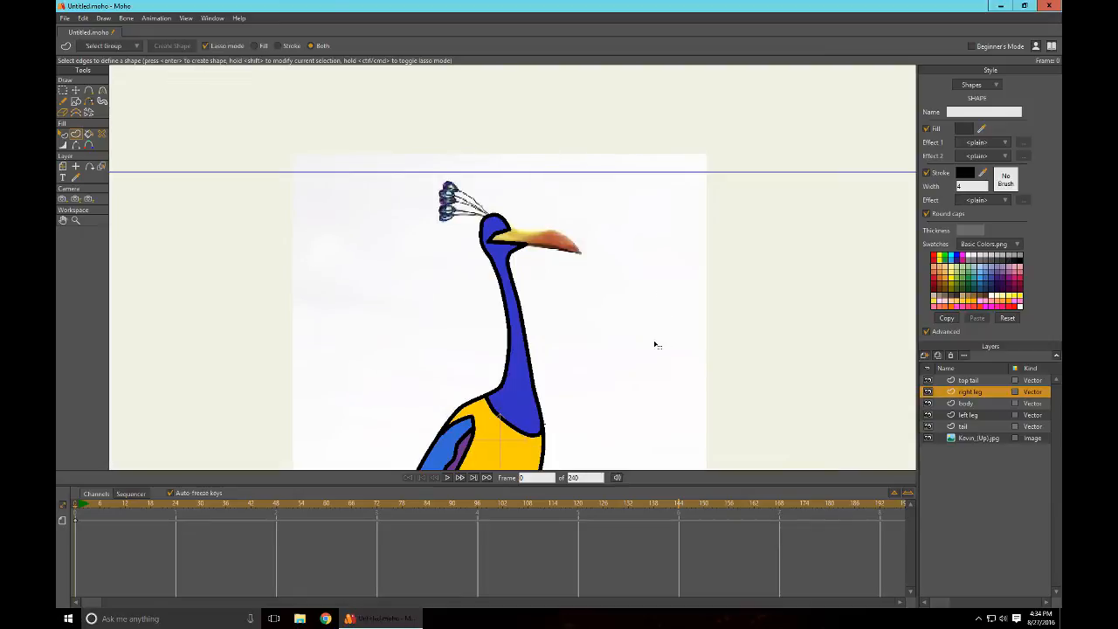
click(928, 402)
scroll(709, 314, down, 4)
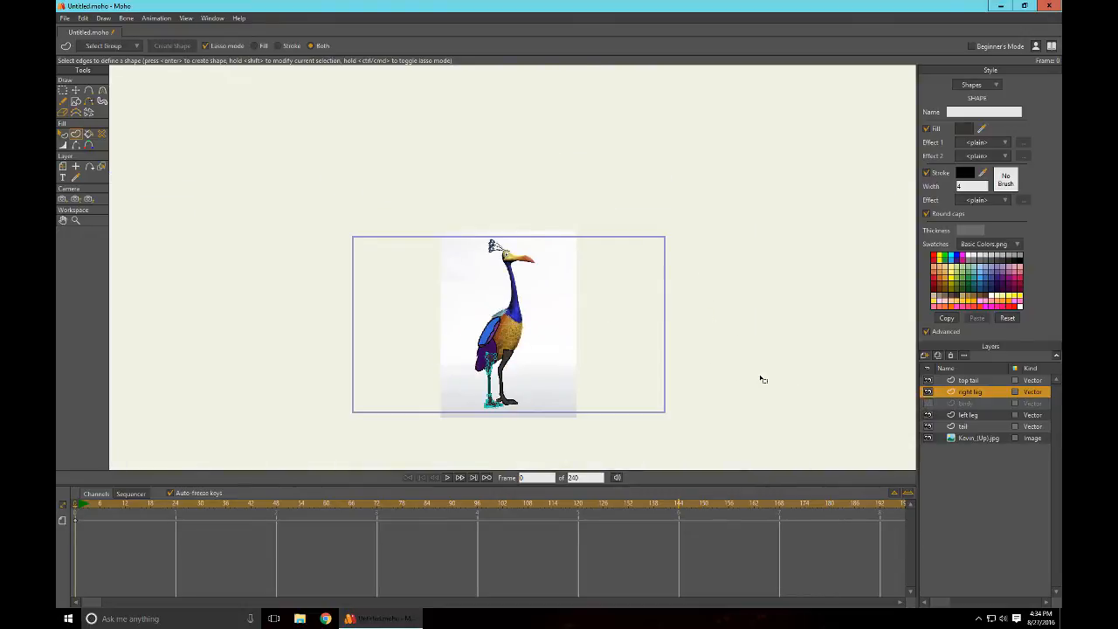
scroll(761, 377, up, 2)
scroll(748, 300, up, 4)
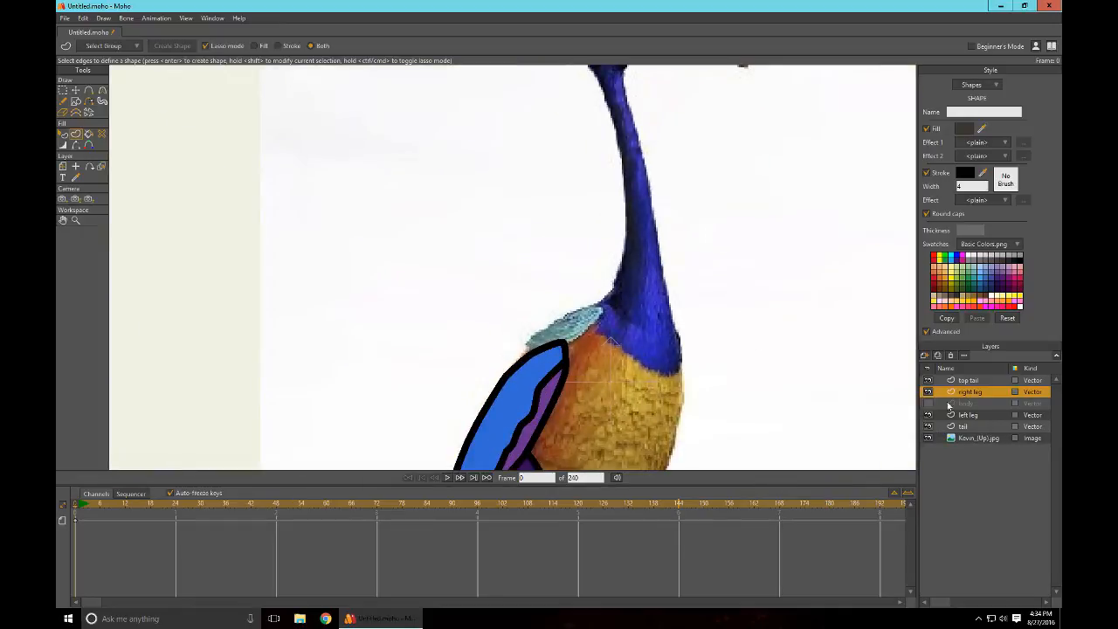
click(929, 380)
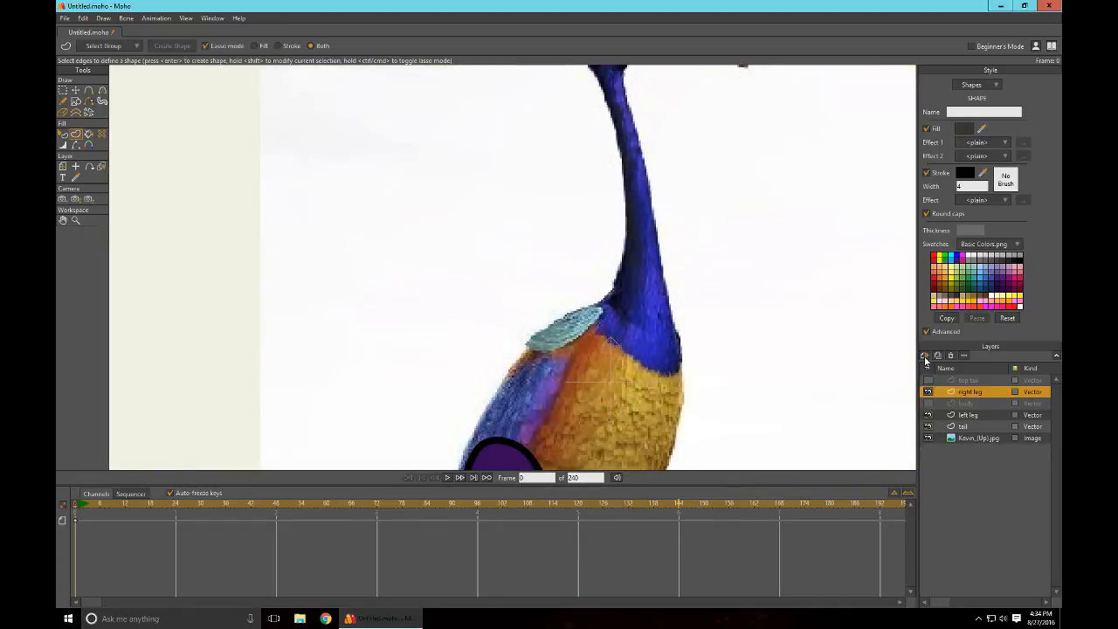
Step: Add a vector layer named wing and place it above the top tail layer
click(925, 356)
click(945, 373)
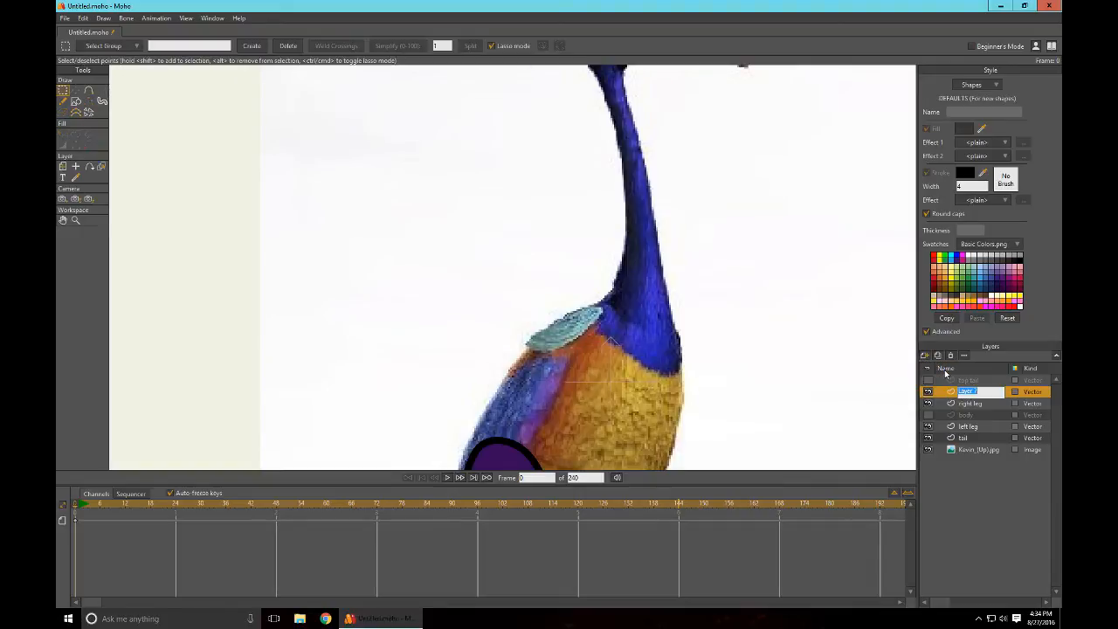
text(wing)
key(Return)
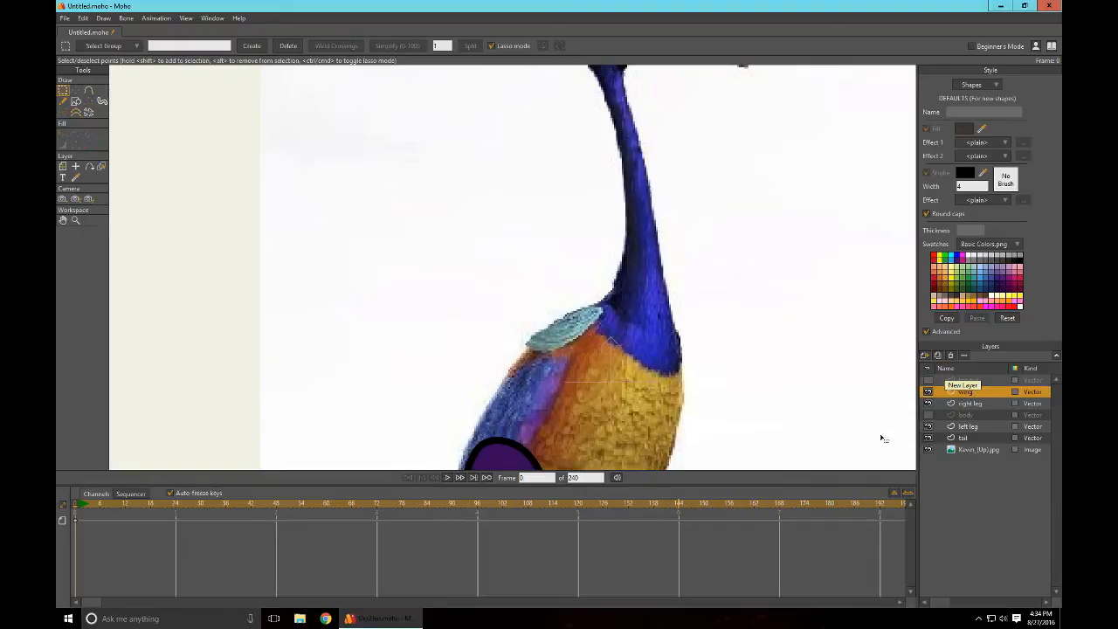
drag(973, 398, 969, 381)
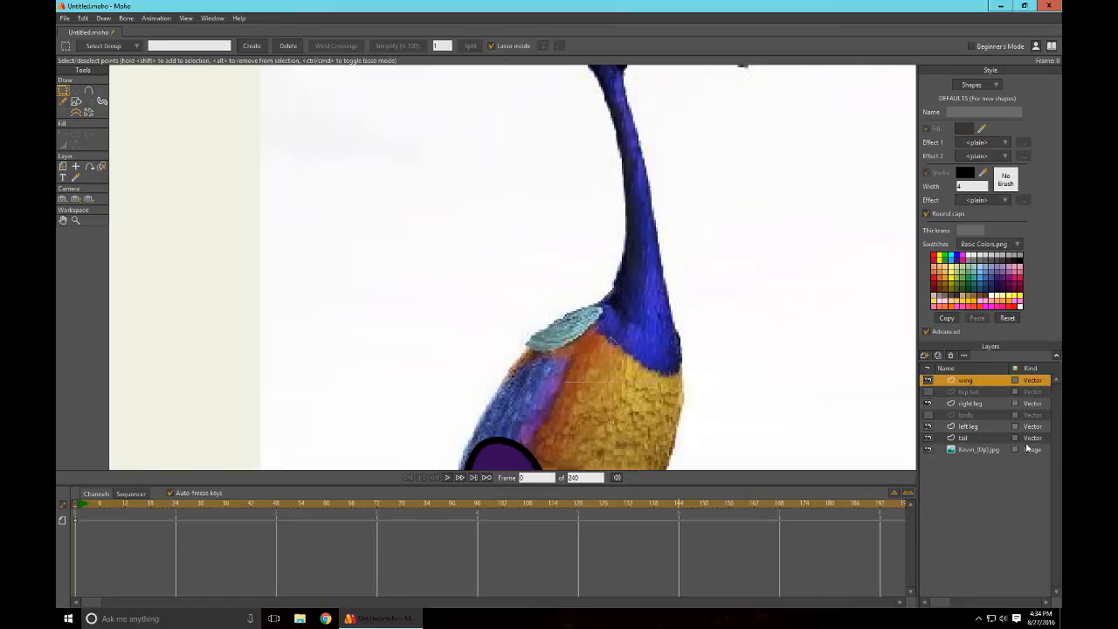
Step: Draw an oval over the teal patch at the base of the neck and move its points to the patch's edges
click(83, 103)
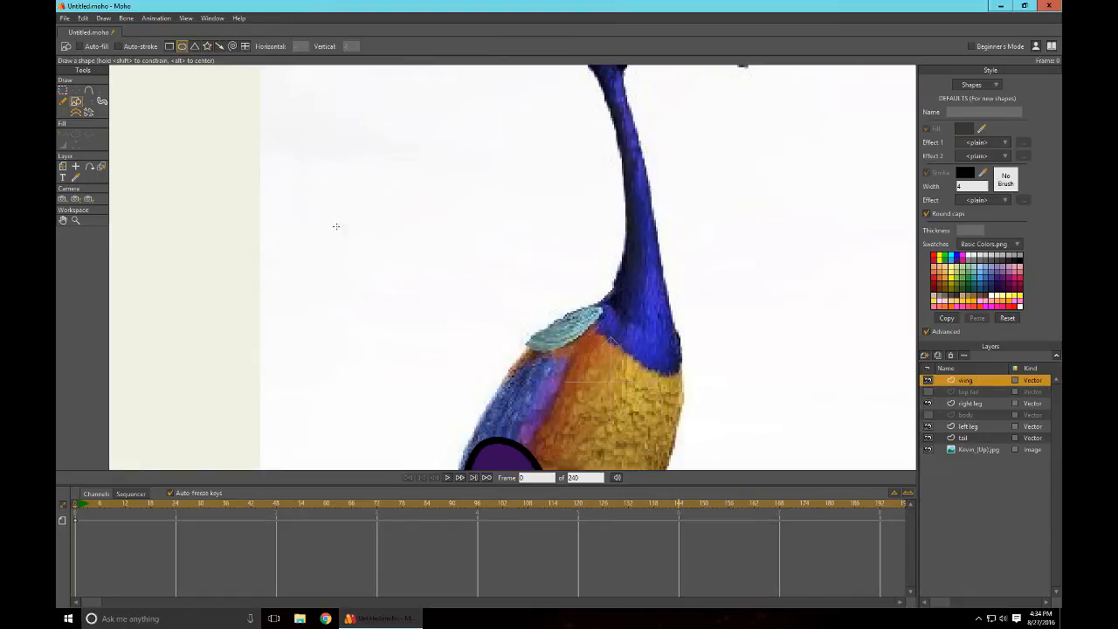
drag(495, 304, 644, 351)
key(t)
key(Return)
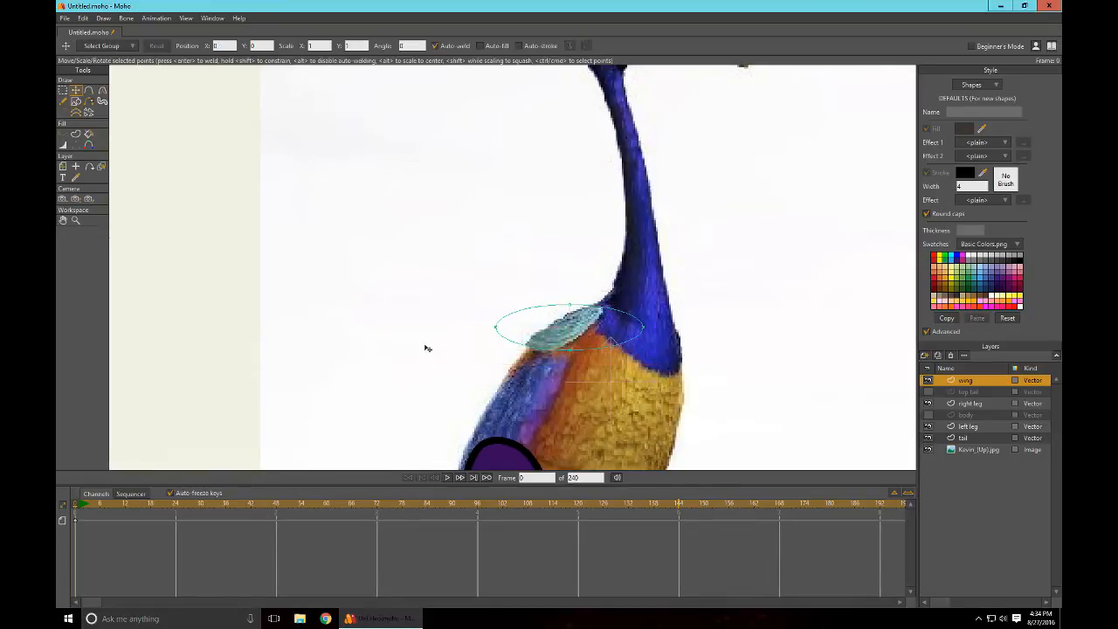
drag(450, 355, 479, 373)
scroll(613, 403, up, 5)
drag(635, 358, 739, 197)
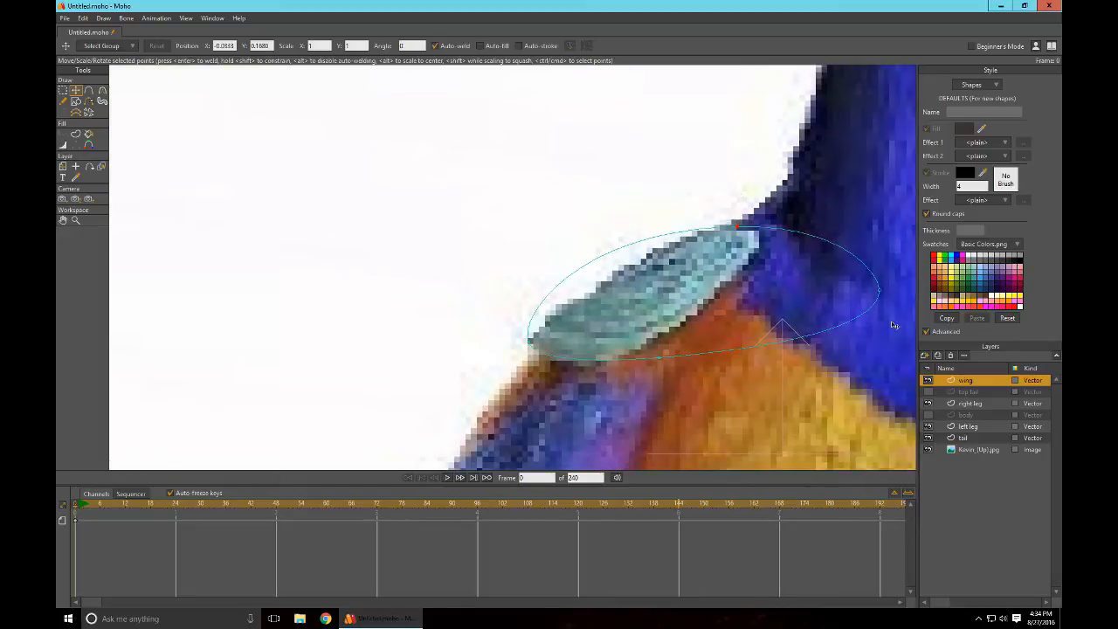
drag(891, 322, 778, 262)
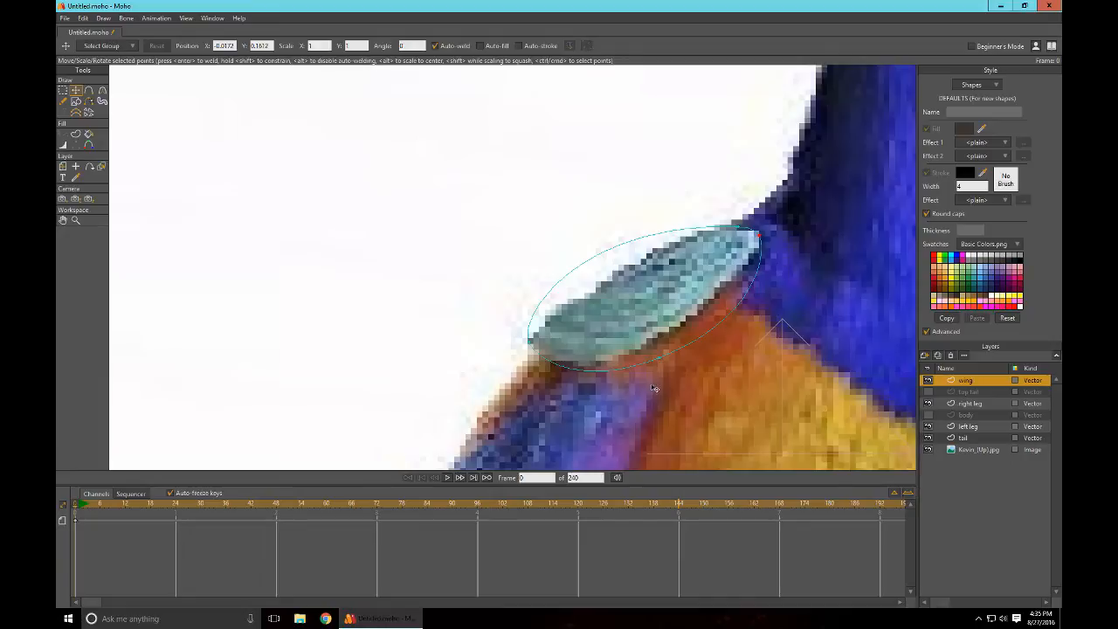
drag(662, 385, 394, 422)
Step: Adjust the curvature of the wing outline's points so it follows the teal patch's edges
key(c)
drag(528, 339, 442, 347)
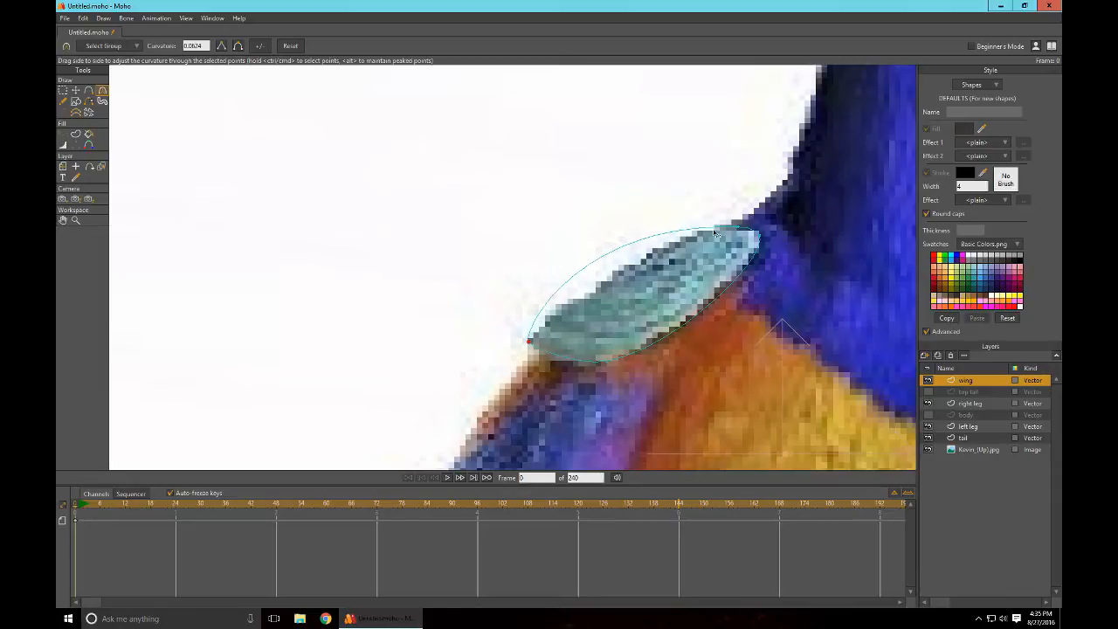
drag(735, 212, 546, 252)
click(765, 233)
scroll(498, 364, up, 2)
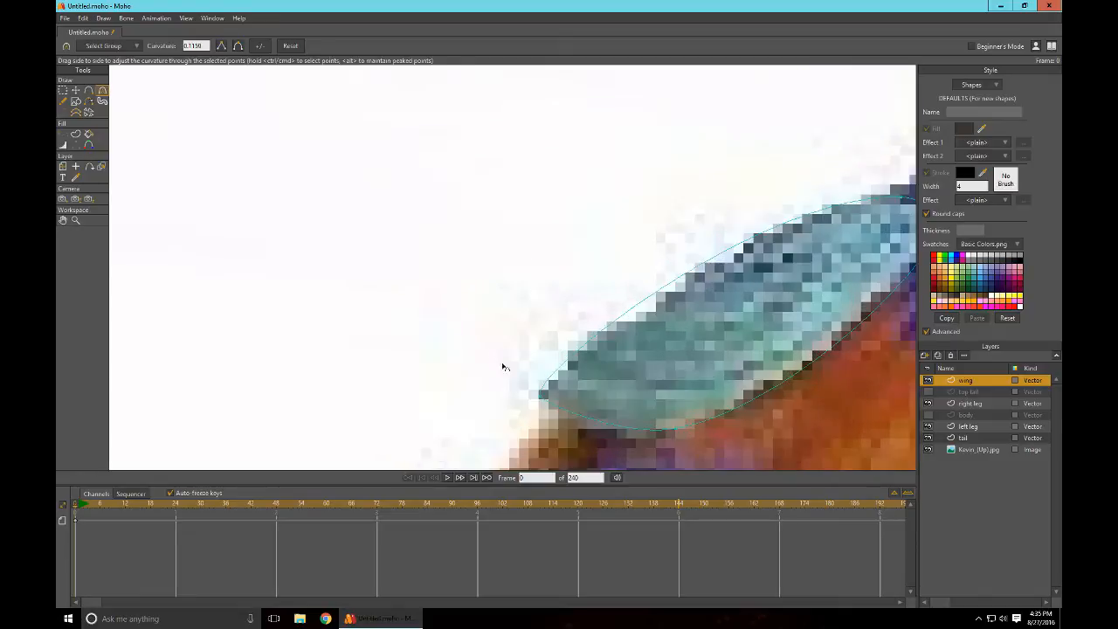
scroll(609, 438, down, 5)
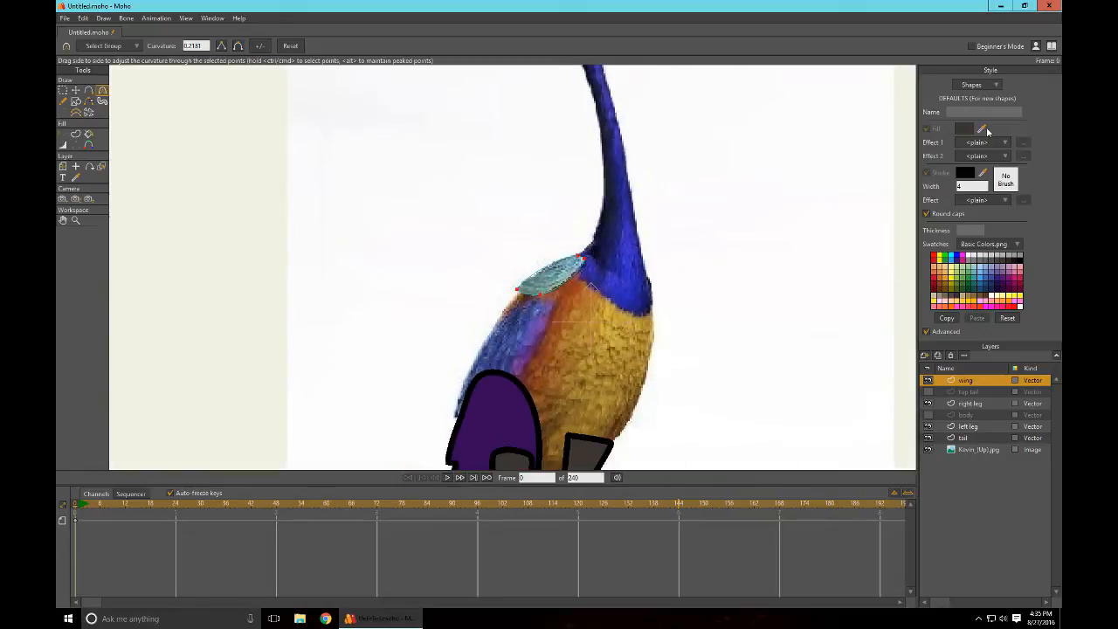
Step: Set the fill to the reference's teal and create a filled, stroked shape from the wing outline
click(982, 129)
click(75, 133)
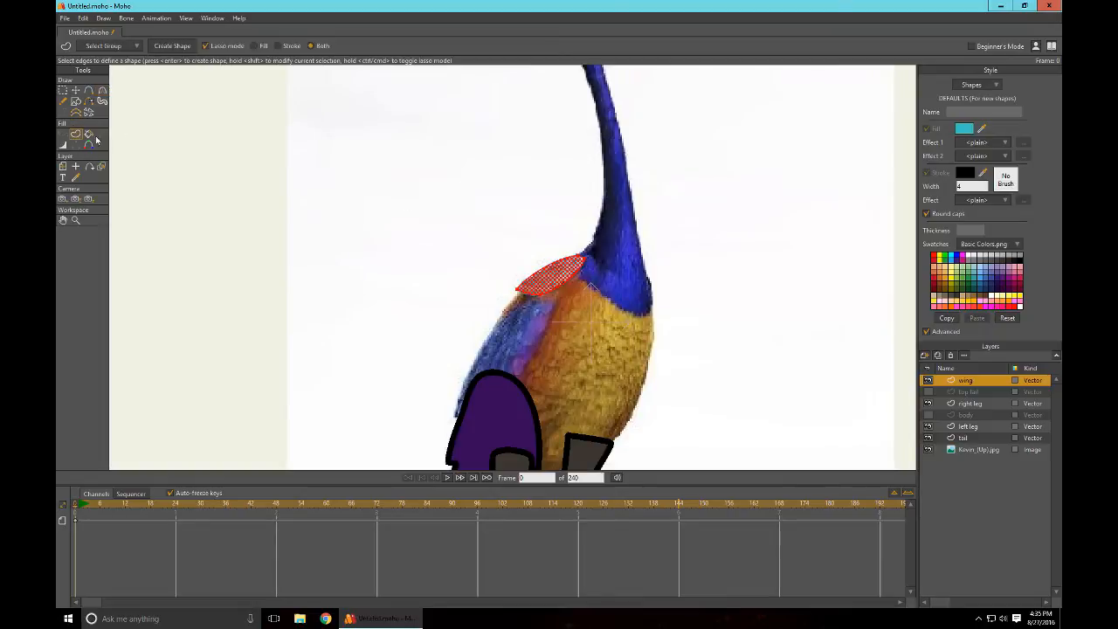
click(172, 45)
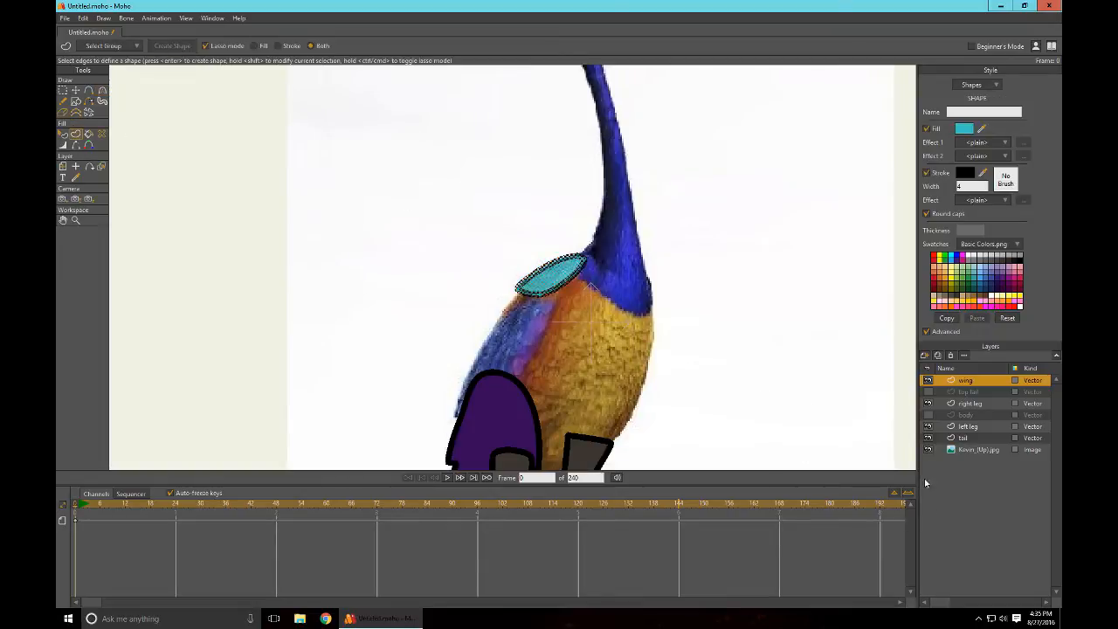
Step: Show the body and top tail layers and preview a render of the frame with the wing
click(928, 414)
click(927, 392)
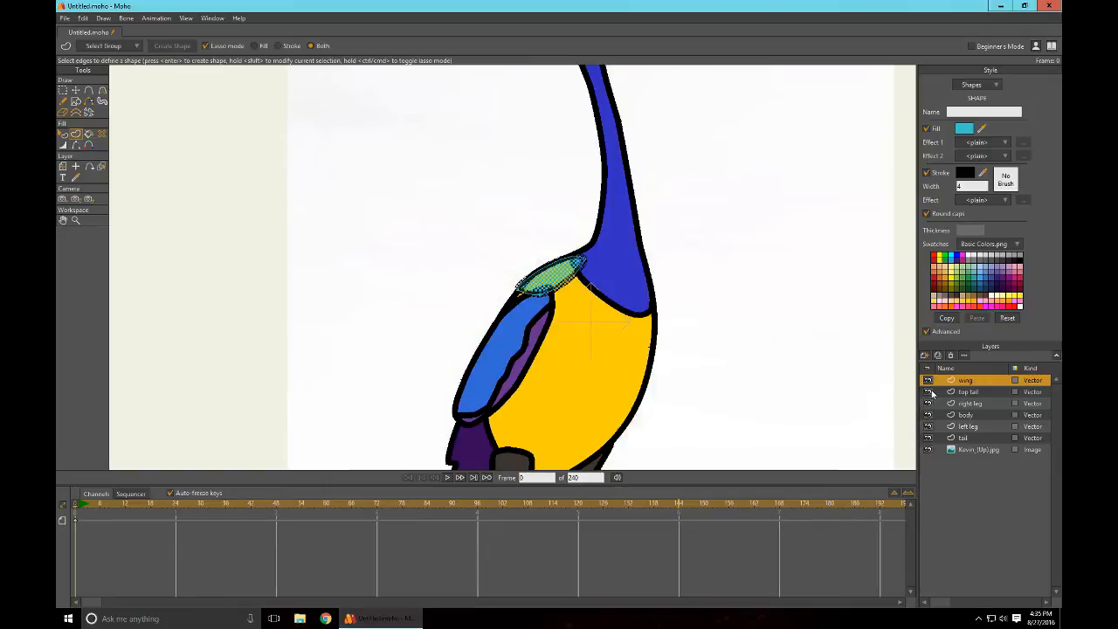
scroll(756, 381, down, 2)
scroll(756, 381, down, 2)
key(ctrl+r)
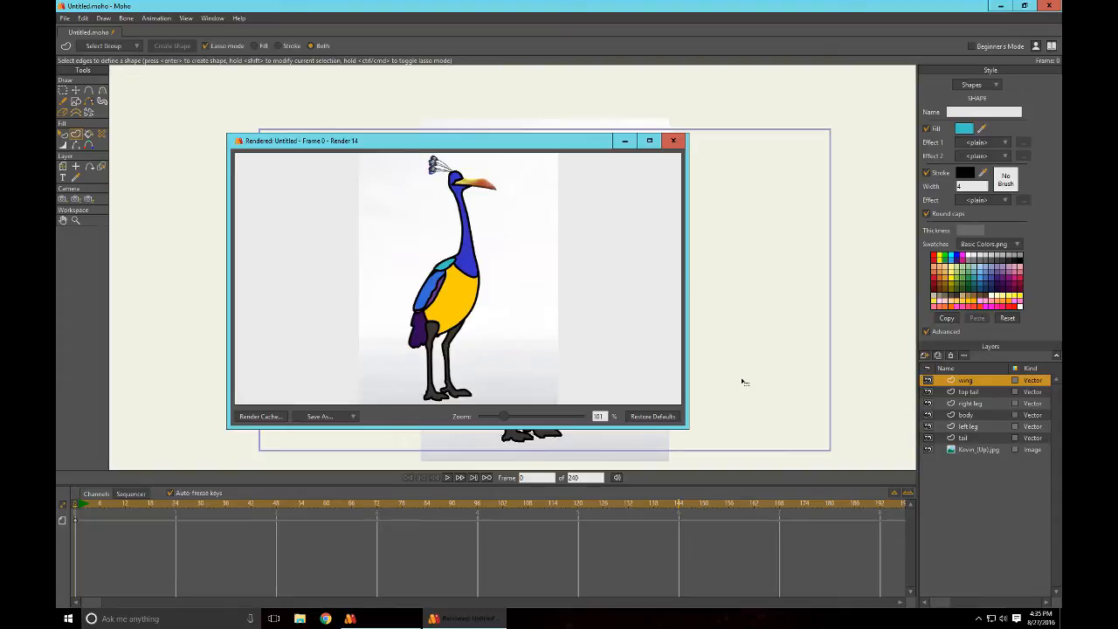
key(Escape)
Step: Bring the bird's head into view and hide the wing and top tail layers
scroll(656, 257, up, 4)
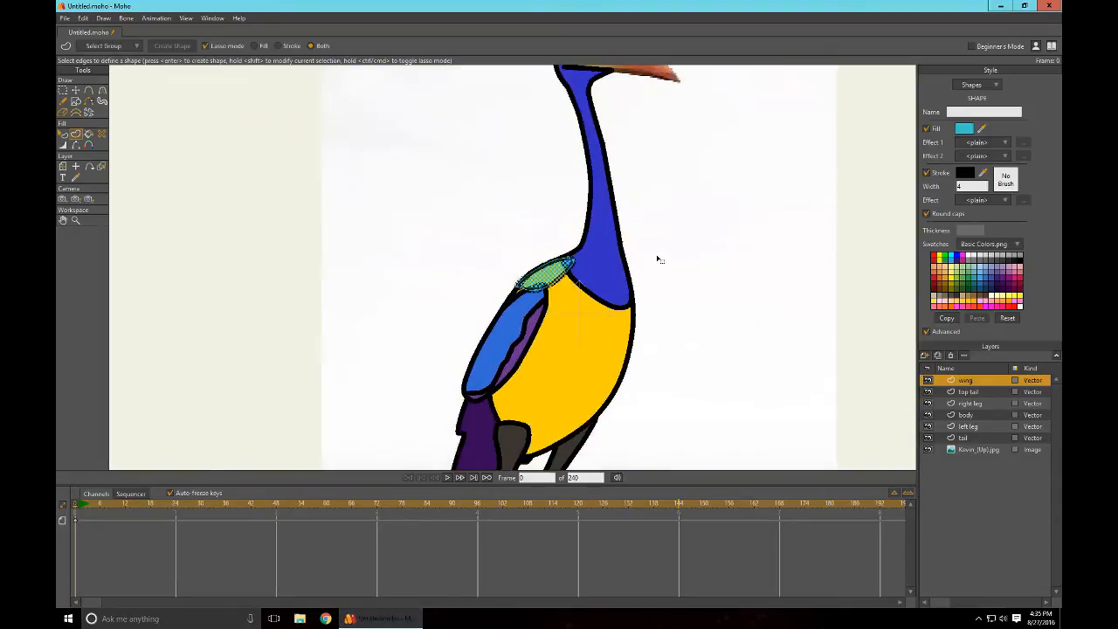
click(928, 380)
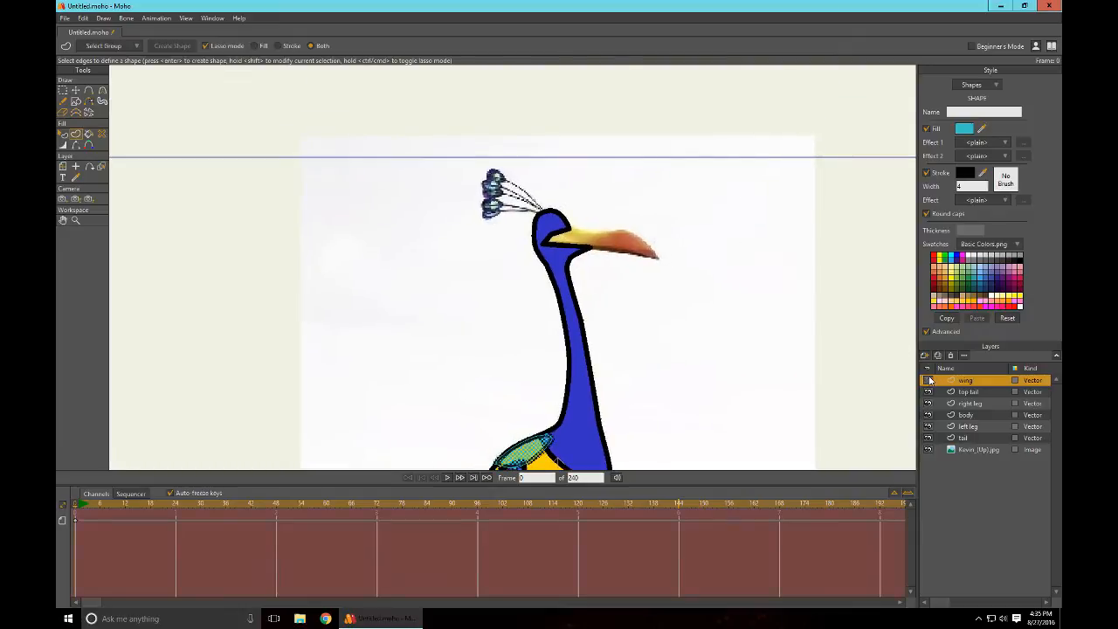
click(927, 392)
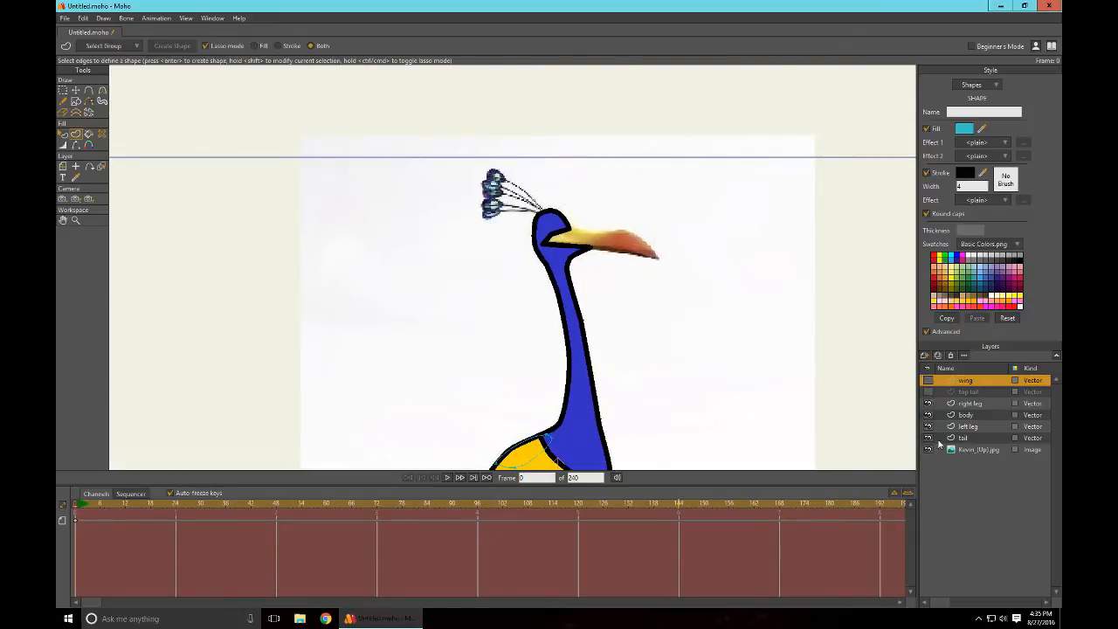
Step: Show the top tail layer and hide the body layer to expose the reference image's head
click(927, 392)
click(927, 415)
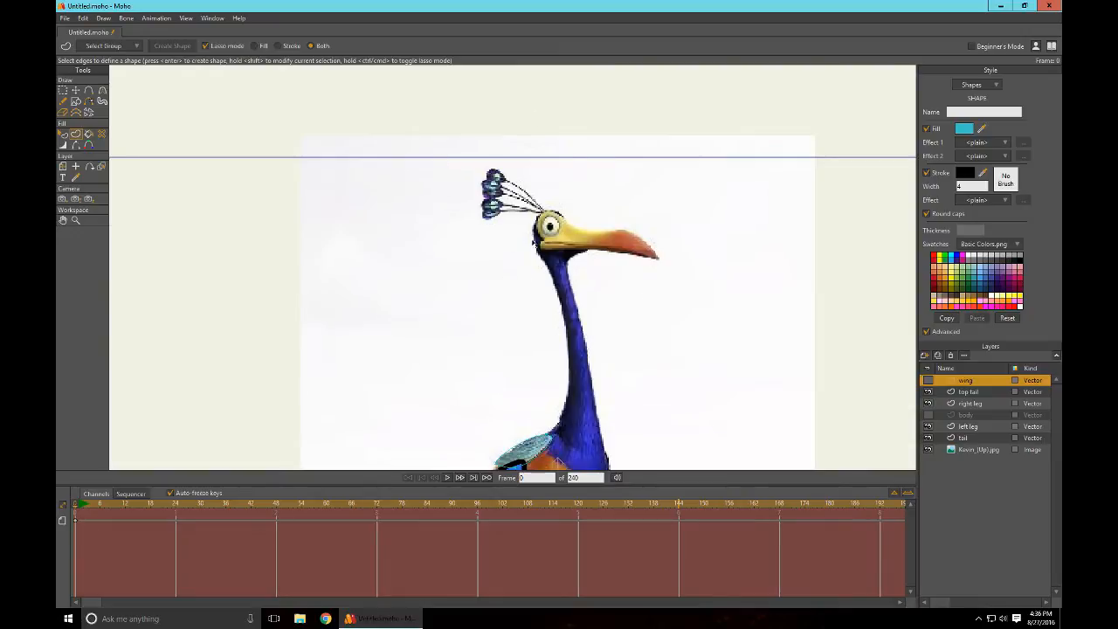
Step: Switch to Chrome and look through the "up kevin" image results, previewing the Baby Kevin and Doug and Kevin drawings as head references
click(325, 618)
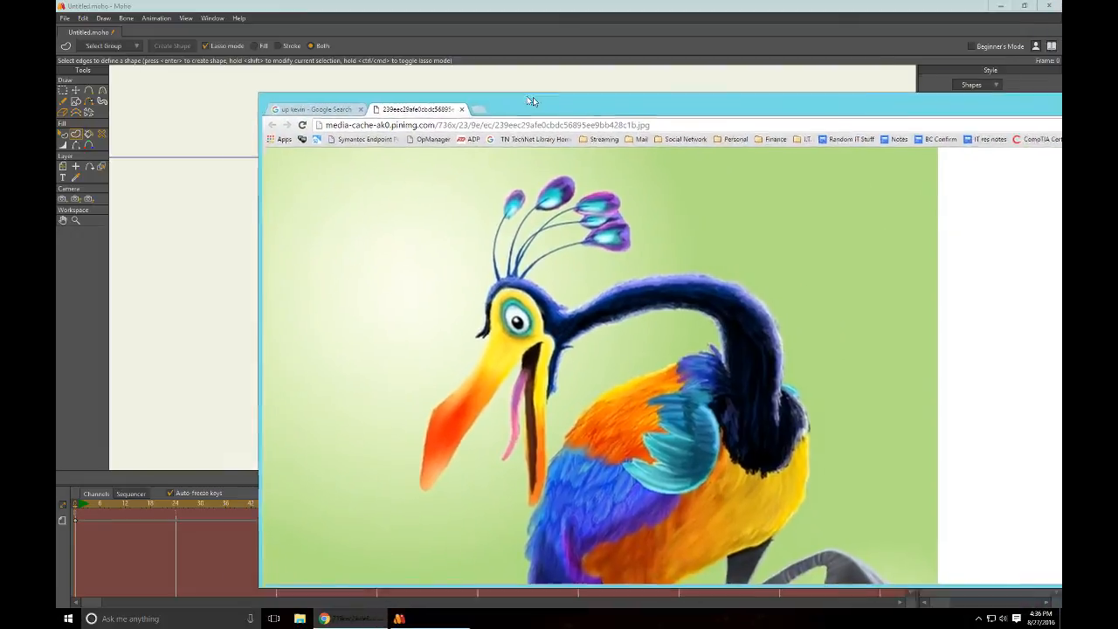
drag(533, 96, 471, 58)
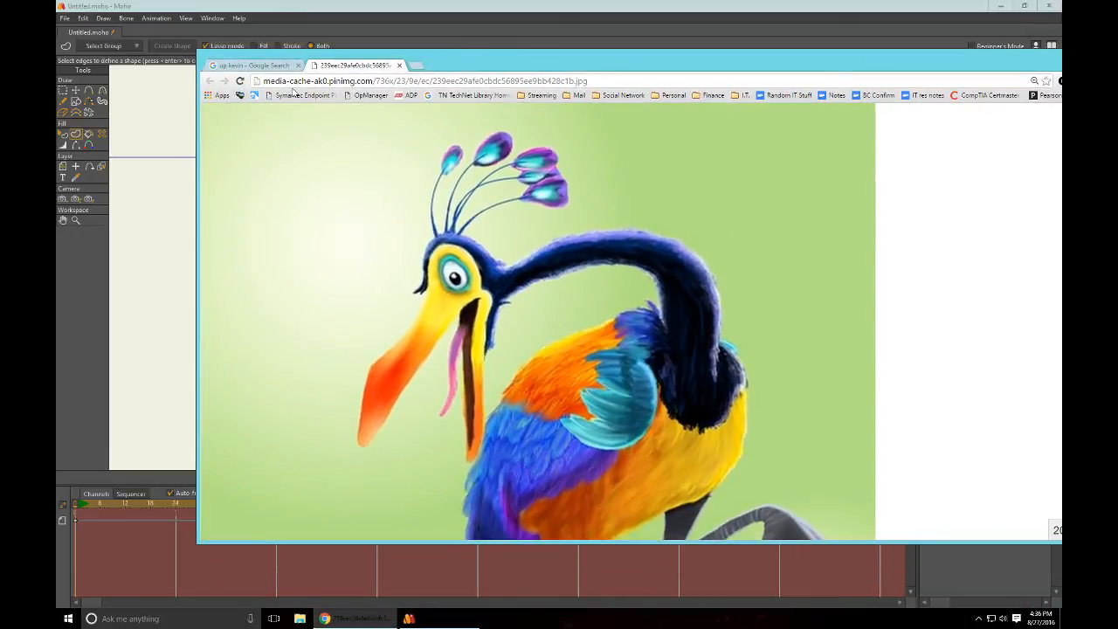
click(255, 65)
scroll(687, 313, down, 3)
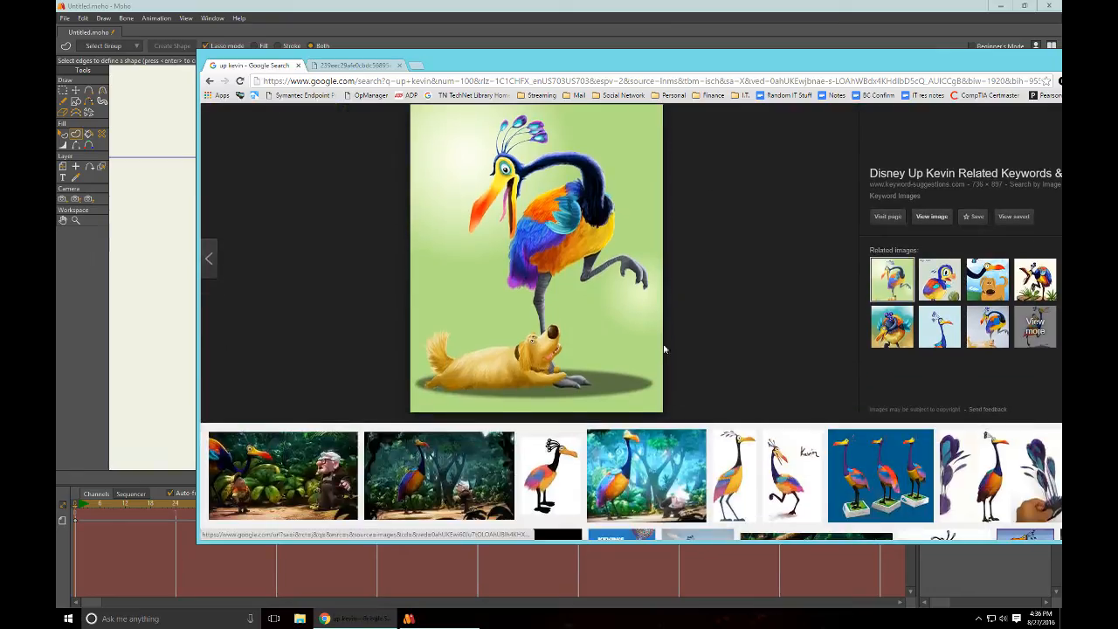
click(939, 278)
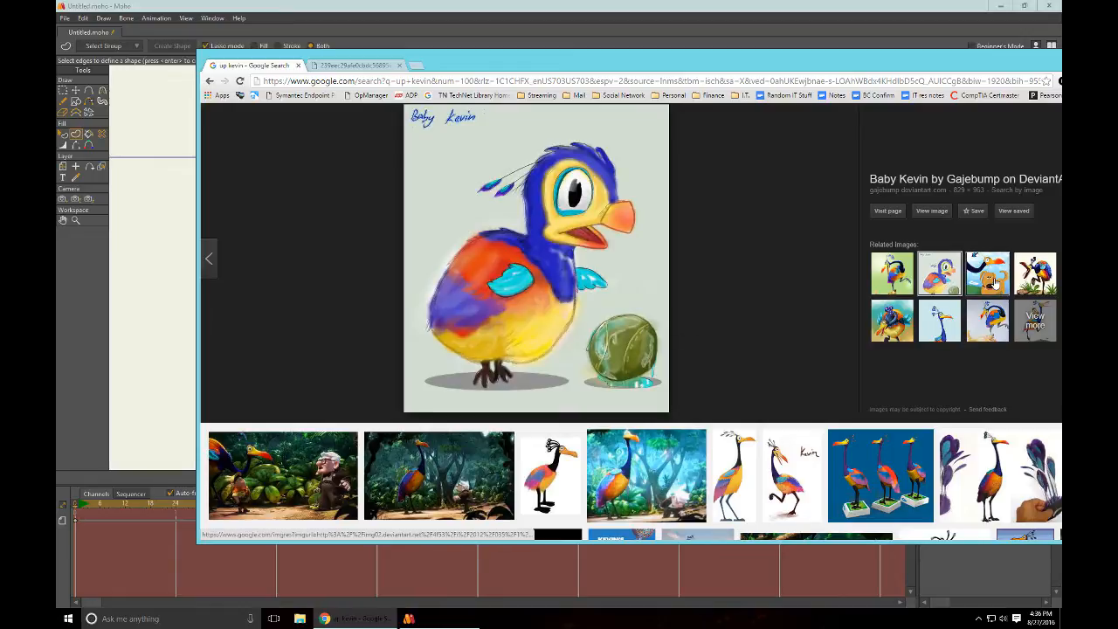
click(991, 279)
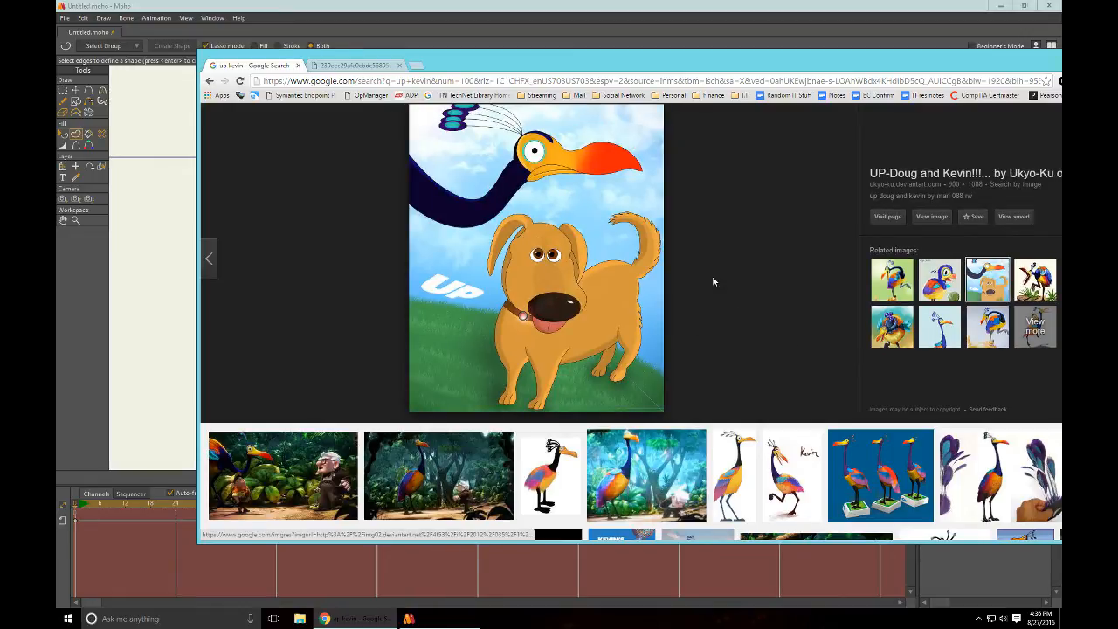
Step: Open the jungle close-up kevin-up-84.4.jpg on its own, examine the bird's eye and beak enlarged, and return to Moho
scroll(712, 281, up, 5)
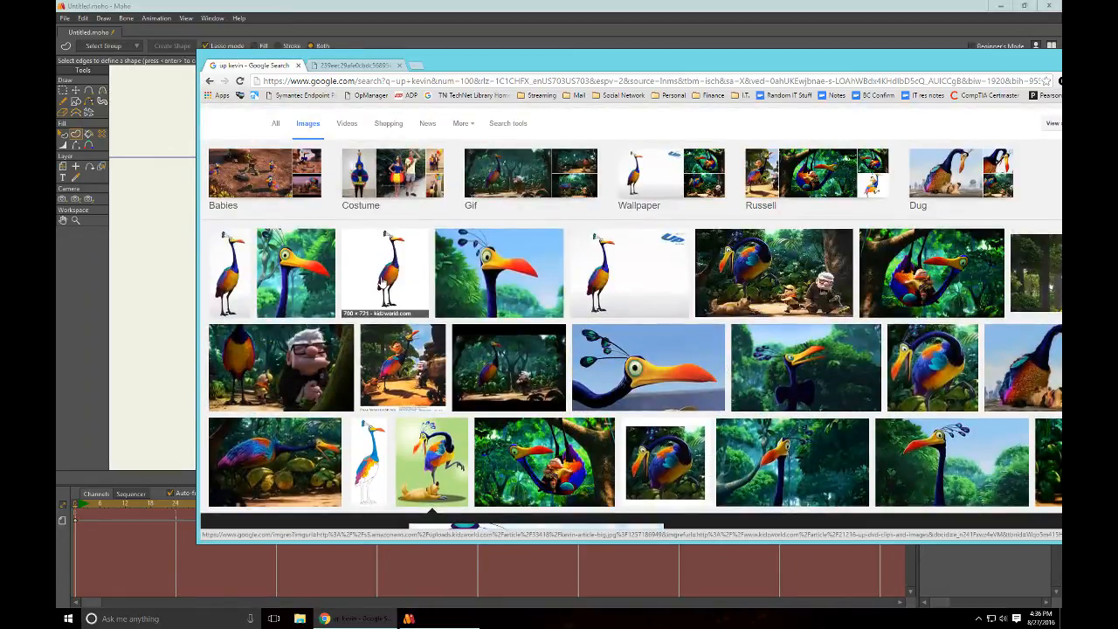
click(297, 278)
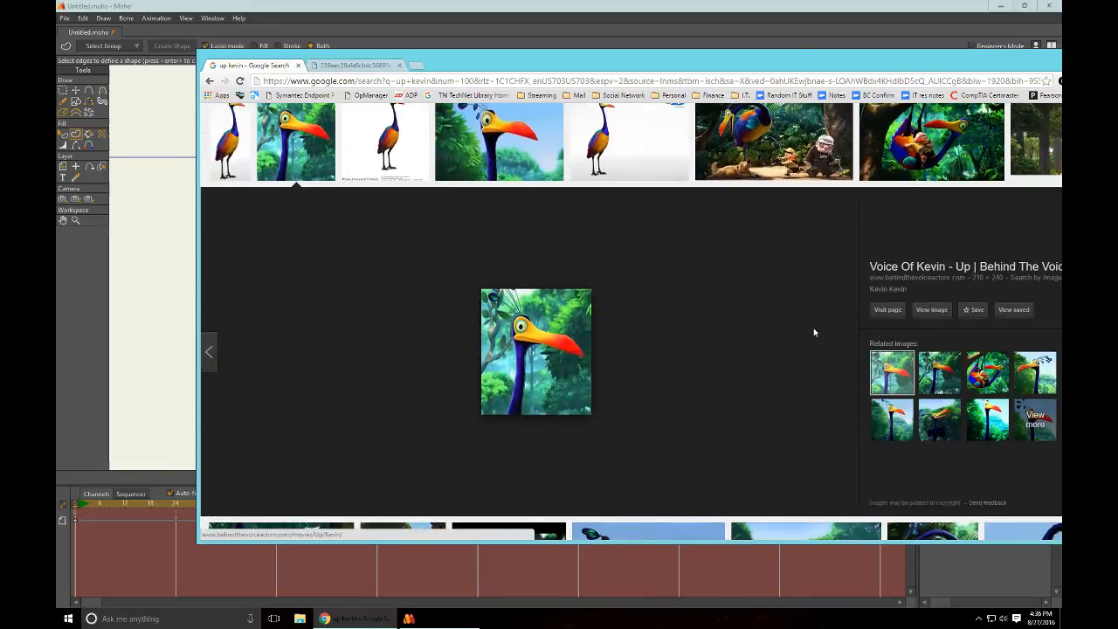
click(931, 309)
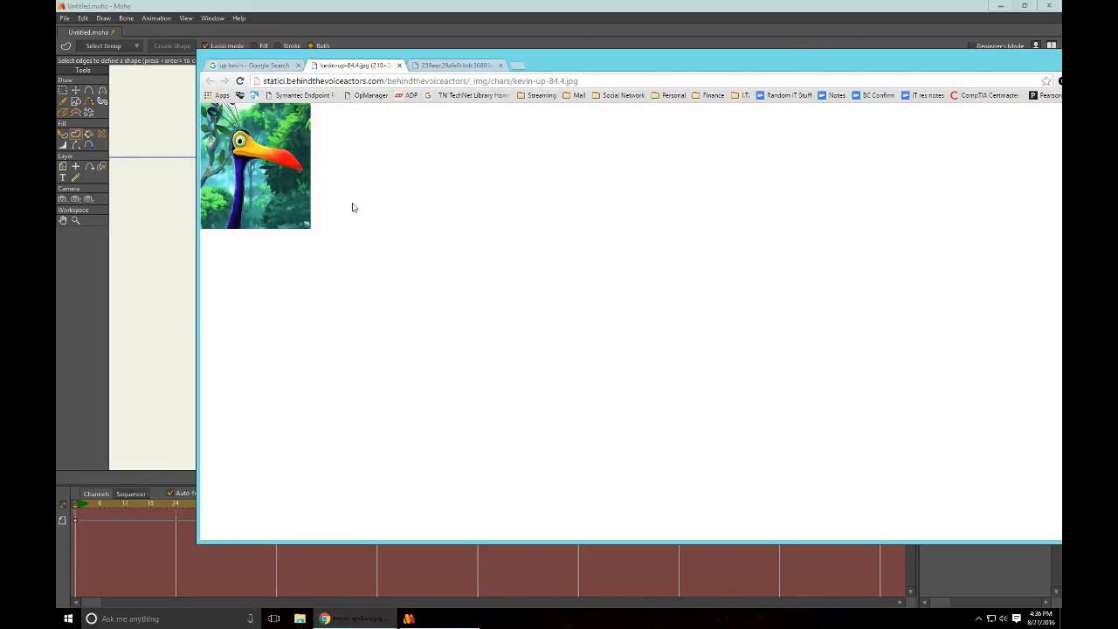
scroll(345, 201, up, 9)
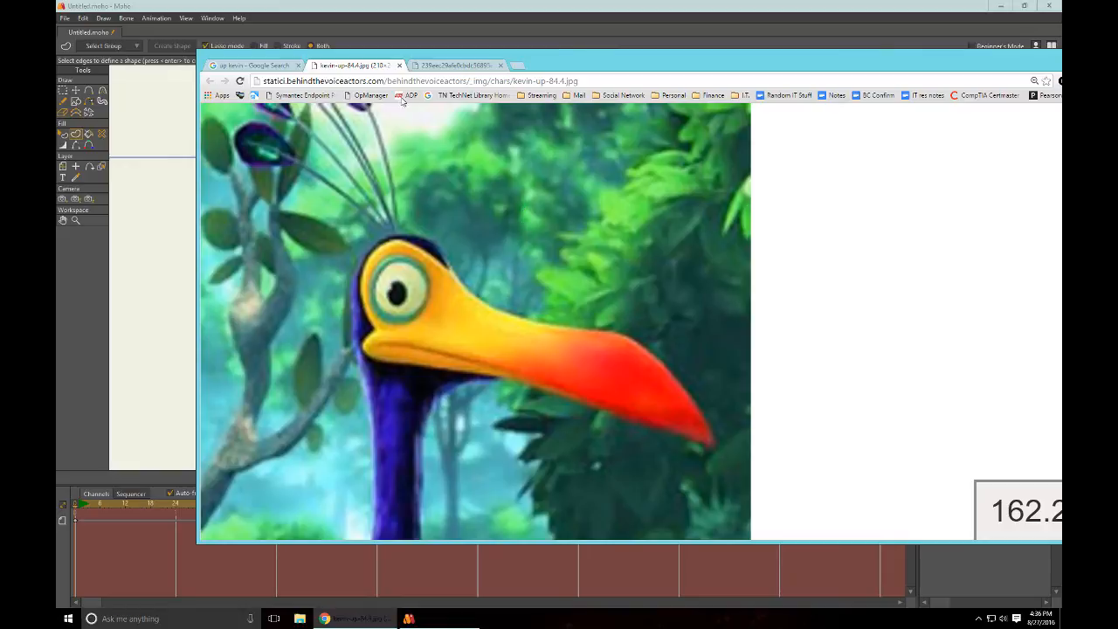
click(352, 6)
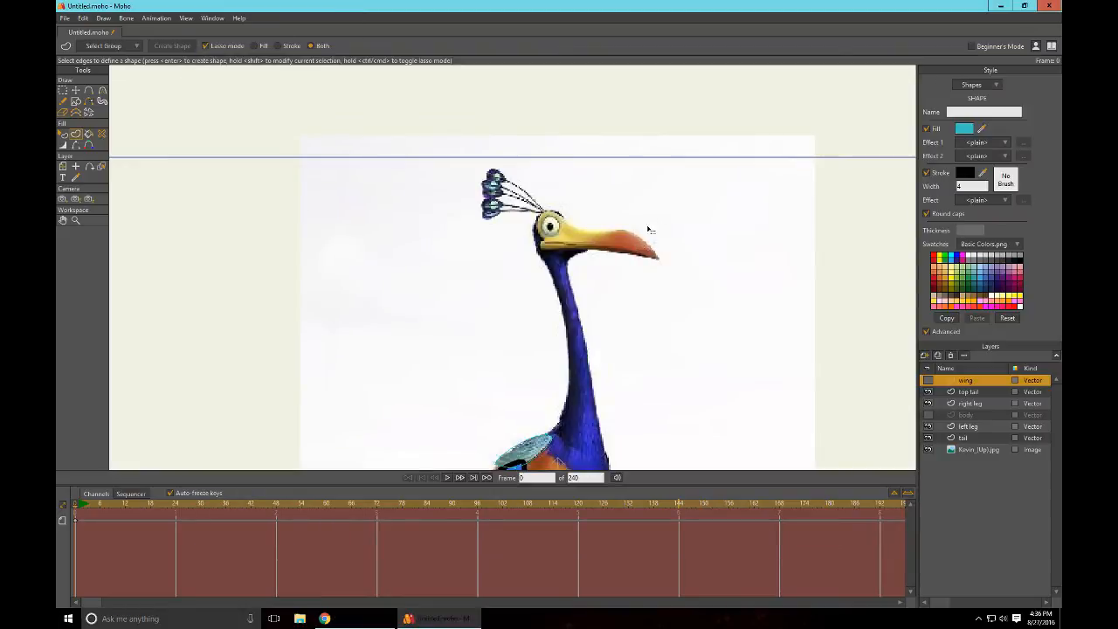
Step: Switch to Chrome and examine the bird's head, beak and body in the "up kevin" image results, moving the browser window aside when done
key(alt+Tab)
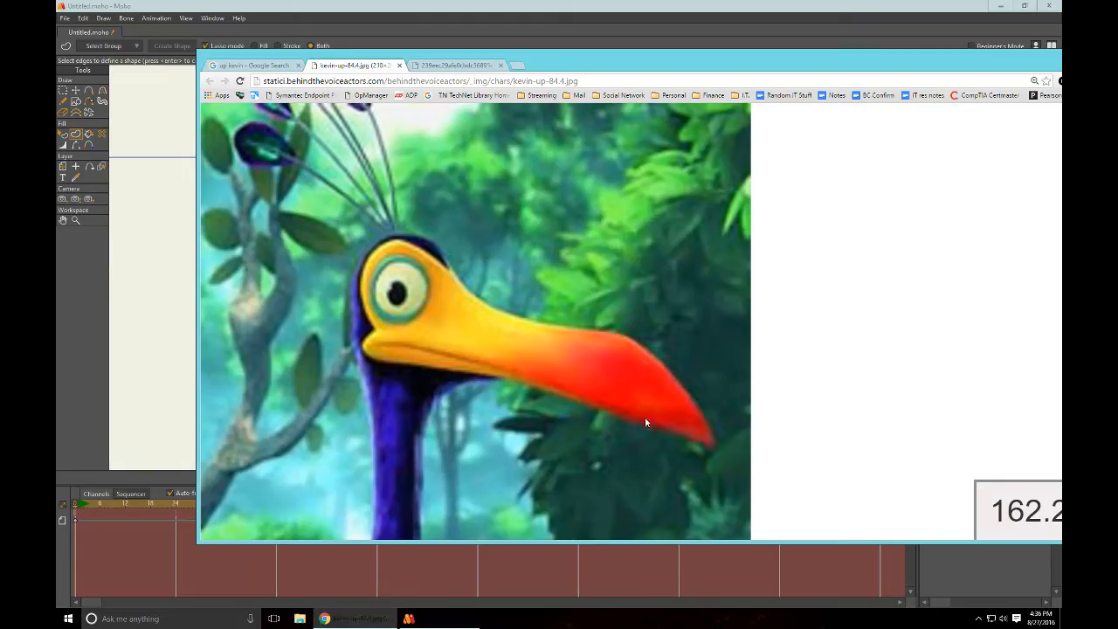
key(ctrl+shift+Tab)
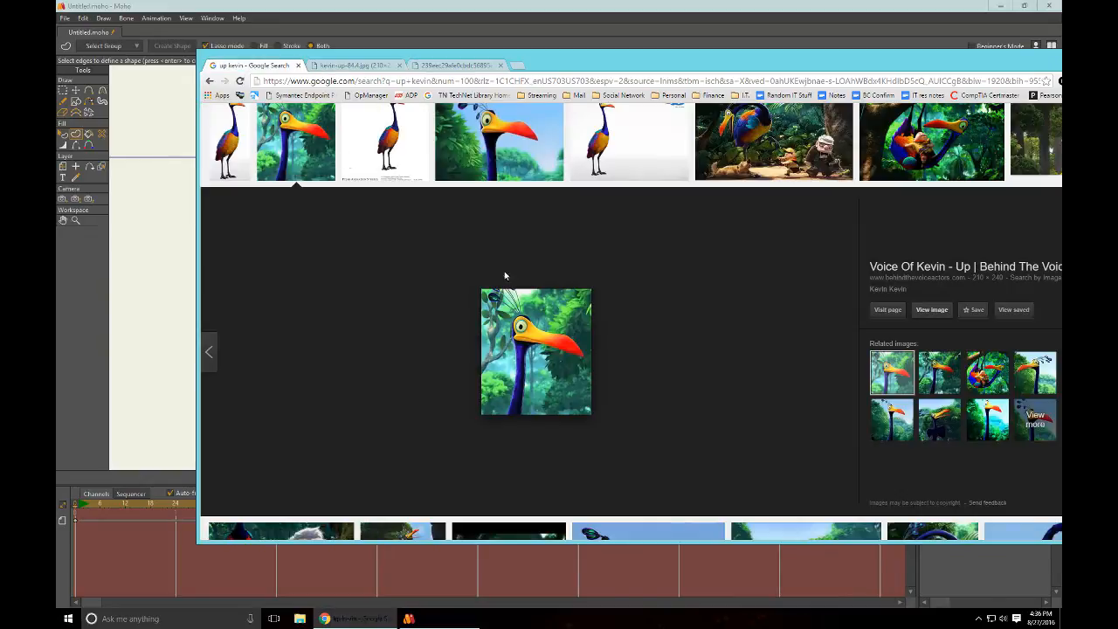
scroll(710, 288, up, 2)
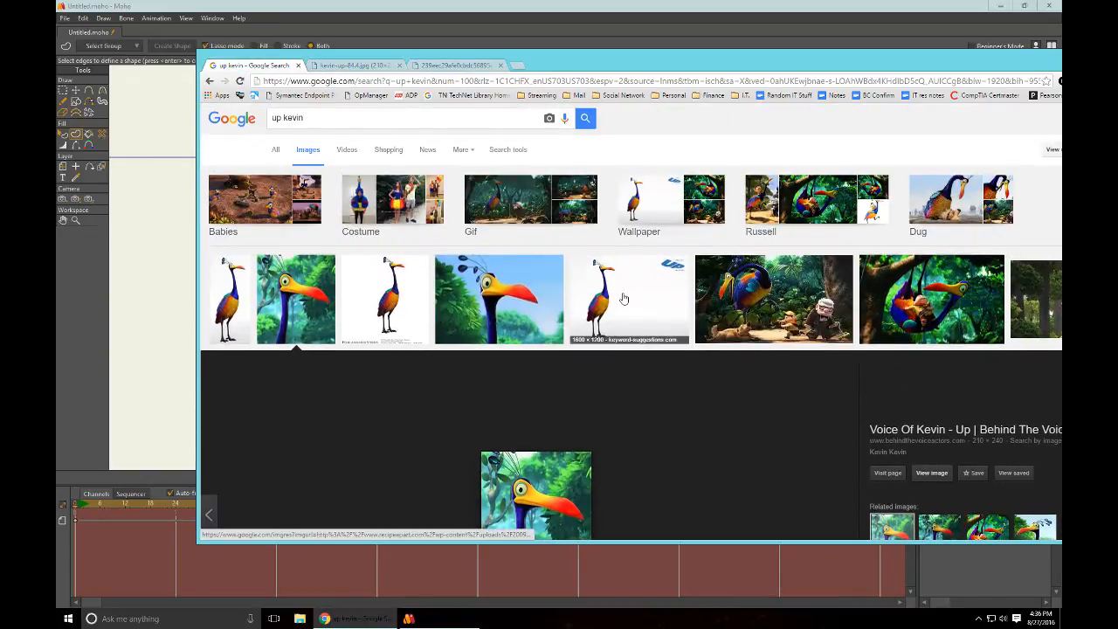
click(787, 310)
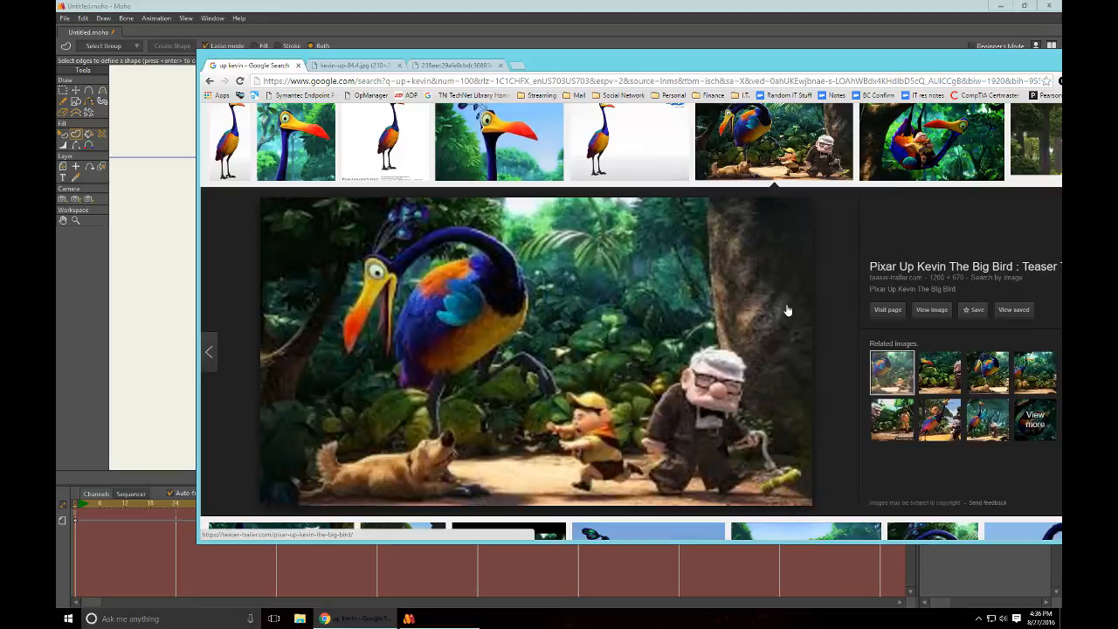
click(953, 140)
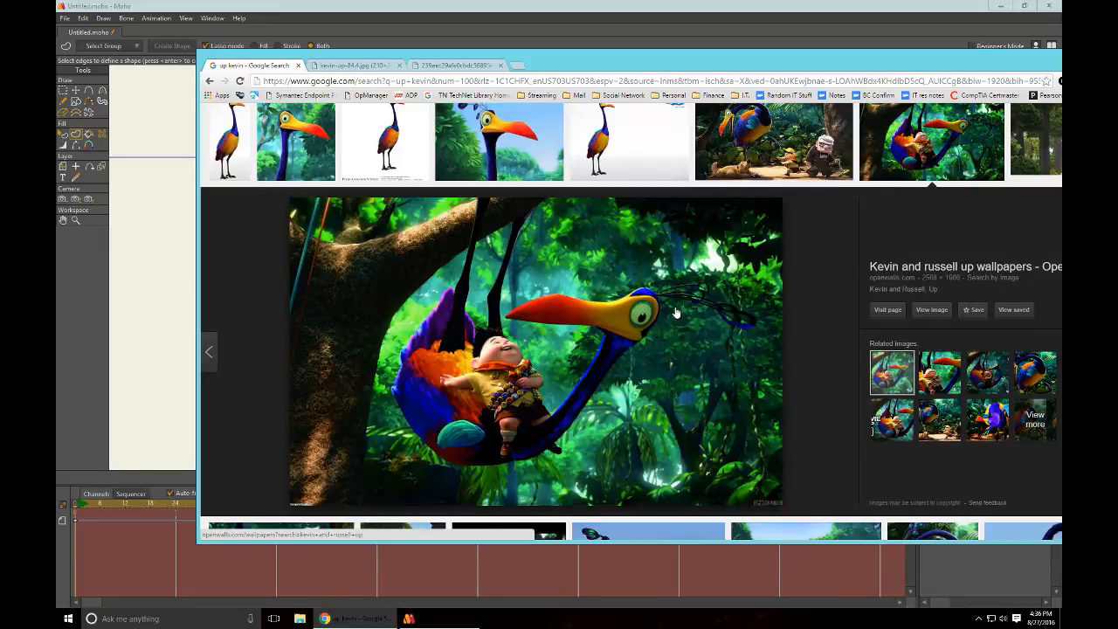
scroll(698, 332, down, 5)
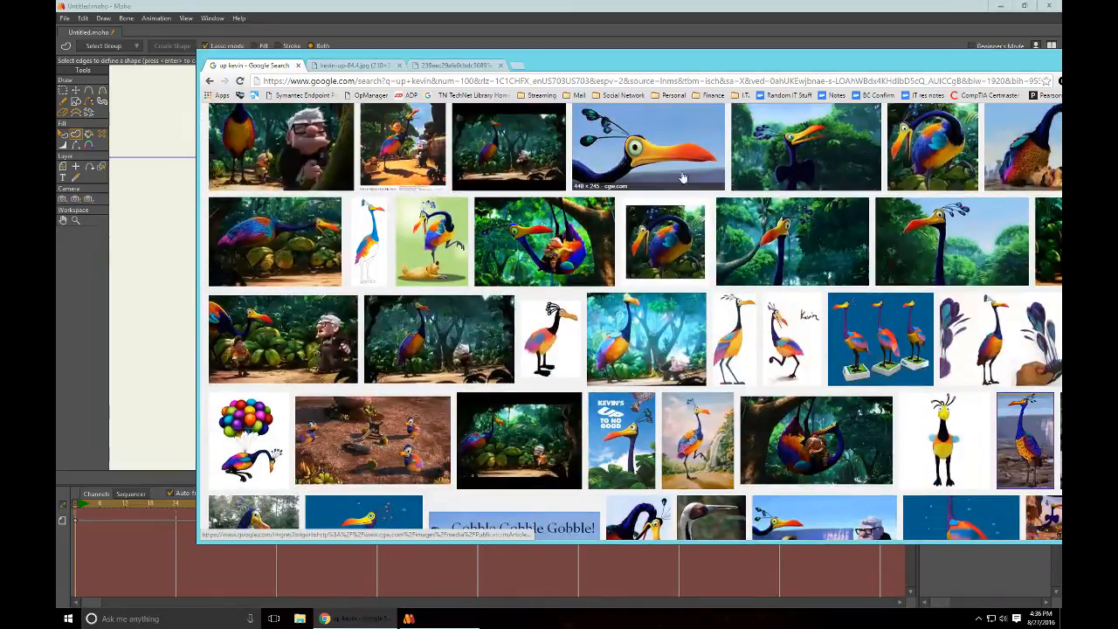
click(653, 154)
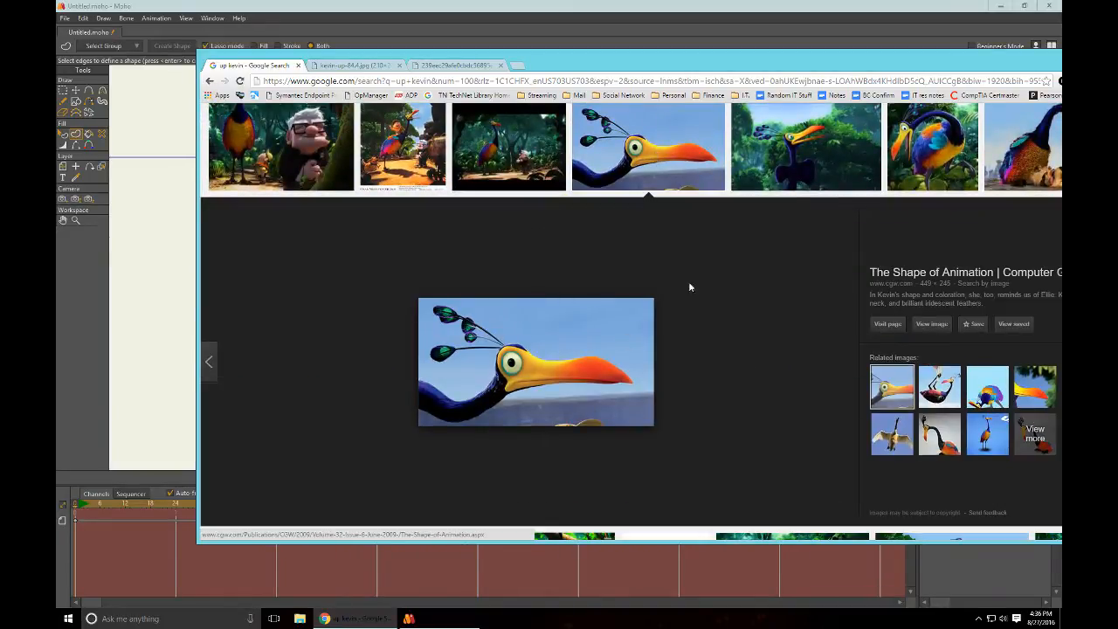
click(908, 148)
scroll(643, 362, down, 8)
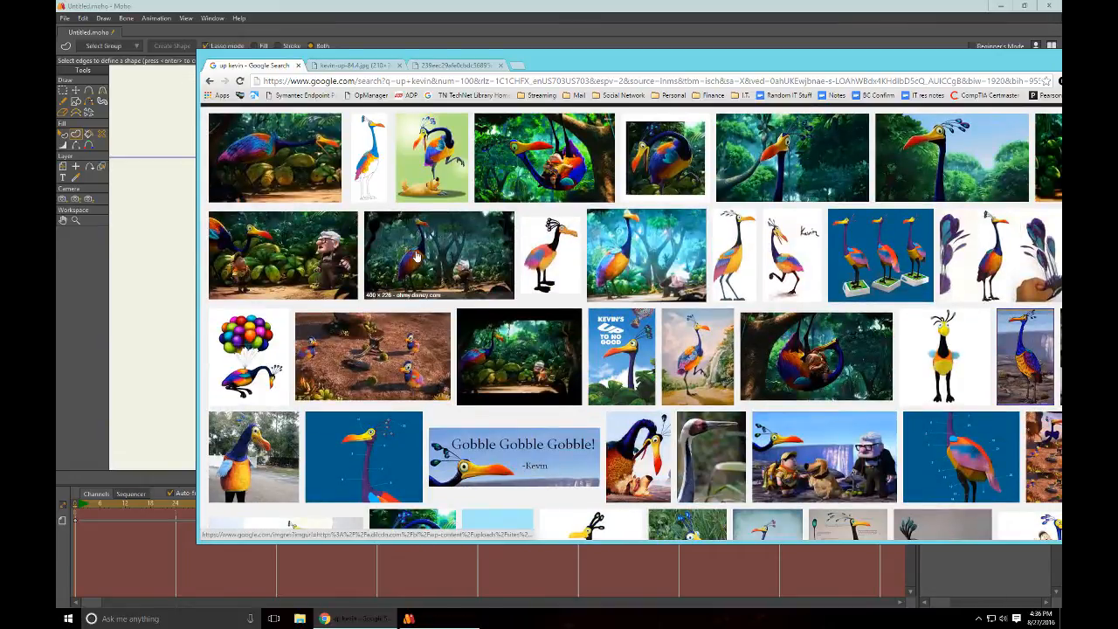
click(254, 454)
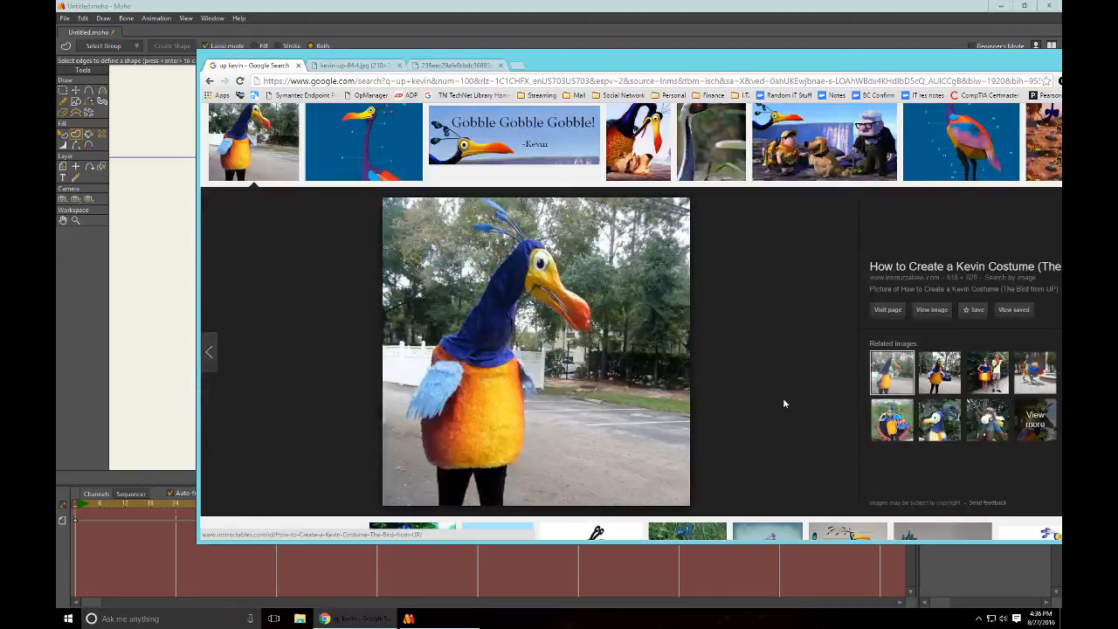
scroll(783, 403, up, 5)
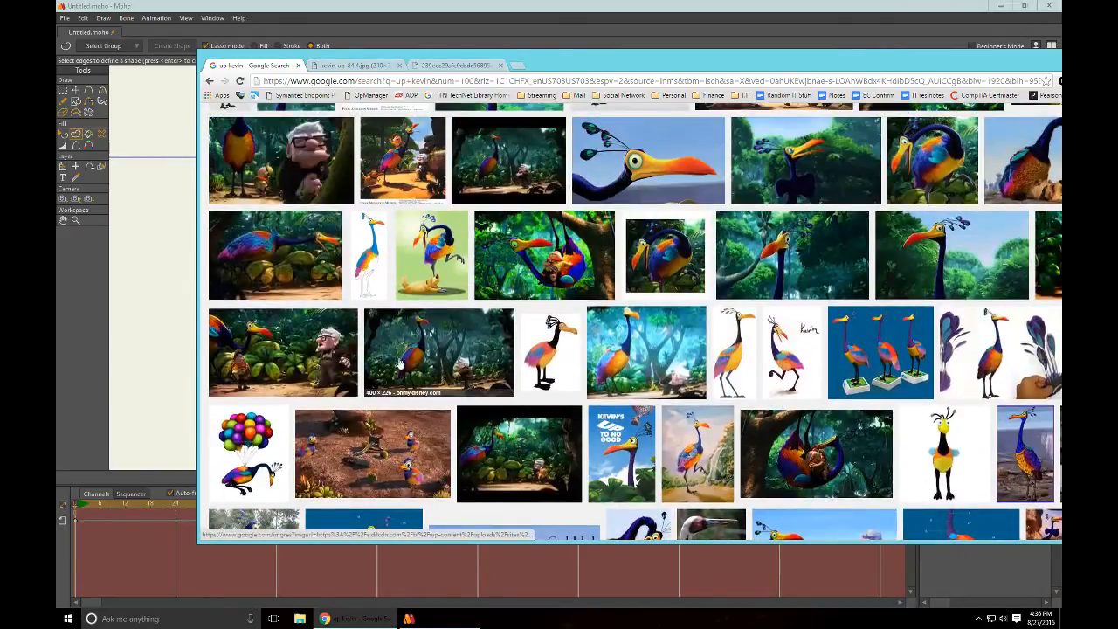
click(297, 421)
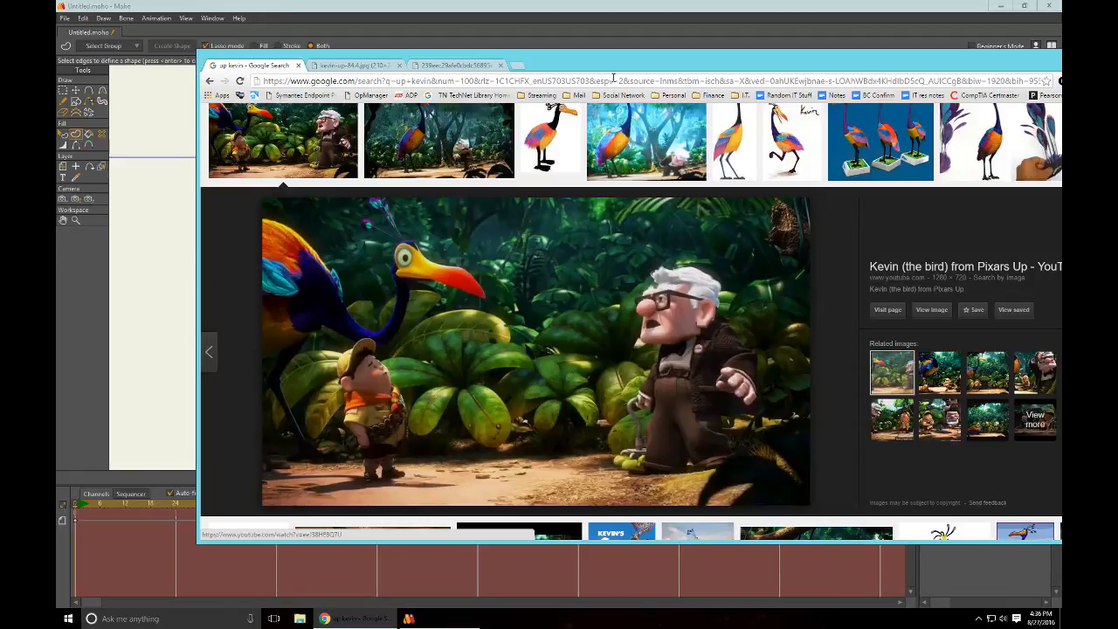
drag(619, 65, 1117, 74)
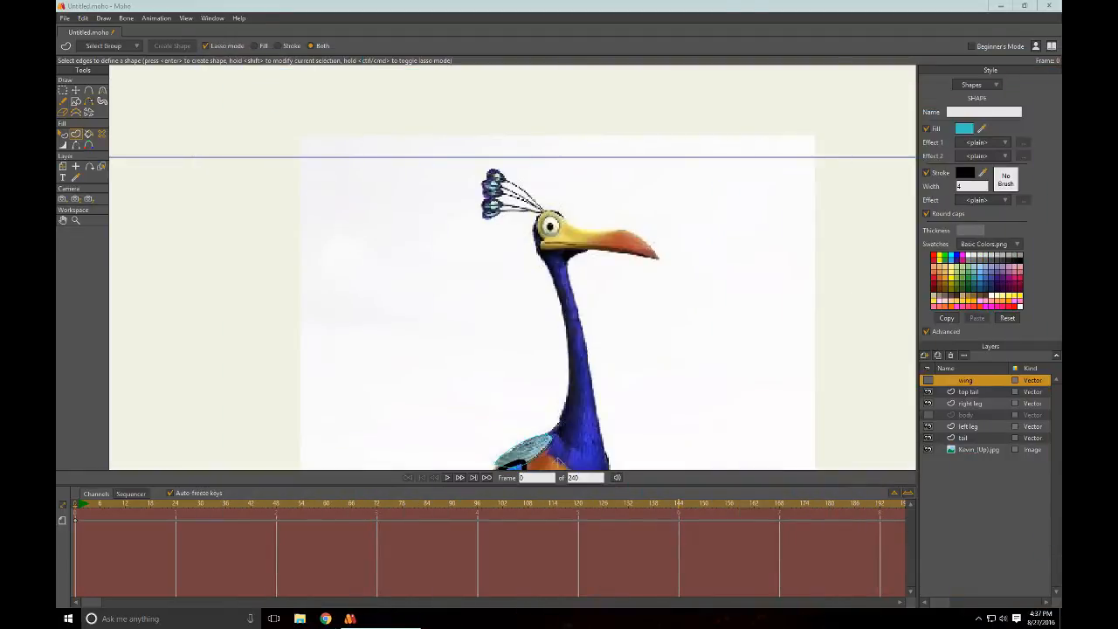
Step: Add a new vector layer named "beak" above the wing layer
scroll(791, 276, up, 6)
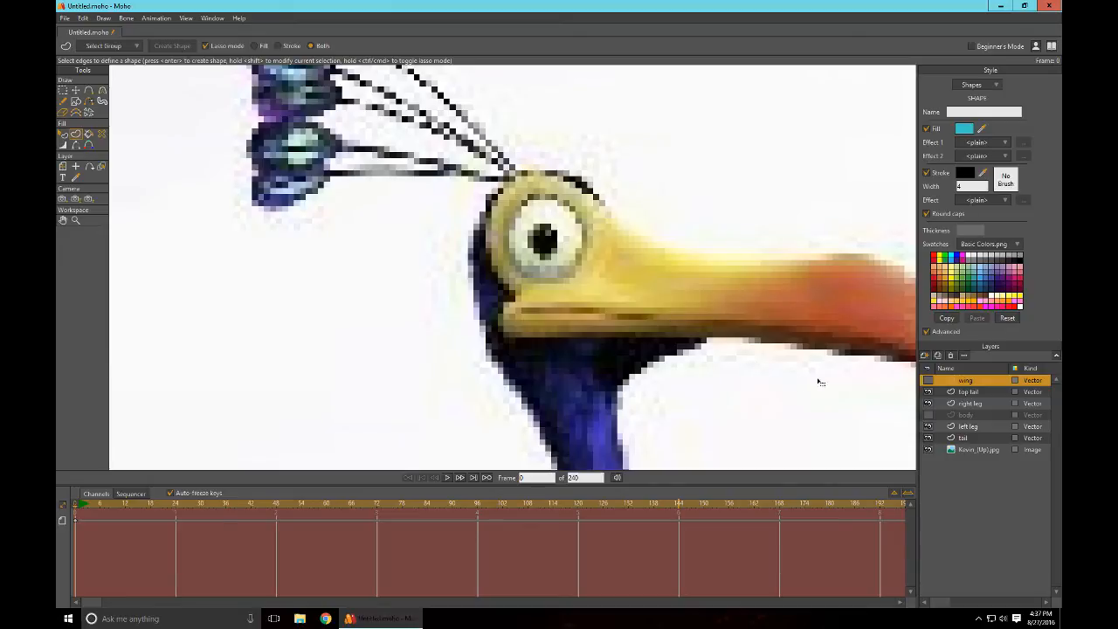
click(926, 355)
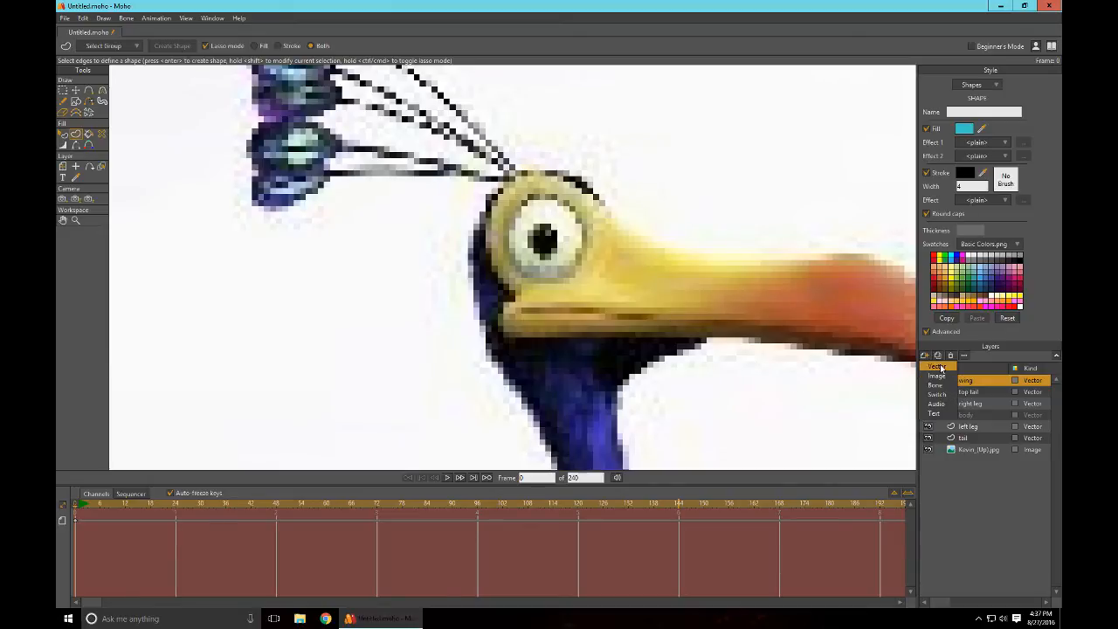
click(940, 368)
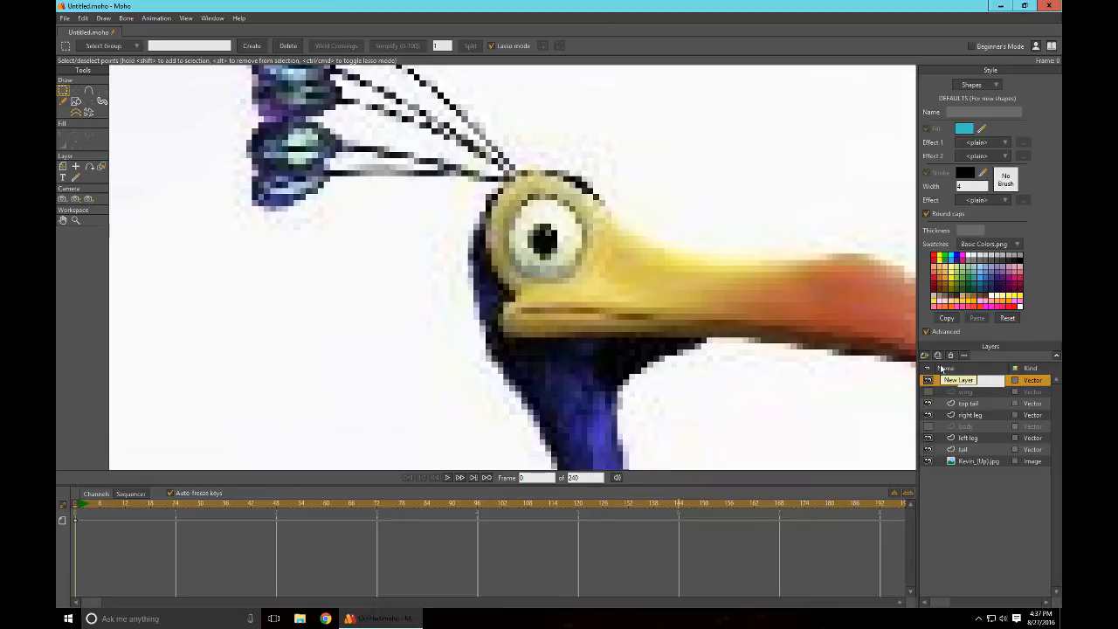
key(Return)
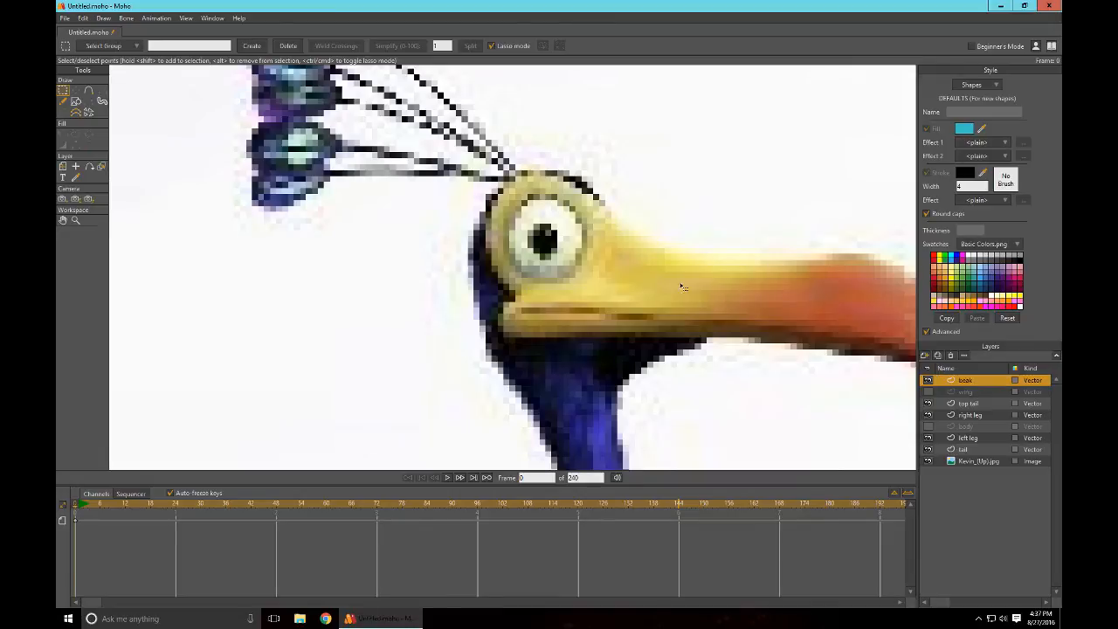
Step: Duplicate the new layer twice, naming the copies "head feather" and "eyes"
click(937, 355)
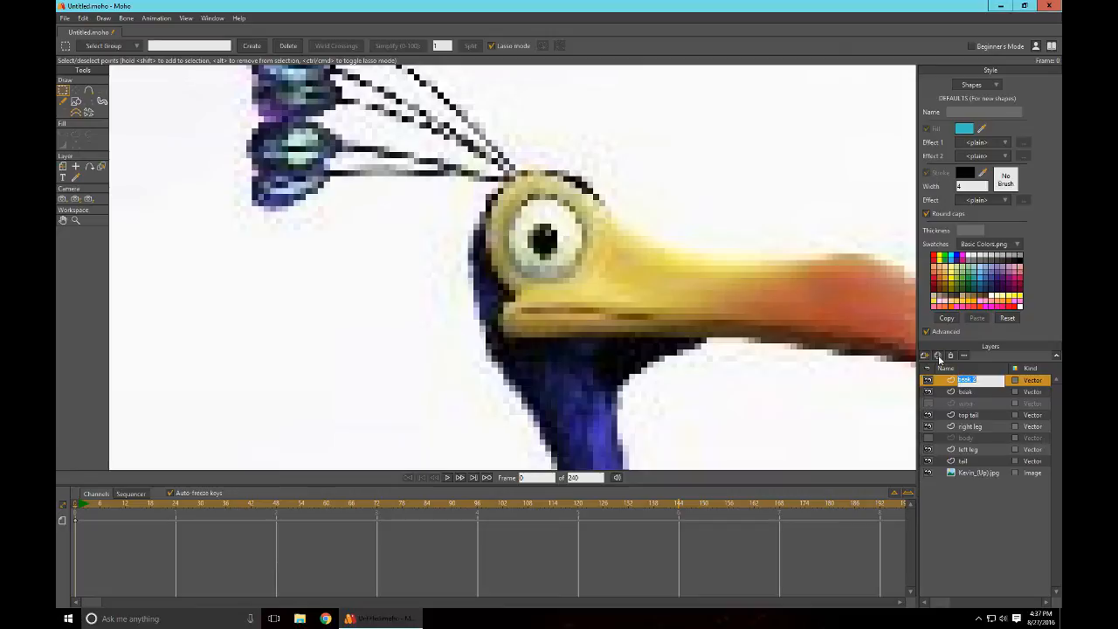
text(head)
key(Return)
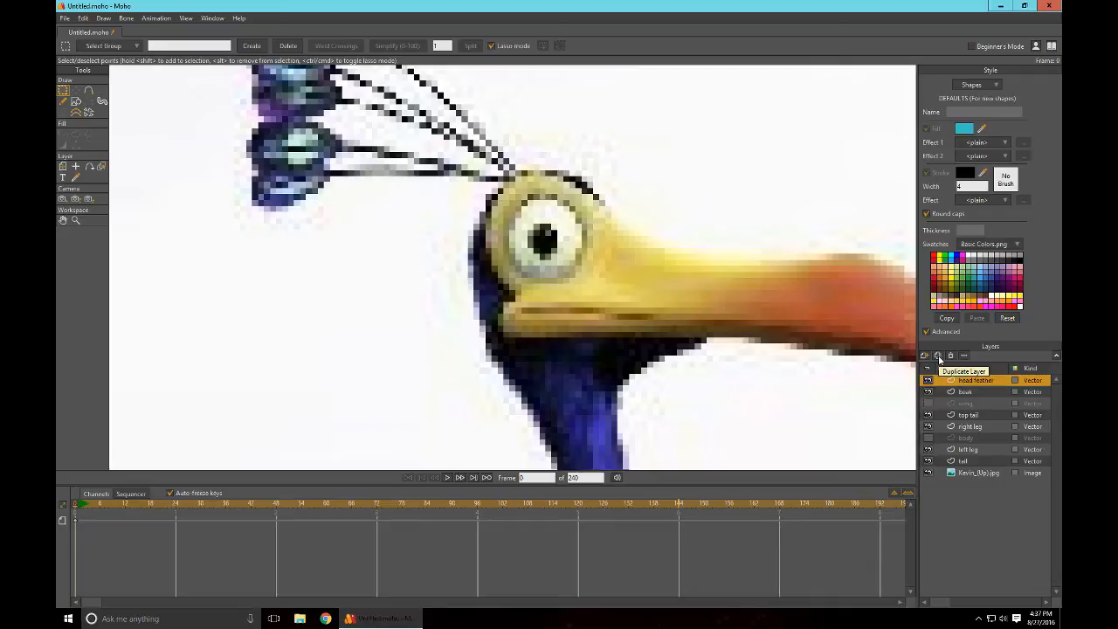
click(938, 355)
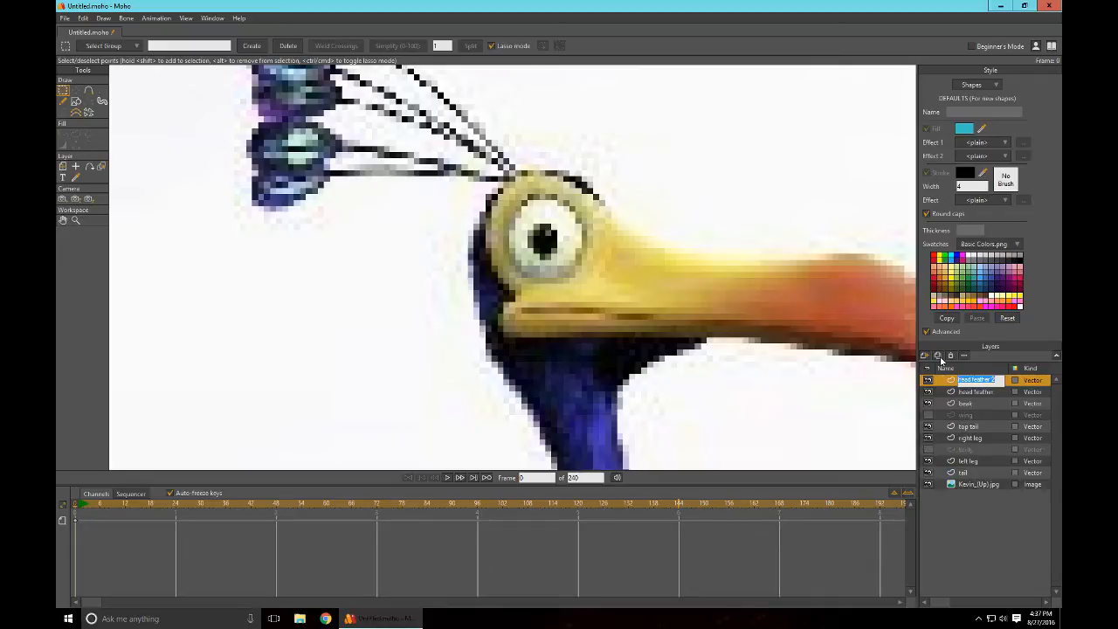
text(eyes)
key(Return)
Step: Draw a star shape over the base of the bird's beak on the eyes layer
drag(759, 288, 615, 295)
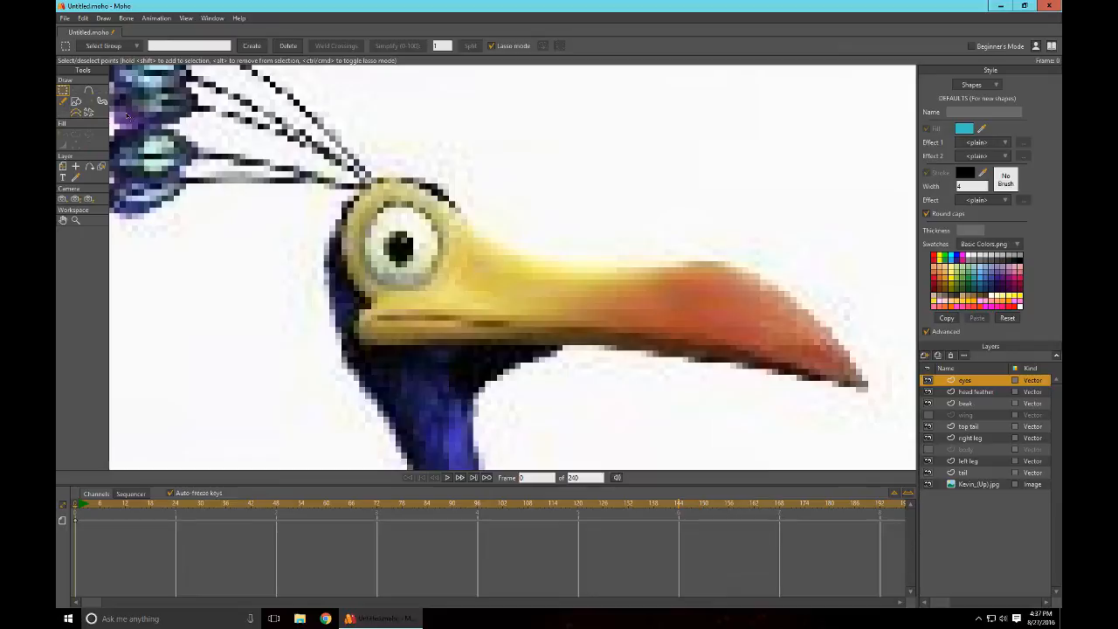
click(77, 103)
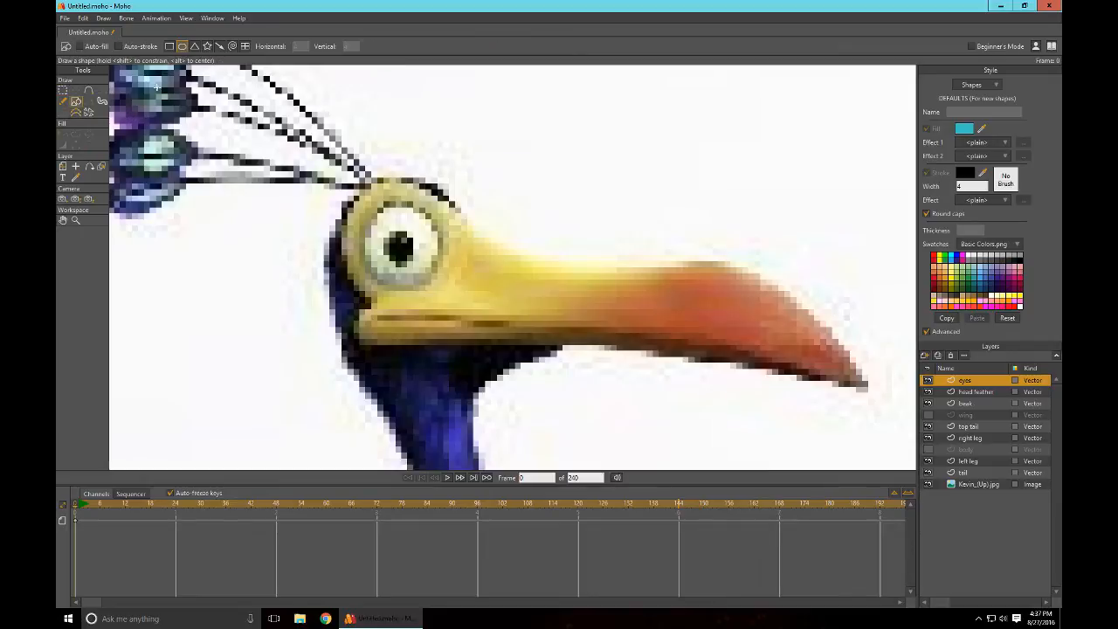
click(207, 48)
drag(517, 280, 559, 246)
key(t)
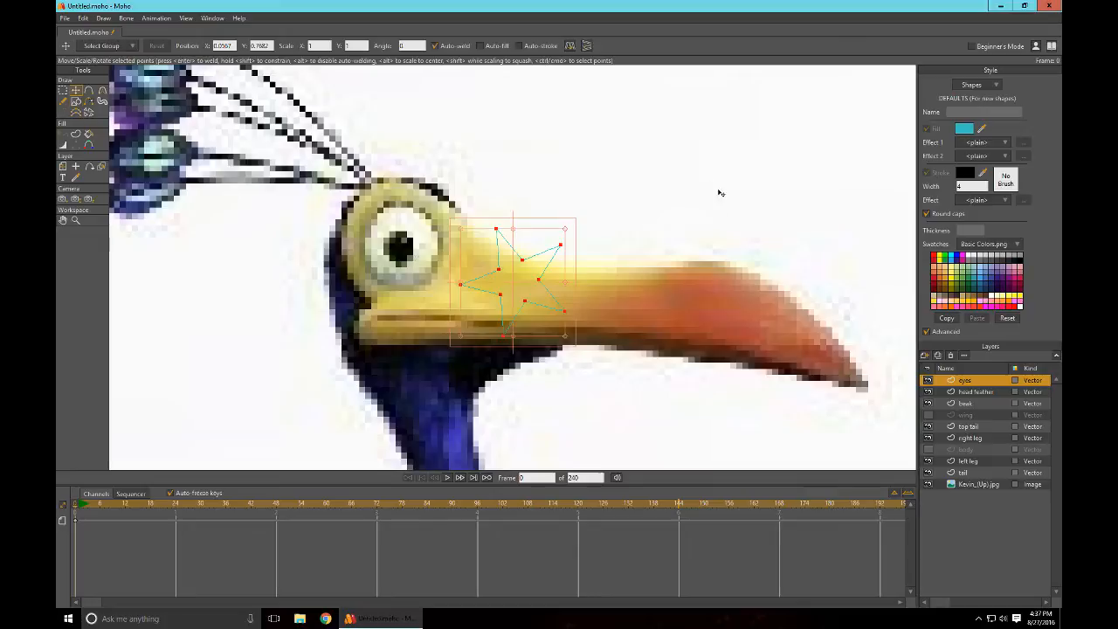
Step: Move the star's outer points onto the beak's tip and upper edge to follow the reference image
click(719, 193)
drag(564, 311, 896, 410)
drag(591, 273, 686, 291)
drag(538, 280, 760, 279)
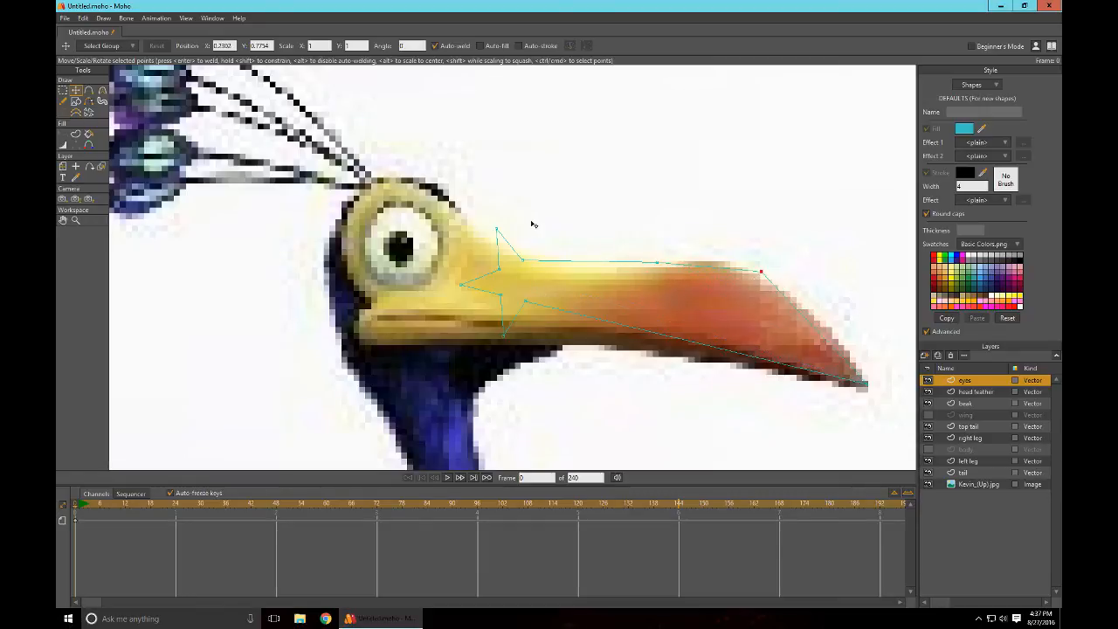
Step: Move the remaining star points around the back of the yellow face and along the beak's lower edge
drag(496, 229, 394, 174)
drag(489, 264, 331, 230)
drag(454, 293, 361, 317)
drag(488, 308, 347, 353)
drag(538, 323, 651, 369)
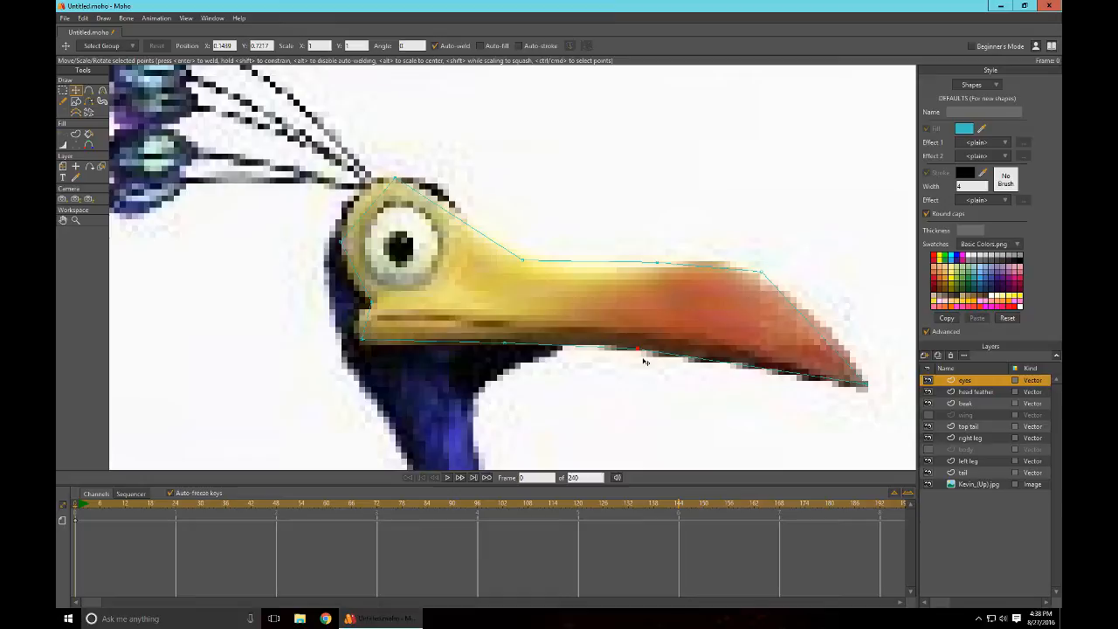
Step: Add a point to the outline's lower edge near the beak tip and shift it toward the tip
key(a)
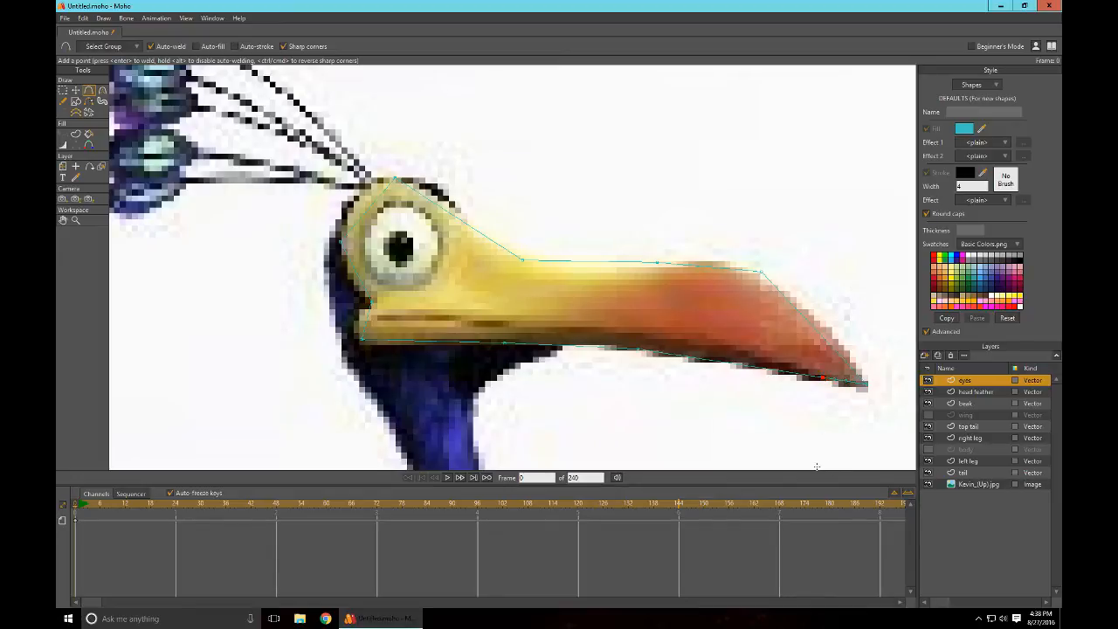
key(t)
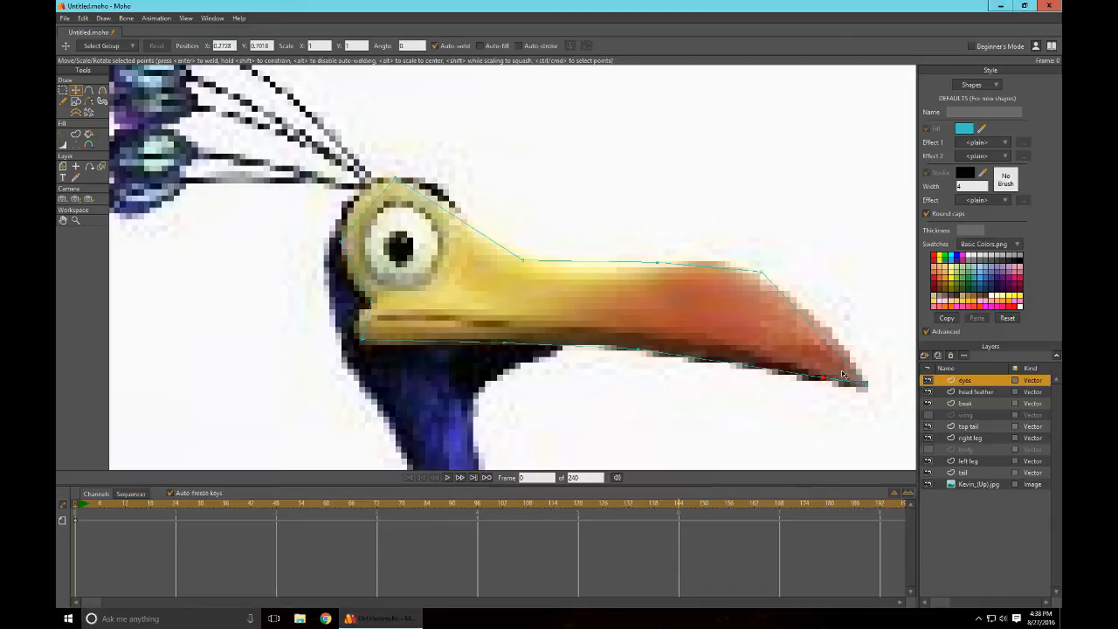
drag(825, 378, 863, 382)
Step: Try to trace the mouth line inside the beak by adding outline points and moving them toward the face
drag(843, 390, 509, 338)
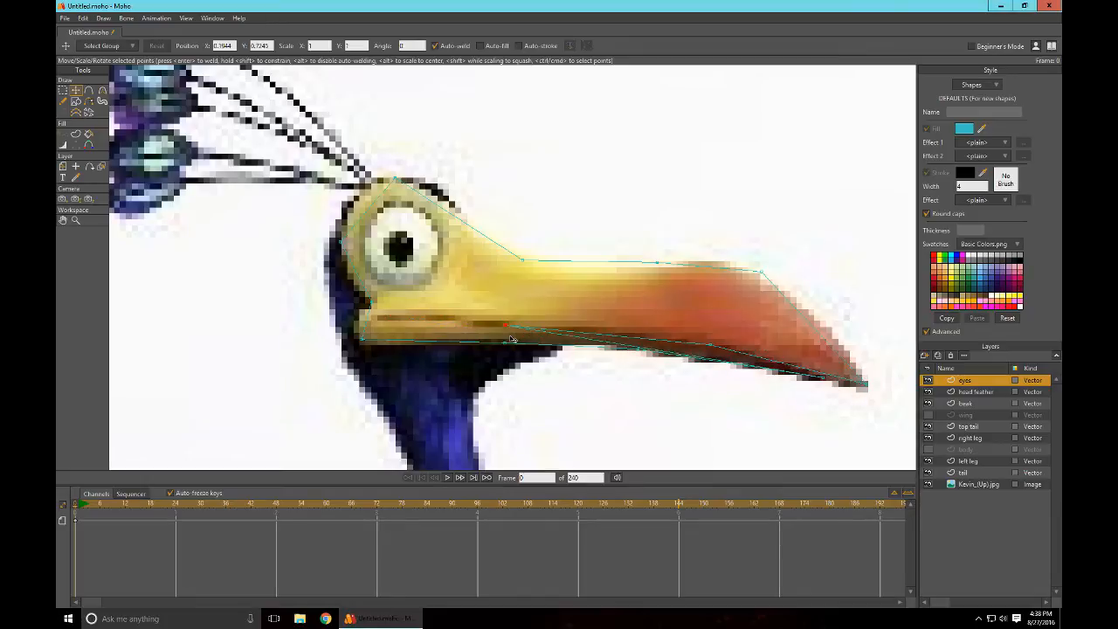
key(a)
click(572, 335)
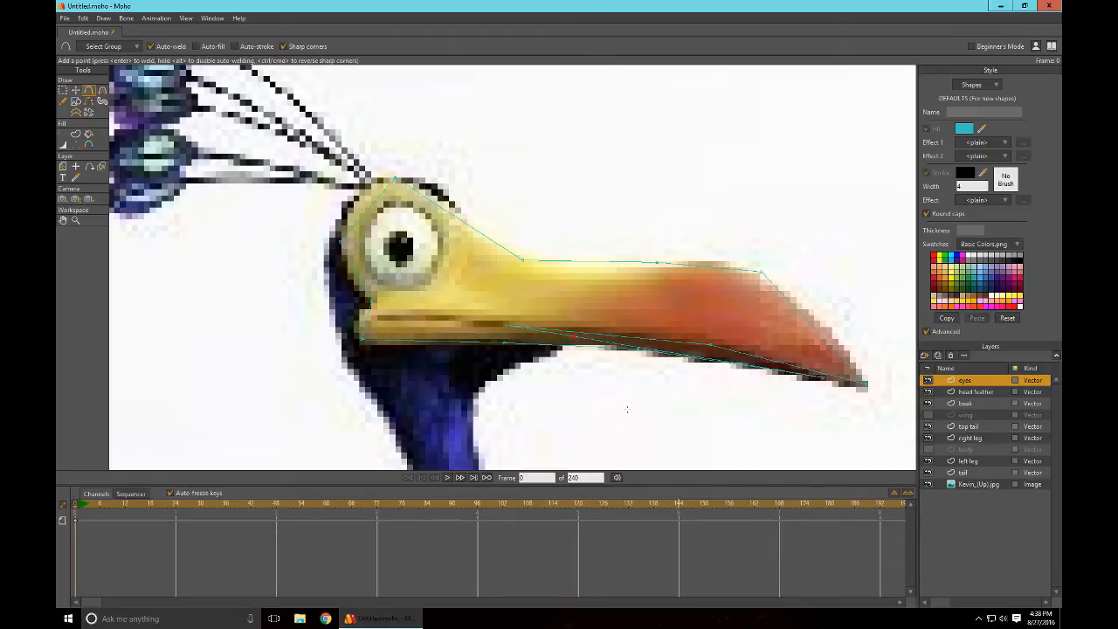
key(t)
drag(564, 342, 377, 324)
drag(822, 402, 793, 402)
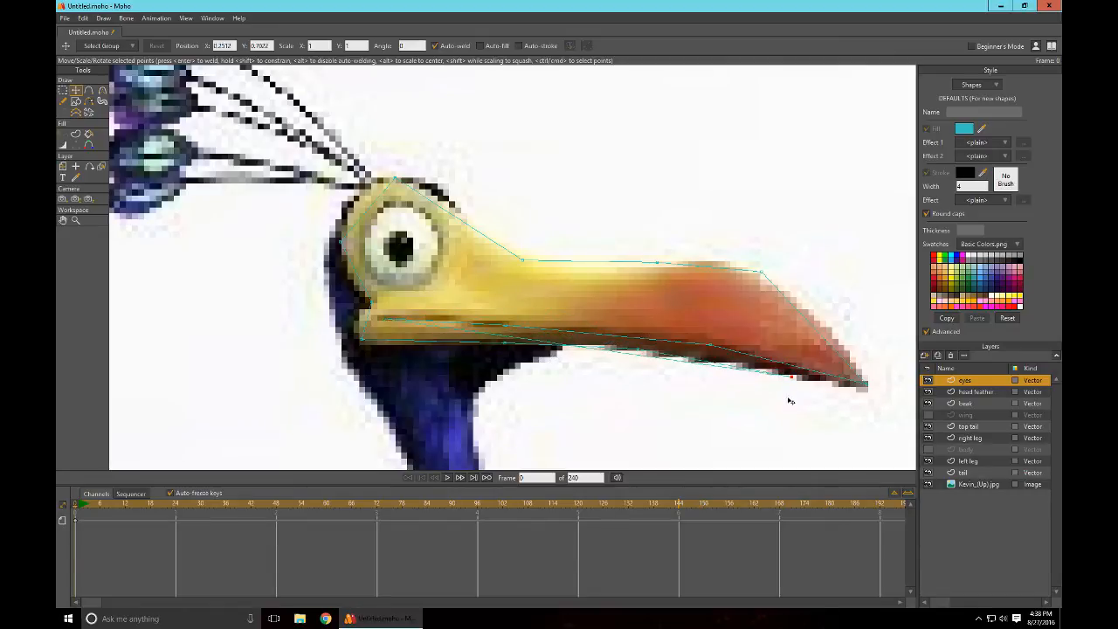
Step: Try pulling the mouth-line points out below the beak, and undo the changes back to the plain outline
drag(388, 317, 563, 431)
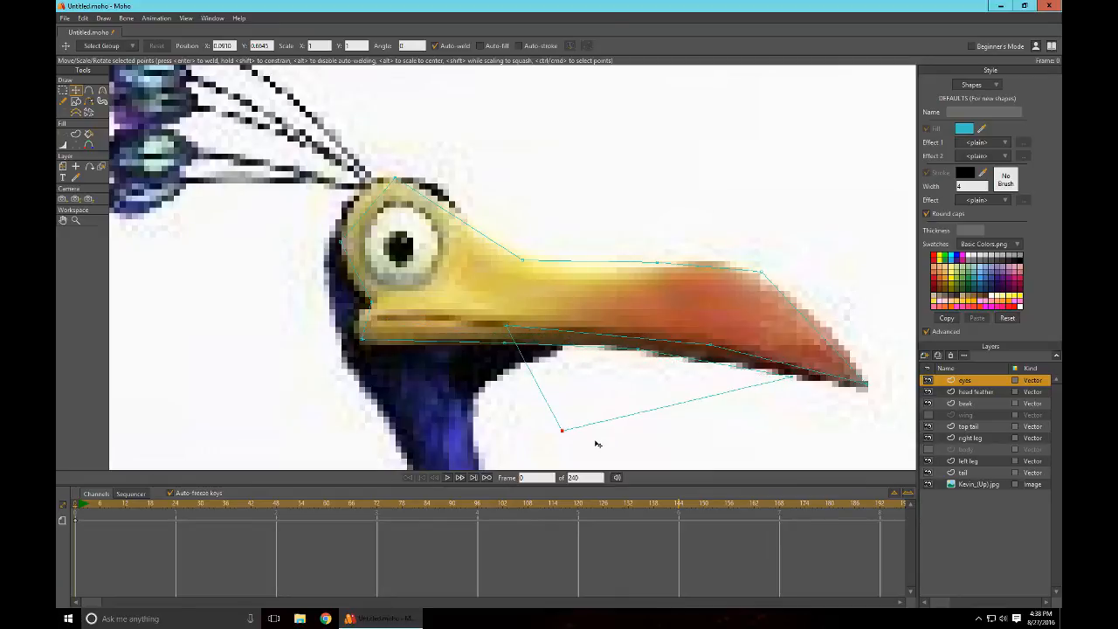
key(ctrl+z)
drag(482, 319, 795, 442)
key(ctrl+z)
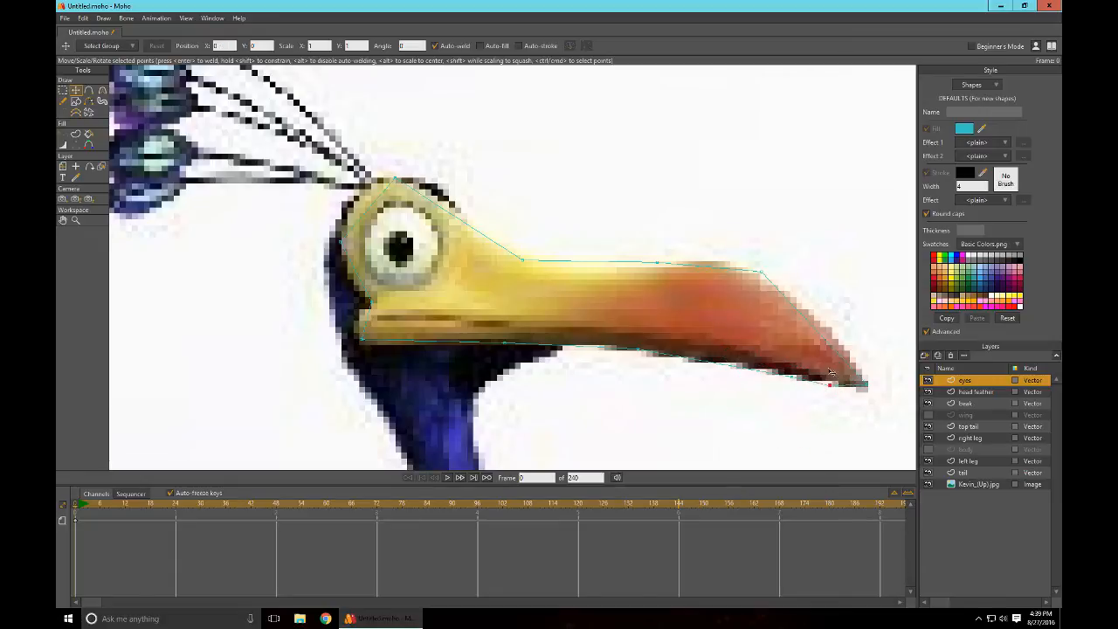
Step: Refine the outline's points along the beak's lower edge and at its tip to match the reference image
click(822, 382)
click(822, 367)
click(821, 368)
scroll(656, 399, down, 2)
scroll(664, 407, up, 6)
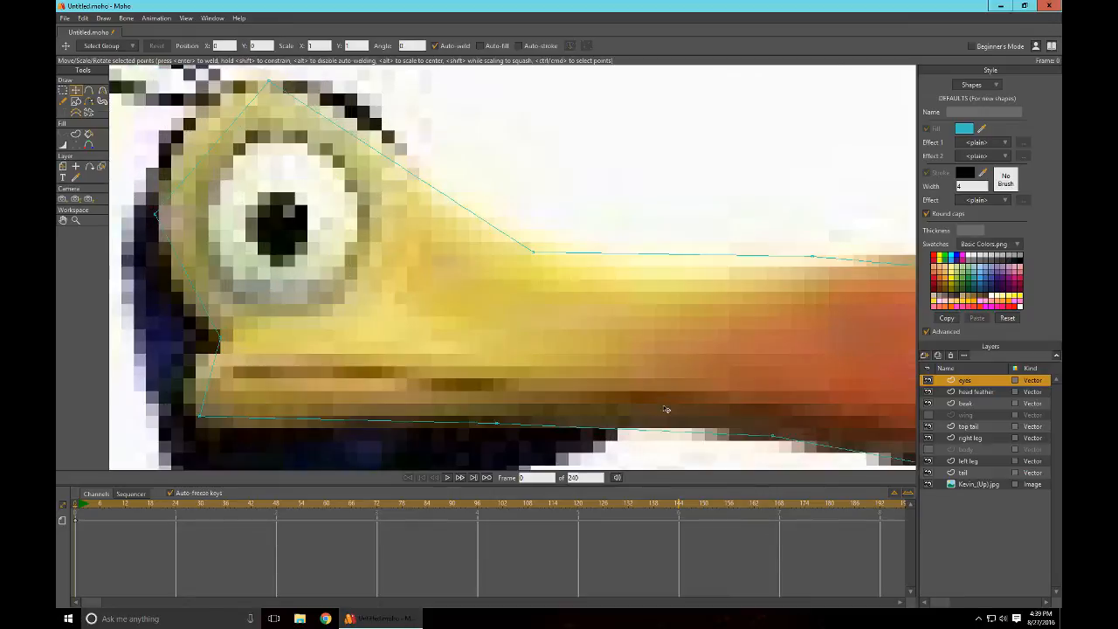
drag(508, 288, 491, 282)
drag(641, 432, 597, 305)
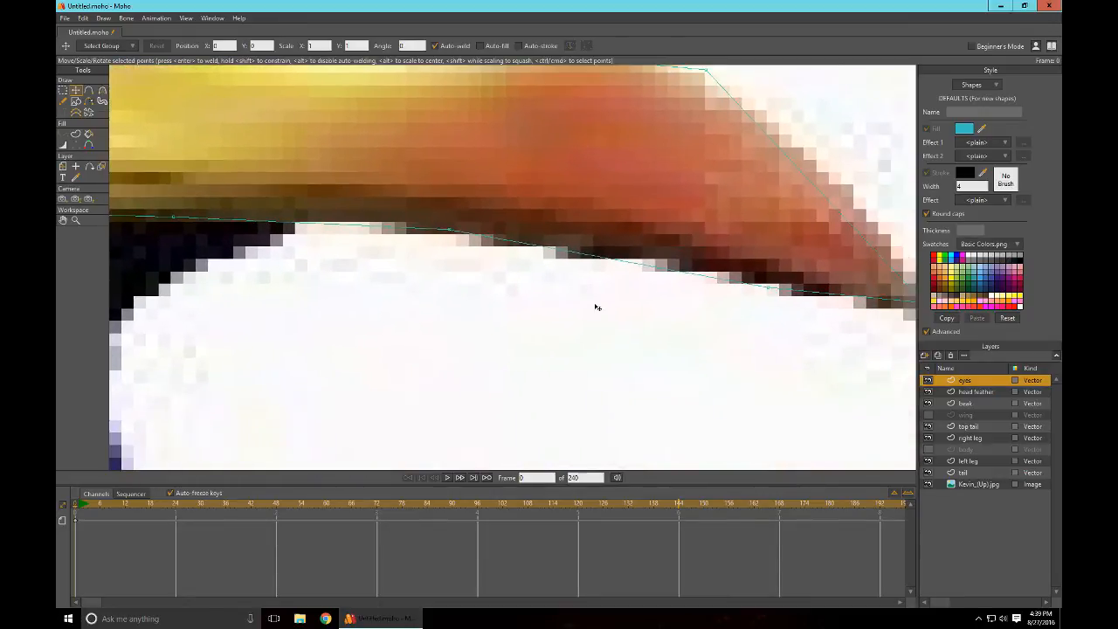
drag(706, 379, 527, 351)
scroll(529, 351, down, 1)
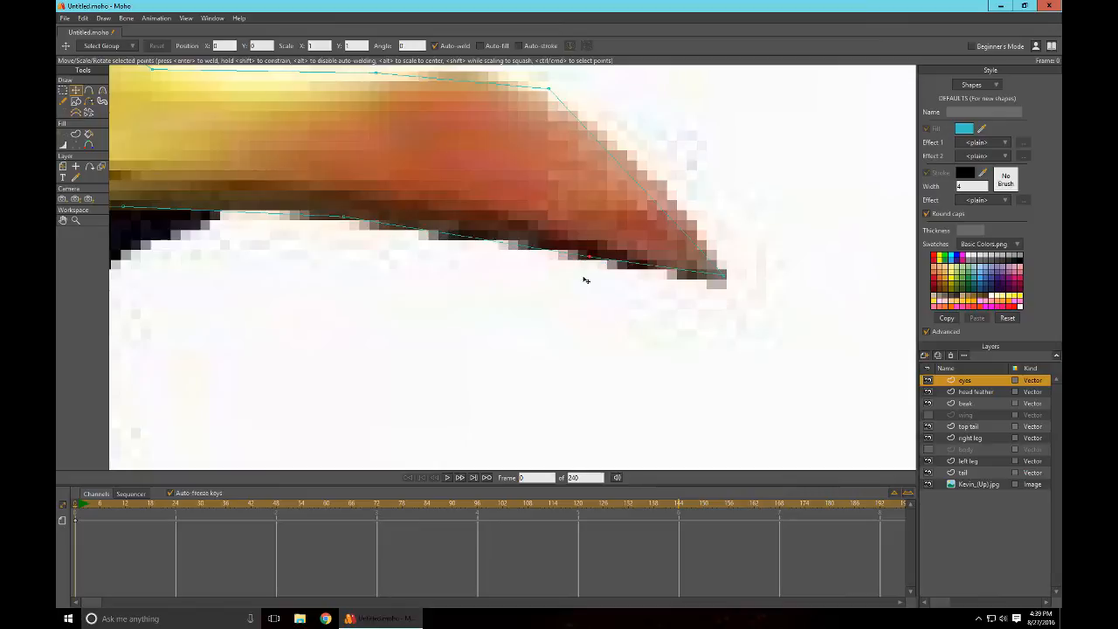
drag(544, 268, 545, 273)
drag(751, 289, 752, 295)
scroll(756, 298, down, 6)
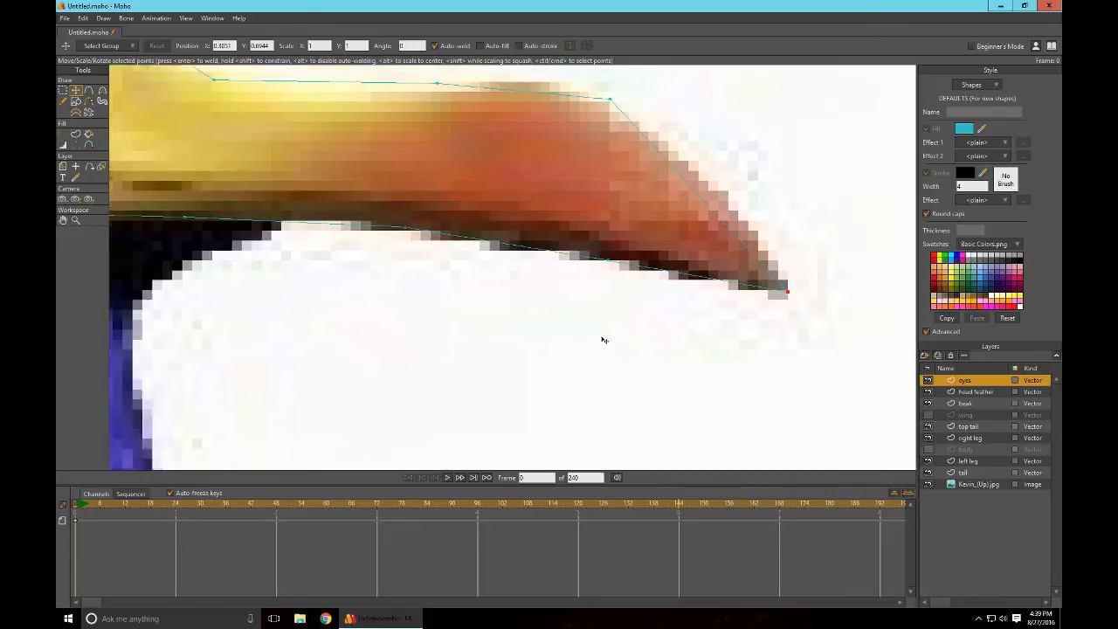
Step: Curve the outline at the jaw corner behind the mouth and adjust that corner point's position
key(c)
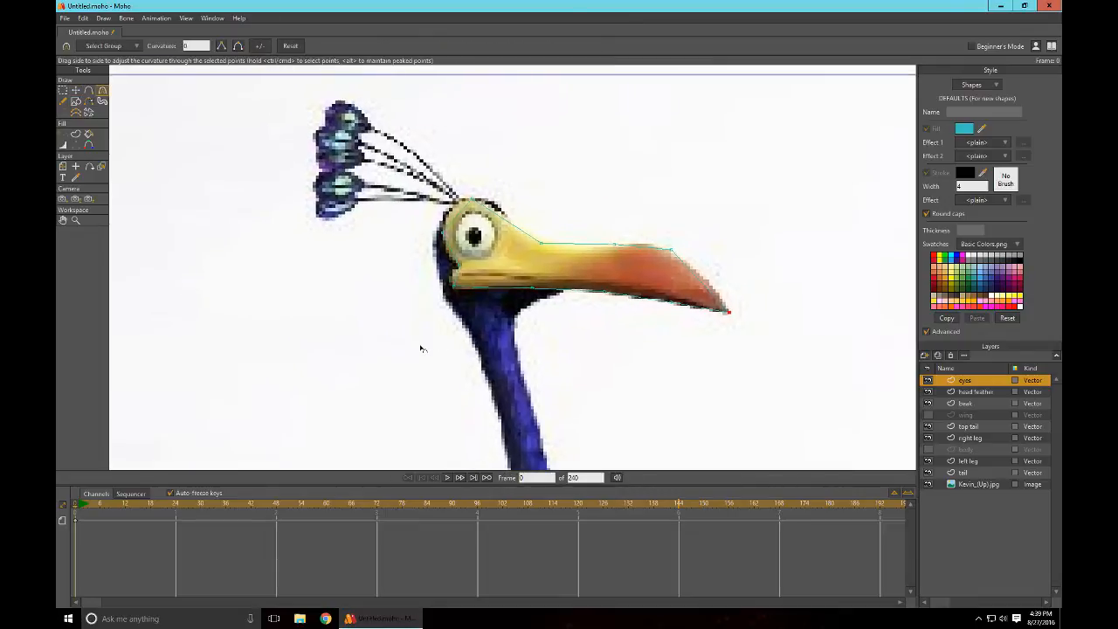
scroll(450, 344, up, 5)
drag(446, 360, 524, 373)
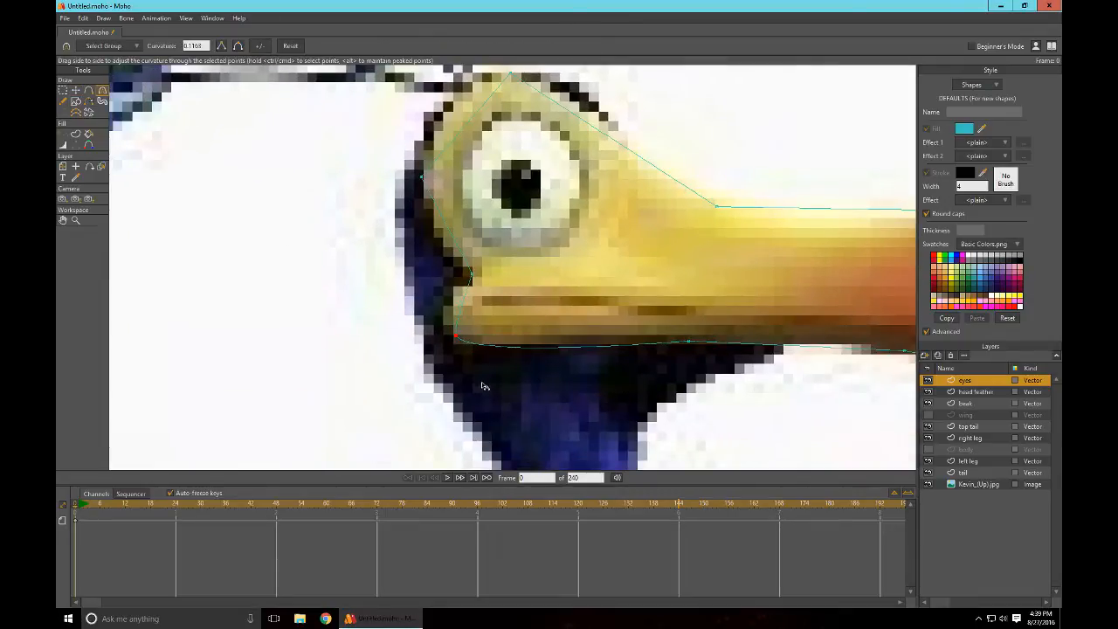
key(t)
drag(441, 382, 486, 373)
Step: Smooth the curvature of the outline points along the beak's lower edge to follow the reference image
key(c)
drag(717, 381, 625, 384)
drag(804, 391, 859, 400)
drag(649, 419, 341, 397)
drag(813, 425, 856, 431)
Step: Round the outline's upper point near the beak tip and reposition it on the beak's bulge
drag(670, 173, 774, 252)
key(t)
mouse_move(735, 221)
mouse_down()
mouse_move(695, 210)
mouse_move(724, 206)
mouse_up()
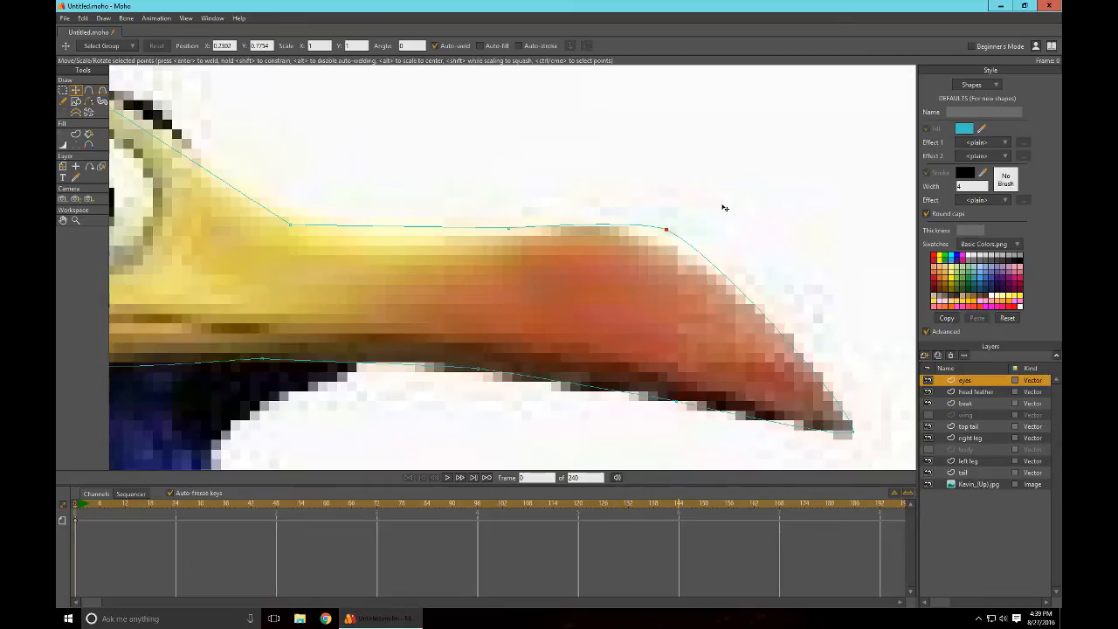
Step: Curve the outline points along the beak's upper edge, over the crown and at the back of the head
key(c)
drag(500, 147, 637, 169)
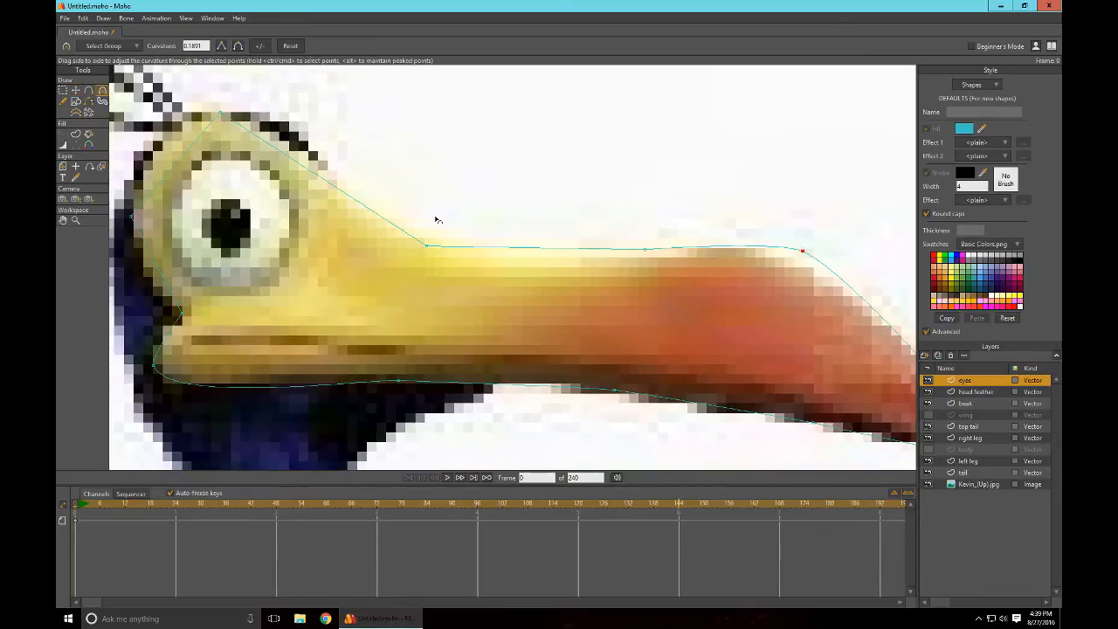
drag(643, 249, 669, 218)
drag(515, 173, 740, 228)
drag(445, 166, 795, 190)
drag(354, 270, 591, 276)
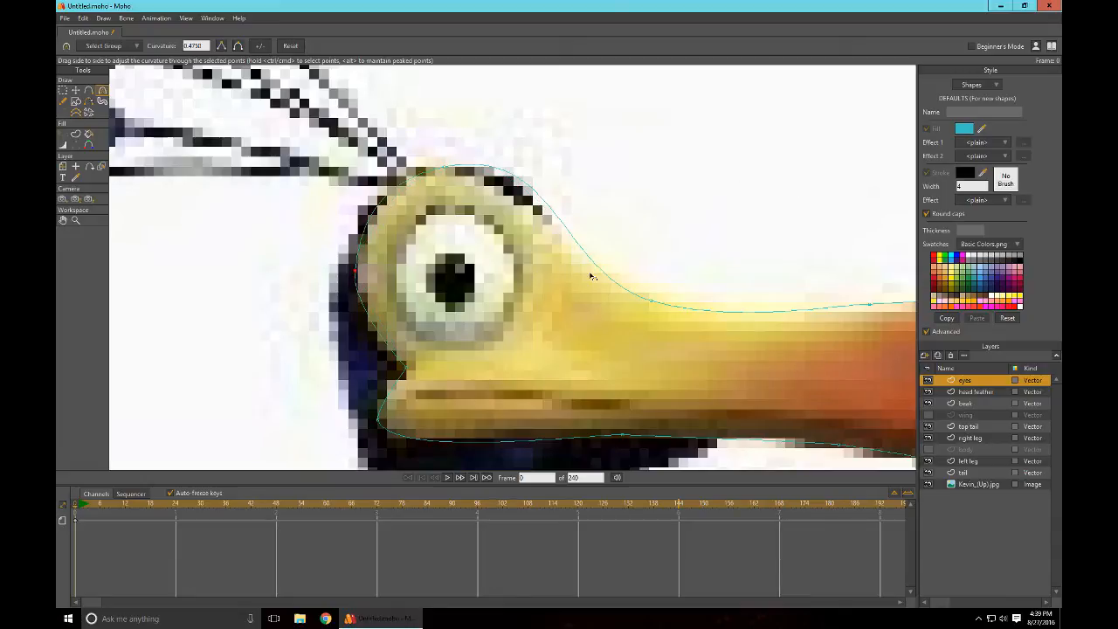
Step: Reposition the outline points at the back of the head and on the crown to match the face
key(t)
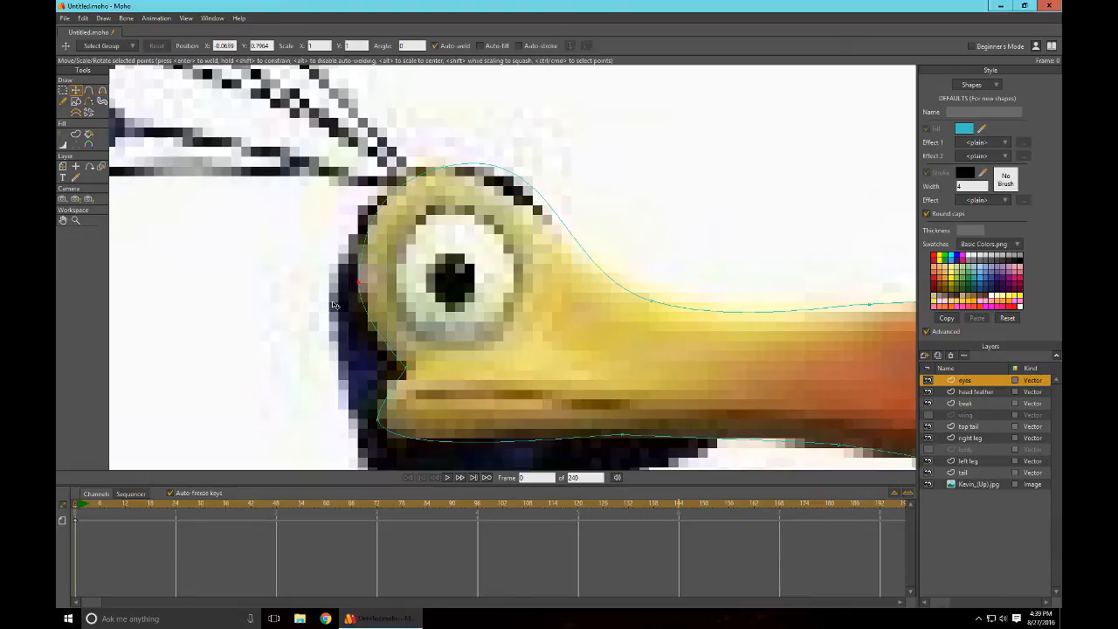
drag(333, 303, 335, 309)
drag(442, 152, 413, 166)
scroll(629, 209, down, 3)
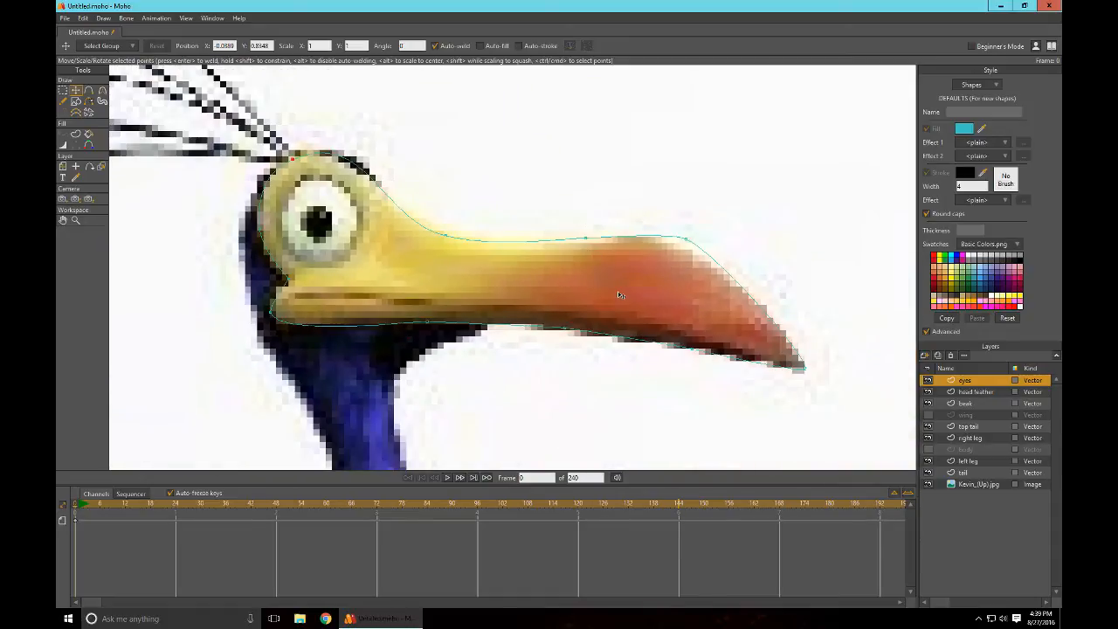
Step: Create a shape from the whole beak and face outline with a yellow fill and a black stroke
key(ctrl+a)
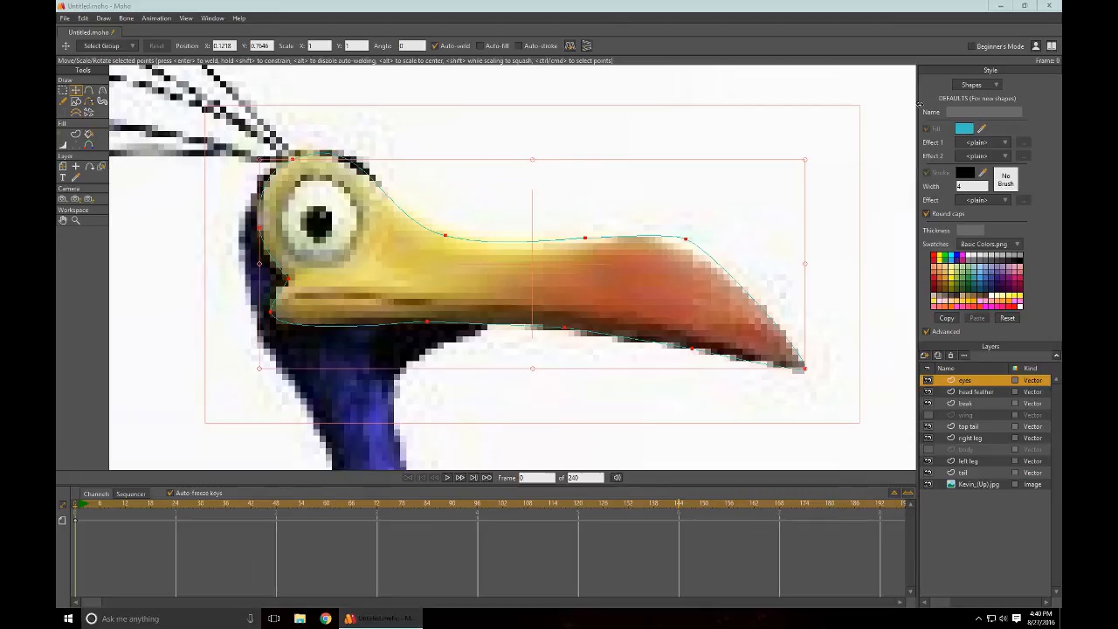
click(980, 131)
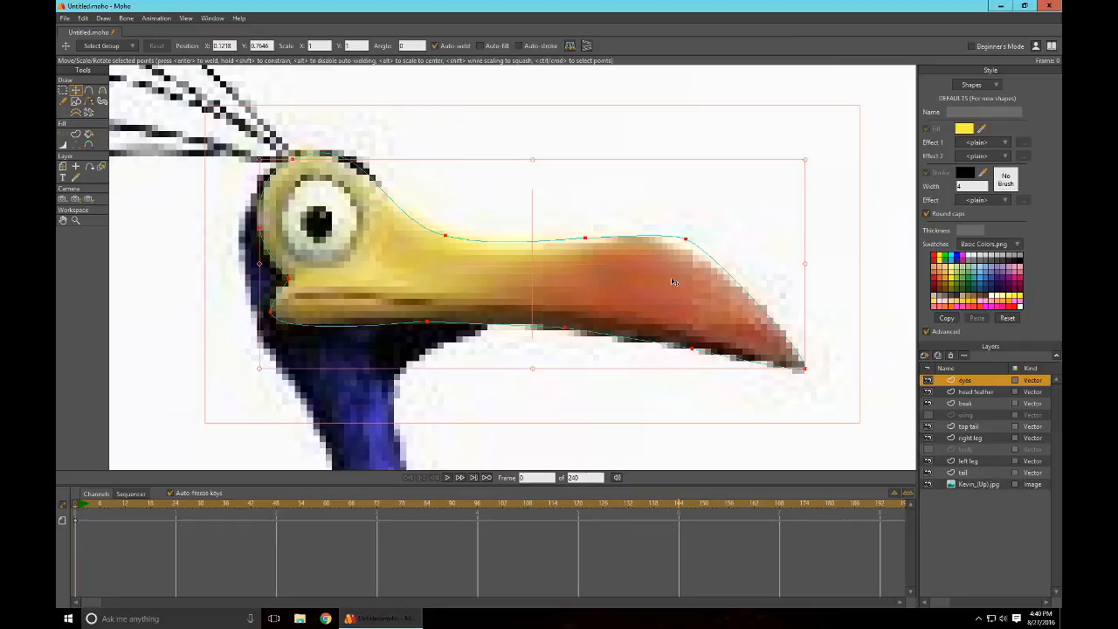
click(76, 133)
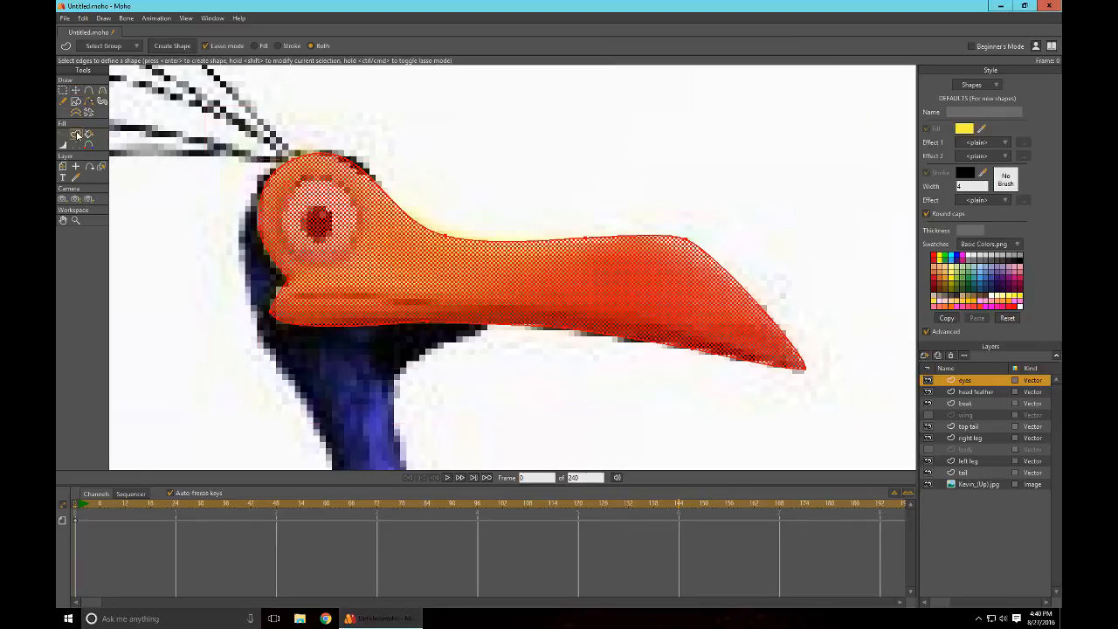
click(169, 47)
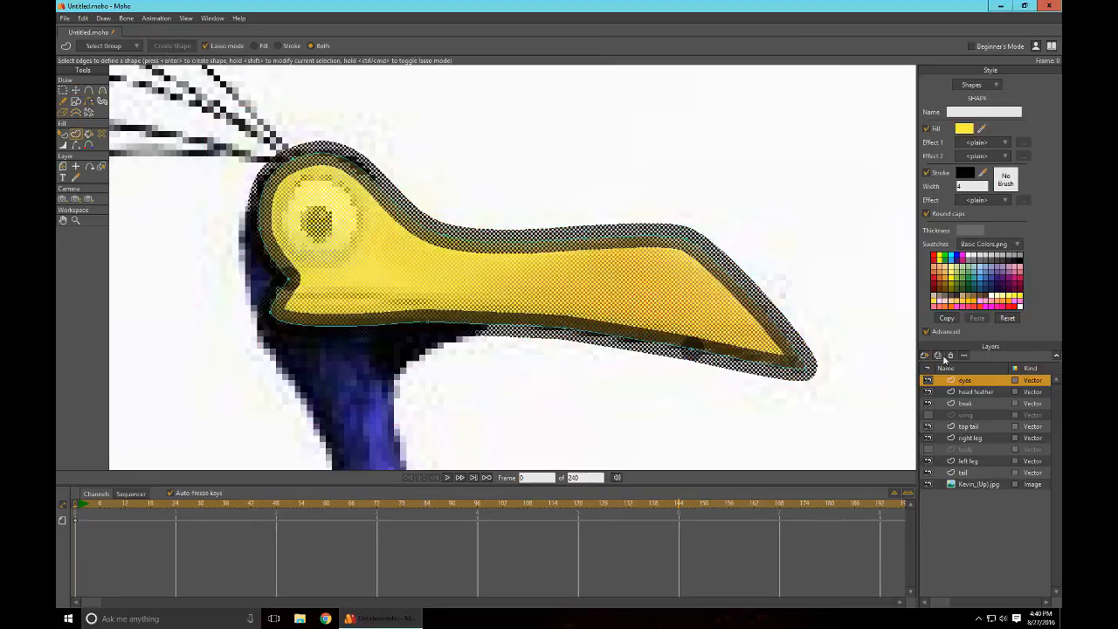
Step: Hide the eyes layer's fill and draw a dividing line across the beak along the orange tip's boundary
click(927, 379)
scroll(661, 358, up, 6)
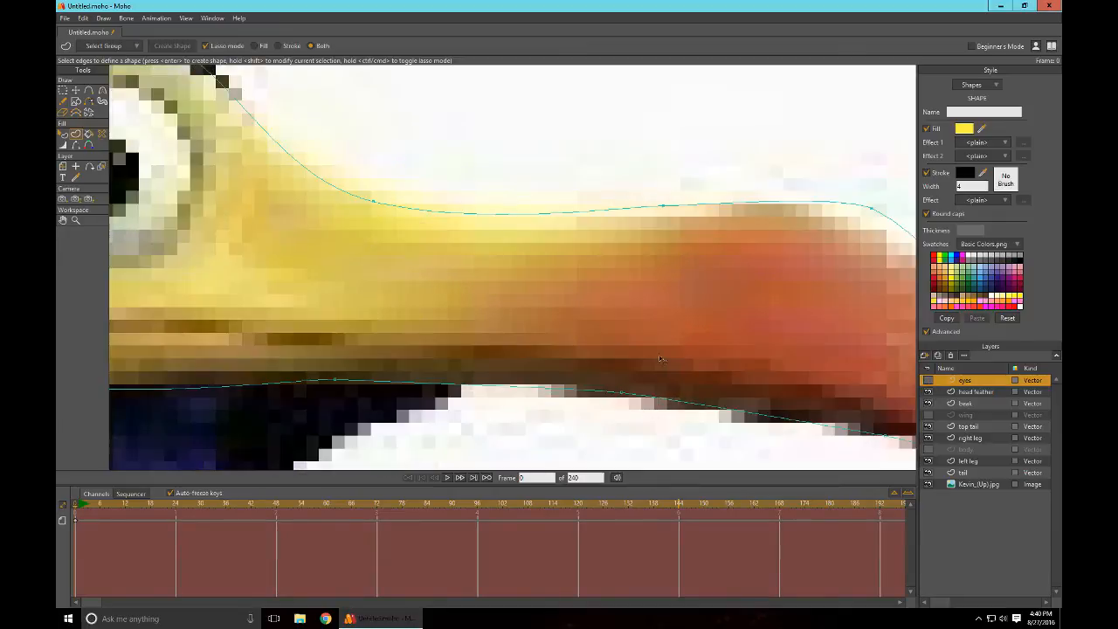
scroll(661, 359, down, 5)
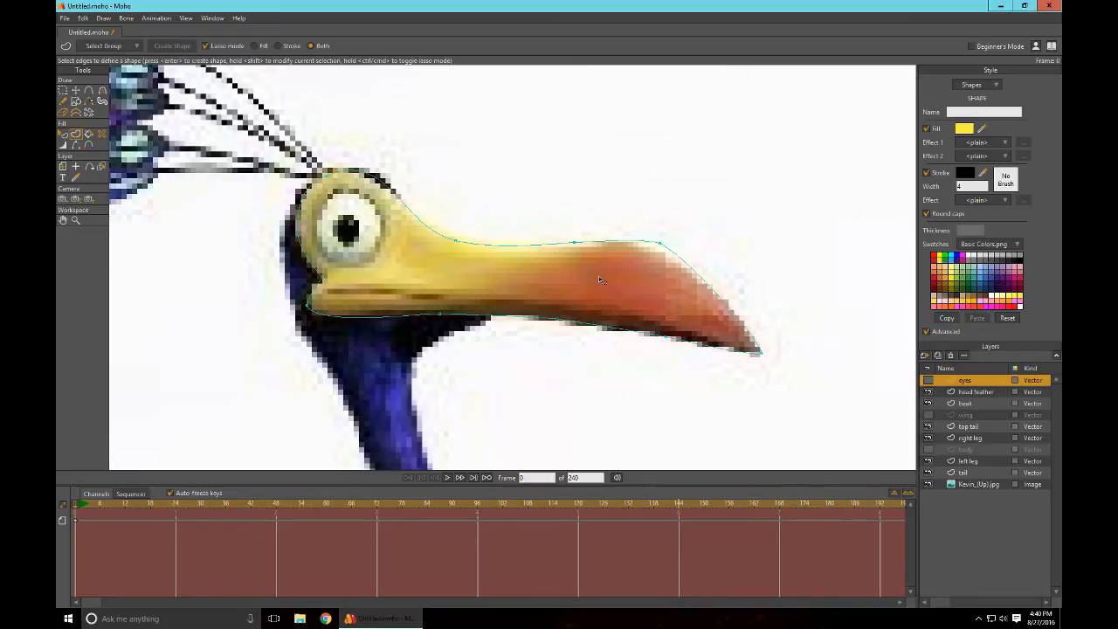
scroll(599, 280, up, 3)
click(89, 93)
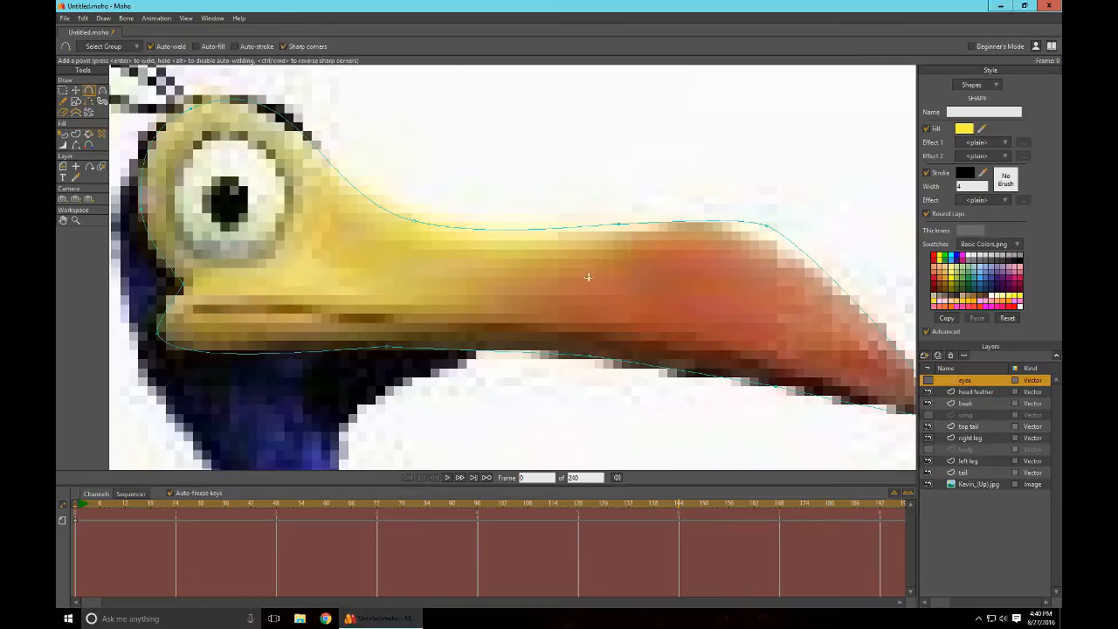
drag(602, 277, 653, 224)
drag(602, 279, 515, 288)
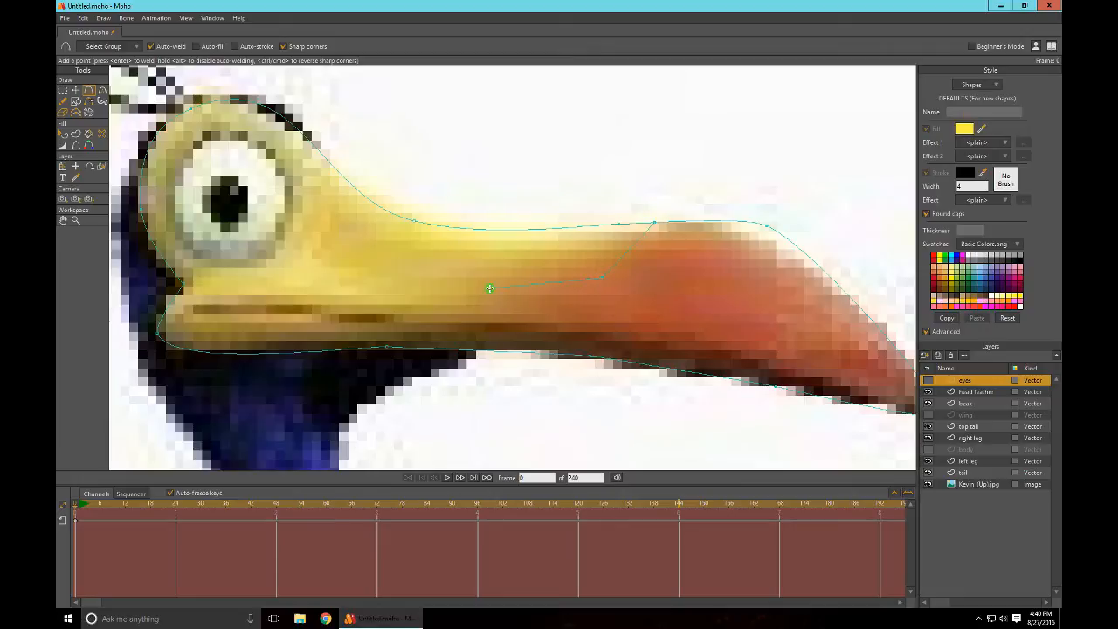
drag(483, 325, 492, 349)
Step: Smooth the dividing line by increasing the curvature of its inner points
key(c)
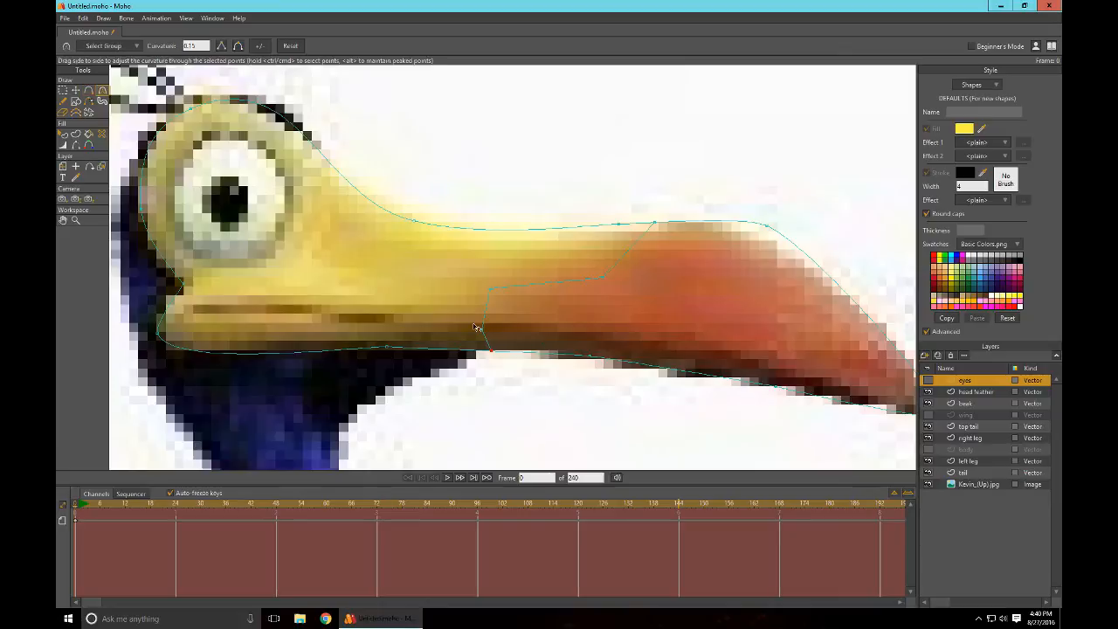
drag(487, 326, 615, 299)
drag(498, 279, 734, 323)
drag(607, 262, 634, 299)
Step: Move the dividing line's middle point and shift its lower point back toward the face
key(t)
drag(475, 267, 474, 269)
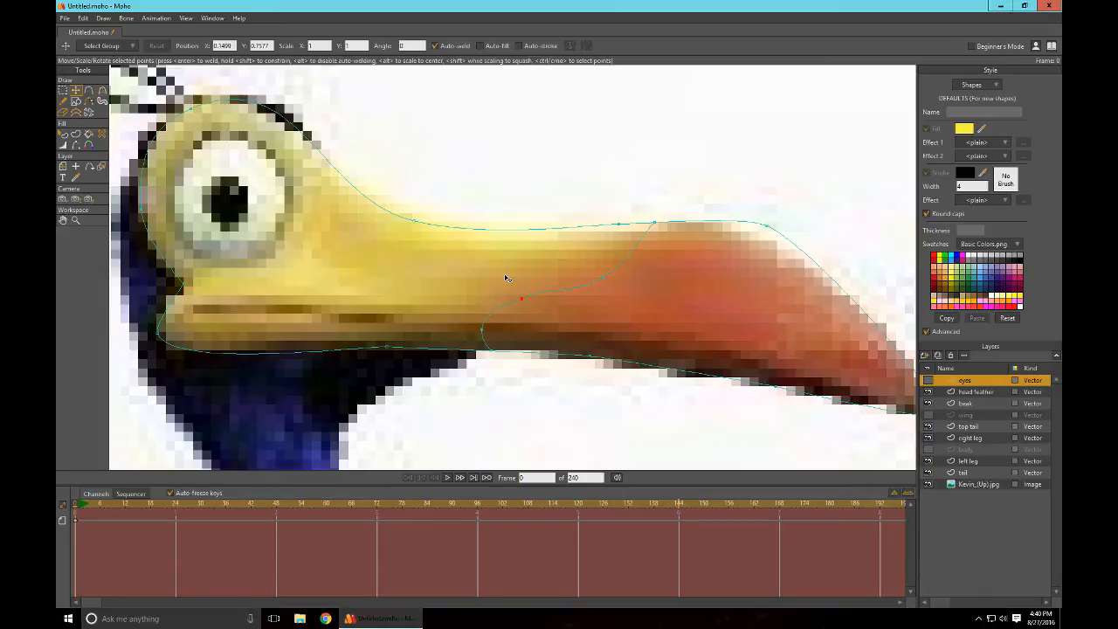
click(480, 331)
drag(478, 334, 450, 328)
Step: Fine-tune the curvature of the dividing line's points and nudge its upper inner point into place
key(c)
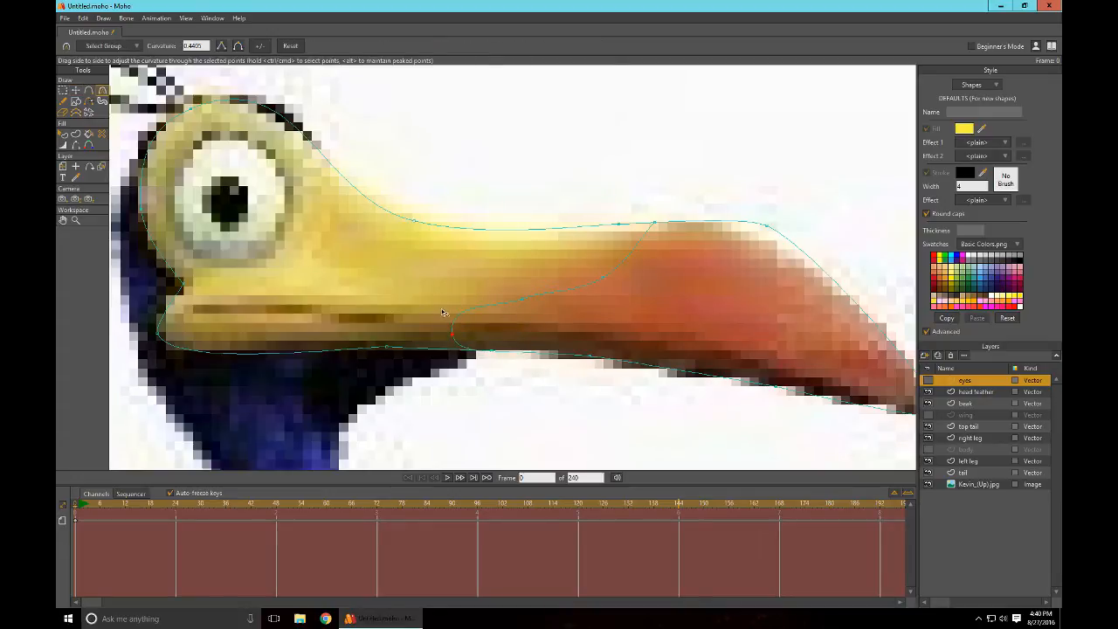
drag(338, 327, 268, 355)
click(515, 320)
click(608, 303)
mouse_move(418, 331)
mouse_down()
mouse_move(466, 334)
mouse_move(413, 337)
mouse_up()
key(t)
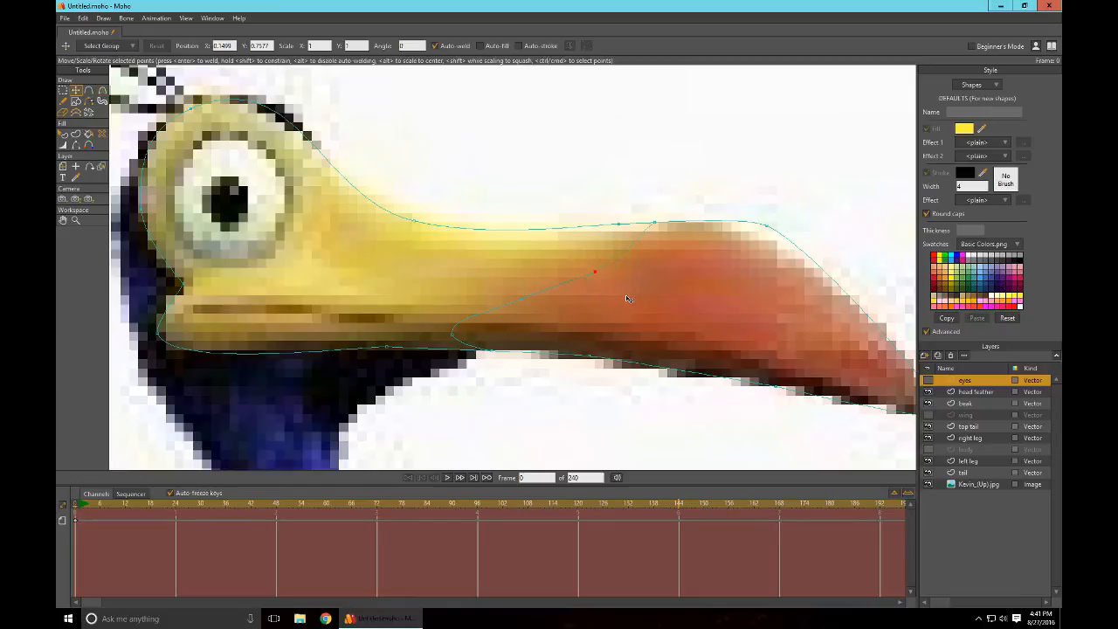
drag(626, 296, 623, 293)
Step: Create a shape from all points enclosing the beak tip, using a red-orange fill and a black stroke
drag(583, 439, 516, 409)
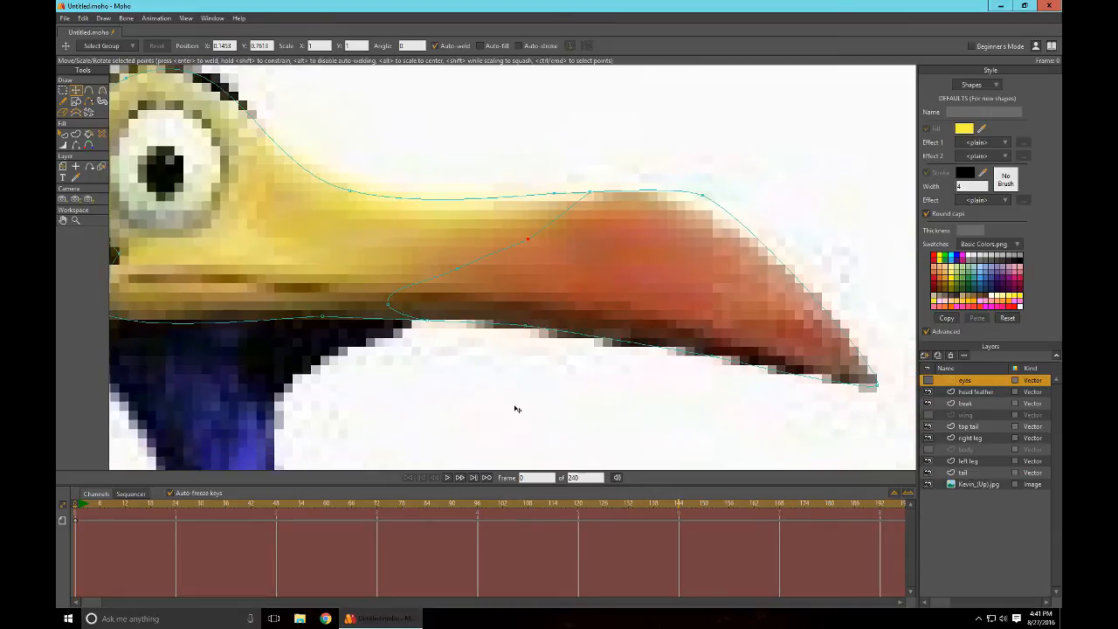
click(62, 90)
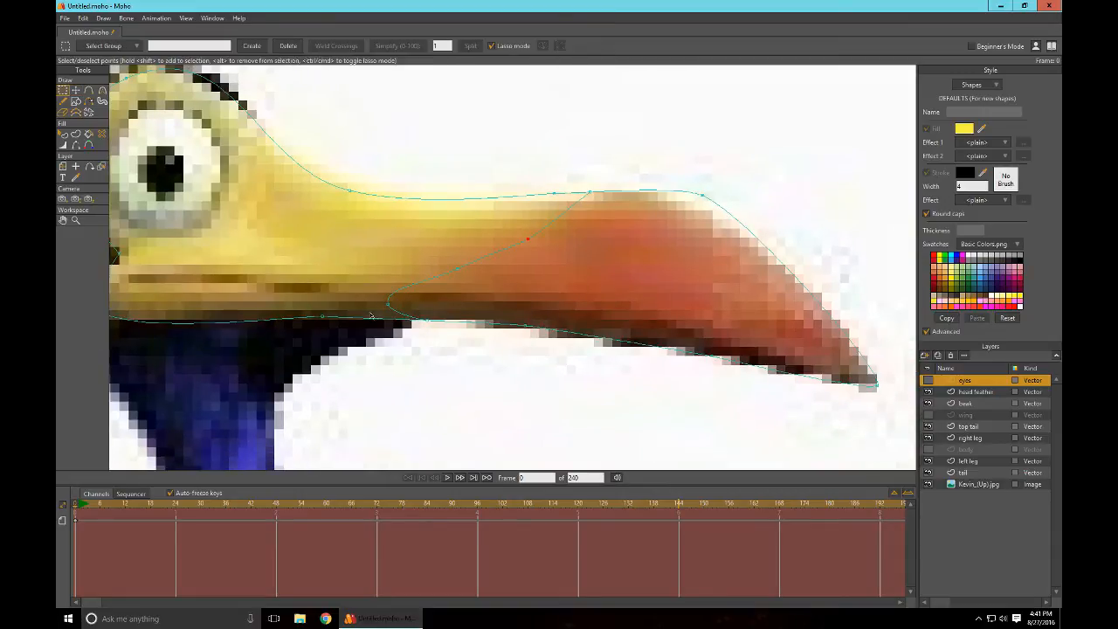
mouse_move(367, 281)
mouse_down()
mouse_move(426, 390)
mouse_move(897, 419)
mouse_move(890, 353)
mouse_move(839, 221)
mouse_move(689, 163)
mouse_move(589, 177)
mouse_move(545, 229)
mouse_move(498, 225)
mouse_move(390, 272)
mouse_up()
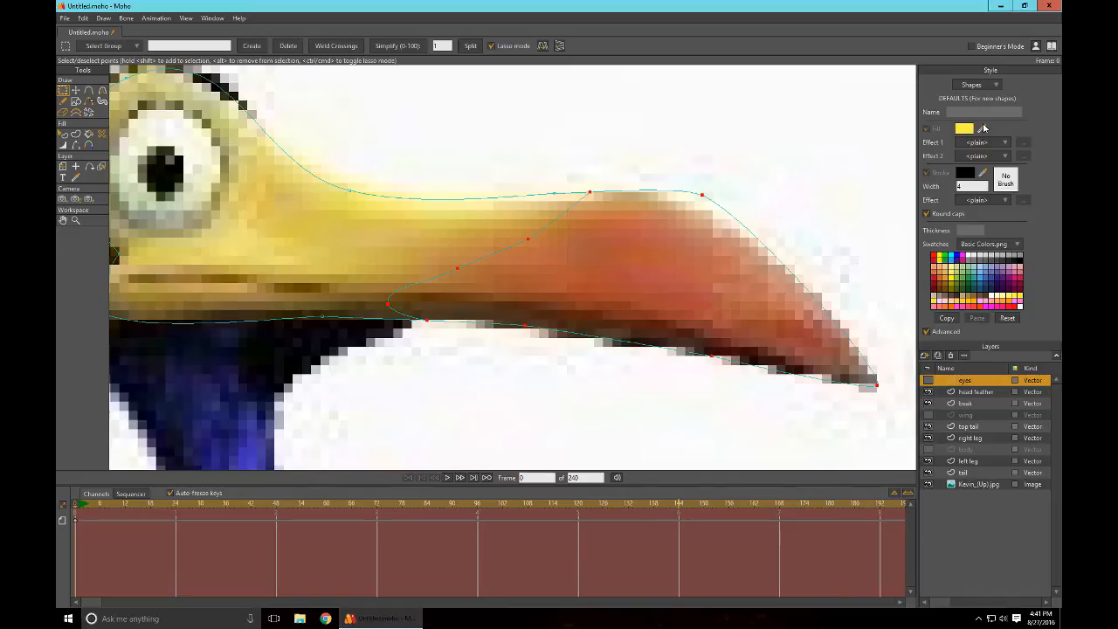
click(964, 128)
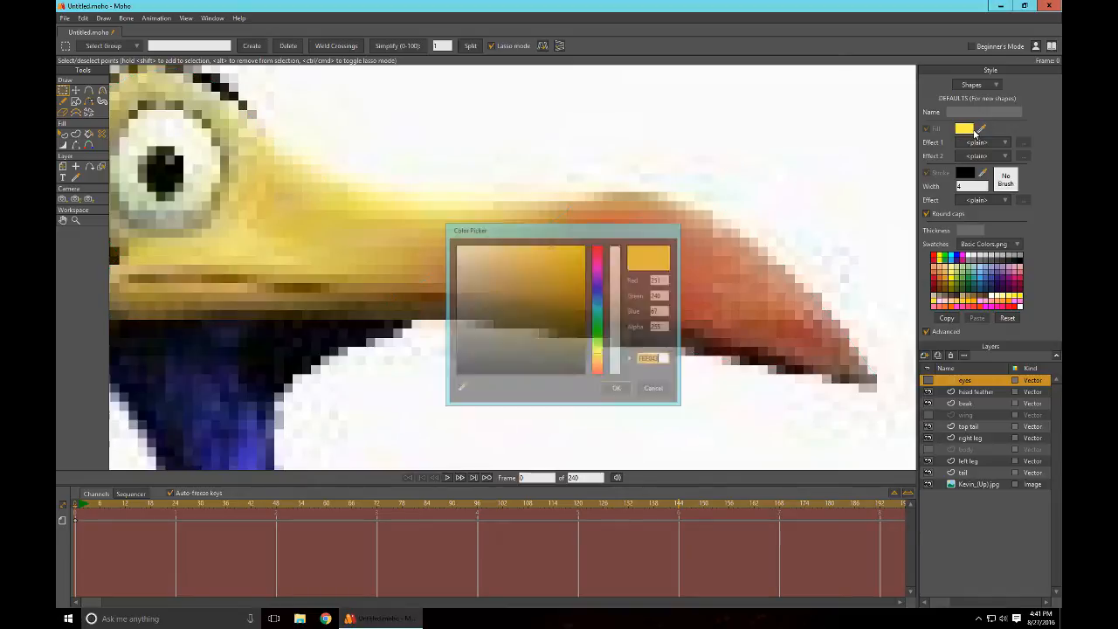
click(656, 391)
drag(982, 129, 935, 278)
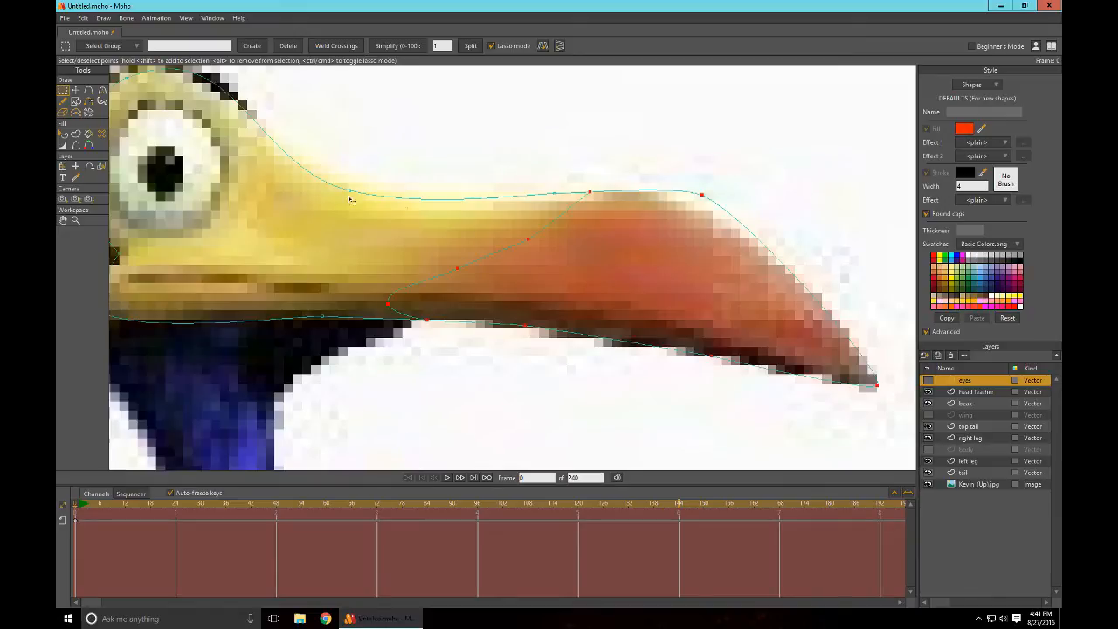
click(76, 134)
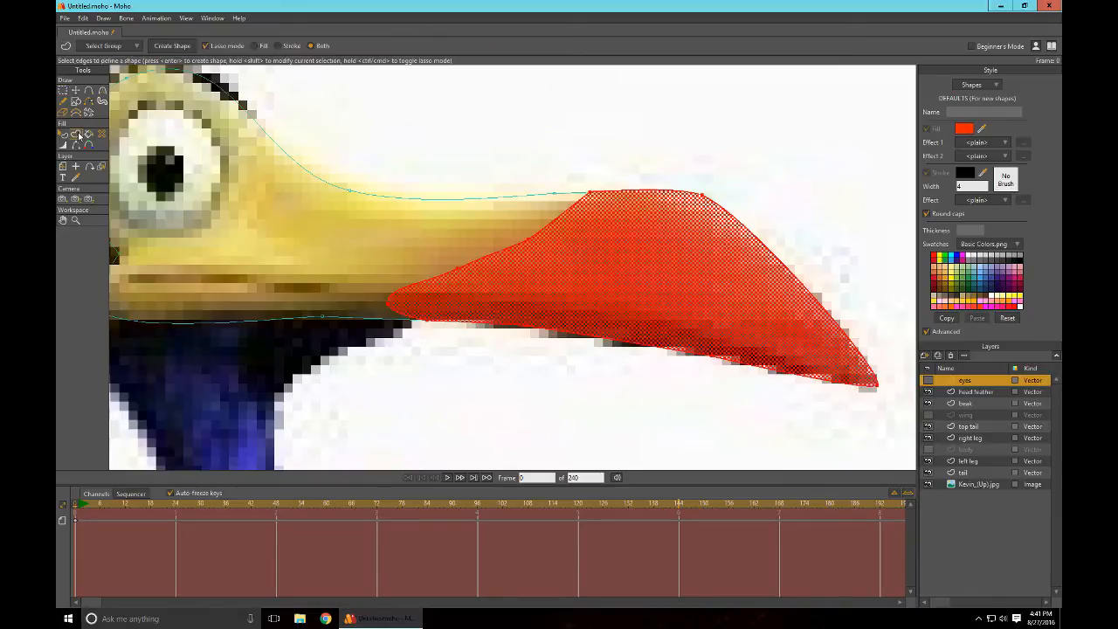
click(177, 49)
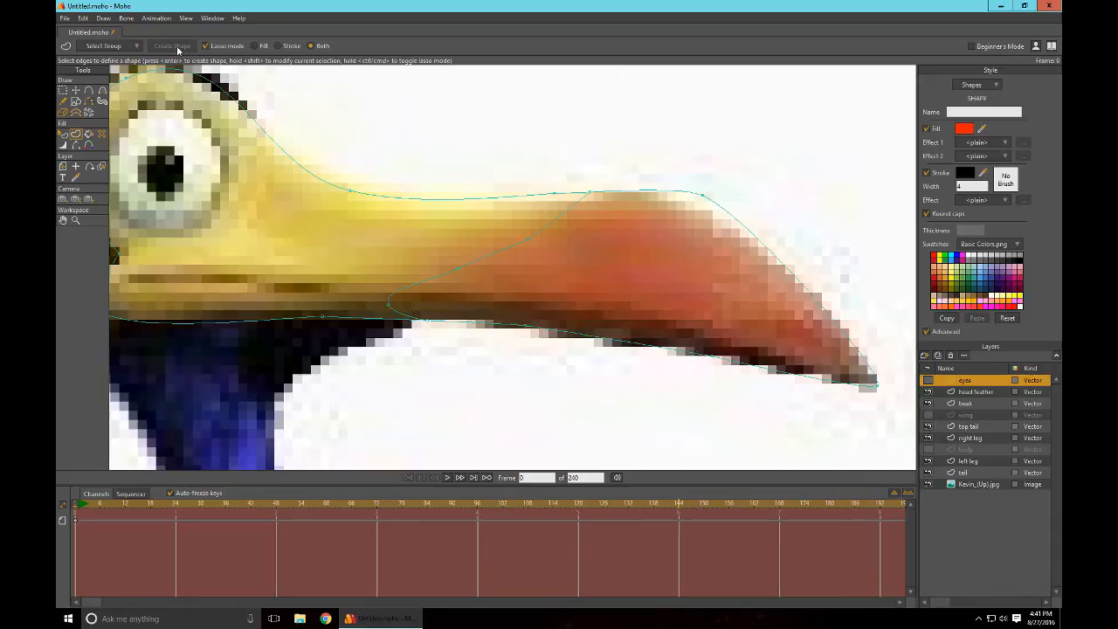
Step: Show the eyes layer to check the two-coloured beak against the reference, and hide it again
click(929, 381)
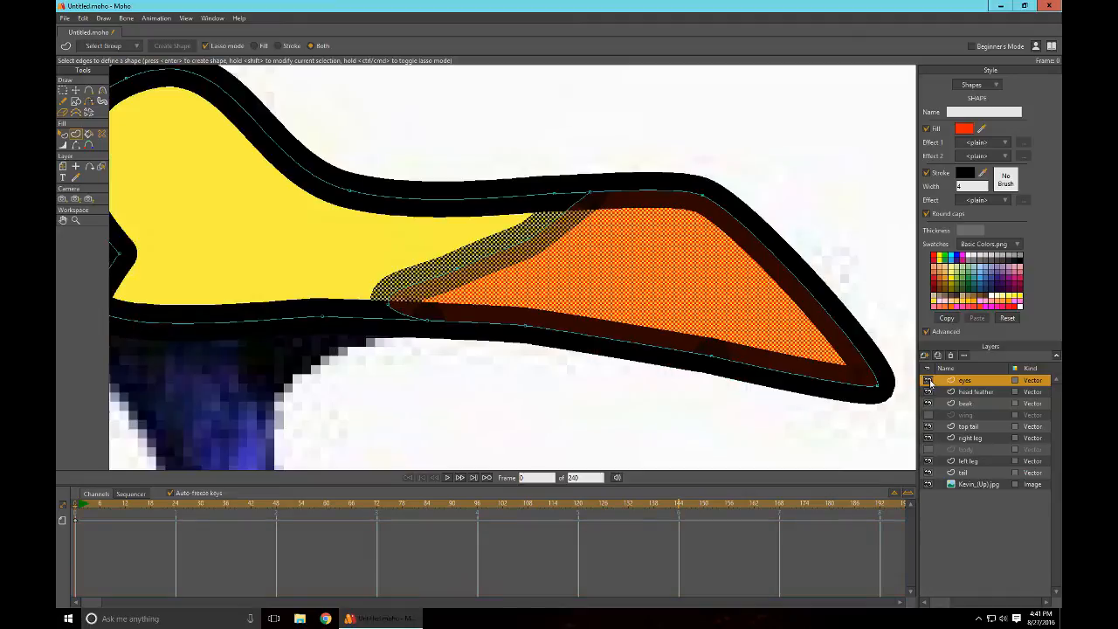
scroll(489, 382, down, 2)
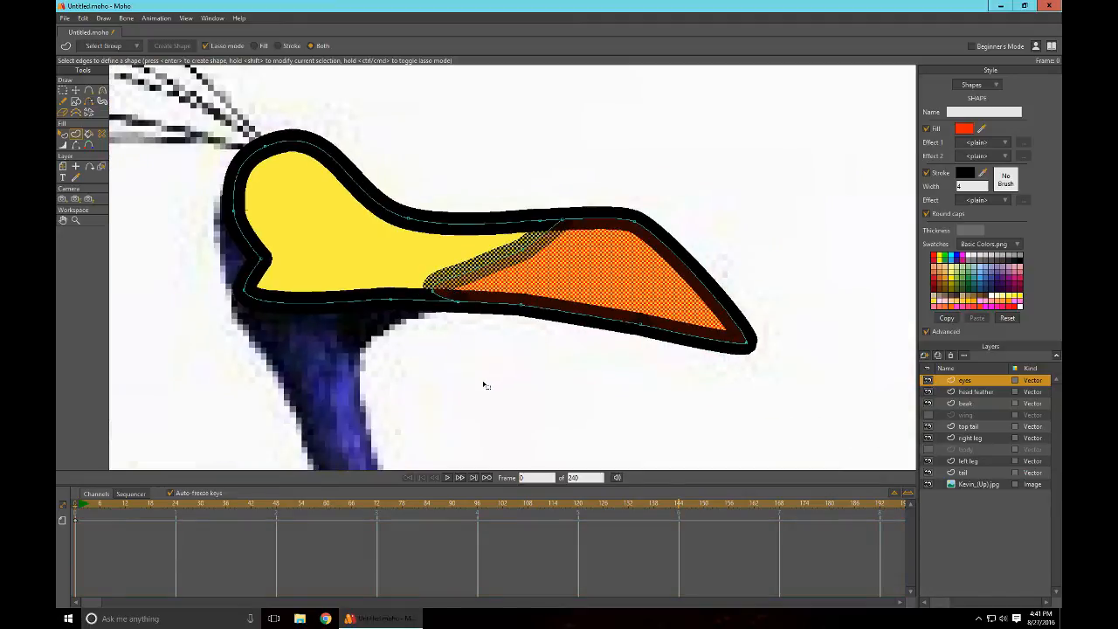
click(928, 380)
Step: Rename the empty beak layer as eye and the eyes layer holding the traced shapes as beak
click(964, 404)
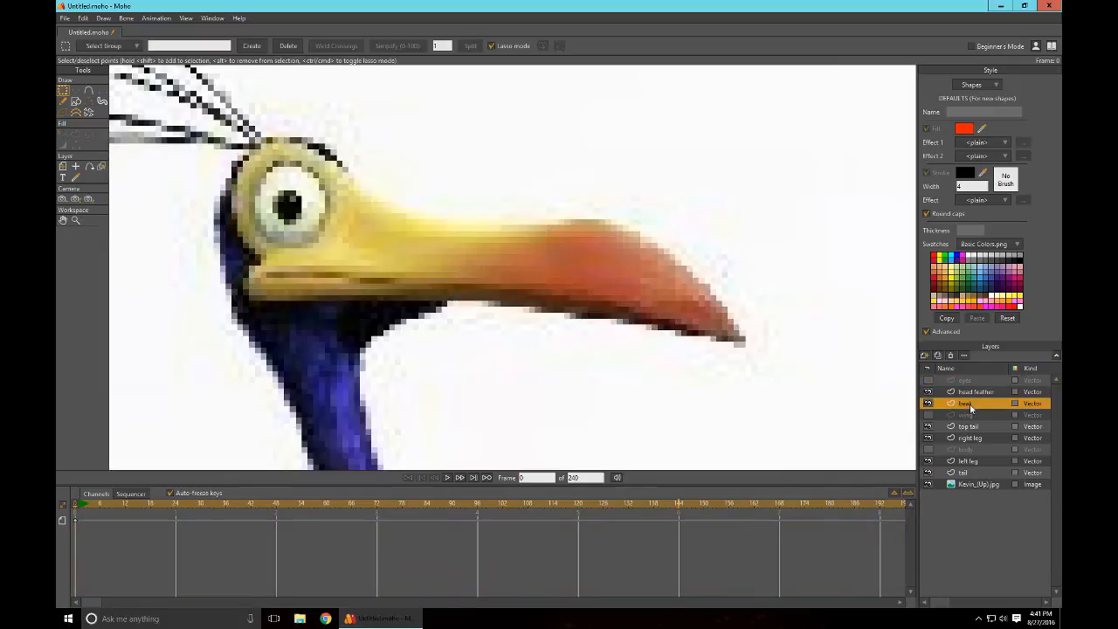
double_click(969, 407)
text(eye)
key(Return)
double_click(964, 381)
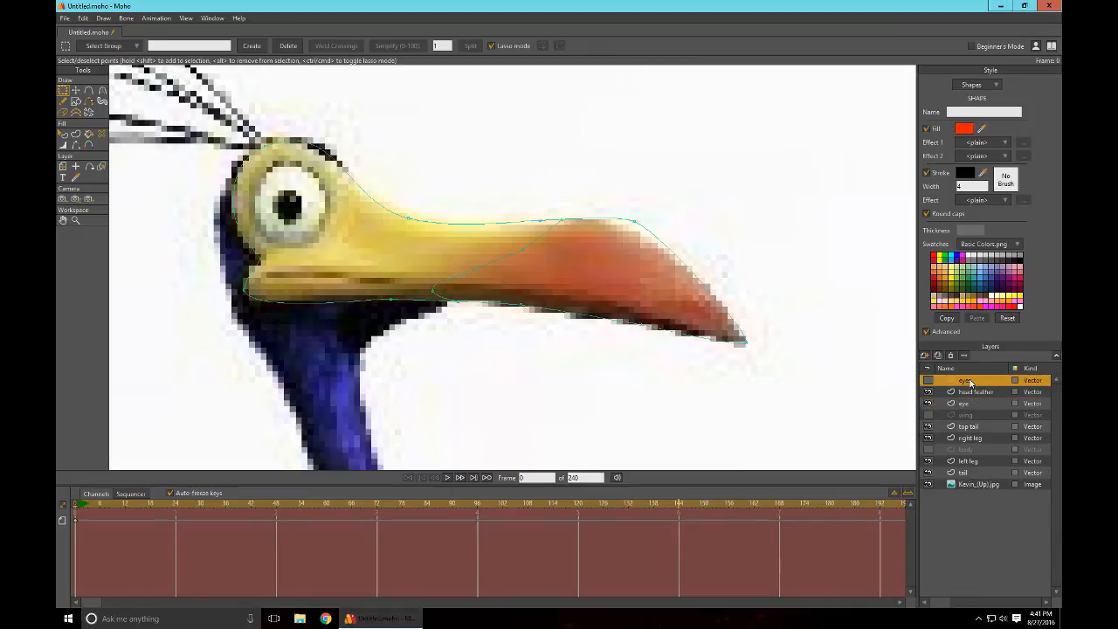
text(a)
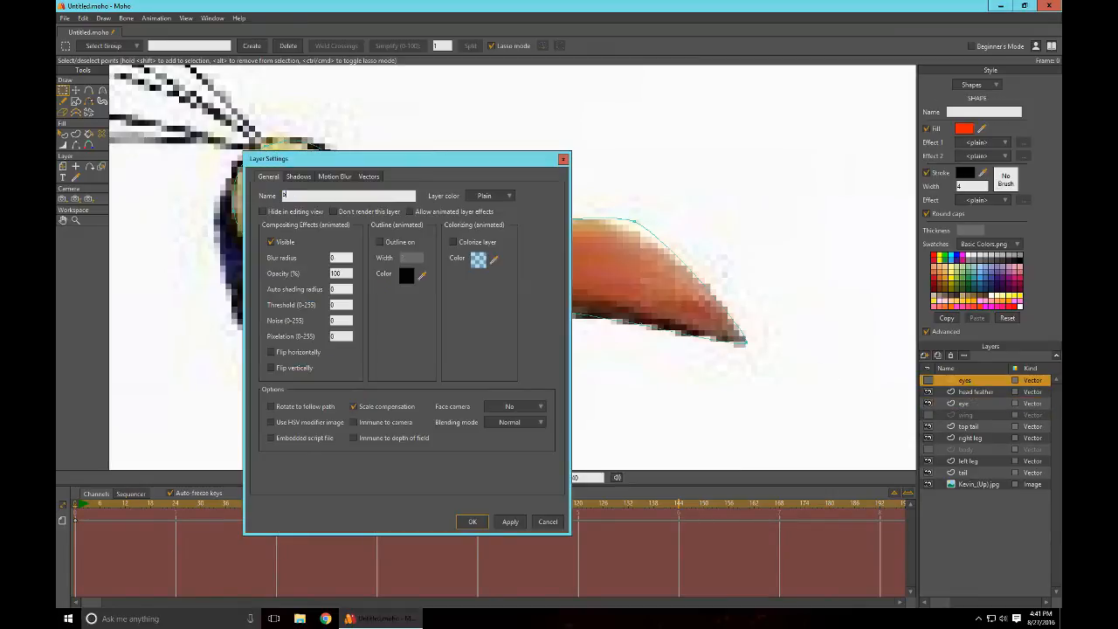
text(eak)
key(Return)
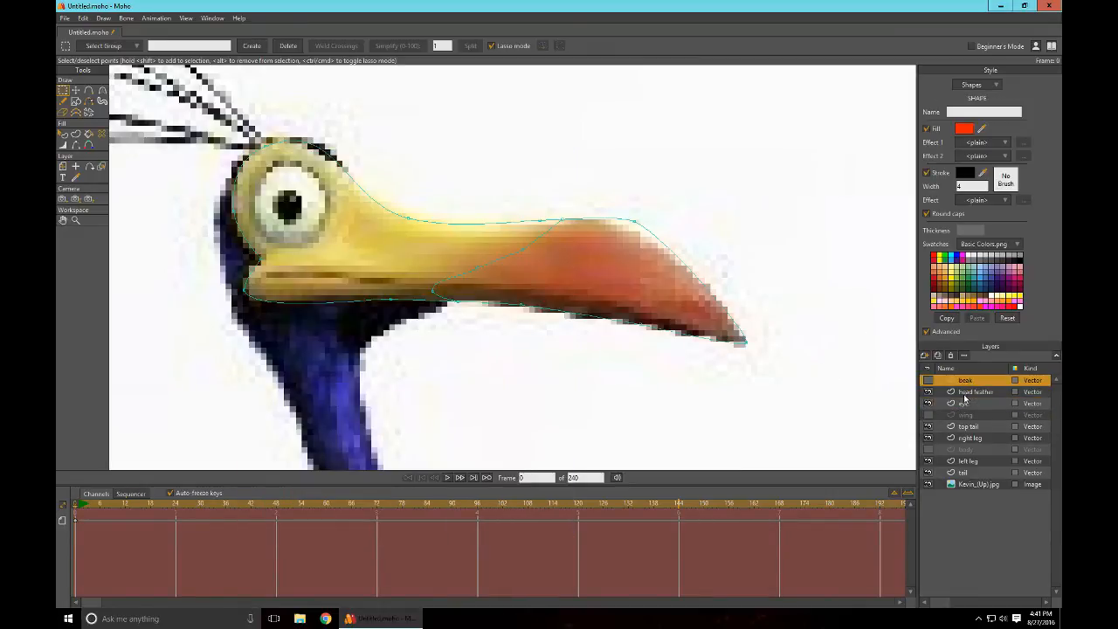
Step: Swap the stacking order of the eye and beak layers so eye is on top, and show the beak layer
mouse_move(969, 407)
mouse_down()
mouse_move(973, 388)
mouse_move(978, 411)
mouse_up()
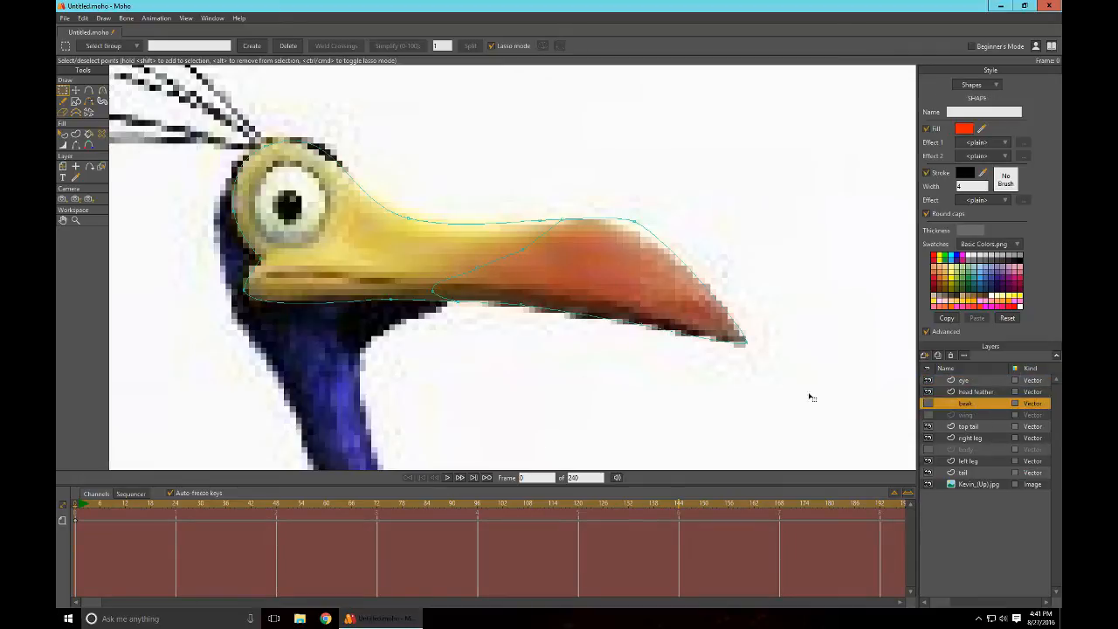
scroll(712, 401, up, 2)
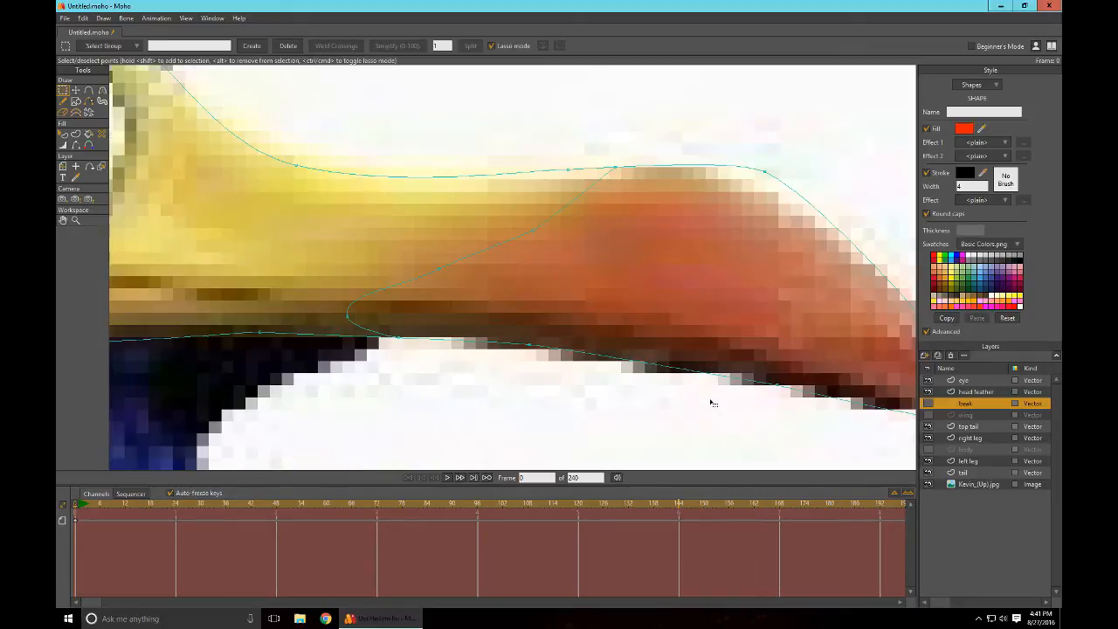
scroll(693, 411, down, 3)
click(928, 405)
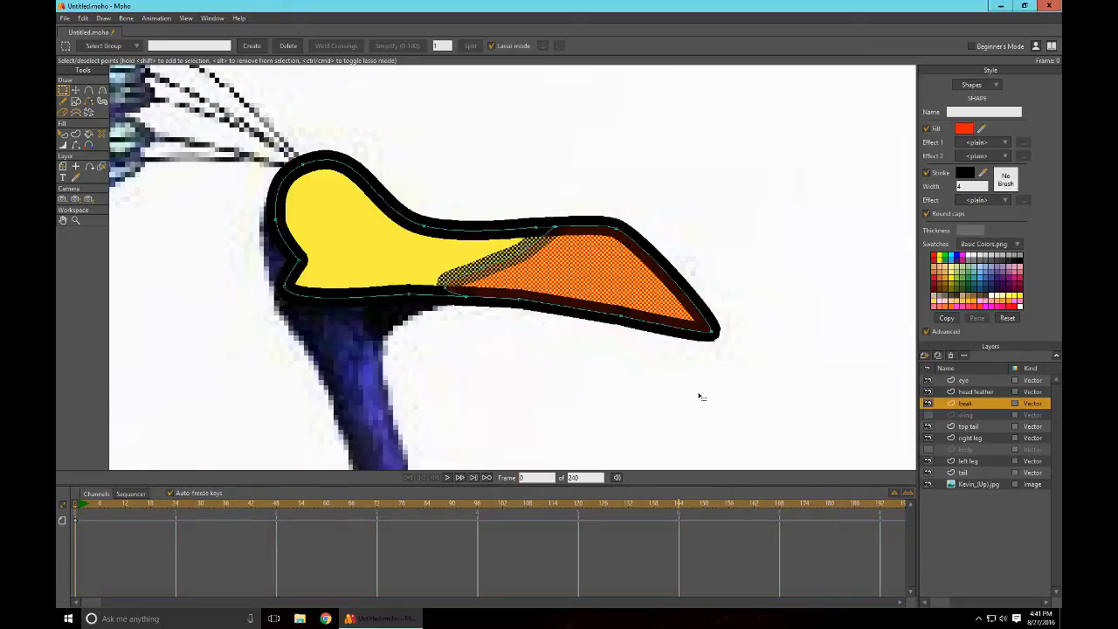
Step: Show the body and wing layers and render the current frame to check the coloured beak on the bird
click(928, 448)
click(929, 414)
scroll(698, 418, down, 3)
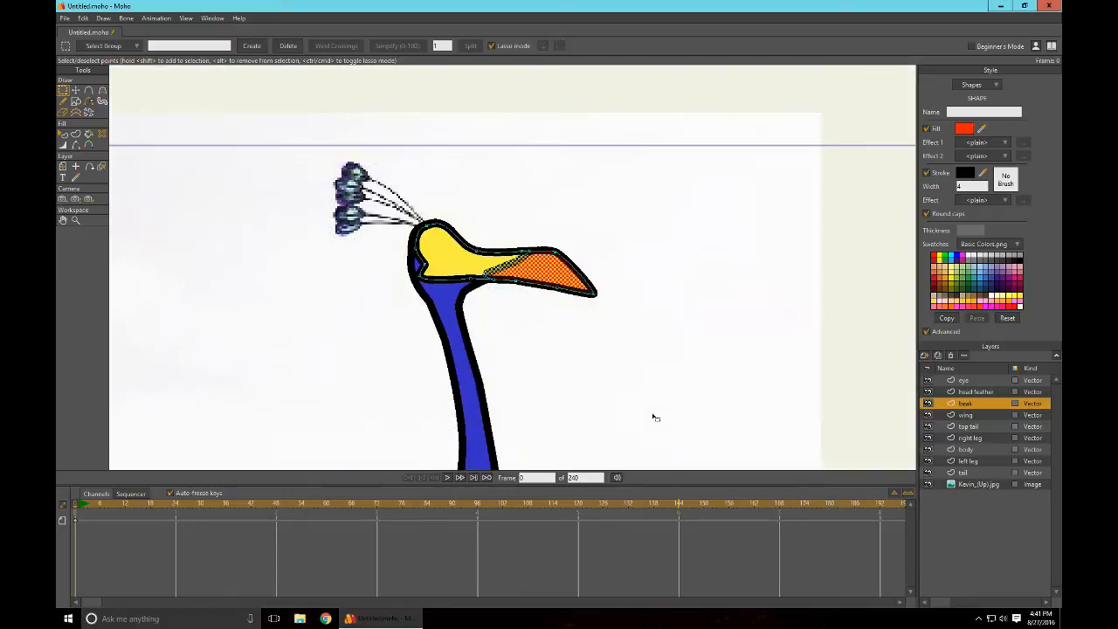
key(ctrl+r)
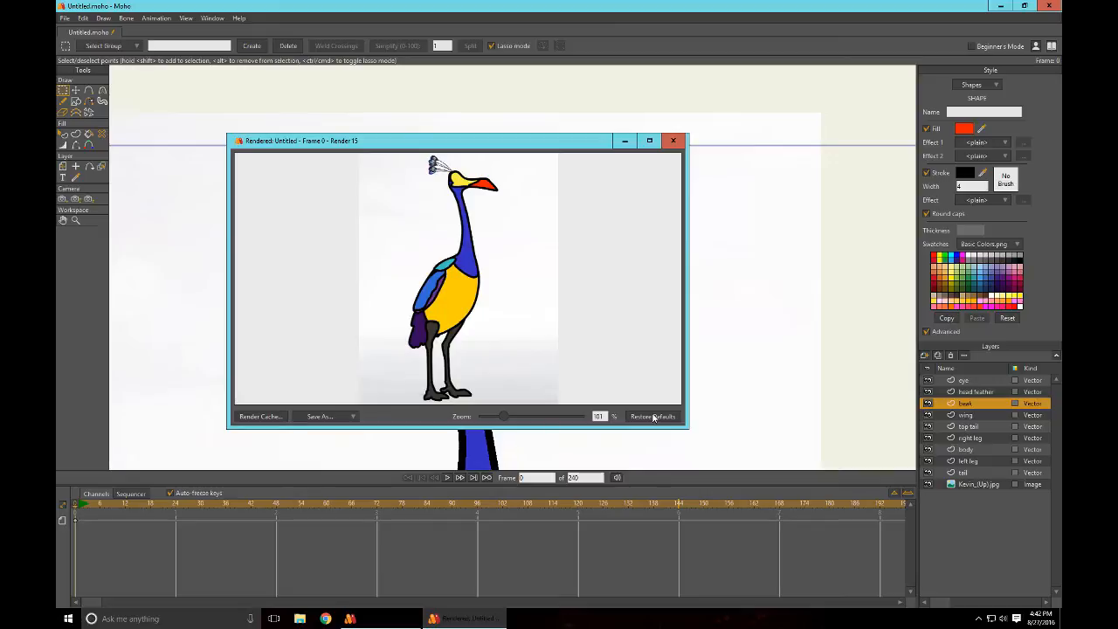
click(673, 141)
scroll(666, 427, up, 5)
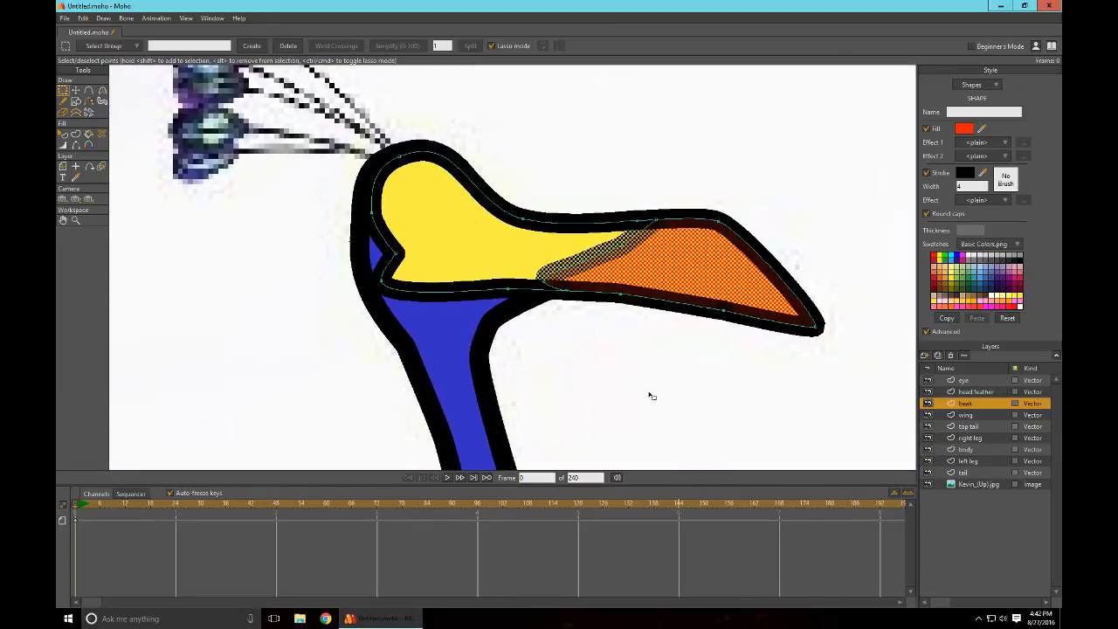
Step: Hide the beak and body layers to reveal the reference head, and make the eye layer active
click(927, 404)
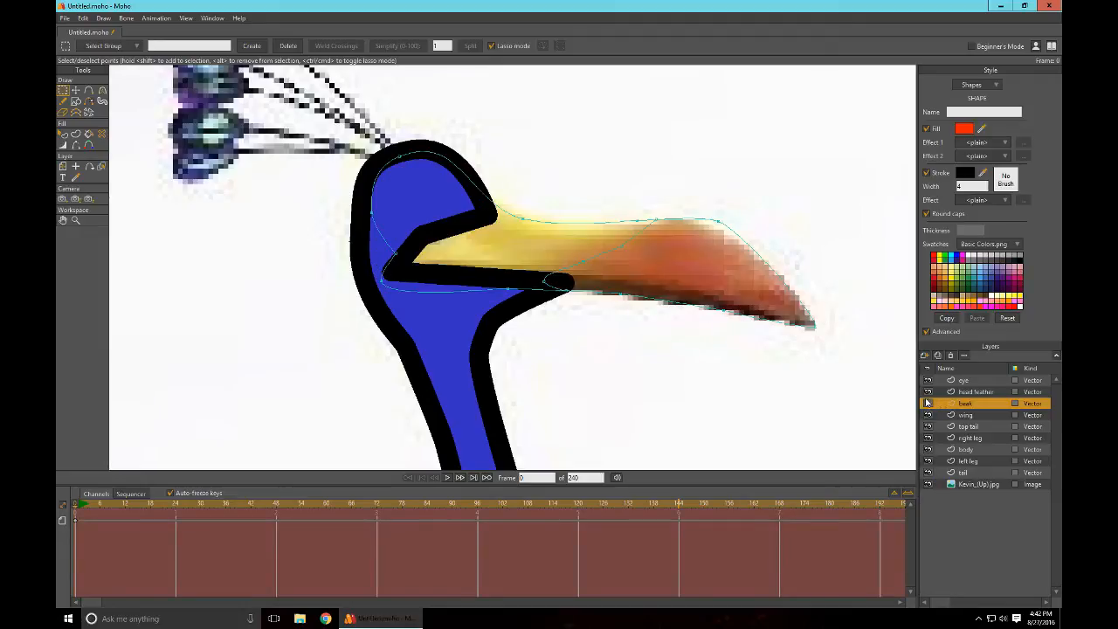
click(927, 448)
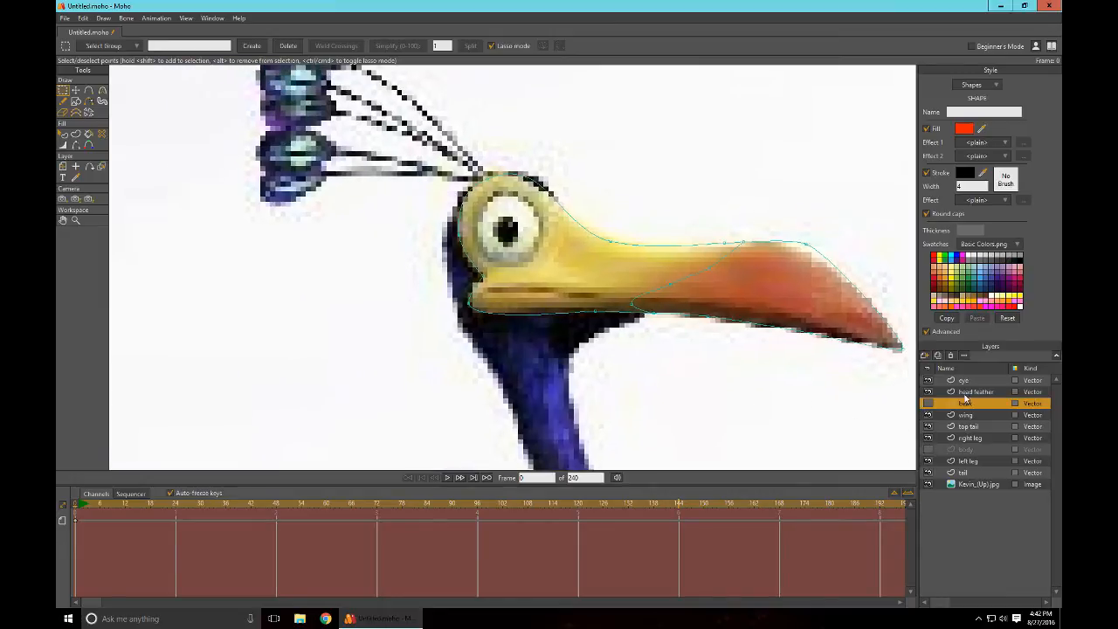
click(972, 384)
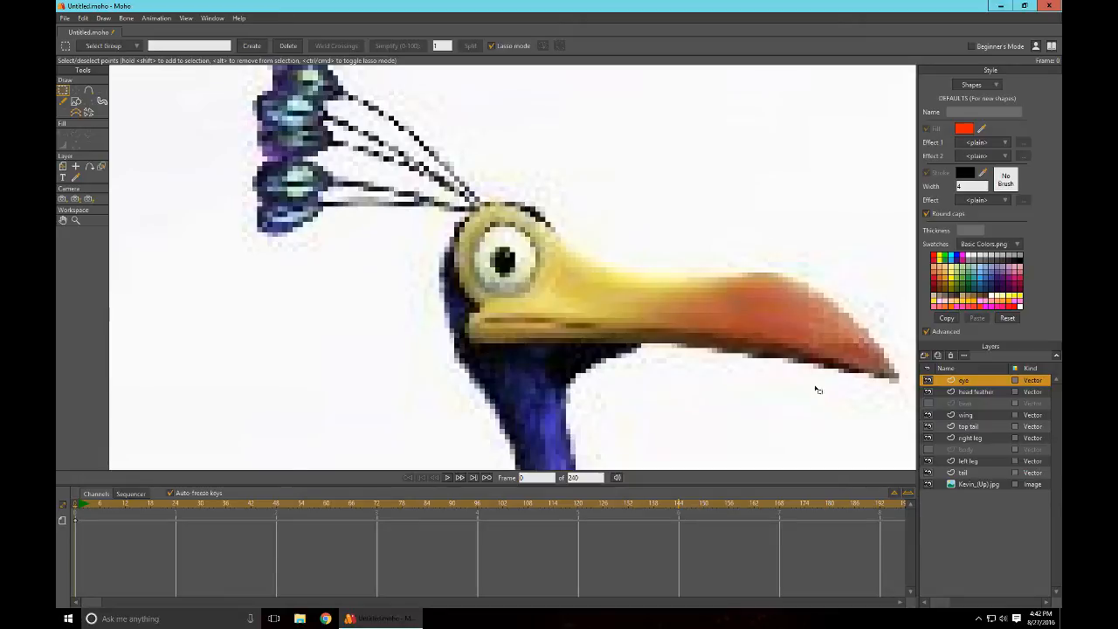
Step: Set the default fill colour to turquoise and add a new vector layer named eyelid above the eye layer
drag(981, 129, 616, 279)
drag(948, 273, 970, 272)
click(939, 356)
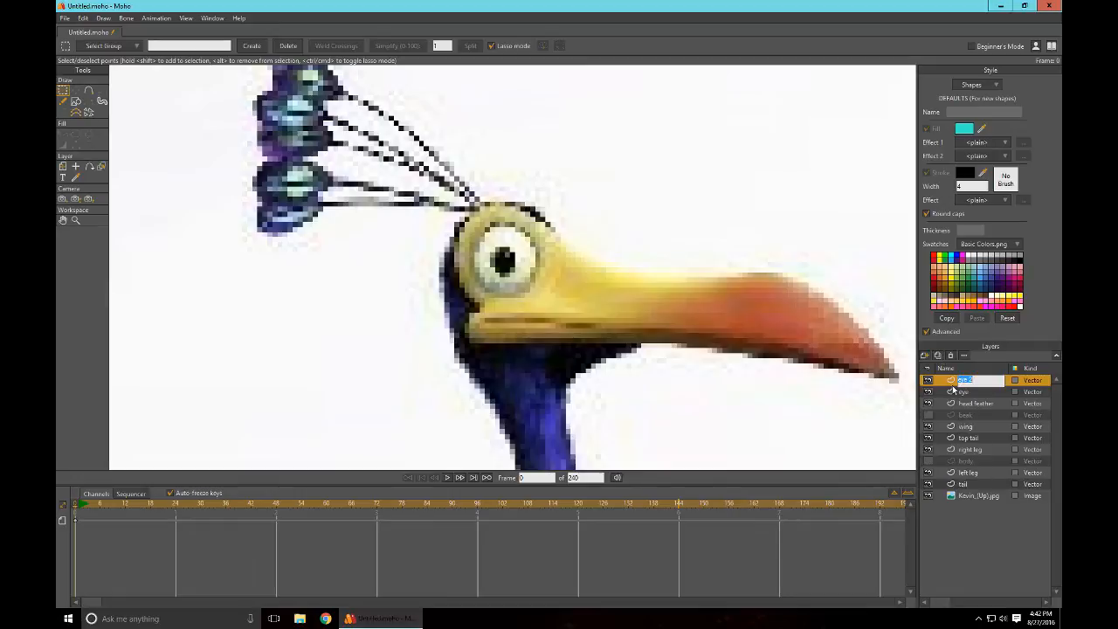
text(e)
key(Return)
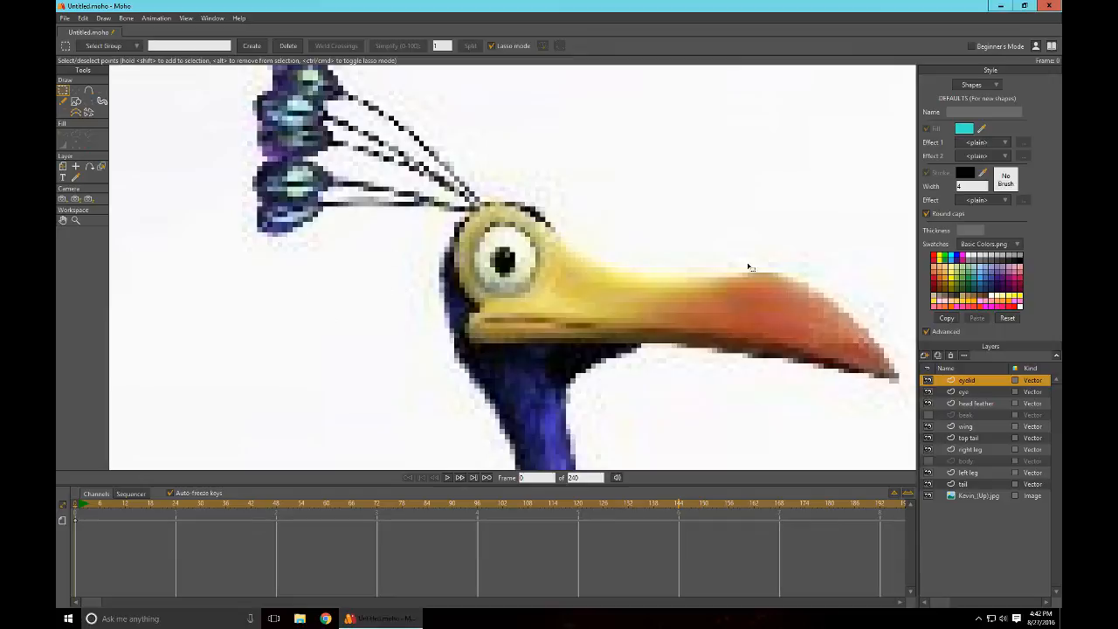
Step: Draw an oval around the reference eye on the eyelid layer and adjust its points to fit the outer rim
click(76, 101)
click(182, 48)
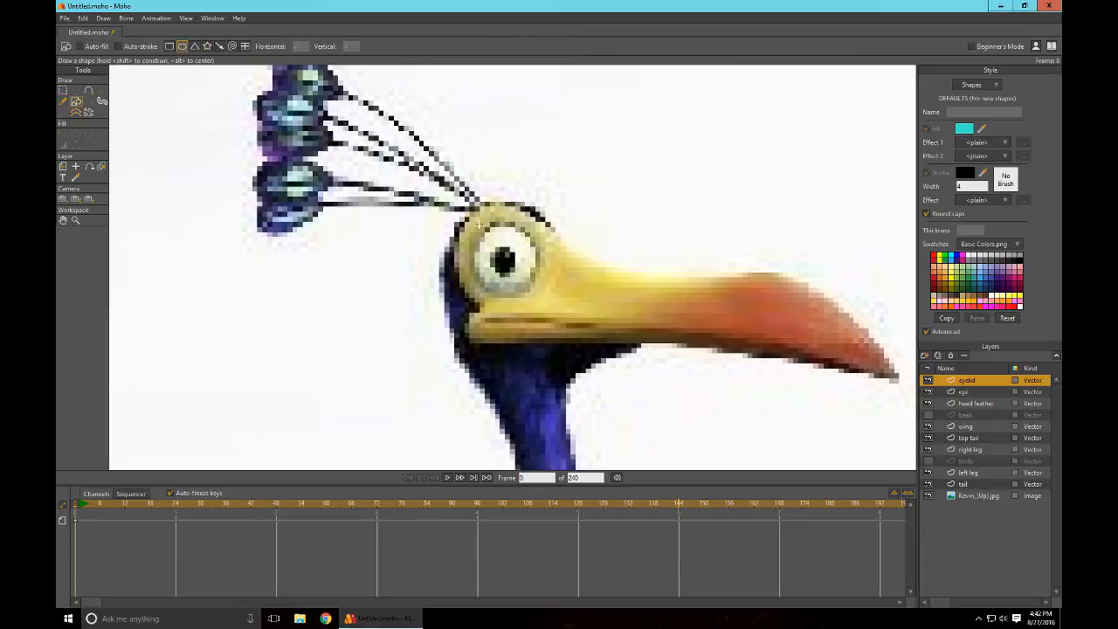
drag(479, 224, 543, 299)
key(t)
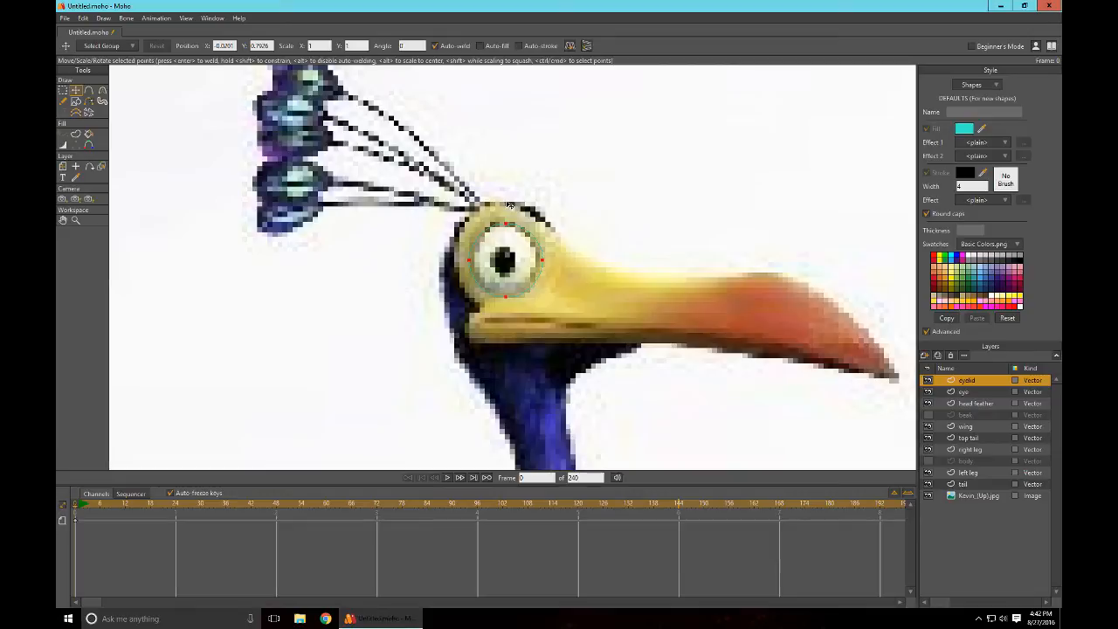
click(538, 186)
click(511, 198)
click(559, 269)
click(454, 264)
key(ctrl+a)
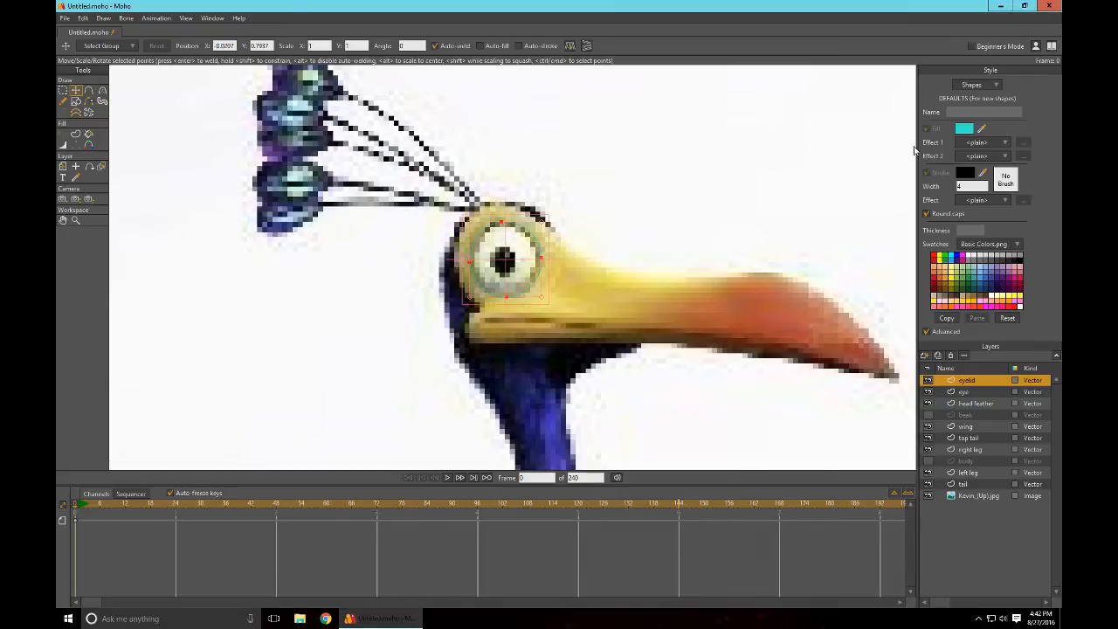
Step: Create a turquoise-filled, black-stroked shape from the eyelid oval and show the beak layer to check it
click(75, 134)
click(162, 47)
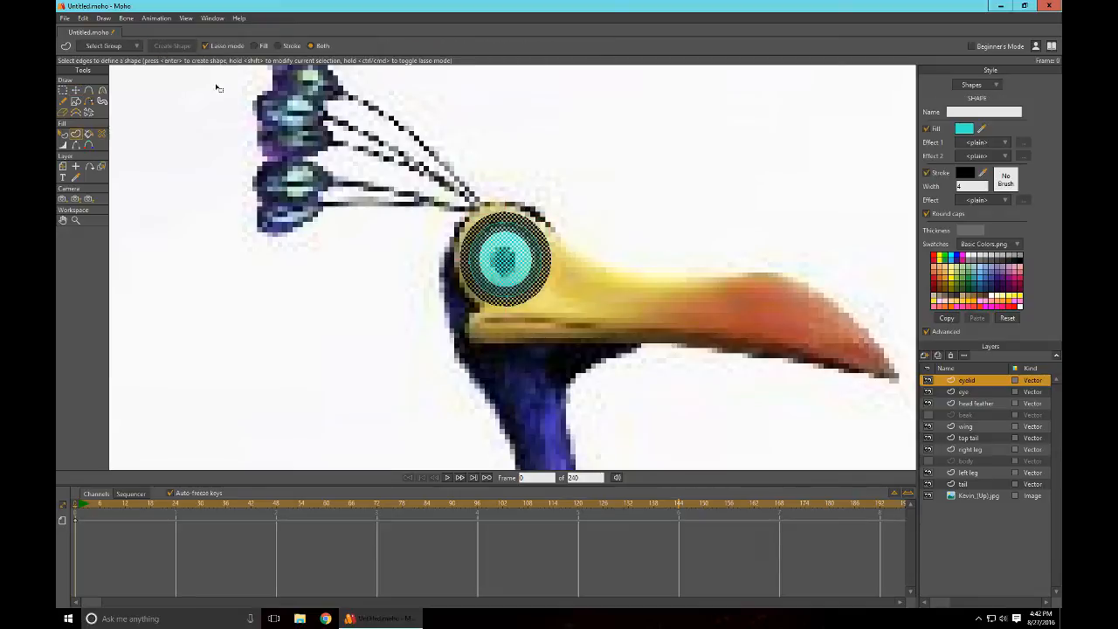
click(930, 415)
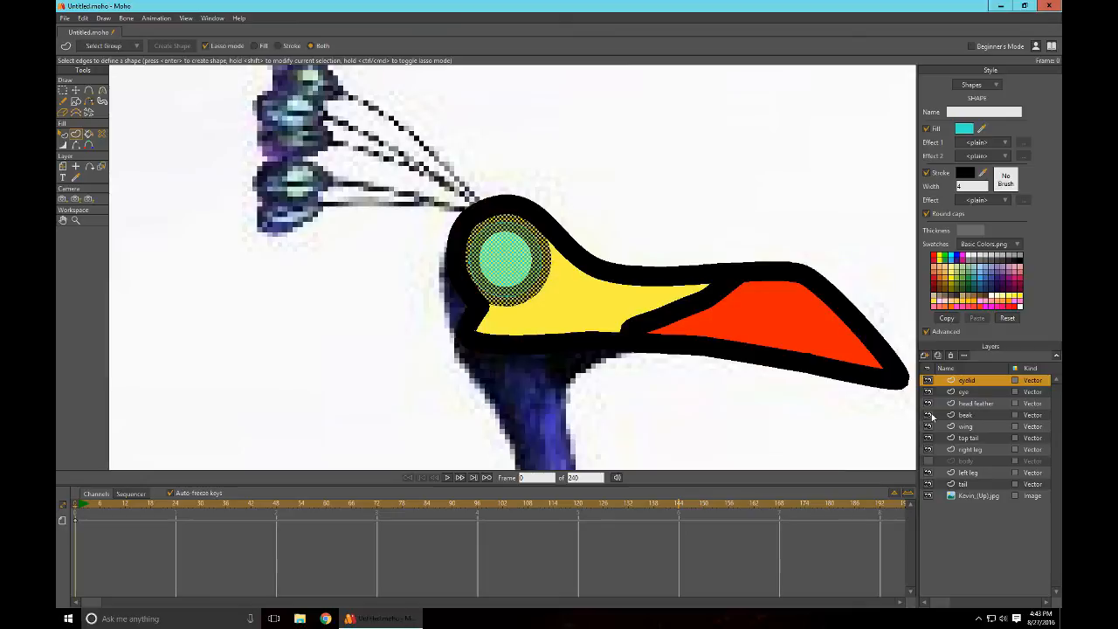
click(682, 201)
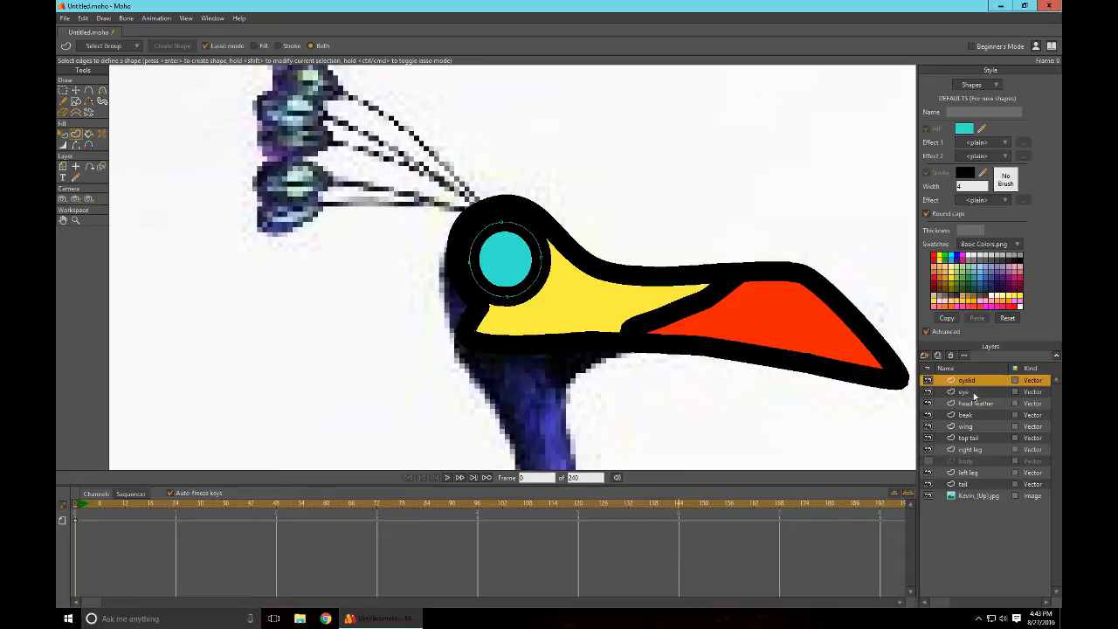
Step: Move the eye layer above the eyelid layer, and hide the beak and eyelid layers
drag(975, 393, 974, 379)
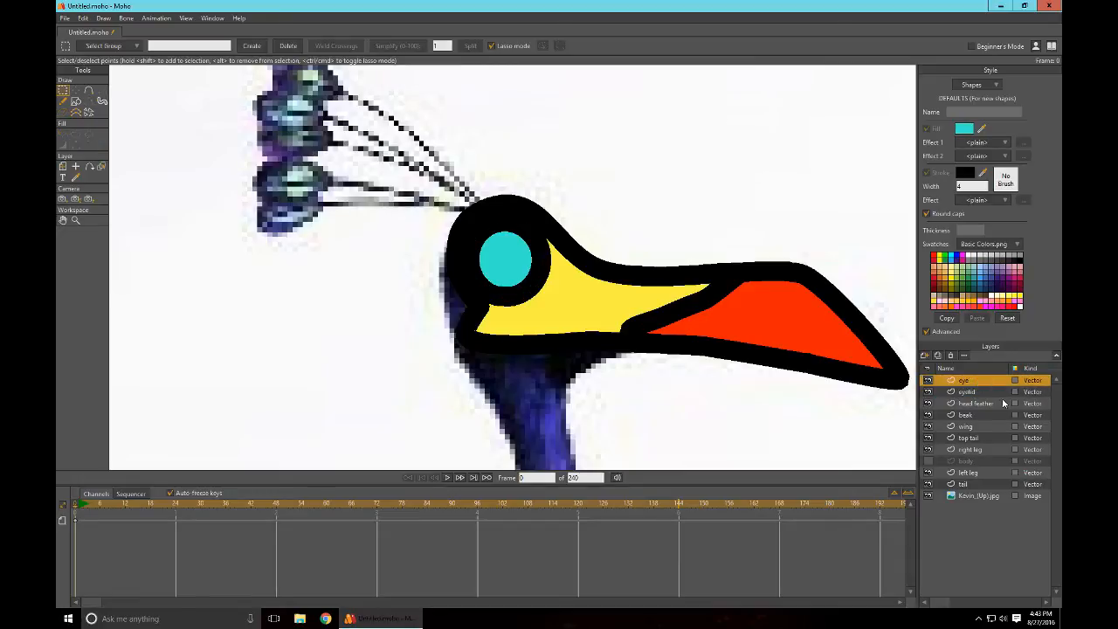
click(928, 415)
click(929, 391)
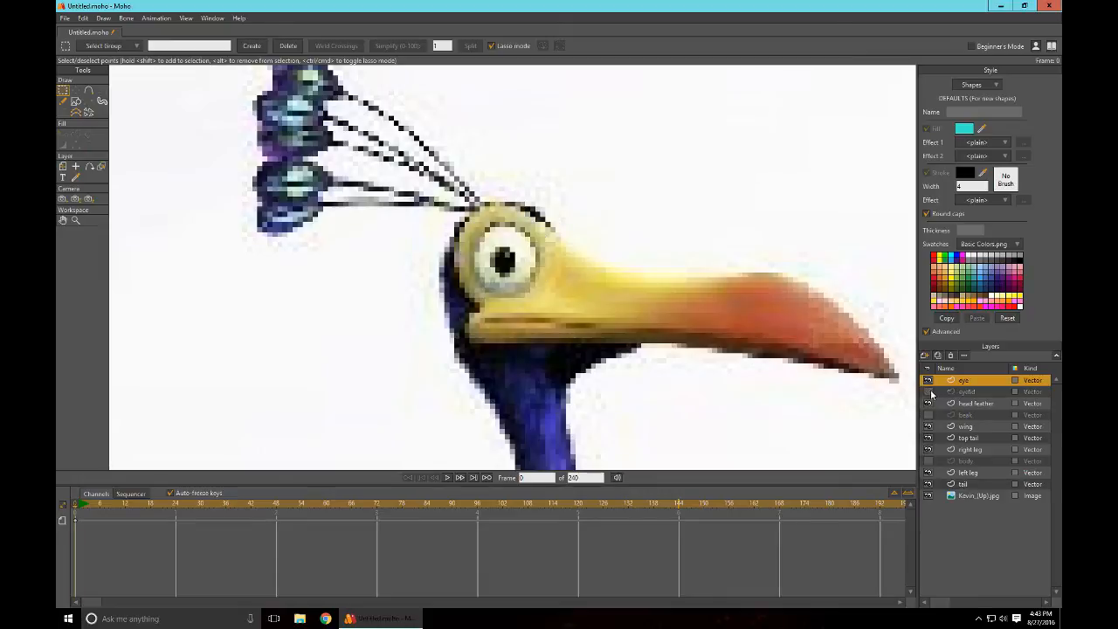
Step: Set the fill colour to white and draw an oval over the white of the reference eye on the eye layer
scroll(253, 267, up, 2)
click(76, 101)
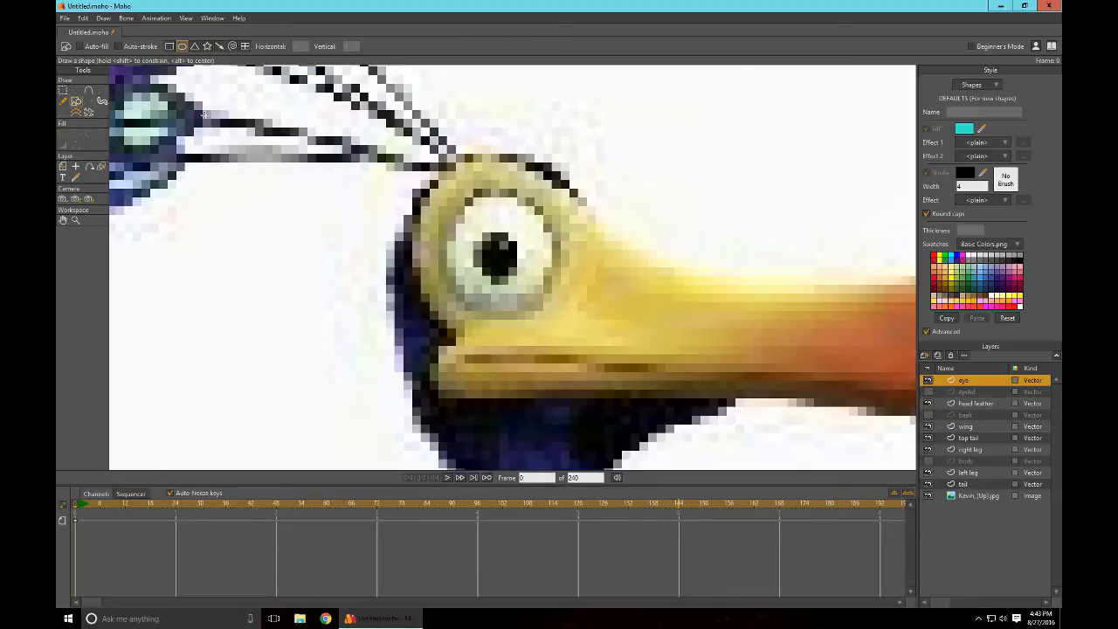
click(970, 257)
drag(456, 204, 551, 303)
Step: Reposition the eyeball oval and adjust its points to match the edge of the white of the eye
key(t)
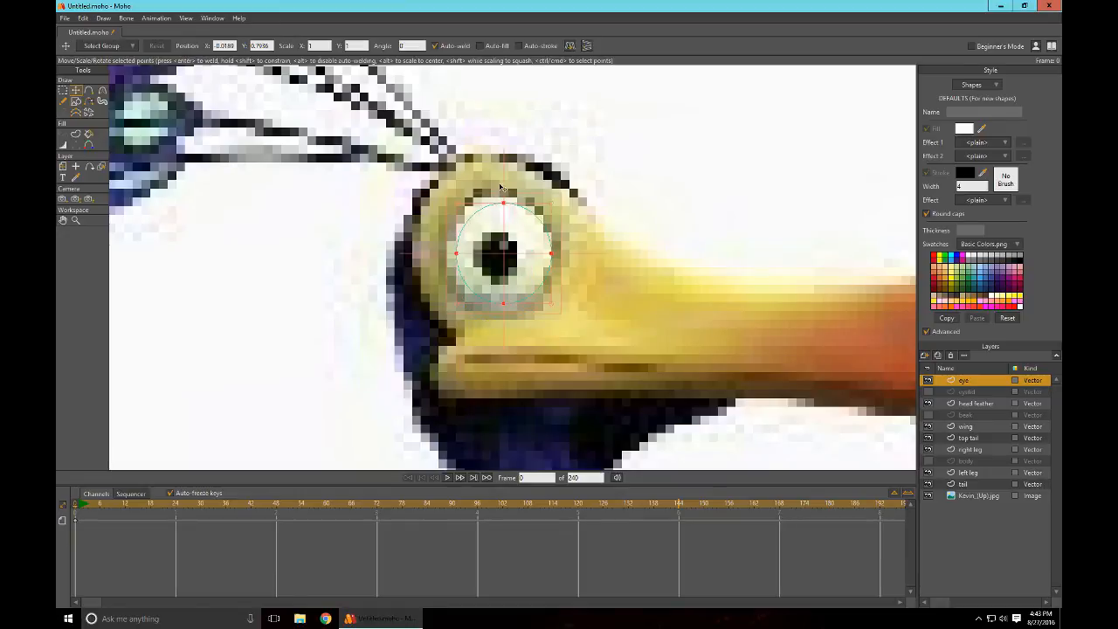
drag(510, 265, 506, 261)
drag(571, 249, 574, 253)
click(494, 186)
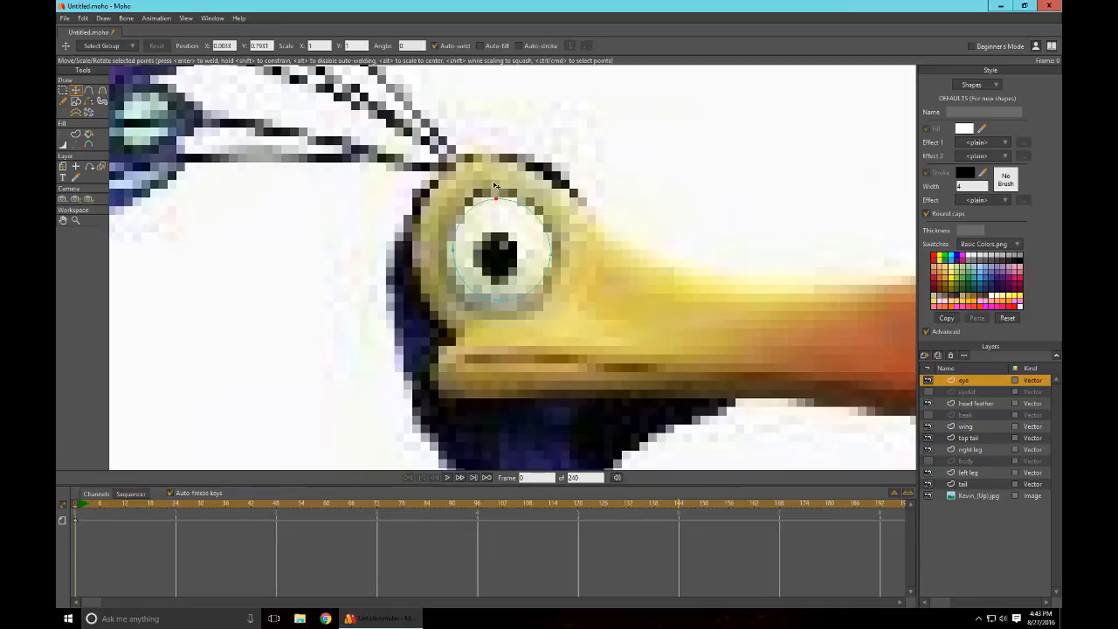
drag(495, 185, 494, 185)
drag(438, 255, 431, 261)
key(ctrl+a)
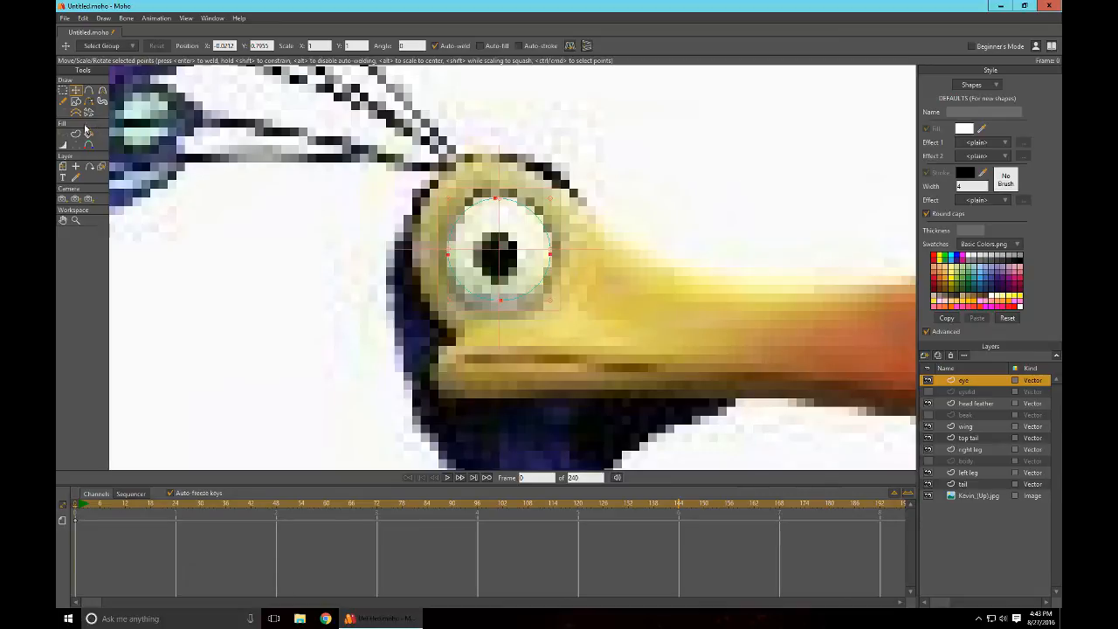
Step: Create a white-filled, black-stroked shape from the eyeball oval, and hide the eye layer to reveal the reference pupil
click(76, 132)
click(171, 45)
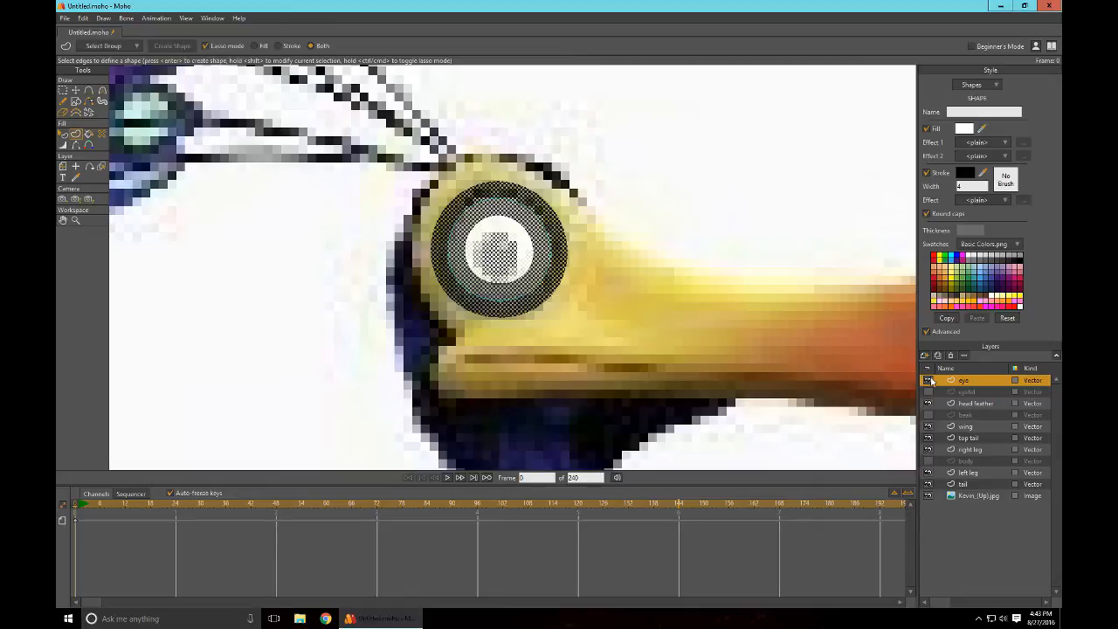
click(928, 382)
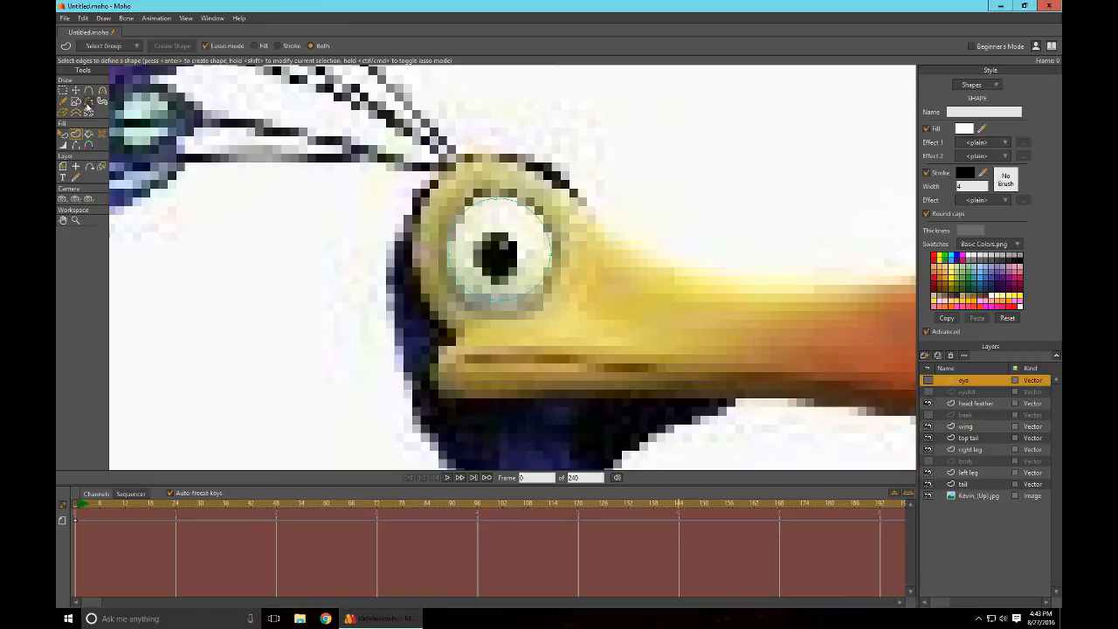
Step: Draw a small pupil oval with Auto-fill and Auto-stroke enabled, checking it by briefly showing the eye layer
click(75, 102)
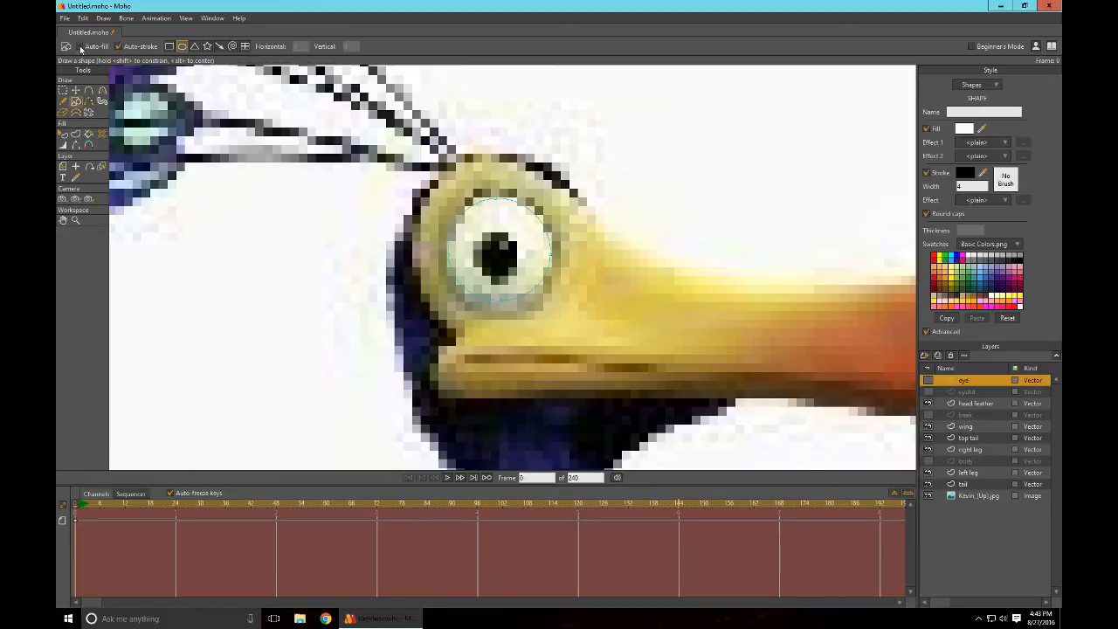
drag(489, 248, 504, 266)
click(927, 381)
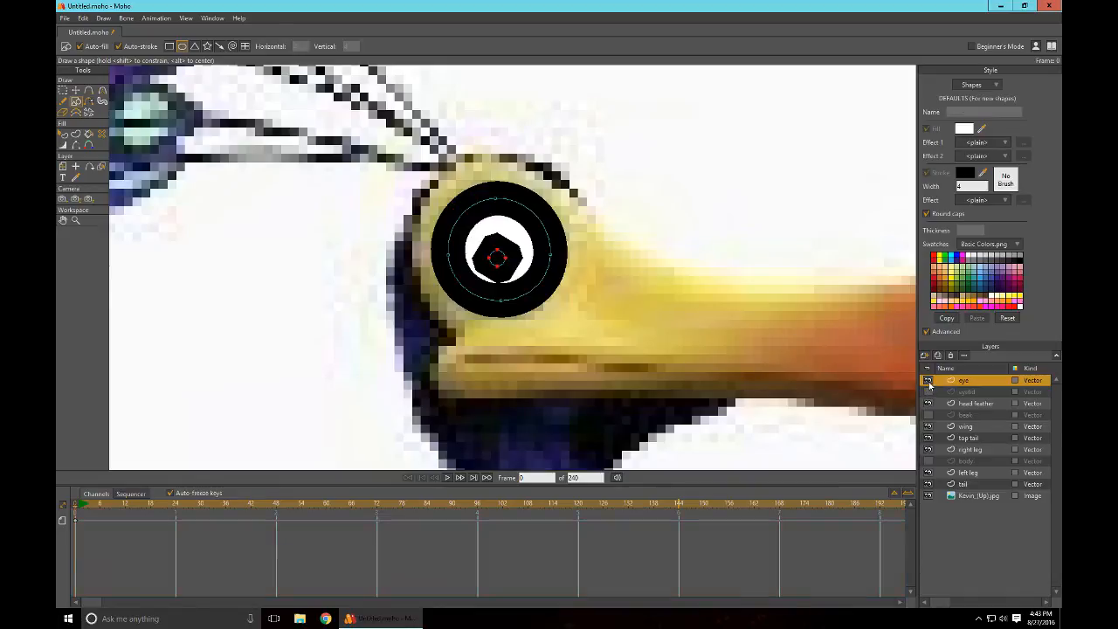
click(928, 381)
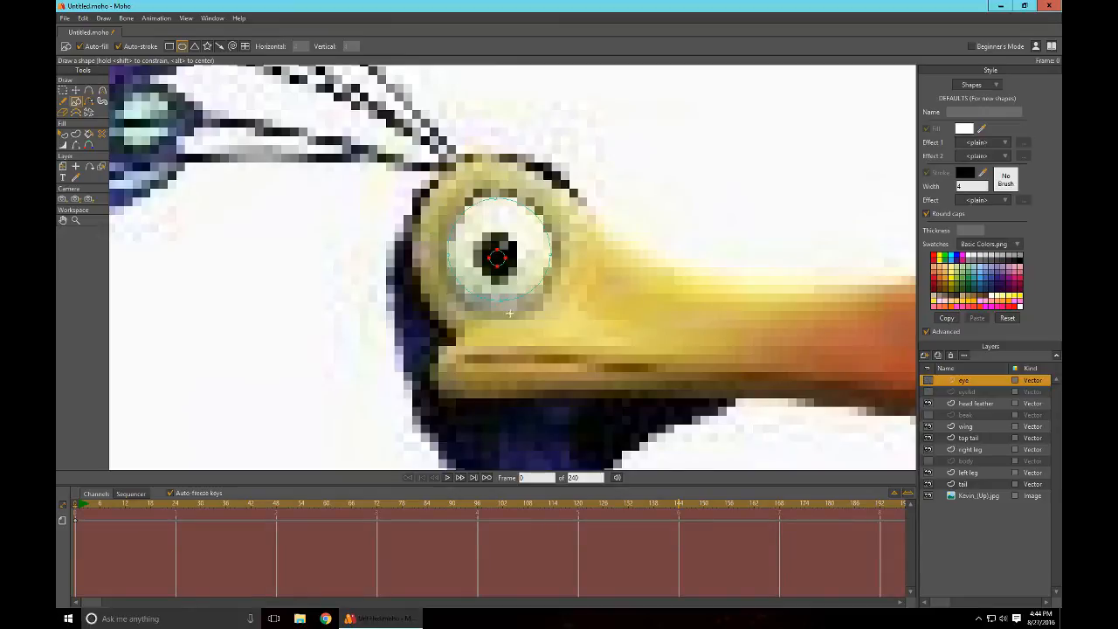
Step: Enlarge and reposition the pupil oval over the reference pupil, checking it by briefly showing the eye layer
scroll(509, 312, up, 4)
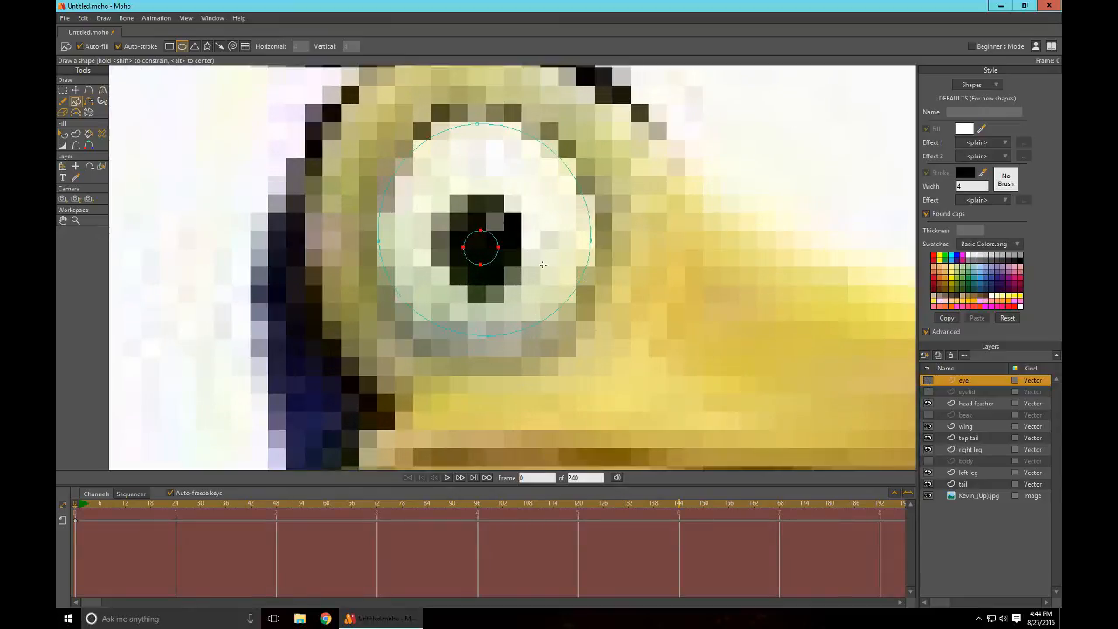
key(t)
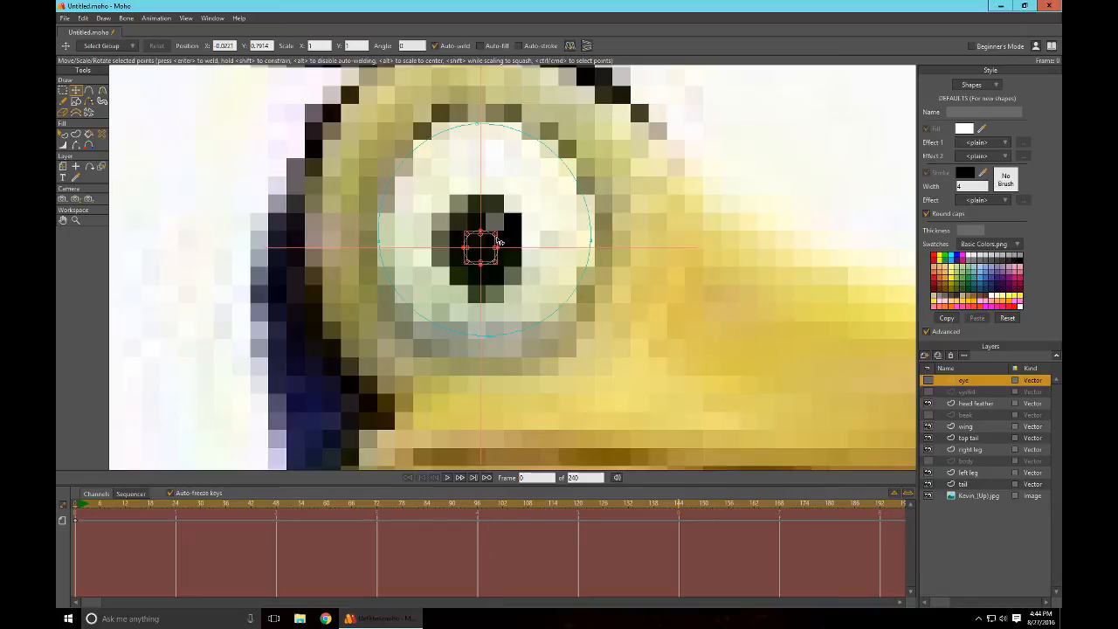
mouse_move(498, 238)
mouse_down()
mouse_move(510, 233)
mouse_move(479, 244)
mouse_up()
click(928, 381)
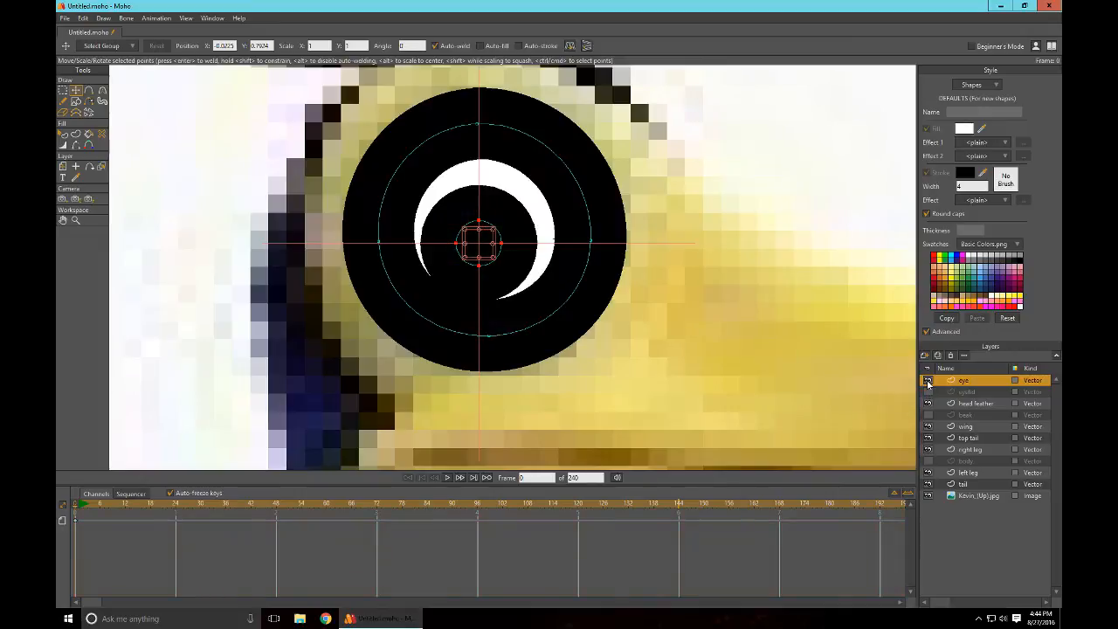
click(928, 381)
Step: Show the eye, eyelid, body and beak layers again
scroll(675, 360, down, 5)
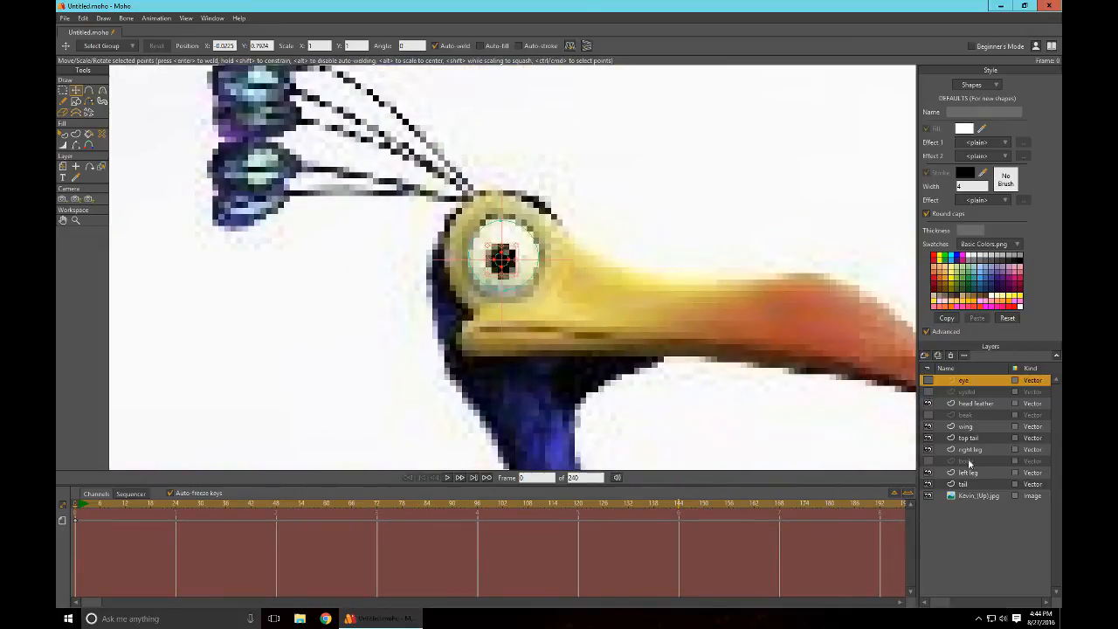
click(929, 380)
click(928, 392)
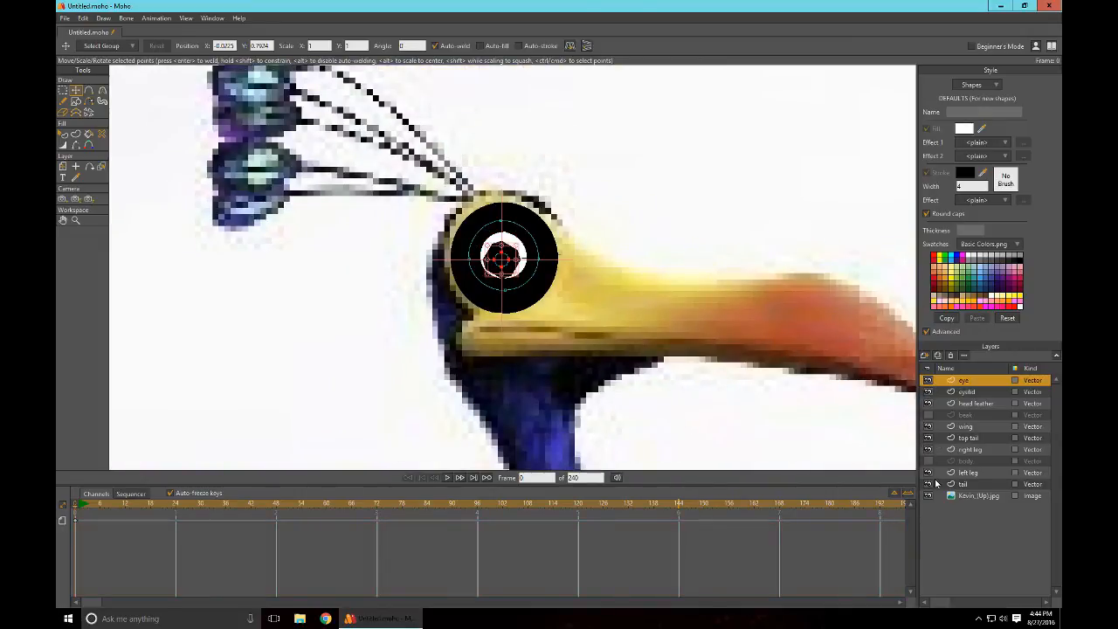
click(929, 460)
click(928, 415)
Step: Render the current frame to check the bird with its finished eye, and close the preview
scroll(706, 402, down, 5)
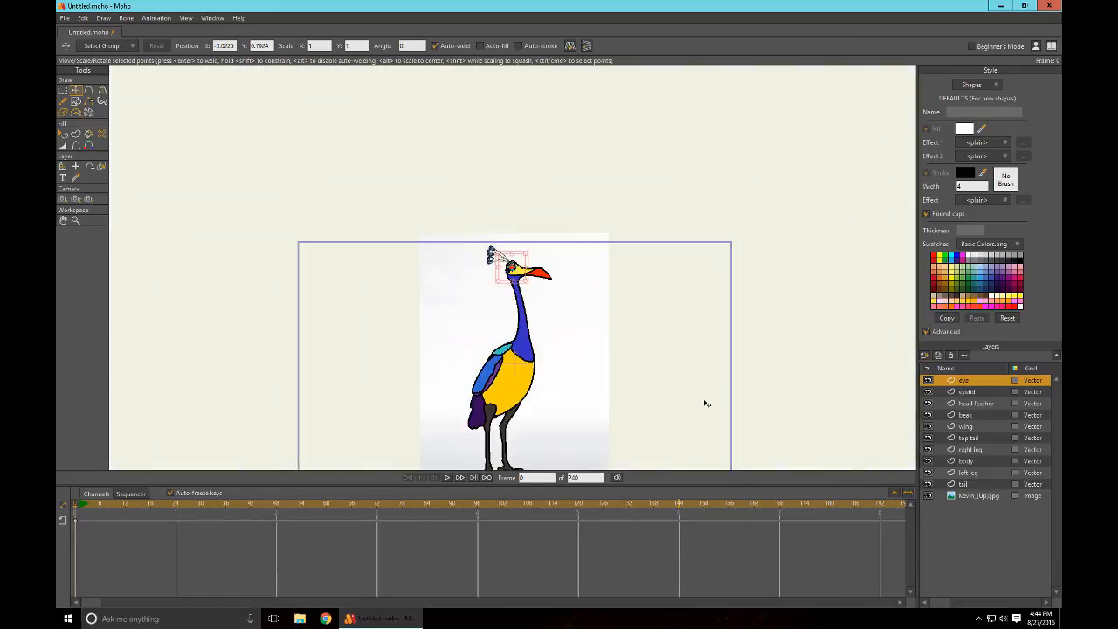
key(ctrl+r)
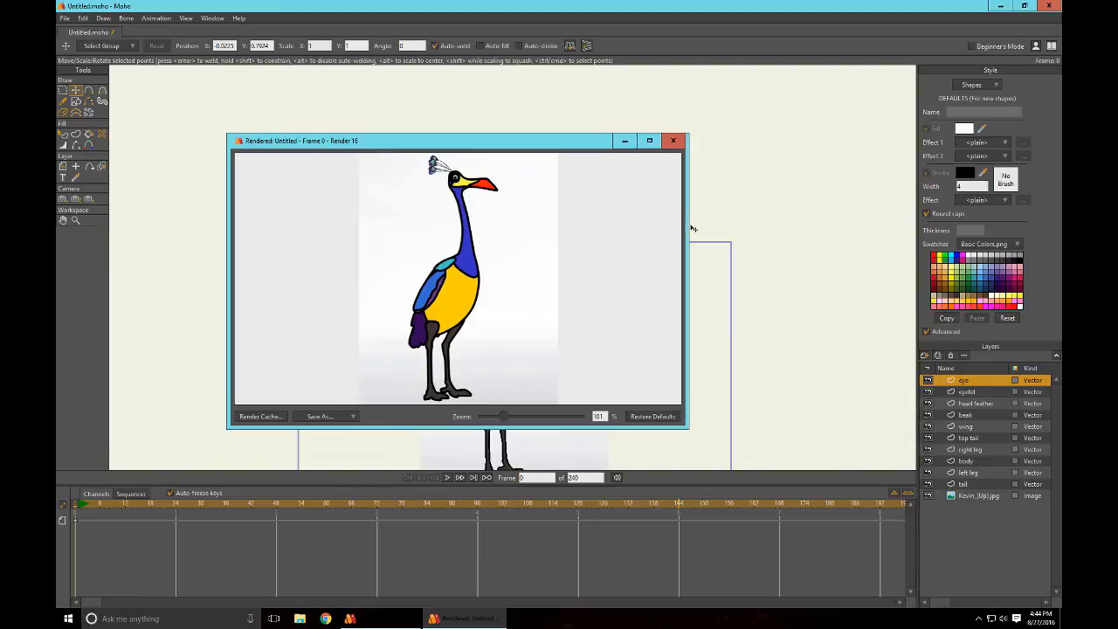
click(672, 141)
scroll(659, 276, up, 6)
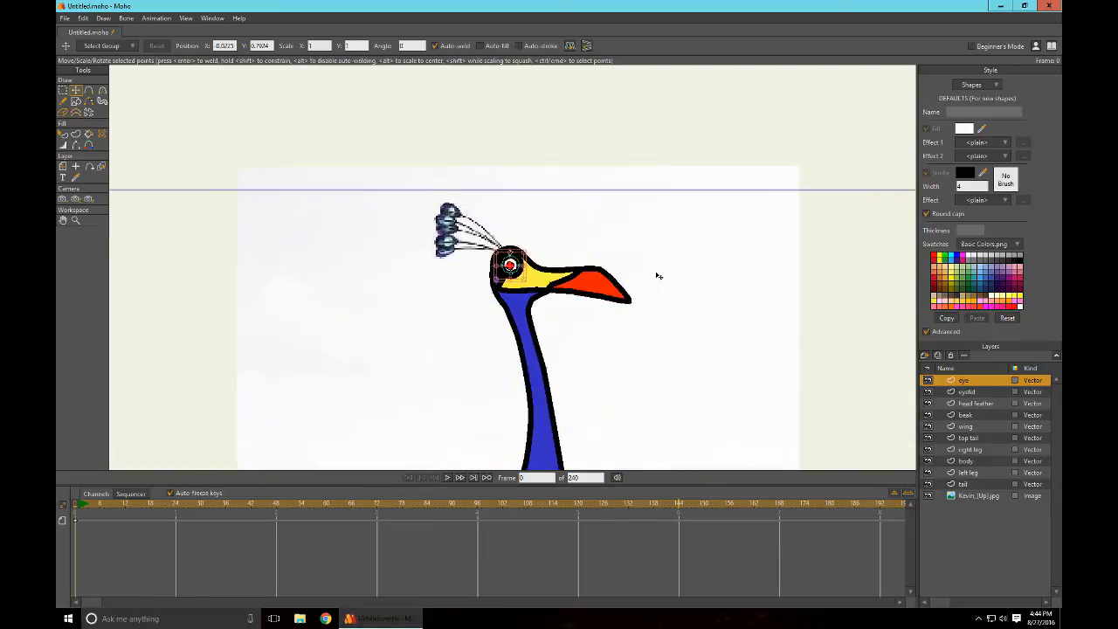
Step: Select the head feather layer, set the fill for new shapes to purple, and activate the oval shape tool
click(975, 404)
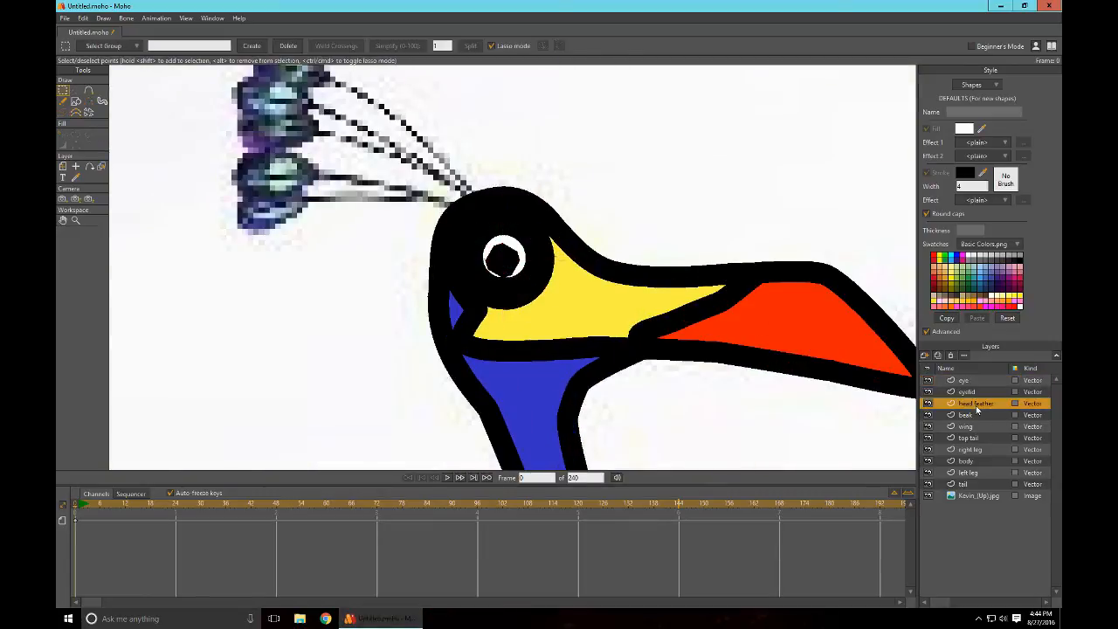
drag(605, 228, 700, 298)
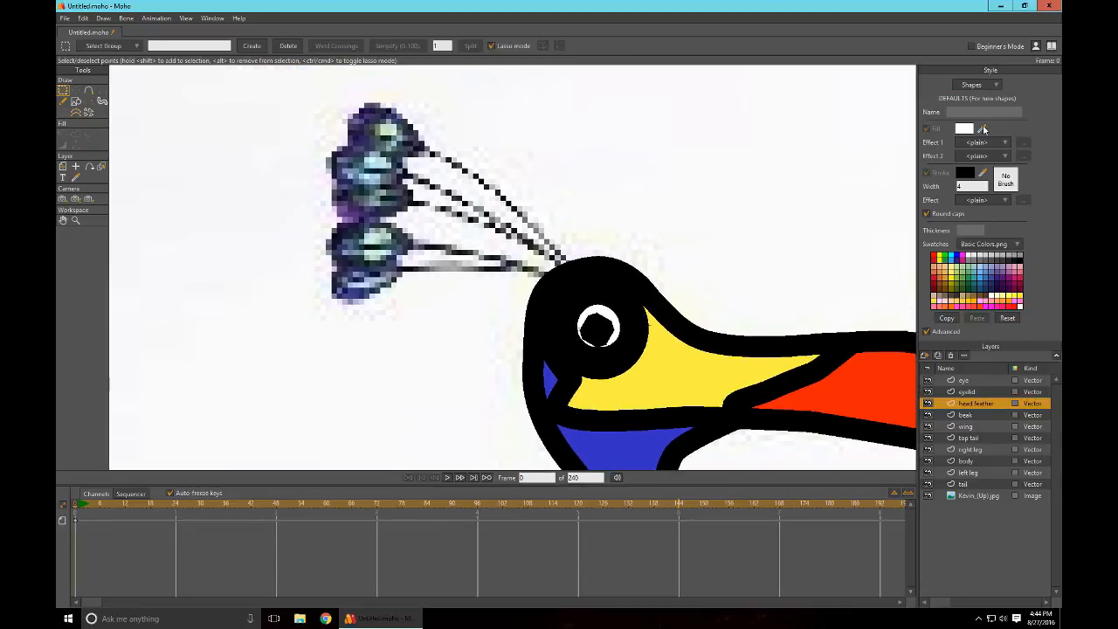
mouse_move(959, 300)
mouse_down()
mouse_move(977, 274)
mouse_move(1000, 282)
mouse_up()
click(75, 102)
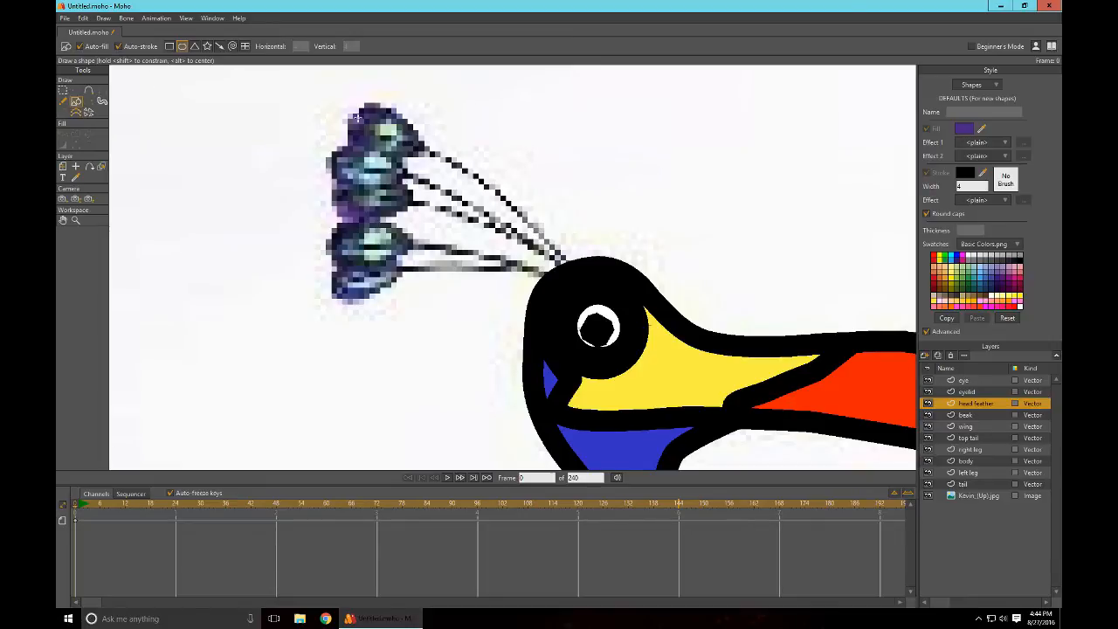
Step: Draw a column of five overlapping purple ovals with black strokes over the reference feather tips, undoing the first attempt at the top tip
drag(352, 111, 429, 167)
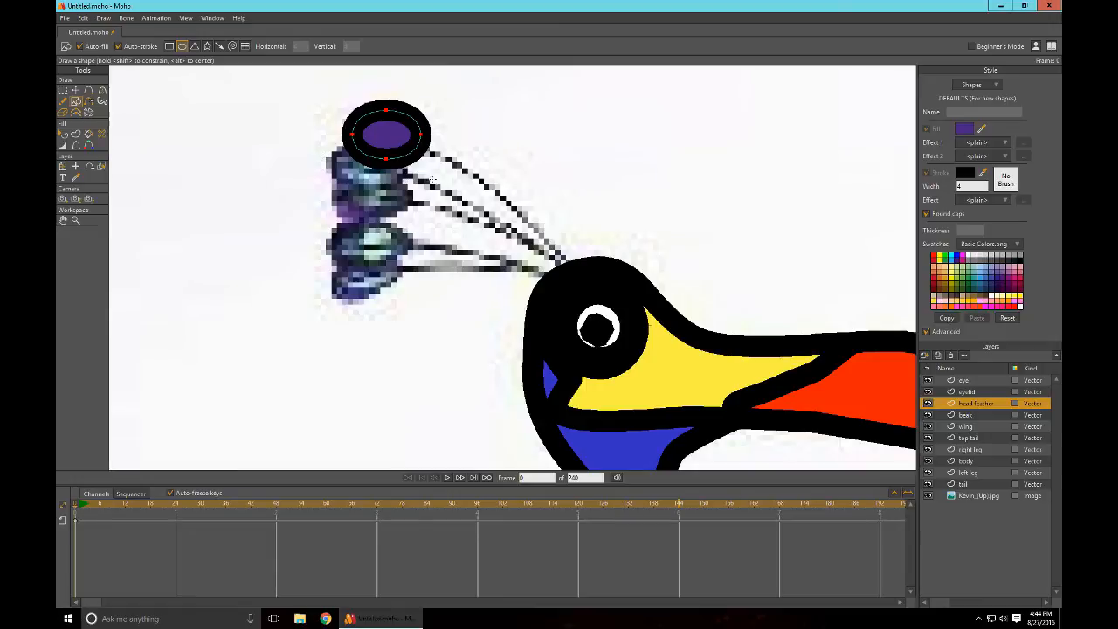
key(ctrl+z)
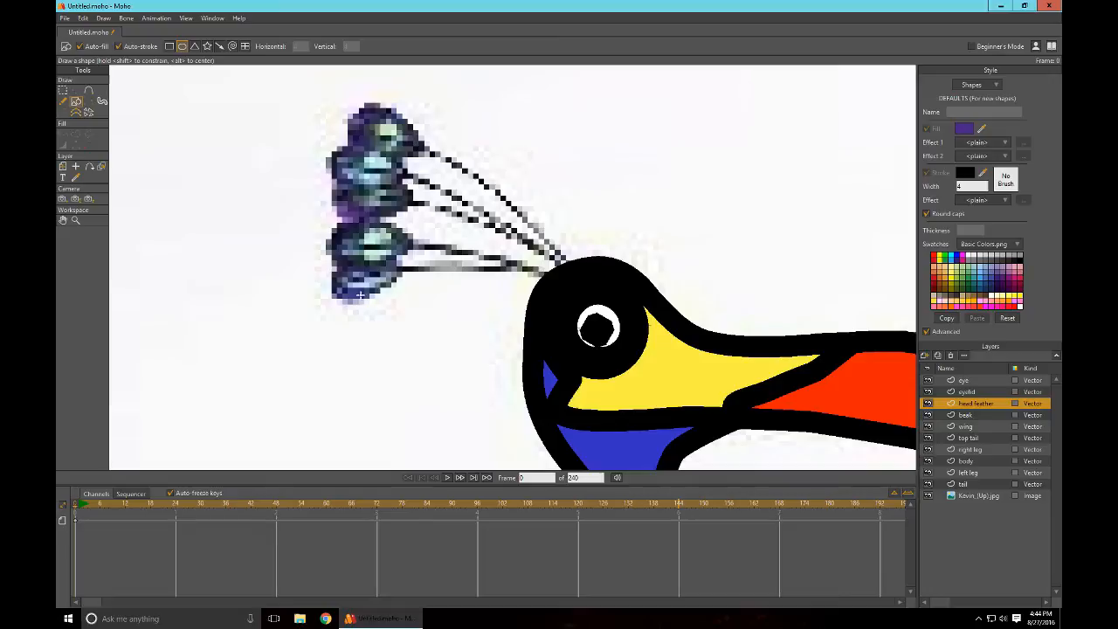
drag(332, 303, 394, 258)
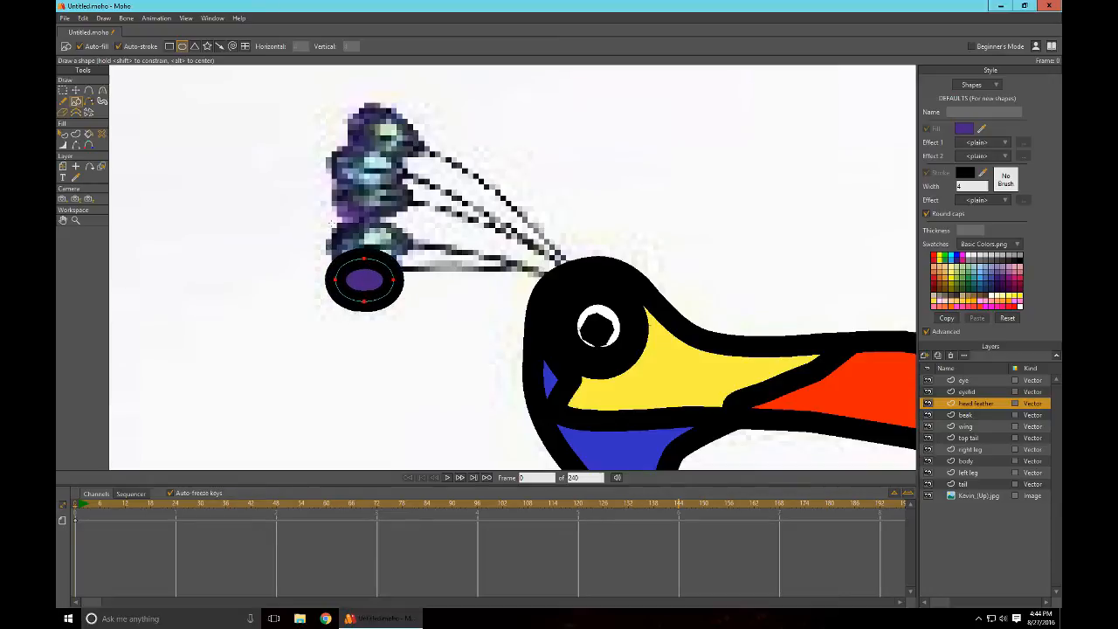
drag(330, 224, 393, 268)
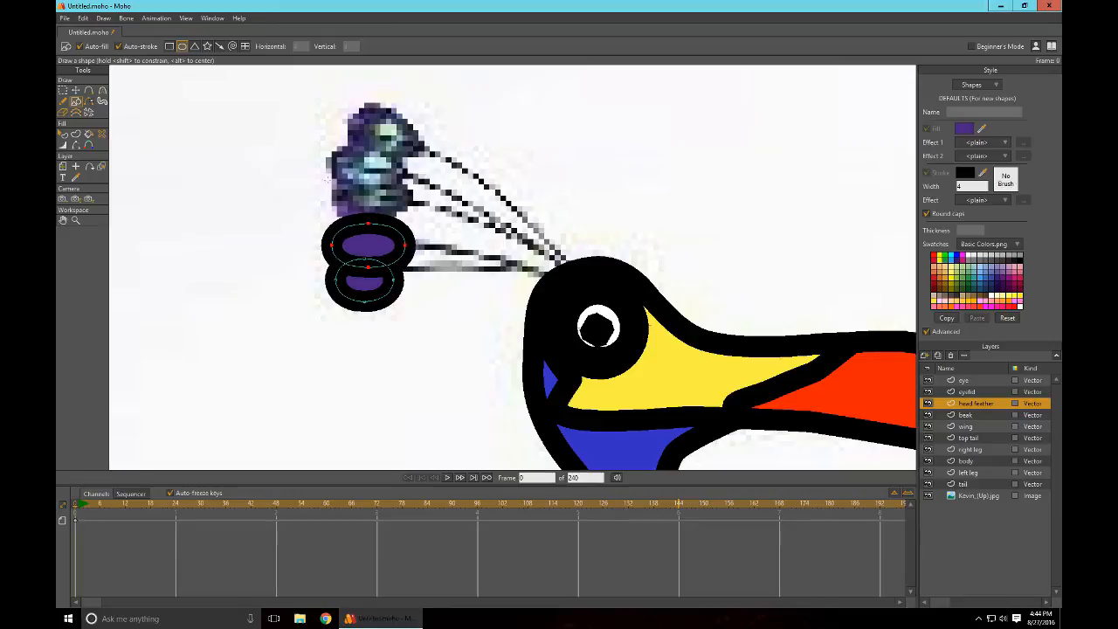
drag(327, 179, 405, 232)
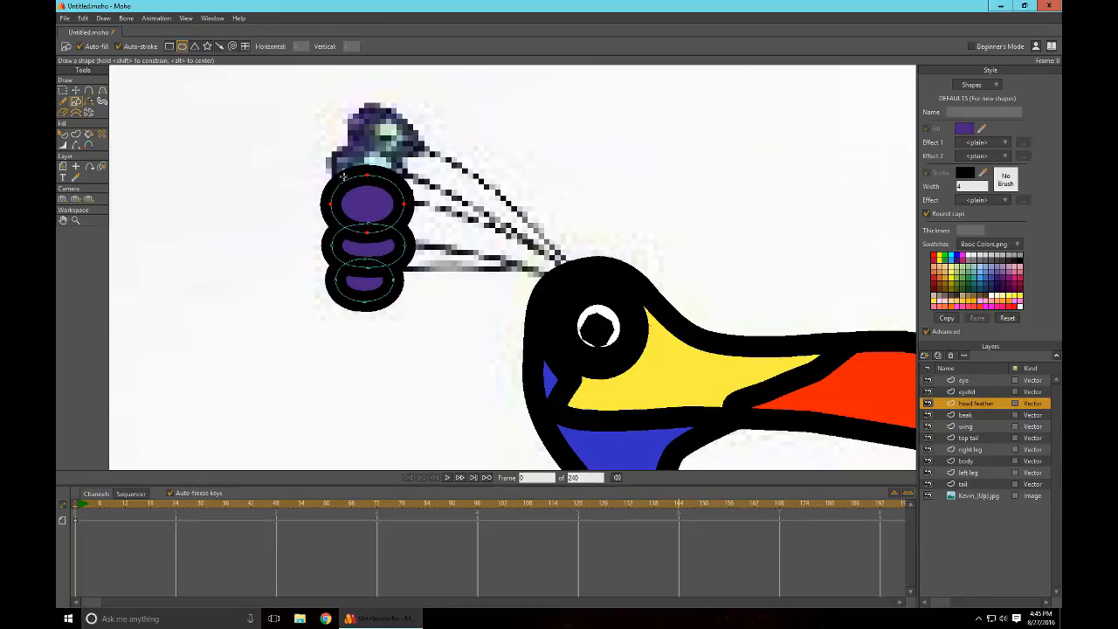
drag(338, 147, 398, 196)
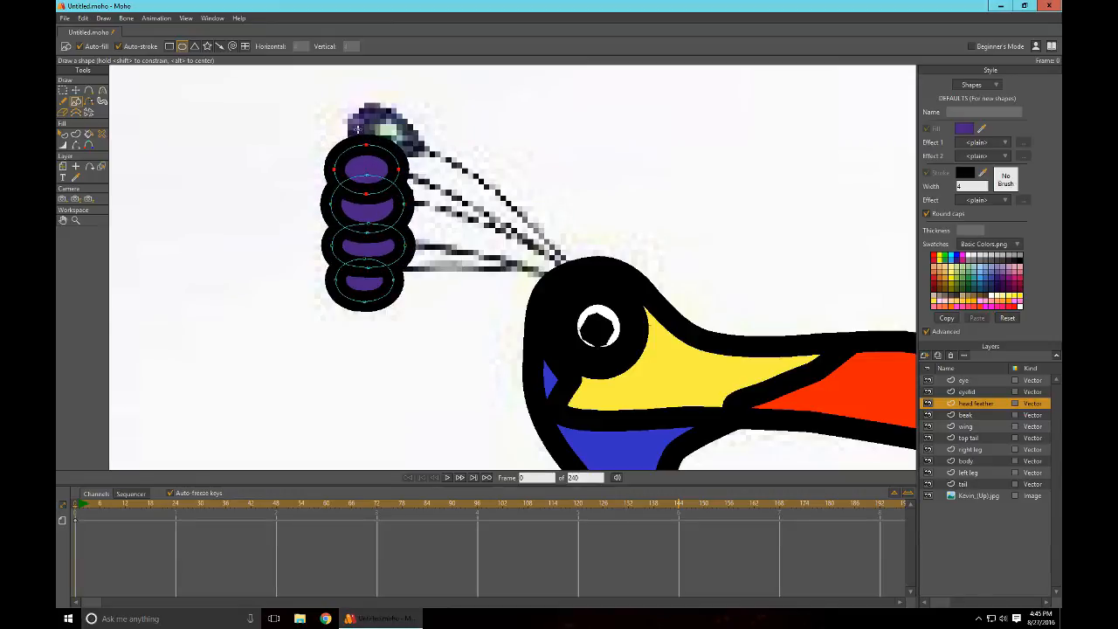
drag(354, 100, 450, 159)
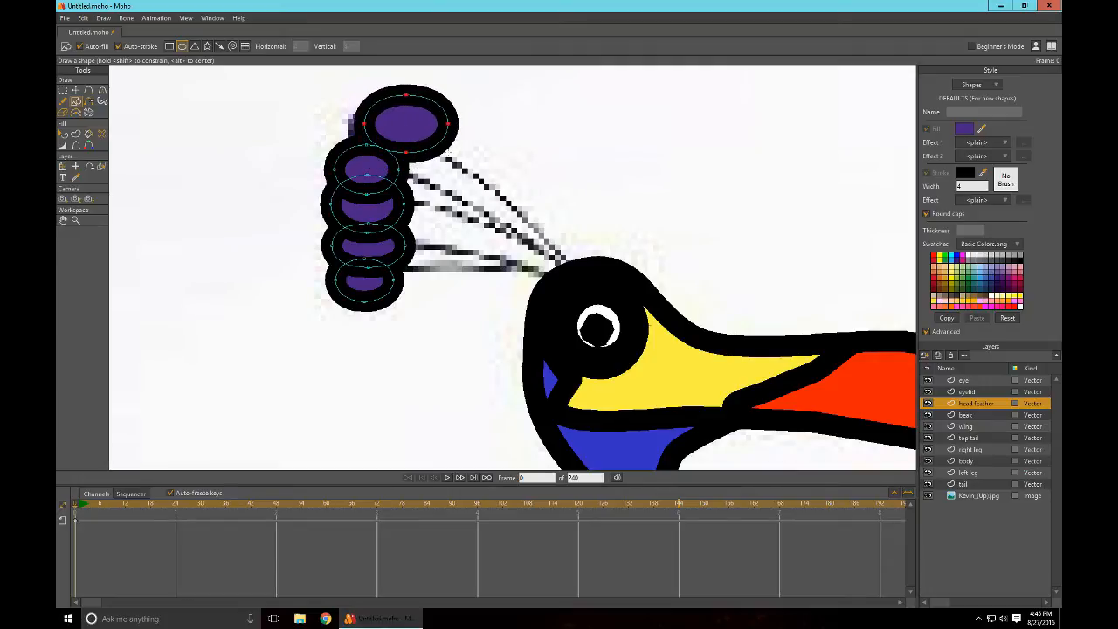
Step: Hide the head feather layer and fit the top oval's points to the reference feather tip, sharpening the point where its stem begins
click(928, 405)
drag(606, 253, 564, 322)
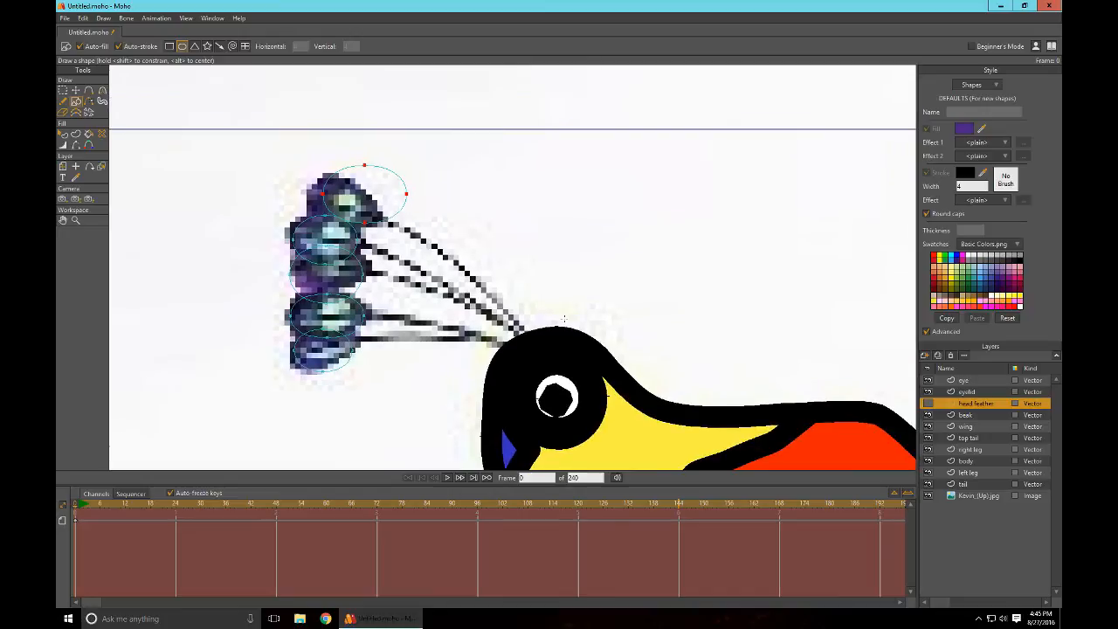
key(t)
click(594, 350)
mouse_move(309, 193)
mouse_down()
mouse_move(284, 199)
mouse_move(294, 200)
mouse_up()
drag(382, 250, 342, 162)
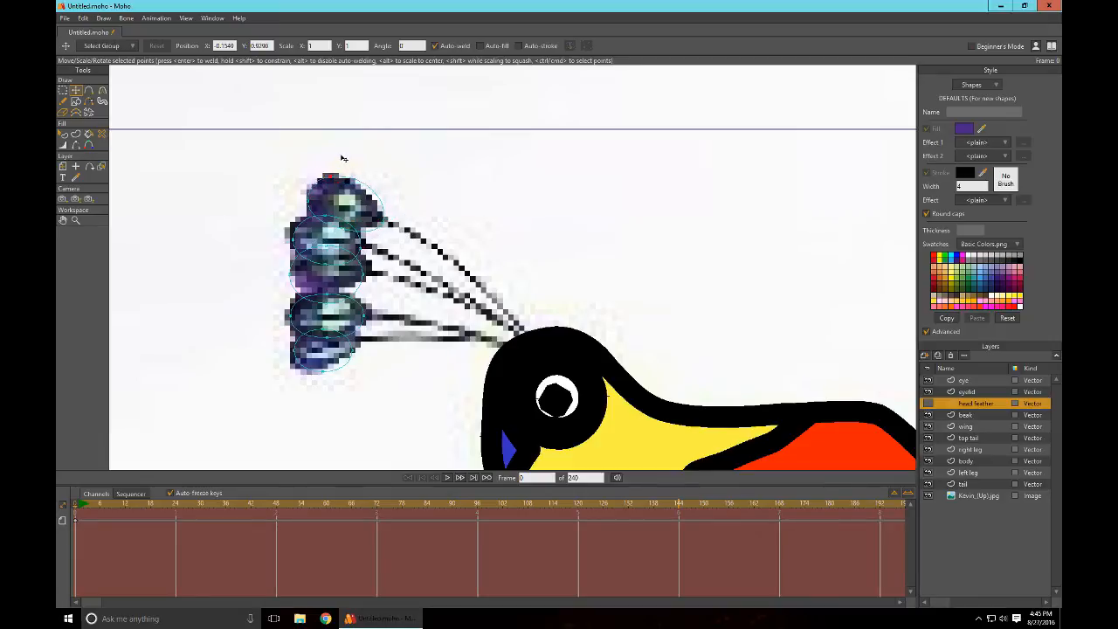
key(c)
drag(338, 202, 225, 213)
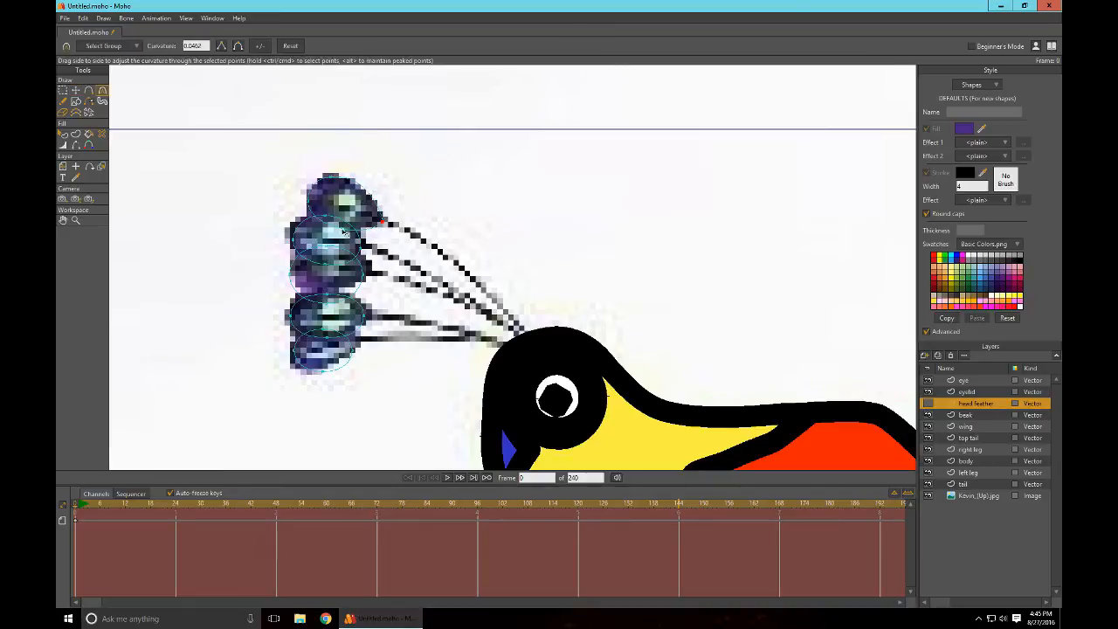
Step: Move the stem-side points of the lower four ovals to the starts of the reference stems and sharpen them with the Curvature tool
key(t)
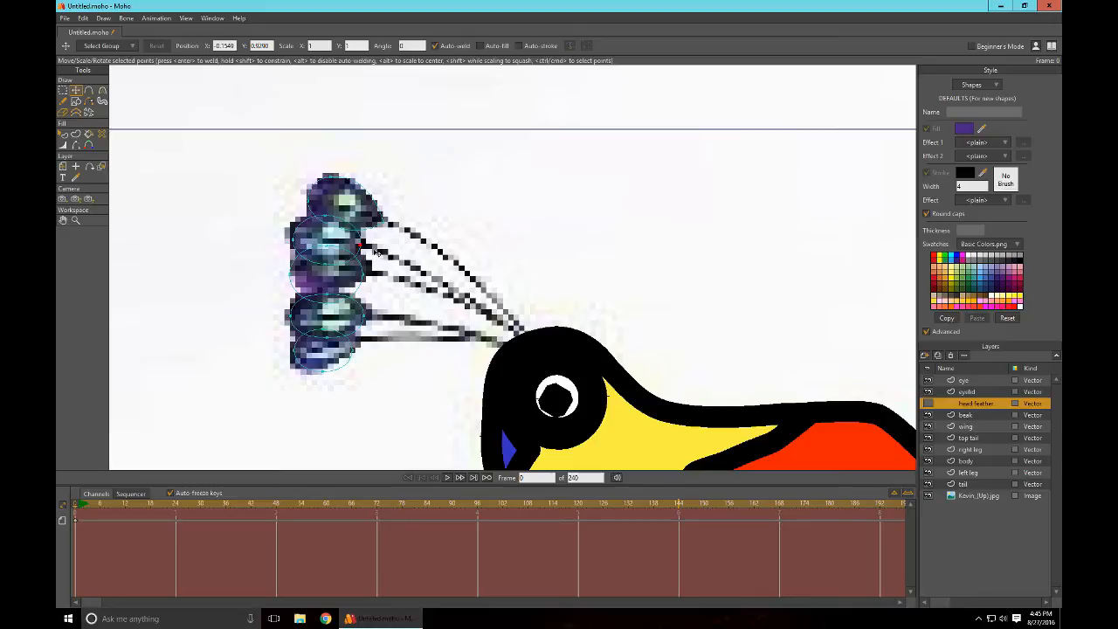
click(376, 254)
drag(379, 274, 382, 274)
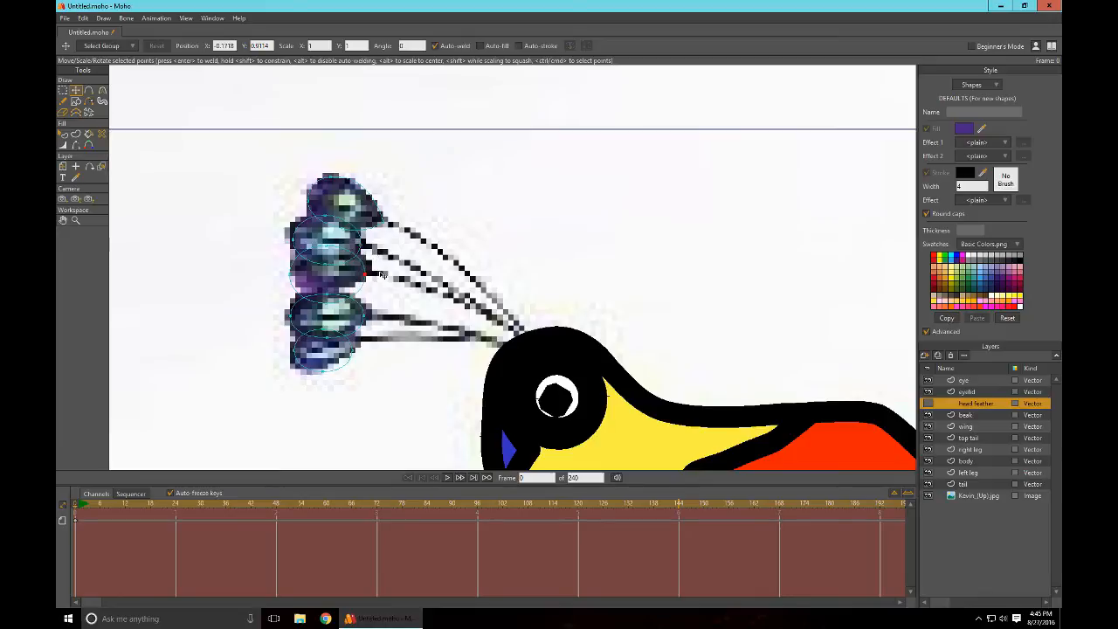
click(372, 318)
click(367, 351)
key(c)
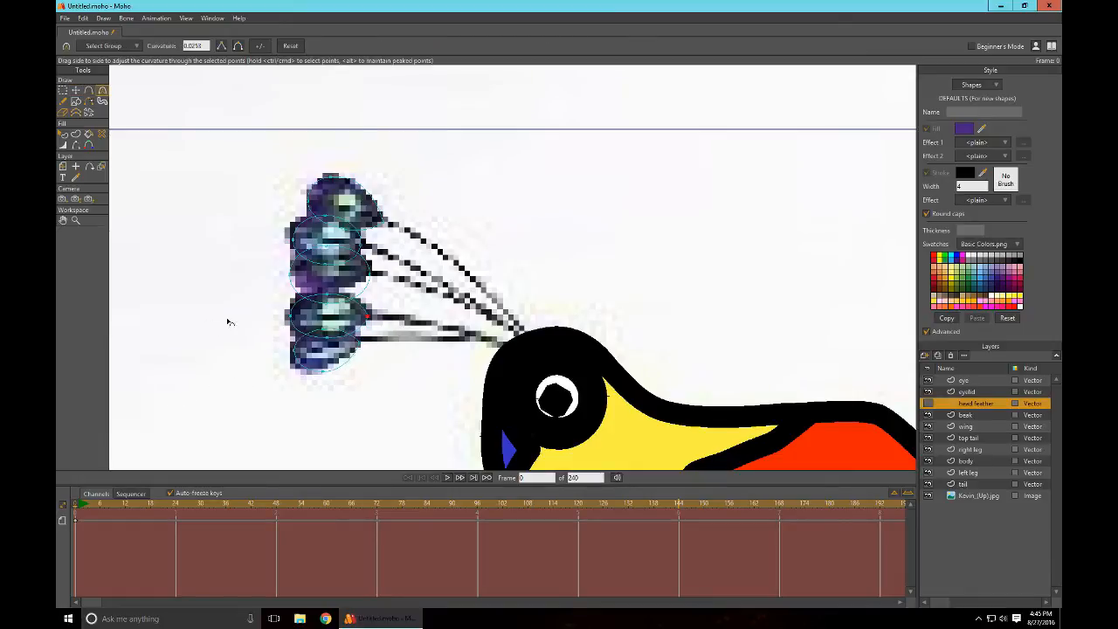
click(369, 274)
drag(323, 286, 179, 287)
drag(372, 253, 169, 266)
Step: Fit the outer points of the lower feather ovals to the reference tips, checking the shapes by briefly showing the head feather layer
key(t)
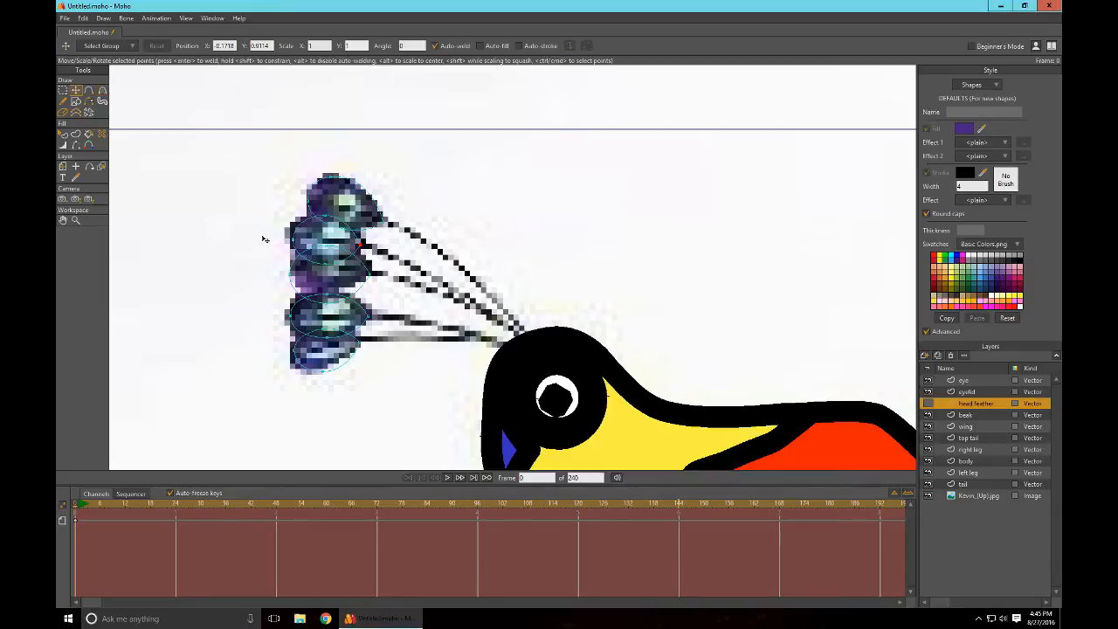
drag(269, 244, 265, 237)
click(270, 322)
click(324, 390)
click(335, 373)
key(c)
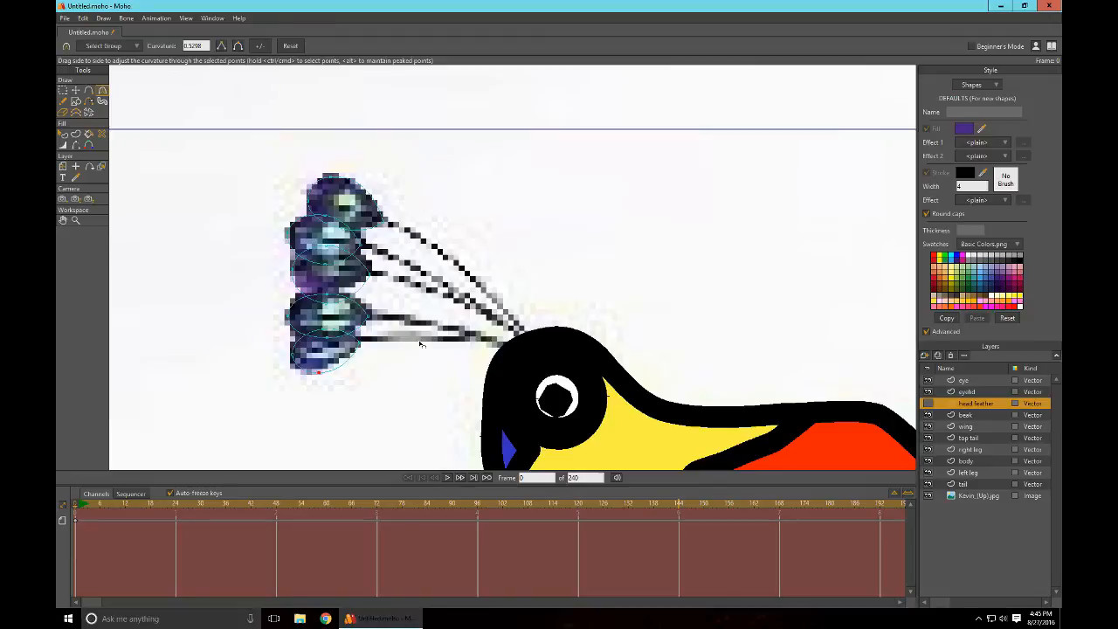
click(928, 404)
click(928, 403)
Step: Trace the five feather stems with the Add Point tool, from the pointed end of each oval to the top of the head
click(89, 90)
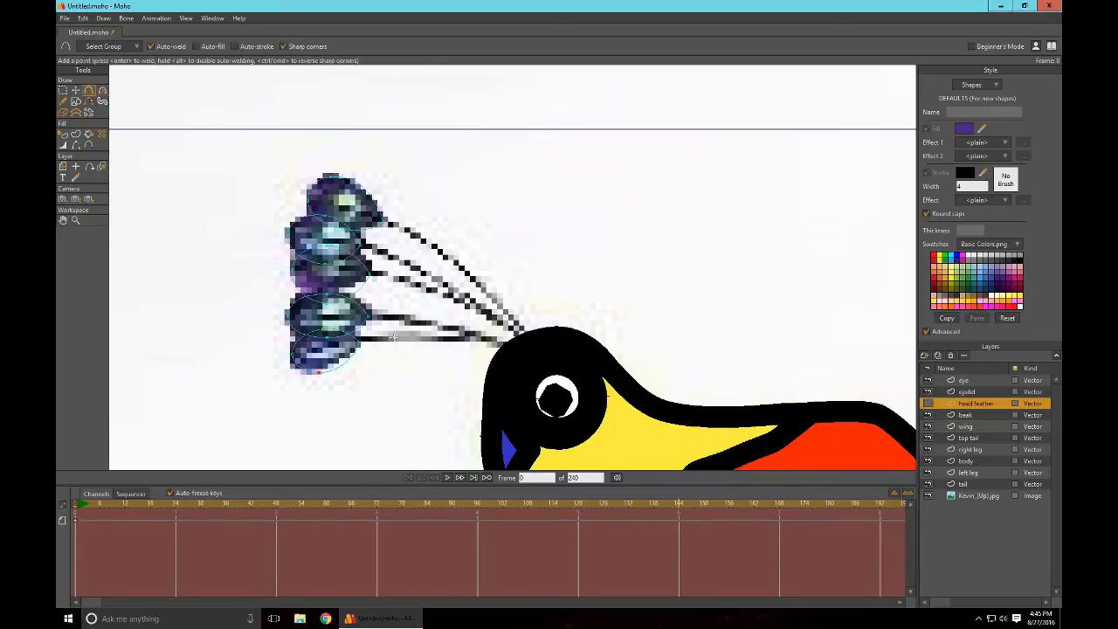
drag(356, 342, 515, 346)
drag(367, 314, 514, 345)
drag(359, 244, 520, 337)
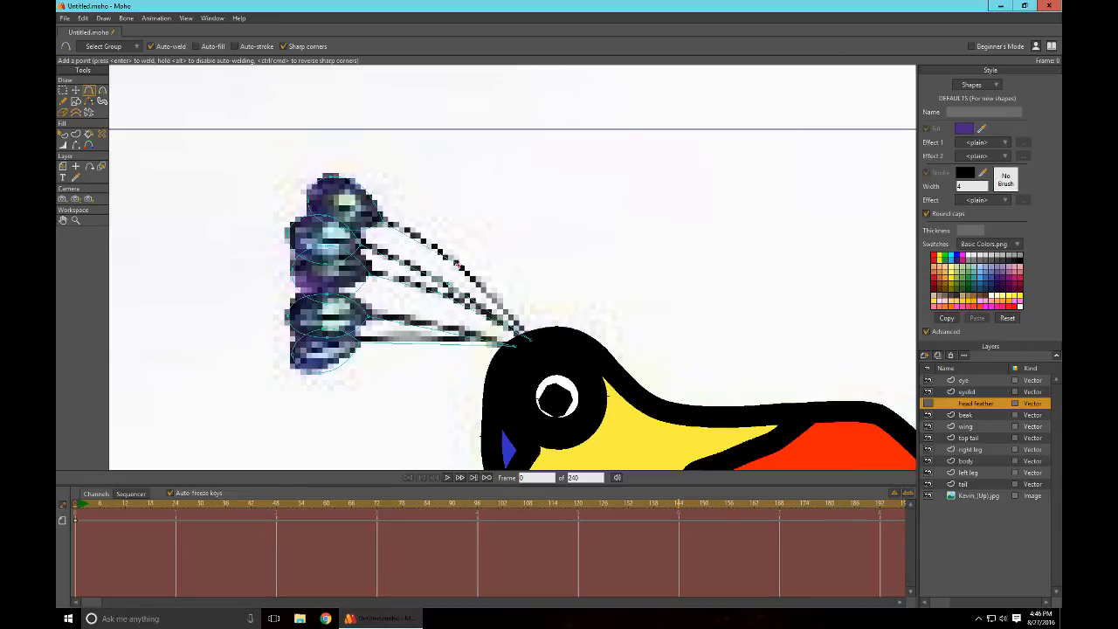
click(530, 340)
Step: Show the head feather layer and apply fill and stroke to the lower and upper stem groups with the Paint Bucket
click(928, 403)
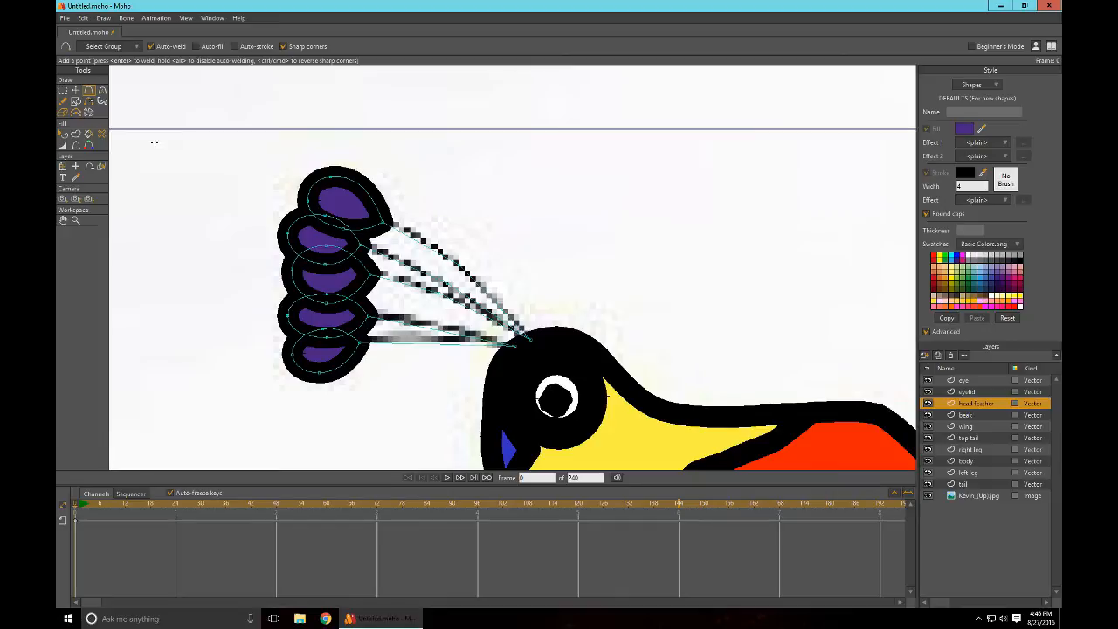
click(89, 134)
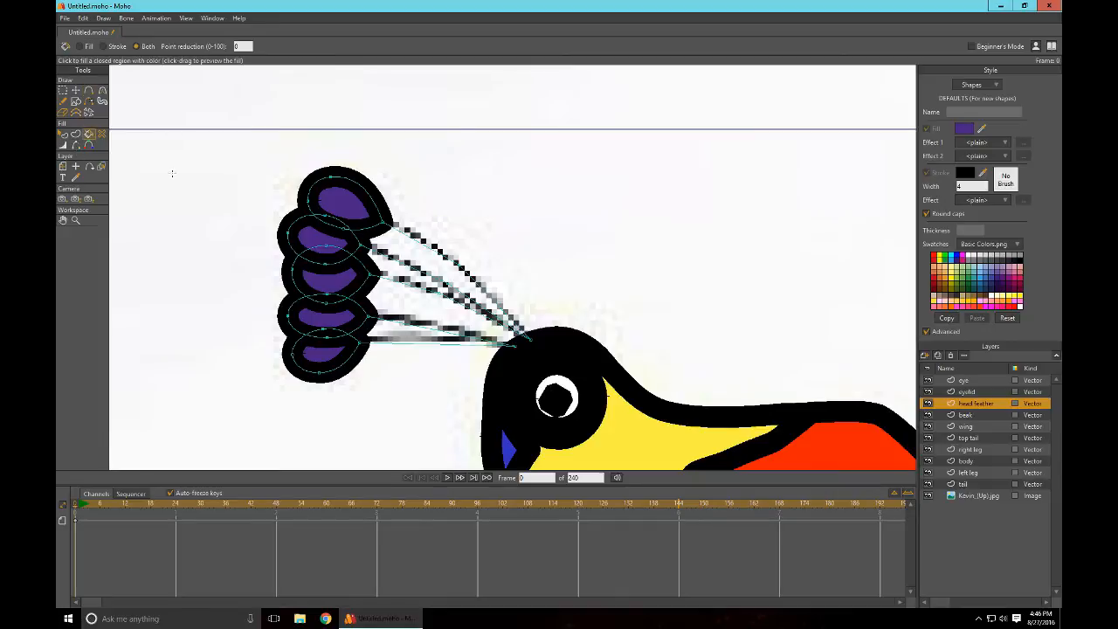
click(505, 344)
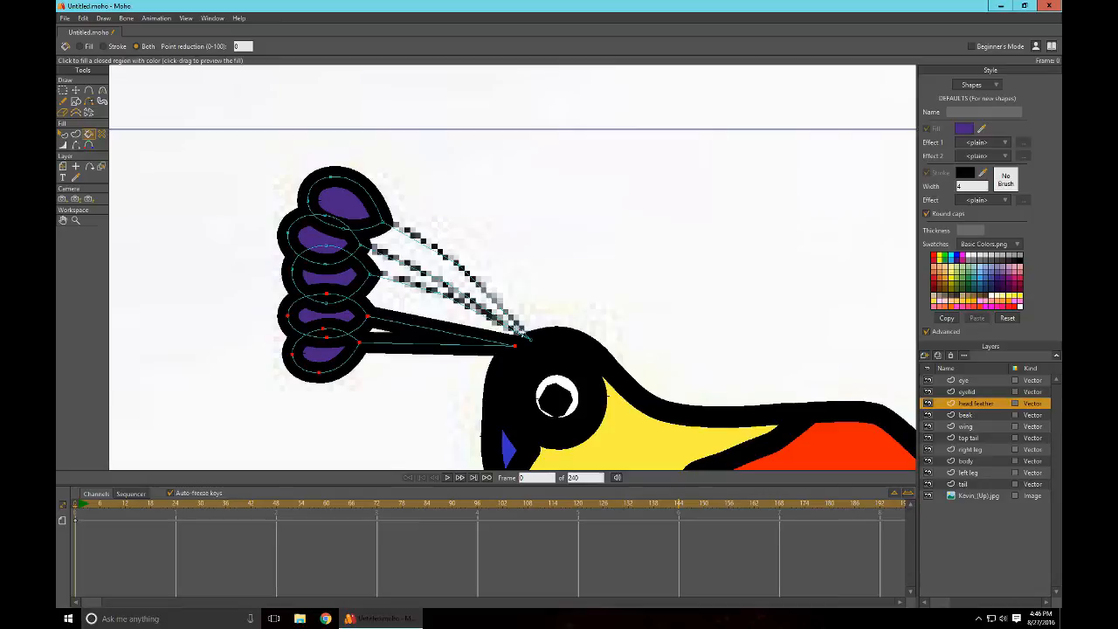
click(528, 338)
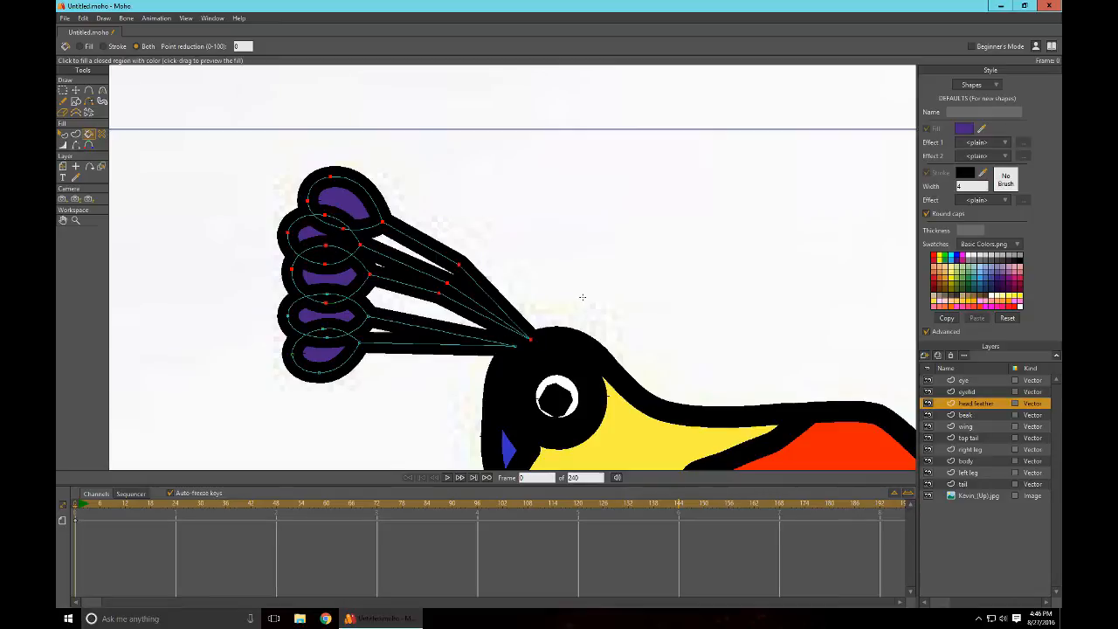
Step: Render the current frame to check the bird with its head feathers, and close the preview
scroll(602, 333, down, 8)
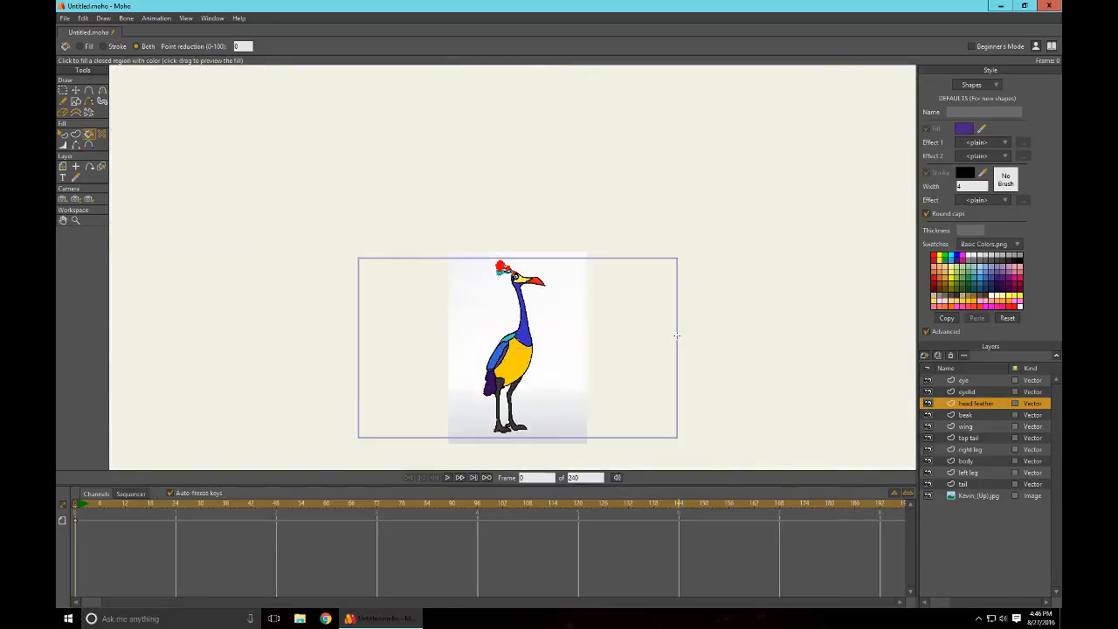
scroll(672, 336, up, 4)
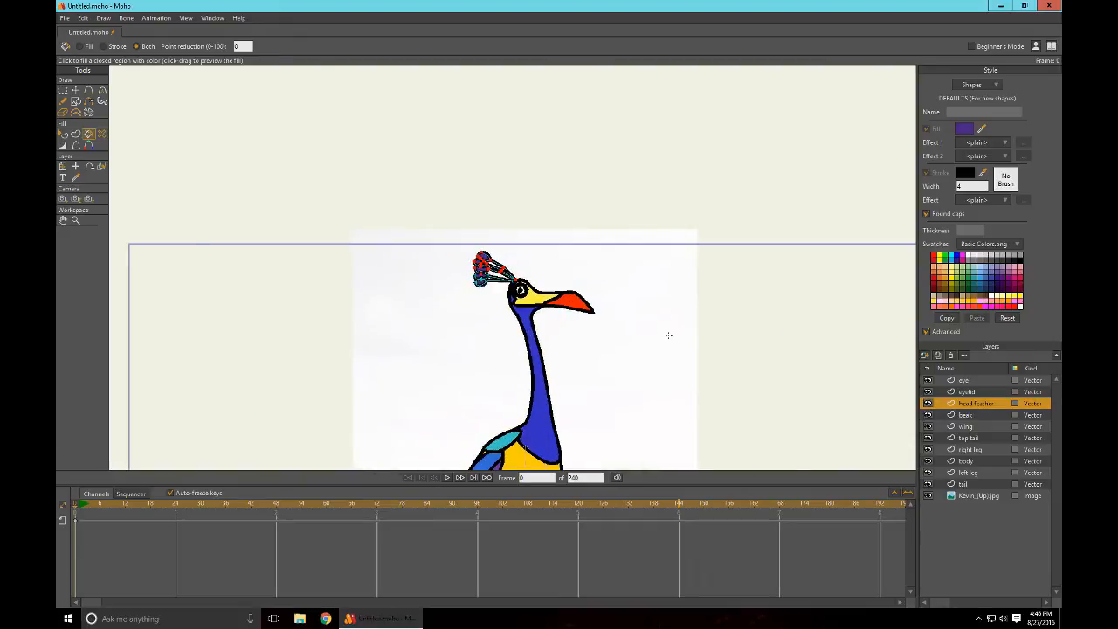
key(ctrl+r)
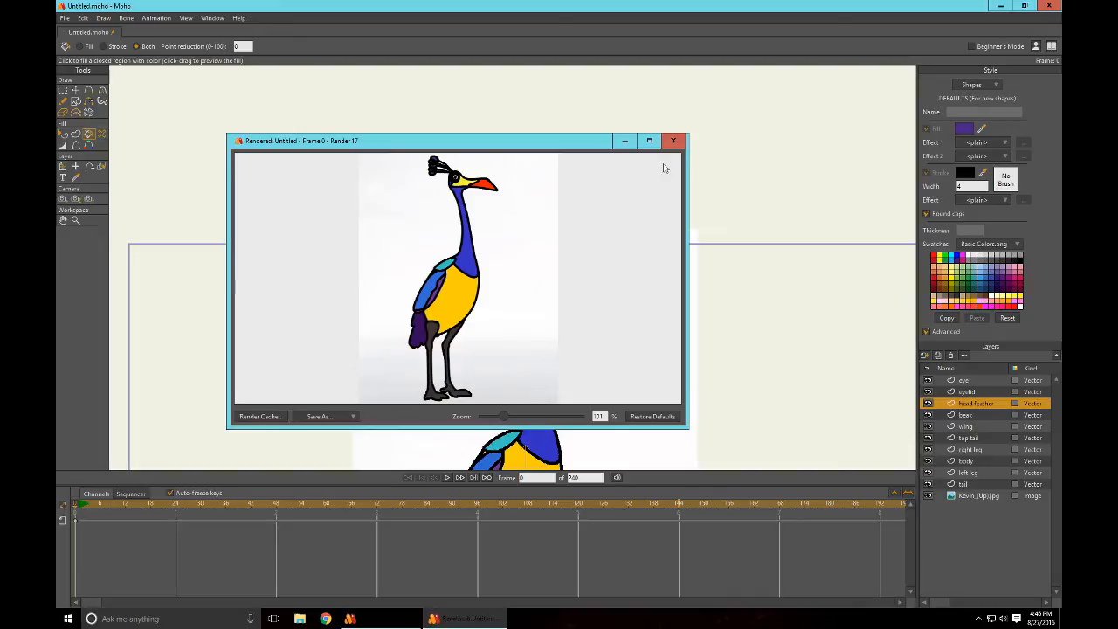
click(673, 141)
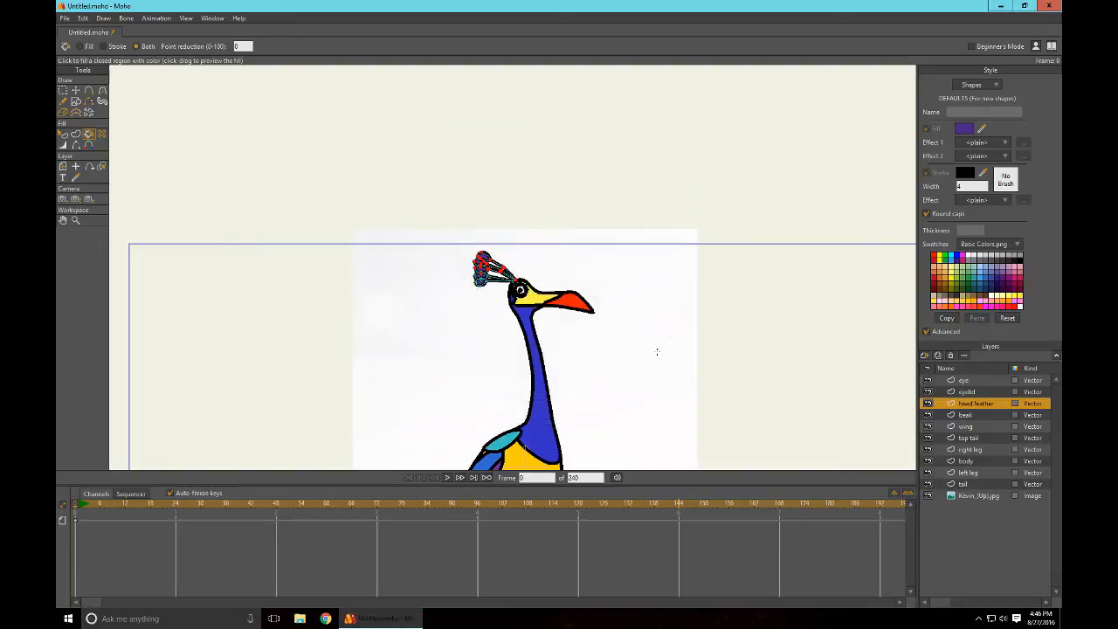
Step: Make the beak layer active and hide it together with the body layer to expose the reference beak
drag(667, 376, 682, 273)
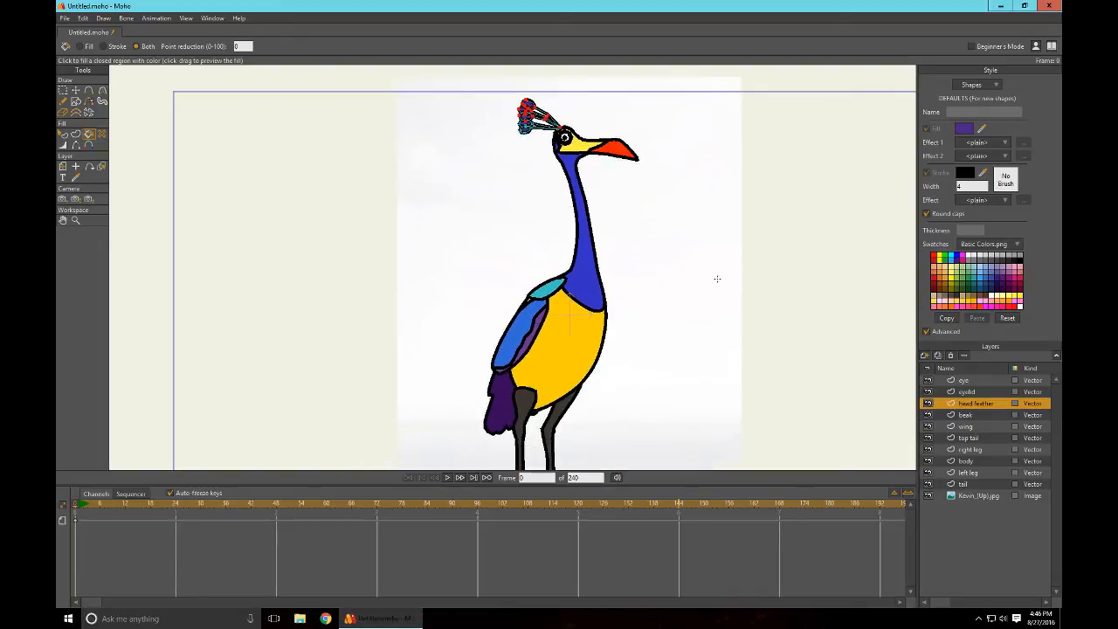
scroll(711, 300, down, 3)
scroll(699, 290, up, 2)
scroll(700, 290, up, 3)
drag(724, 269, 669, 424)
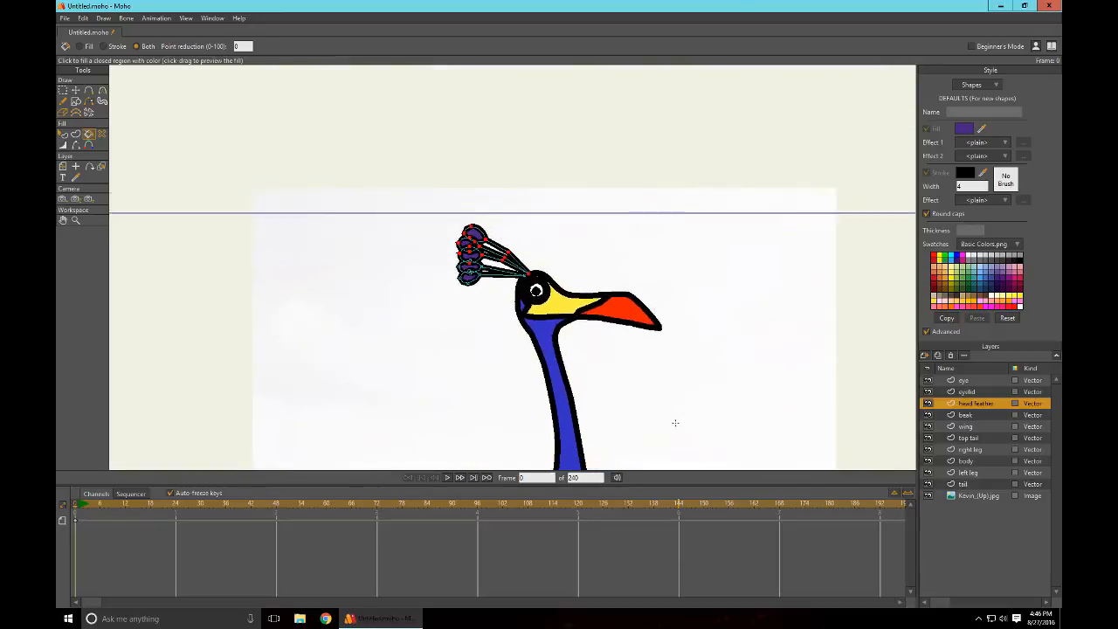
scroll(660, 330, up, 3)
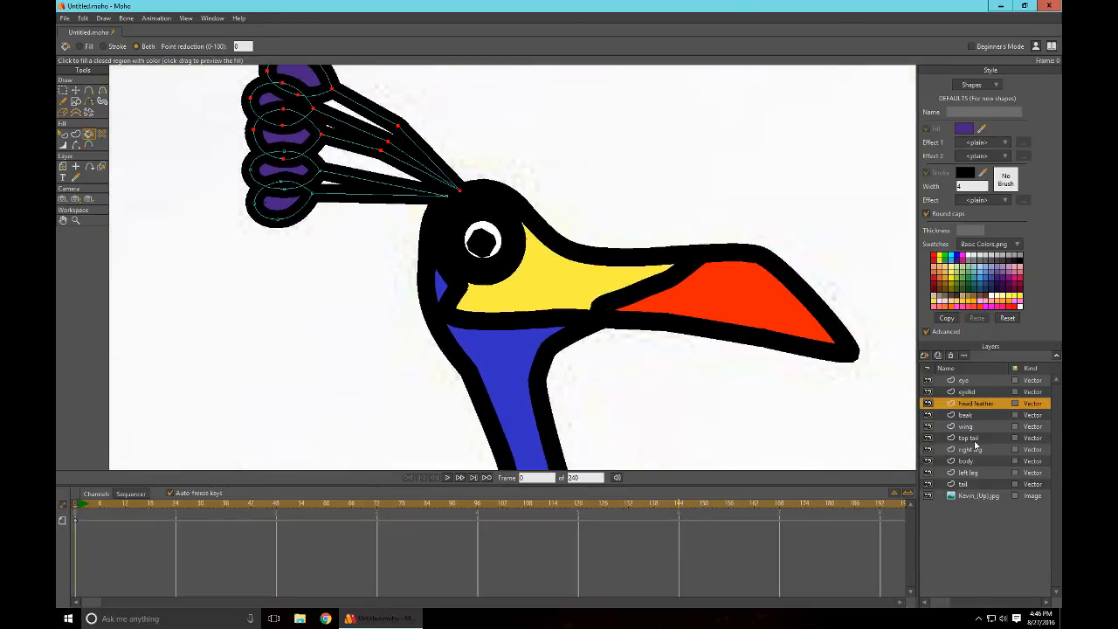
click(966, 415)
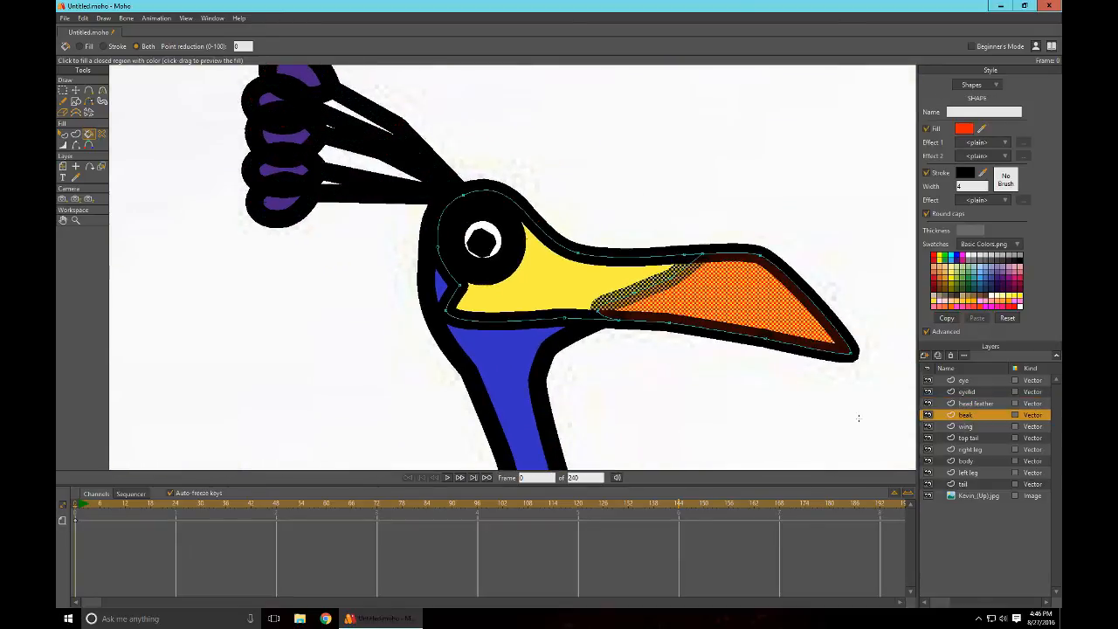
click(928, 416)
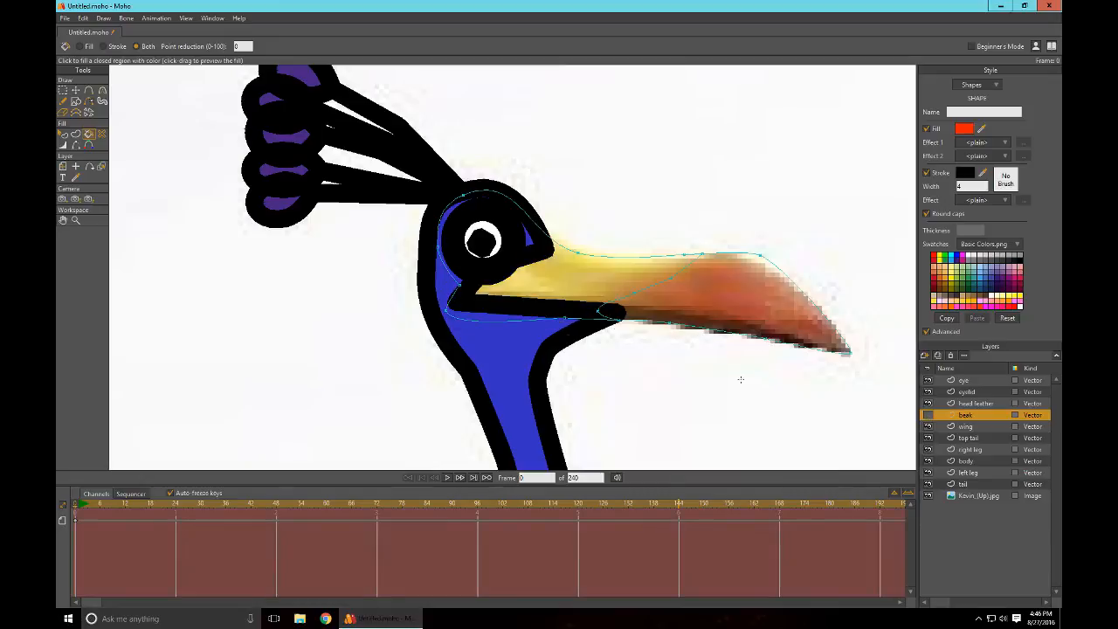
click(88, 90)
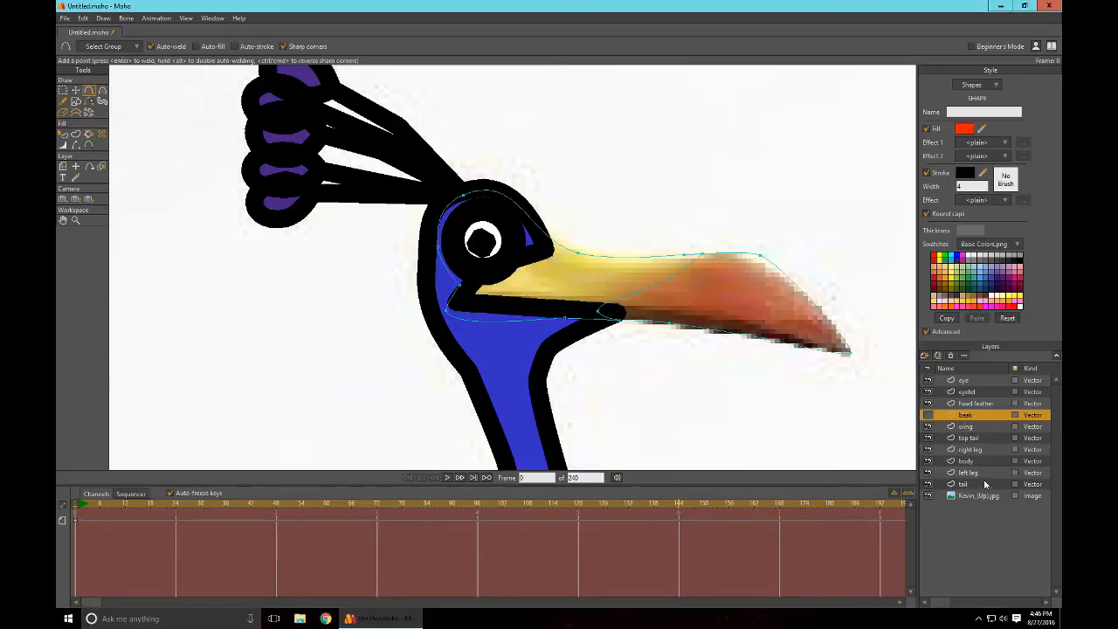
click(927, 461)
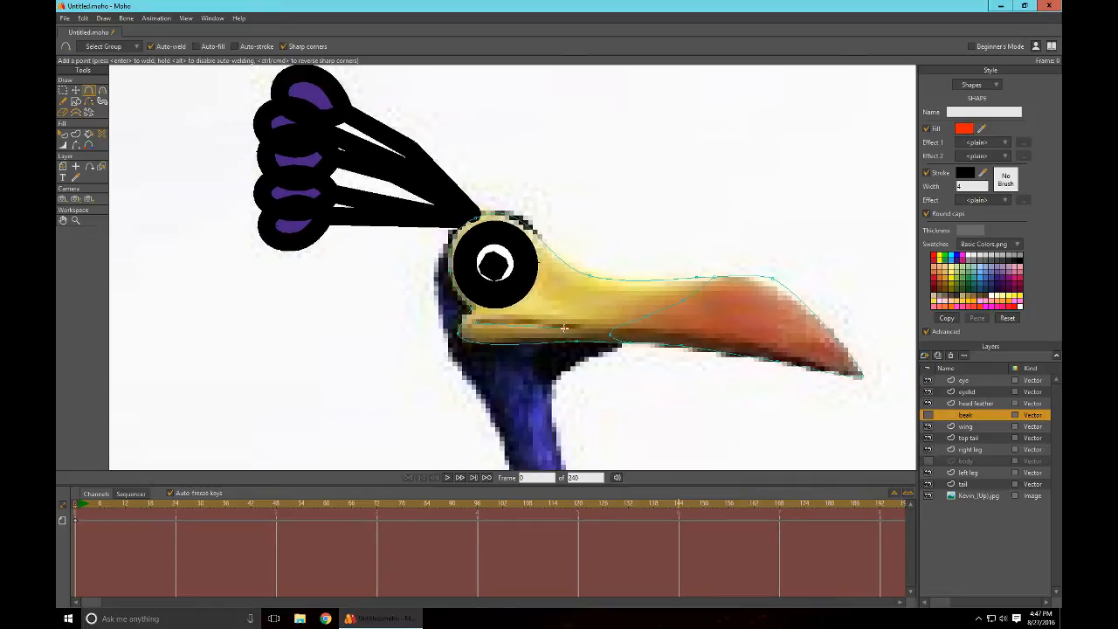
Step: Trace the mouth line on the beak layer with the Add Point tool, from the beak's rear corner to its tip
drag(565, 328, 729, 343)
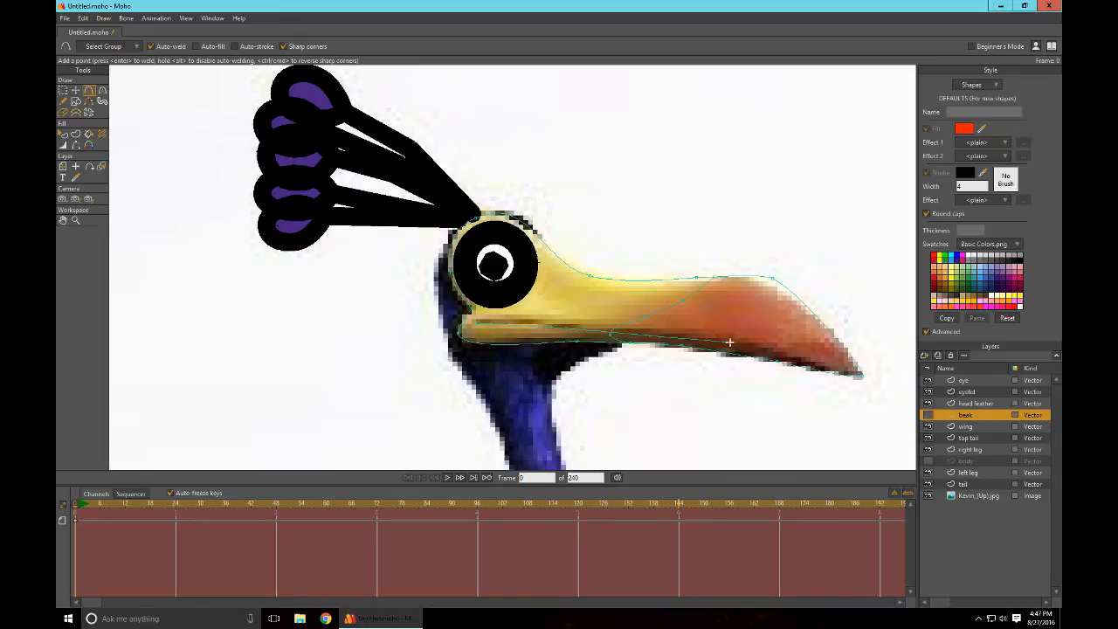
scroll(734, 349, up, 5)
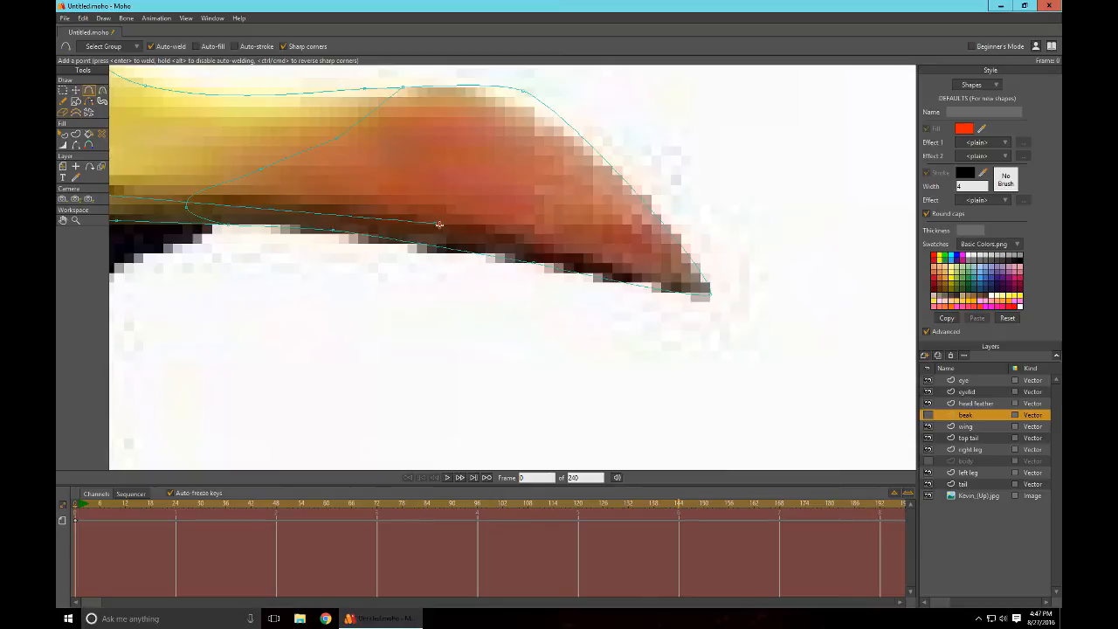
drag(439, 225, 709, 293)
click(627, 276)
scroll(677, 274, up, 3)
scroll(663, 262, down, 1)
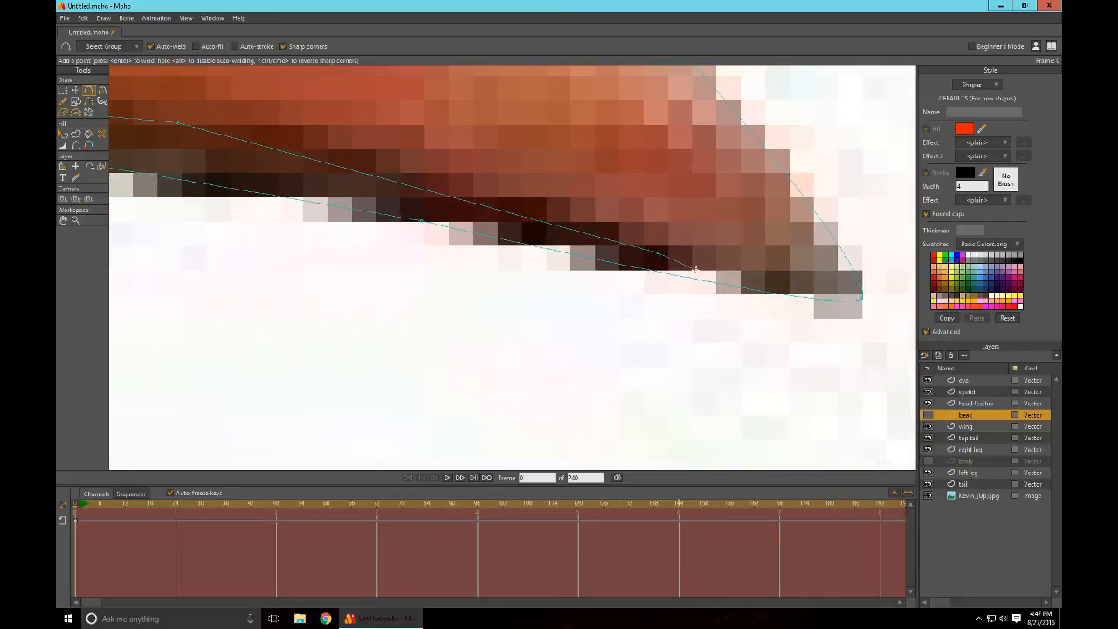
scroll(768, 287, down, 5)
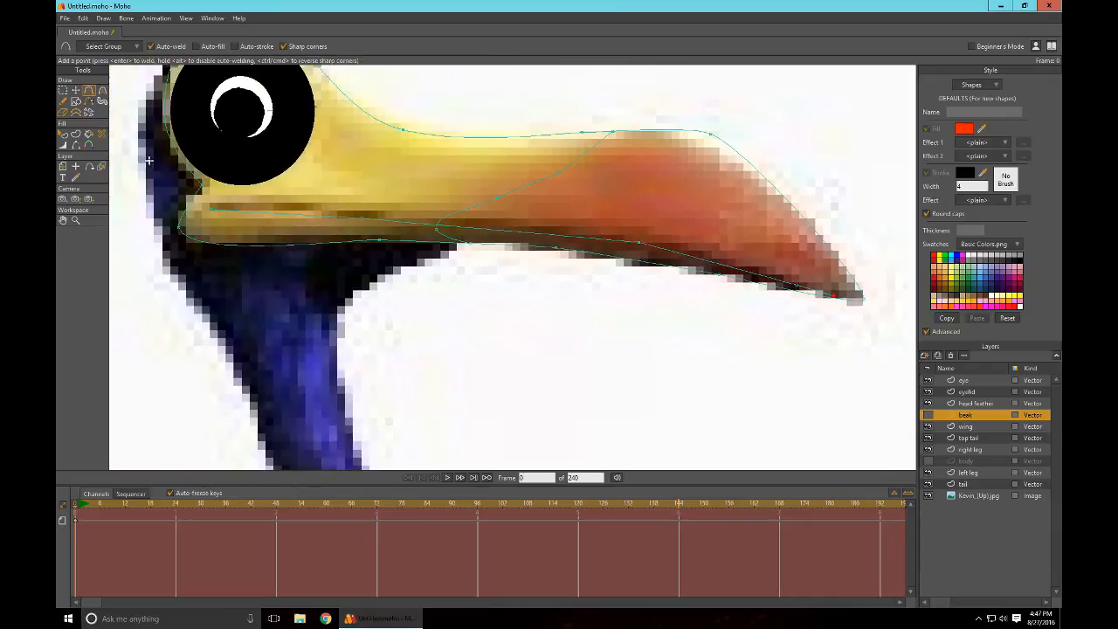
Step: Apply a stroke to the mouth line with the Paint Bucket and show the beak layer again
click(88, 134)
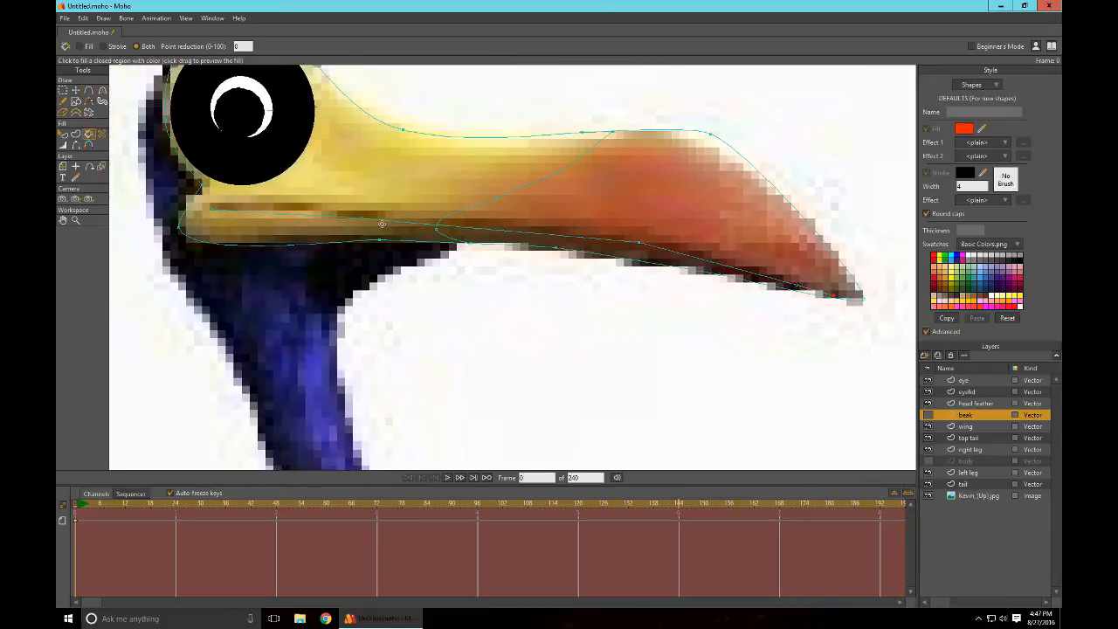
click(382, 225)
click(929, 415)
click(928, 415)
scroll(566, 370, down, 5)
scroll(755, 100, down, 10)
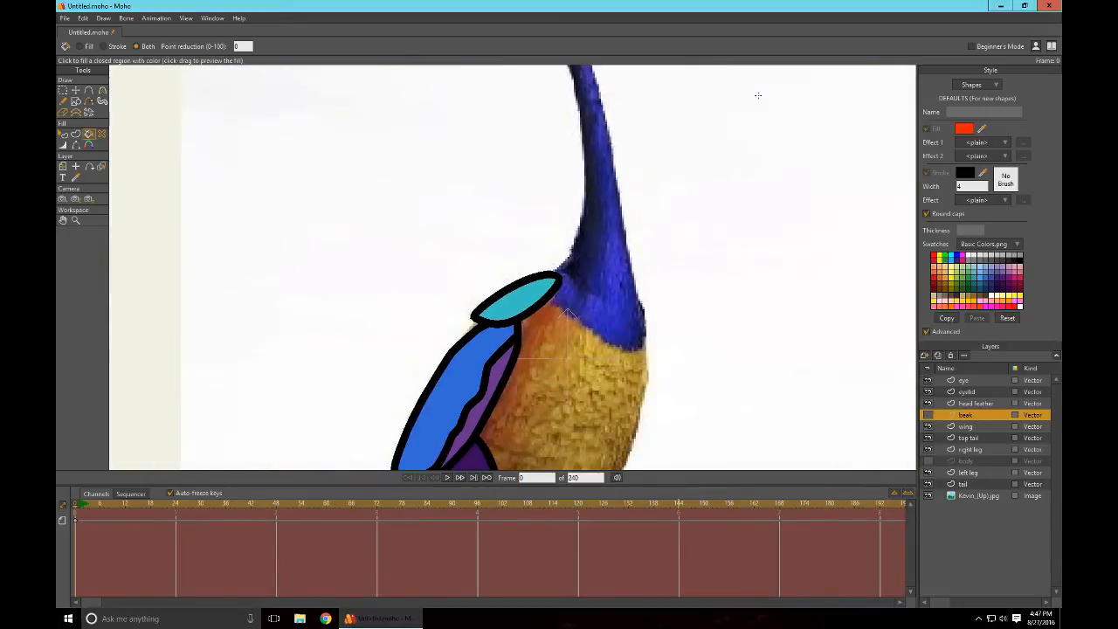
scroll(744, 222, up, 5)
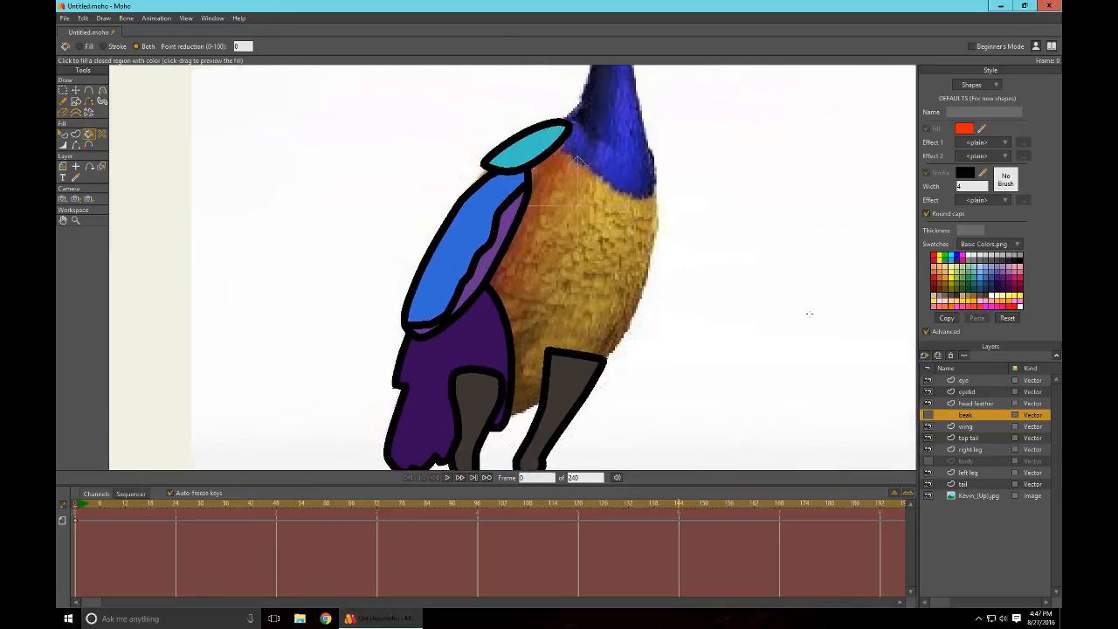
scroll(808, 314, up, 10)
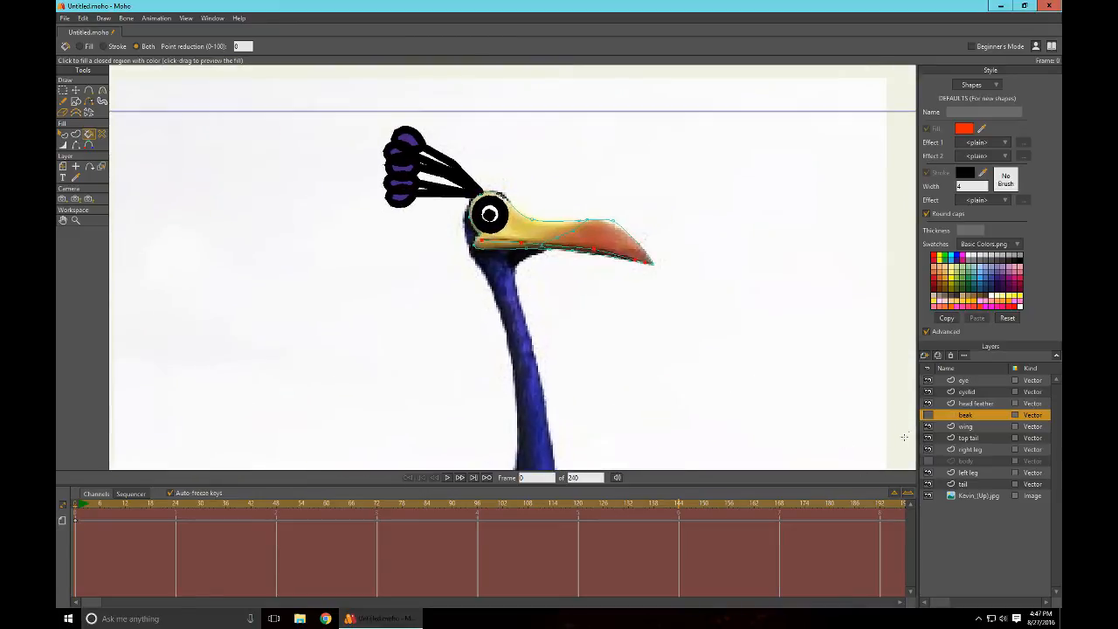
click(927, 414)
scroll(687, 339, up, 3)
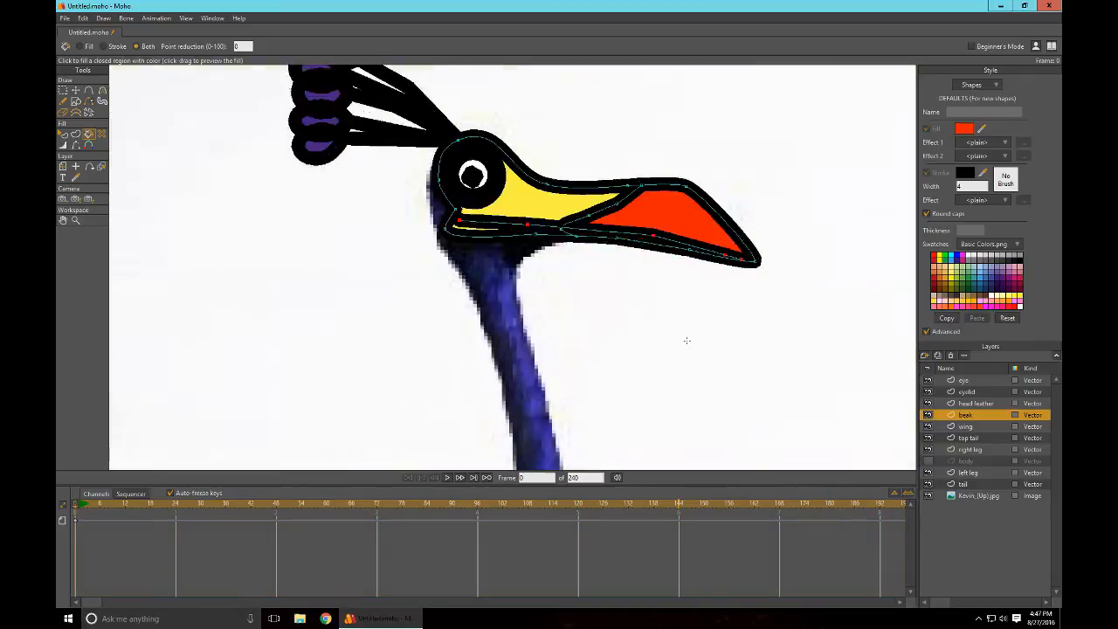
Step: Reduce the line width at the rear end point of the mouth line to 22 percent and at its second point to 12 percent
scroll(687, 341, up, 6)
drag(777, 284, 641, 379)
scroll(639, 396, down, 3)
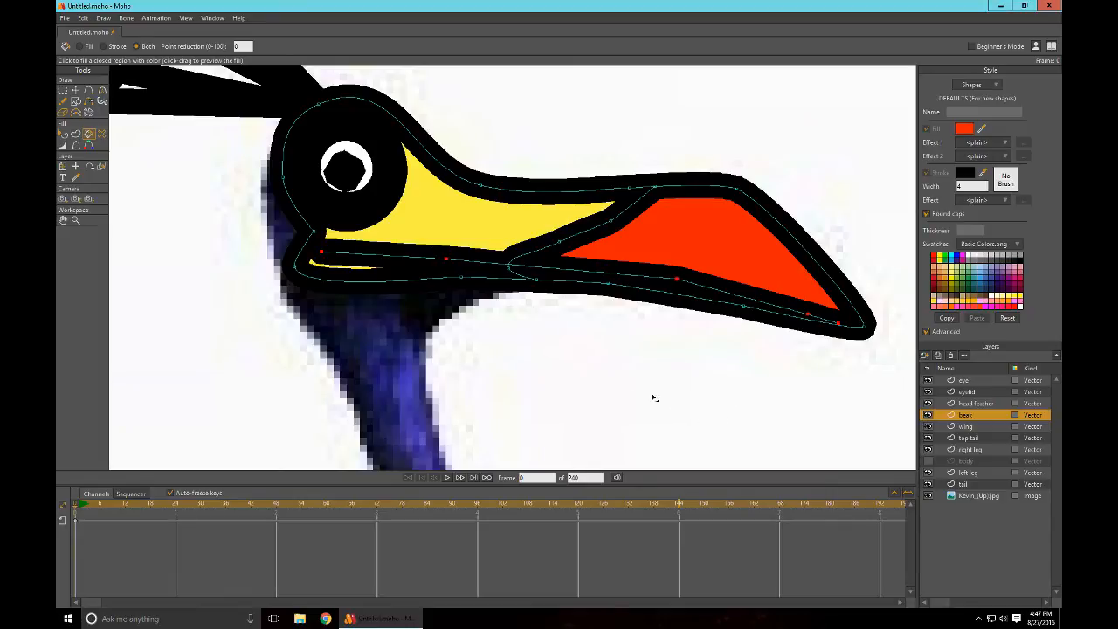
key(w)
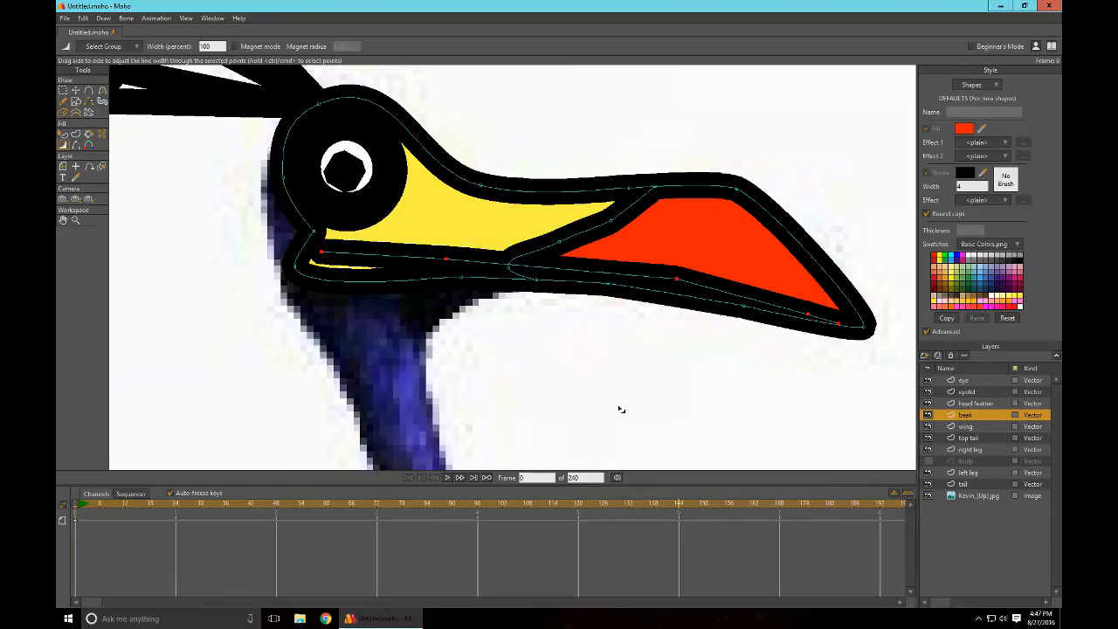
key(ctrl+a)
drag(336, 255, 317, 267)
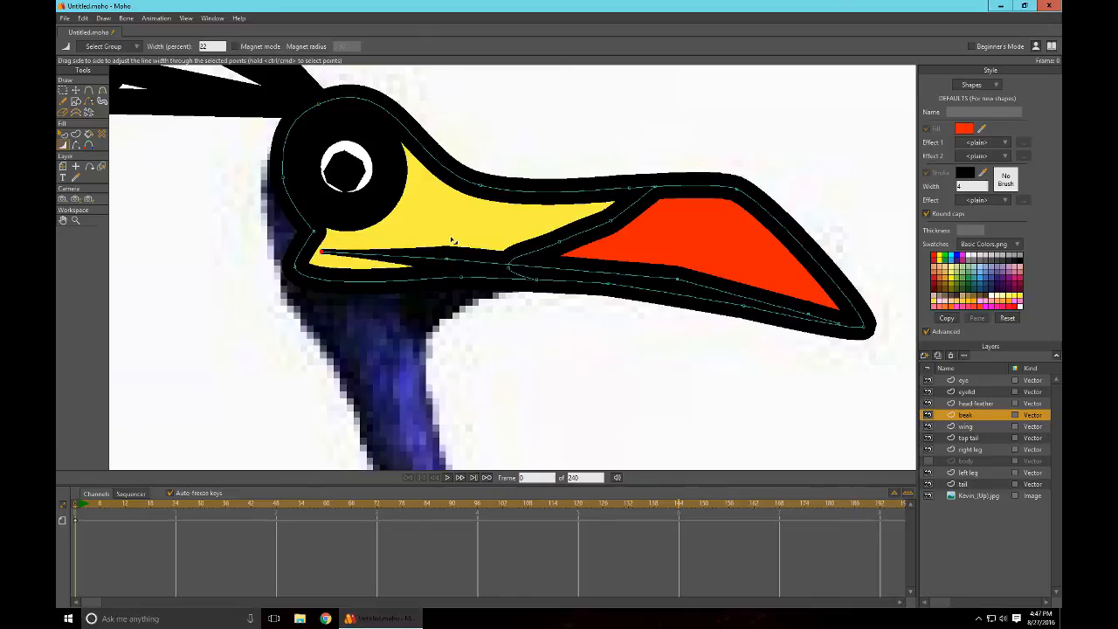
drag(454, 240, 428, 237)
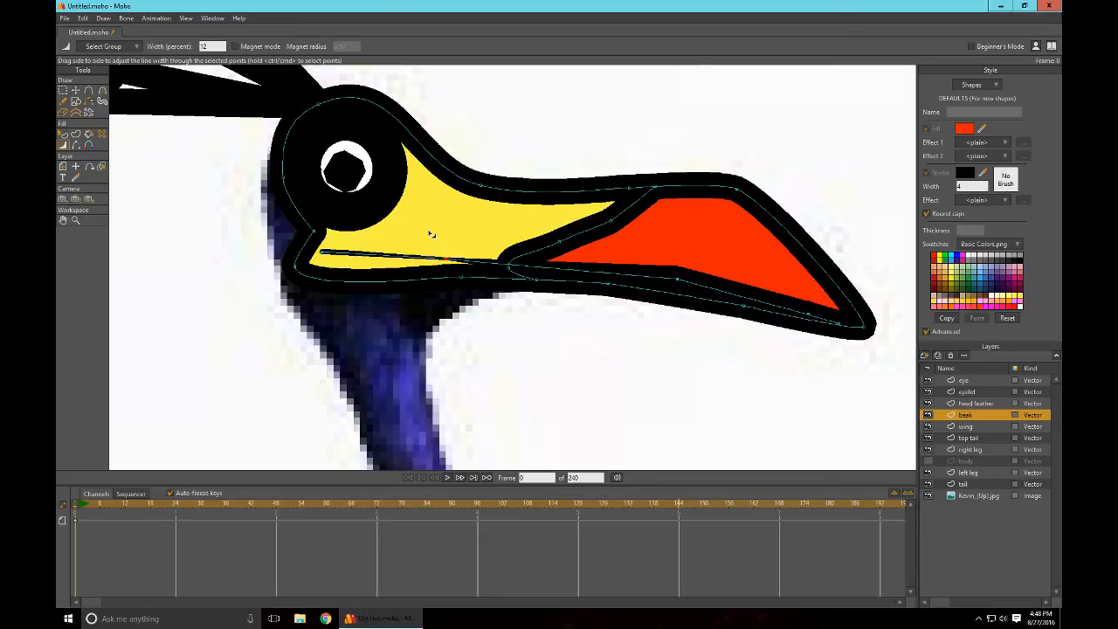
Step: Select all points of the mouth line, set their line width to 22 percent, and deselect them
ctrl+click(332, 245)
click(65, 90)
mouse_move(332, 239)
mouse_down()
mouse_move(330, 270)
mouse_move(432, 277)
mouse_move(524, 259)
mouse_move(647, 285)
mouse_move(743, 288)
mouse_move(802, 331)
mouse_move(840, 339)
mouse_move(845, 308)
mouse_move(704, 261)
mouse_up()
mouse_move(596, 254)
mouse_down()
mouse_move(366, 236)
mouse_move(384, 269)
mouse_up()
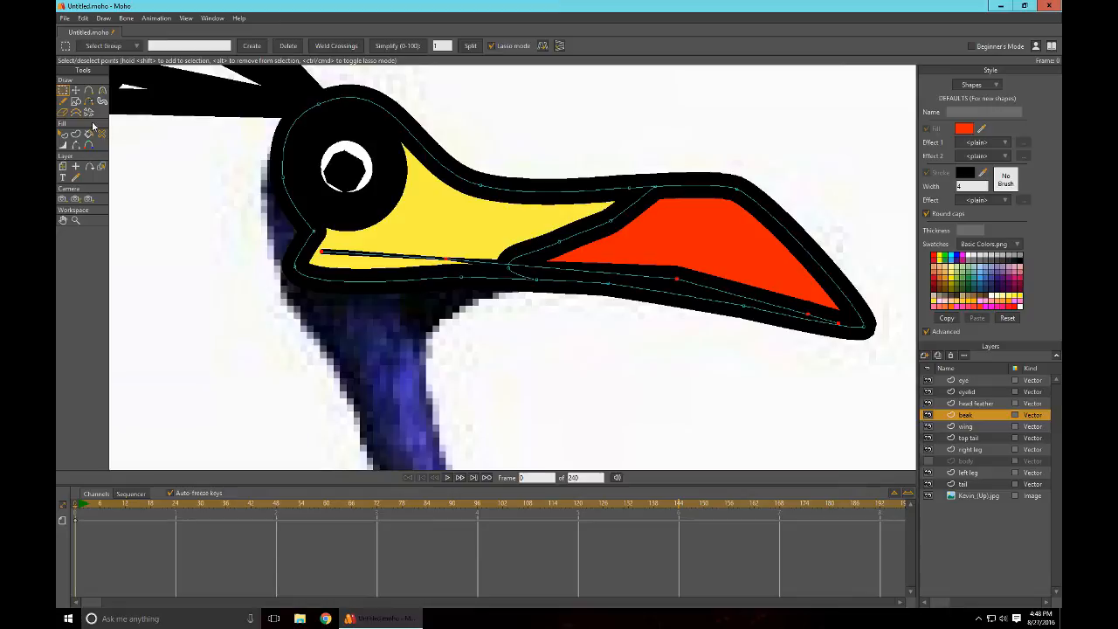
key(w)
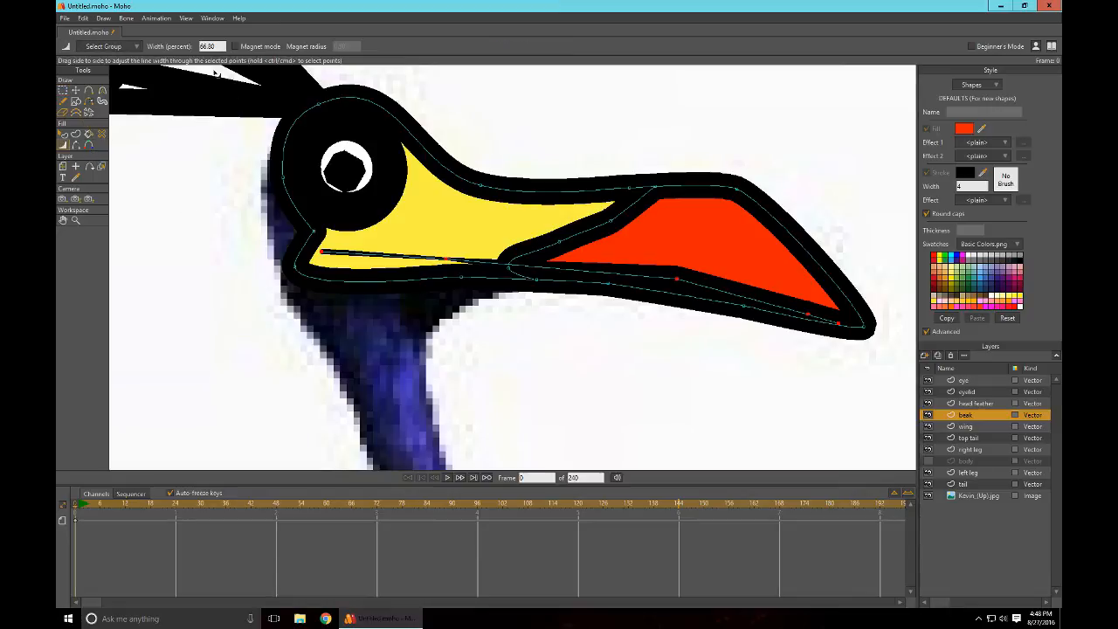
click(215, 46)
drag(215, 47, 189, 62)
text(22)
key(Return)
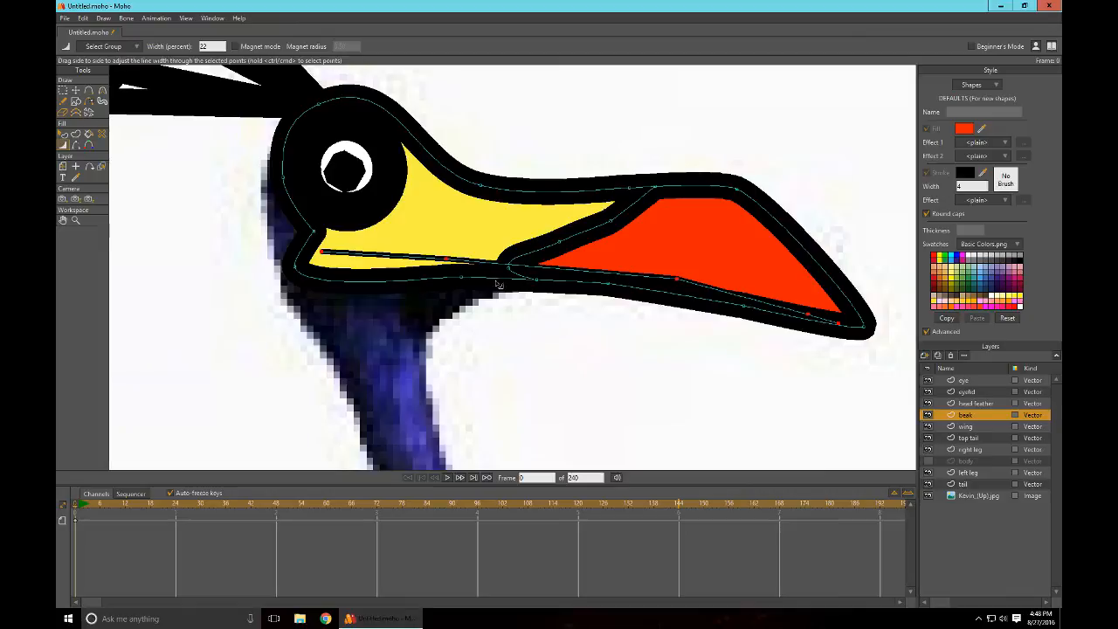
key(t)
click(629, 443)
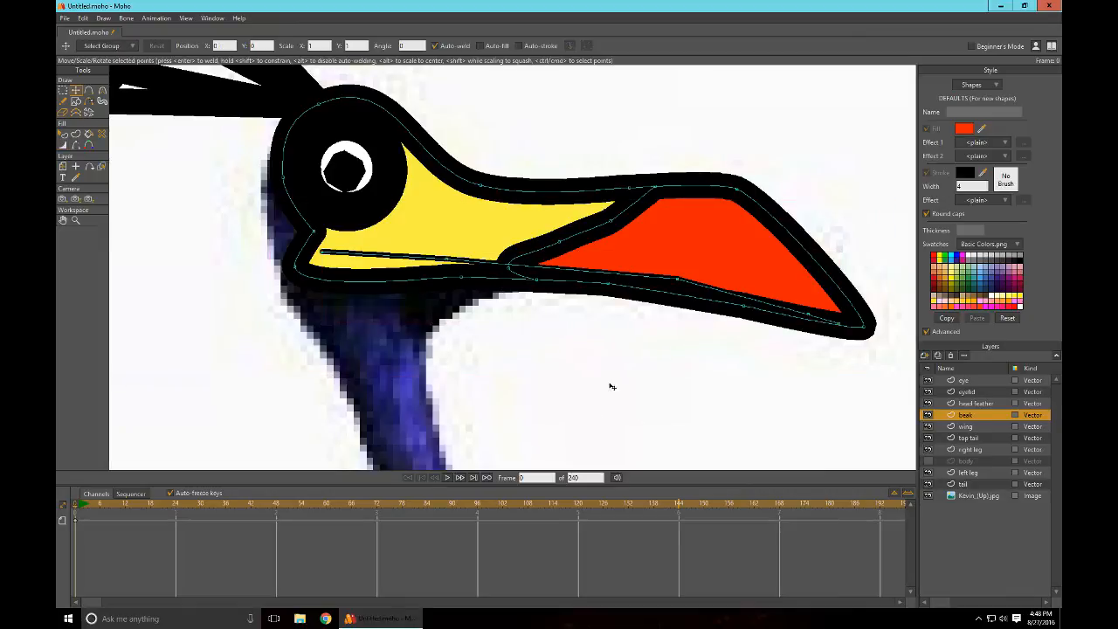
Step: Compare the beak with the reference, then thin its outline to 20 percent at the notch below the eye, at the lower rear corner, and 32 percent underneath
key(w)
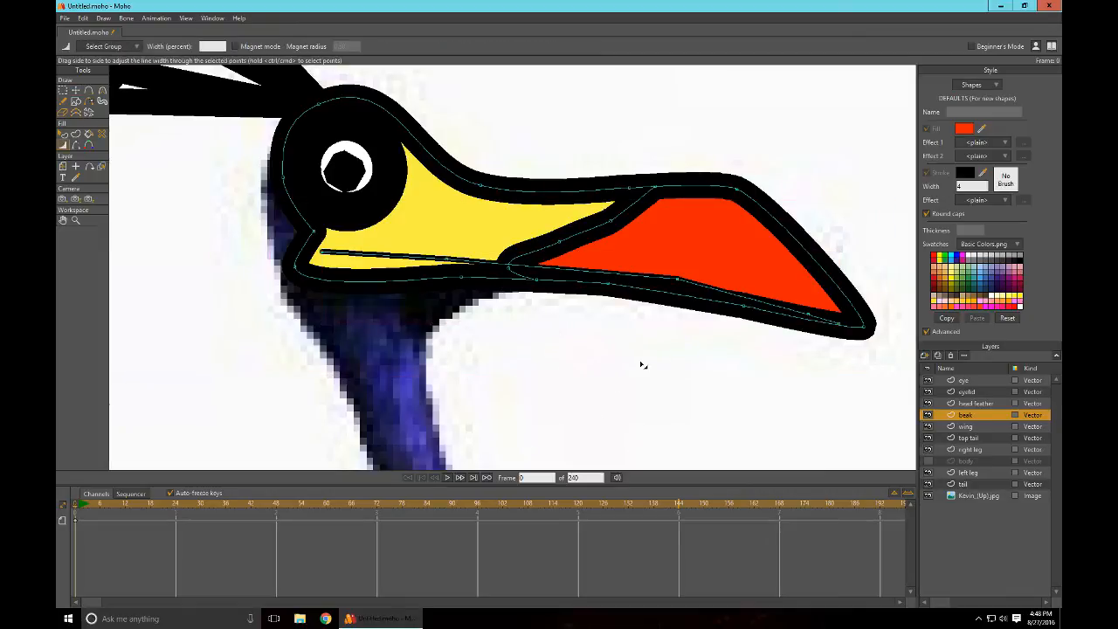
click(928, 415)
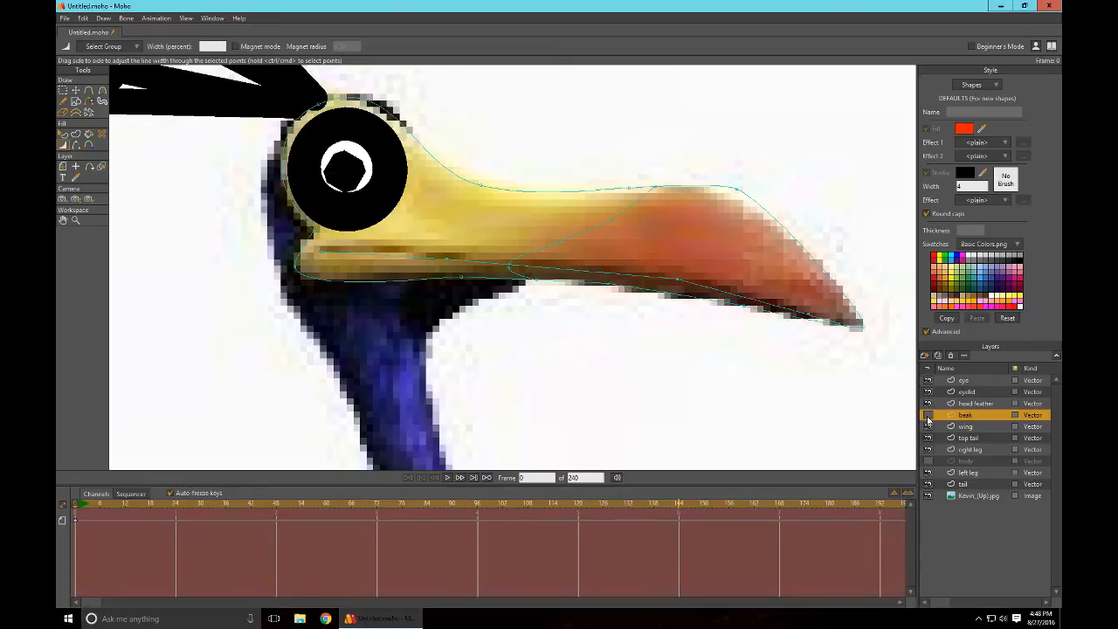
click(928, 416)
scroll(461, 316, up, 1)
drag(370, 363, 518, 399)
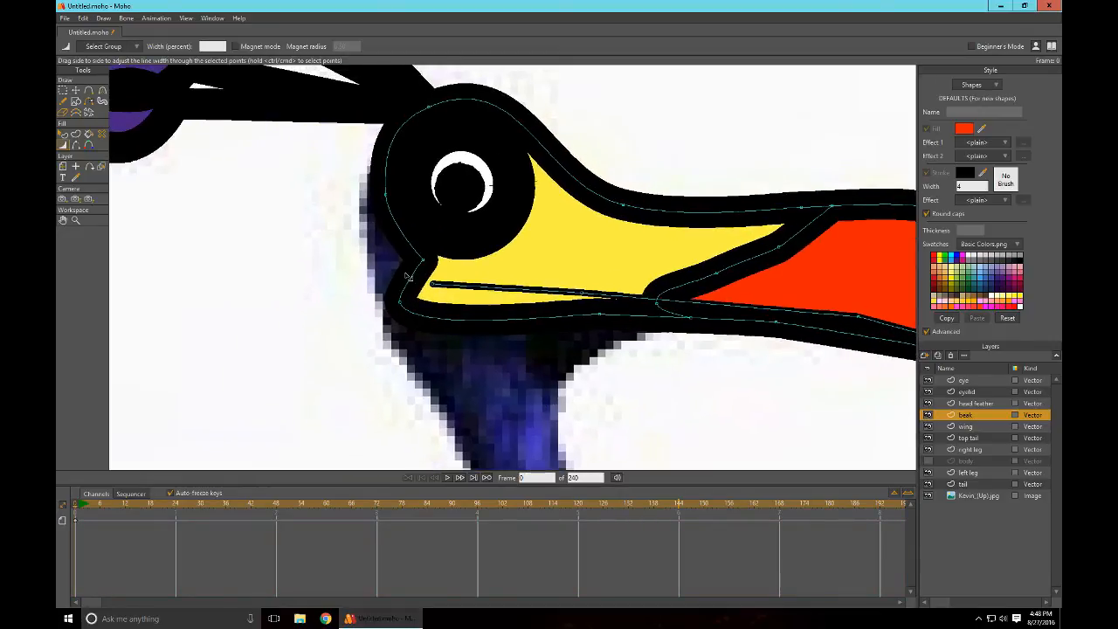
mouse_move(397, 270)
mouse_down()
mouse_move(351, 267)
mouse_move(375, 272)
mouse_up()
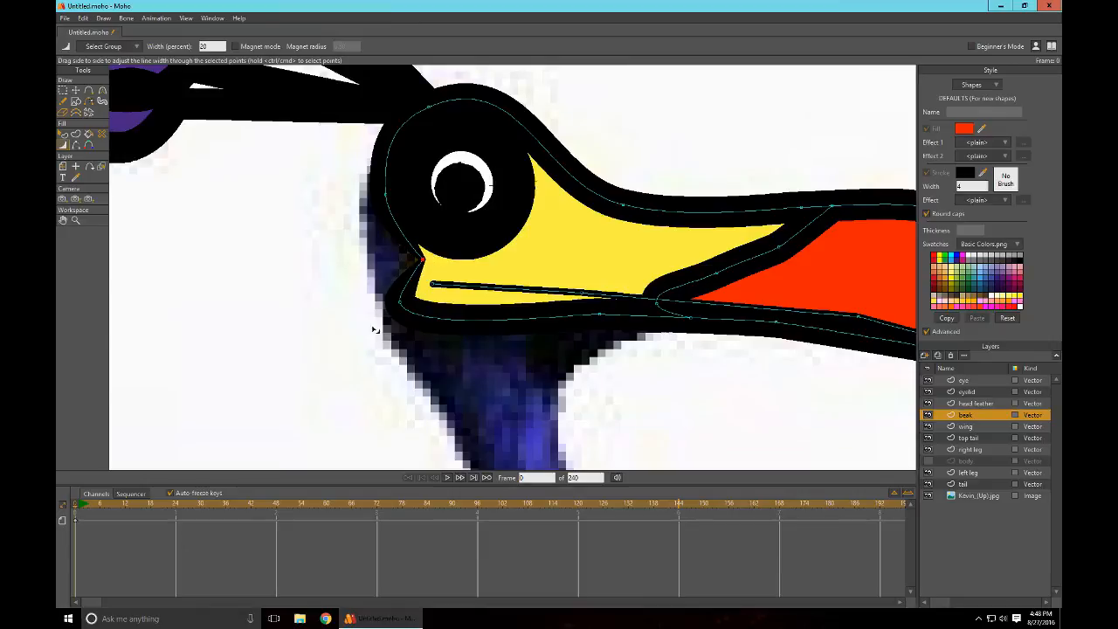
drag(394, 338, 377, 334)
drag(609, 351, 590, 350)
drag(685, 384, 548, 368)
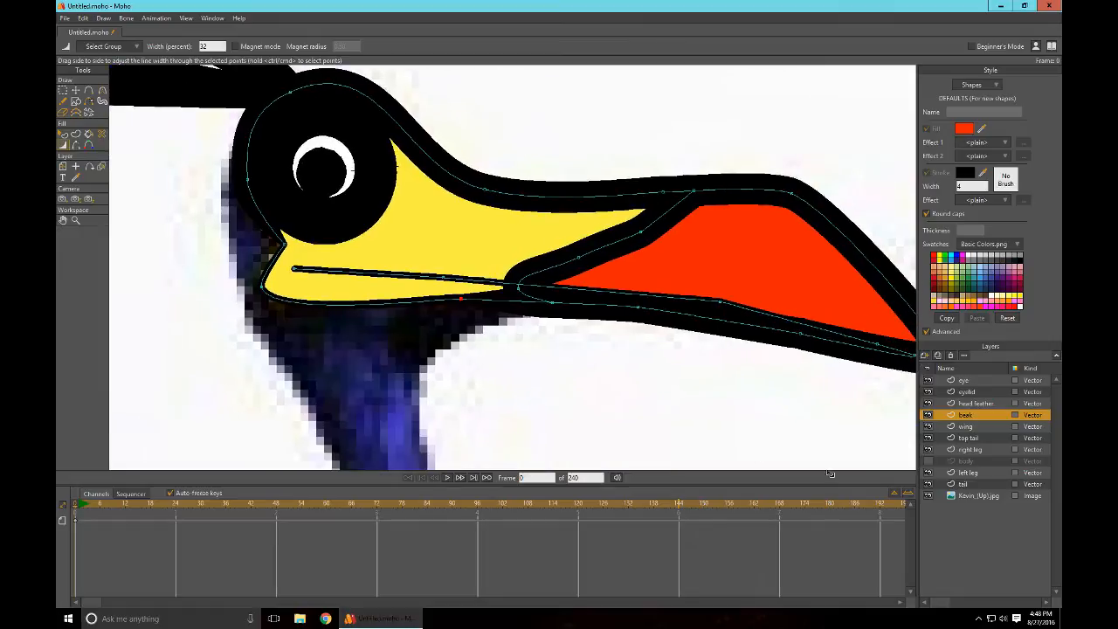
Step: Show the body layer and thin the outline points along the underside of the red beak section, with 26 percent at the foremost one
click(928, 461)
drag(718, 416, 662, 419)
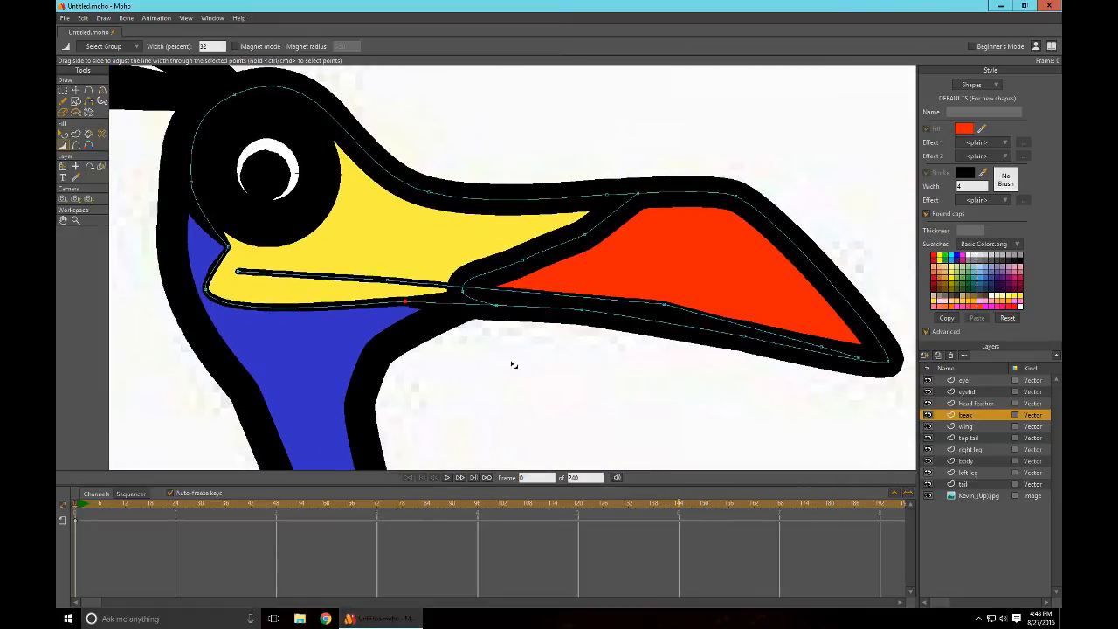
mouse_move(521, 347)
mouse_down()
mouse_move(498, 349)
mouse_move(508, 348)
mouse_up()
drag(597, 347, 580, 348)
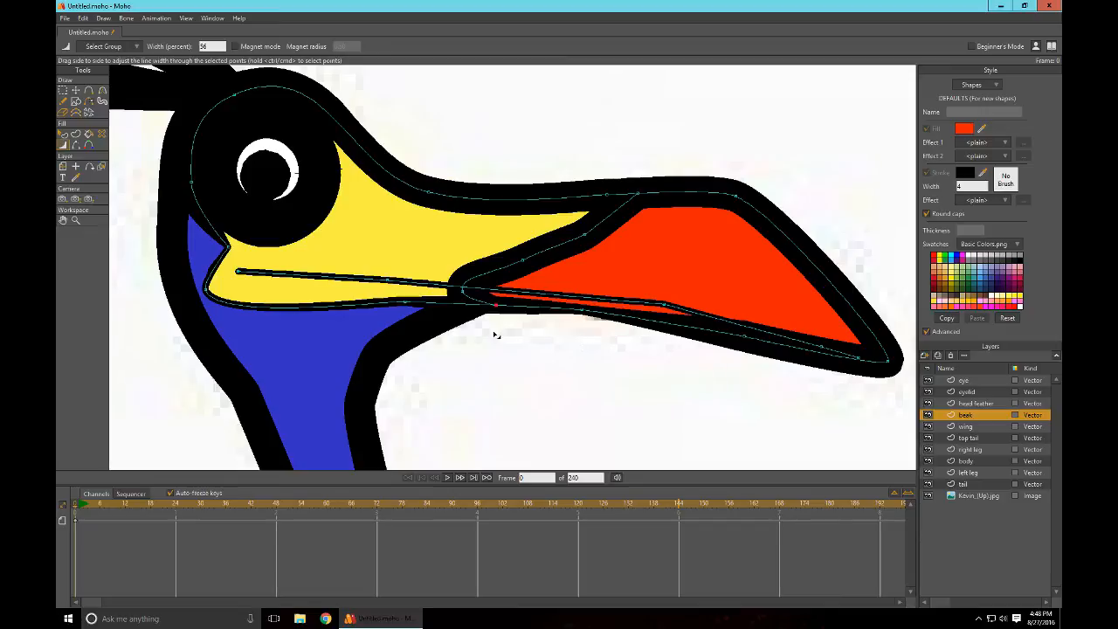
drag(494, 335, 489, 335)
drag(617, 339, 567, 359)
drag(676, 392, 668, 386)
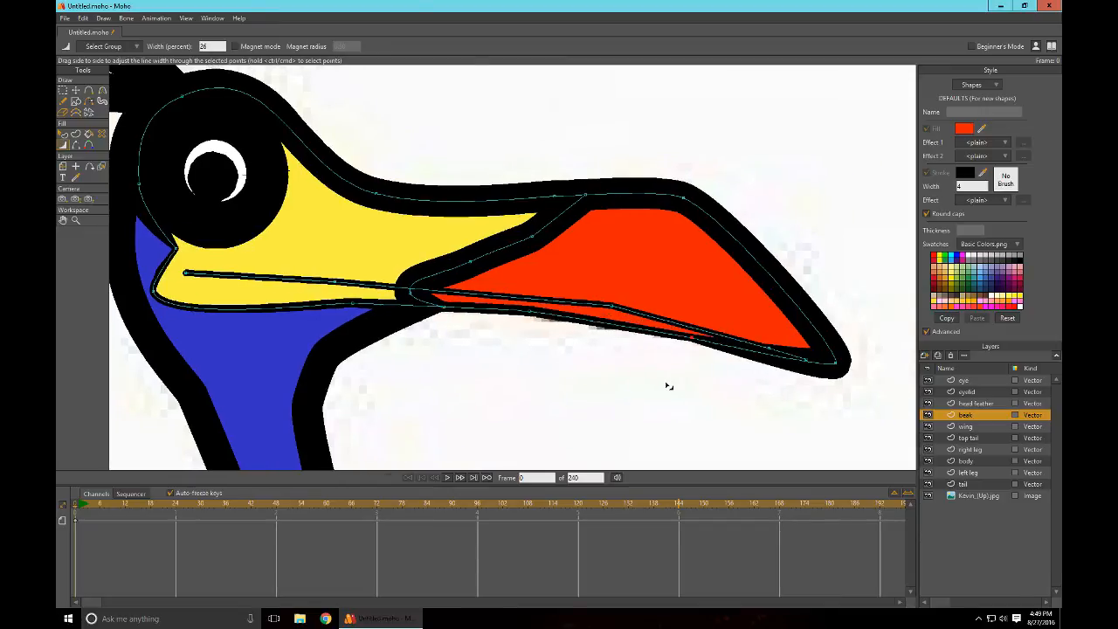
Step: Fine-tune the line width at the red section's underside points and thin the outline at the beak tip to 16 percent
drag(522, 344, 519, 342)
drag(667, 357, 669, 358)
drag(808, 375, 844, 399)
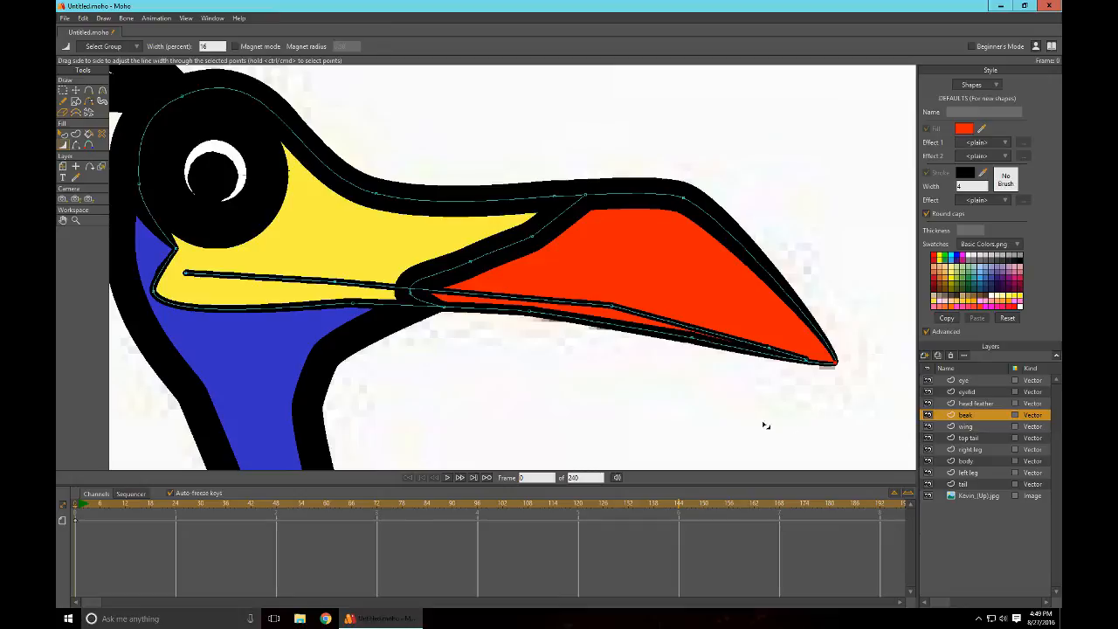
Step: Adjust the outline's line width to 44 percent at the middle underside point, at the point behind it, and to 64 percent at the lower rear corner
drag(509, 354, 512, 354)
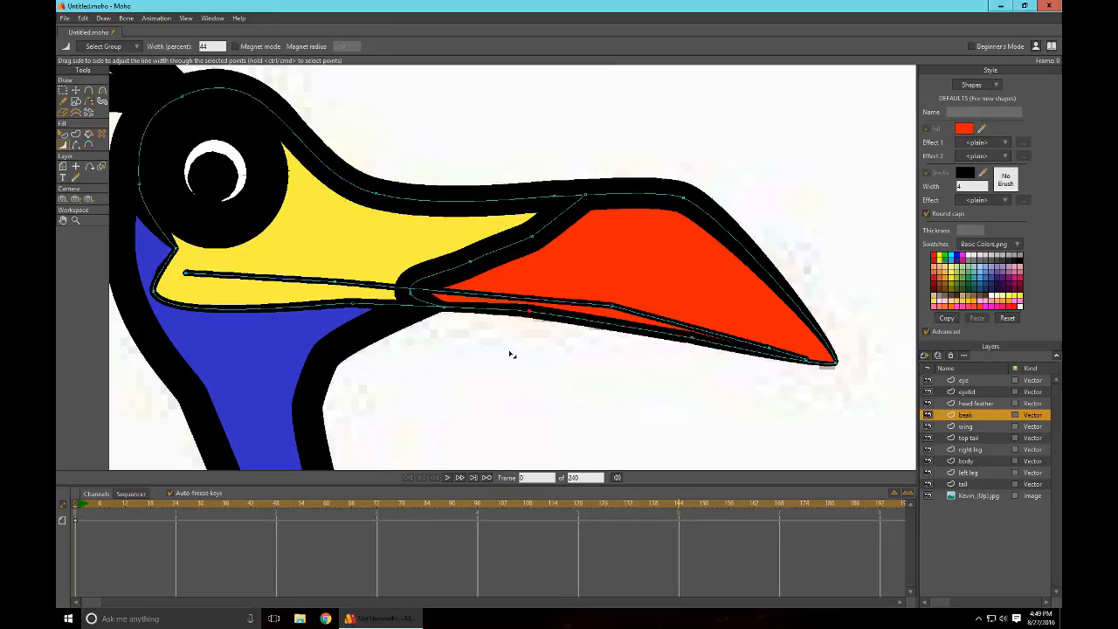
drag(442, 342, 446, 343)
drag(158, 315, 169, 311)
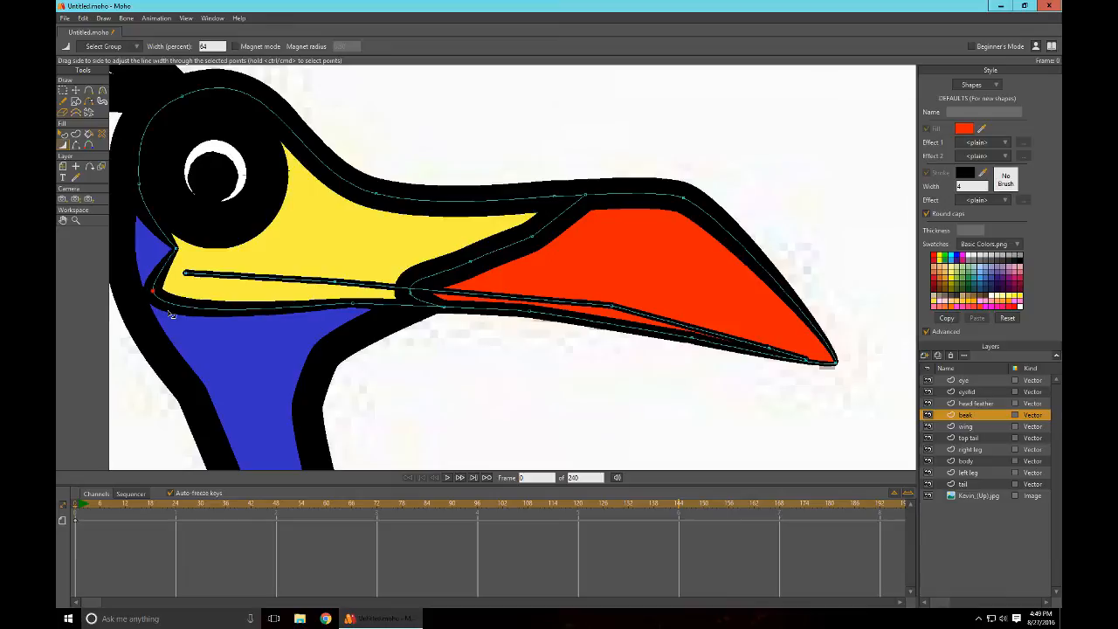
Step: Set the line width to 32 percent at the beak's rear underside point and thin the outline along the beak's upper edge
click(345, 322)
drag(345, 322, 345, 321)
drag(484, 353, 629, 394)
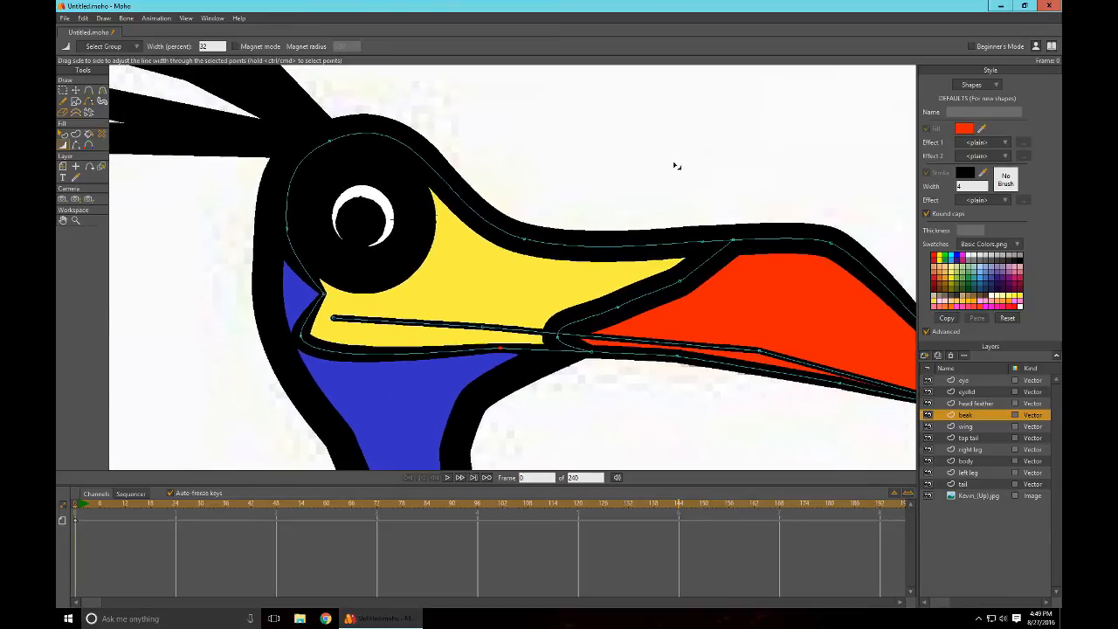
drag(630, 157, 399, 153)
drag(682, 210, 613, 189)
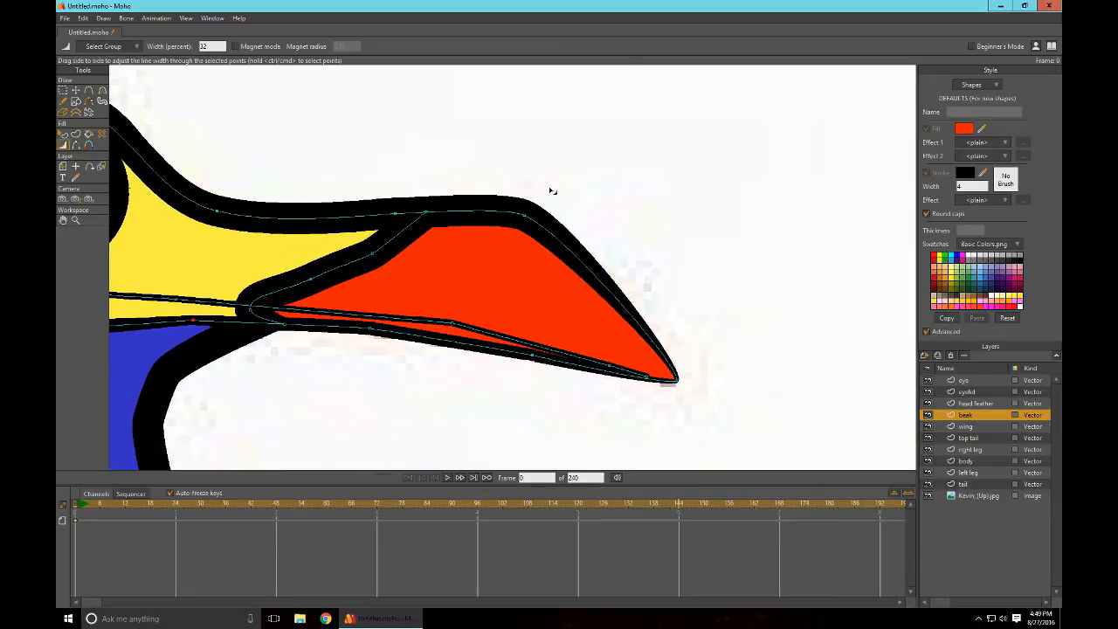
mouse_move(429, 180)
mouse_down()
mouse_move(393, 182)
mouse_move(524, 178)
mouse_up()
Step: Thin the beak outline to 44 percent at the crown point, then adjust it behind the eye and at the lower rear corner
mouse_move(390, 179)
mouse_down()
mouse_move(371, 181)
mouse_move(577, 220)
mouse_up()
mouse_move(350, 145)
mouse_down()
mouse_move(317, 156)
mouse_move(332, 154)
mouse_up()
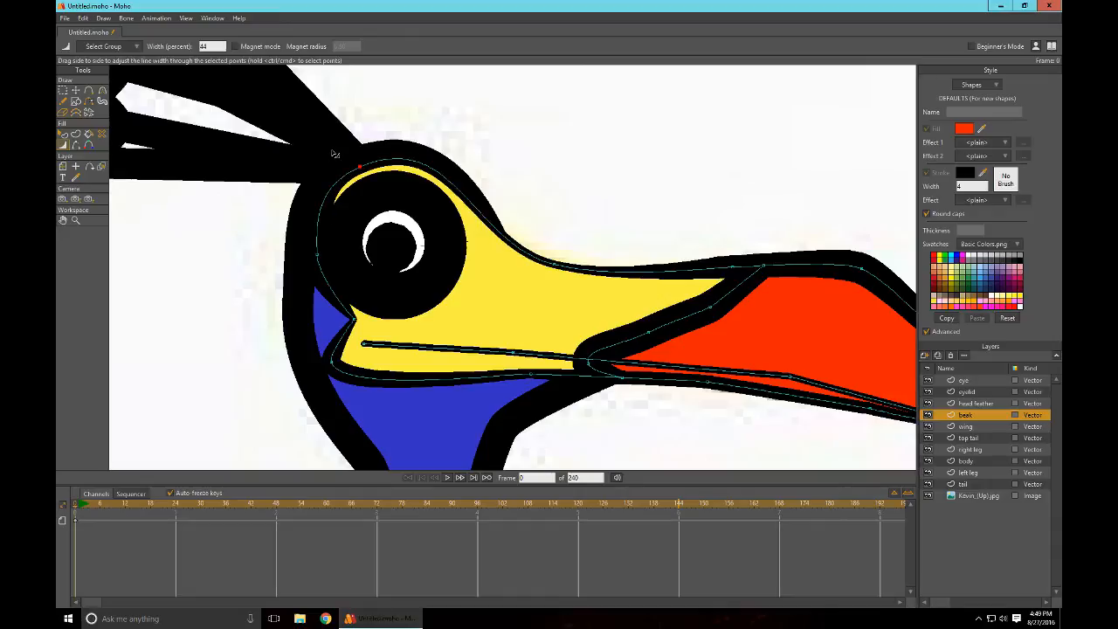
drag(295, 254, 276, 256)
click(332, 356)
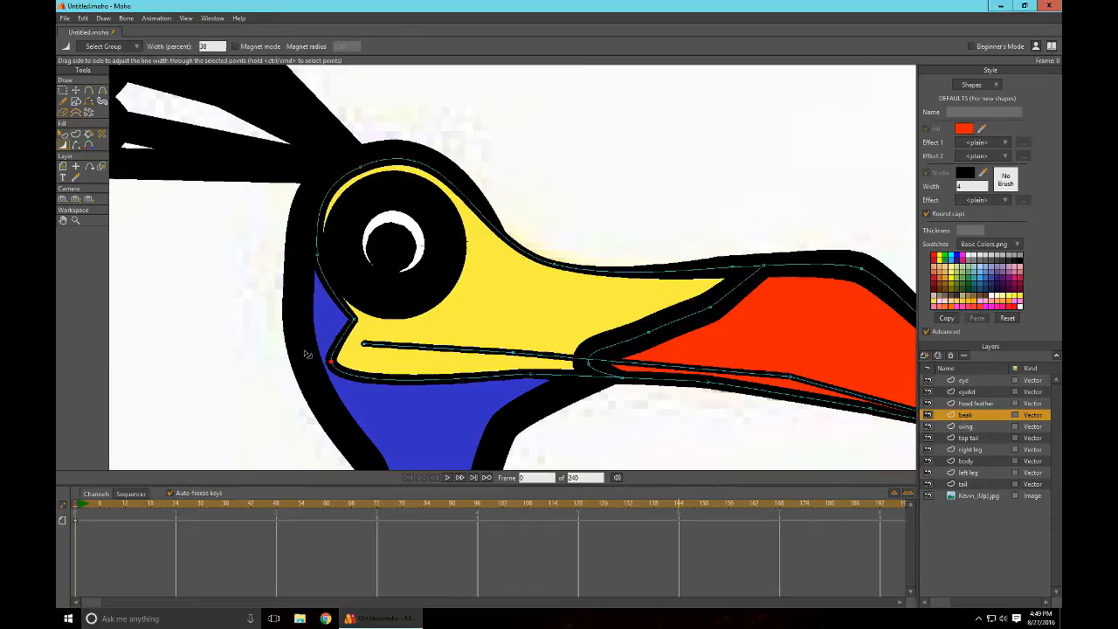
Step: Hide the outline edges dividing the yellow and red beak sections, from the upper edge down to the mouth line
scroll(424, 305, right, 3)
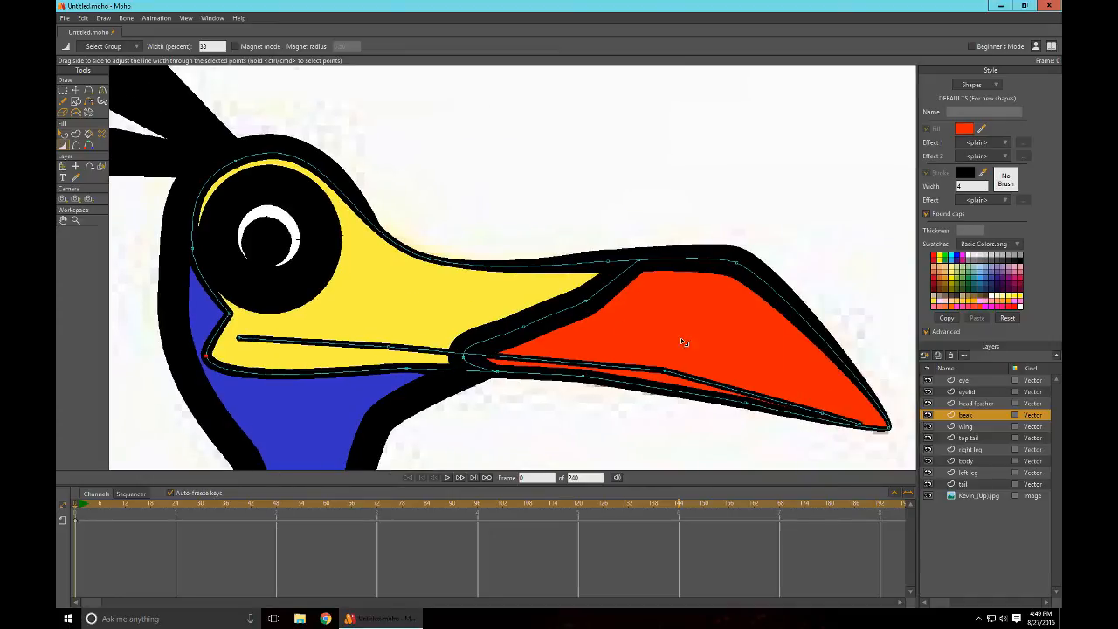
scroll(740, 339, down, 2)
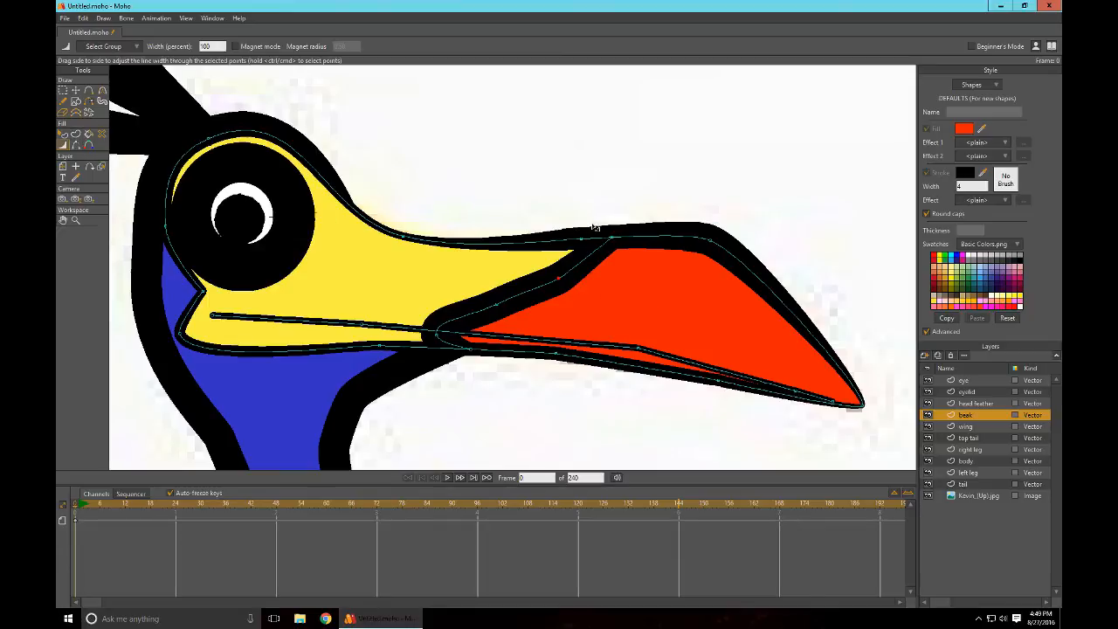
key(h)
click(578, 267)
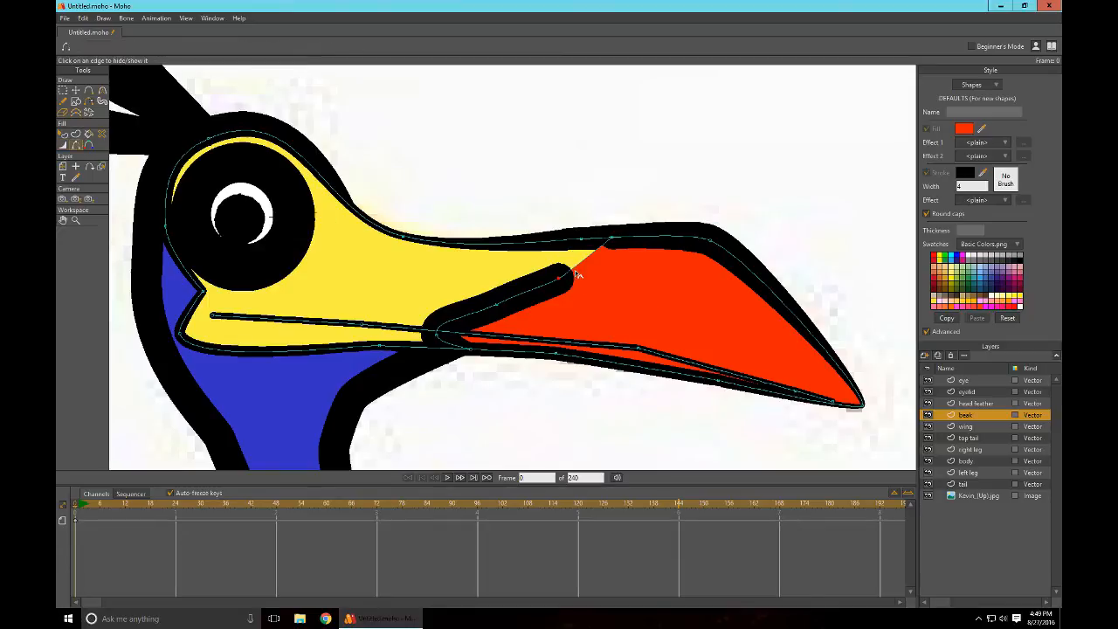
click(531, 293)
click(480, 316)
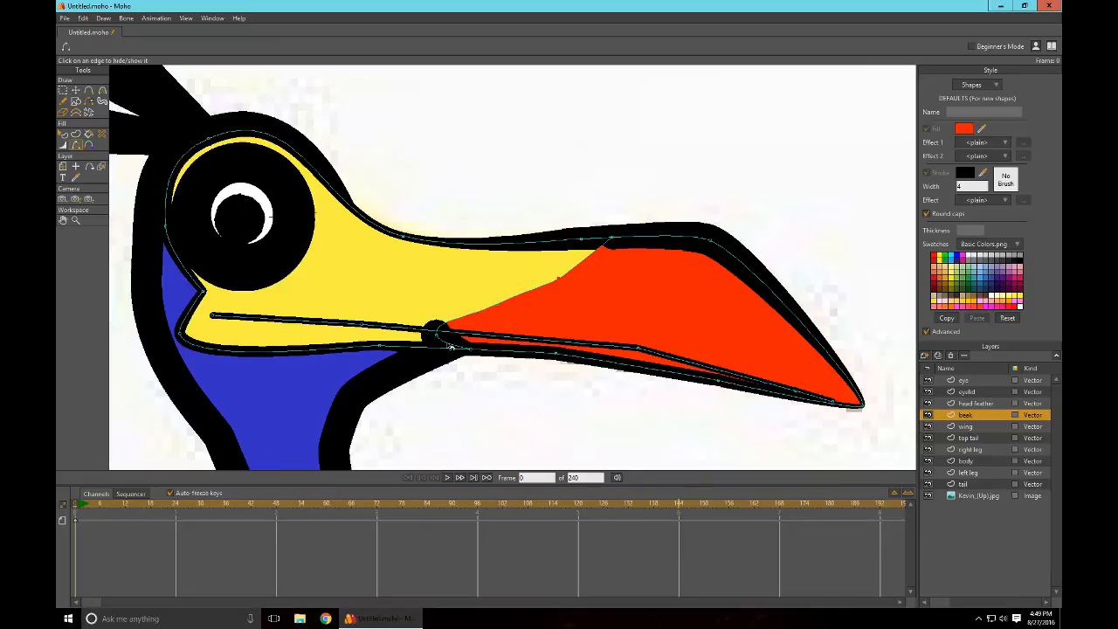
Step: Undo hiding the short edge below the mouth line and set the line width to 0 percent at the red section's rear point
click(449, 343)
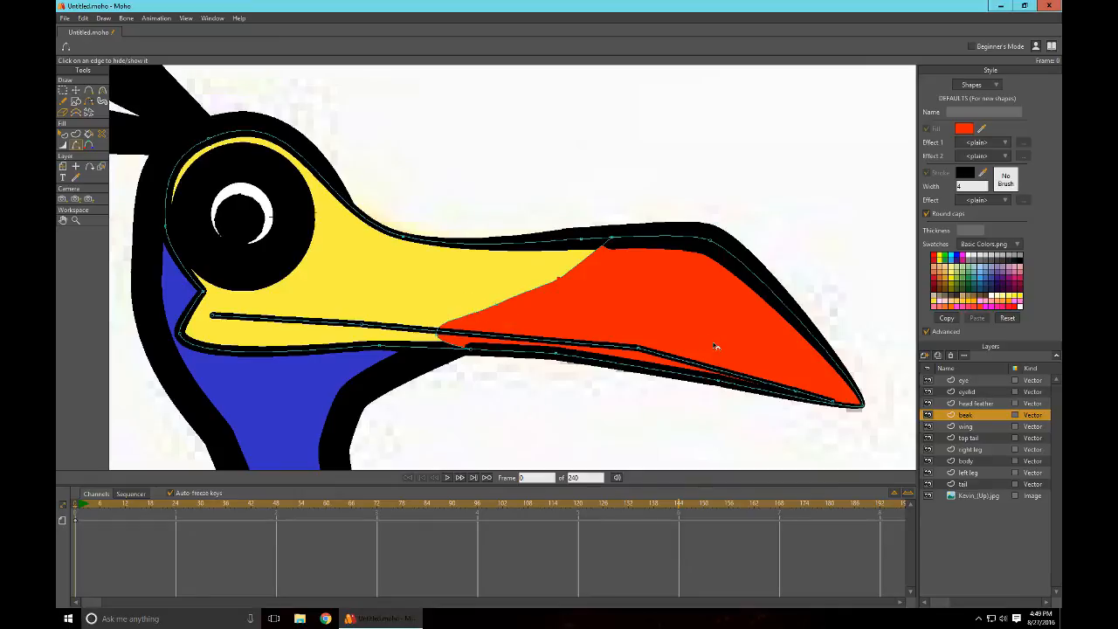
key(ctrl+z)
click(77, 102)
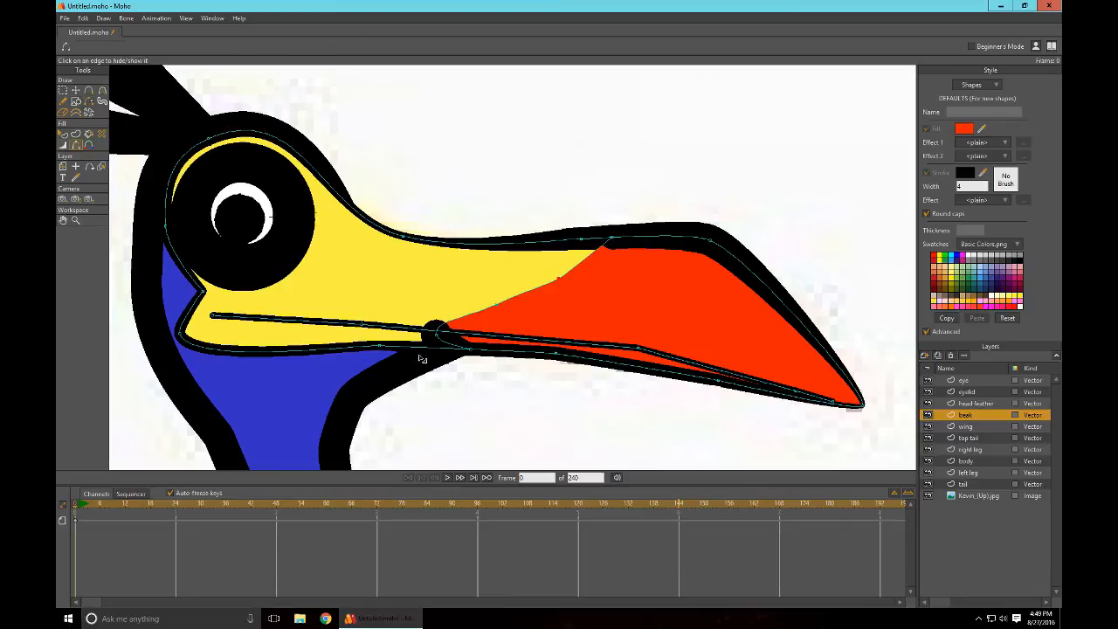
drag(438, 342, 419, 348)
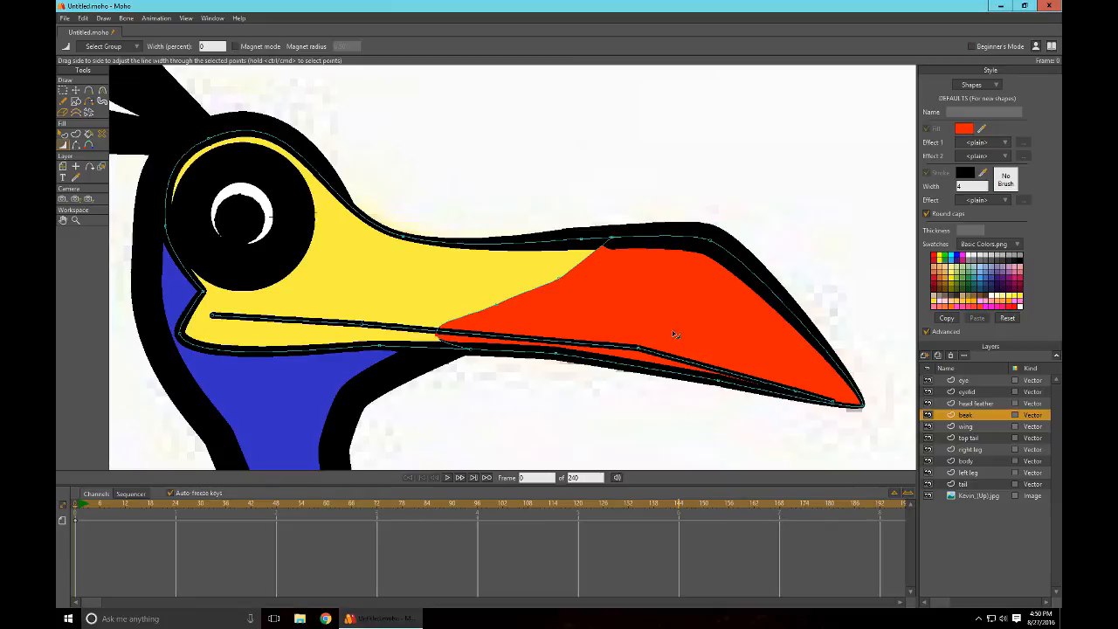
Step: Compare the beak with the reference, thin the mouth line to 10 percent midway, 14 at the bend and 16 near the tip, and preview the render
click(930, 416)
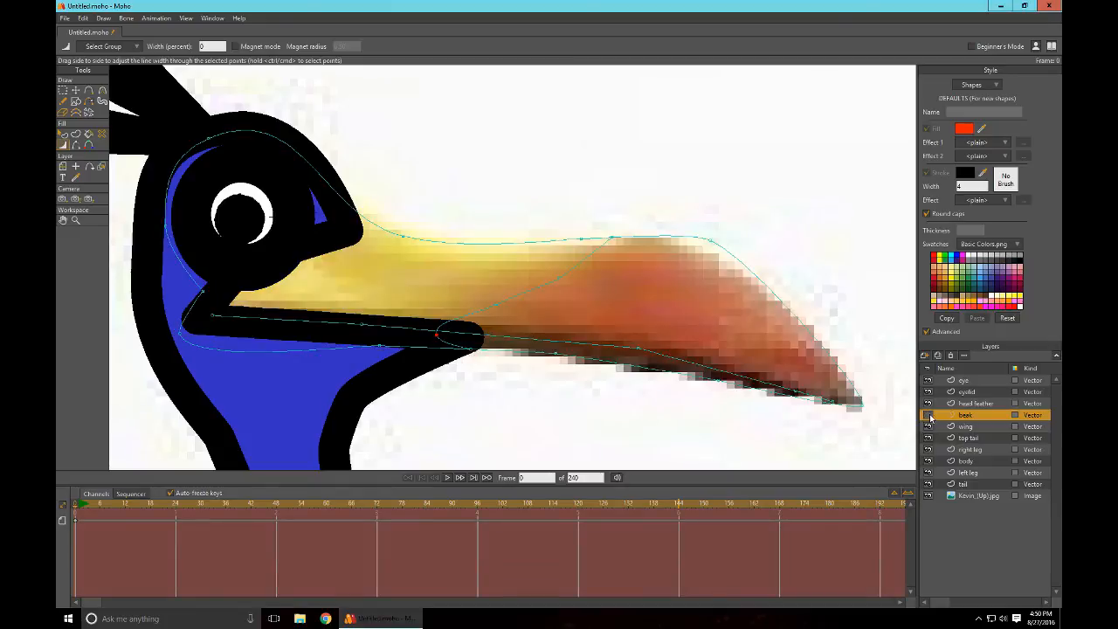
click(929, 417)
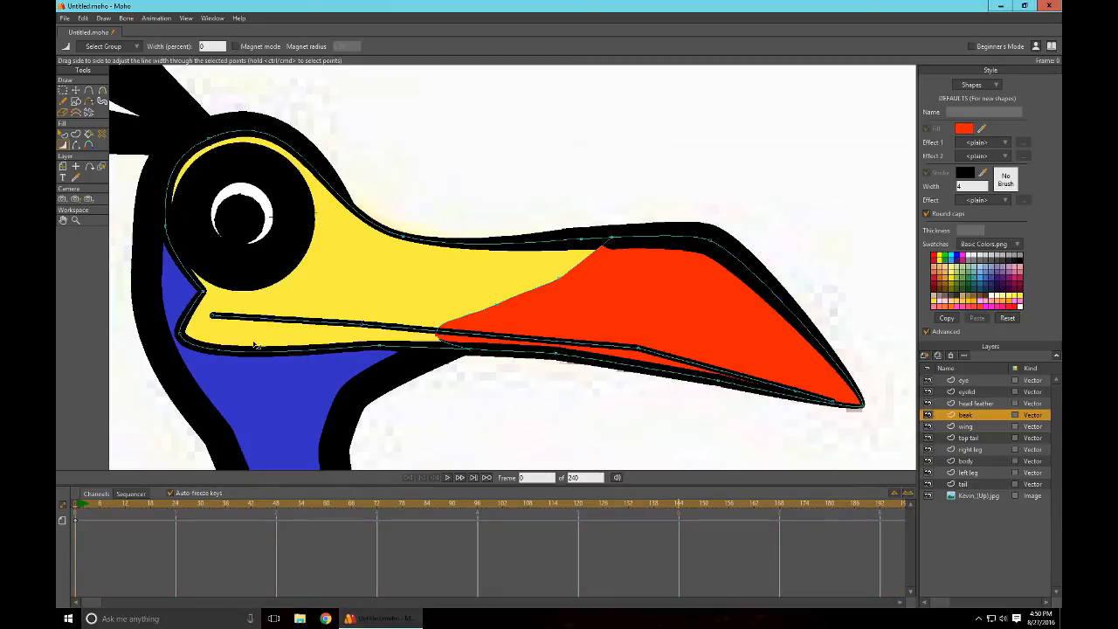
click(371, 312)
drag(371, 312, 370, 312)
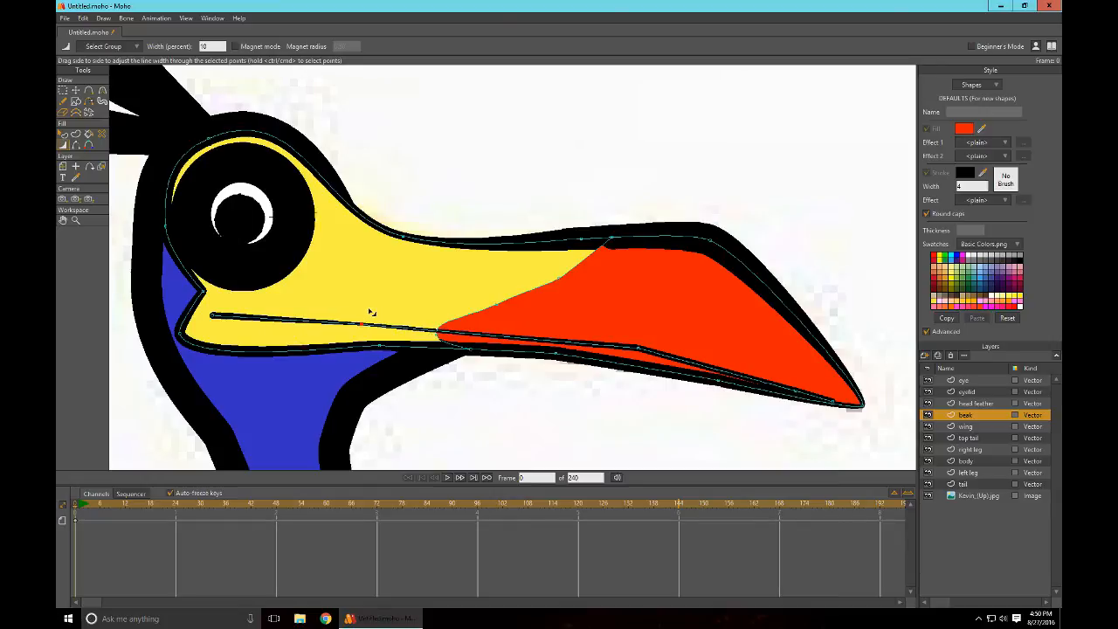
drag(646, 327, 650, 325)
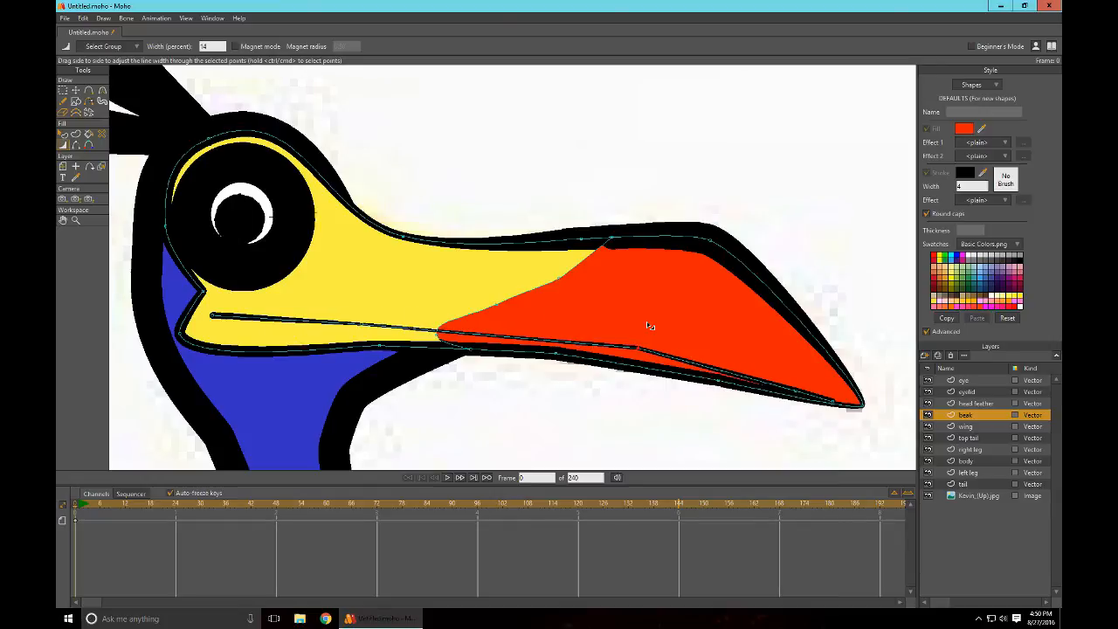
drag(835, 382, 808, 374)
drag(711, 419, 721, 407)
drag(792, 372, 788, 371)
key(ctrl+r)
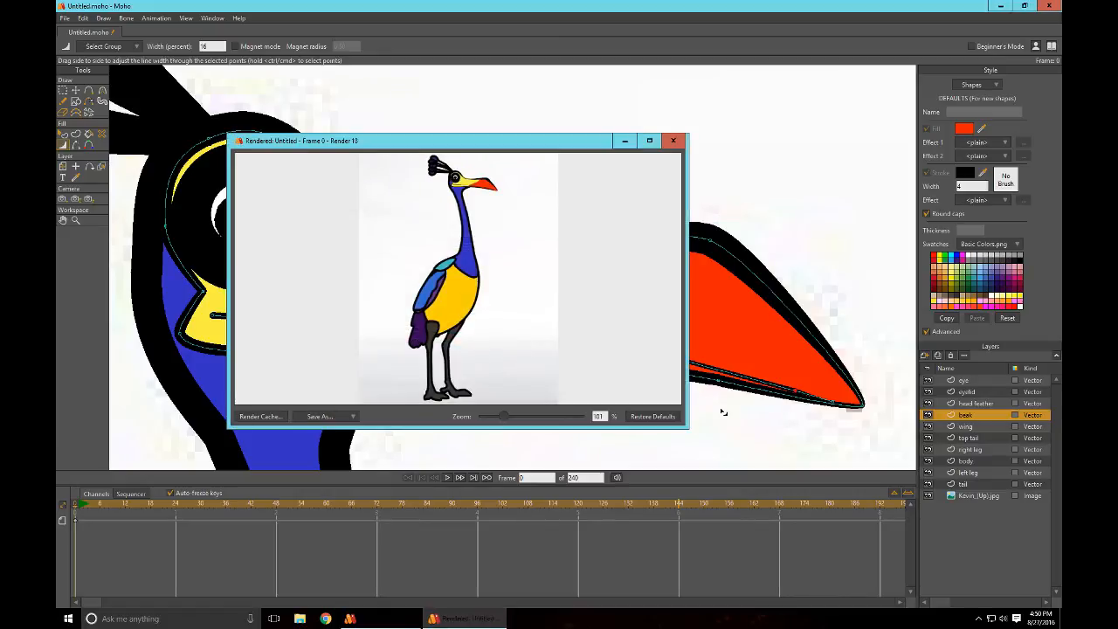
key(Escape)
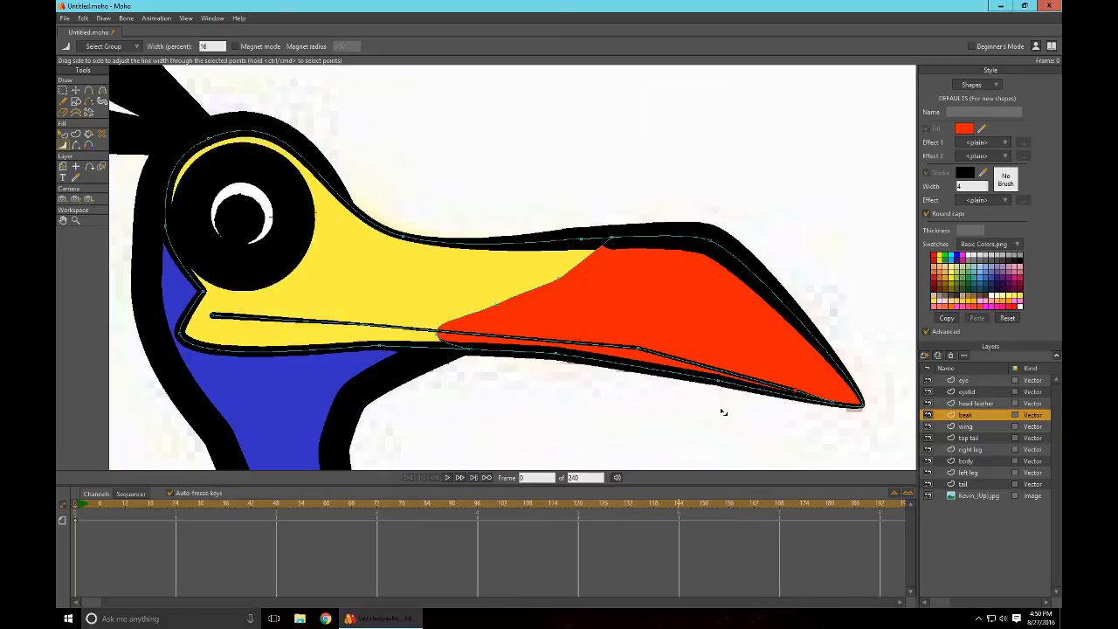
Step: Select the head feather layer and set the line width of all its points to 34 percent
drag(457, 180, 599, 194)
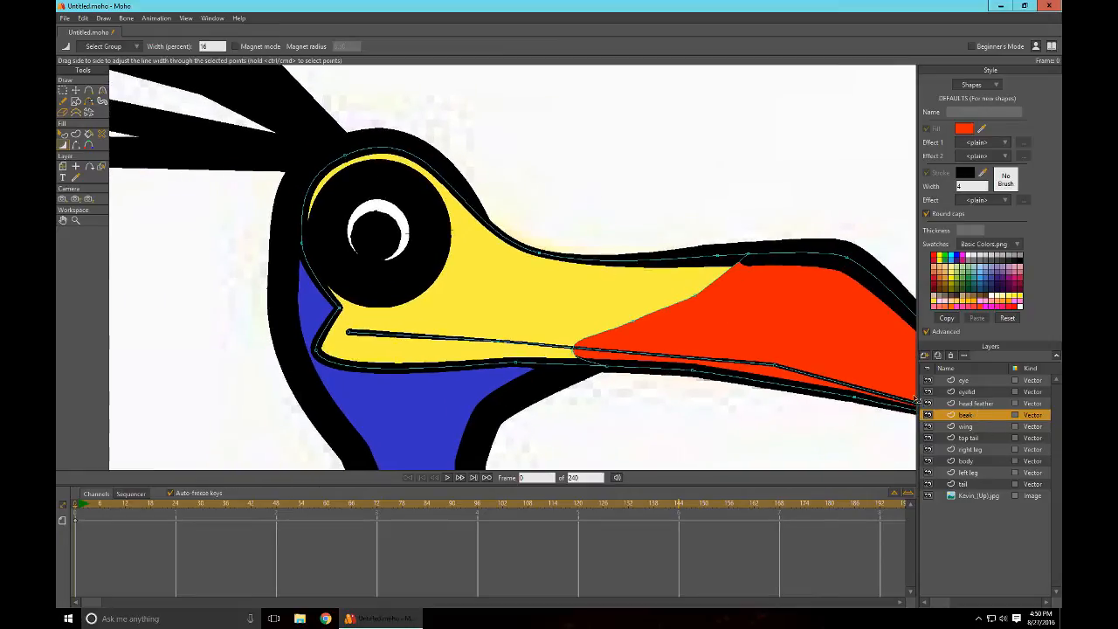
drag(670, 184, 791, 271)
drag(660, 160, 743, 207)
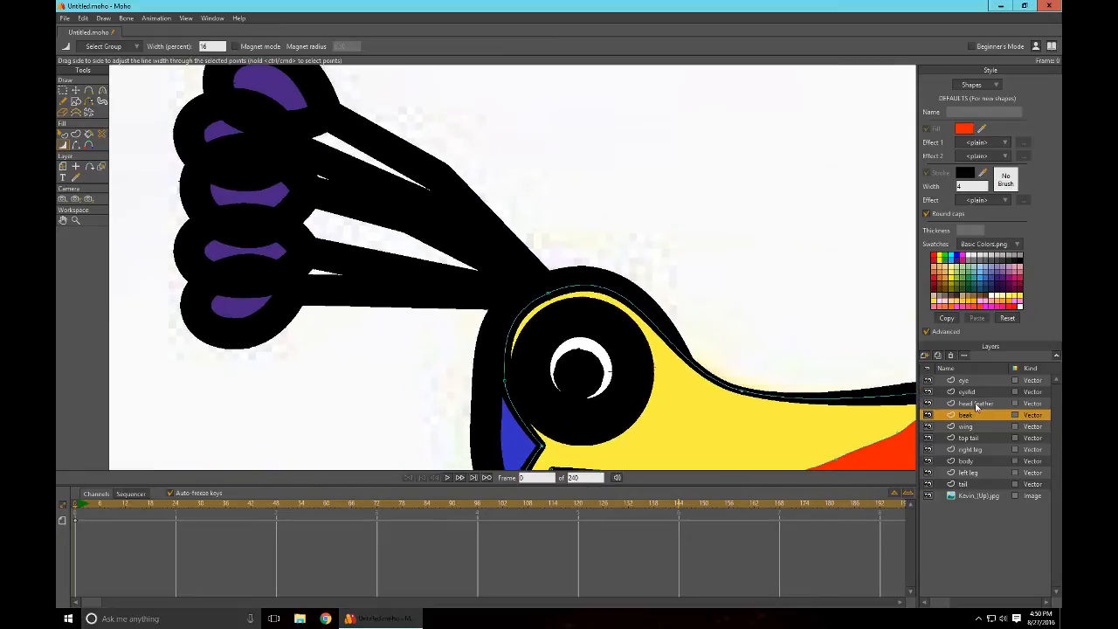
click(975, 405)
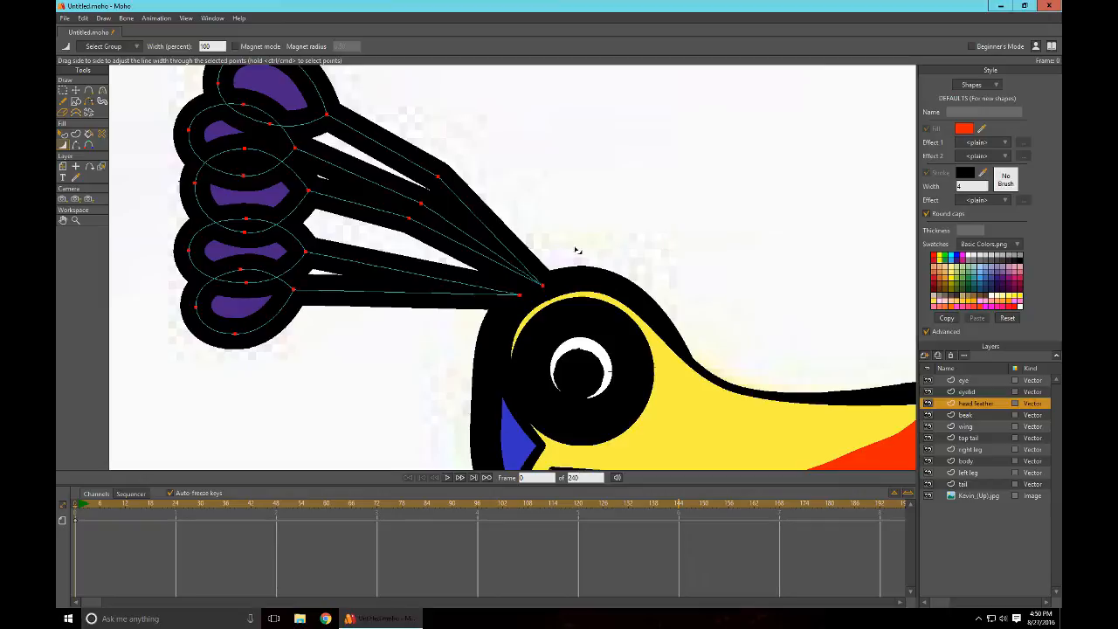
mouse_move(661, 135)
mouse_down()
mouse_move(796, 242)
mouse_move(766, 239)
mouse_up()
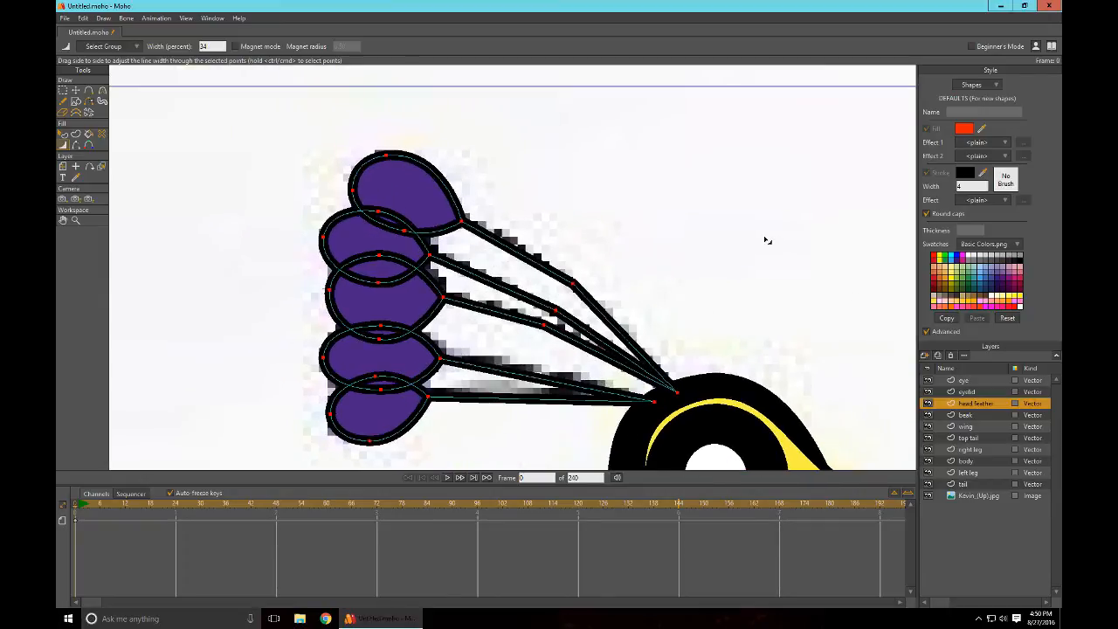
drag(792, 298, 721, 232)
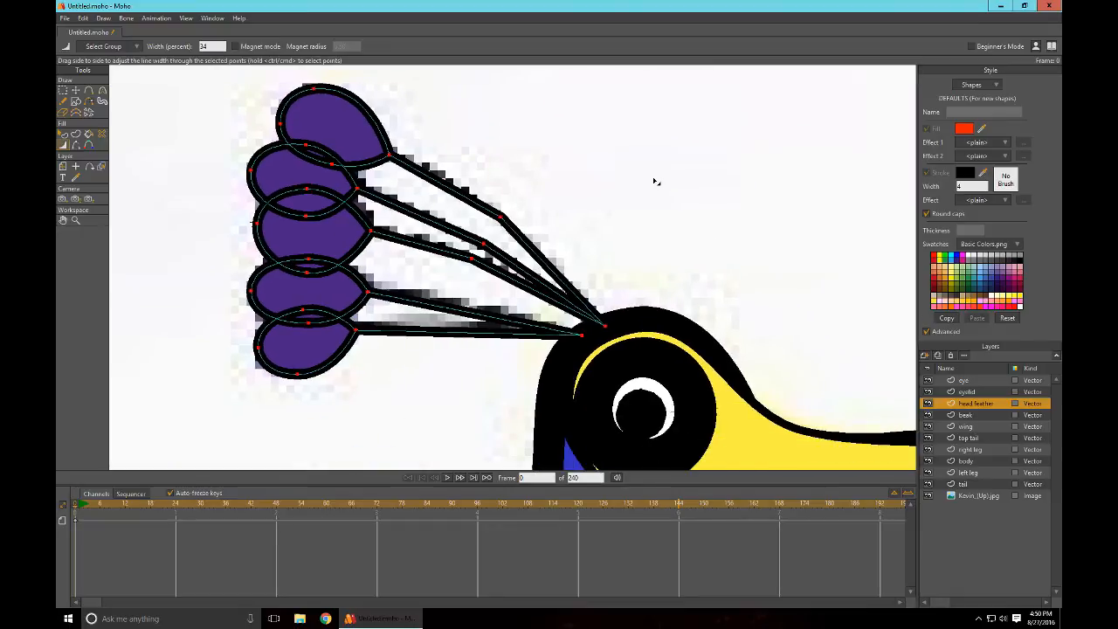
Step: Smooth the curvature at the bends of the upper three head feather stems and preview the render
key(t)
click(655, 181)
key(c)
drag(547, 188, 731, 214)
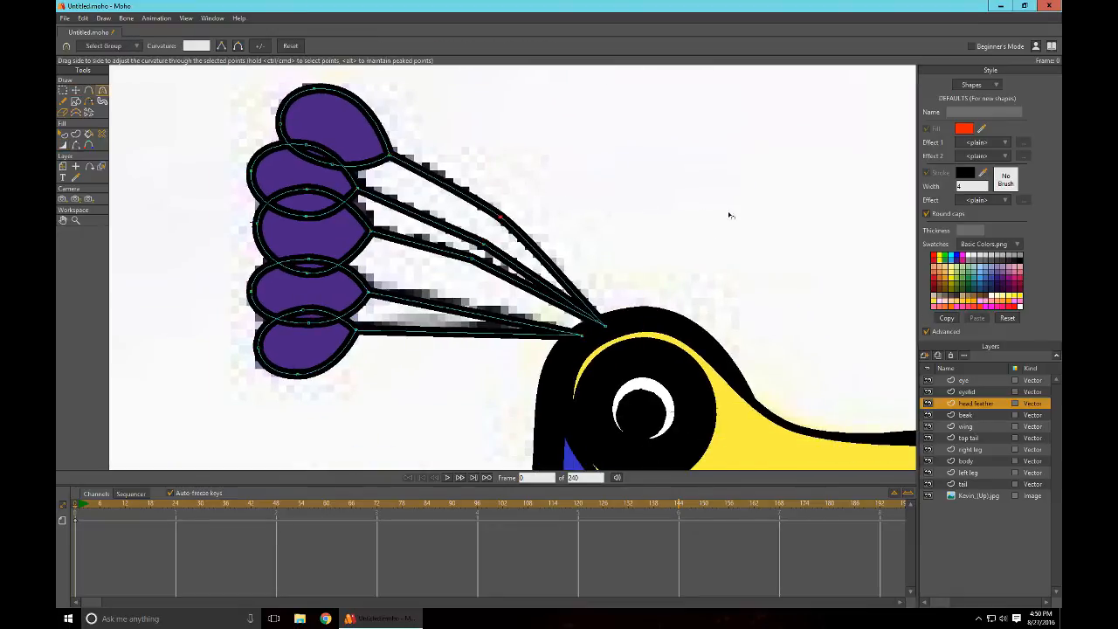
click(498, 253)
drag(572, 241, 563, 264)
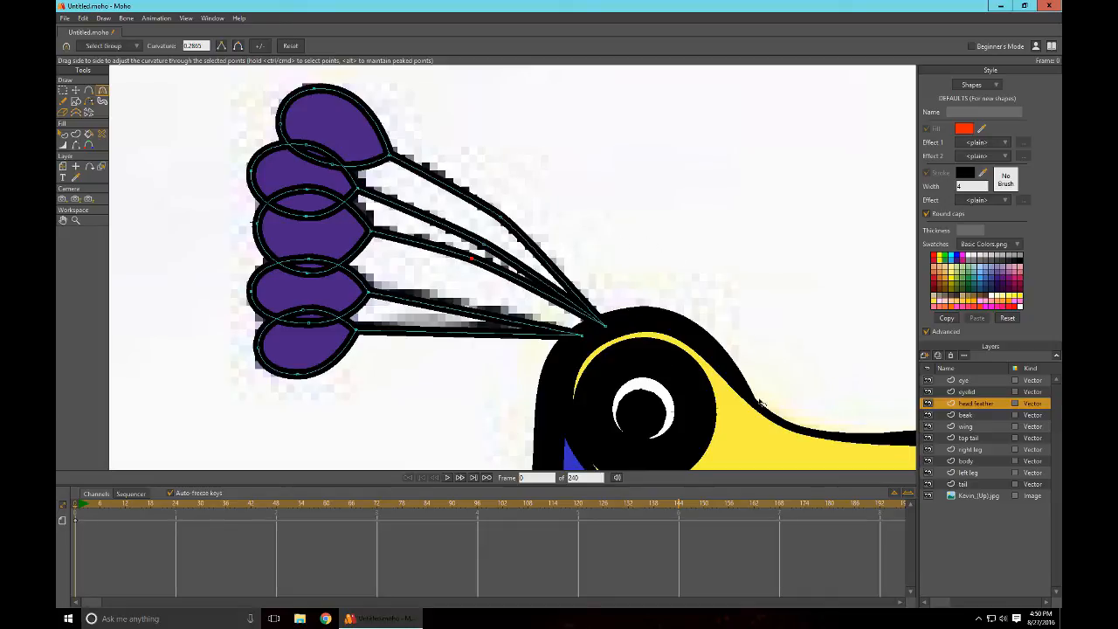
key(ctrl+r)
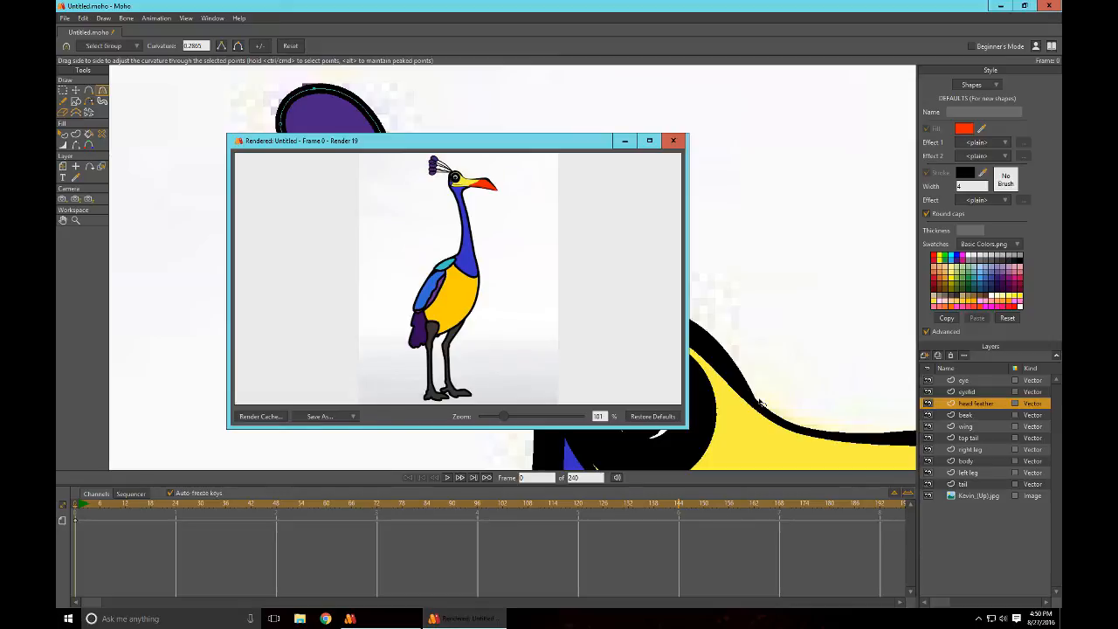
key(Escape)
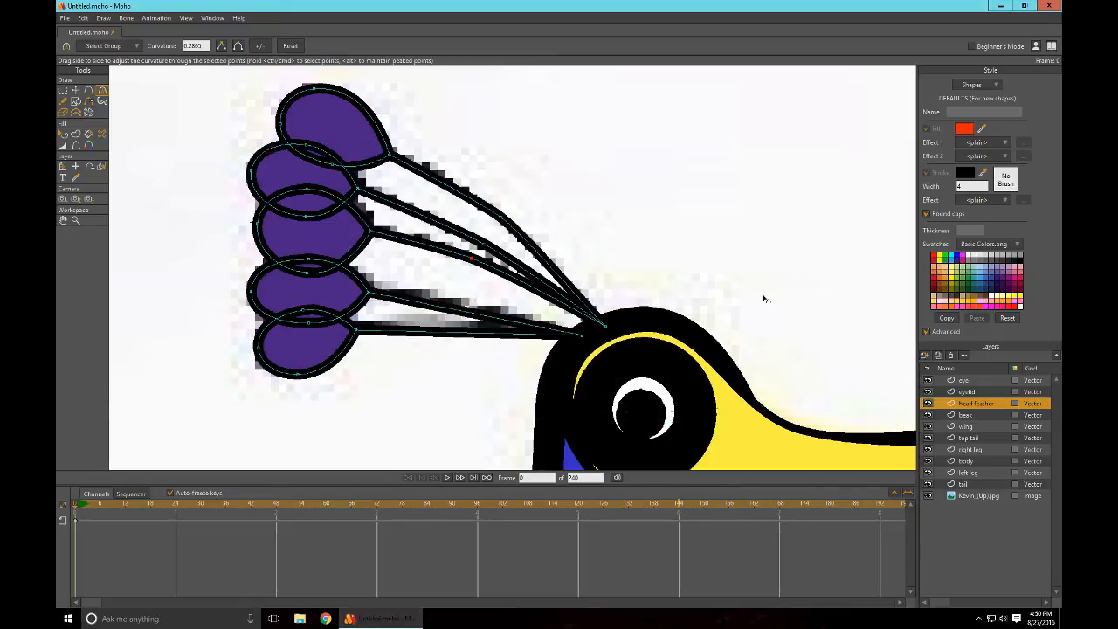
Step: Select all points on the eyelid layer and set their line width to 0 percent
drag(764, 298, 559, 178)
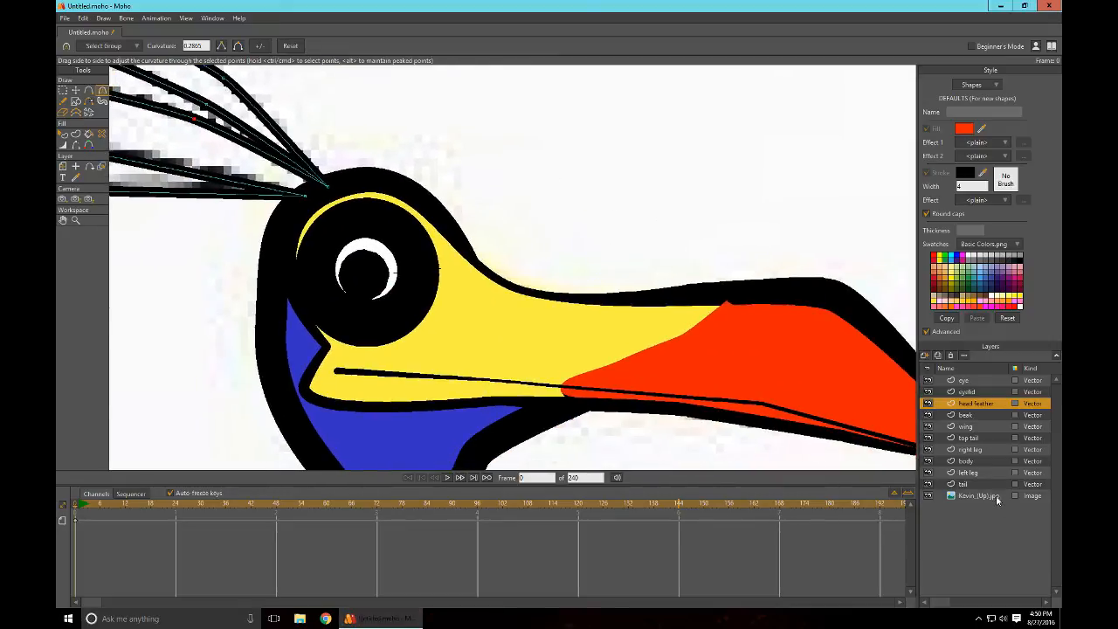
click(987, 381)
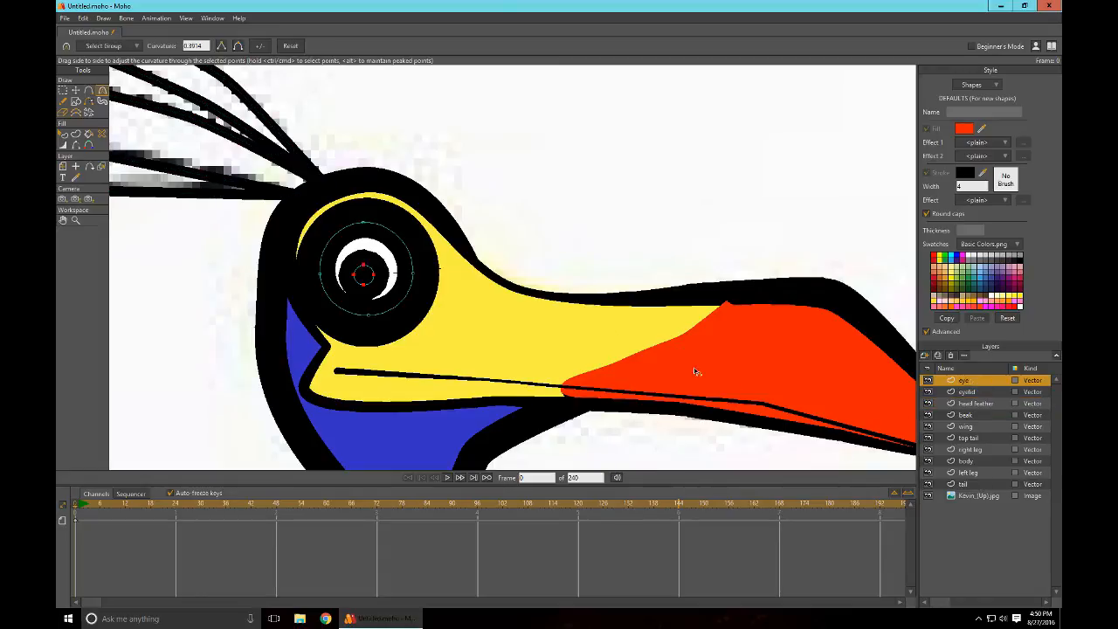
click(973, 392)
key(w)
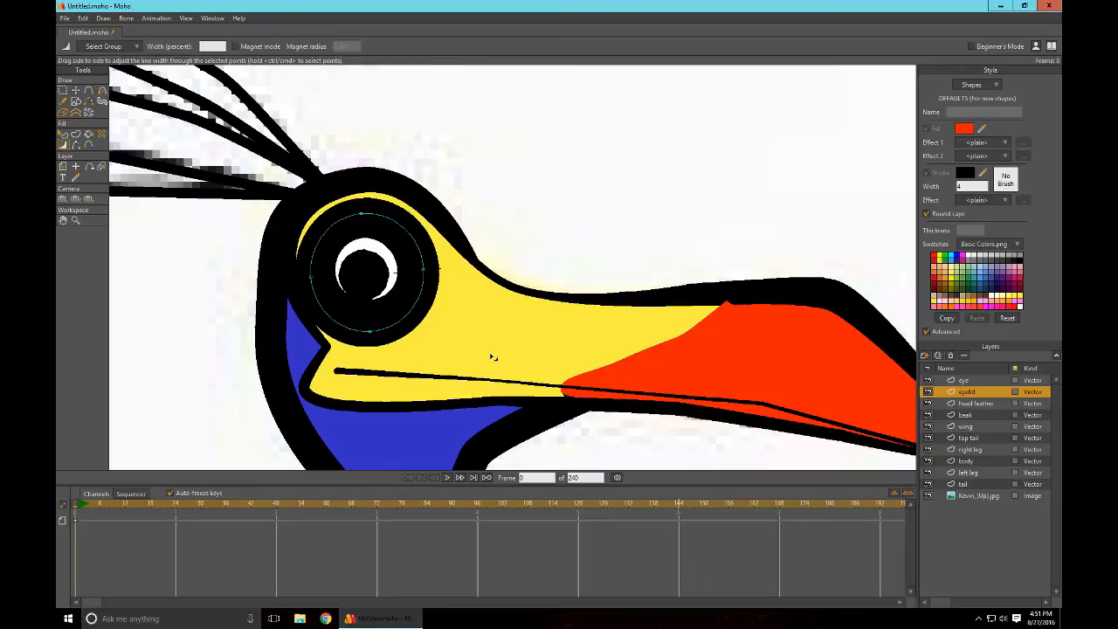
key(ctrl+a)
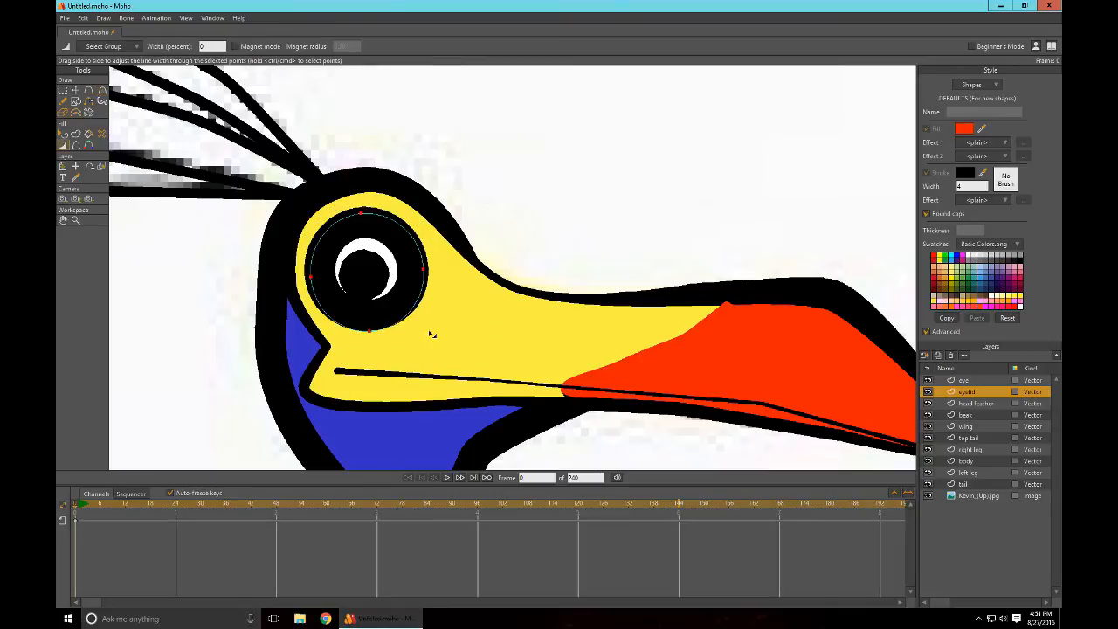
Step: Set the line width of the eye's four outer circle points to 20 percent and the eyelid outline to 12 percent
click(967, 380)
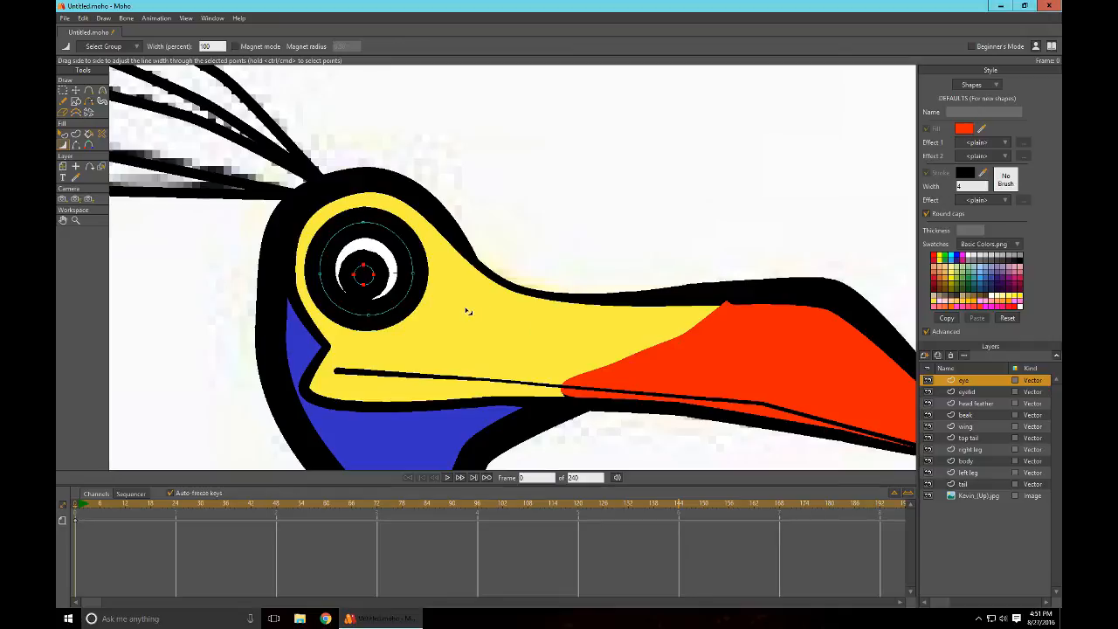
click(62, 92)
mouse_move(289, 255)
mouse_down()
mouse_move(295, 307)
mouse_move(348, 359)
mouse_move(380, 356)
mouse_move(437, 300)
mouse_move(424, 249)
mouse_move(381, 211)
mouse_move(338, 215)
mouse_move(389, 260)
mouse_move(391, 280)
mouse_move(358, 297)
mouse_move(328, 279)
mouse_up()
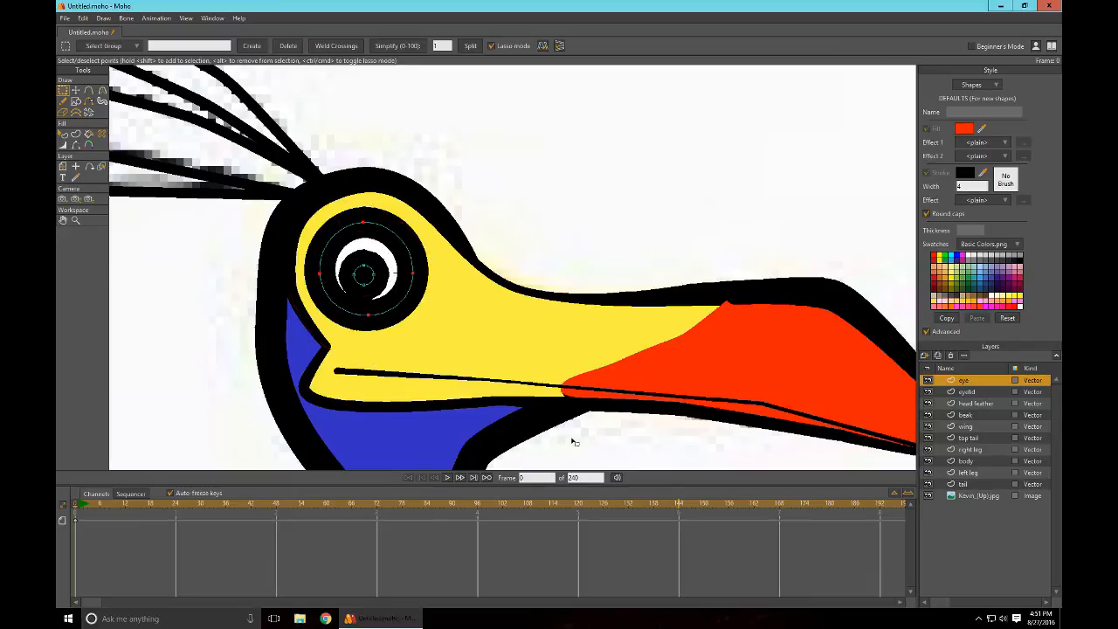
key(w)
drag(574, 350, 585, 345)
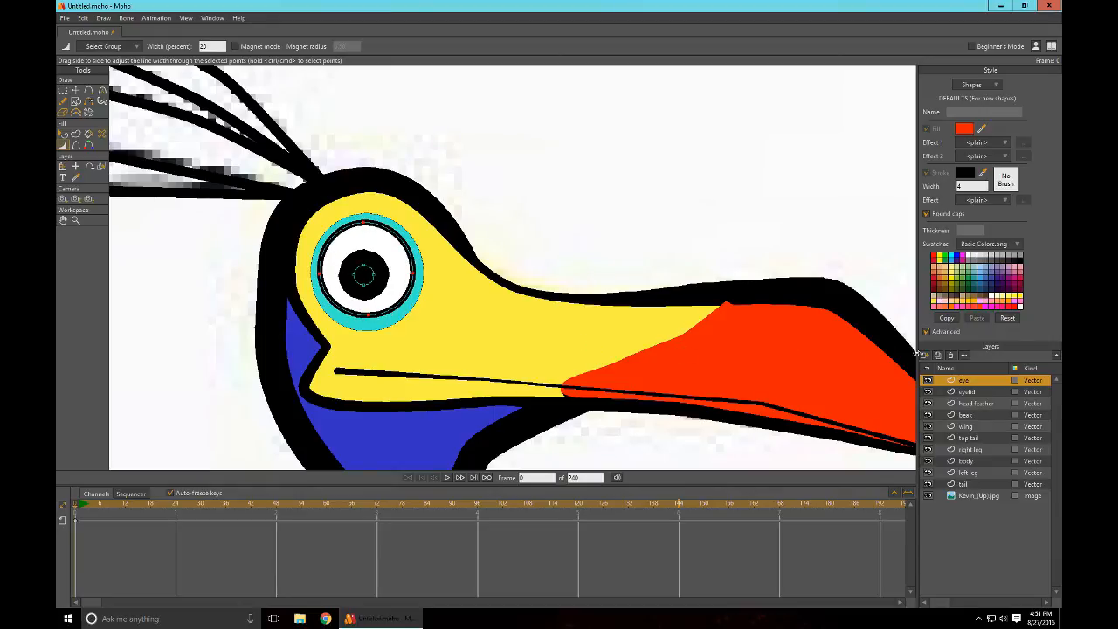
click(968, 391)
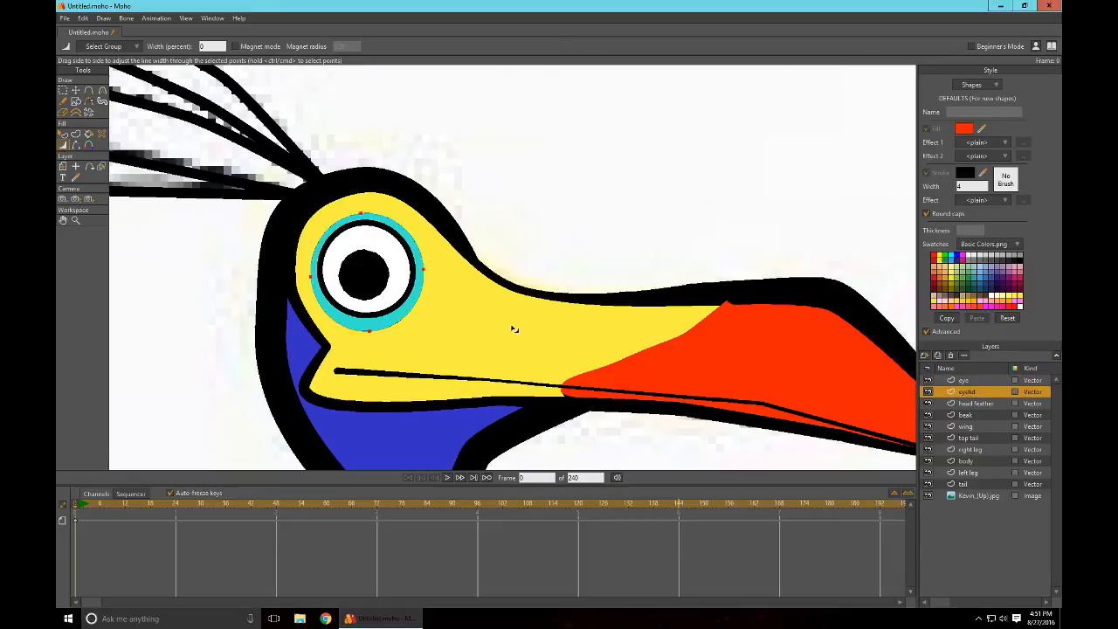
drag(514, 328, 513, 328)
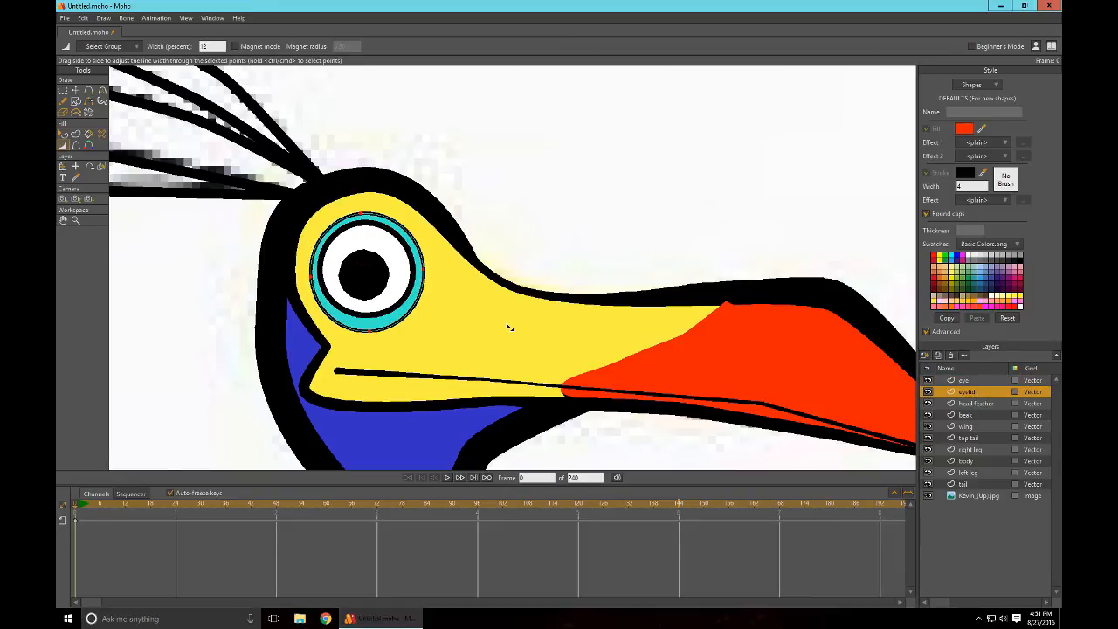
Step: Set the line width of the eye layer's outer circle points to 10 percent and preview the head in a render
click(968, 382)
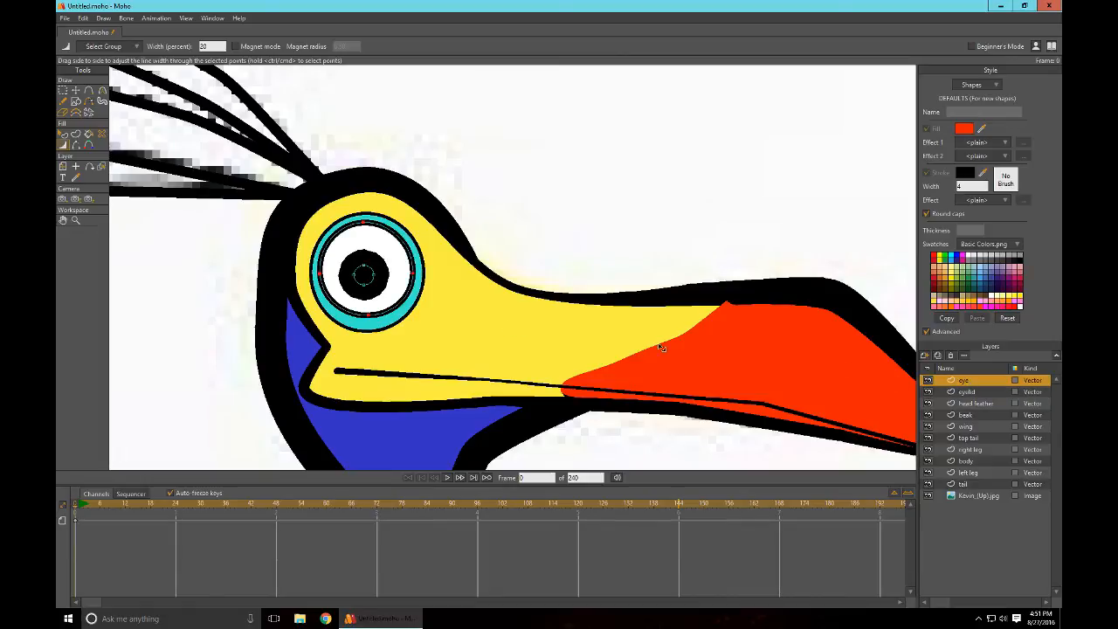
drag(603, 342, 609, 344)
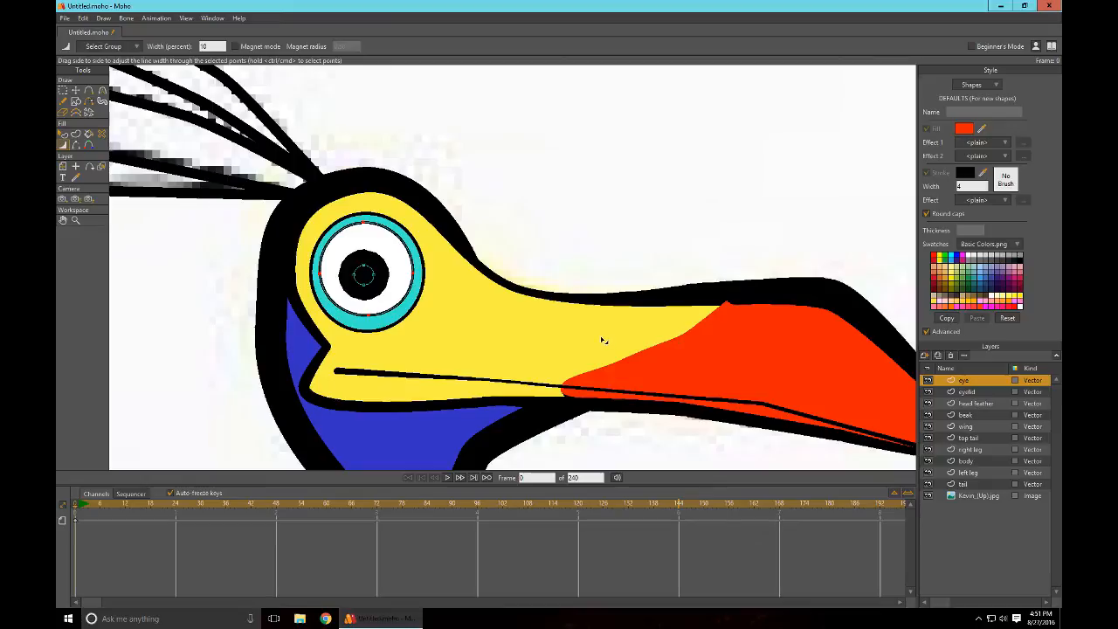
key(ctrl+r)
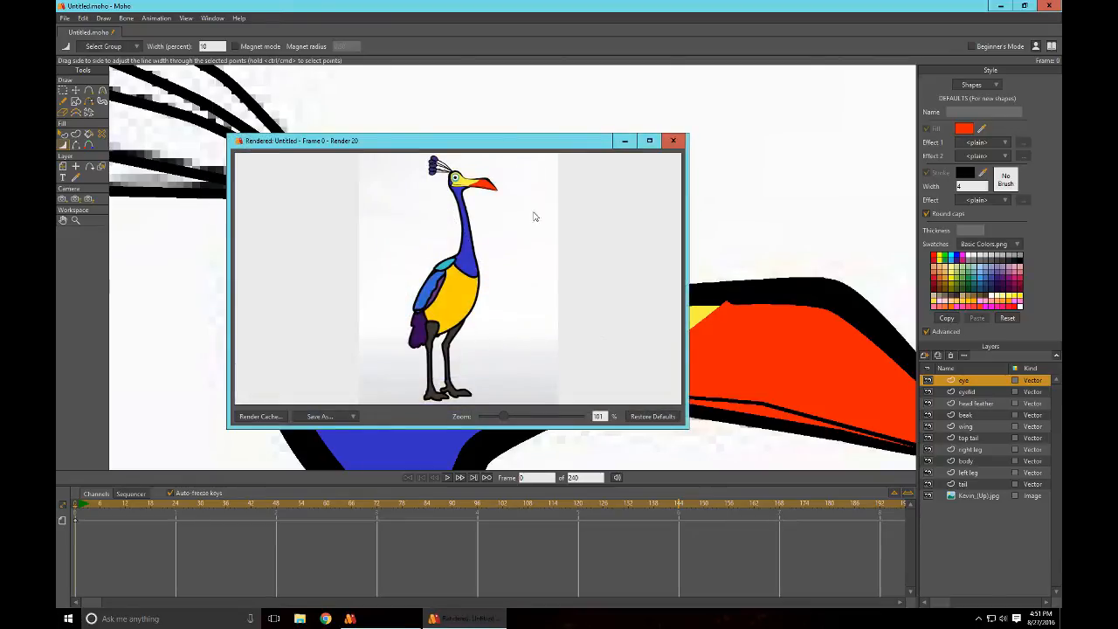
scroll(481, 199, up, 4)
drag(584, 185, 591, 399)
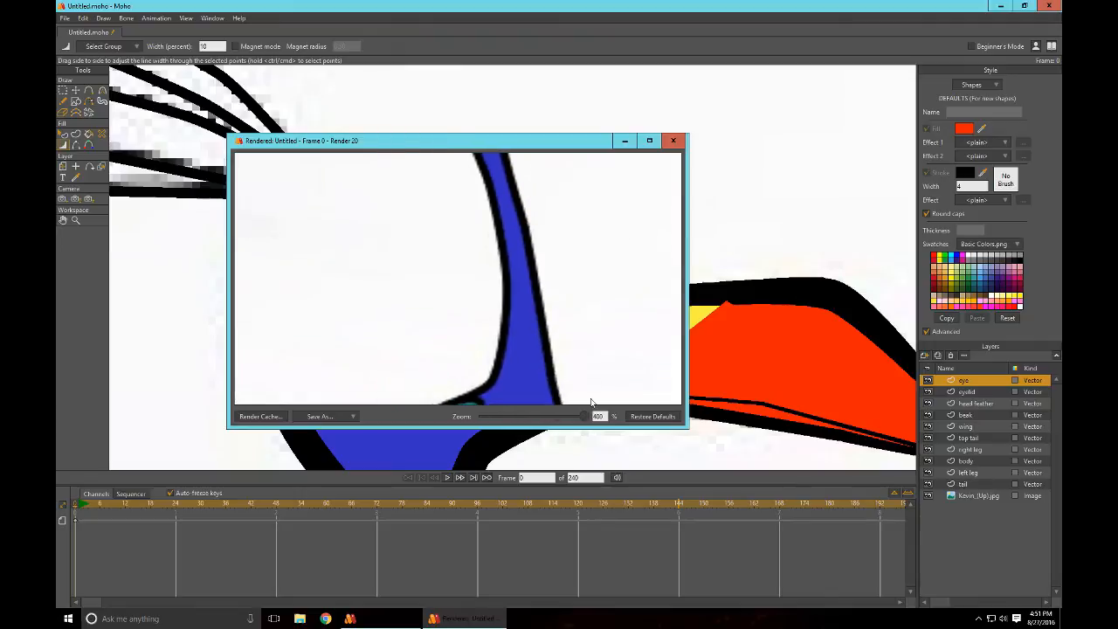
drag(628, 179, 599, 375)
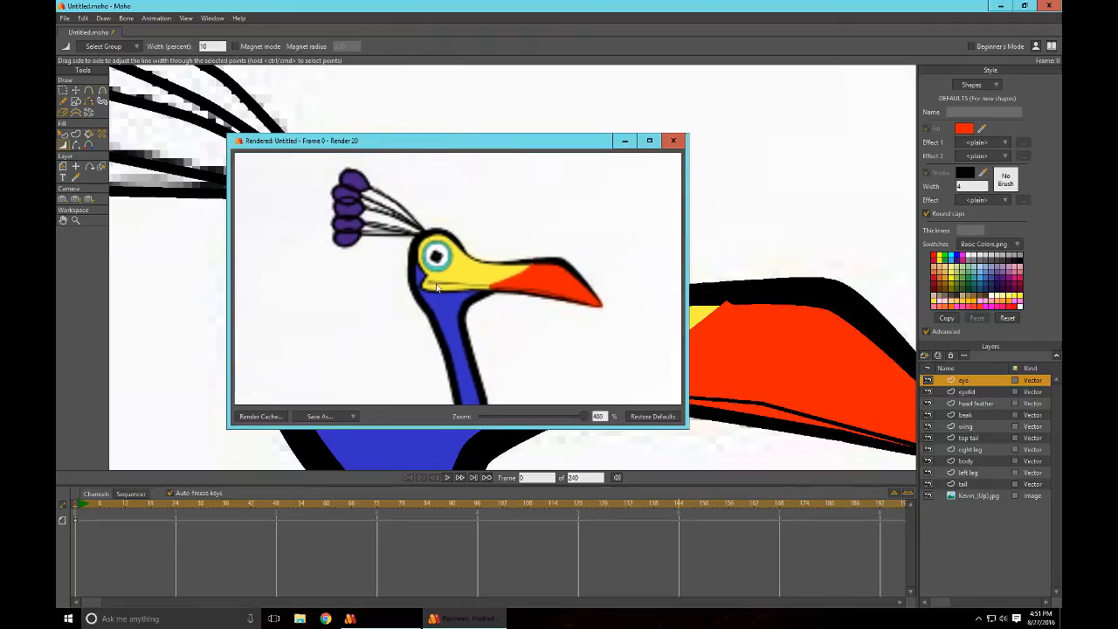
click(672, 141)
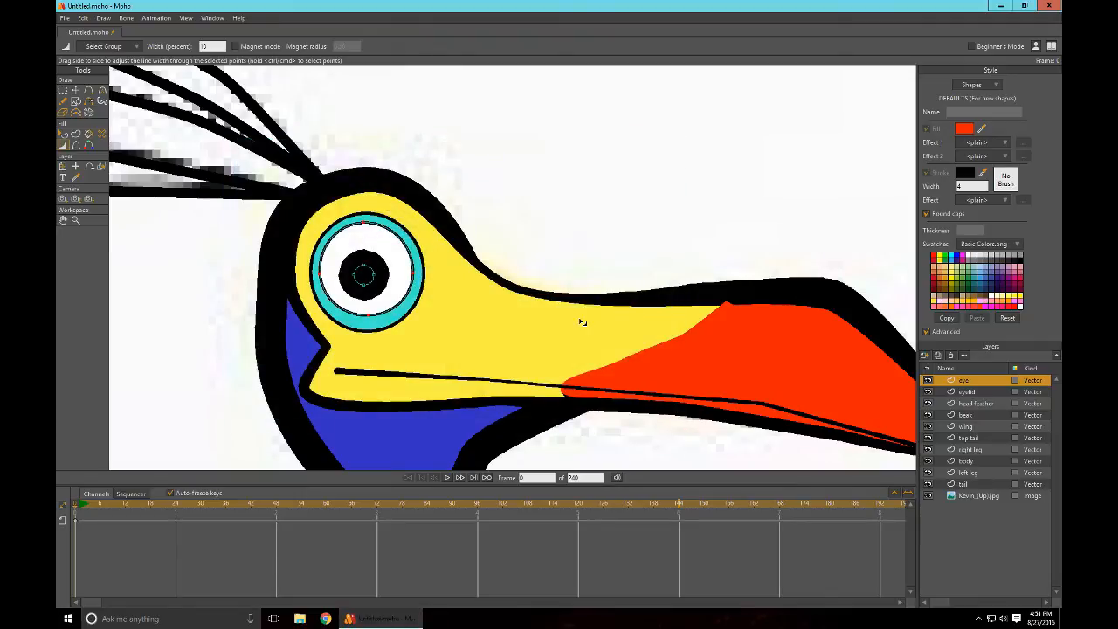
Step: Examine the outline thickness of the head, beak and neck against the rest of the bird
drag(519, 353, 608, 82)
scroll(636, 237, down, 5)
drag(682, 330, 632, 108)
scroll(686, 242, down, 5)
mouse_move(646, 289)
mouse_down()
mouse_move(664, 165)
mouse_move(645, 309)
mouse_up()
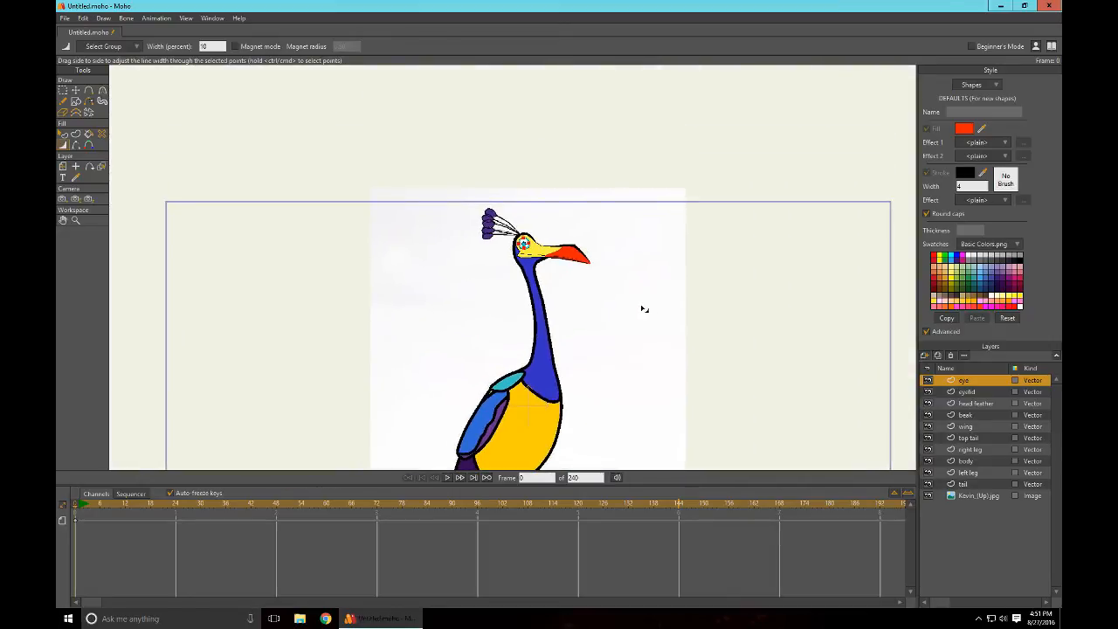
scroll(644, 309, up, 5)
mouse_move(680, 187)
mouse_down()
mouse_move(645, 292)
mouse_move(682, 195)
mouse_up()
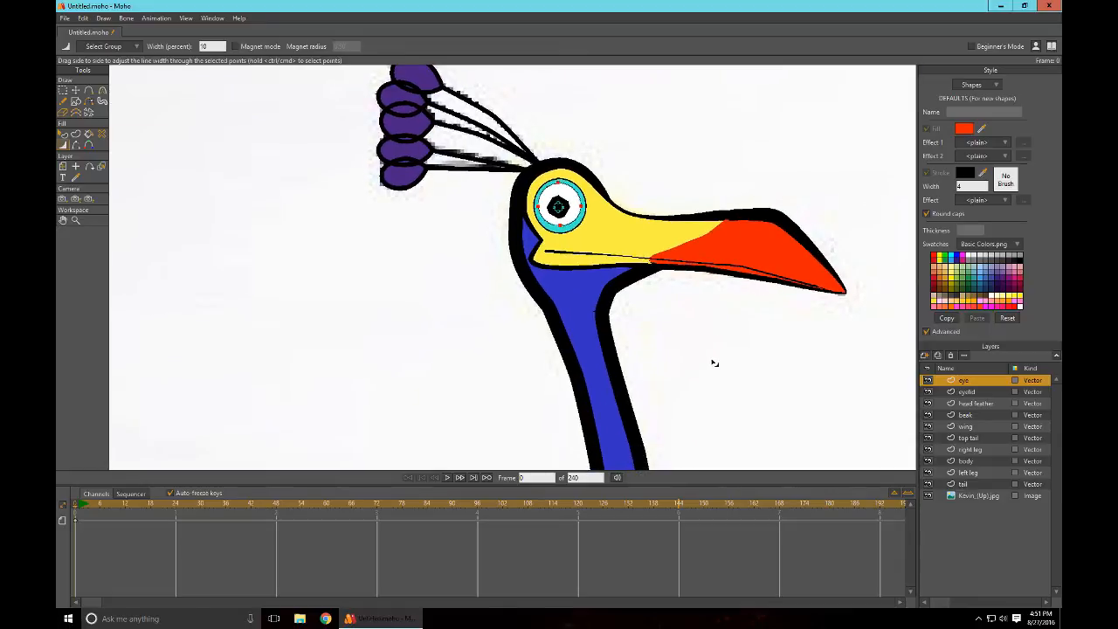
drag(715, 362, 644, 327)
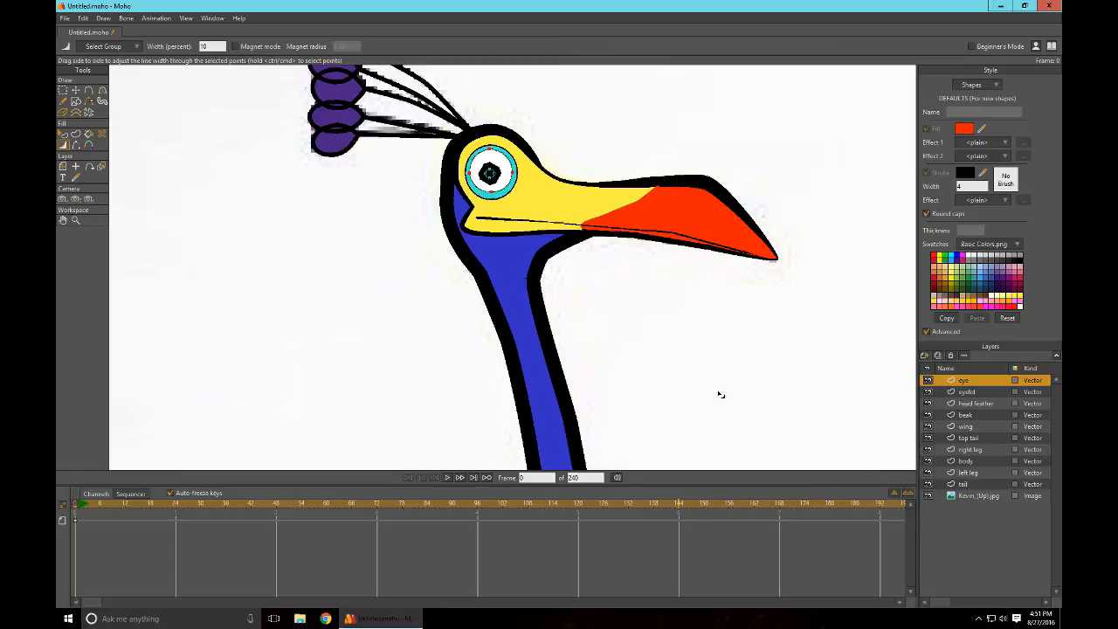
drag(720, 395, 722, 342)
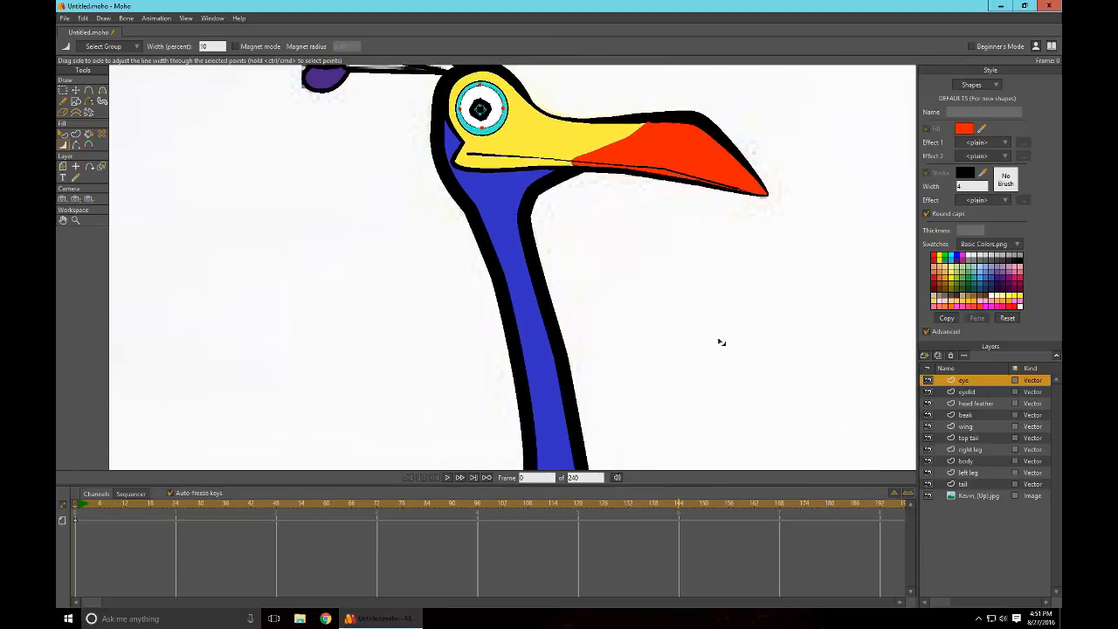
scroll(747, 431, down, 5)
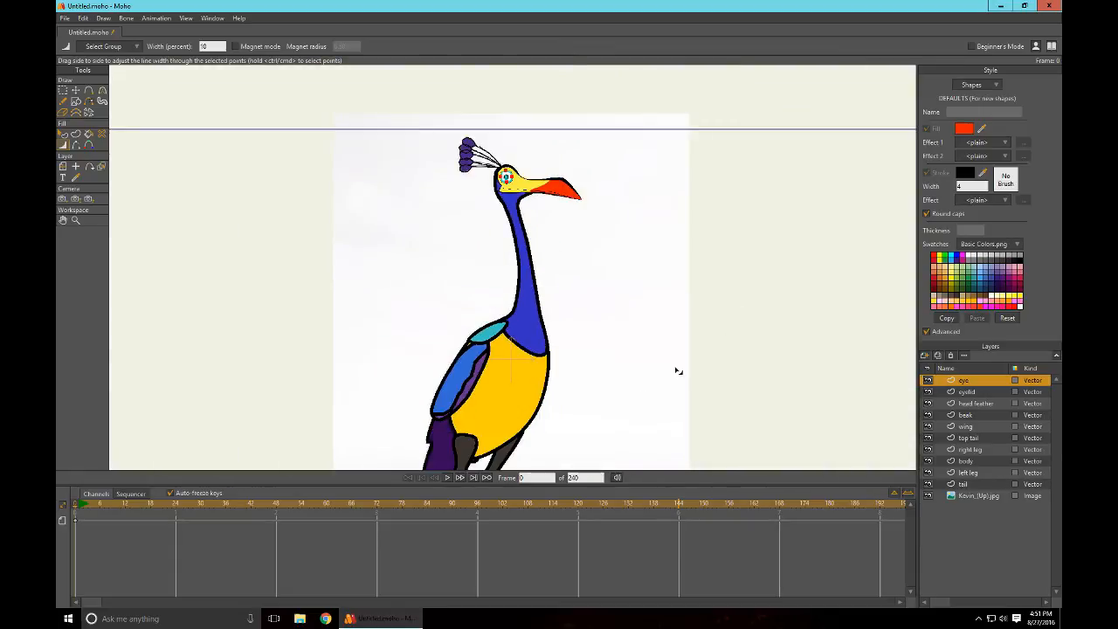
scroll(676, 370, up, 2)
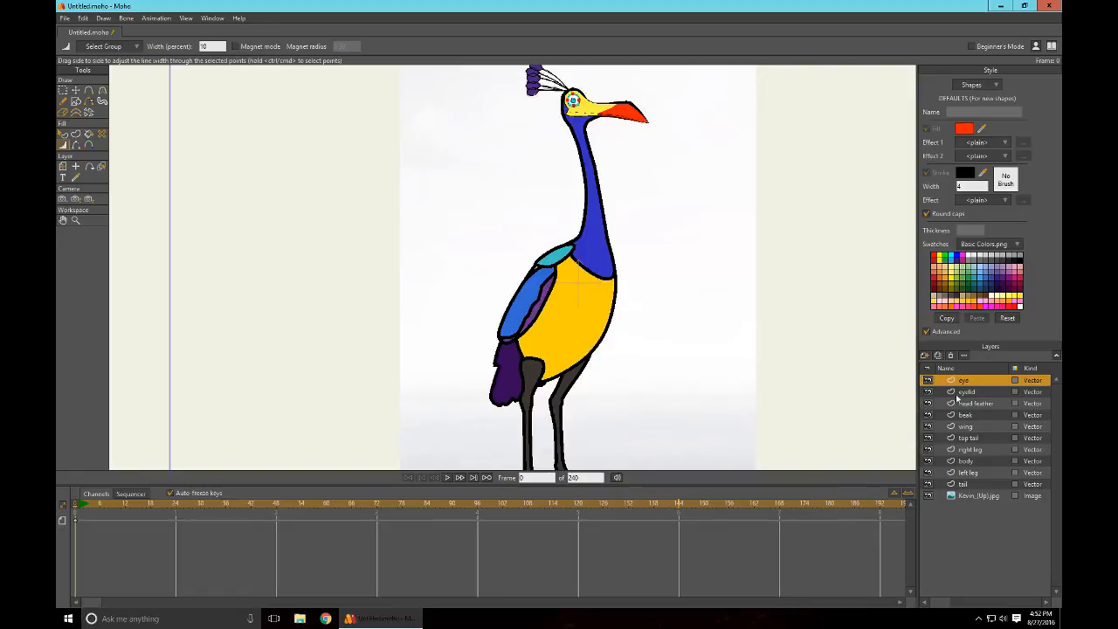
Step: On the body layer, thin the outline beside the tail and set the bottom point's line width to 250 percent
click(962, 484)
scroll(661, 392, up, 4)
drag(714, 376, 717, 119)
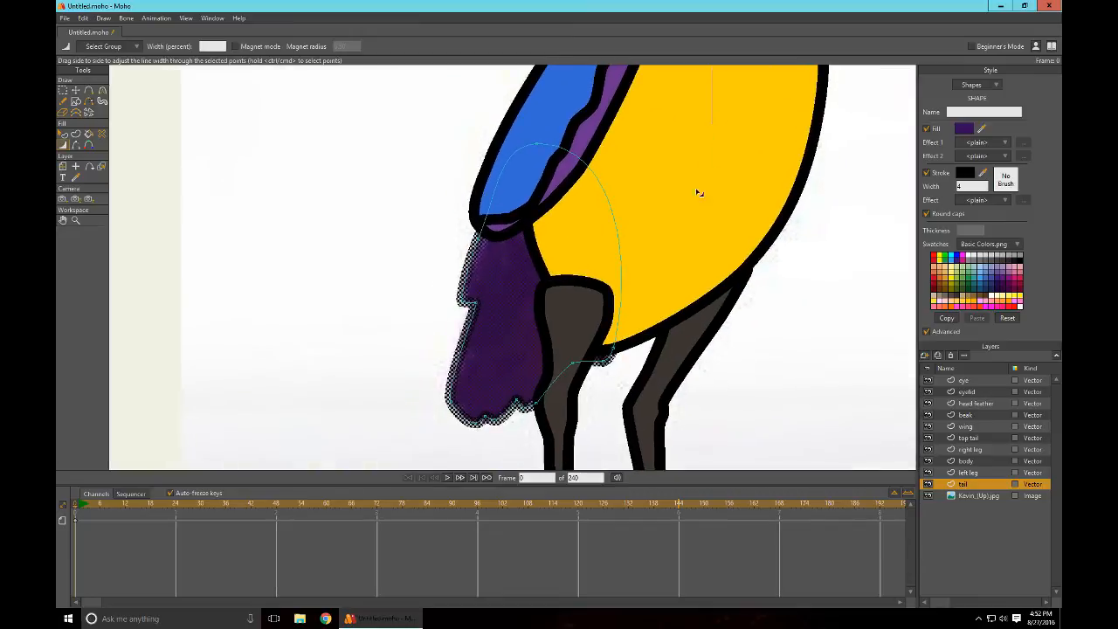
click(965, 461)
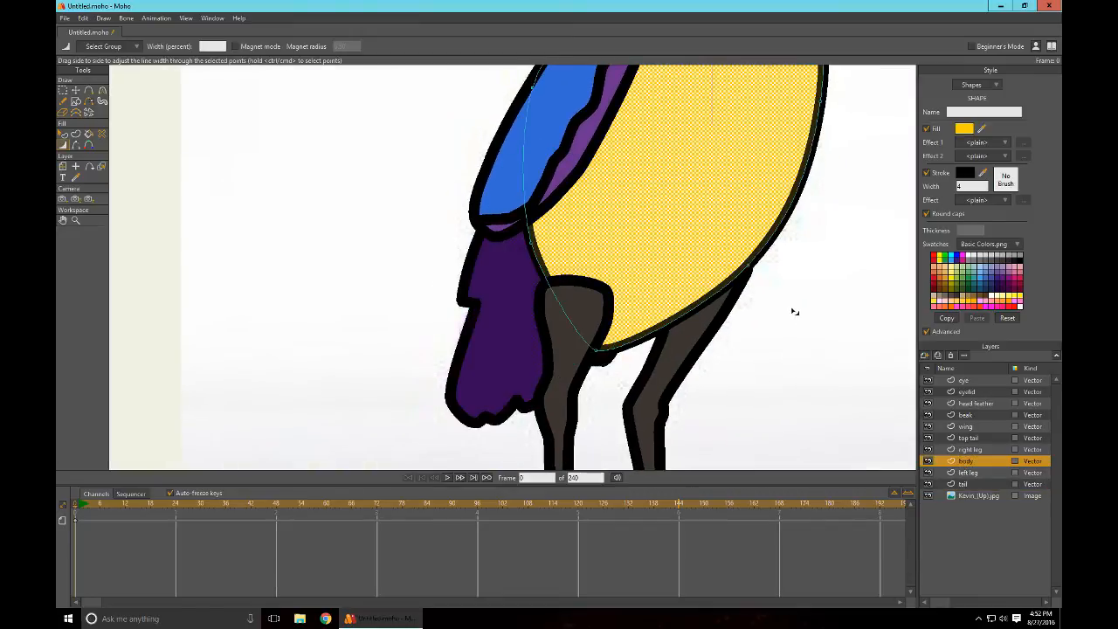
drag(793, 311, 776, 387)
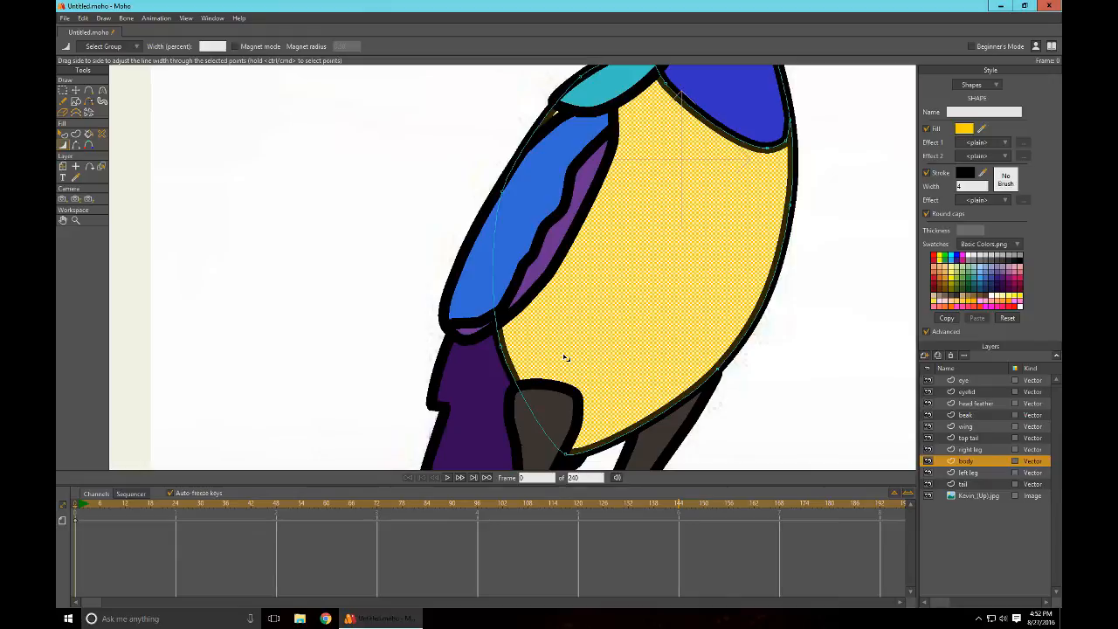
drag(527, 349, 505, 359)
drag(591, 424, 675, 402)
drag(573, 422, 593, 429)
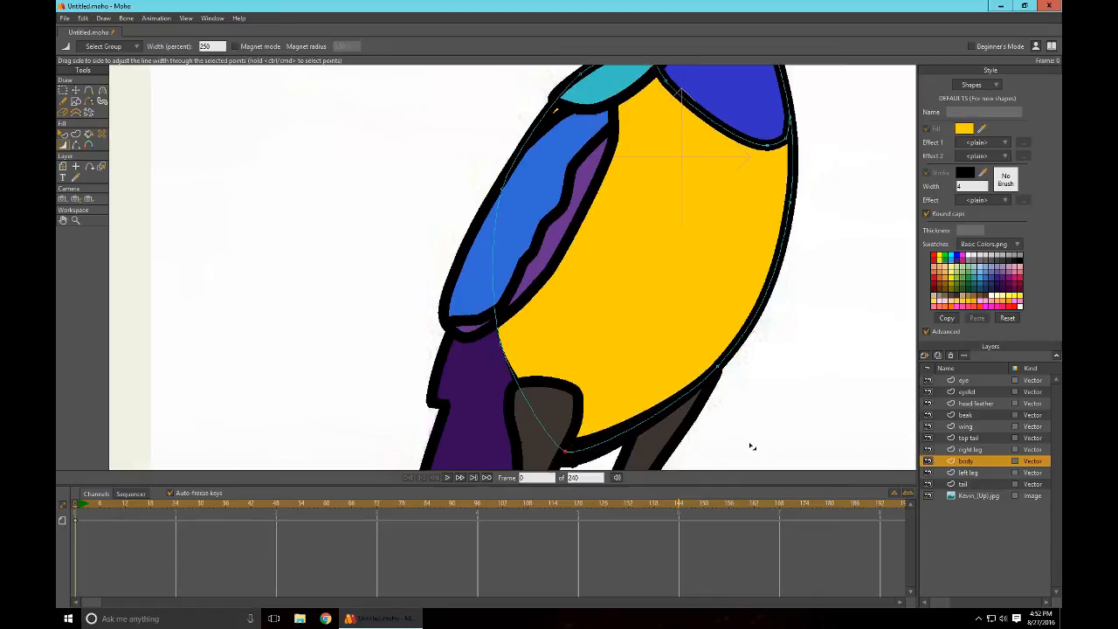
Step: Set the line width of the point on the front edge of the yellow chest to 80 percent
scroll(699, 410, down, 3)
drag(655, 332, 684, 392)
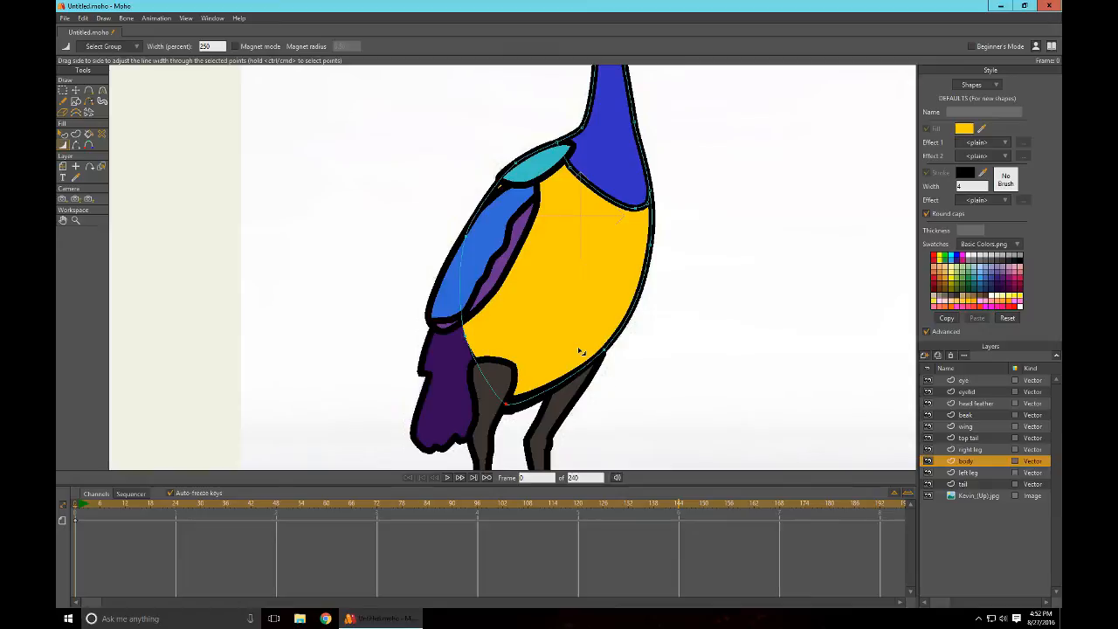
click(579, 352)
drag(677, 256, 724, 243)
drag(824, 252, 746, 339)
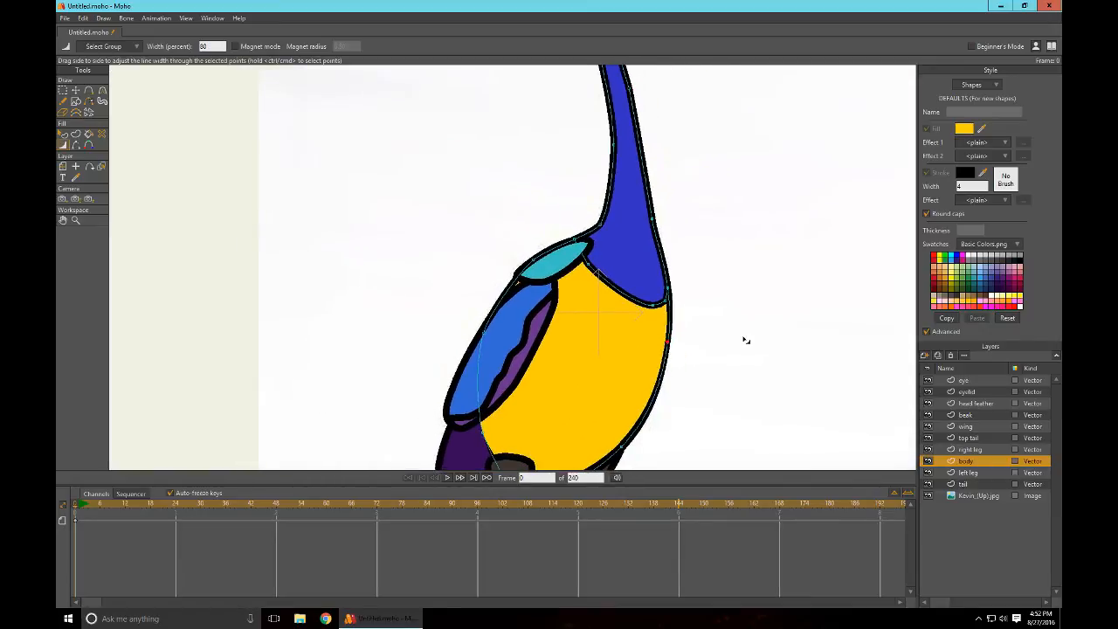
Step: Hide the three edge segments of the outline between the blue neck and the yellow chest
scroll(585, 282, up, 2)
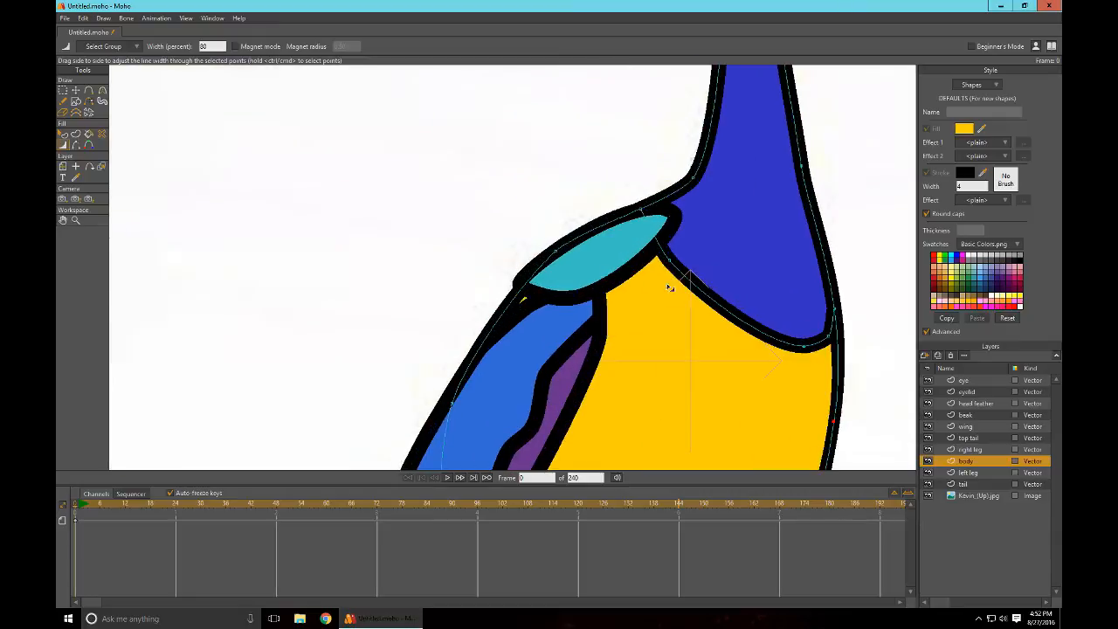
key(h)
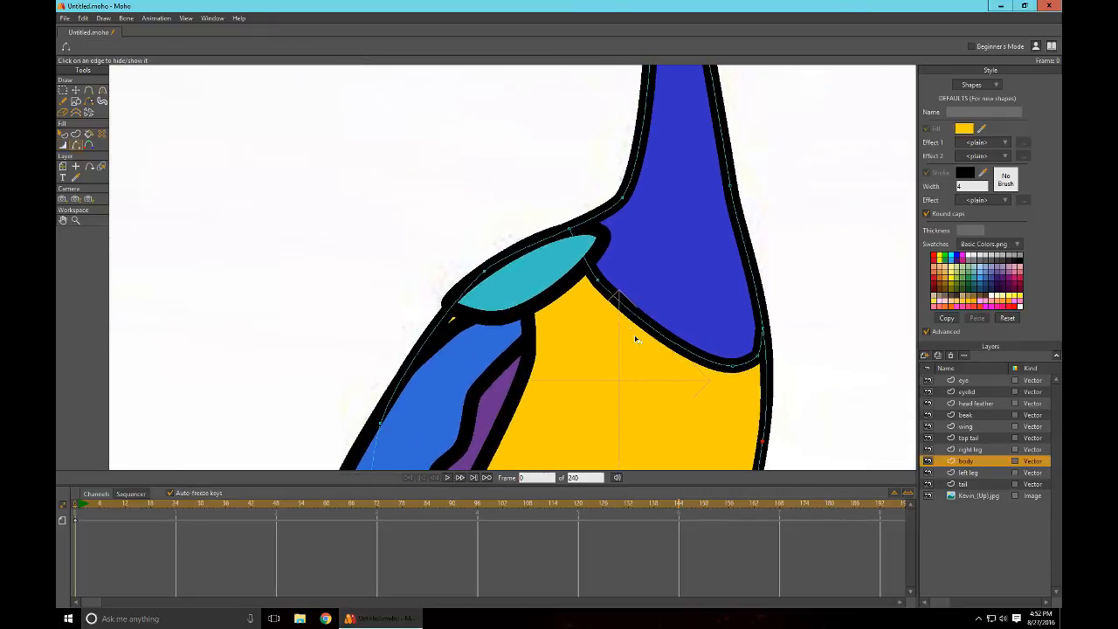
click(658, 329)
click(596, 276)
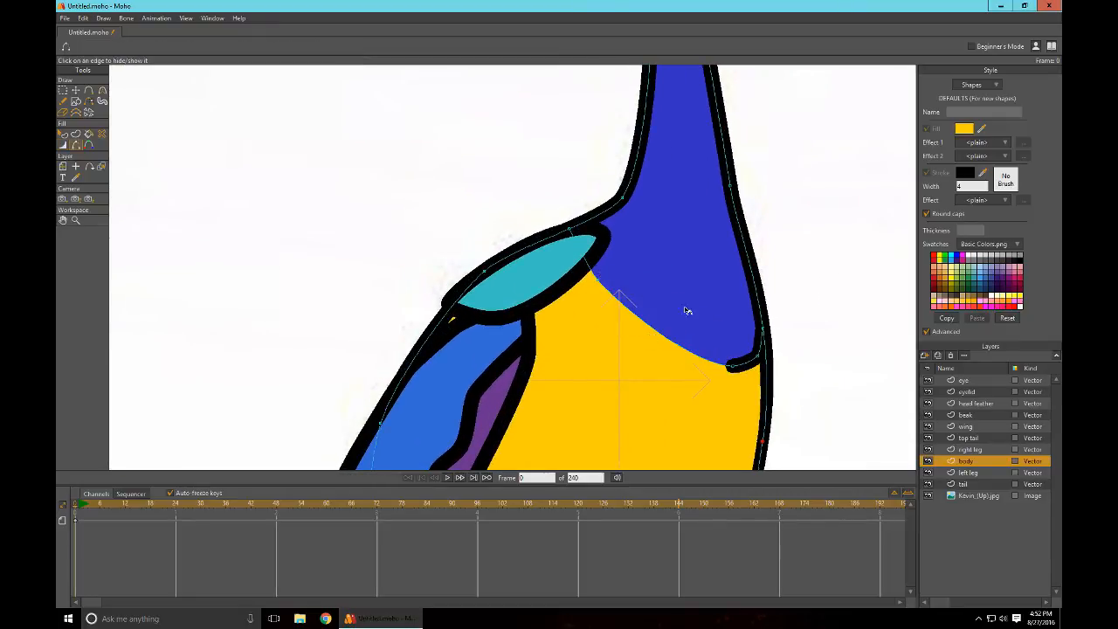
click(749, 364)
Step: Set the line width of the body point beside the tail, just below the wing, to 0 percent
key(w)
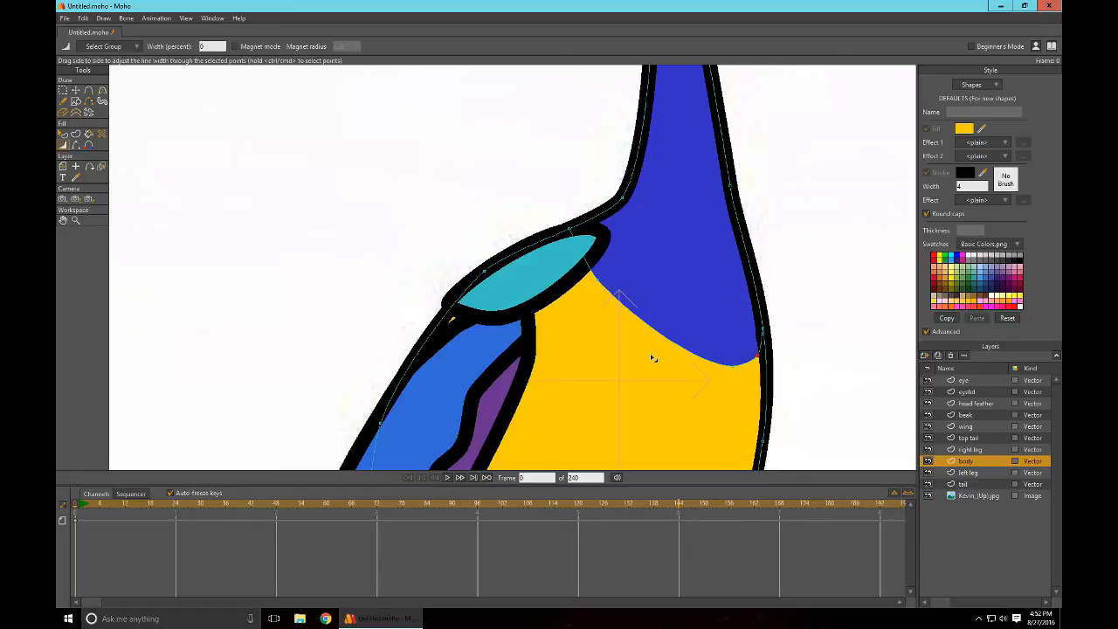
drag(675, 391, 721, 255)
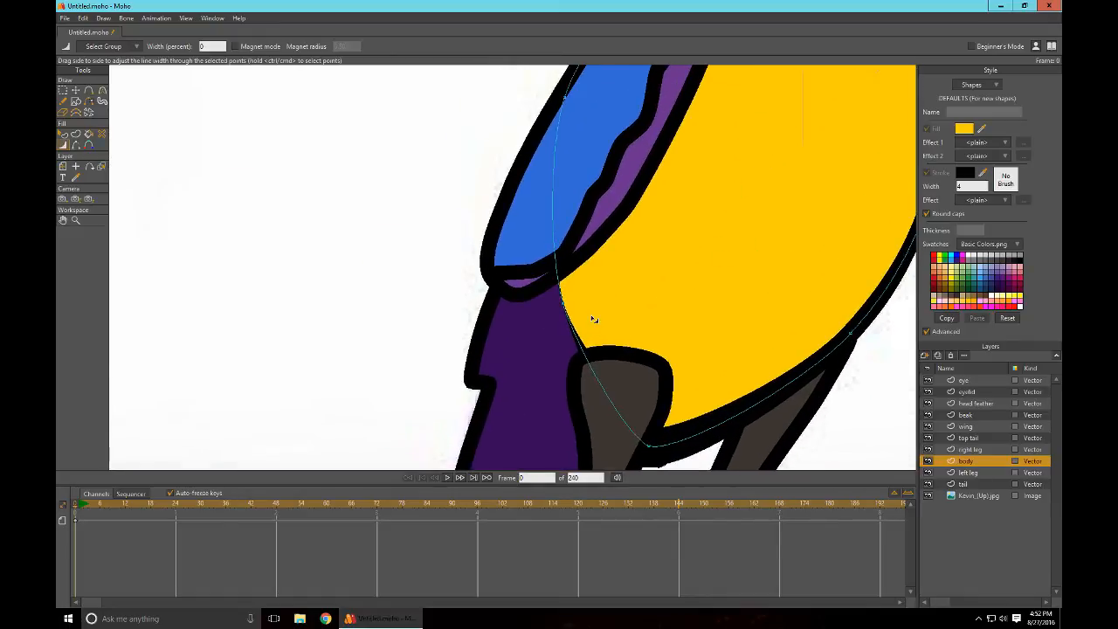
drag(594, 320, 499, 354)
Step: Thin the throat outline under the beak and set the two upper back-of-neck points to 56 and 30 percent line width
drag(749, 205, 745, 329)
scroll(745, 329, up, 3)
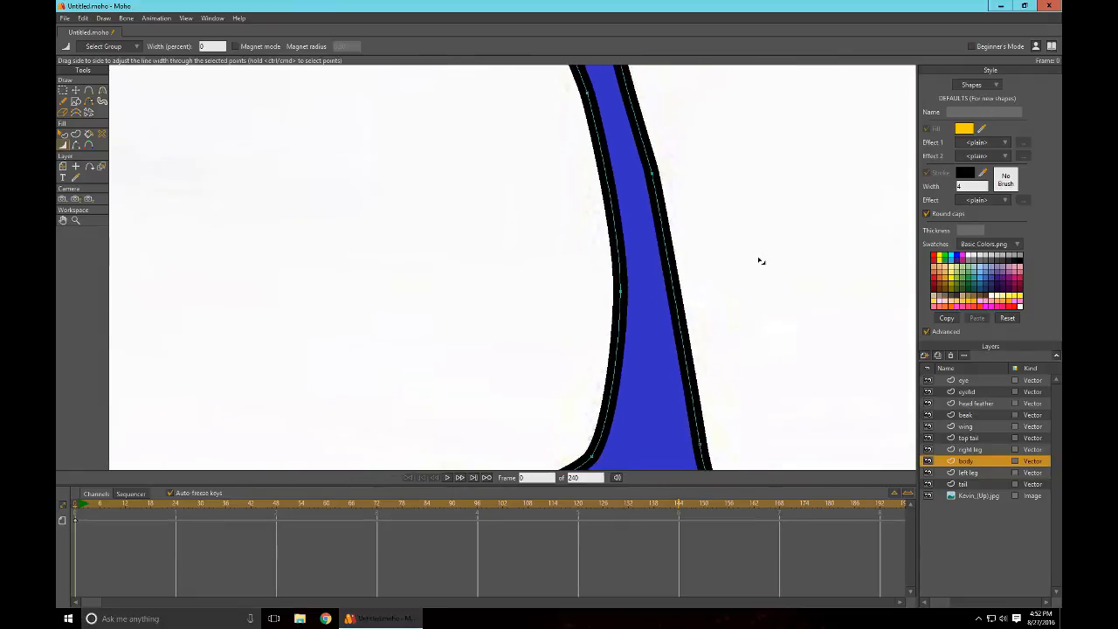
drag(660, 285, 634, 309)
click(644, 306)
drag(714, 259, 708, 259)
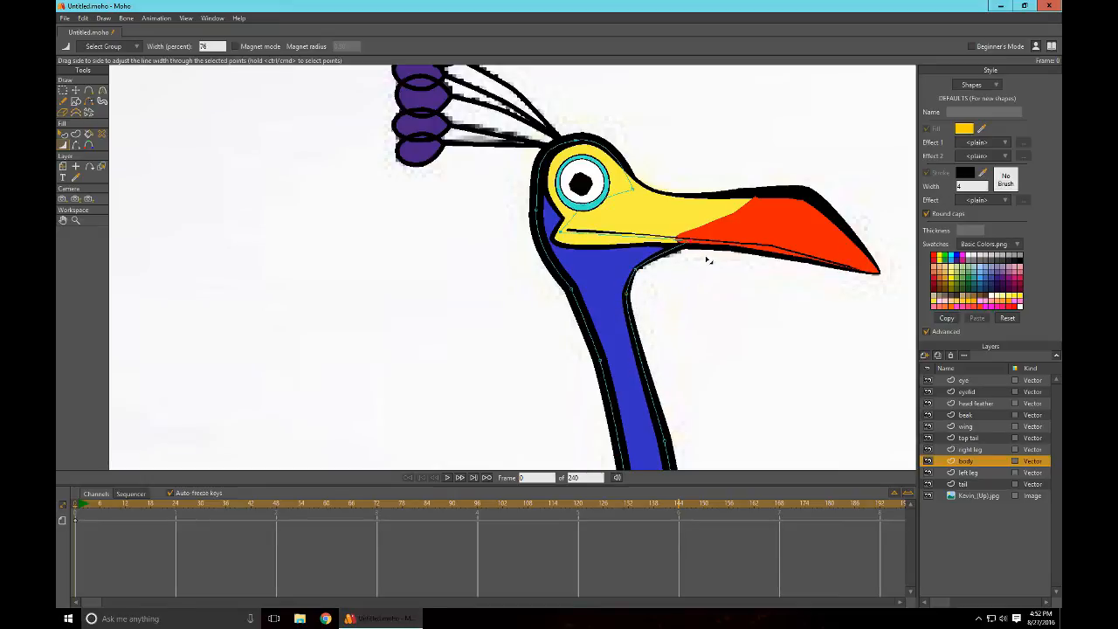
drag(588, 311, 582, 311)
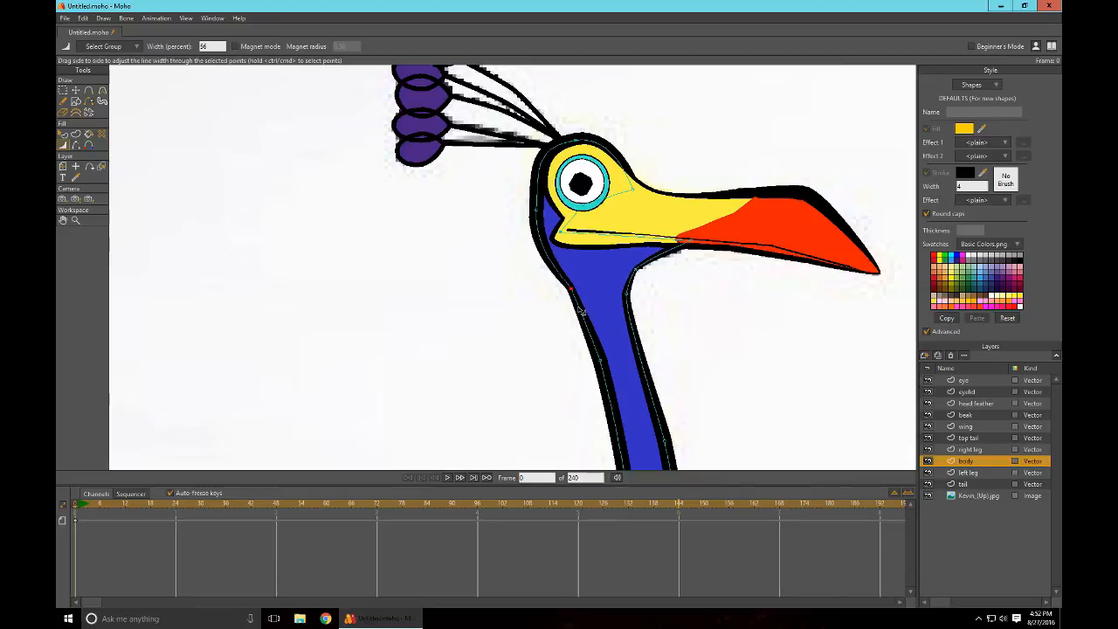
drag(618, 379, 589, 370)
Step: Thin the body outline at the top of the head and set the uppermost back-of-neck point to 76 percent line width
drag(548, 319, 599, 393)
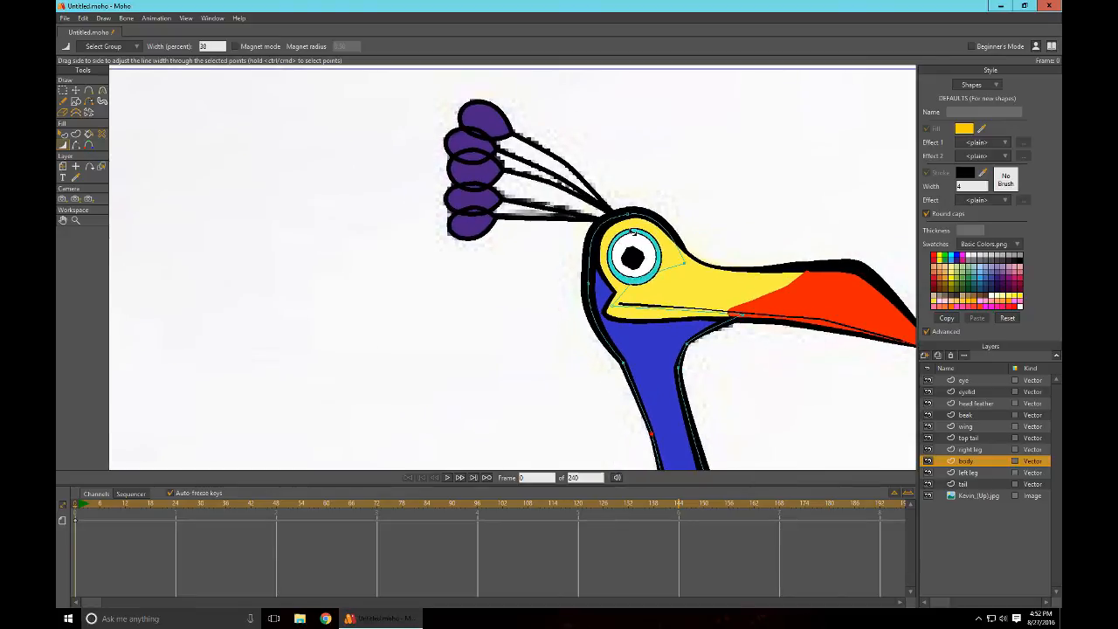
mouse_move(632, 231)
mouse_down()
mouse_move(592, 230)
mouse_move(620, 231)
mouse_up()
drag(709, 280, 664, 294)
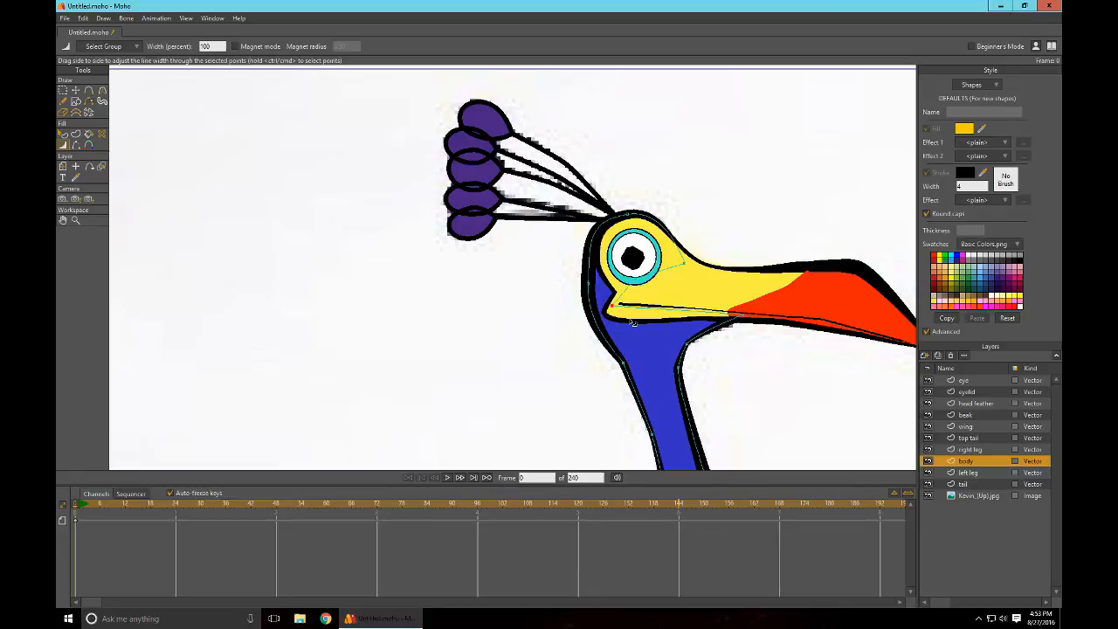
click(602, 304)
drag(601, 304, 630, 246)
drag(616, 338, 585, 219)
Step: Set the line width of the second back-of-neck point to 54 percent and the front neck bend point to 60 percent
scroll(585, 218, down, 5)
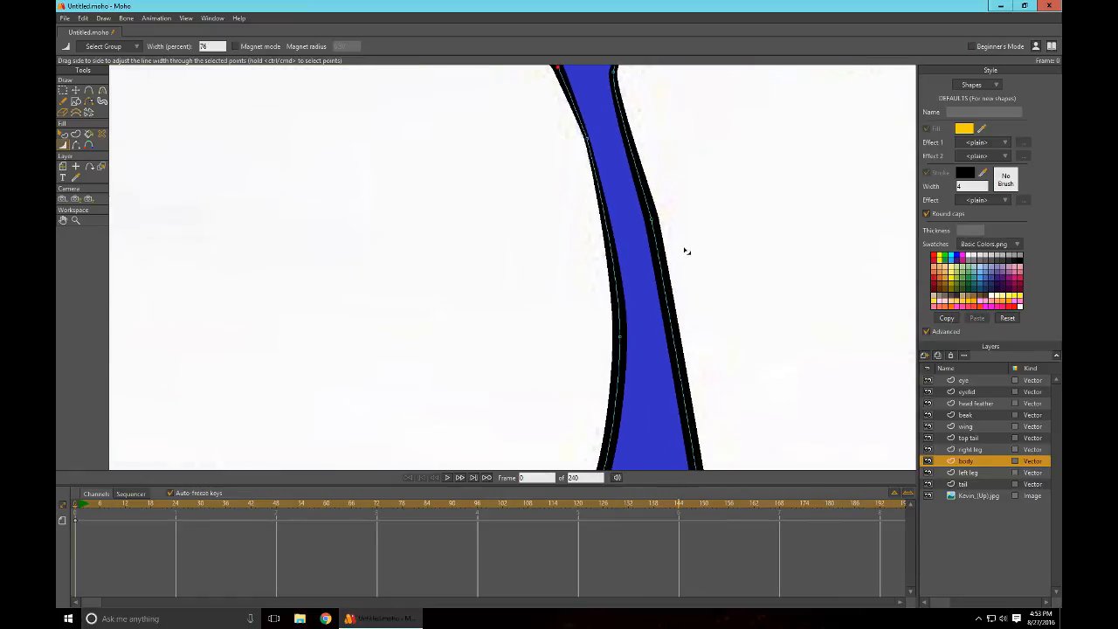
drag(732, 254, 740, 309)
drag(629, 350, 631, 342)
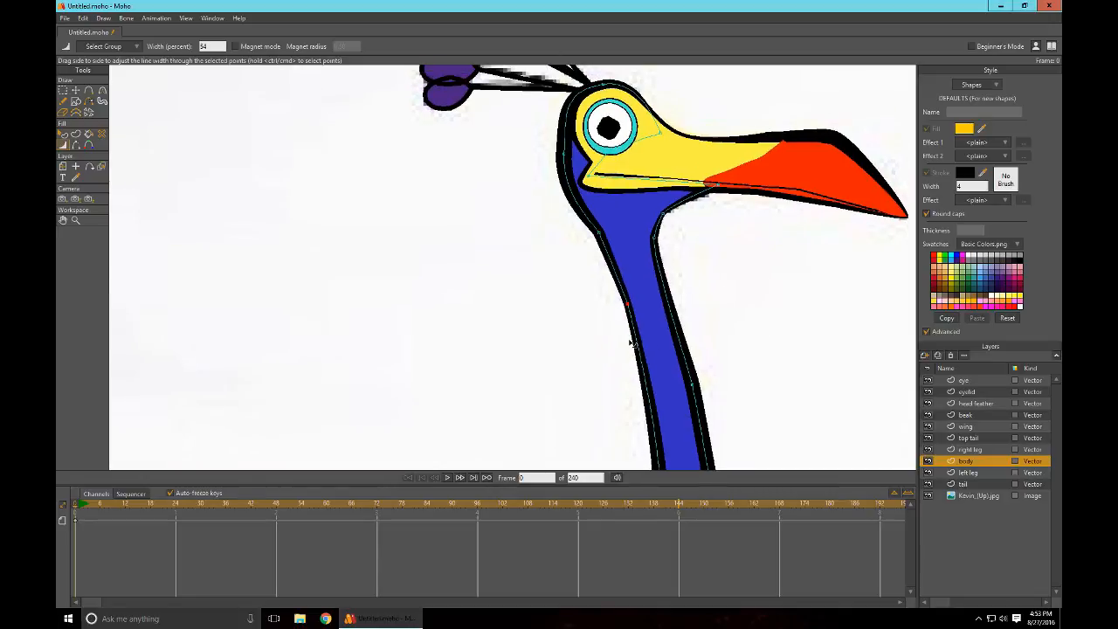
scroll(731, 297, down, 1)
drag(726, 355, 708, 356)
scroll(751, 289, up, 1)
Step: On the tail layer, set the line width of the inner corner point of the upper side notch to 30 percent
scroll(724, 254, down, 4)
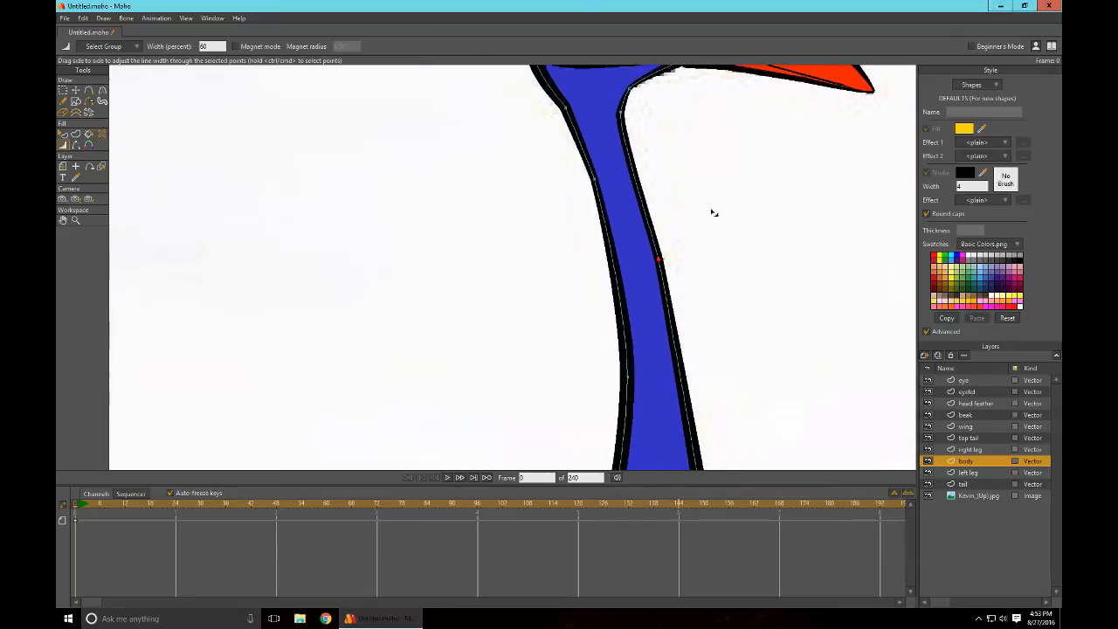
scroll(717, 311, down, 3)
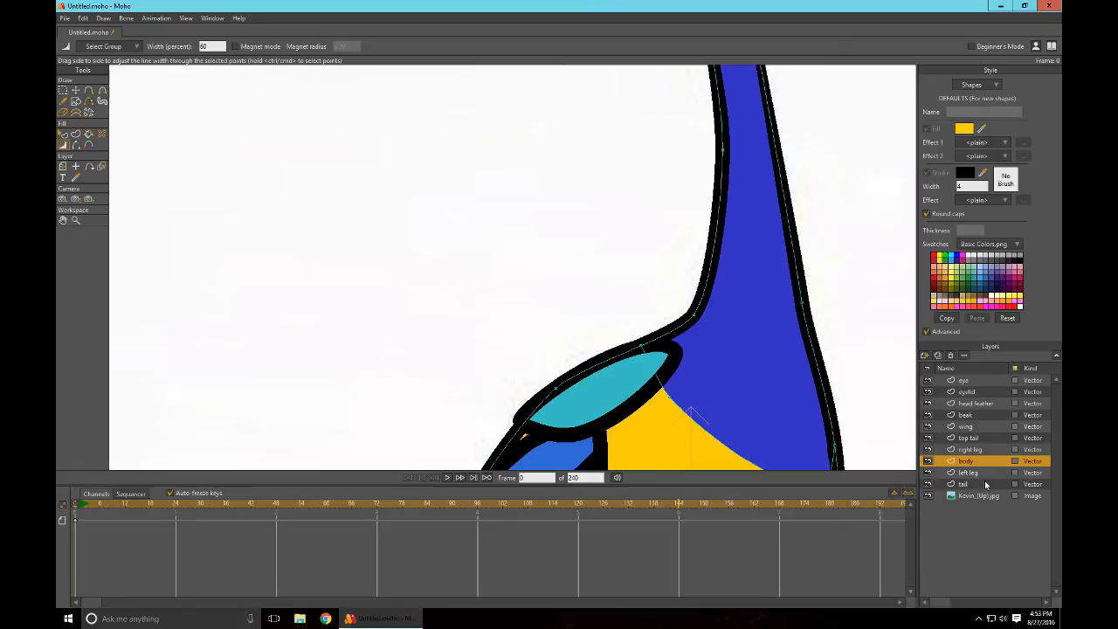
scroll(765, 125, down, 5)
scroll(768, 332, down, 5)
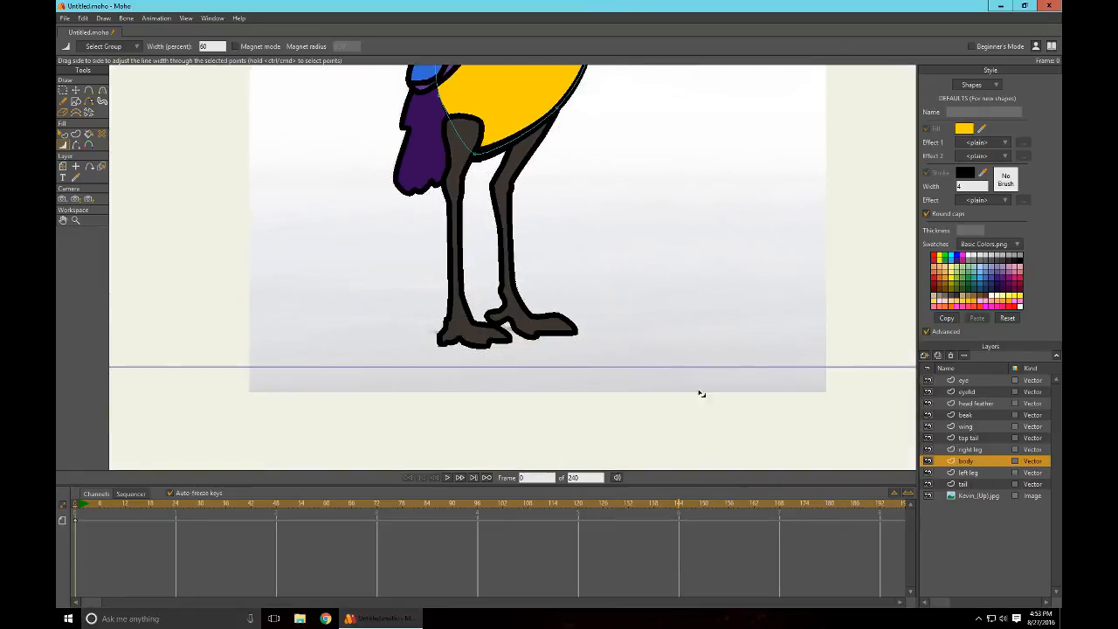
scroll(742, 376, up, 8)
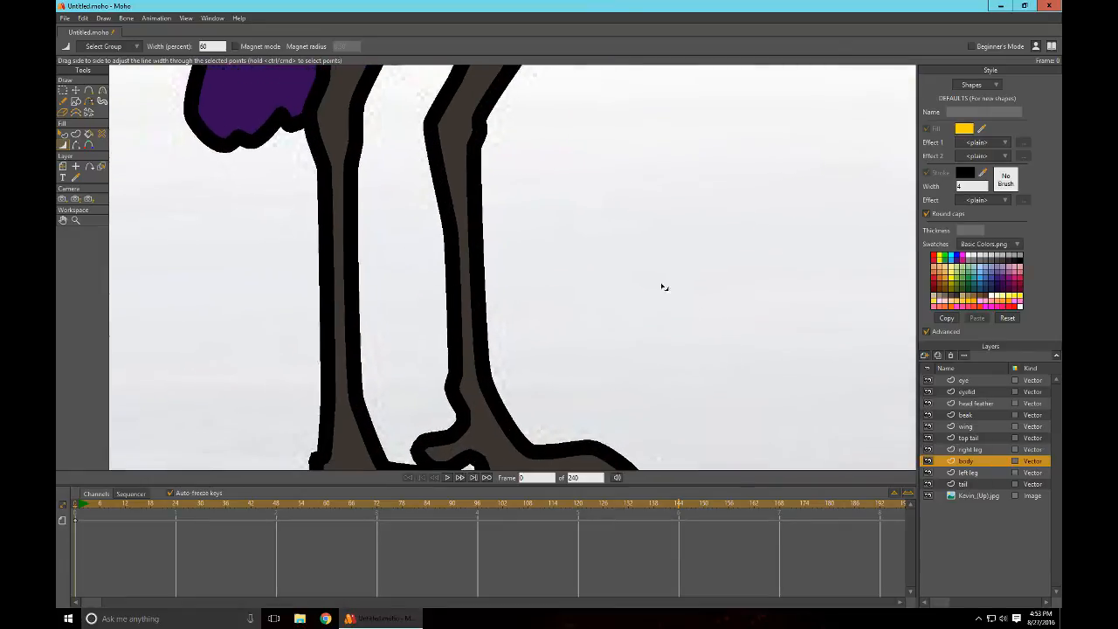
scroll(751, 361, up, 2)
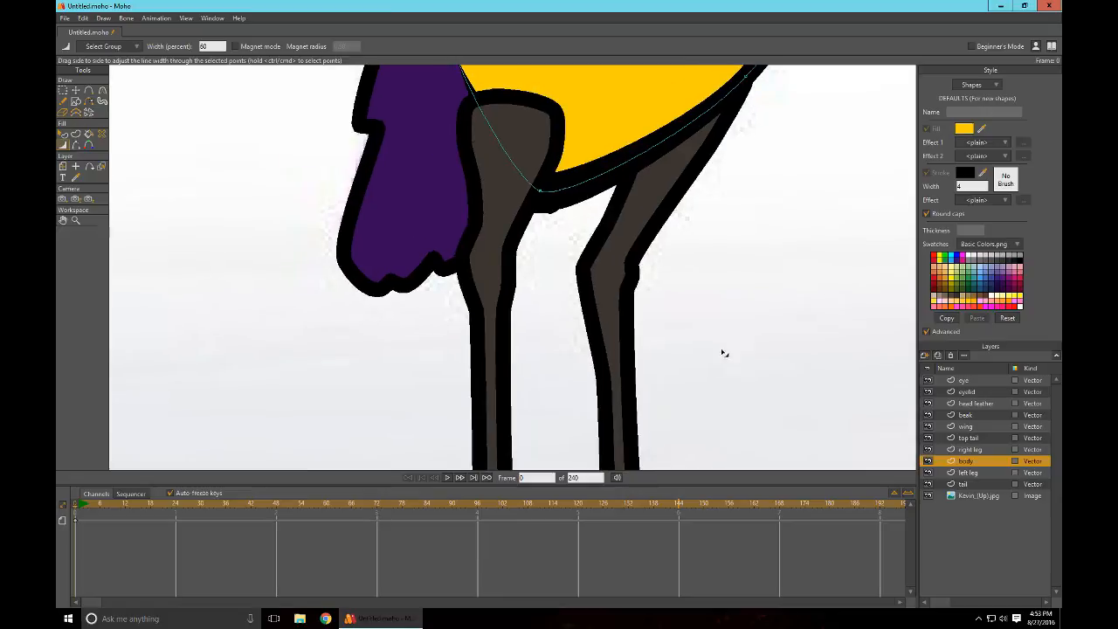
click(978, 486)
drag(712, 334, 776, 355)
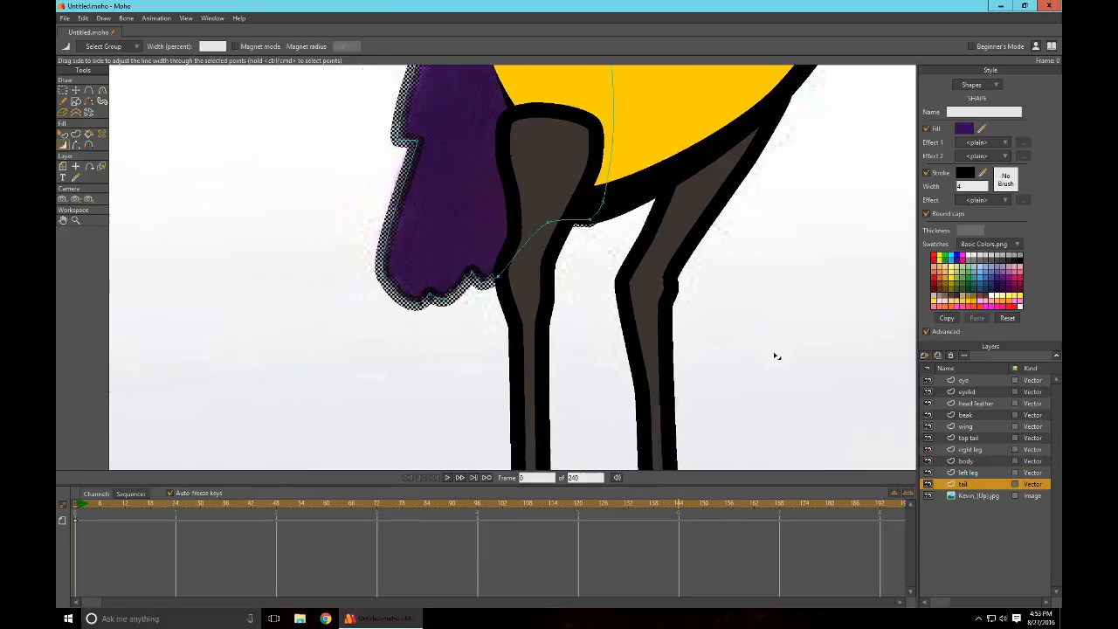
drag(702, 300, 803, 402)
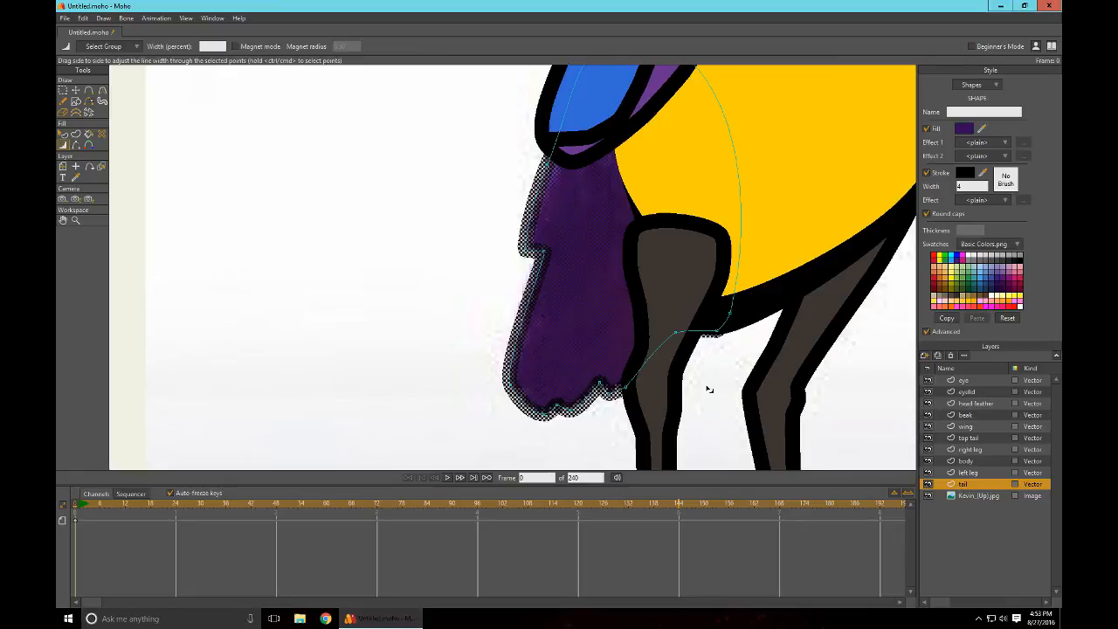
click(551, 444)
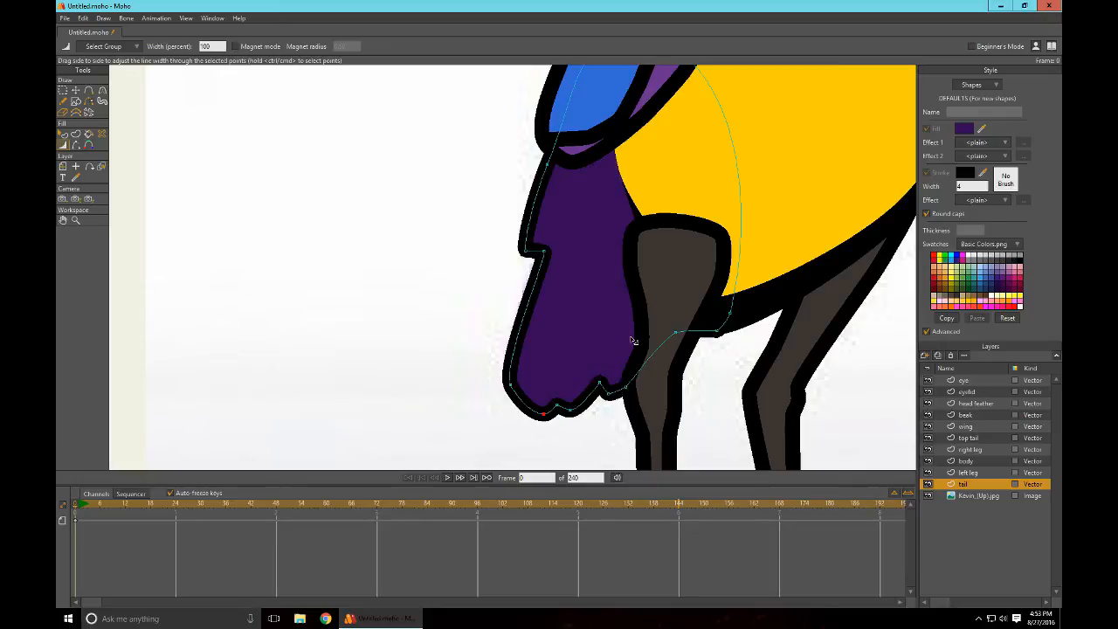
drag(573, 267, 556, 267)
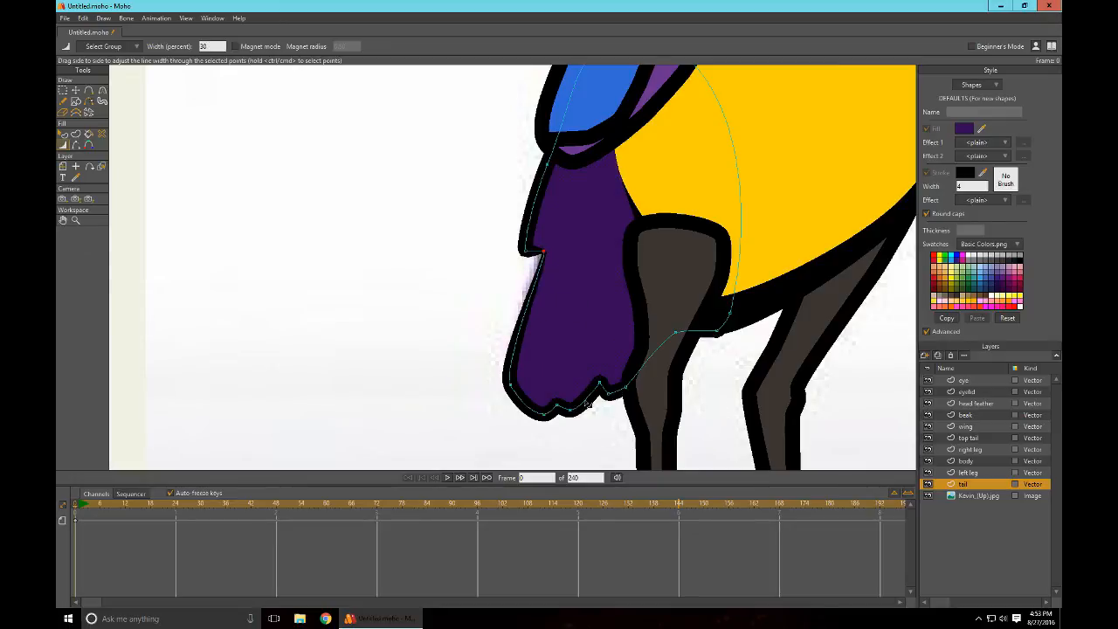
Step: Thin the tail outline at its small bottom notch and set the covered point beside the leg under the belly to 0 percent line width
drag(603, 357, 588, 365)
drag(730, 210, 590, 181)
drag(623, 247, 593, 247)
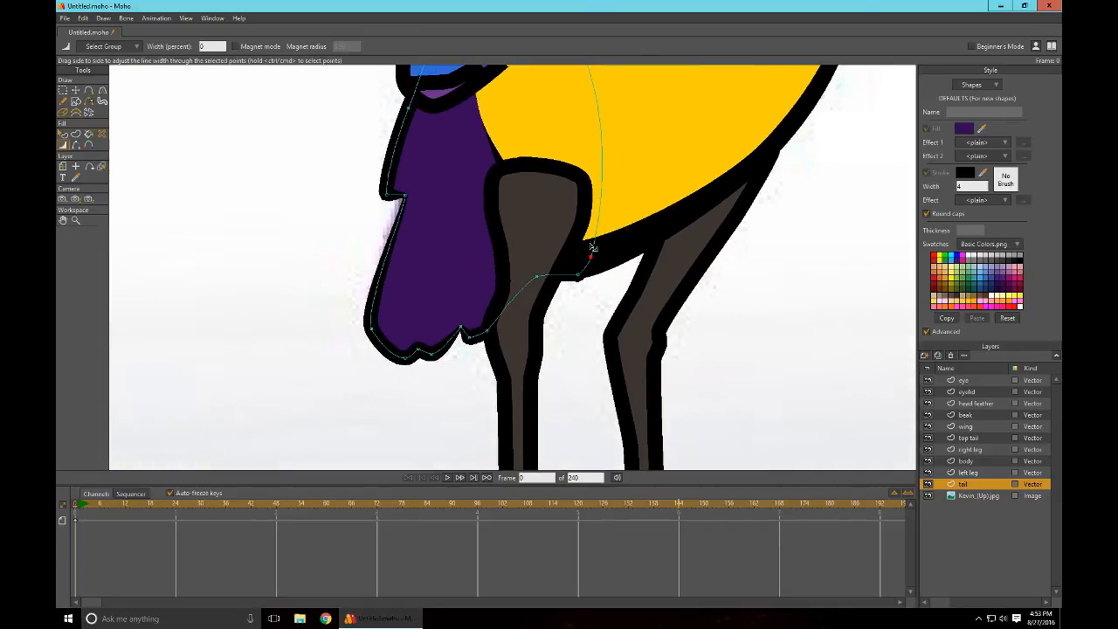
drag(593, 295, 533, 293)
drag(469, 359, 504, 347)
Step: Set the tail's lower outer point to 78 percent and the outer tip of its side notch to 114 percent line width
drag(446, 377, 435, 378)
mouse_move(414, 334)
mouse_down()
mouse_move(395, 319)
mouse_move(414, 329)
mouse_move(374, 332)
mouse_move(381, 345)
mouse_up()
drag(453, 239, 486, 355)
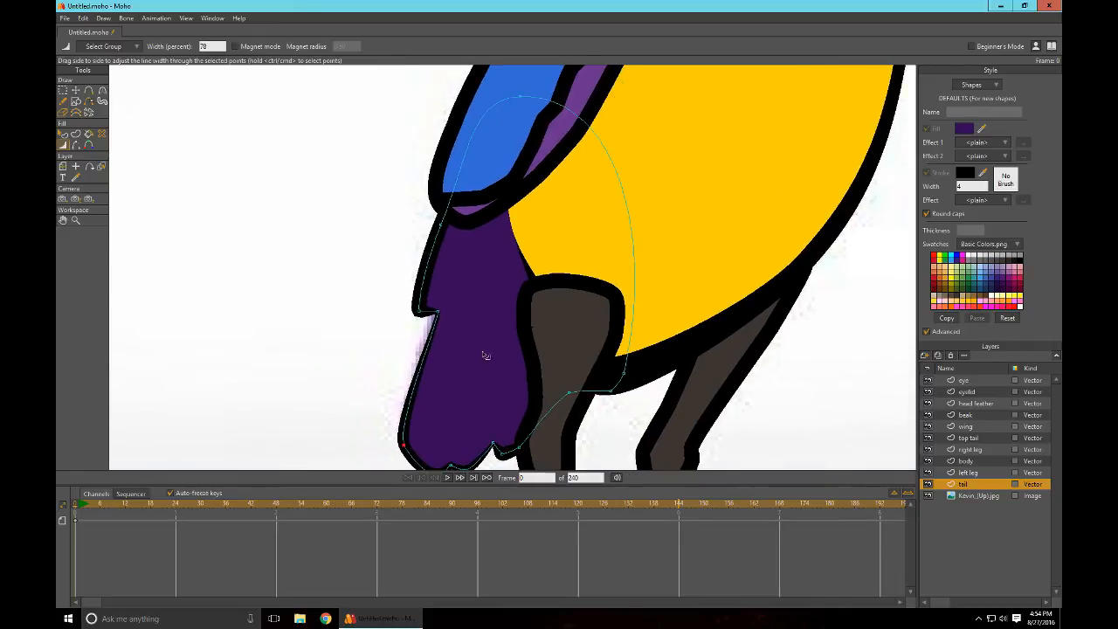
mouse_move(496, 253)
mouse_down()
mouse_move(496, 300)
mouse_move(461, 295)
mouse_move(430, 307)
mouse_up()
drag(419, 345, 422, 346)
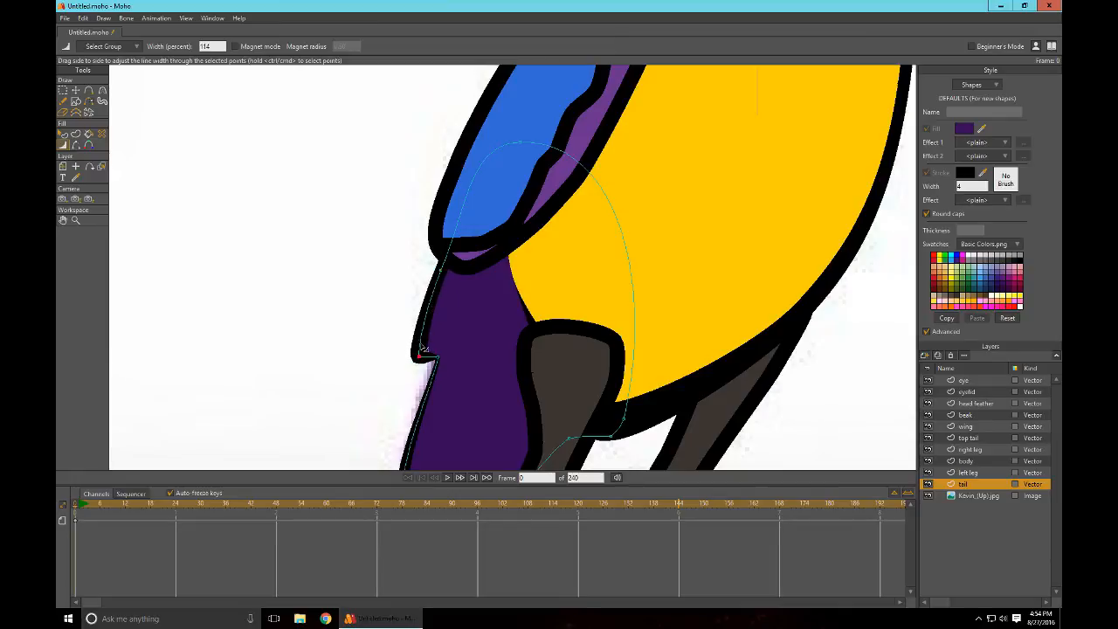
Step: Render the current frame to check the thinned outlines, and close the render
drag(531, 280, 445, 372)
scroll(619, 264, down, 2)
scroll(618, 264, down, 1)
drag(605, 358, 566, 253)
key(ctrl+r)
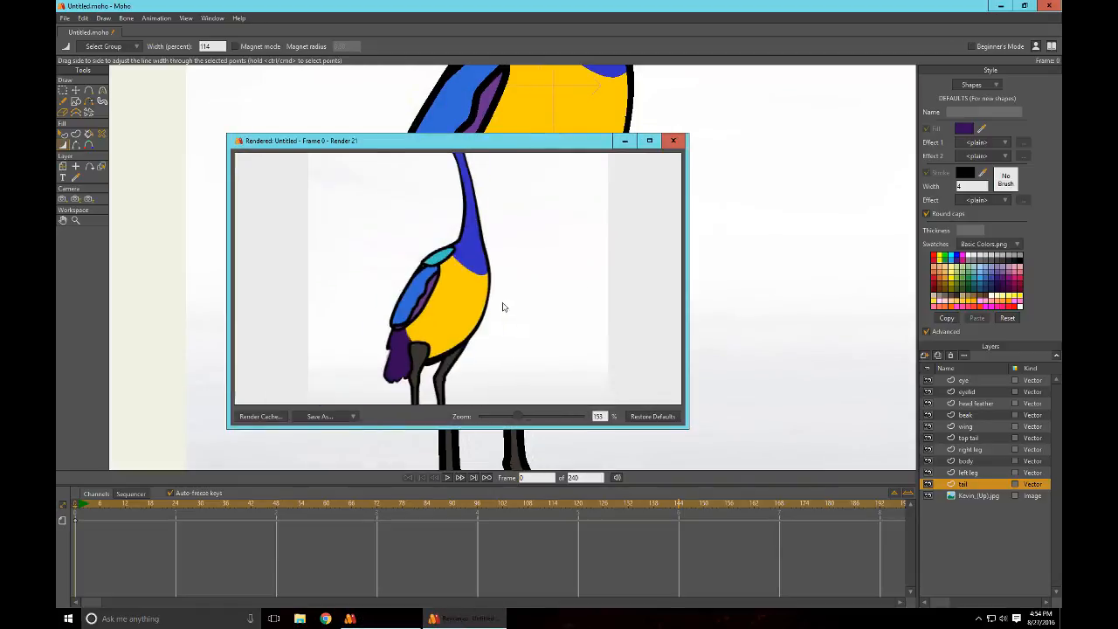
click(672, 141)
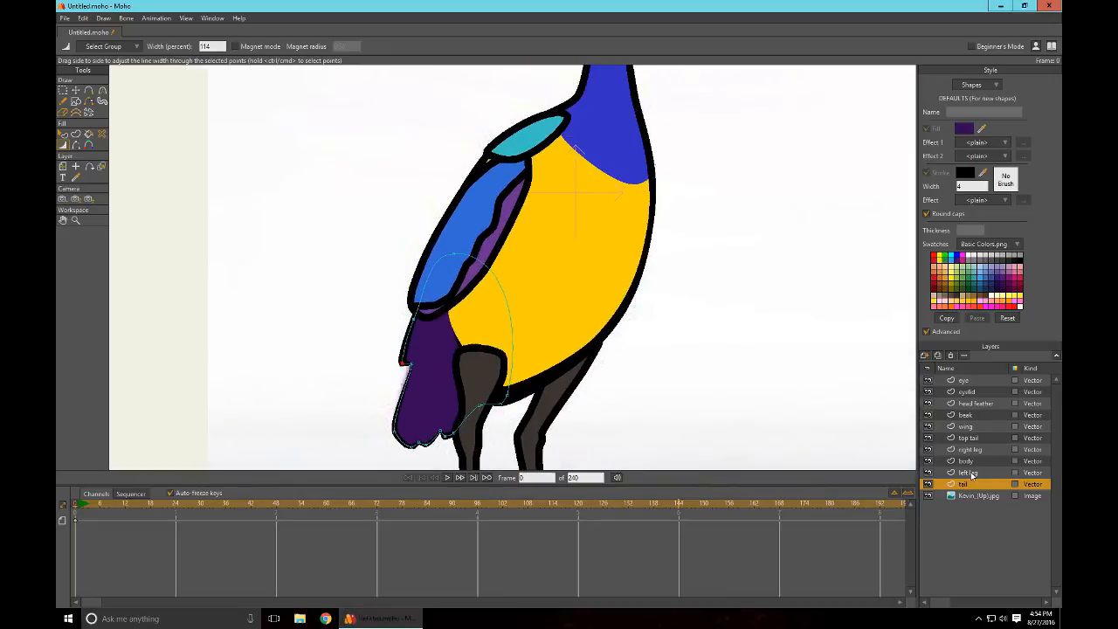
Step: On the top tail layer, hide all the wavy edge segments separating the blue area from the purple area
click(969, 439)
scroll(637, 337, up, 5)
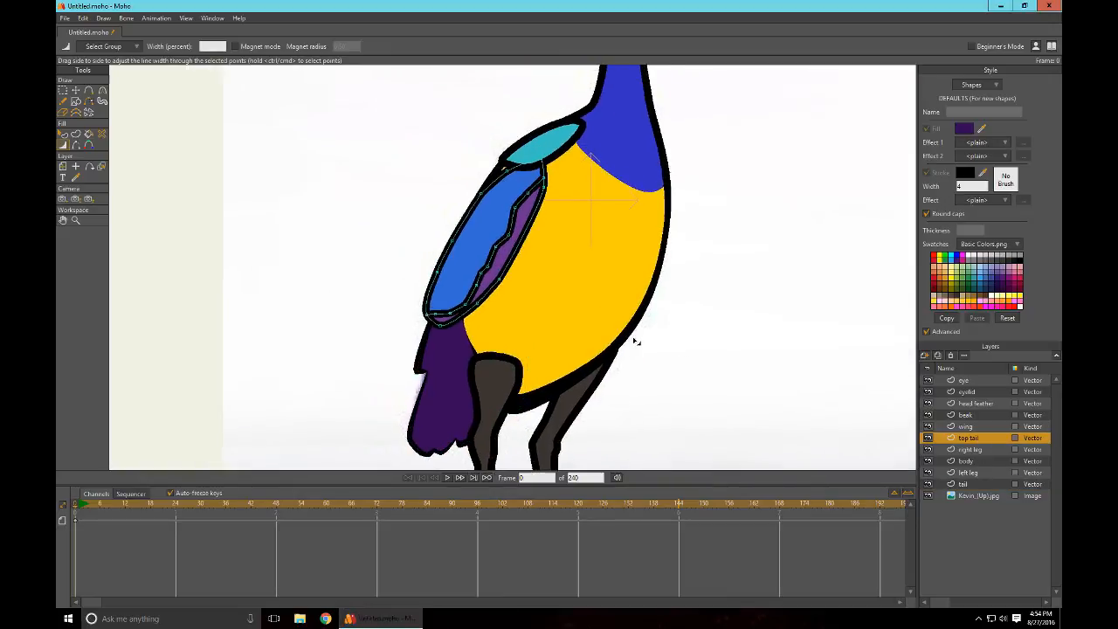
drag(772, 381, 721, 310)
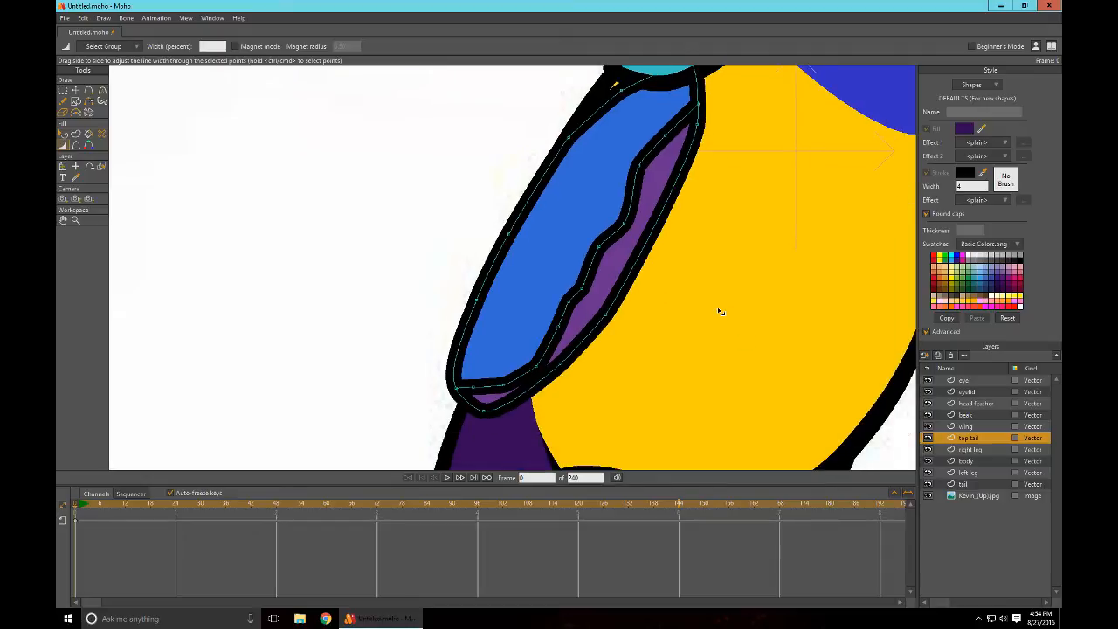
key(h)
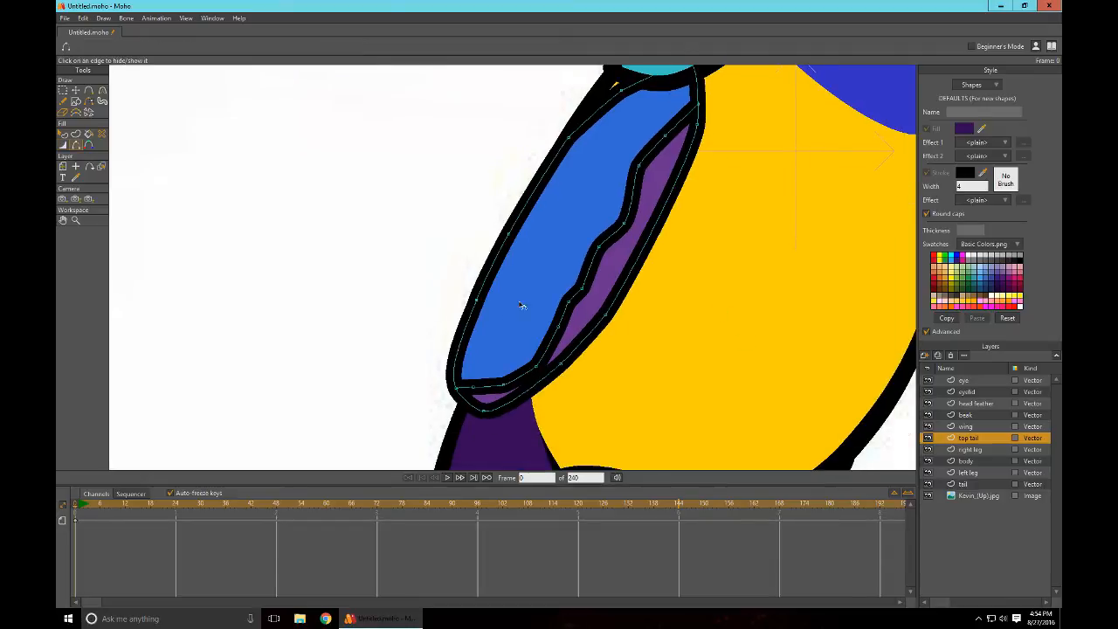
click(512, 383)
click(548, 345)
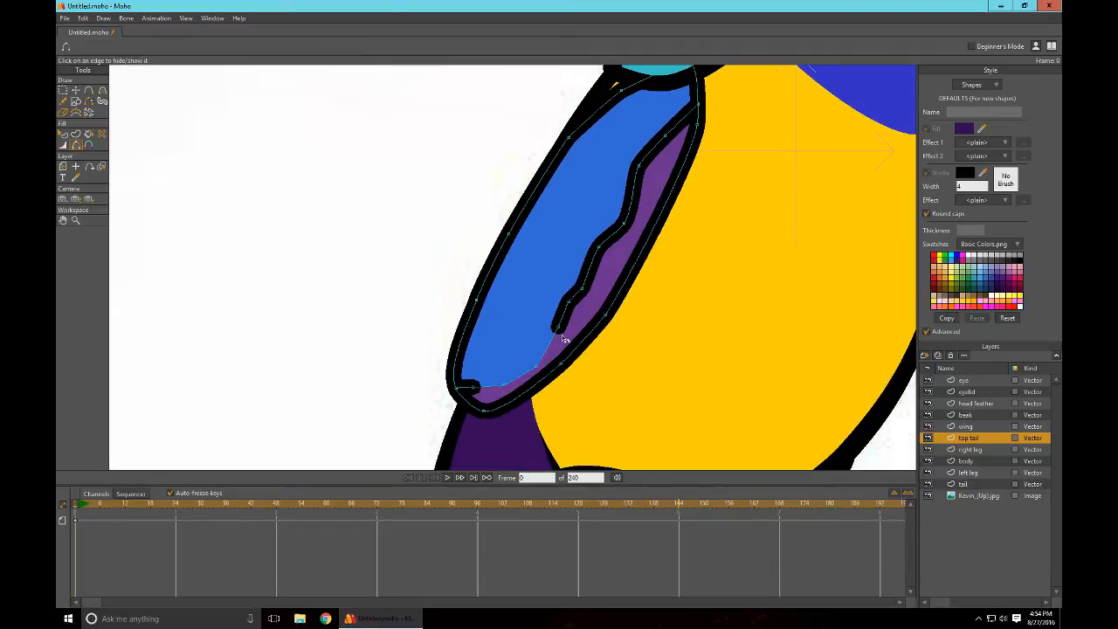
click(566, 315)
click(580, 295)
click(590, 264)
click(611, 234)
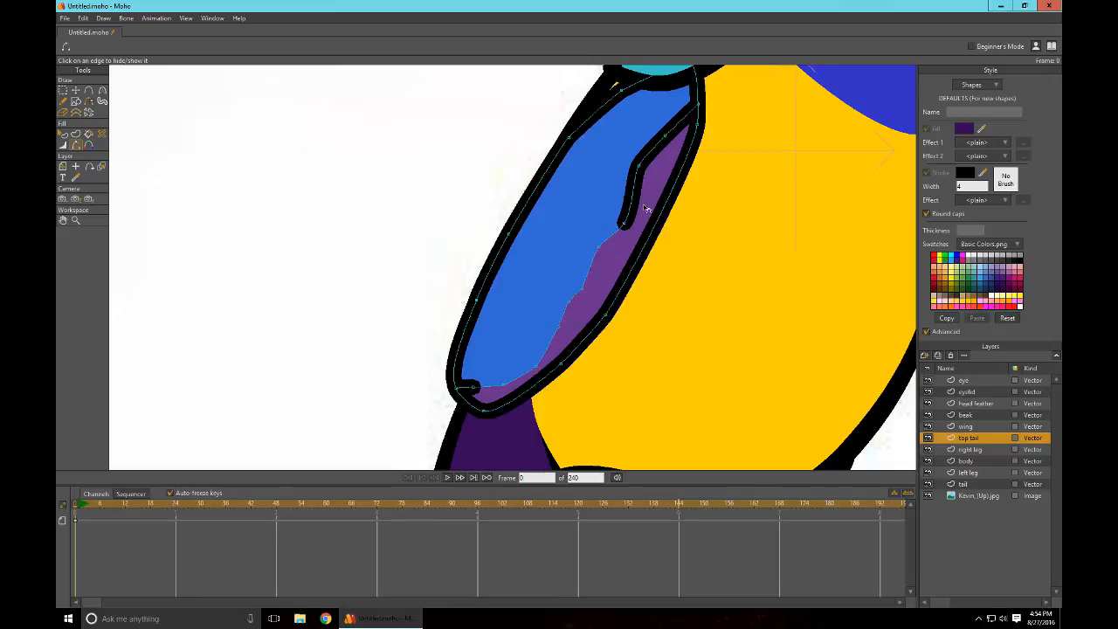
click(632, 194)
click(653, 152)
click(674, 121)
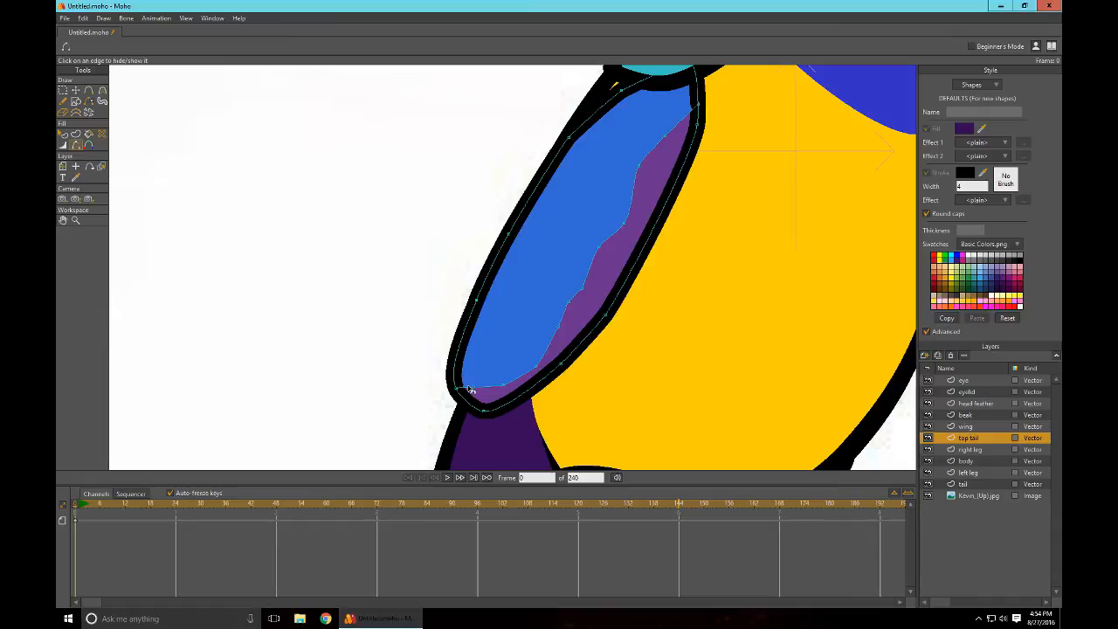
Step: Adjust the line width at the top tail's tip and set the purple side's lower point to 30 percent and its upper point to 68 percent
drag(714, 330, 666, 322)
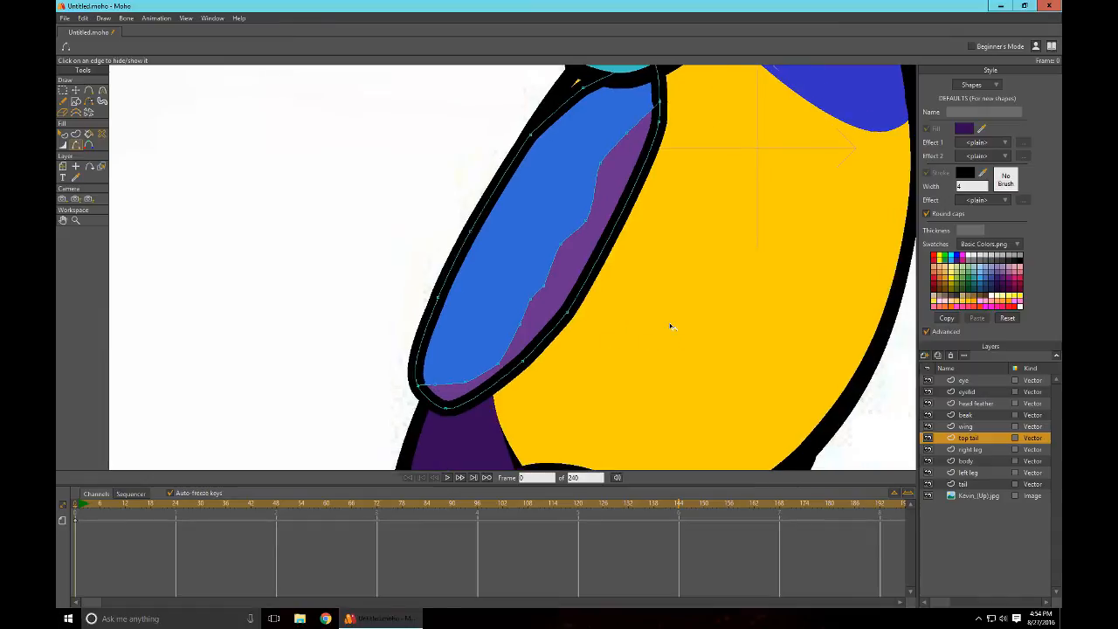
mouse_move(689, 253)
mouse_down()
mouse_move(728, 322)
mouse_move(743, 278)
mouse_up()
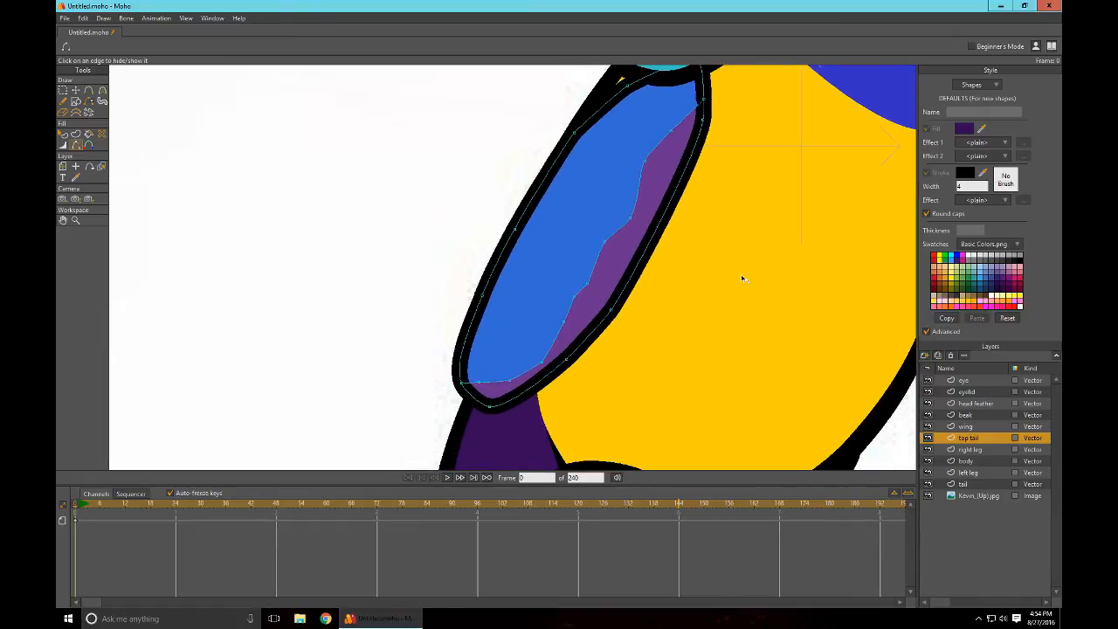
key(w)
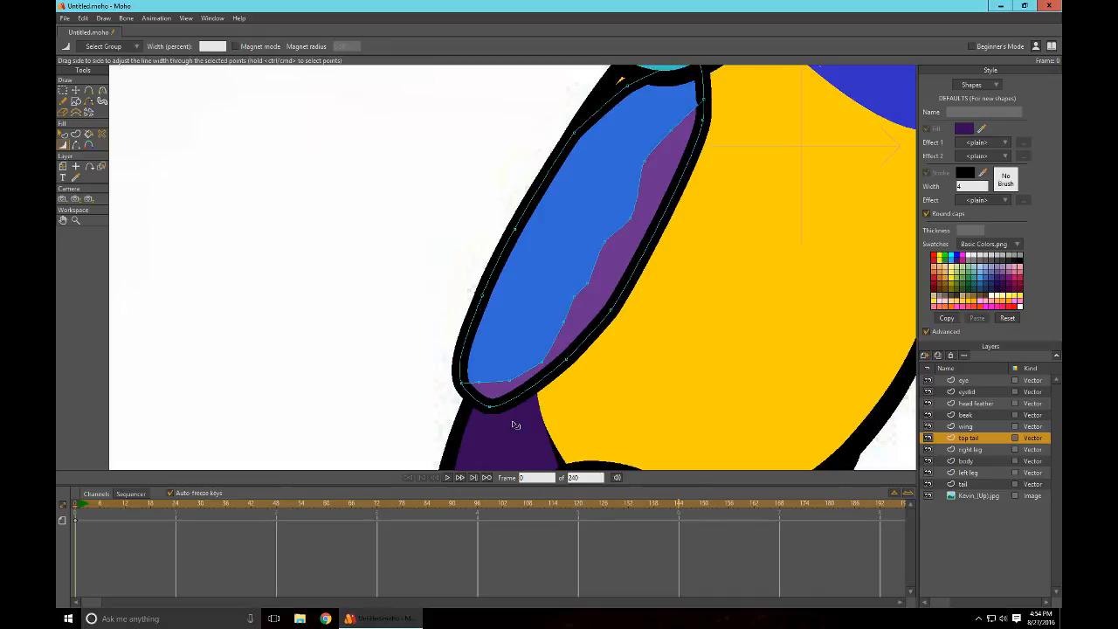
drag(515, 425, 526, 432)
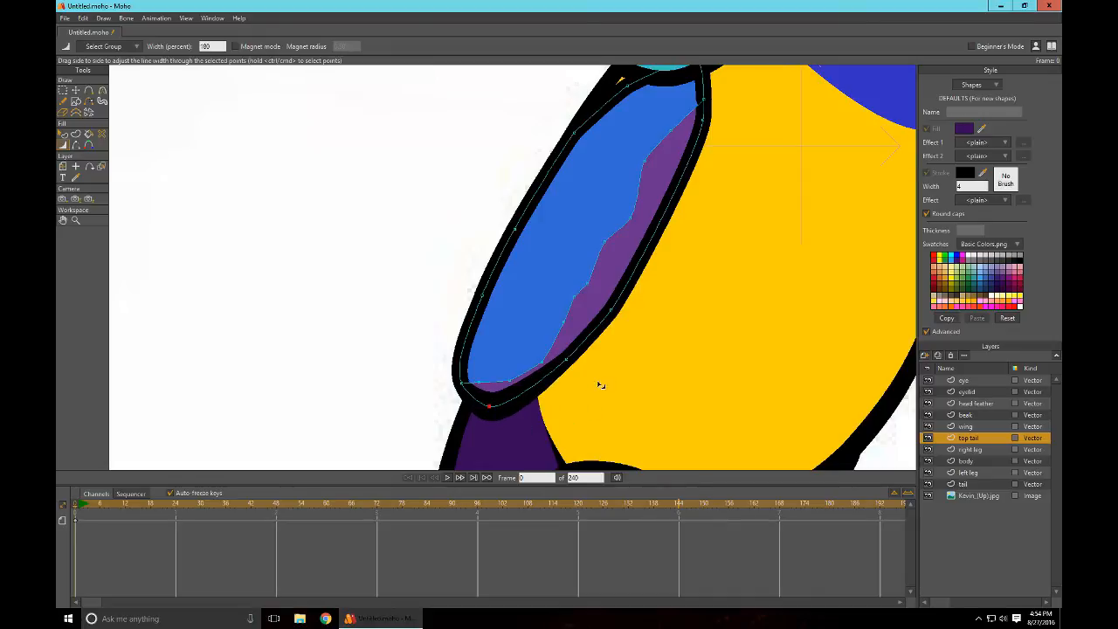
drag(600, 384, 636, 344)
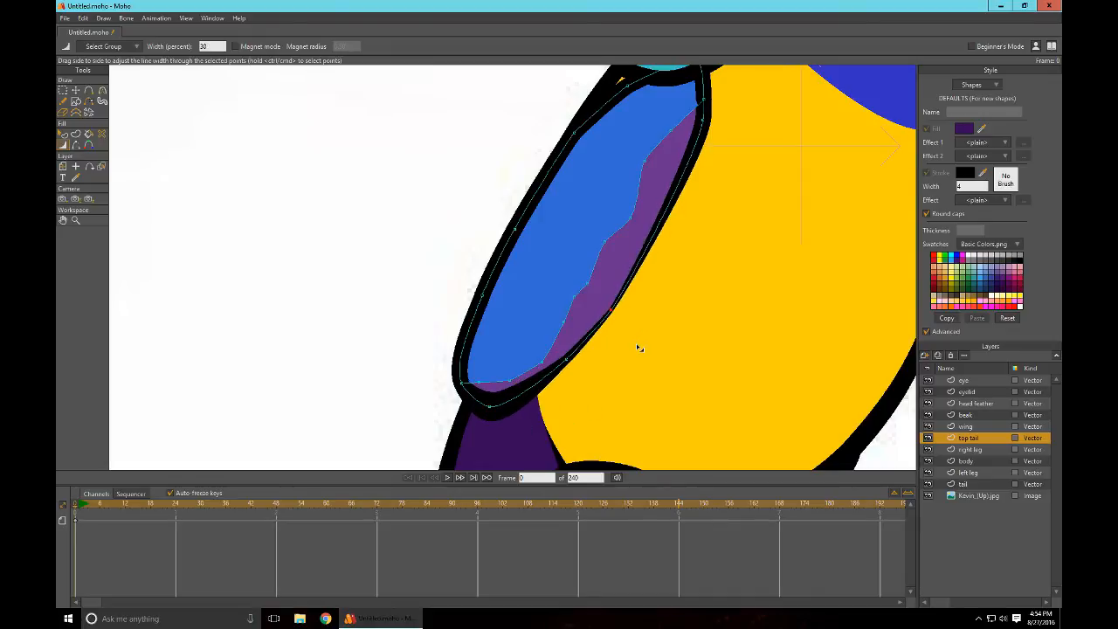
drag(714, 240, 679, 320)
drag(700, 228, 690, 244)
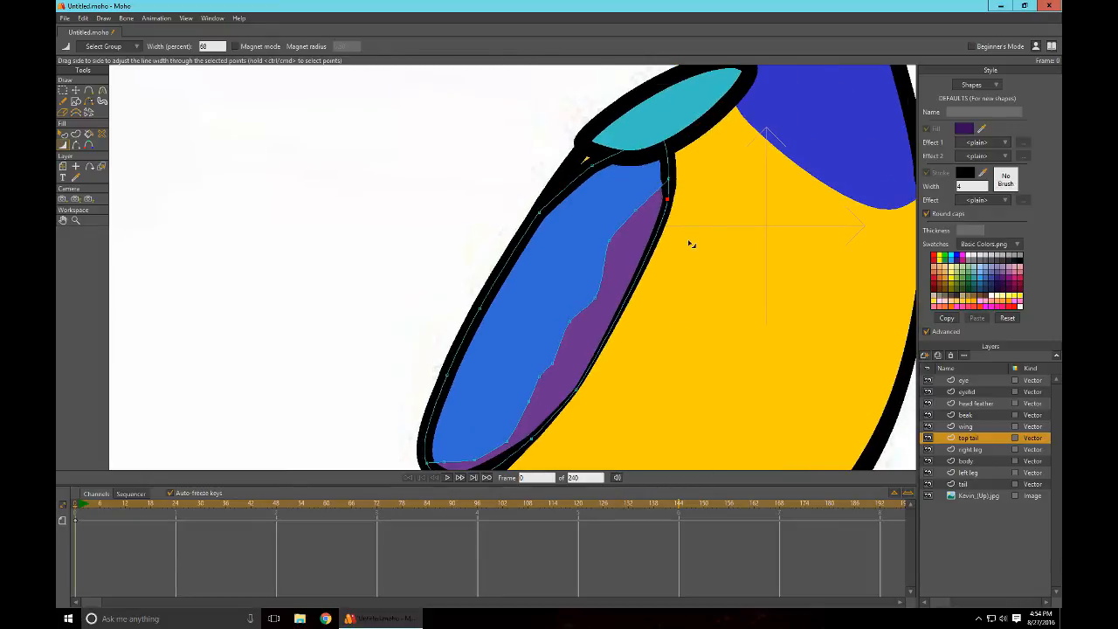
Step: Set the top tail's lower outer-edge point to 130 percent and its tip to 126 percent line width, and adjust the adjacent corner point
drag(719, 303, 809, 264)
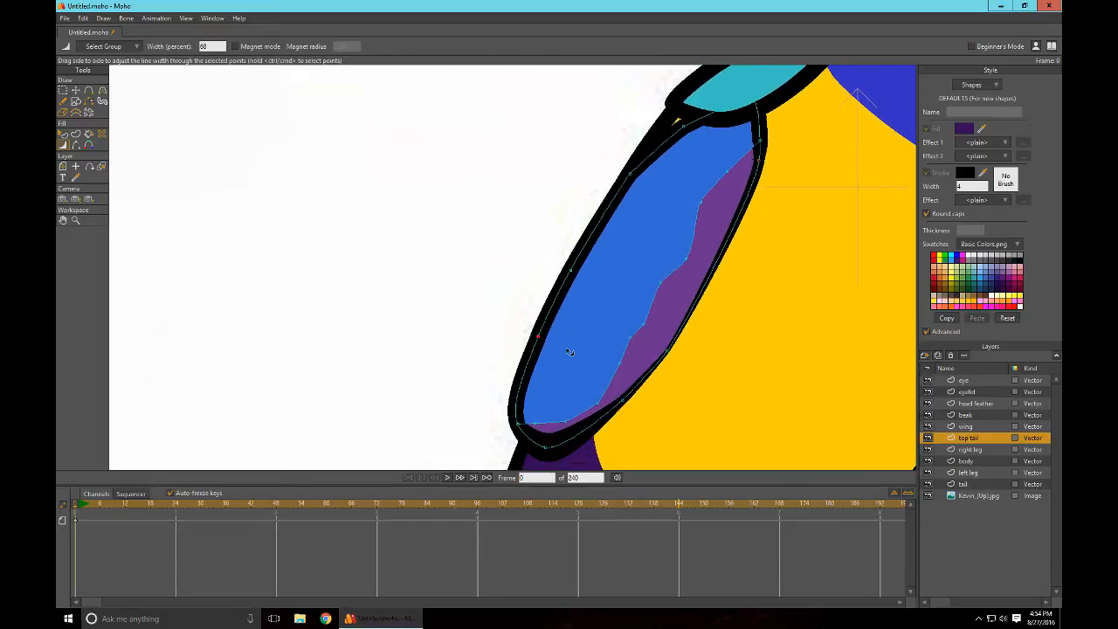
mouse_move(569, 352)
mouse_down()
mouse_move(509, 411)
mouse_move(570, 349)
mouse_up()
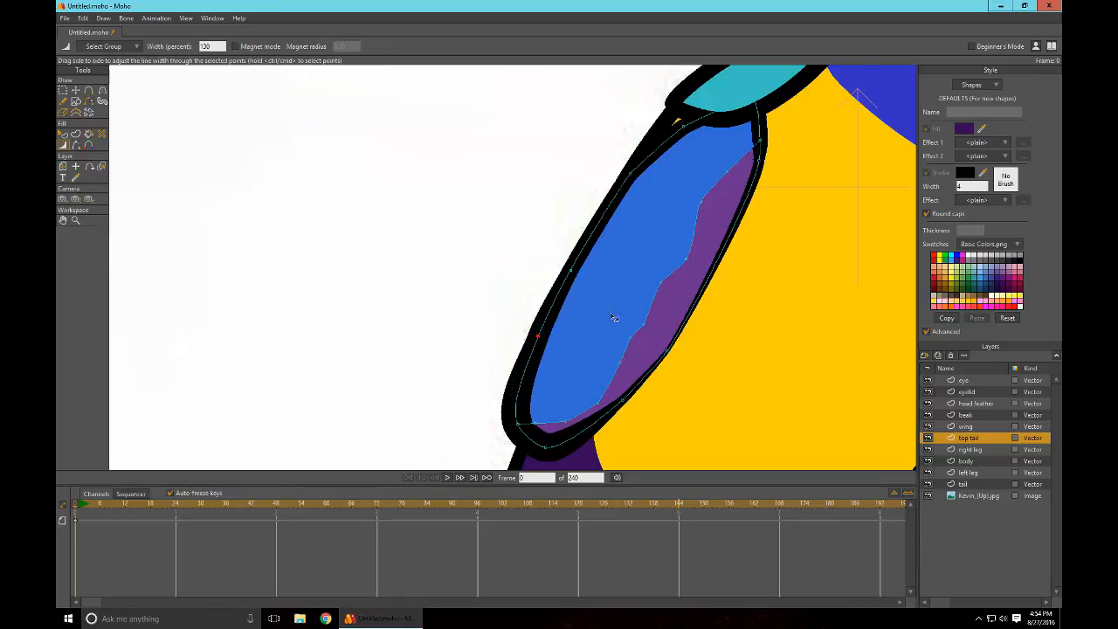
drag(574, 456, 564, 457)
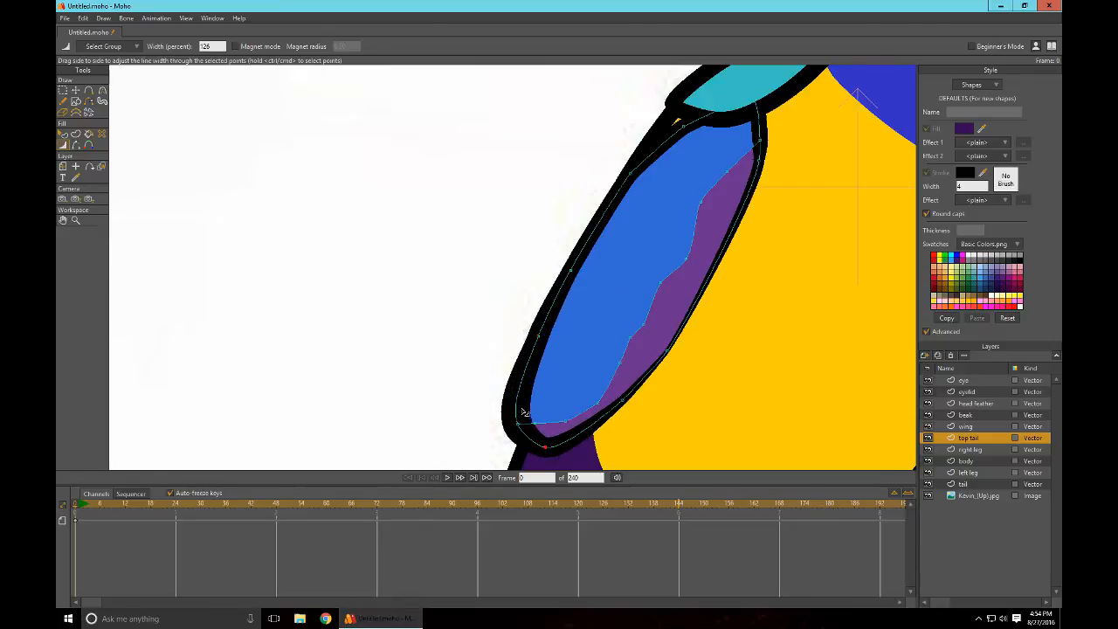
drag(526, 412, 514, 409)
Step: Set the top tail's middle outer-edge point to 82 percent and the uppermost outer point just below the wing to 100 percent line width
drag(604, 350, 583, 438)
drag(580, 368, 554, 386)
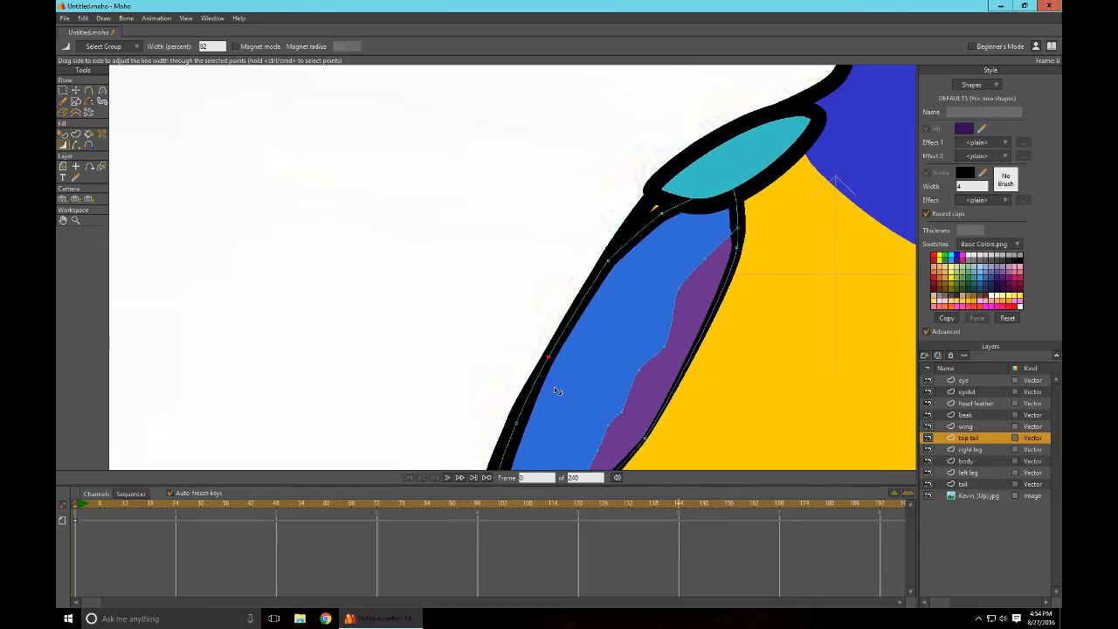
drag(621, 289, 627, 330)
drag(680, 266, 687, 277)
drag(617, 303, 624, 302)
Step: On the wing layer, thin away the lower edge outline, thin the end beside the neck, and set the opposite tip to 60 percent line width
drag(688, 269, 684, 133)
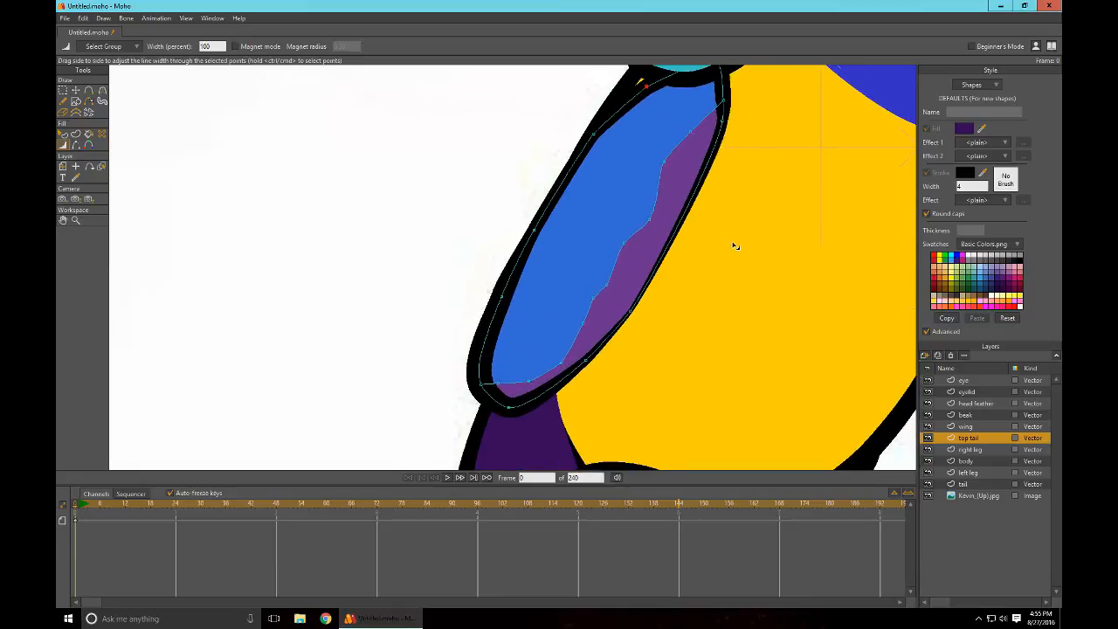
drag(734, 246, 898, 459)
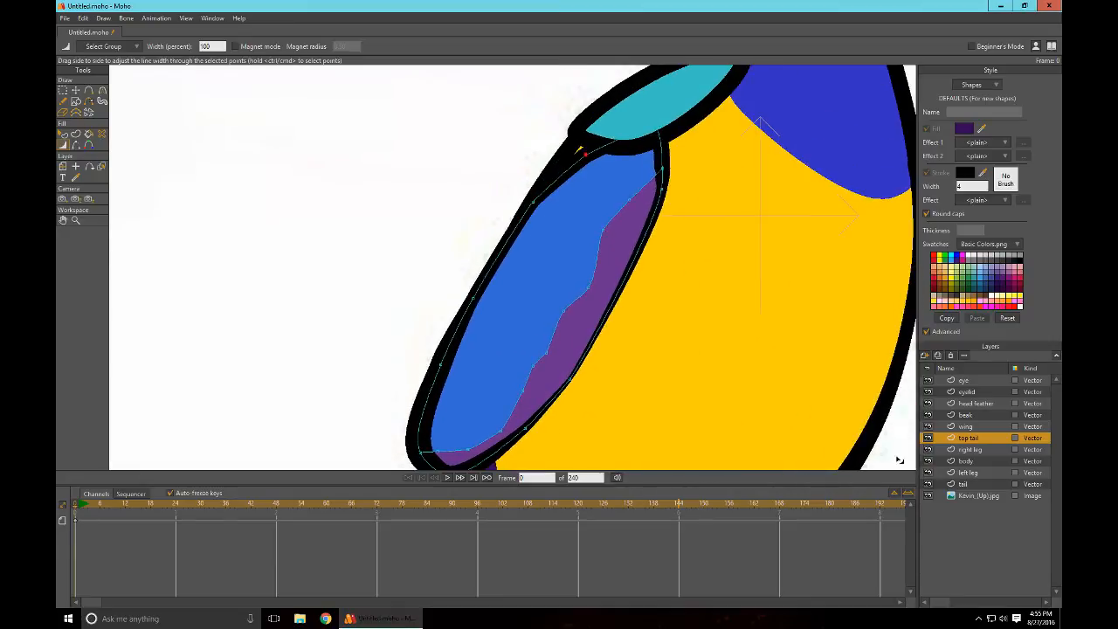
click(969, 427)
drag(753, 237, 718, 375)
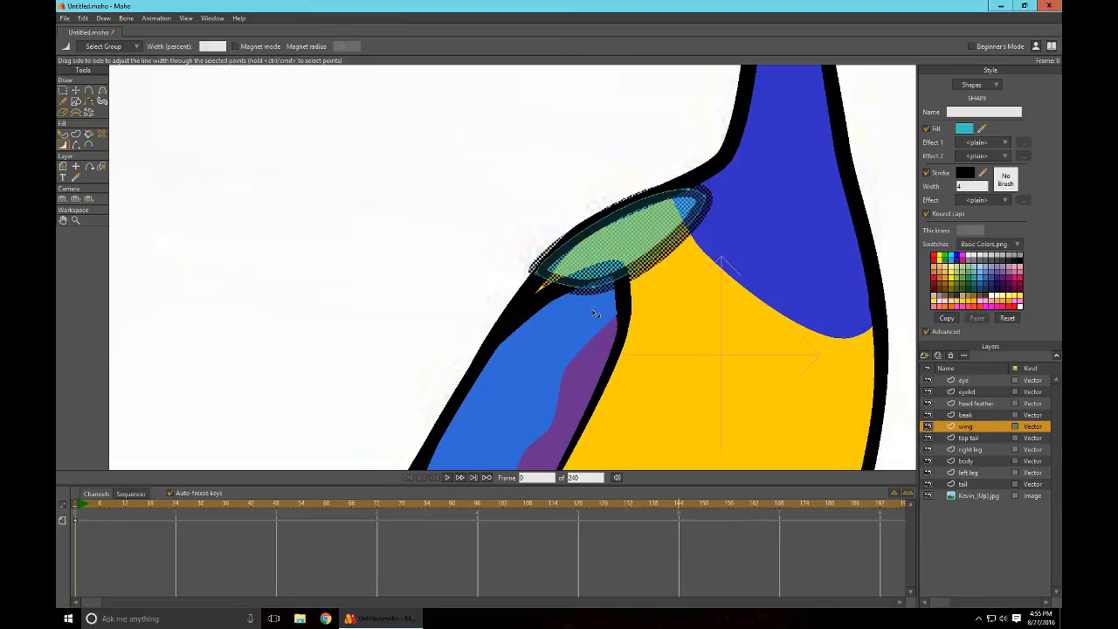
drag(602, 301, 370, 399)
drag(730, 232, 405, 349)
drag(683, 162, 666, 165)
drag(529, 241, 519, 245)
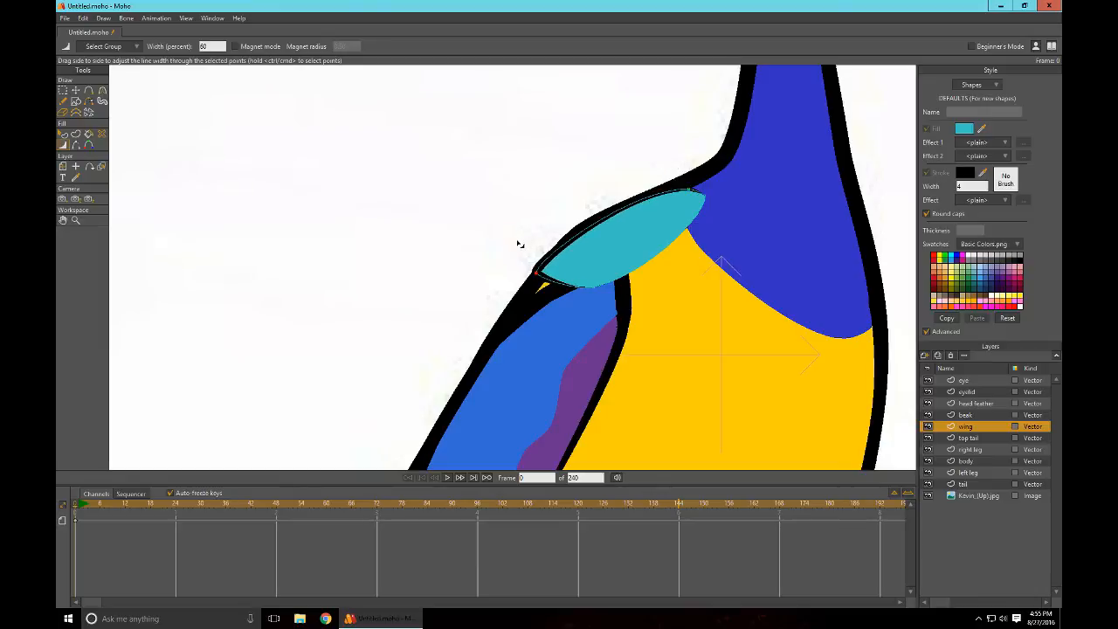
drag(695, 324, 659, 299)
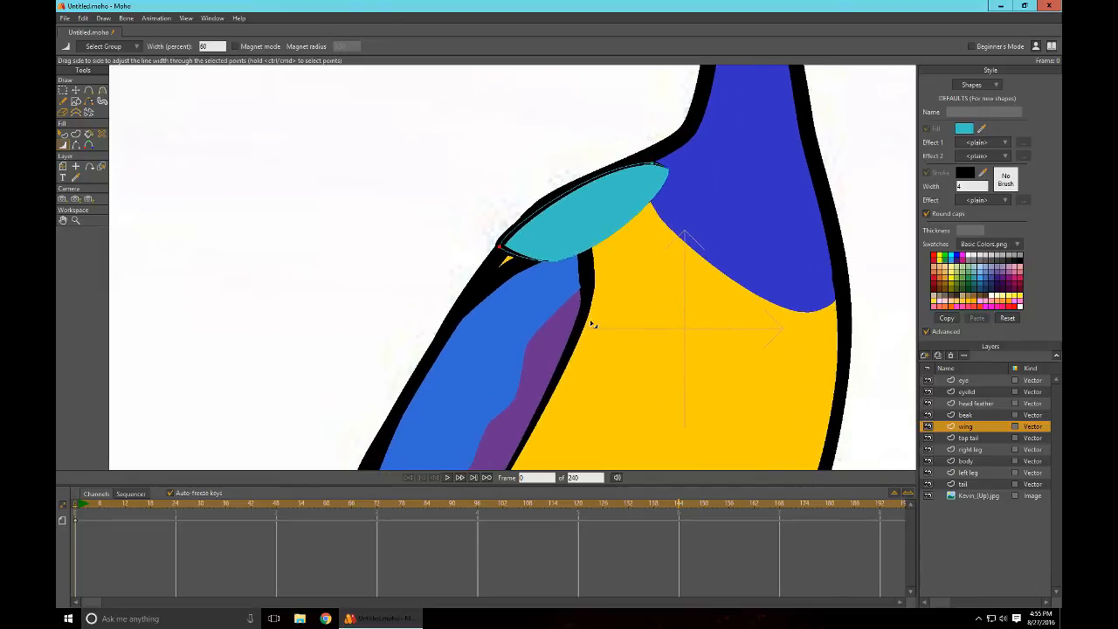
Step: Compare the wing with the reference image by temporarily hiding the body and wing layers, restoring both
click(927, 460)
click(928, 426)
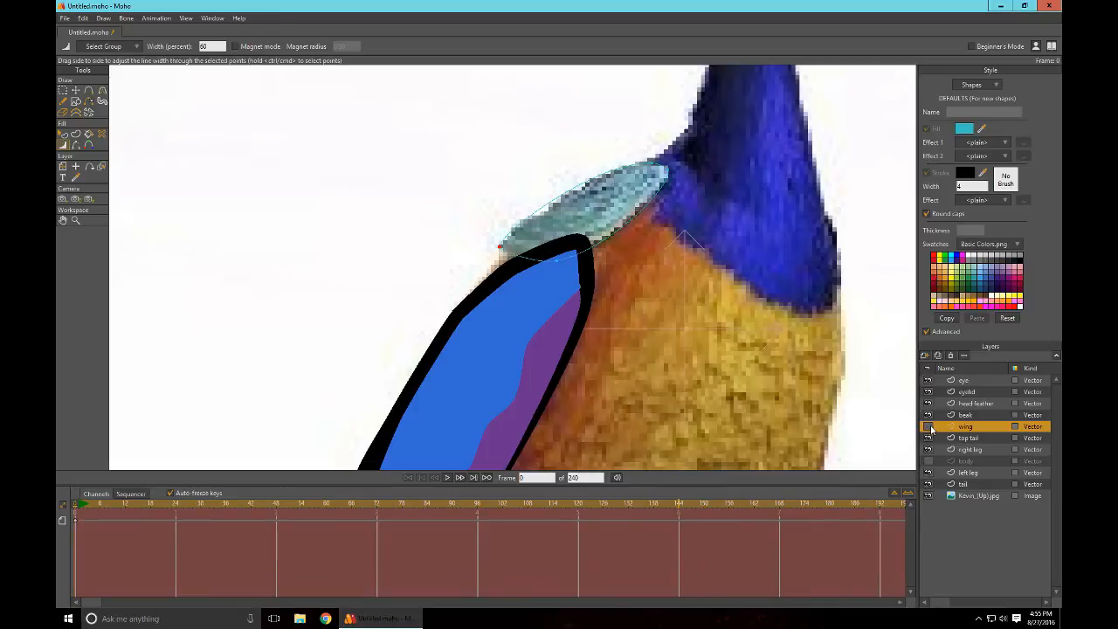
click(929, 426)
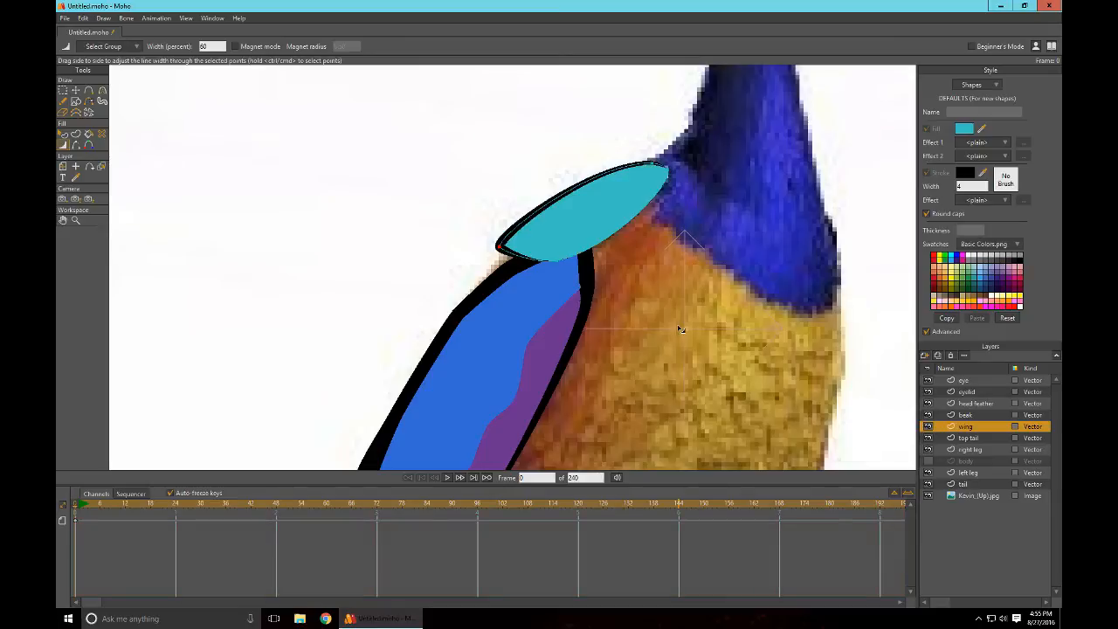
click(928, 460)
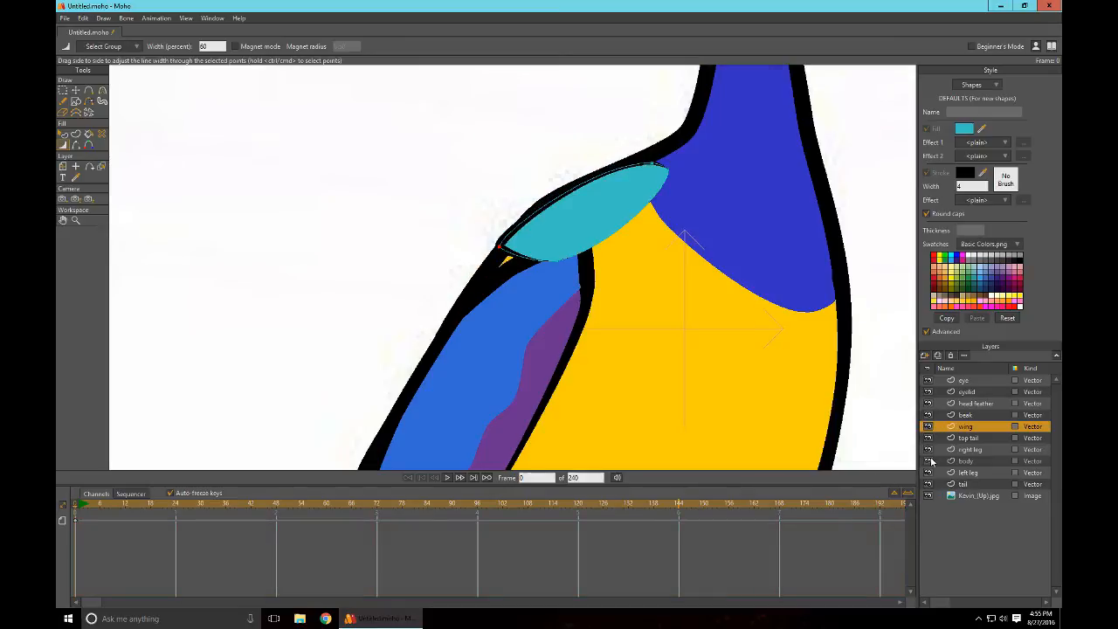
scroll(716, 400, down, 2)
scroll(716, 400, down, 4)
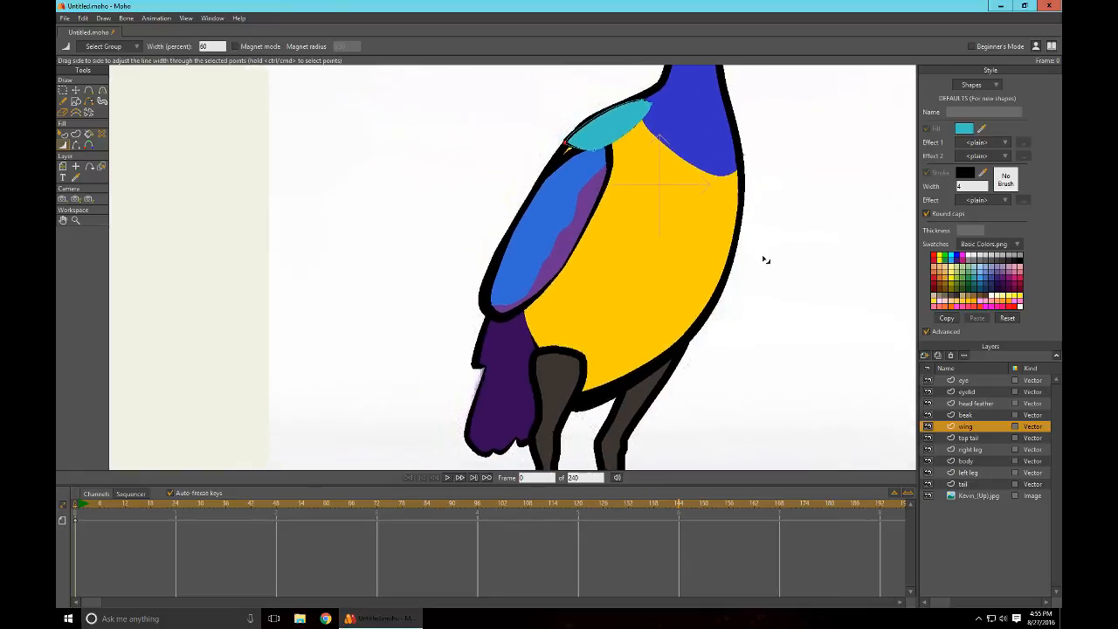
Step: On the top tail layer, thin away the purple edge near the tip and set the tip's outer corner to 128 percent line width
click(975, 439)
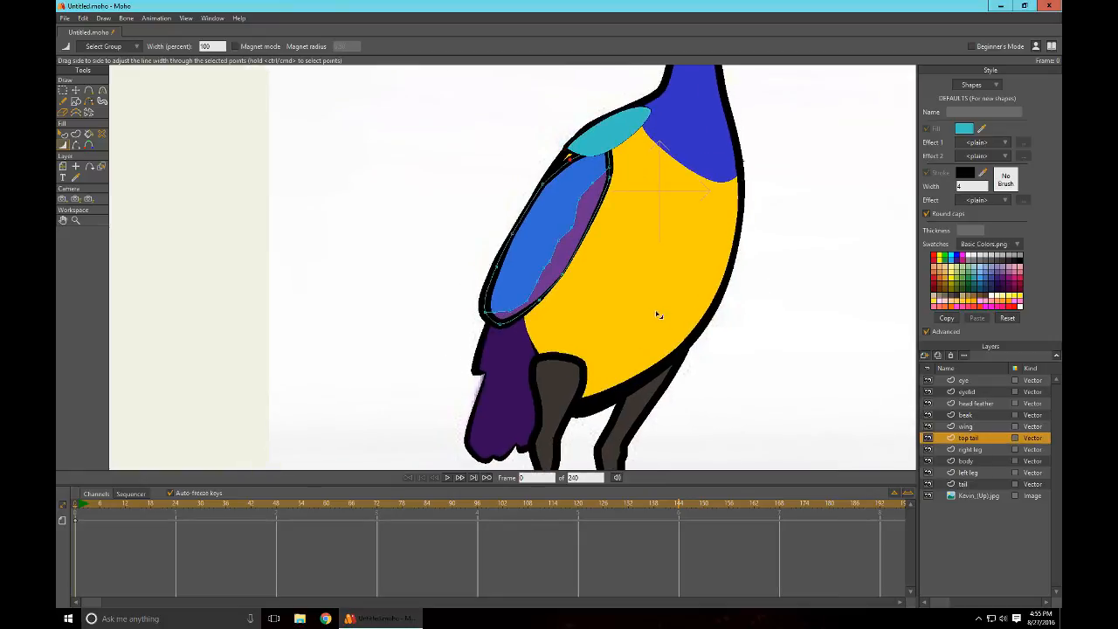
scroll(729, 334, up, 3)
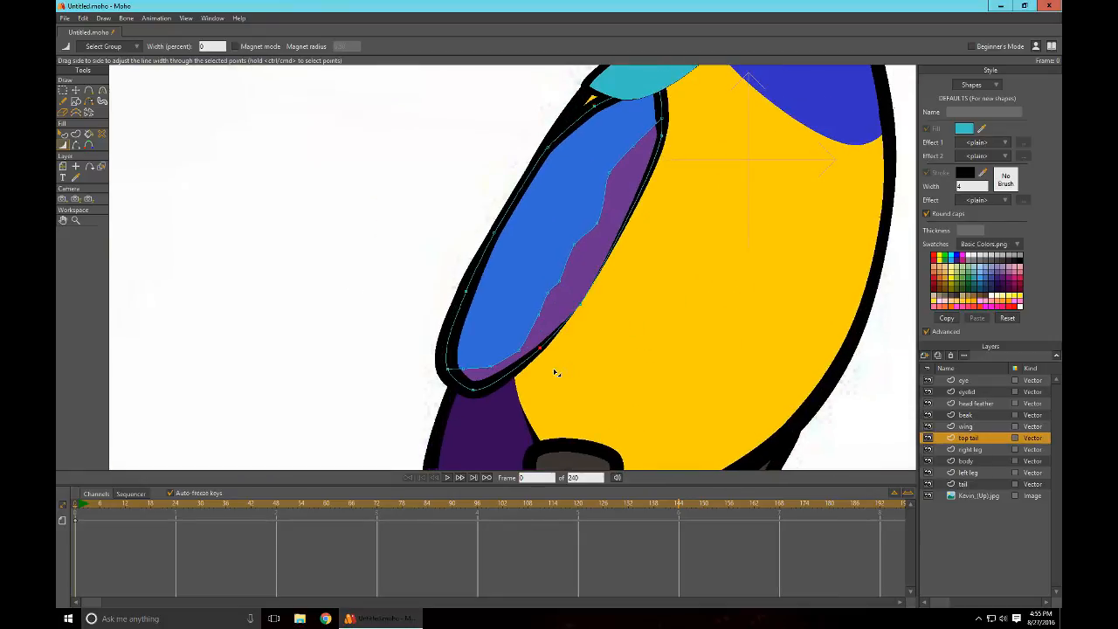
mouse_move(554, 371)
mouse_down()
mouse_move(460, 414)
mouse_move(494, 413)
mouse_move(442, 392)
mouse_up()
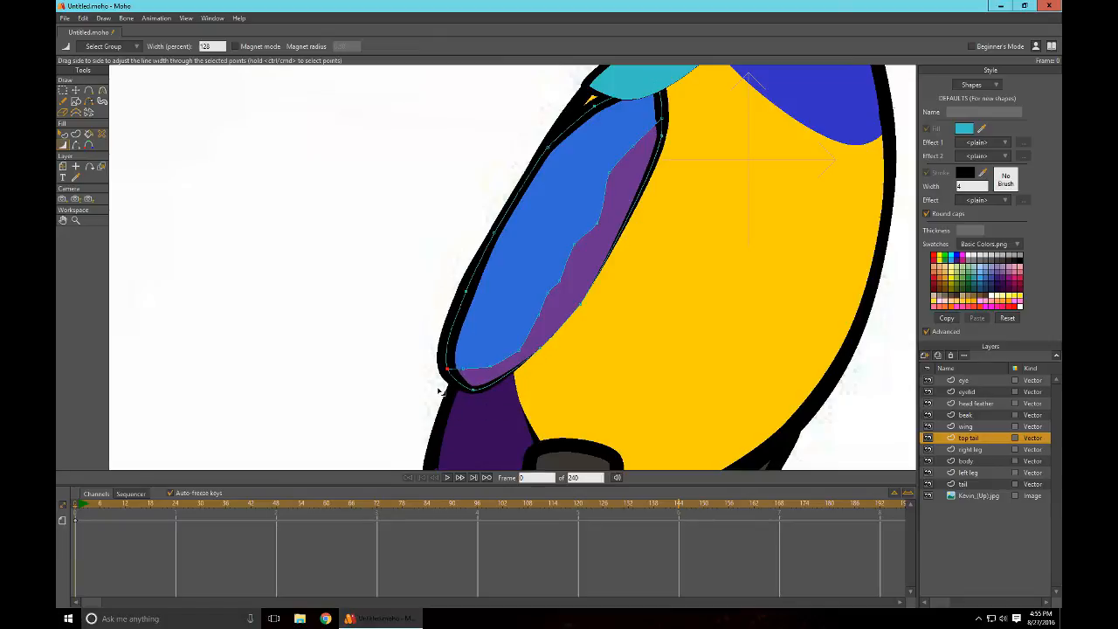
Step: Thin away the top tail's inner edge, set its top point under the wing to 12 percent and the upper outer point to 52 percent
drag(652, 328, 557, 431)
drag(621, 270, 573, 292)
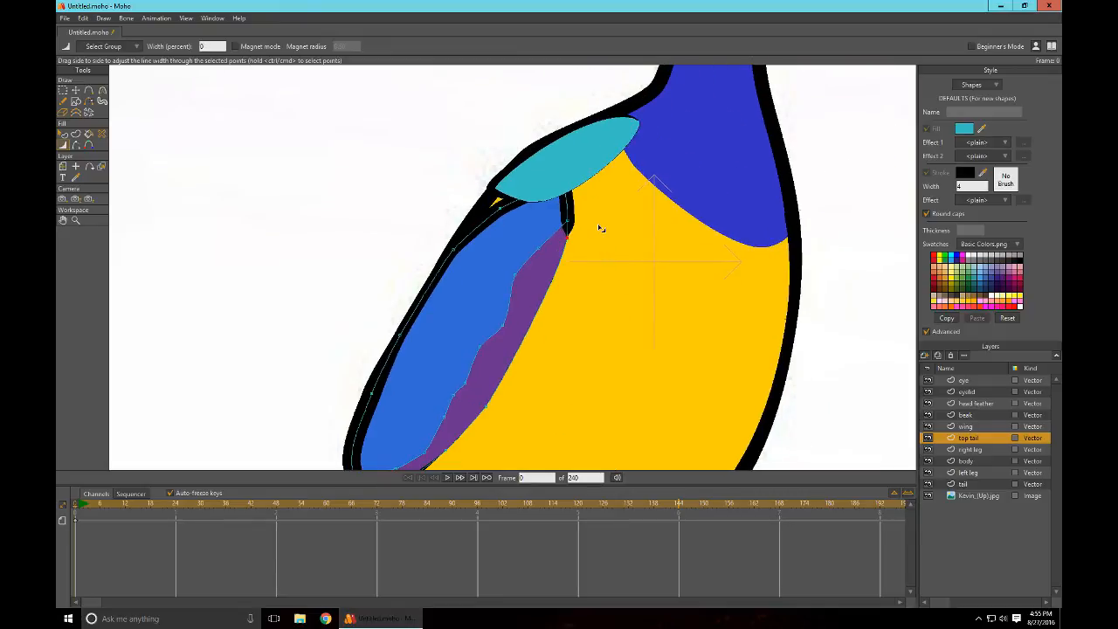
mouse_move(600, 228)
mouse_down()
mouse_move(568, 232)
mouse_move(575, 244)
mouse_up()
drag(562, 186, 571, 195)
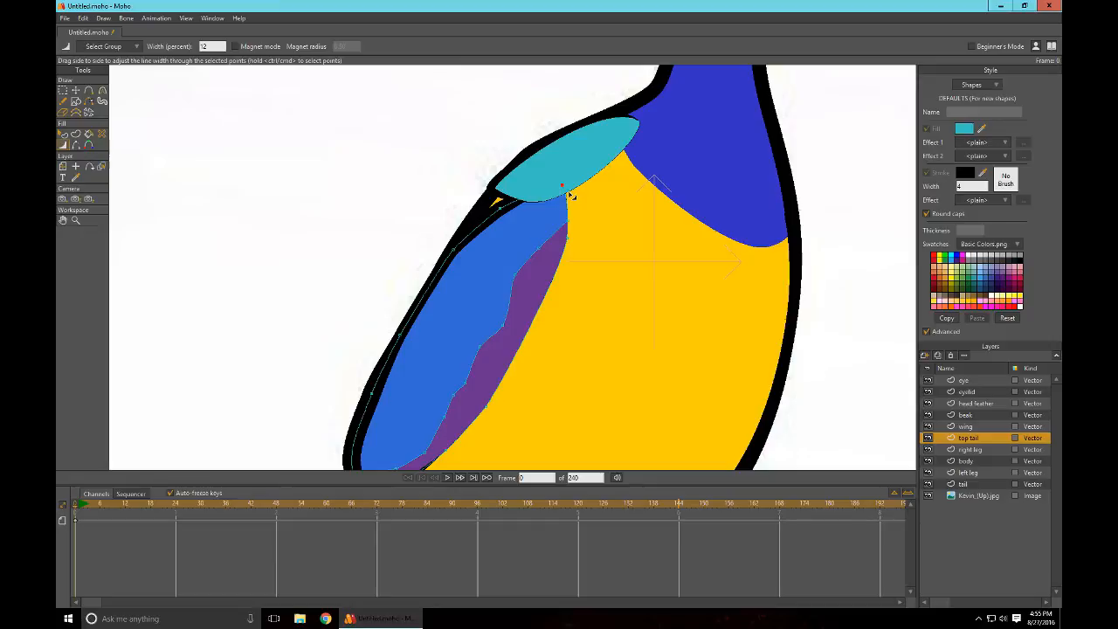
drag(514, 221, 470, 265)
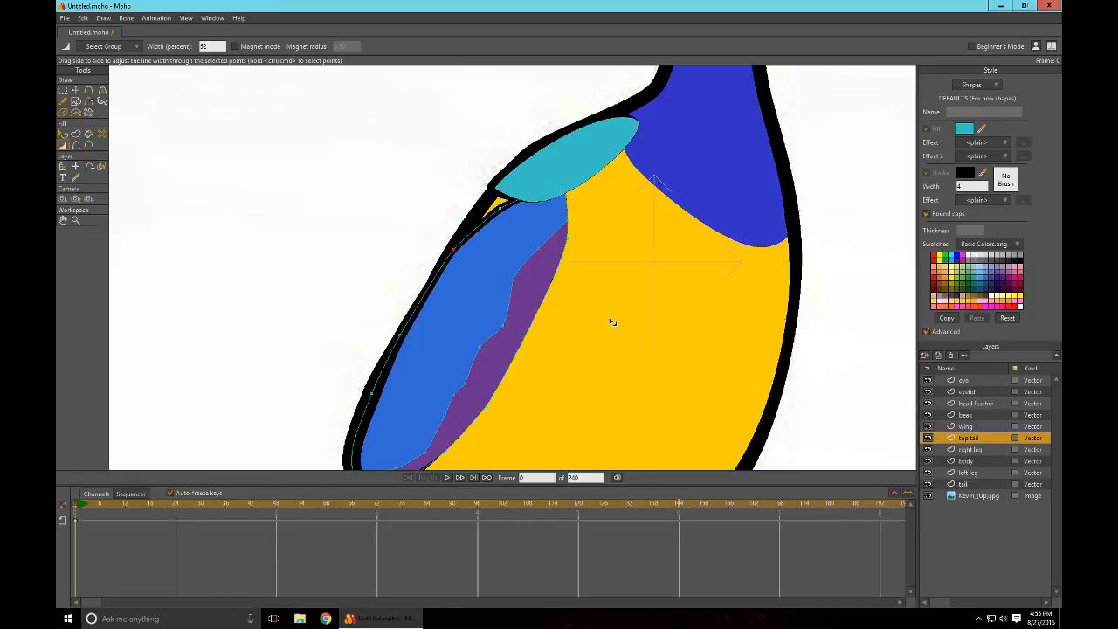
Step: Check the top tail against the reference by temporarily hiding the top tail and body layers, and review the whole bird
scroll(612, 322, down, 5)
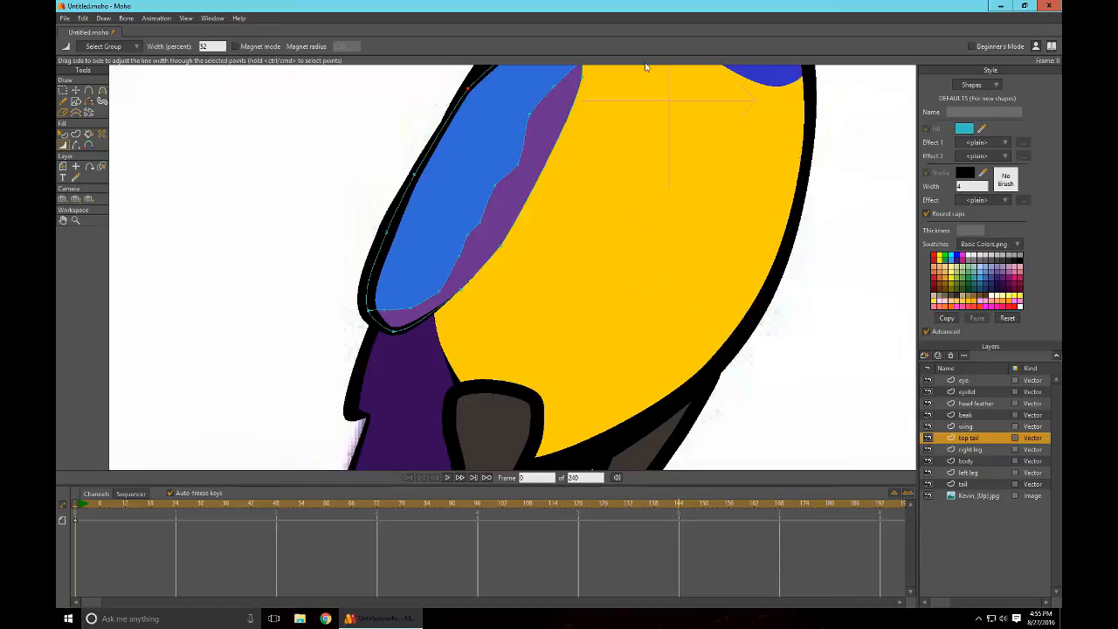
click(928, 461)
click(929, 439)
drag(701, 232, 697, 302)
click(928, 462)
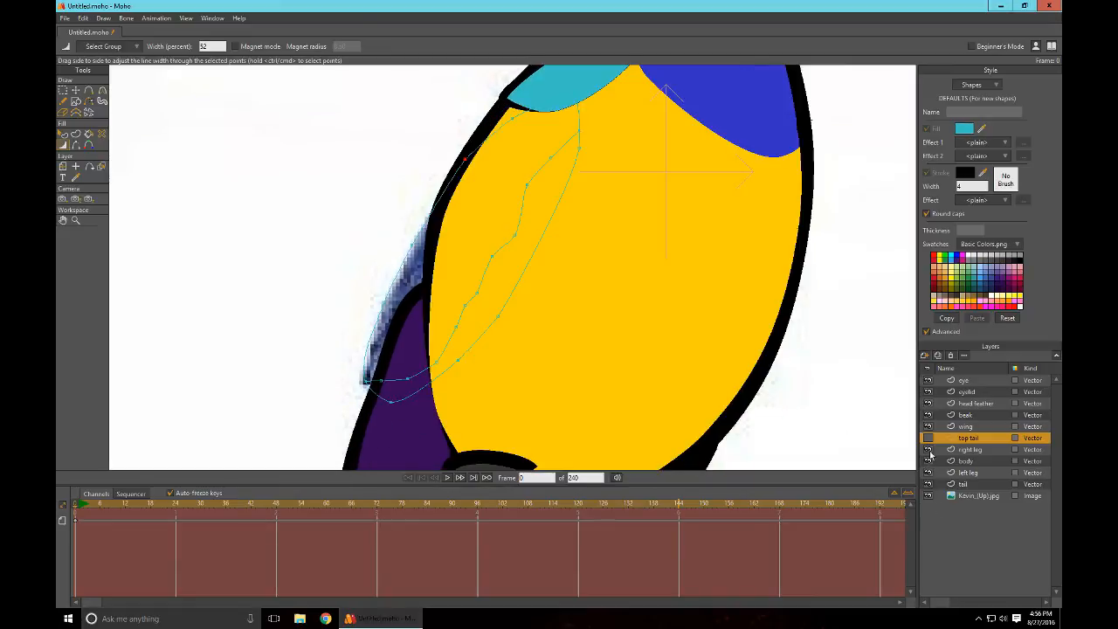
click(928, 439)
drag(671, 243, 663, 392)
scroll(687, 325, down, 4)
scroll(688, 326, down, 4)
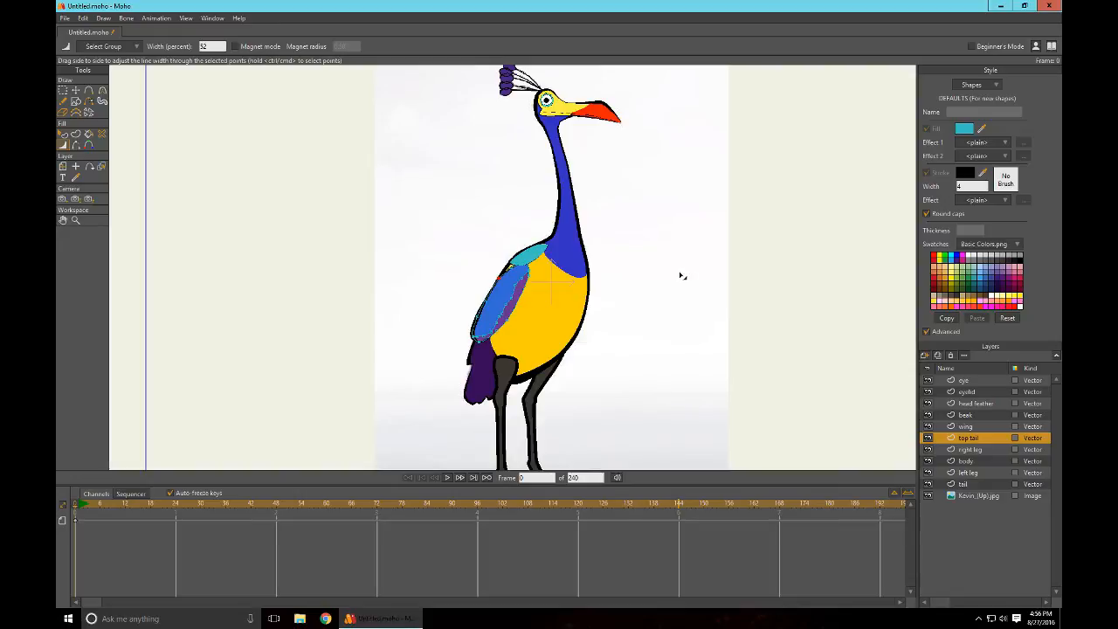
drag(682, 276, 867, 467)
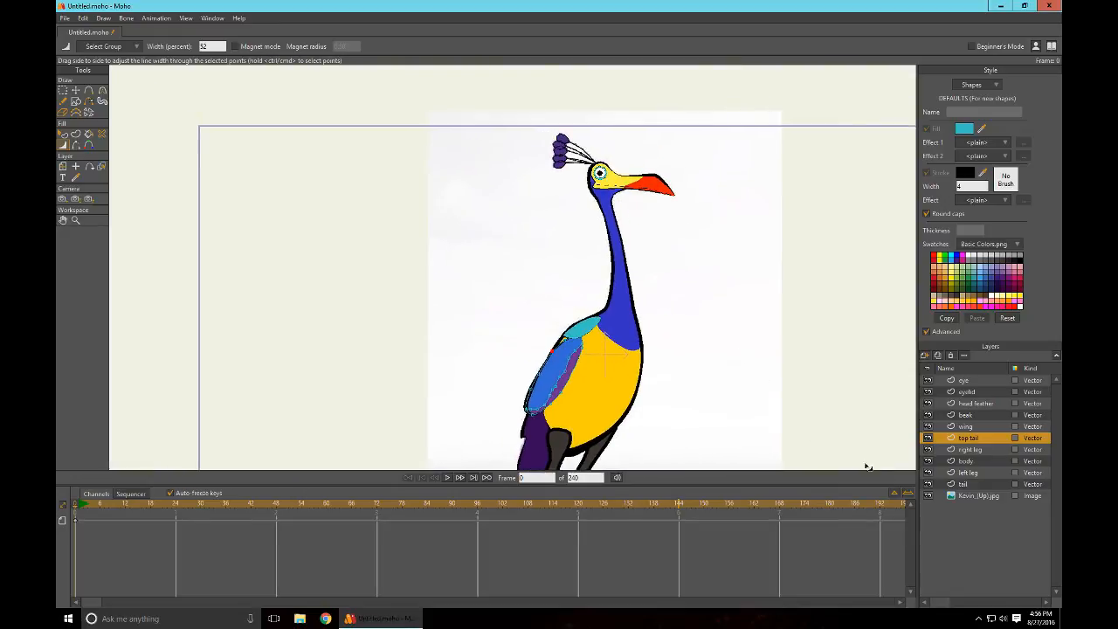
Step: On the body layer, set the outline point at the top of the head to 40 percent line width
click(966, 461)
scroll(756, 252, up, 5)
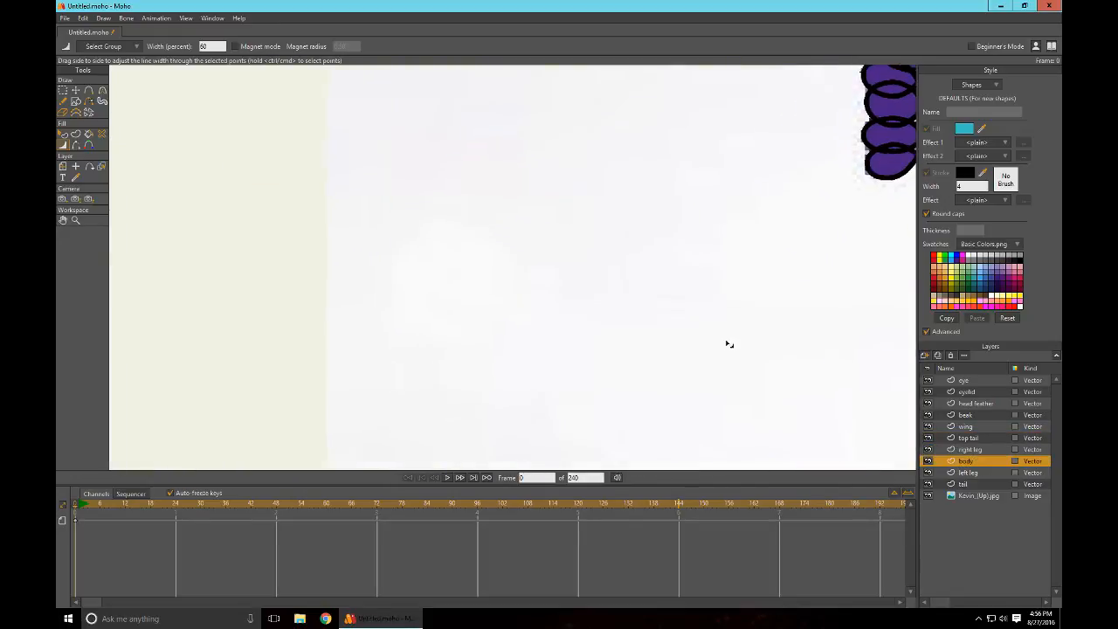
drag(728, 341, 424, 372)
drag(505, 270, 490, 274)
drag(594, 172, 591, 173)
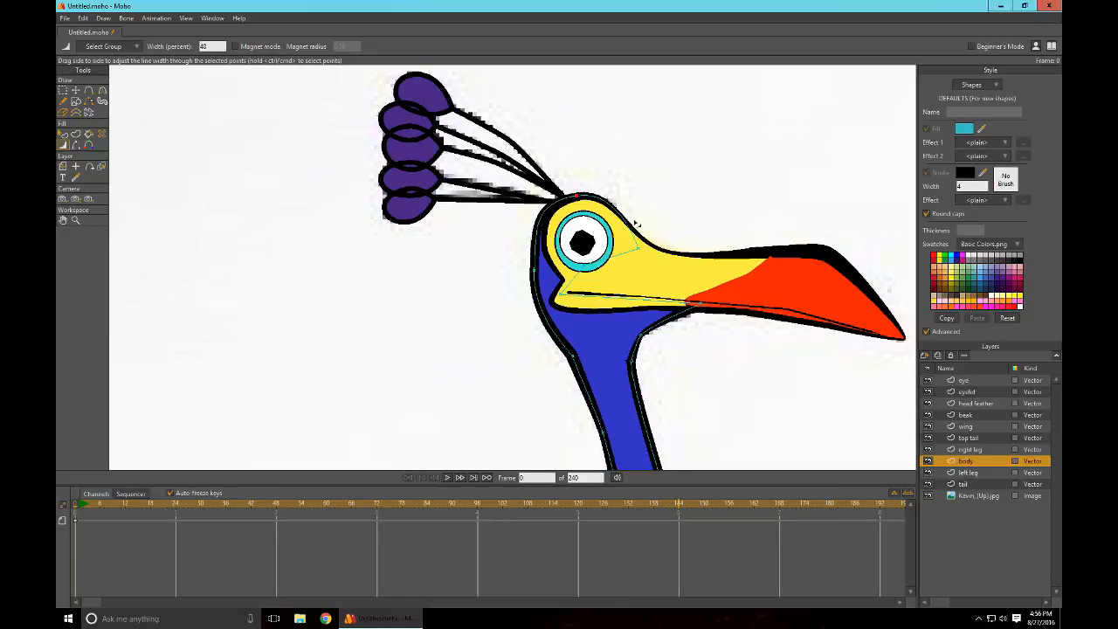
scroll(775, 355, down, 1)
scroll(775, 354, down, 2)
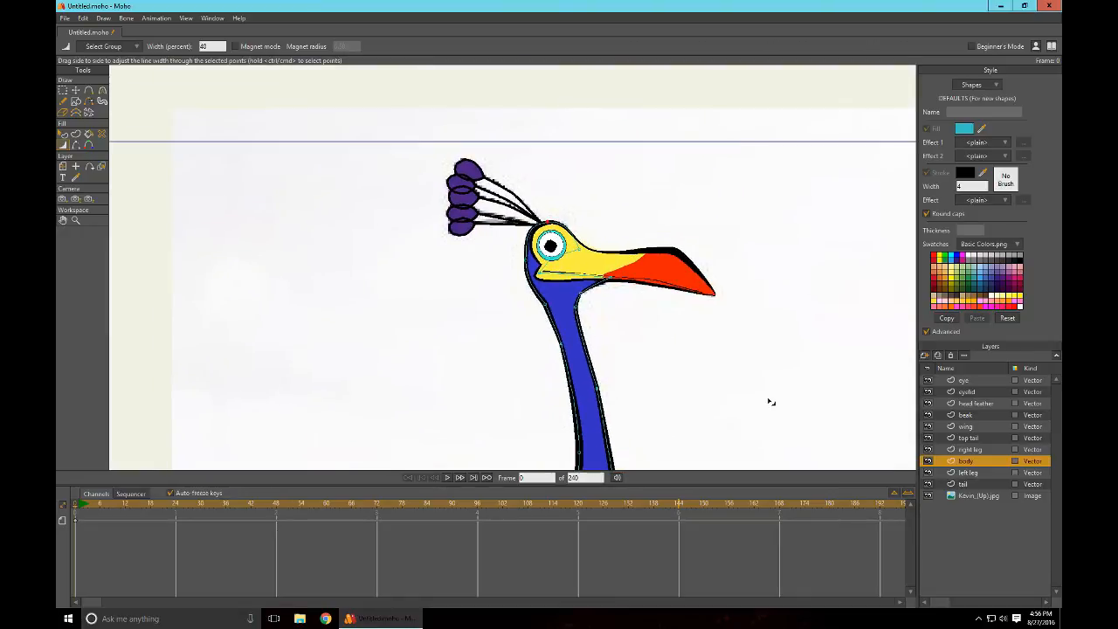
scroll(520, 324, up, 3)
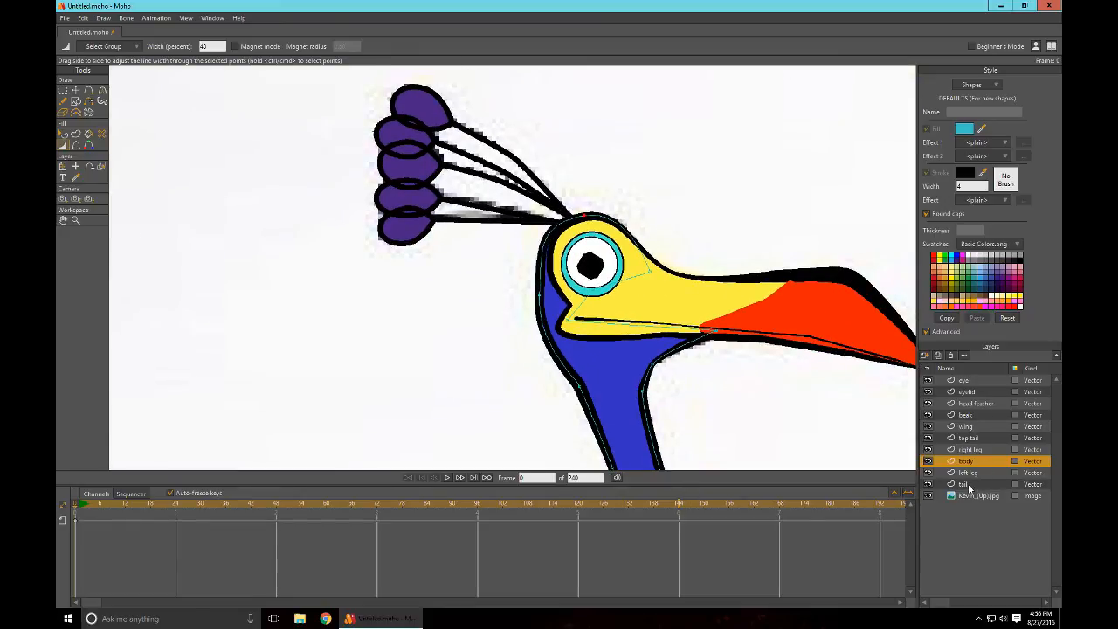
Step: Make the head feather layer active and set the bend in the middle feather's stem to 34 percent line width
click(975, 403)
scroll(469, 283, up, 3)
drag(470, 283, 634, 375)
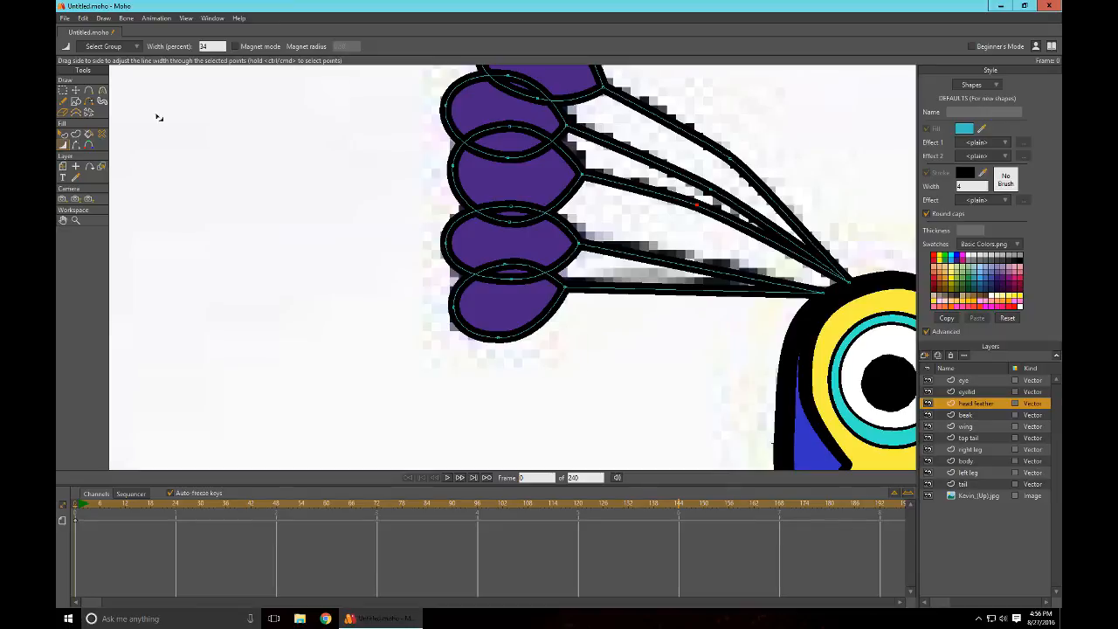
click(62, 90)
mouse_move(321, 238)
mouse_down()
mouse_move(609, 289)
mouse_move(389, 305)
mouse_up()
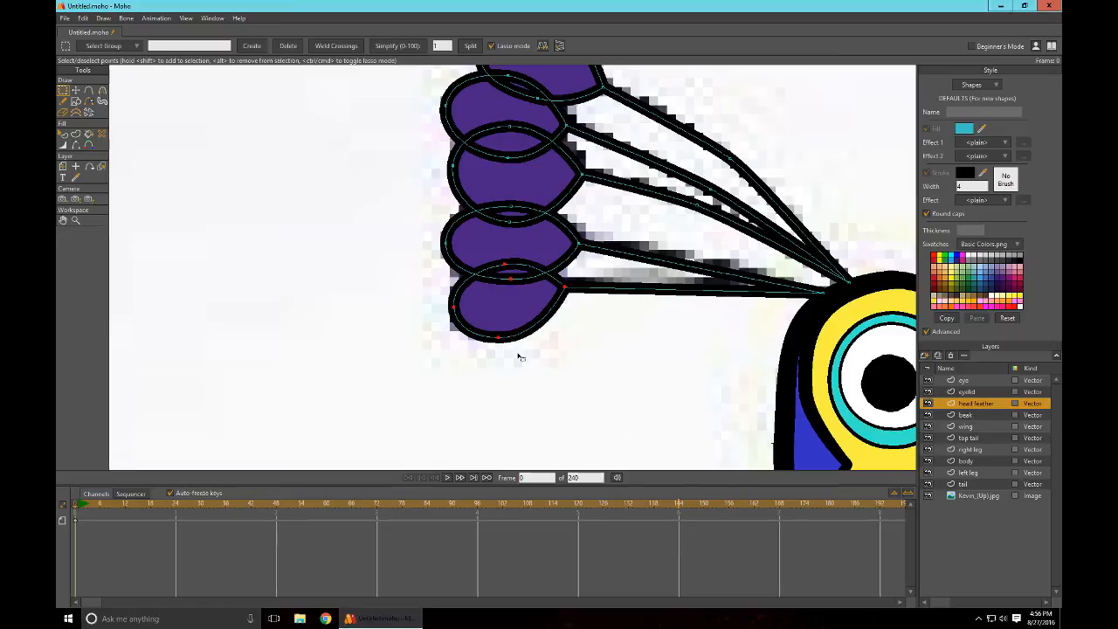
click(76, 135)
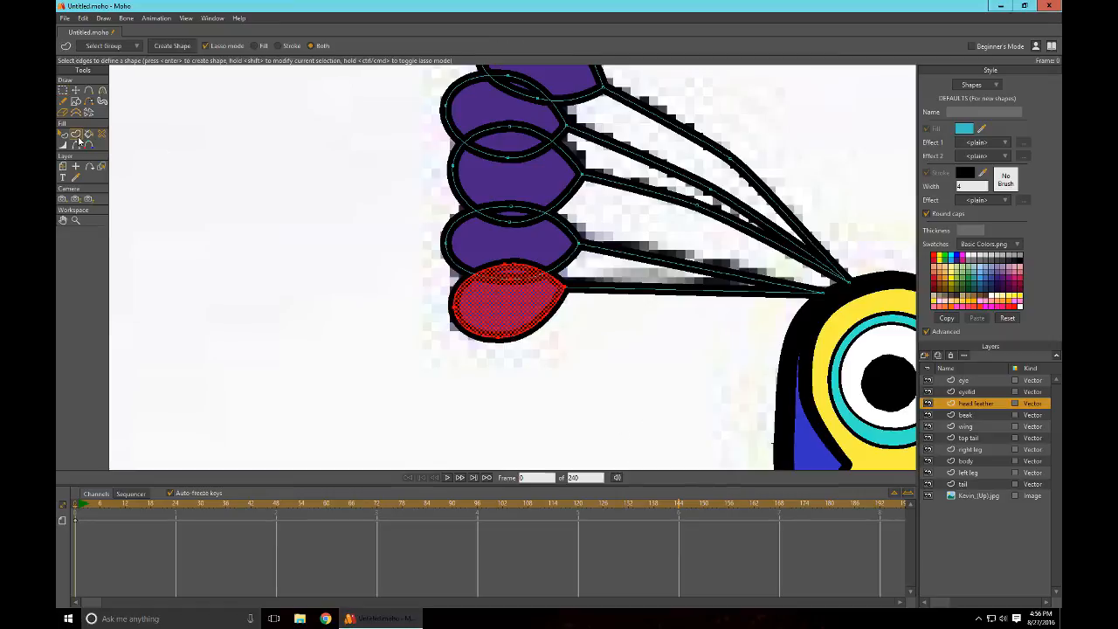
click(103, 18)
click(102, 19)
drag(611, 352, 602, 379)
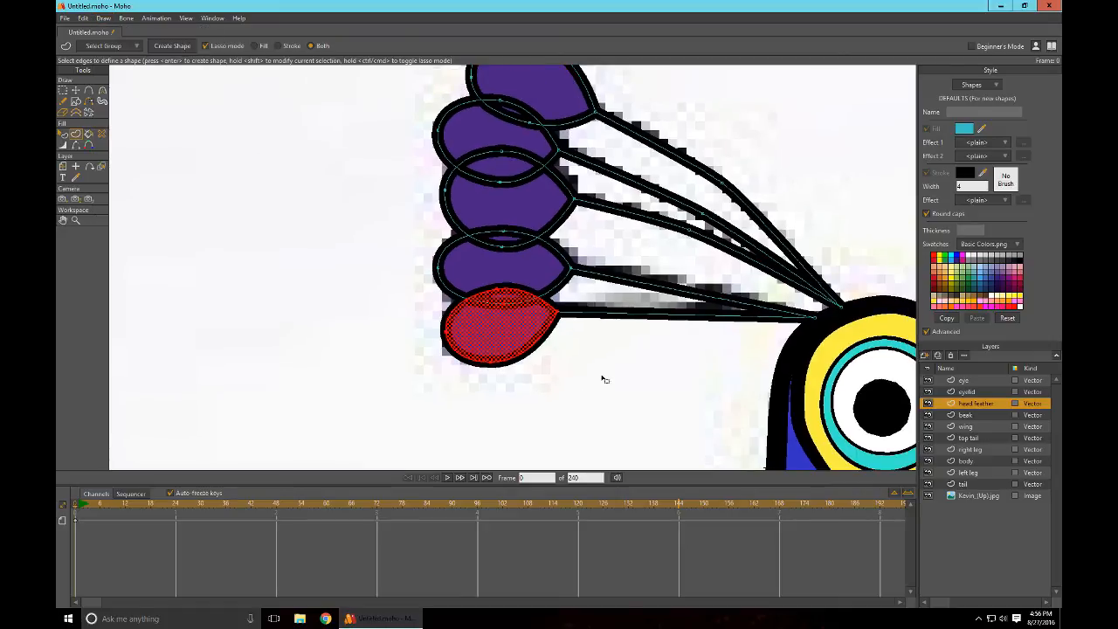
click(63, 90)
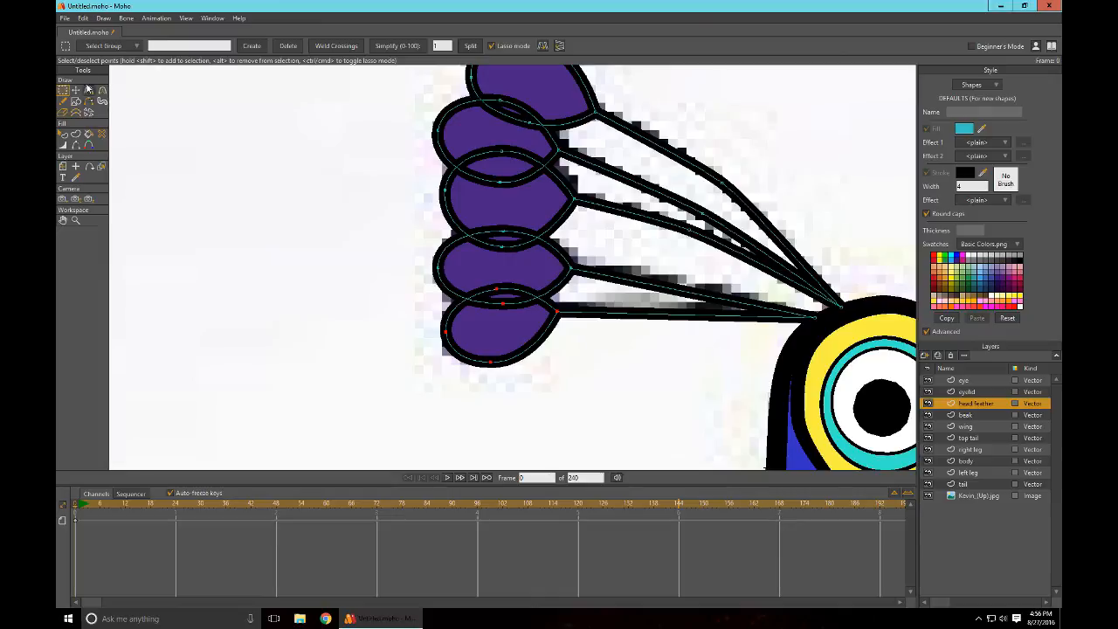
Step: With lasso selection turned off, try to thin the lines to 0 percent at the five points where the purple plumes meet their stems
click(490, 47)
scroll(388, 257, down, 3)
drag(444, 120, 578, 353)
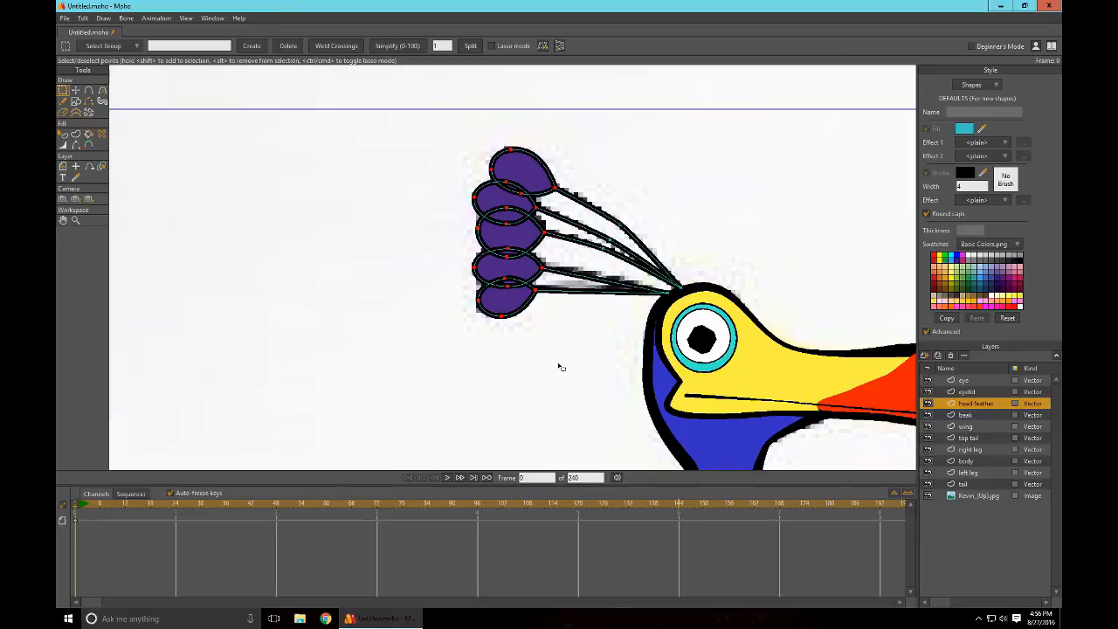
drag(598, 353, 525, 160)
key(w)
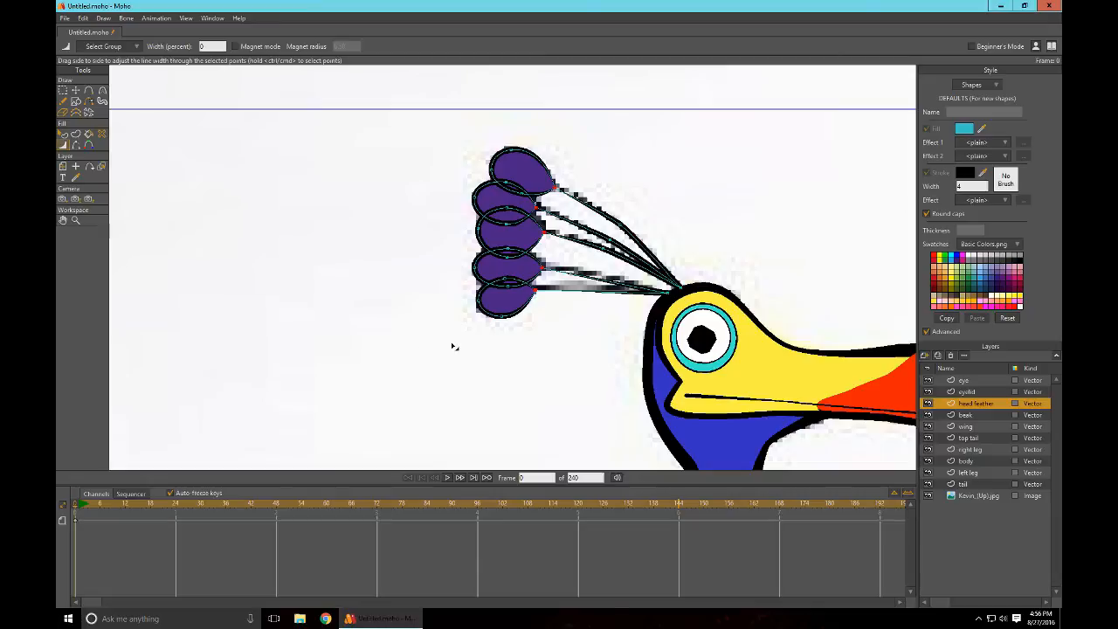
drag(451, 345, 455, 345)
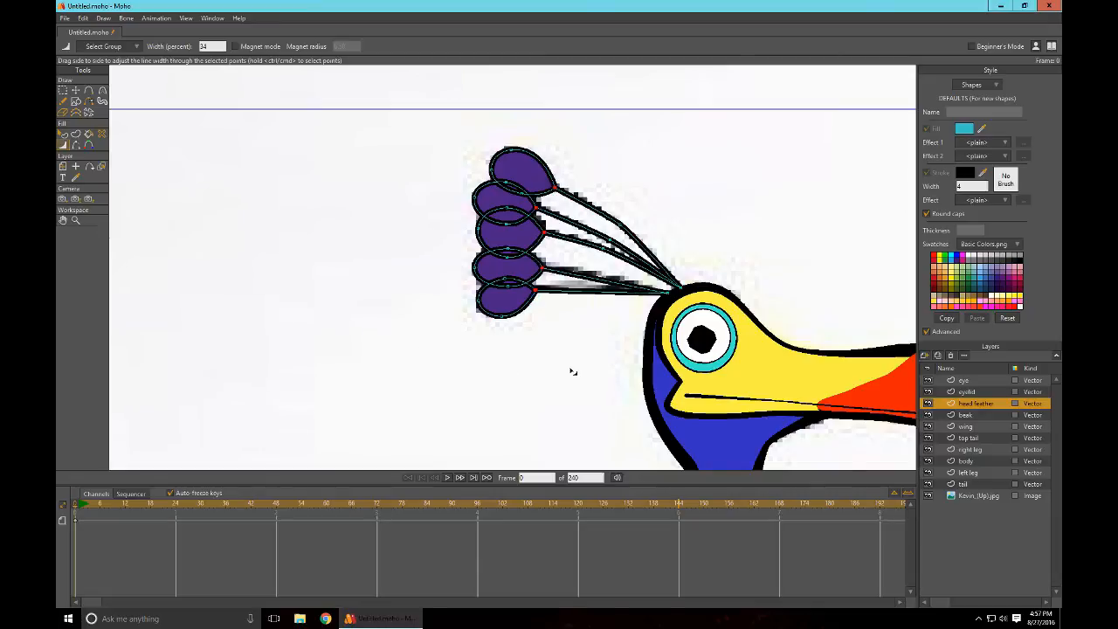
Step: Hide the stem-side outline edges of the three lowest purple plumes, leaving their outer edges visible
scroll(572, 371, up, 5)
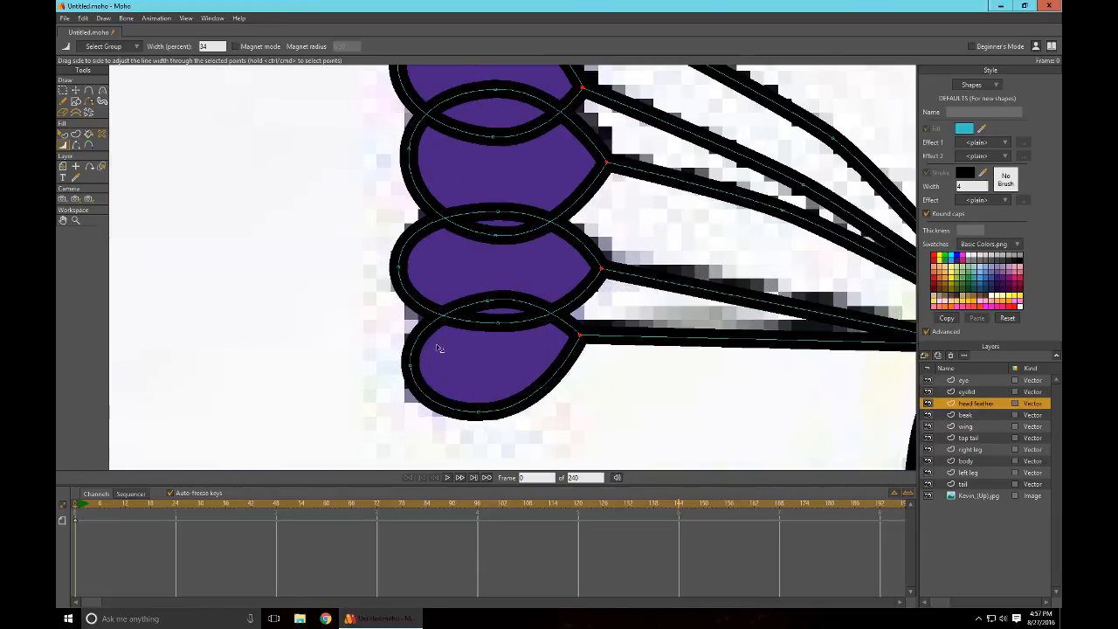
key(h)
click(552, 400)
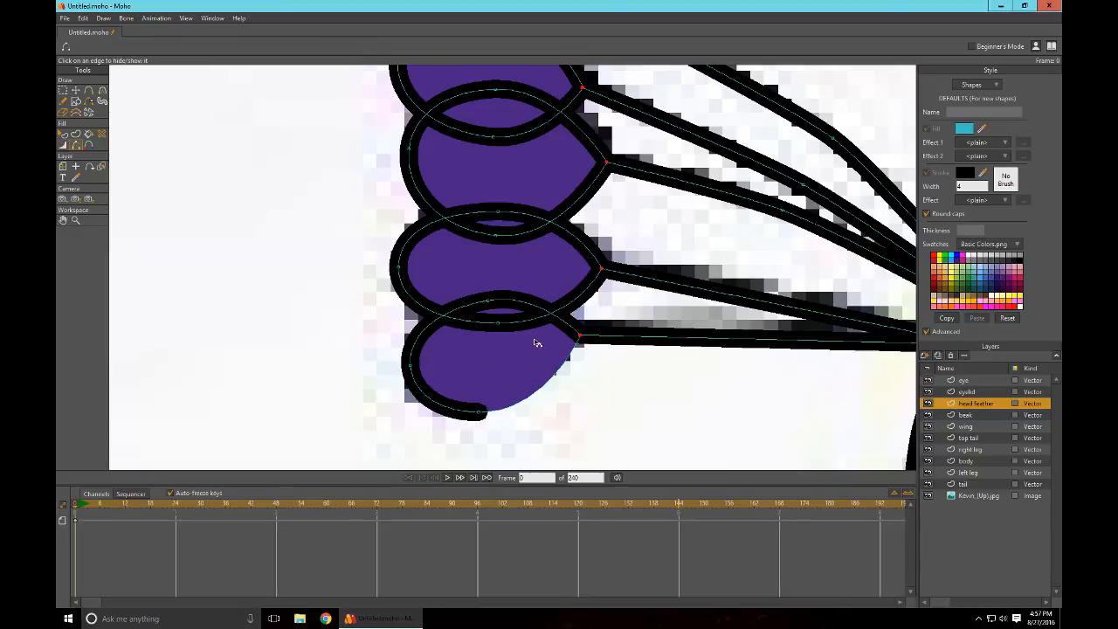
click(550, 297)
click(544, 291)
click(572, 261)
click(575, 190)
click(572, 124)
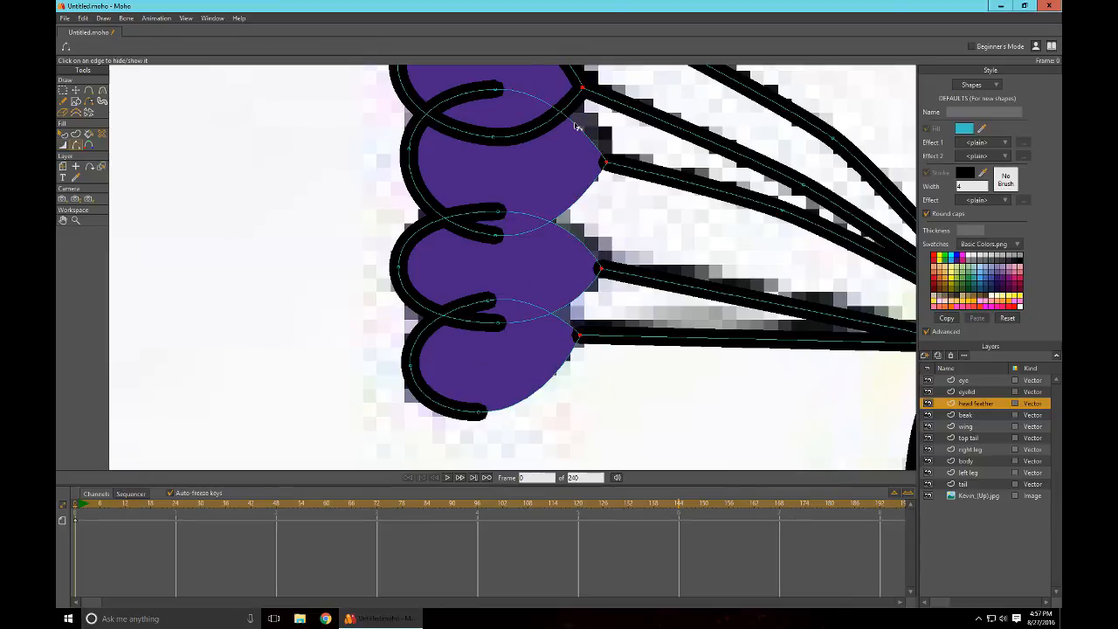
Step: Hide the stem-side outline edges of the two uppermost purple plumes
drag(564, 125, 507, 302)
click(485, 305)
click(489, 280)
click(505, 236)
click(516, 222)
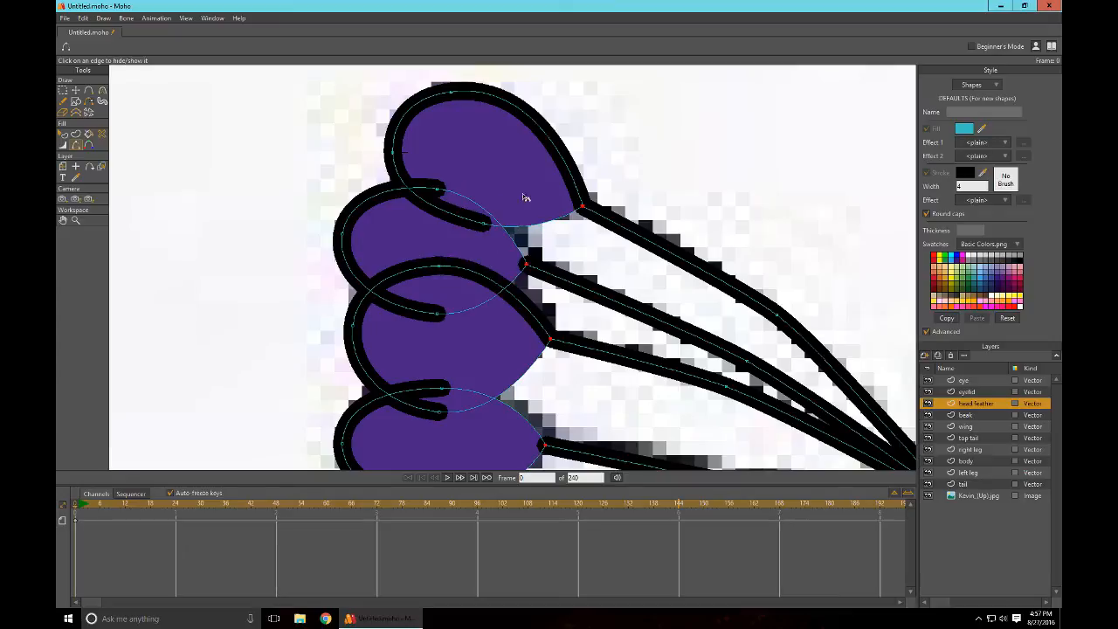
click(559, 154)
mouse_move(695, 152)
mouse_down()
mouse_move(720, 88)
mouse_move(754, 48)
mouse_up()
drag(639, 319, 656, 204)
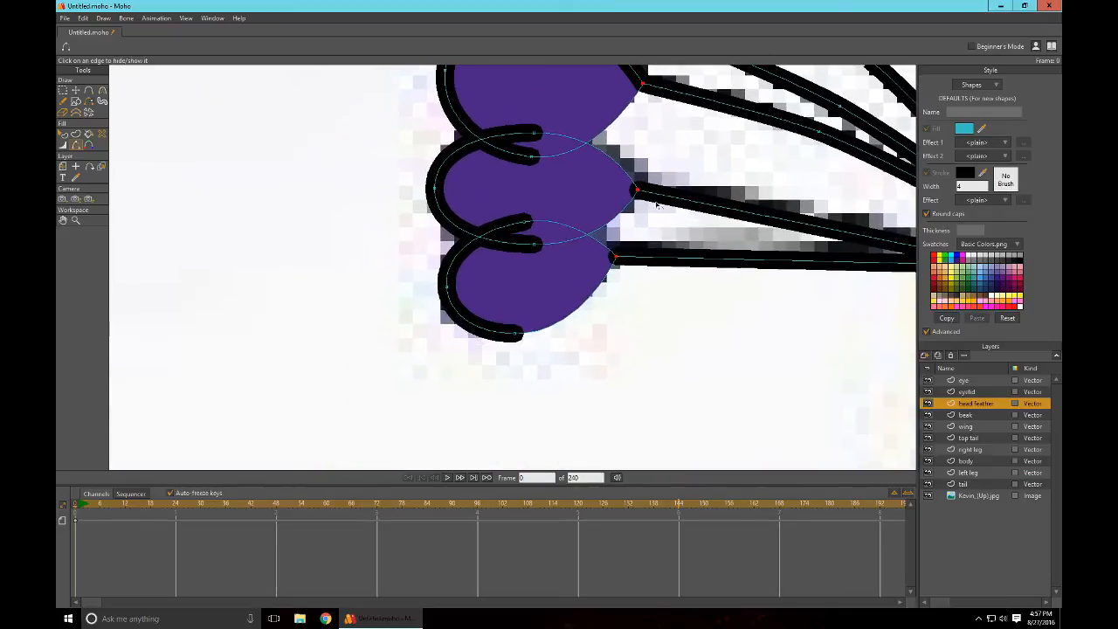
Step: Taper the lowest plume's outline ends and the adjacent plume's lower end to 0 percent, and set the lowest plume's outer point to 26 percent
key(w)
drag(487, 328, 445, 335)
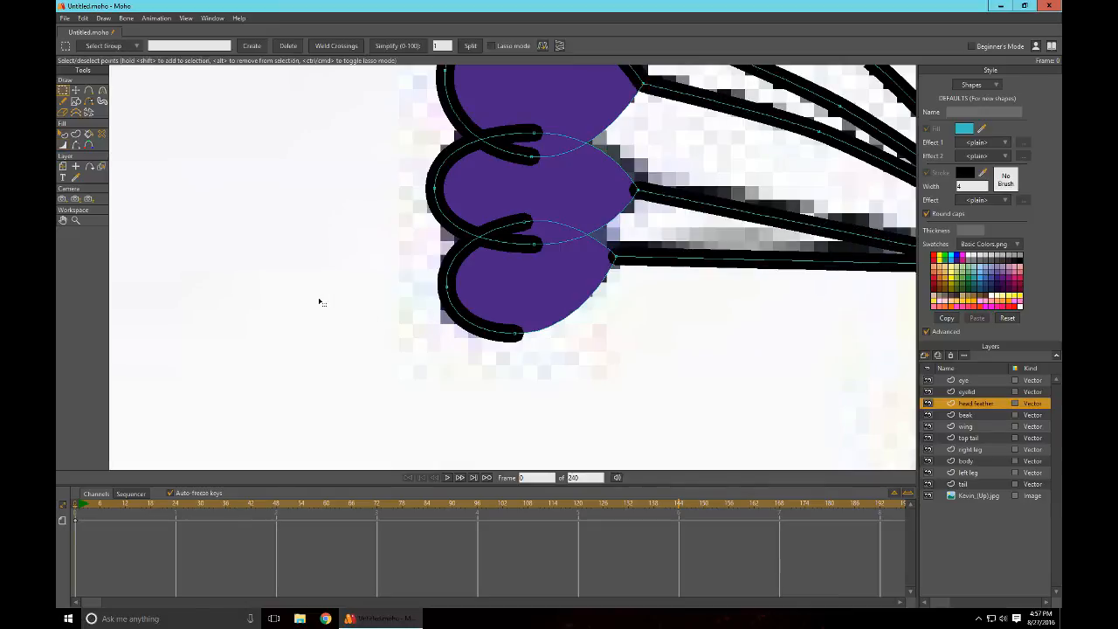
drag(442, 340, 379, 340)
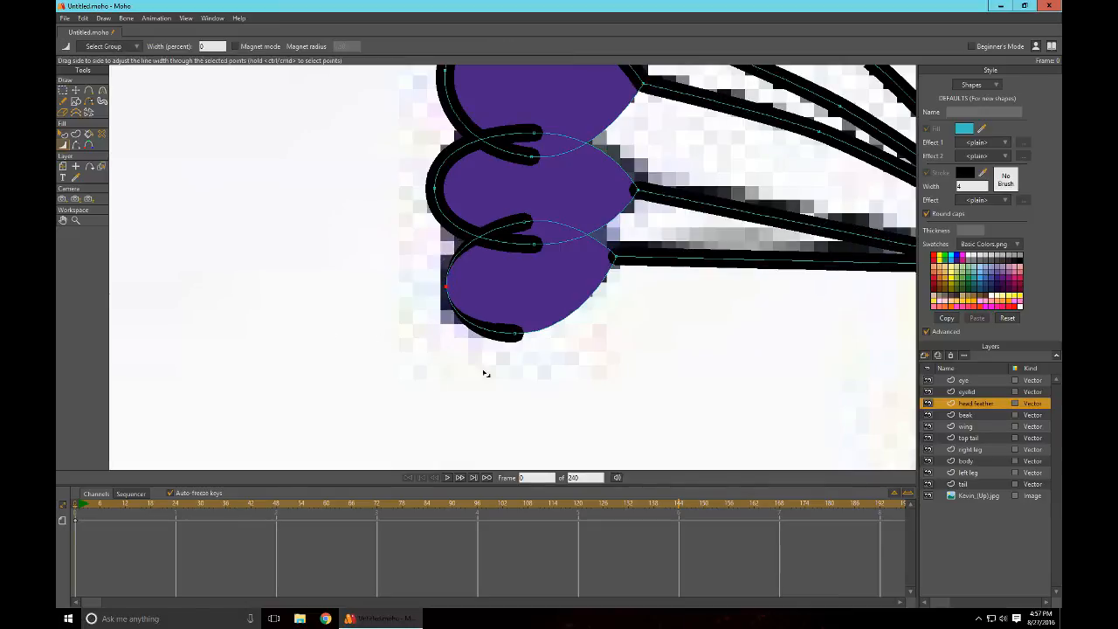
drag(486, 374, 438, 385)
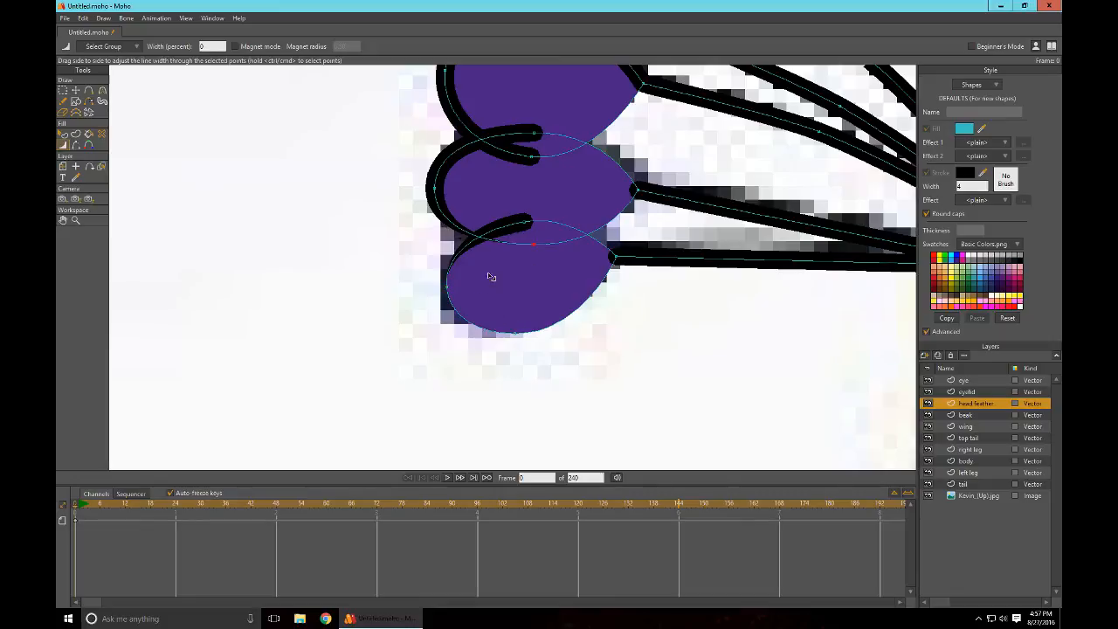
drag(523, 218, 514, 207)
mouse_move(404, 306)
mouse_down()
mouse_move(429, 320)
mouse_move(412, 327)
mouse_up()
drag(410, 325, 406, 325)
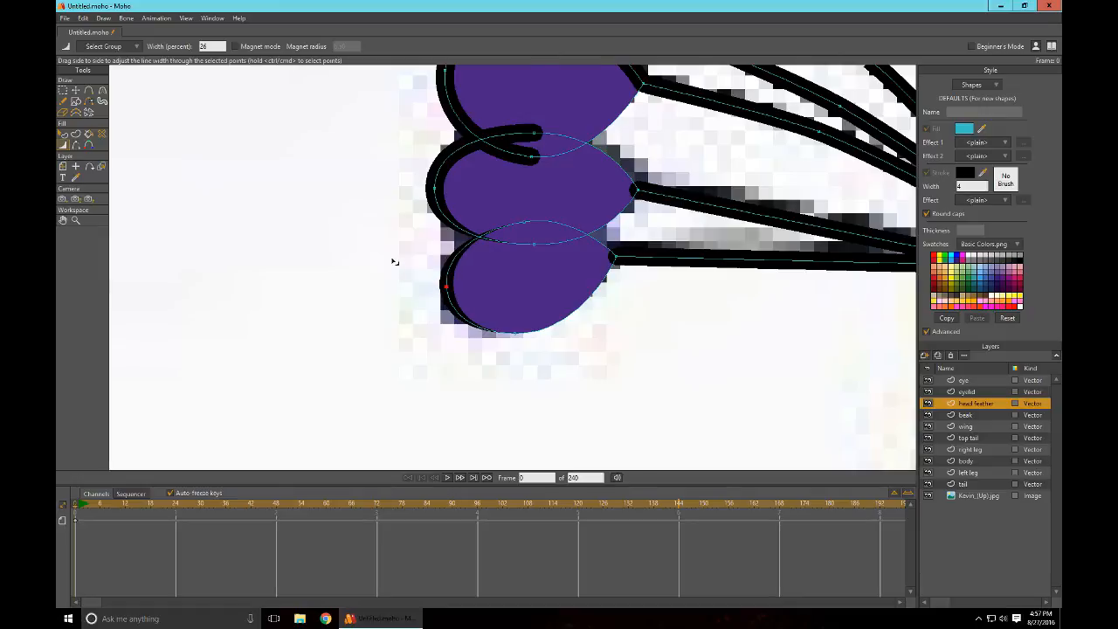
Step: Taper the exposed outline ends of the upper four purple plumes to 0 percent, and set the topmost plume's upper point to 34 percent
mouse_move(498, 202)
mouse_down()
mouse_move(487, 284)
mouse_move(438, 272)
mouse_up()
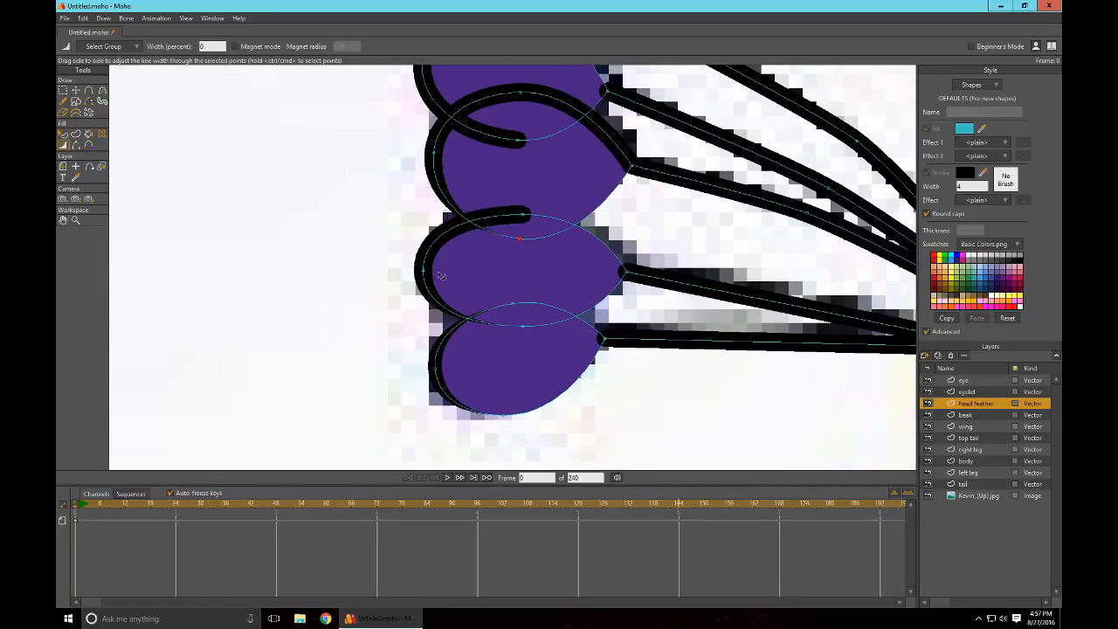
drag(524, 199, 456, 219)
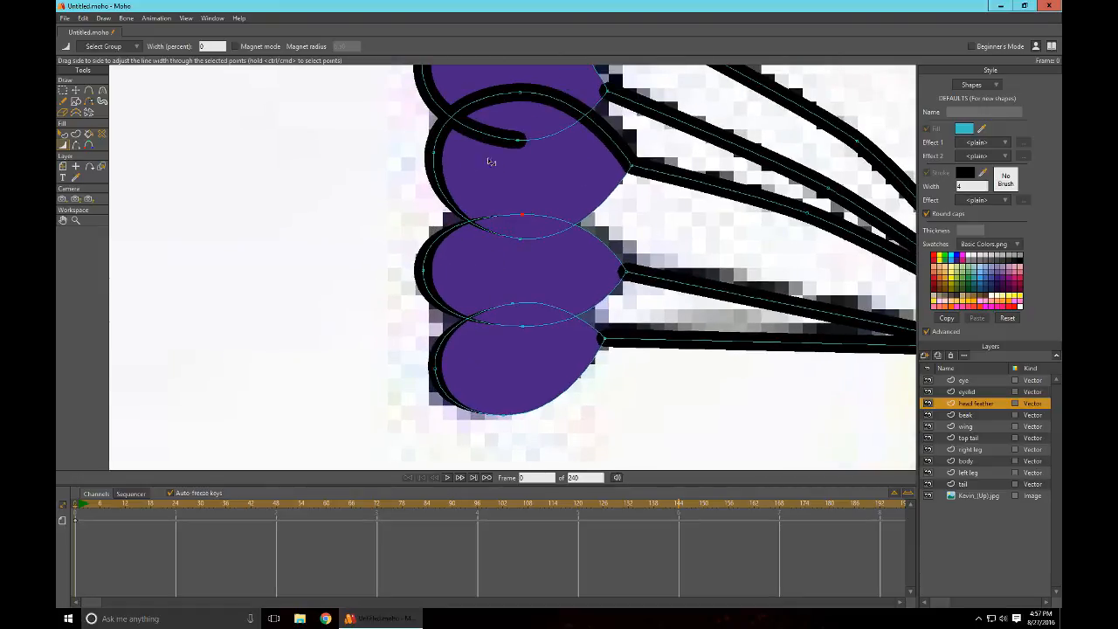
drag(488, 159, 483, 257)
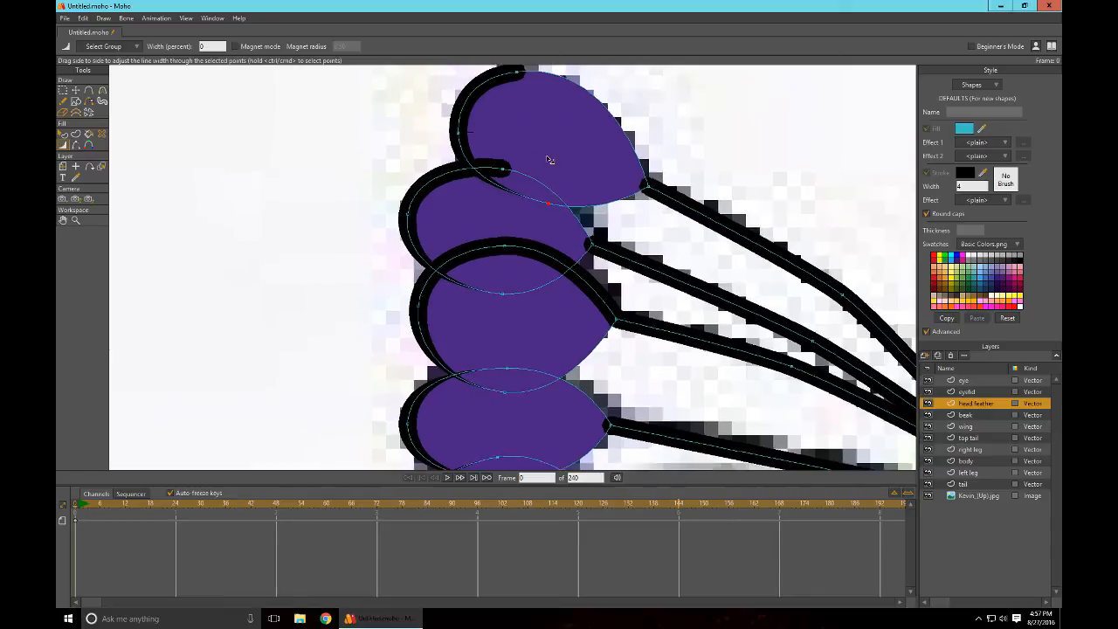
scroll(549, 165, up, 2)
scroll(551, 132, up, 2)
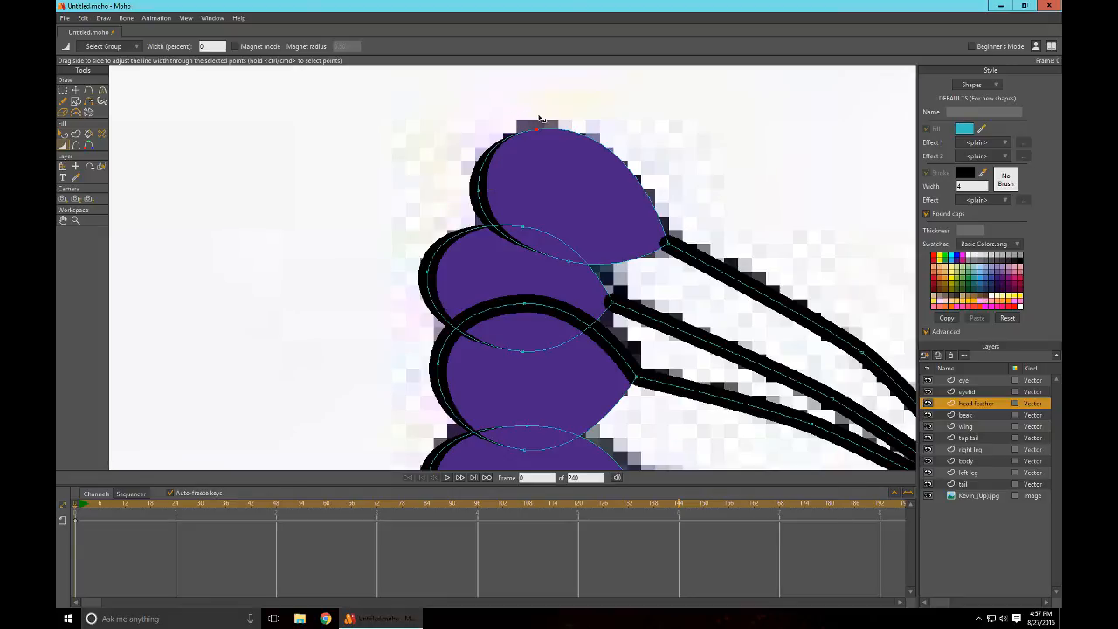
mouse_move(539, 119)
mouse_down()
mouse_move(579, 115)
mouse_move(559, 119)
mouse_up()
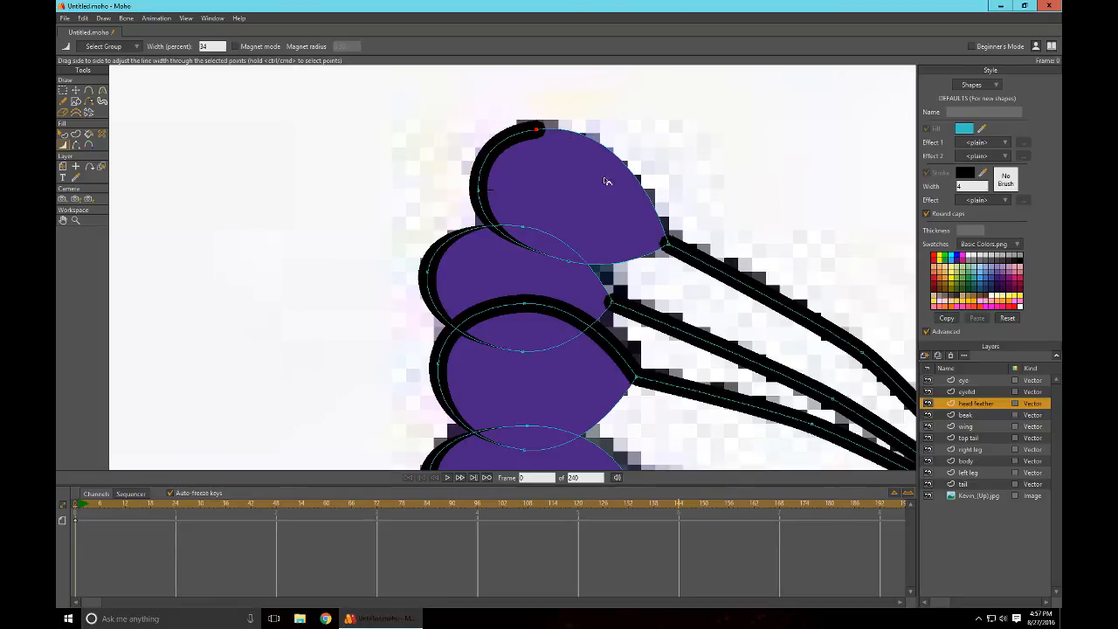
Step: Show the underside outline edge of the lowest purple plume and set its bottom point's width to 22 percent
key(h)
scroll(611, 174, down, 6)
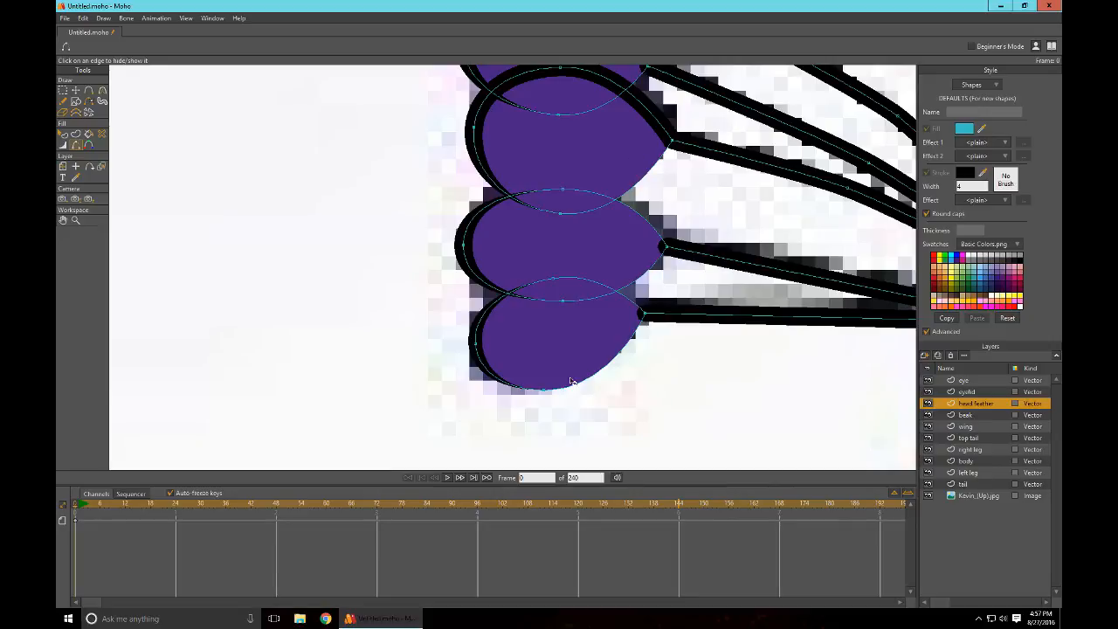
click(570, 381)
drag(678, 412, 636, 424)
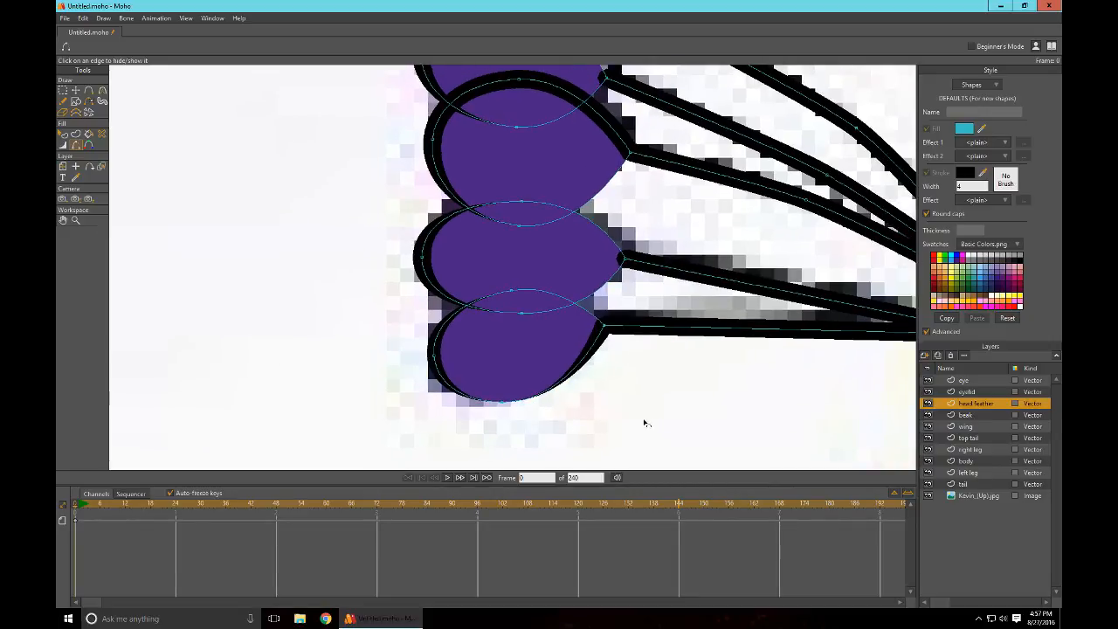
key(w)
drag(483, 426, 517, 418)
Step: Complete the topmost plume's upper outline, with its upper point at 60 percent width and its outer point at 22 percent
drag(684, 345, 633, 449)
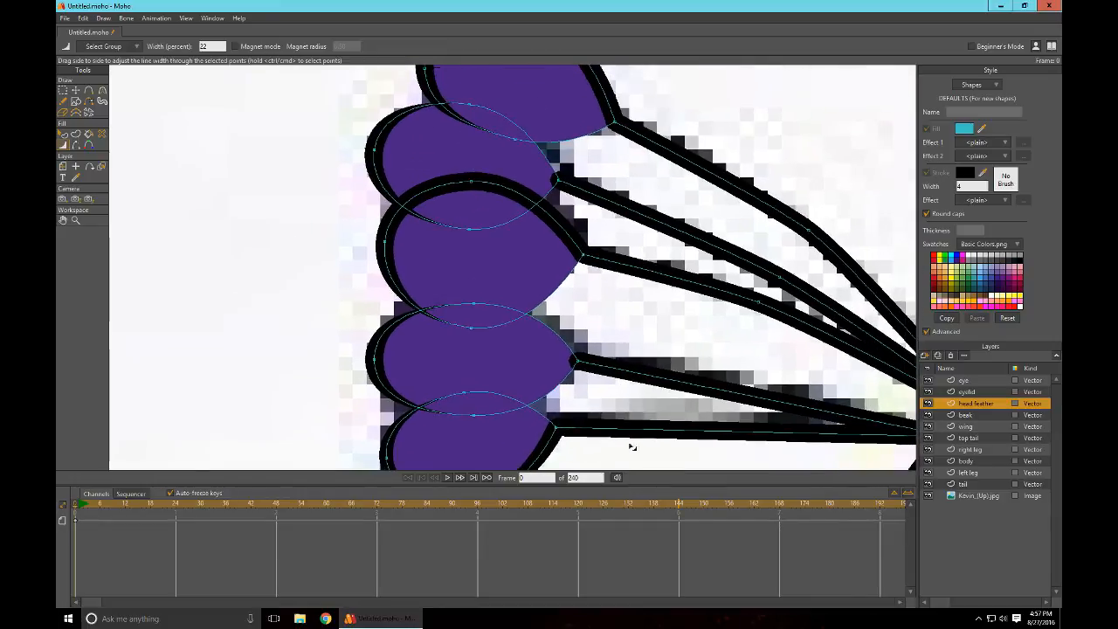
drag(646, 333, 643, 408)
drag(595, 105, 590, 110)
drag(464, 98, 535, 124)
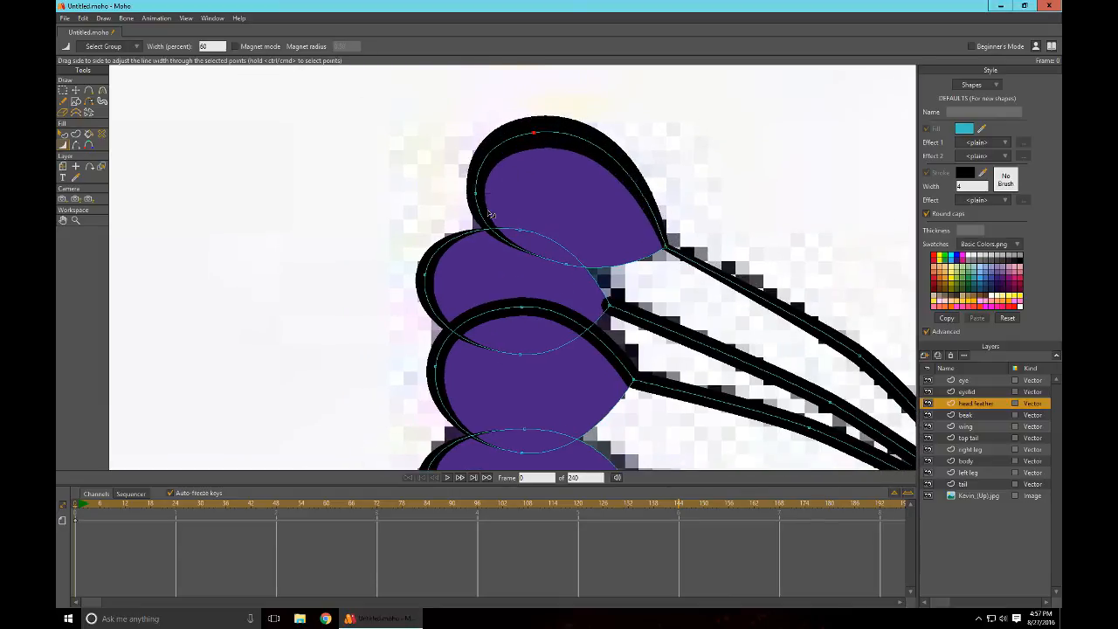
drag(496, 215, 488, 215)
Step: Hide the middle plume's upper stem-side outline edge and taper the remaining upper end to 0 percent
drag(527, 281, 506, 195)
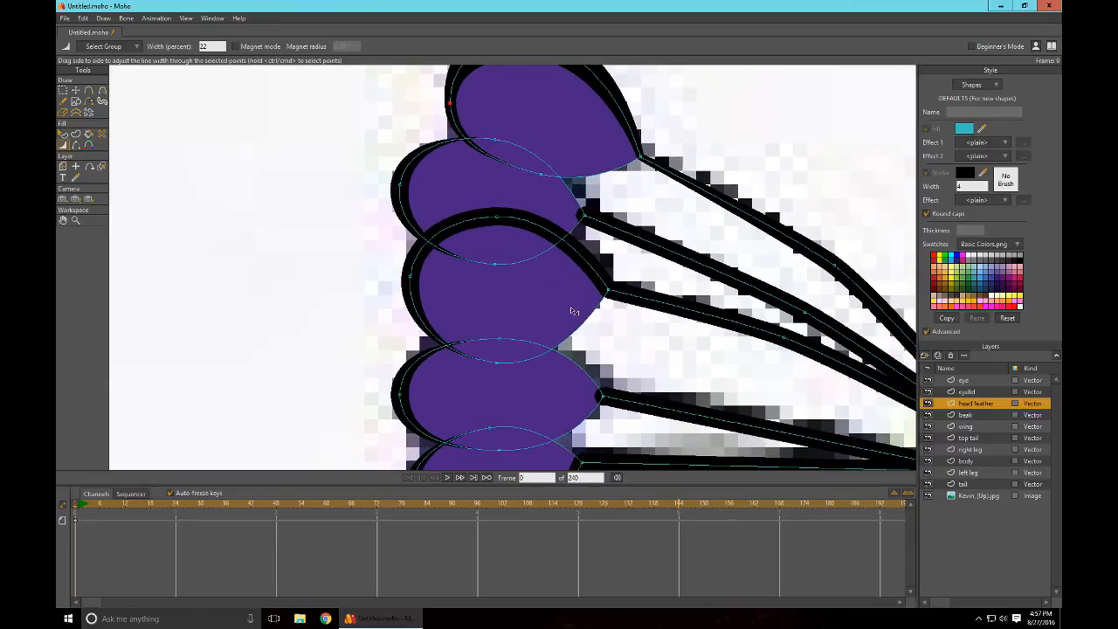
key(h)
click(592, 273)
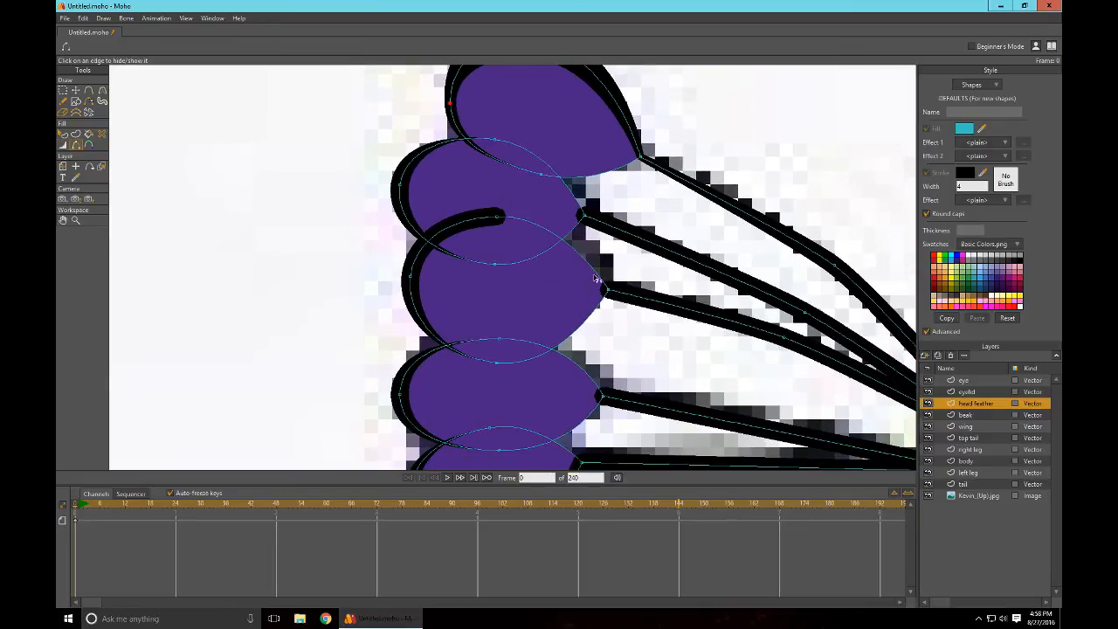
key(w)
drag(519, 219, 332, 350)
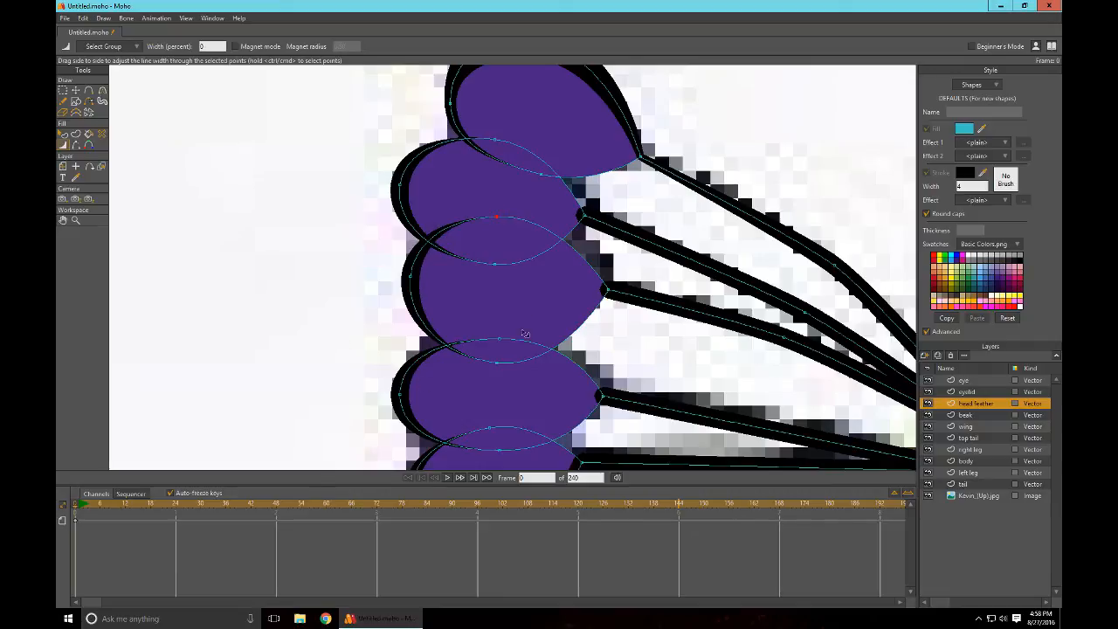
Step: Thicken the outline at the lowest plume's bottom point and set its outer point to 46 percent
drag(523, 328, 493, 226)
scroll(559, 288, down, 8)
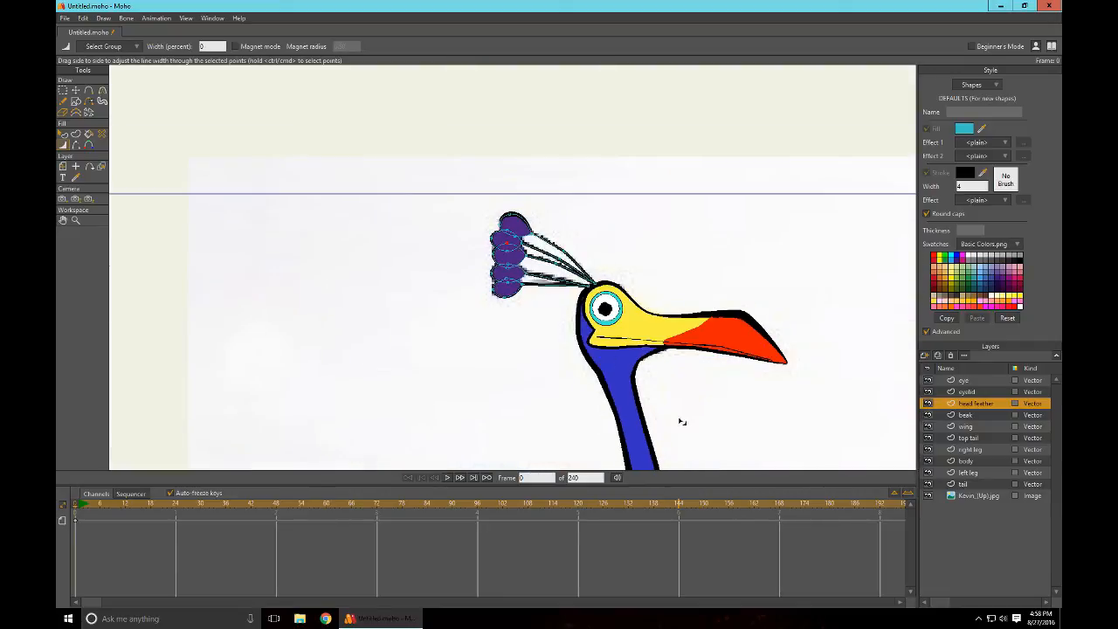
scroll(505, 329, up, 8)
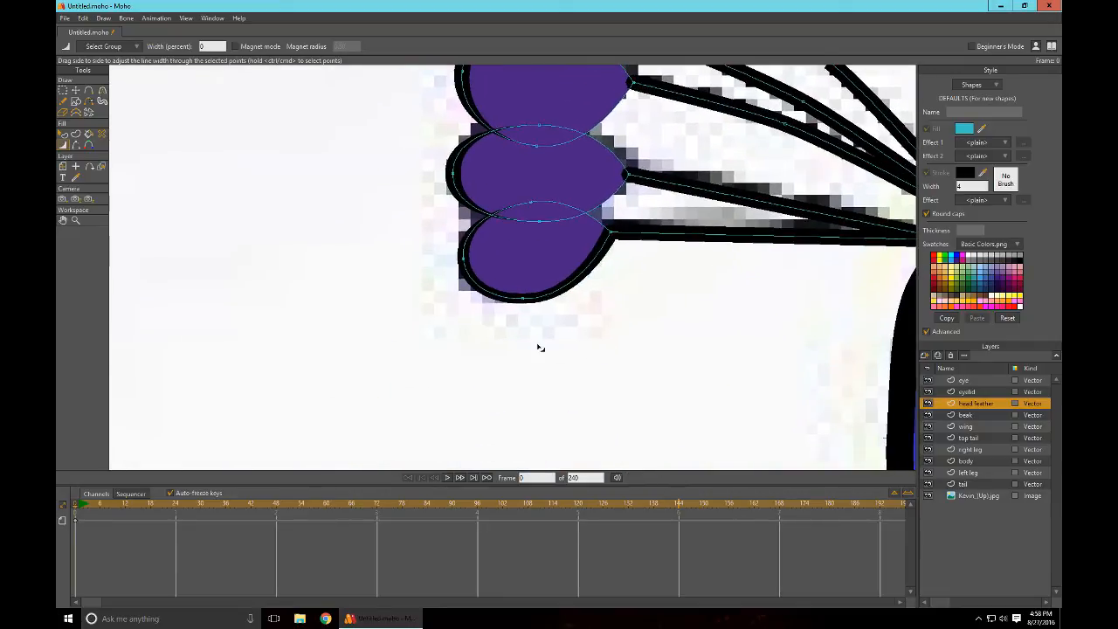
drag(528, 324, 533, 321)
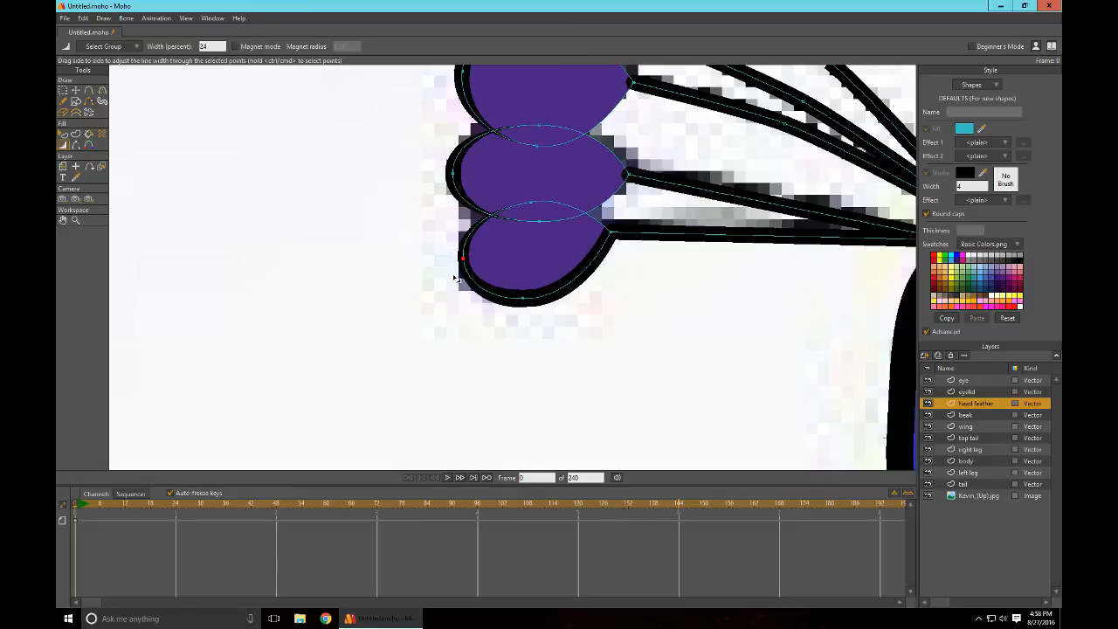
drag(457, 278, 462, 279)
Step: Deselect the feathers by switching to the wing layer, render the frame and check the whole bird at 100 percent zoom
scroll(643, 387, down, 4)
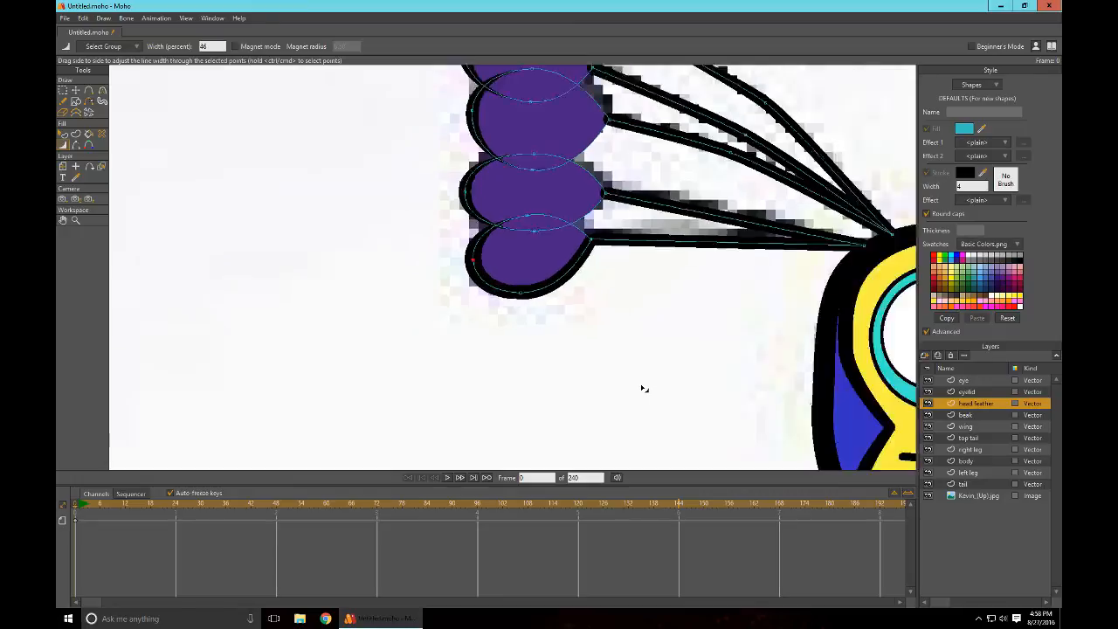
click(965, 426)
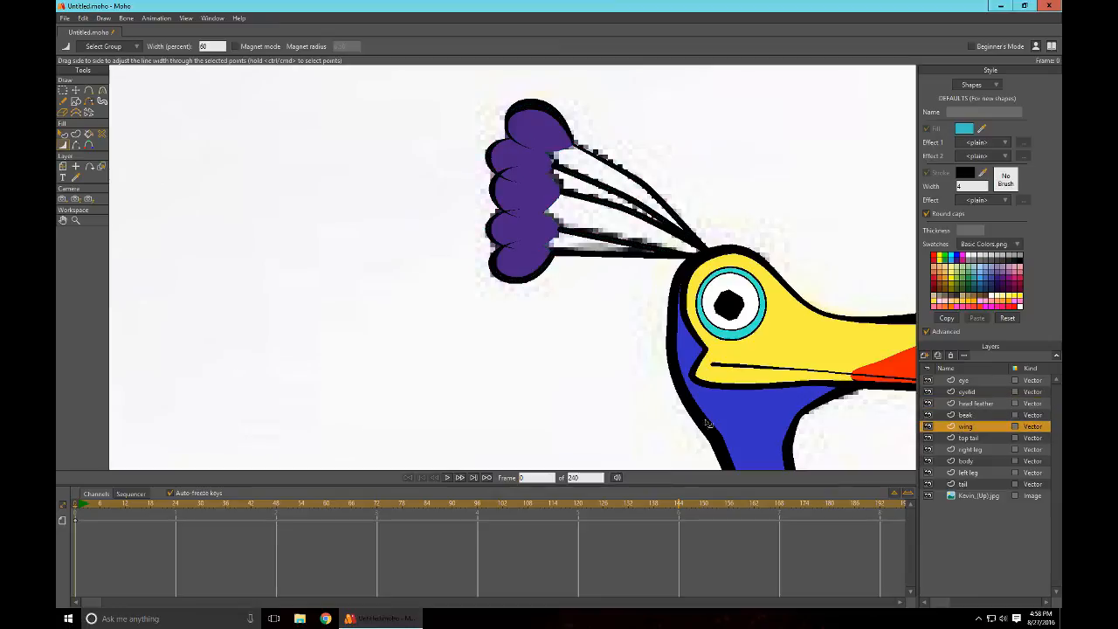
drag(626, 422, 391, 392)
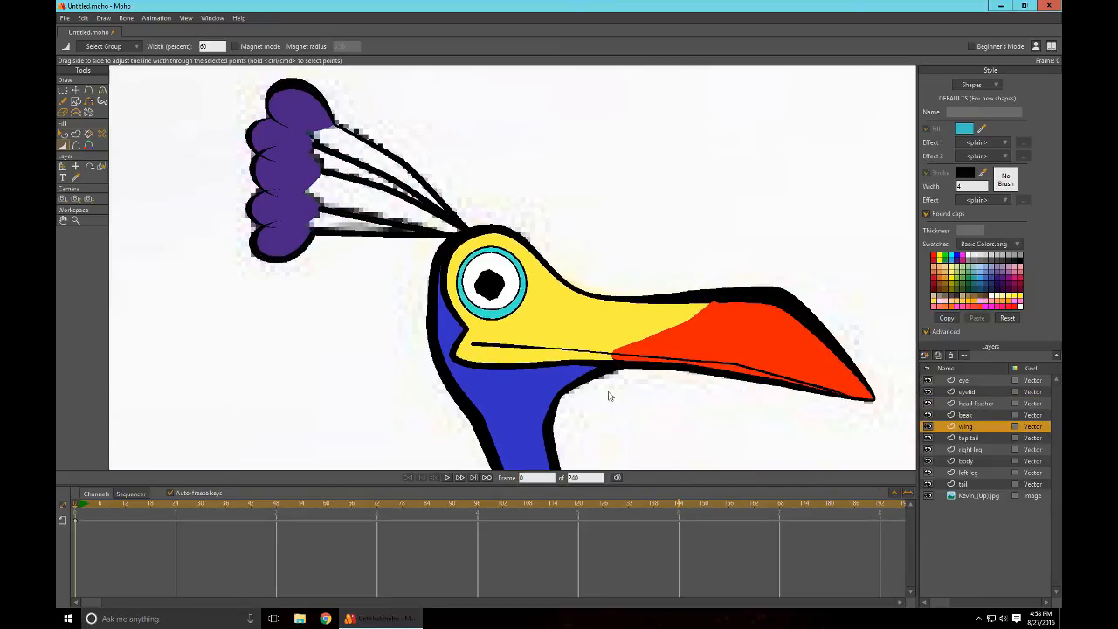
key(ctrl+r)
scroll(518, 265, down, 3)
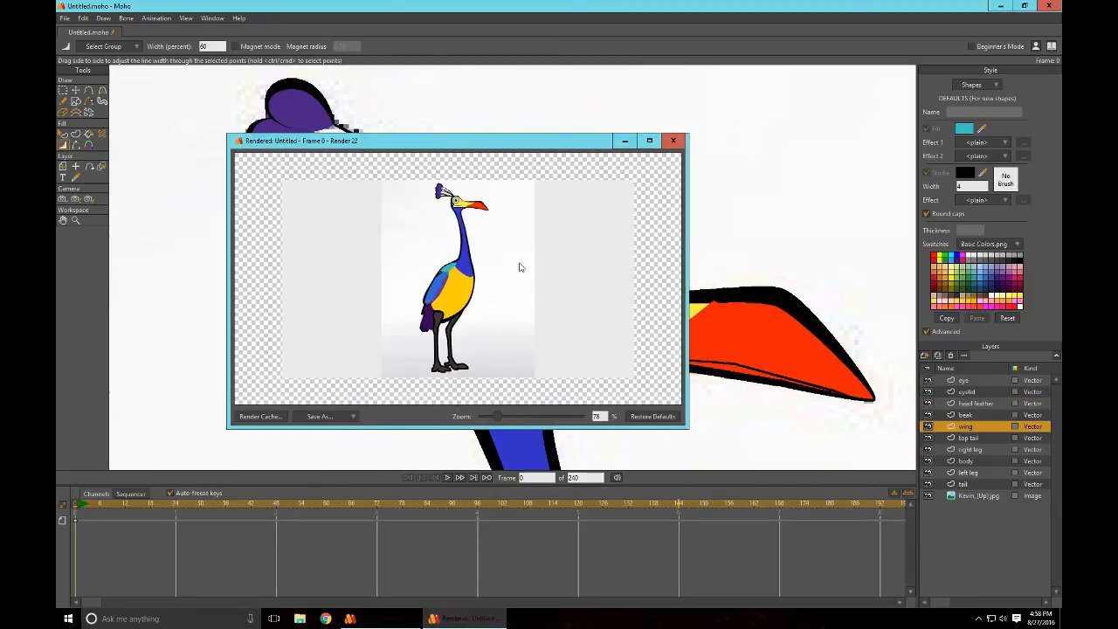
click(603, 415)
key(Return)
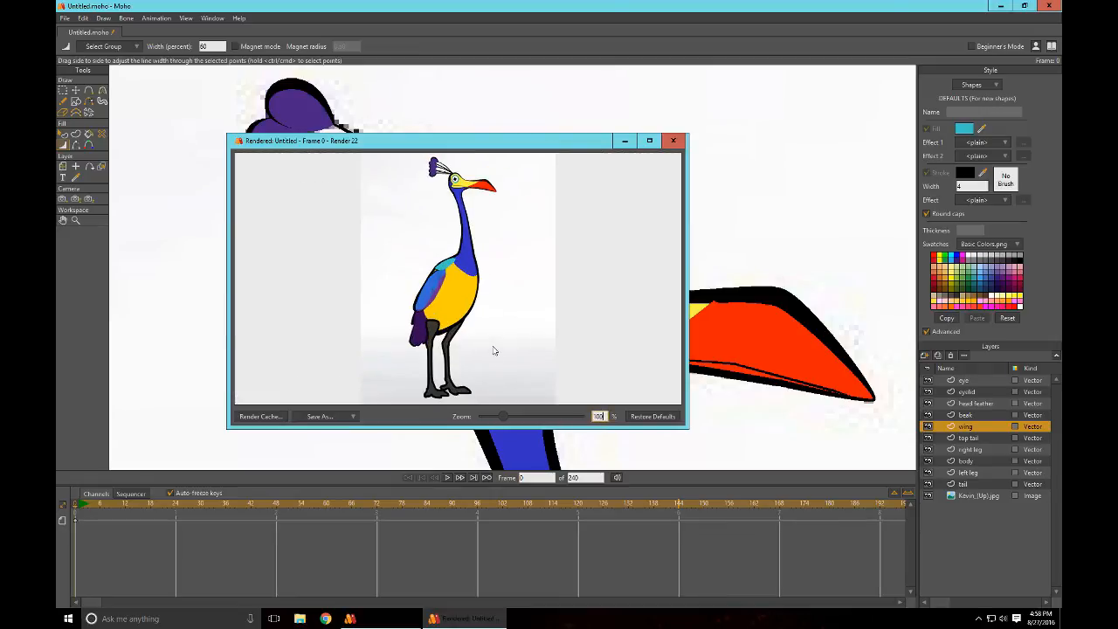
click(674, 141)
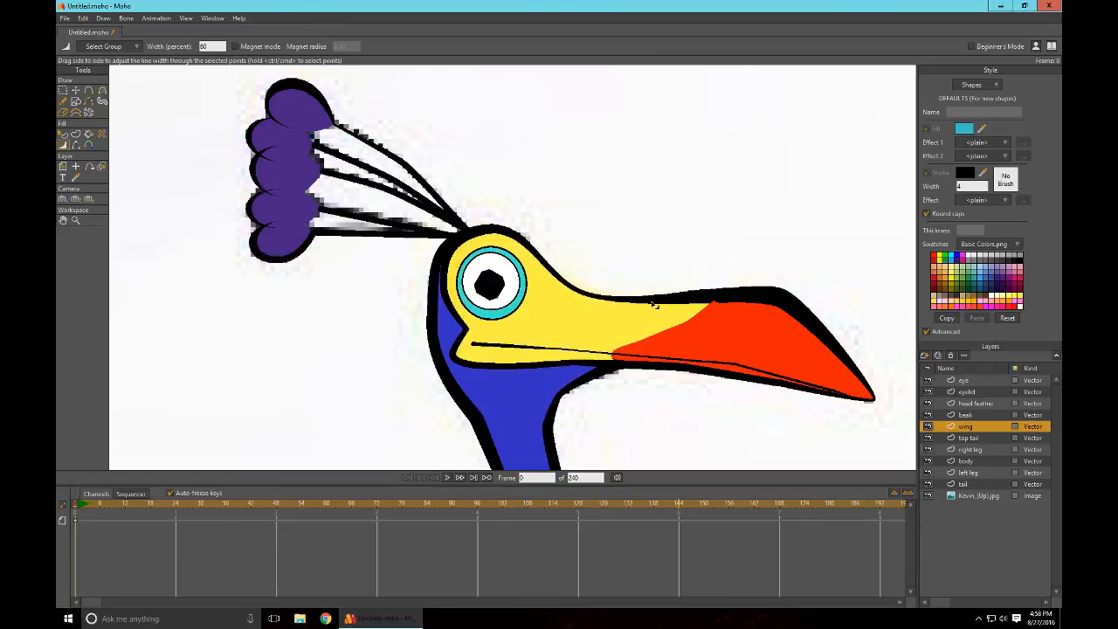
Step: Examine the outlines along the bird's neck, body, tail and legs for parts that still need refining
drag(630, 407, 640, 144)
scroll(650, 364, down, 6)
scroll(646, 351, up, 4)
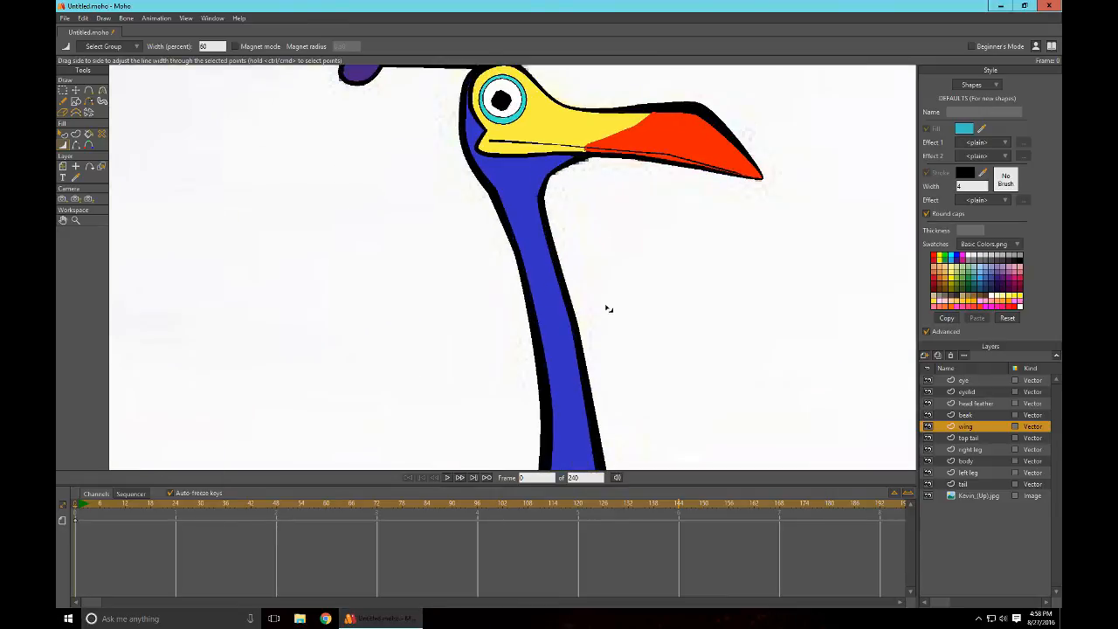
scroll(622, 304, up, 4)
scroll(653, 365, down, 9)
drag(635, 373, 695, 182)
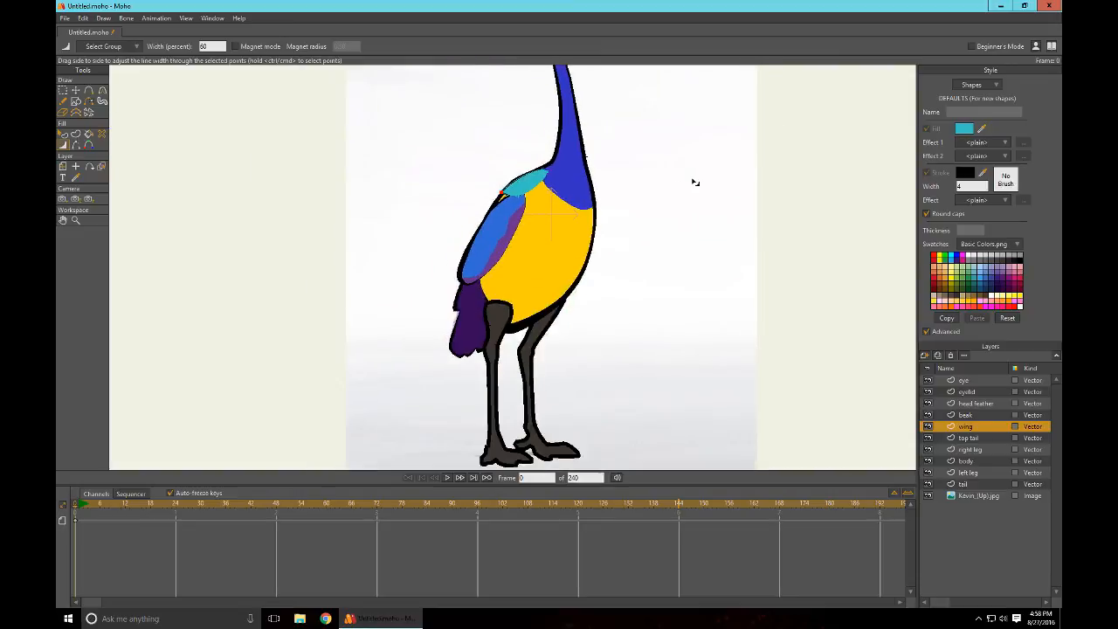
drag(657, 346, 679, 308)
scroll(666, 332, down, 3)
scroll(647, 350, up, 5)
drag(646, 350, 690, 321)
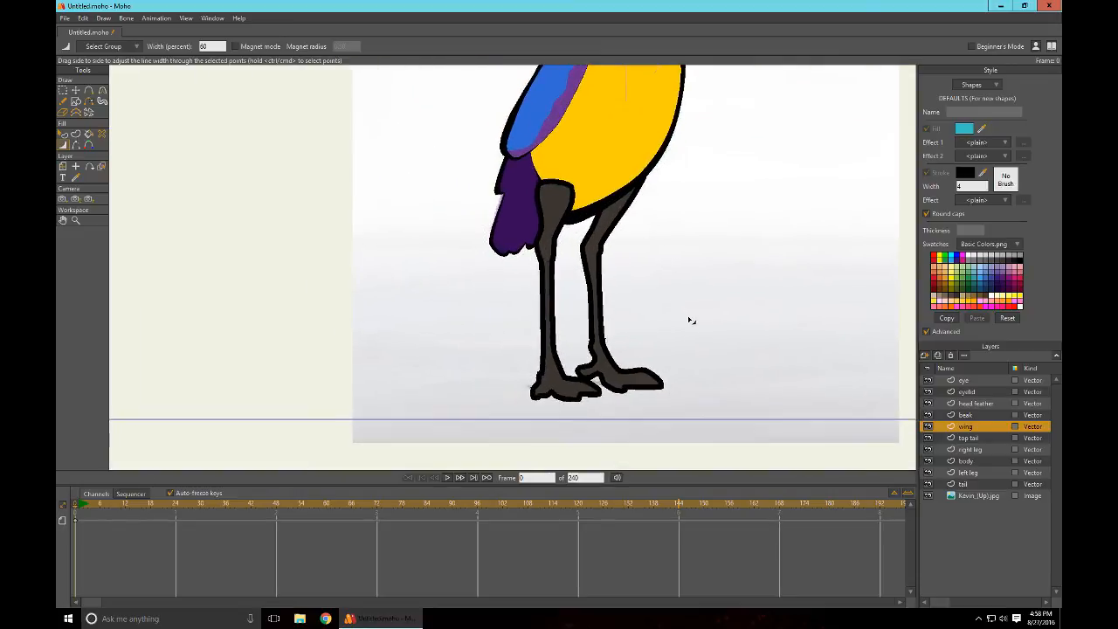
Step: Hide the left leg layer to expose the reference and trace the front toe's inner edge on it with the Freehand tool
click(967, 474)
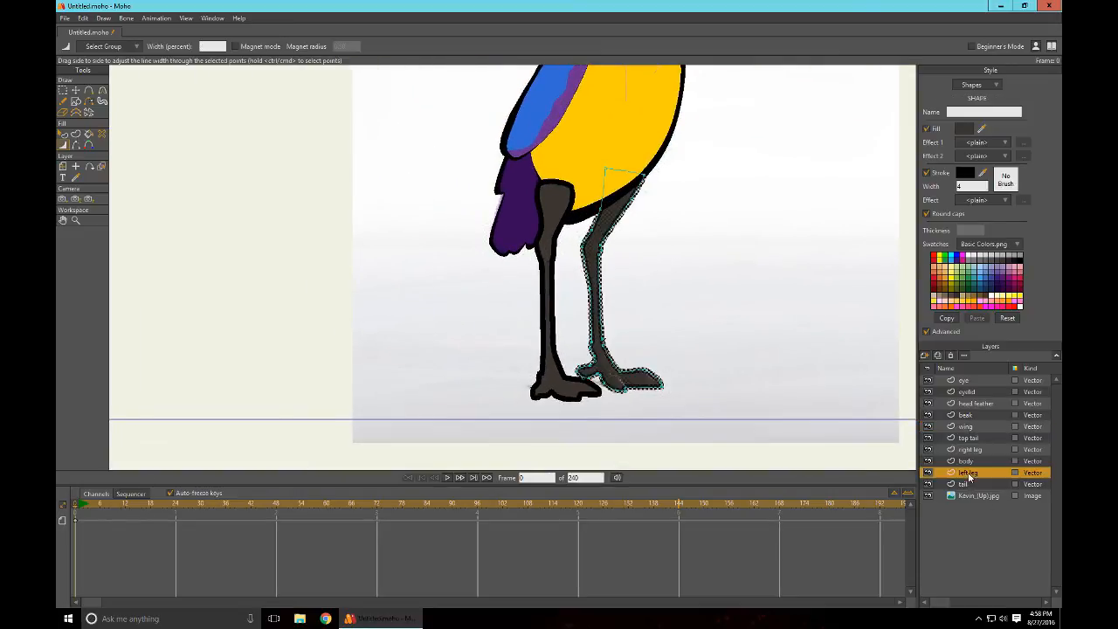
scroll(760, 402, up, 5)
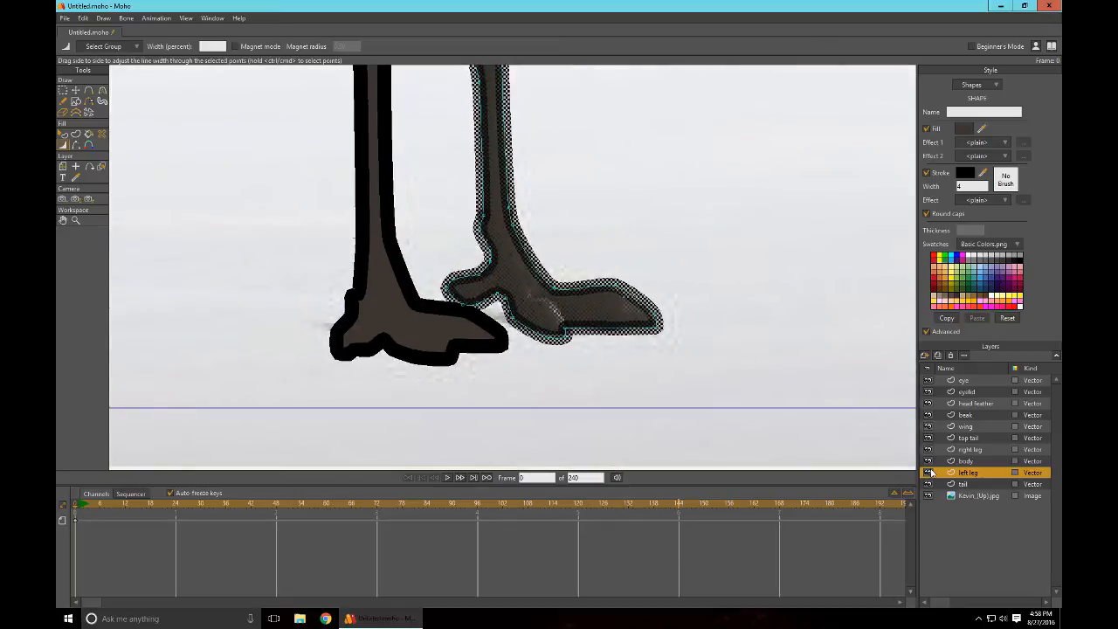
click(928, 472)
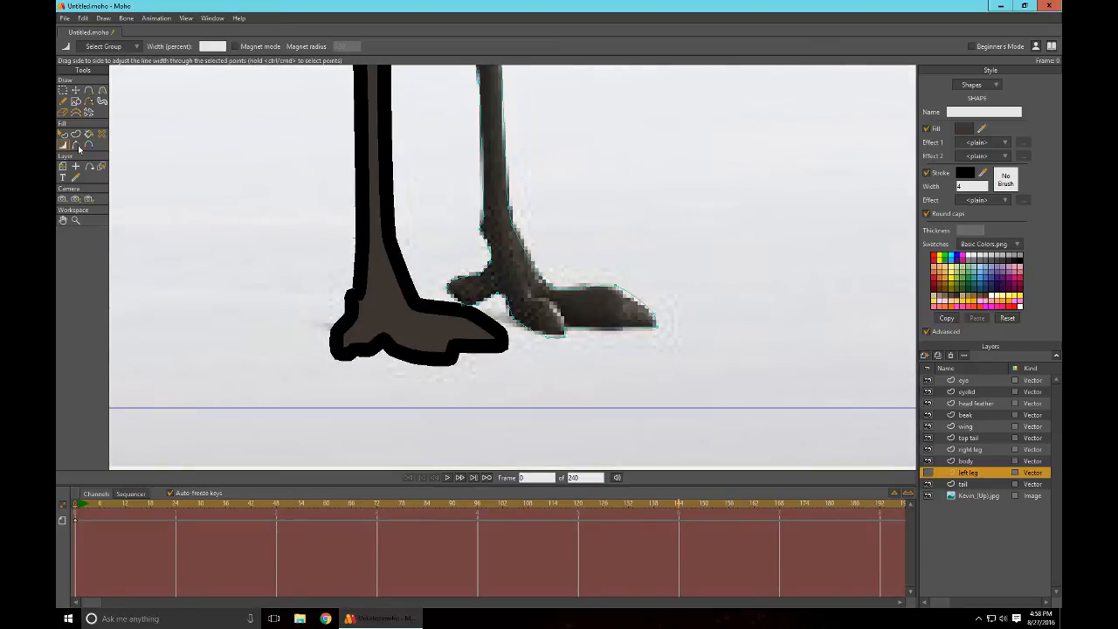
click(62, 101)
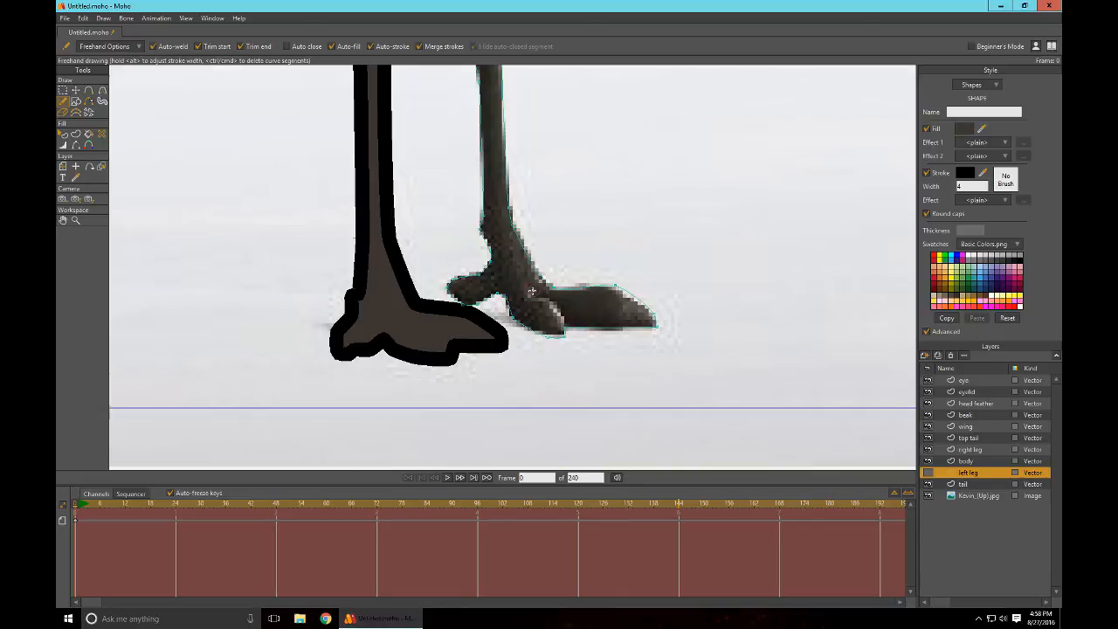
drag(554, 303, 564, 325)
Step: Hide the right leg layer and trace its front toe's inner edge over the reference with the Freehand tool
click(928, 450)
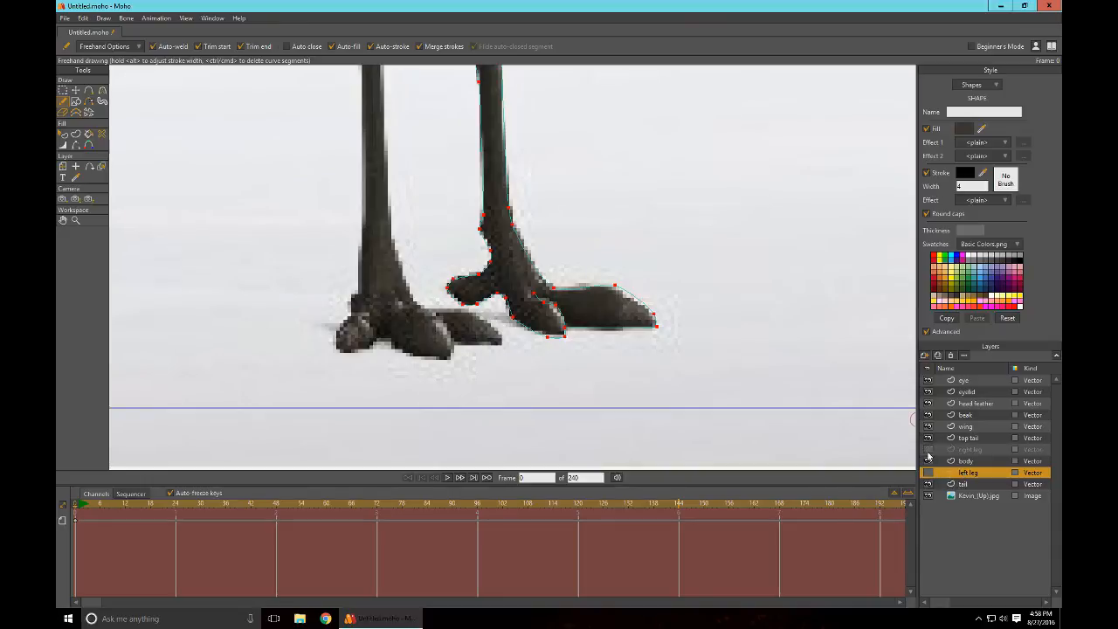
click(972, 450)
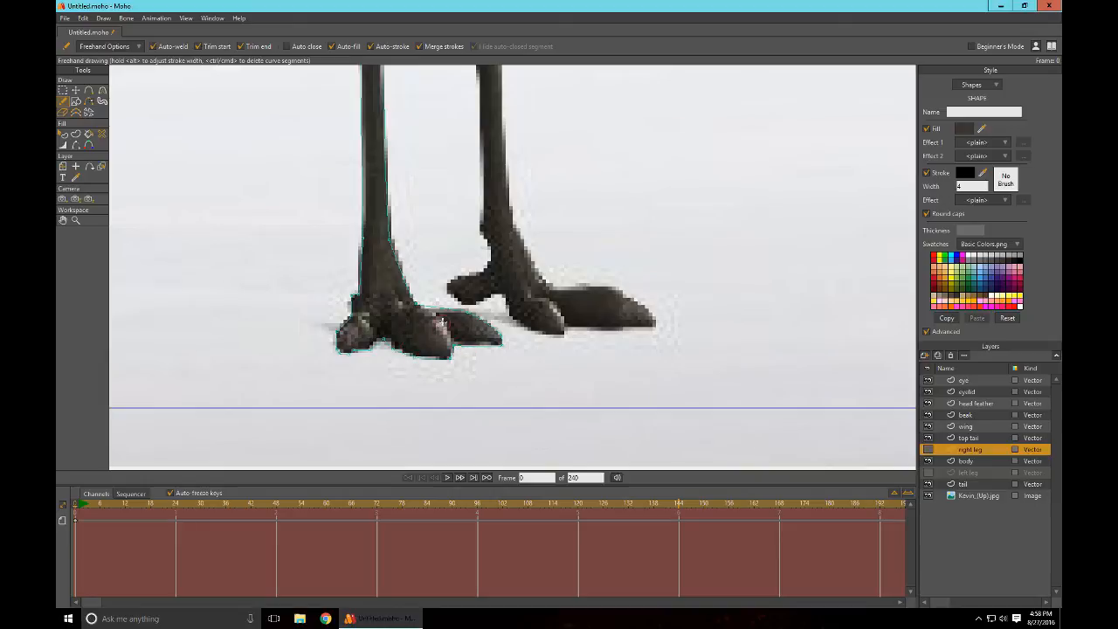
scroll(443, 323, up, 5)
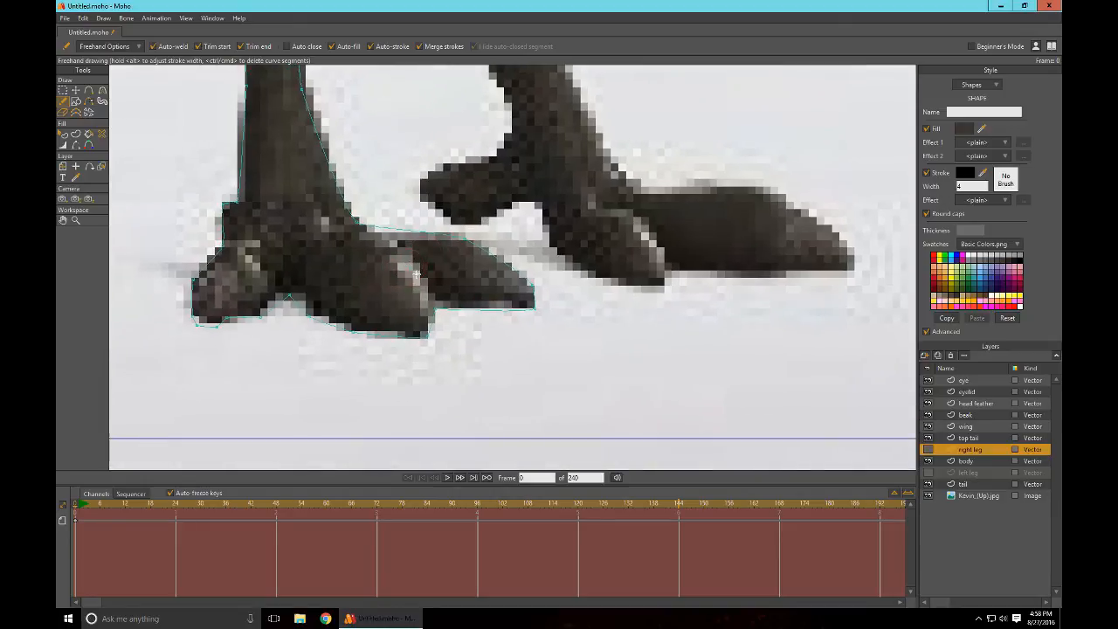
drag(435, 309, 435, 308)
drag(713, 313, 690, 416)
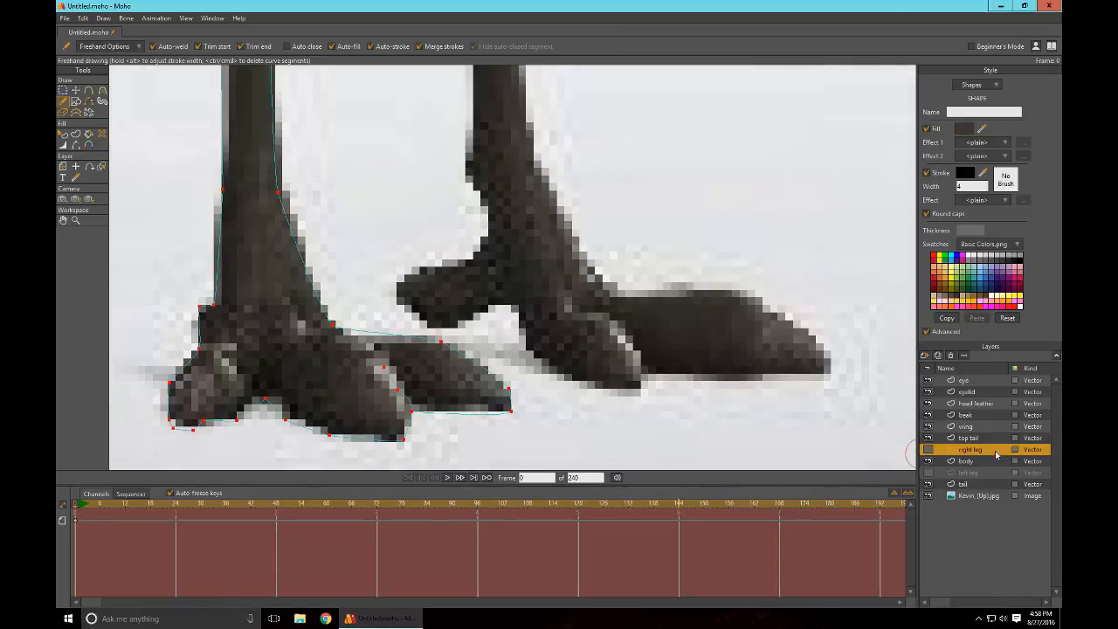
Step: Return to the left leg layer and examine how its outline matches the reference leg up to the body
click(978, 473)
scroll(759, 284, down, 5)
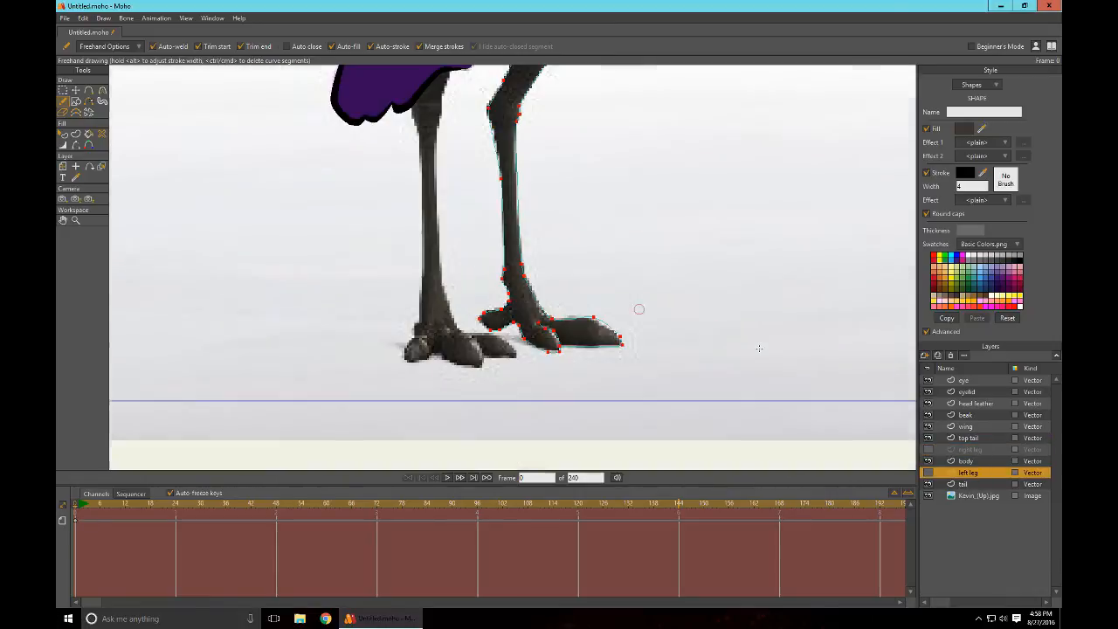
scroll(755, 279, down, 1)
scroll(711, 246, up, 4)
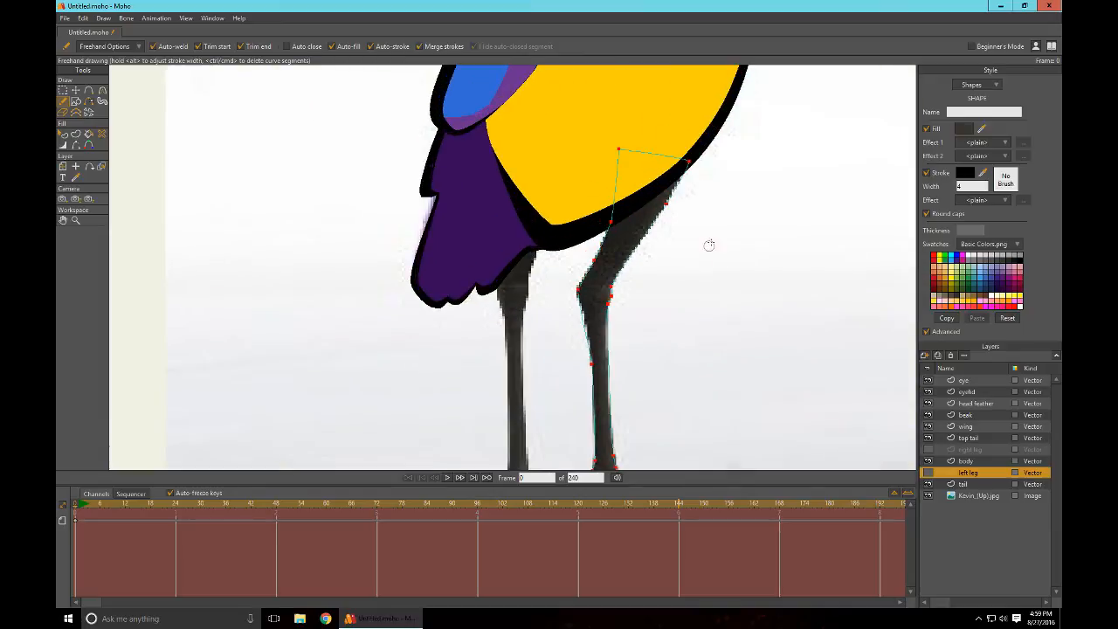
scroll(549, 371, down, 4)
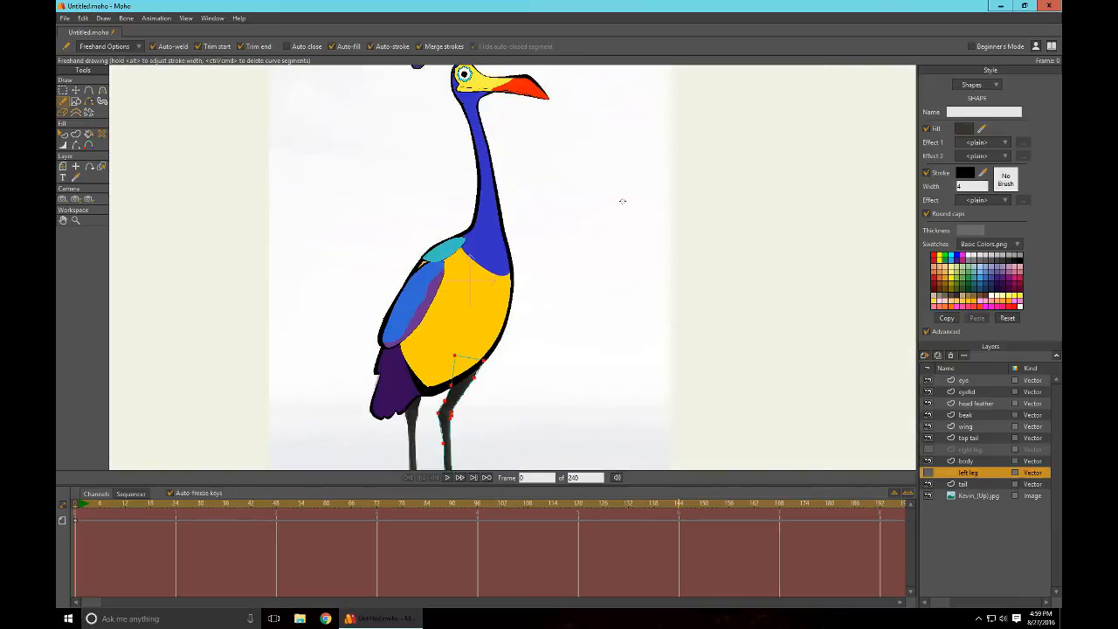
Step: Show both leg layers again and render frame 0 to check the whole bird
drag(623, 201, 616, 317)
drag(605, 372, 652, 107)
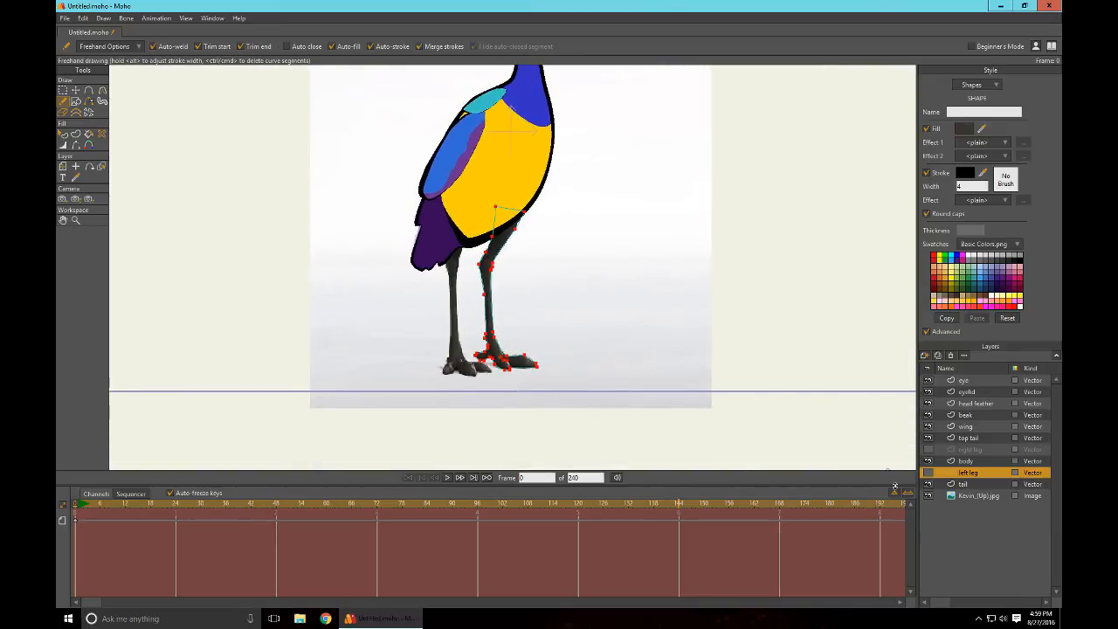
click(929, 448)
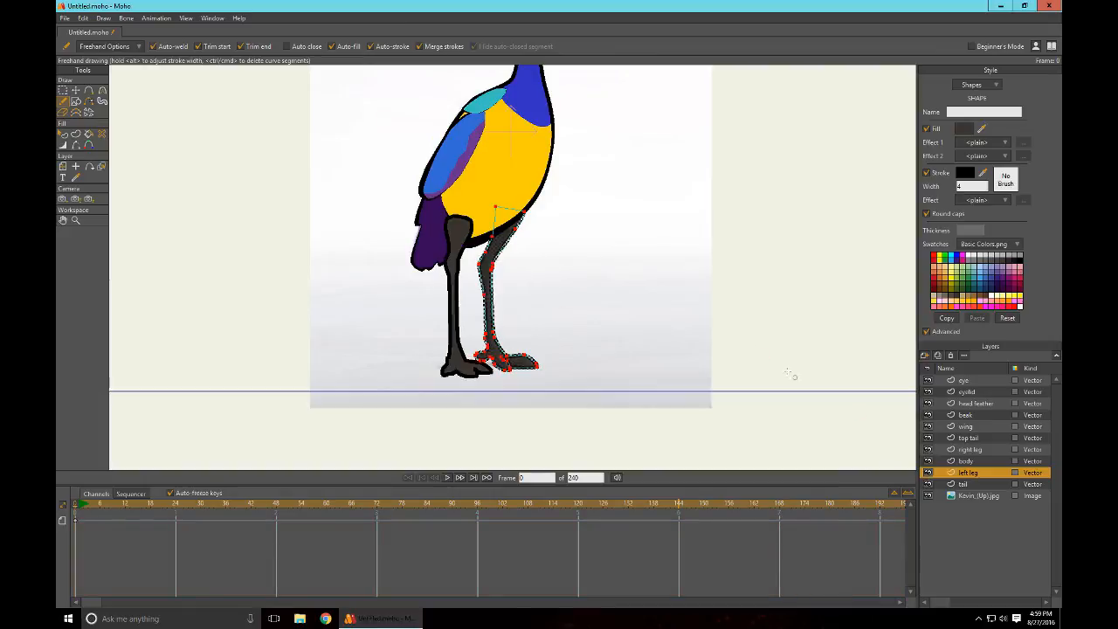
click(982, 428)
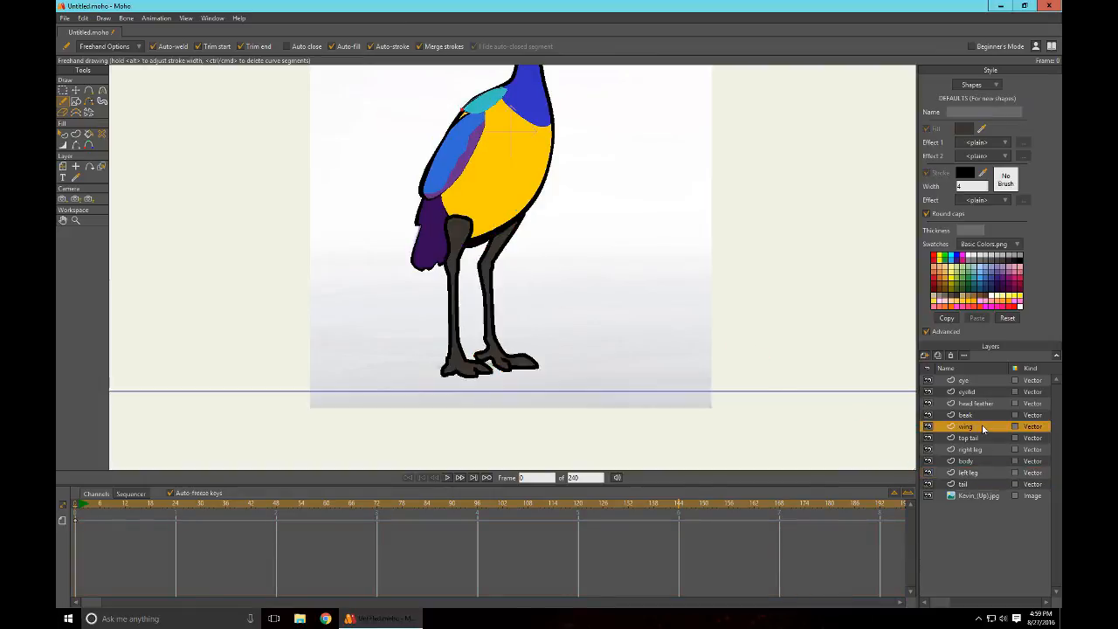
key(ctrl+r)
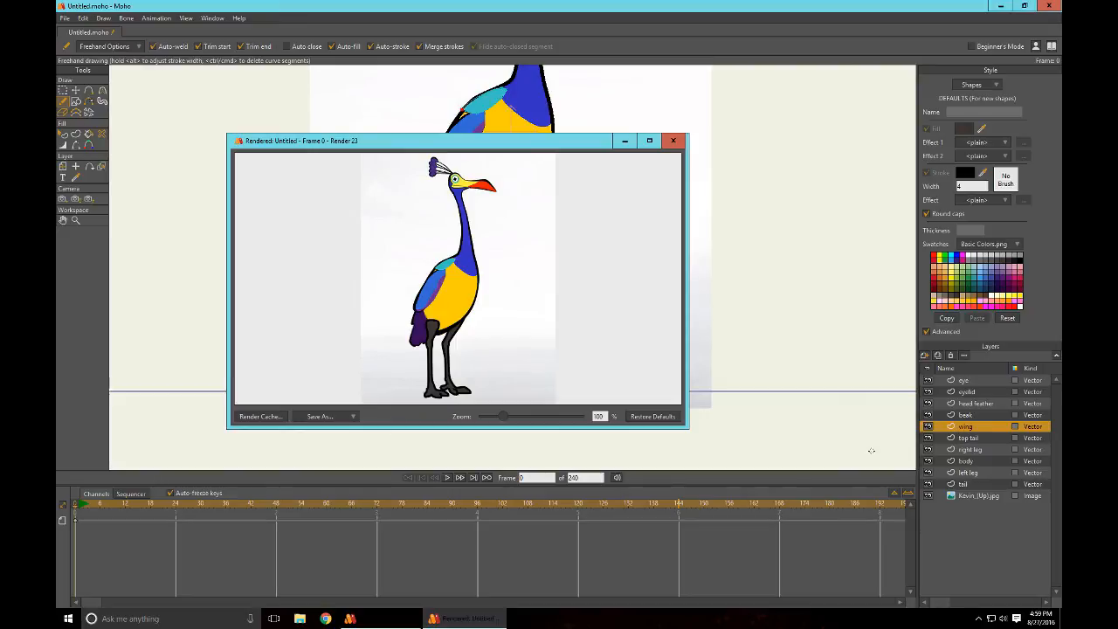
key(Escape)
Step: On the right leg layer, hide the outline's top edge over the body and reduce the line width to 0 at the upper thigh points
scroll(559, 279, up, 5)
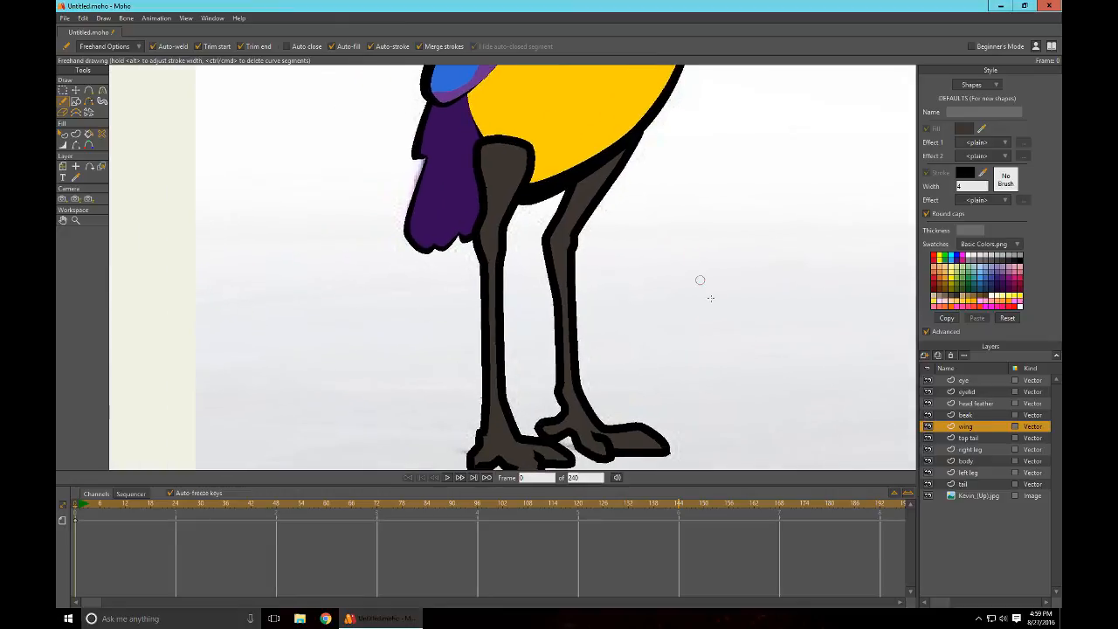
click(968, 472)
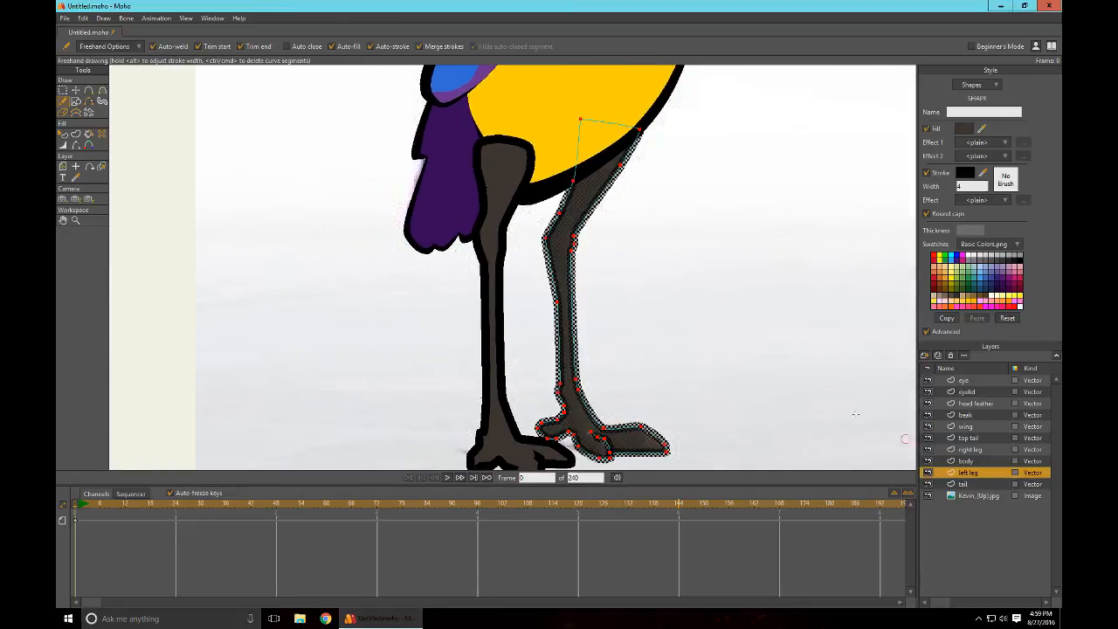
click(972, 448)
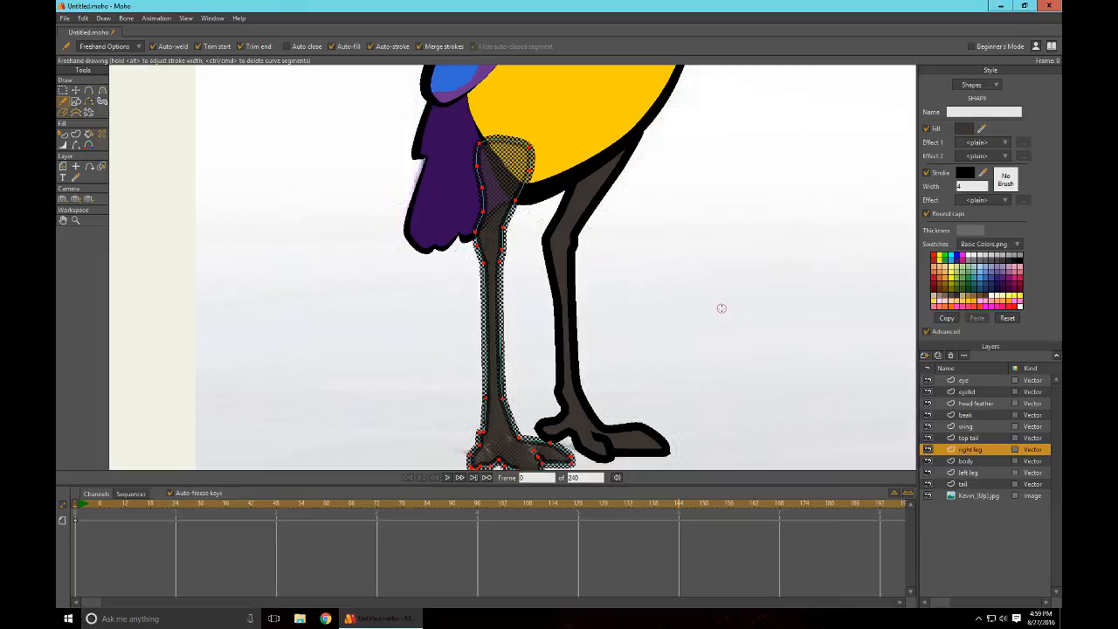
key(g)
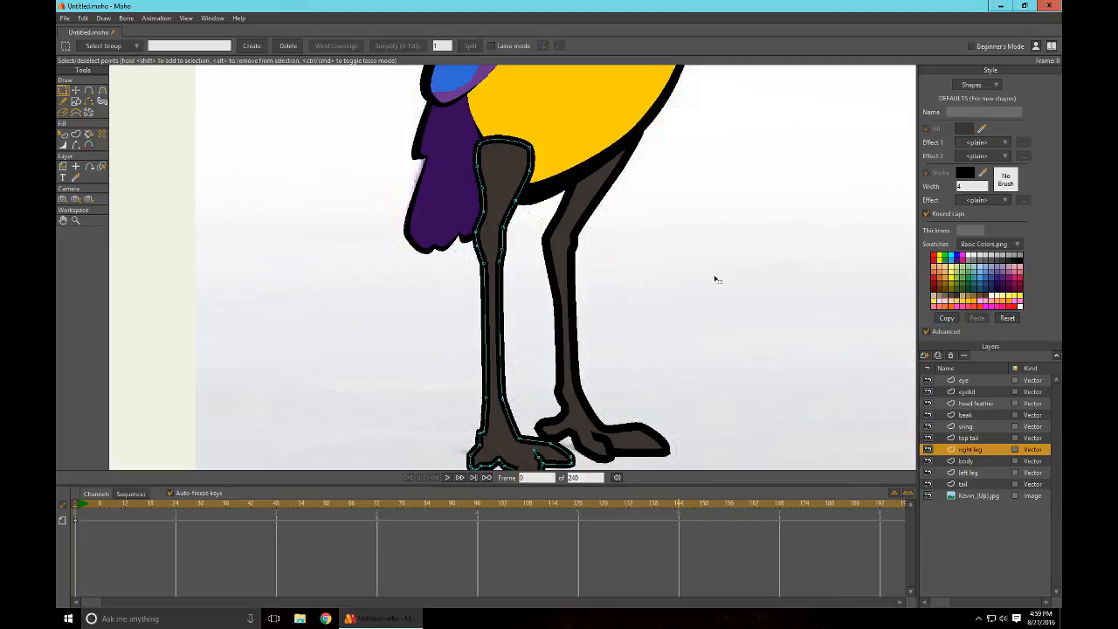
key(w)
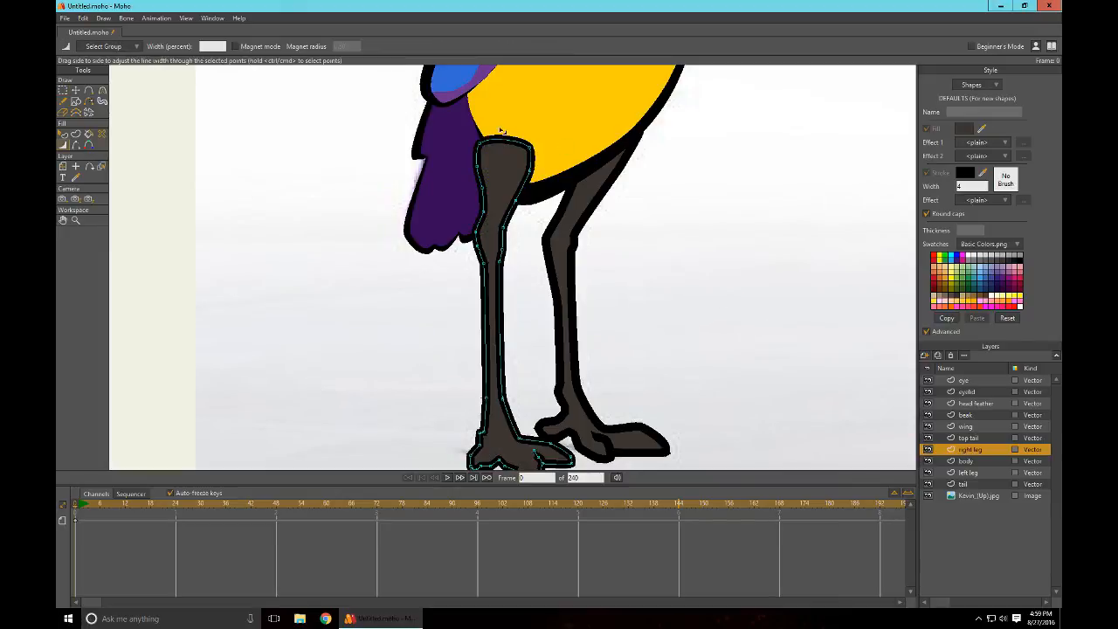
key(h)
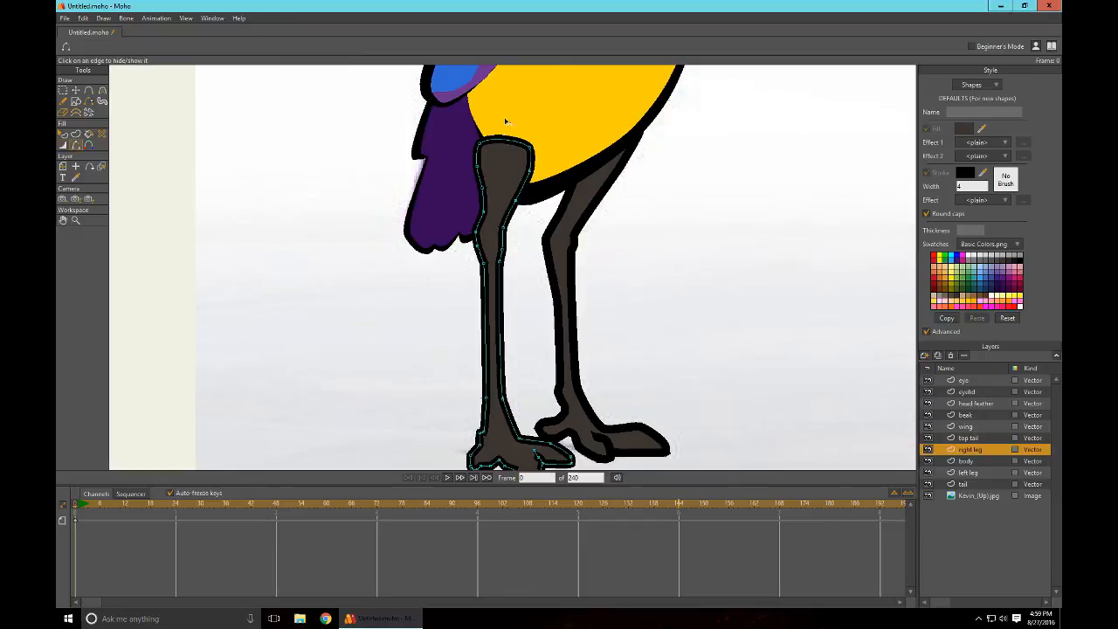
click(505, 141)
key(w)
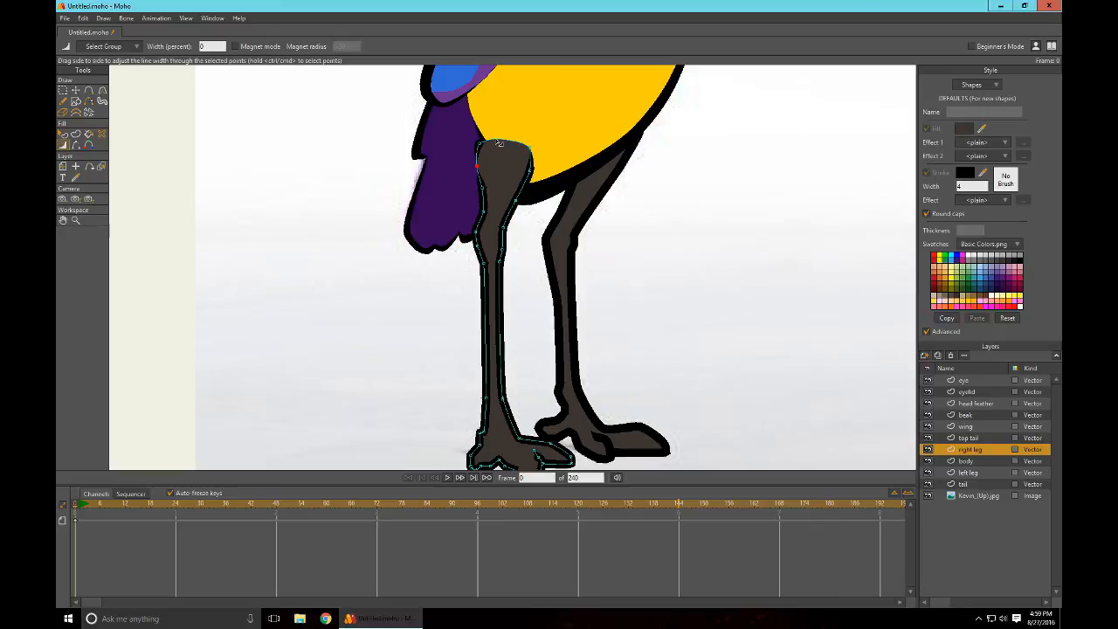
scroll(555, 297, up, 5)
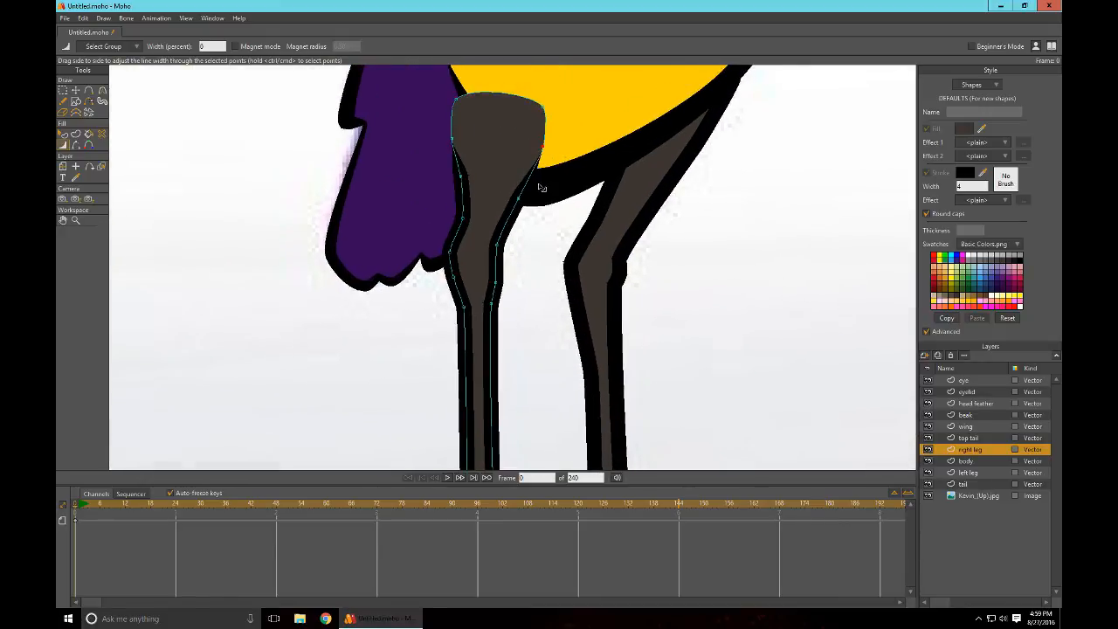
Step: Thin the right leg's outline from lower thigh to shin with the Line Width tool, using 44 percent below the knee and 34 percent above the ankle
drag(544, 182, 554, 185)
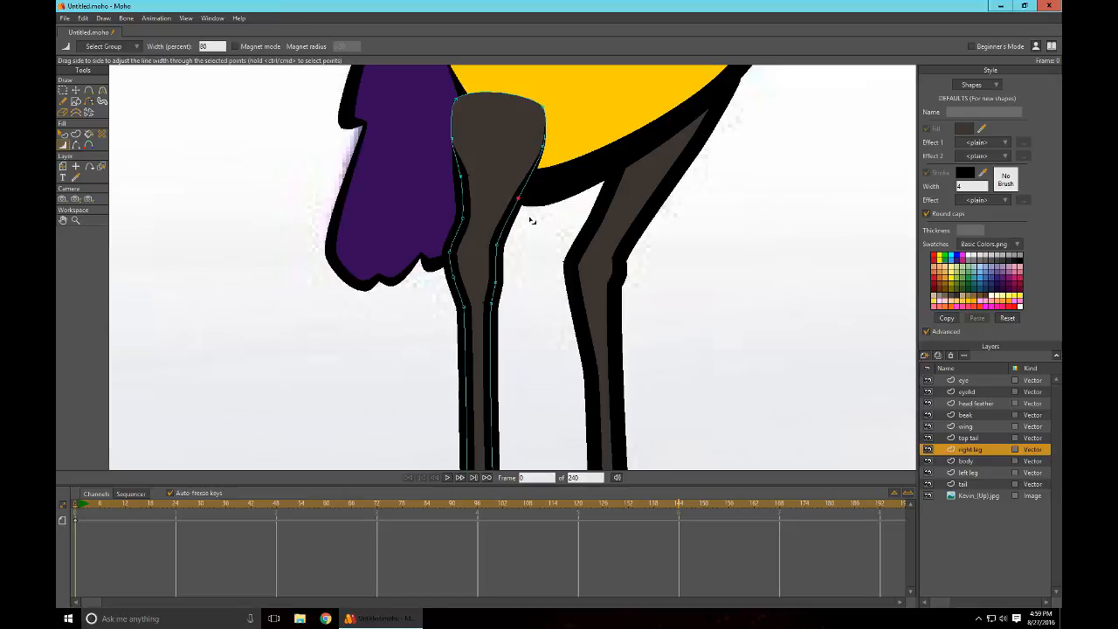
mouse_move(474, 188)
mouse_down()
mouse_move(470, 210)
mouse_move(458, 206)
mouse_up()
mouse_move(458, 273)
mouse_down()
mouse_move(444, 271)
mouse_move(462, 265)
mouse_move(452, 282)
mouse_move(494, 295)
mouse_move(503, 265)
mouse_up()
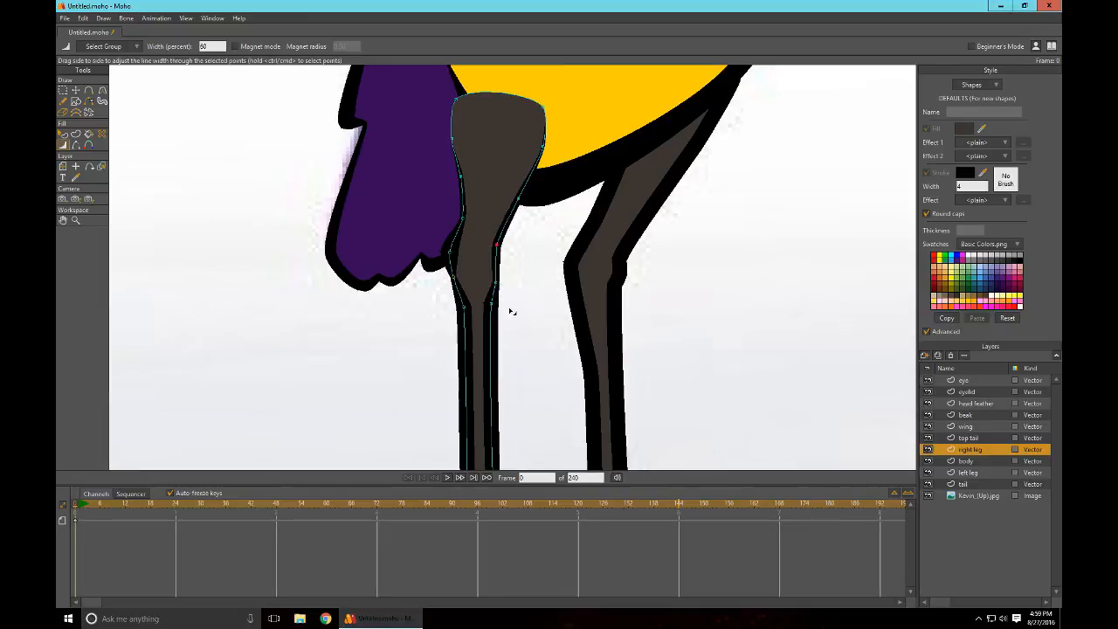
mouse_move(511, 312)
mouse_down()
mouse_move(497, 326)
mouse_move(463, 328)
mouse_up()
drag(561, 344, 597, 154)
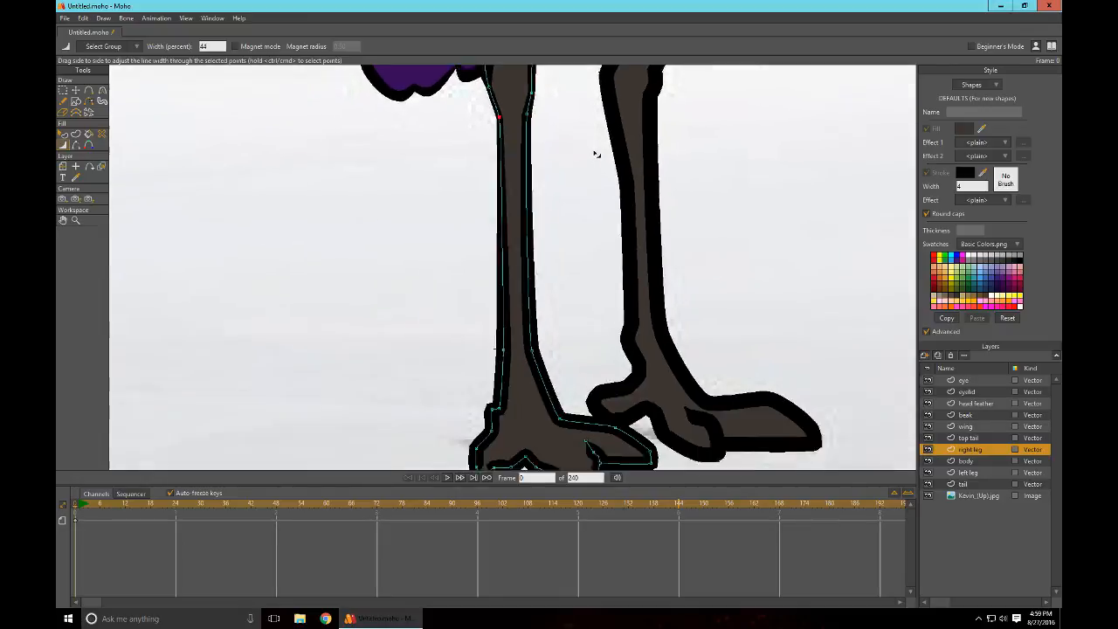
mouse_move(561, 337)
mouse_down()
mouse_move(532, 320)
mouse_move(499, 321)
mouse_move(601, 263)
mouse_up()
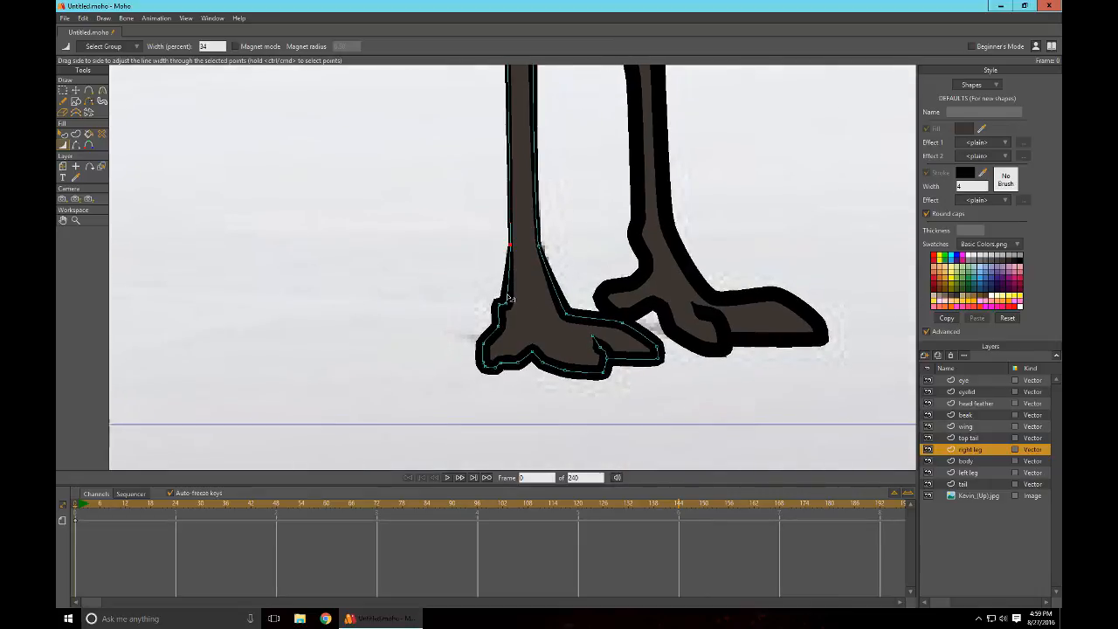
Step: Vary the line width around the right foot, with 66 percent at the notch between the toes and 72 percent where the front toe begins
mouse_move(509, 298)
mouse_down()
mouse_move(486, 290)
mouse_move(518, 337)
mouse_move(497, 383)
mouse_move(521, 374)
mouse_move(522, 340)
mouse_up()
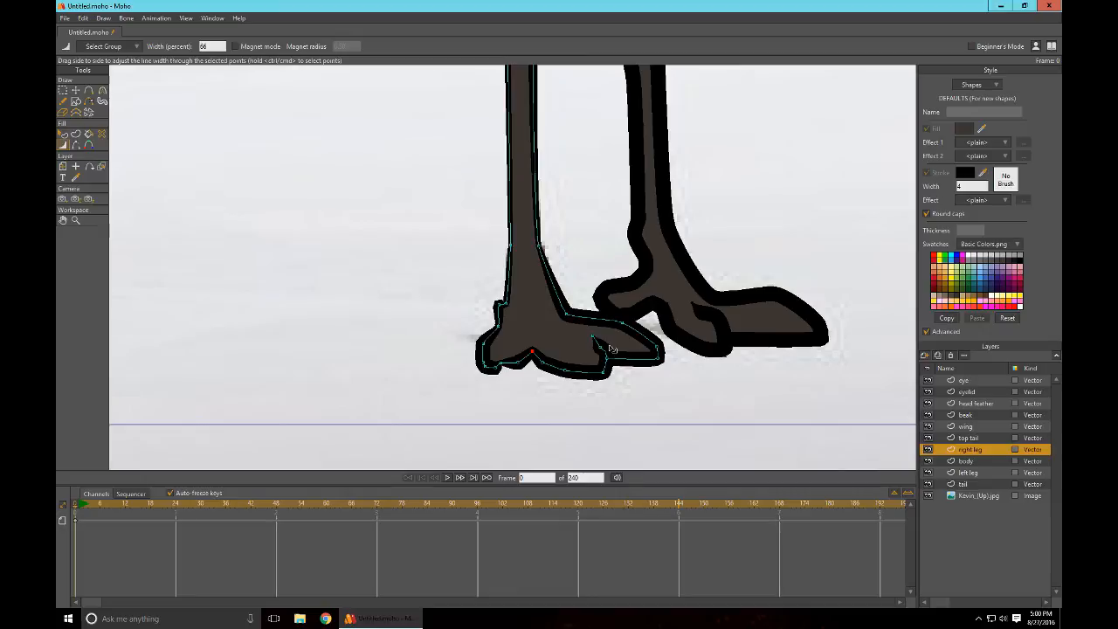
drag(609, 347, 596, 349)
drag(611, 399, 518, 374)
mouse_move(669, 370)
mouse_down()
mouse_move(658, 373)
mouse_move(664, 349)
mouse_up()
drag(634, 313, 579, 303)
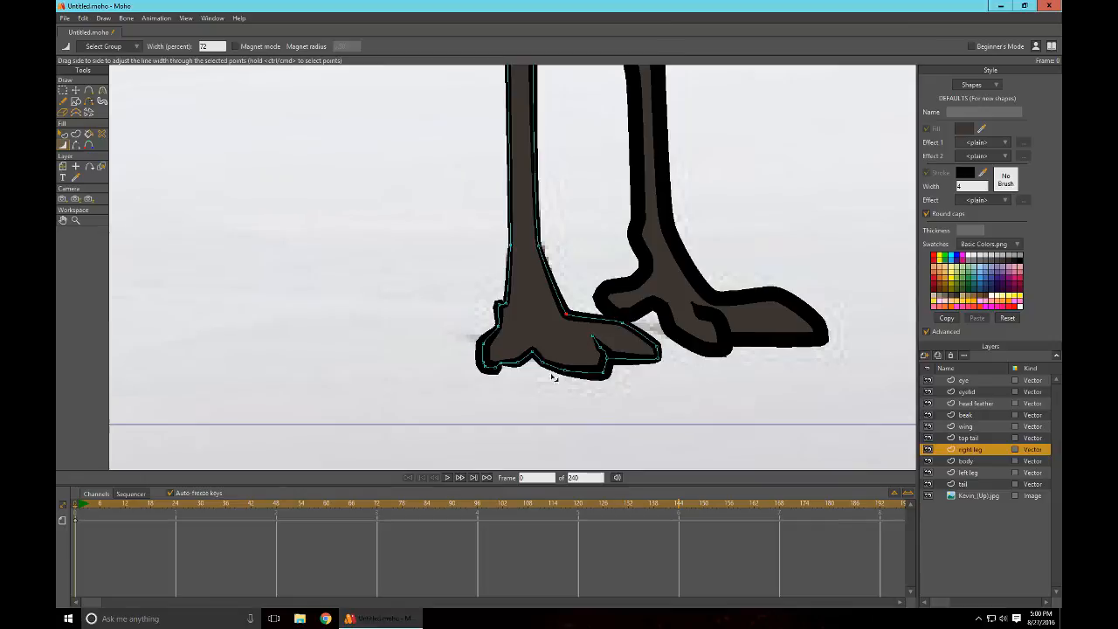
Step: On the left leg layer, reduce the line width to 0 at the outline points where the leg meets the body
drag(892, 308, 699, 394)
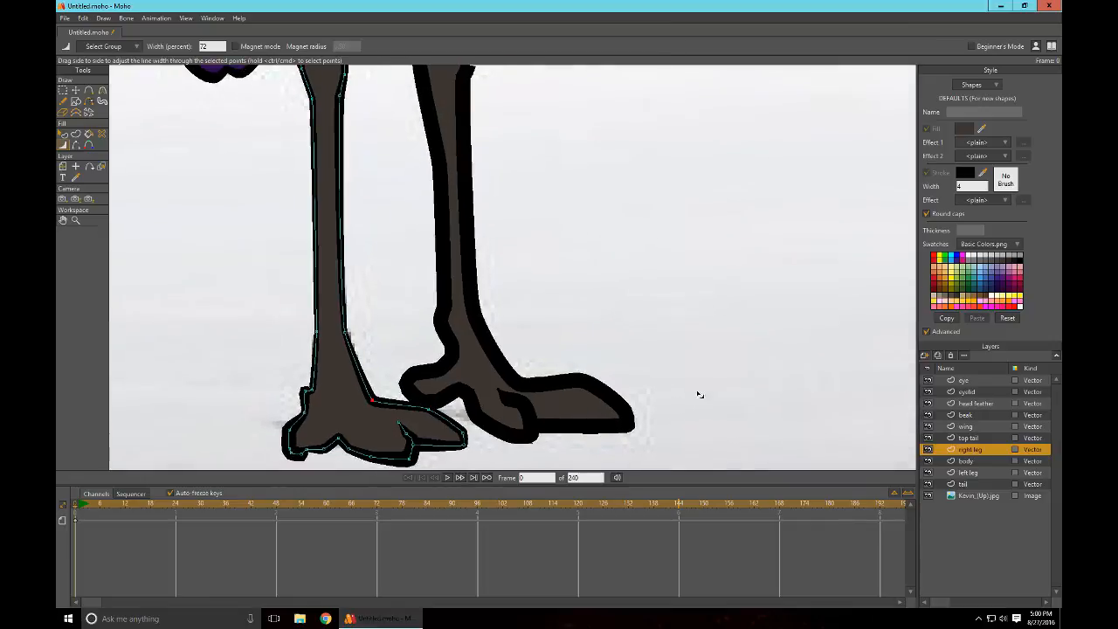
click(968, 472)
drag(615, 234, 659, 461)
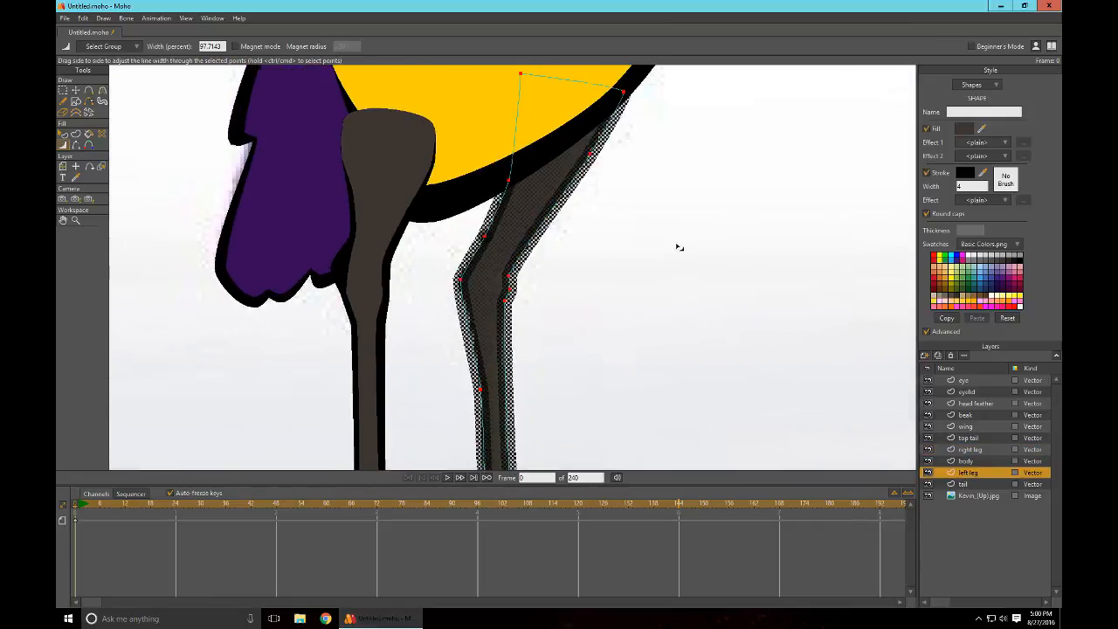
drag(679, 247, 673, 356)
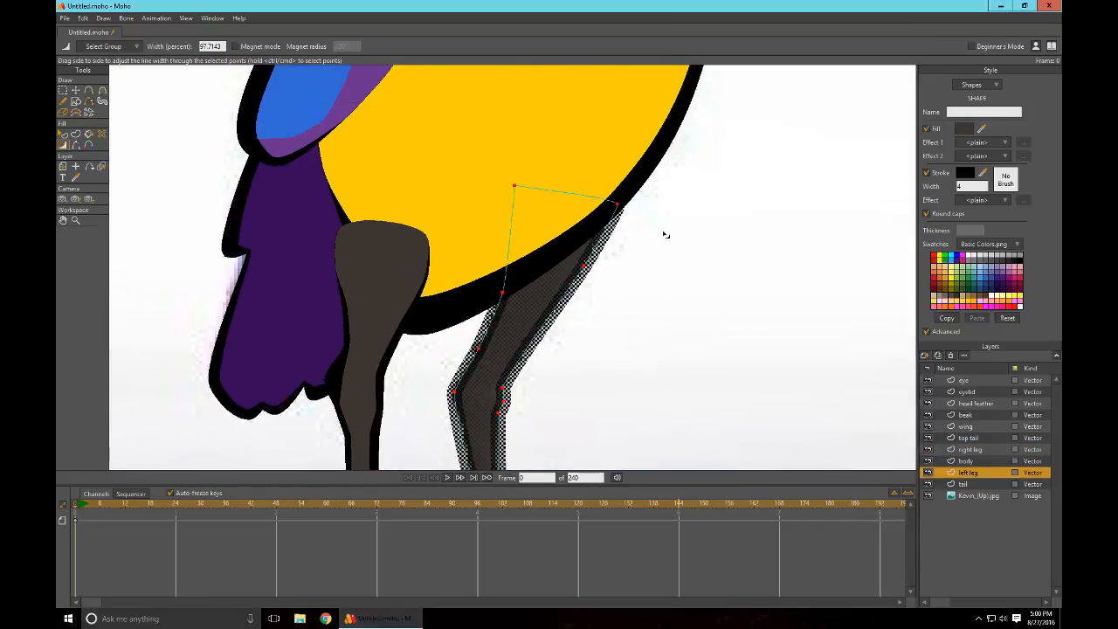
key(g)
click(688, 274)
key(w)
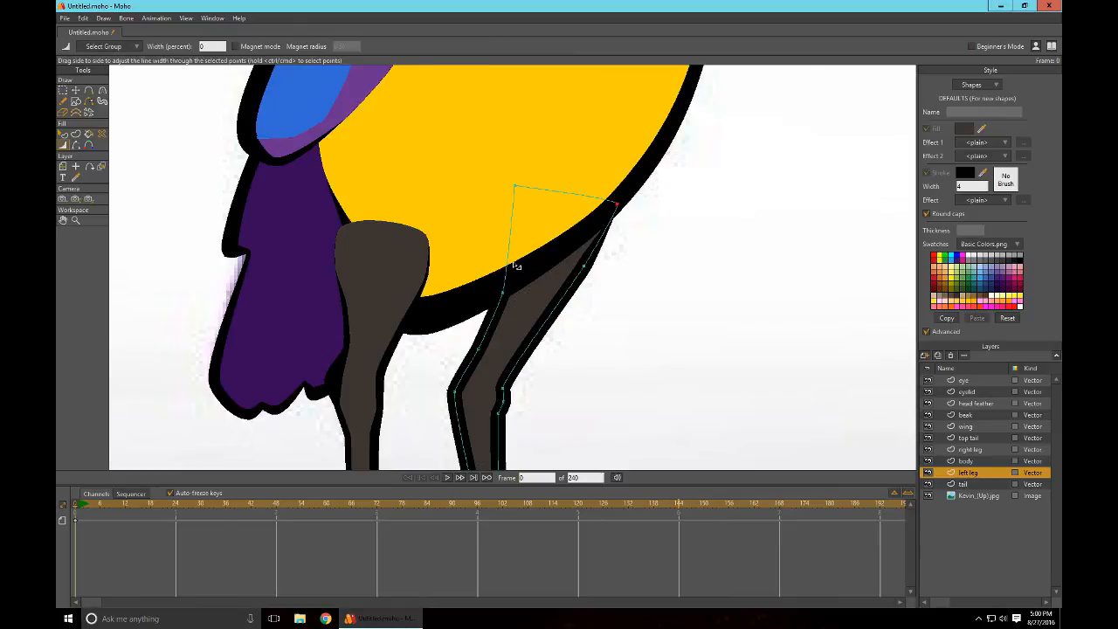
drag(501, 292, 434, 271)
Step: Thin the left leg's outline around the knee and shin, with 30 percent on the upper shin, 52 behind the knee and 72 near the ankle
scroll(600, 253, down, 3)
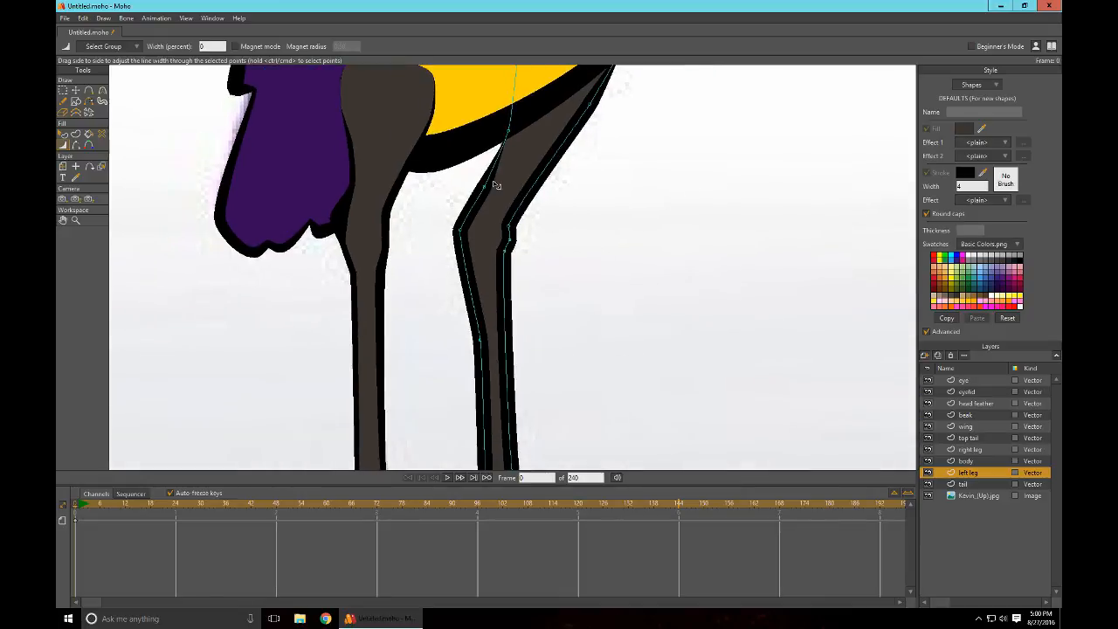
drag(480, 323, 462, 324)
drag(623, 393, 595, 201)
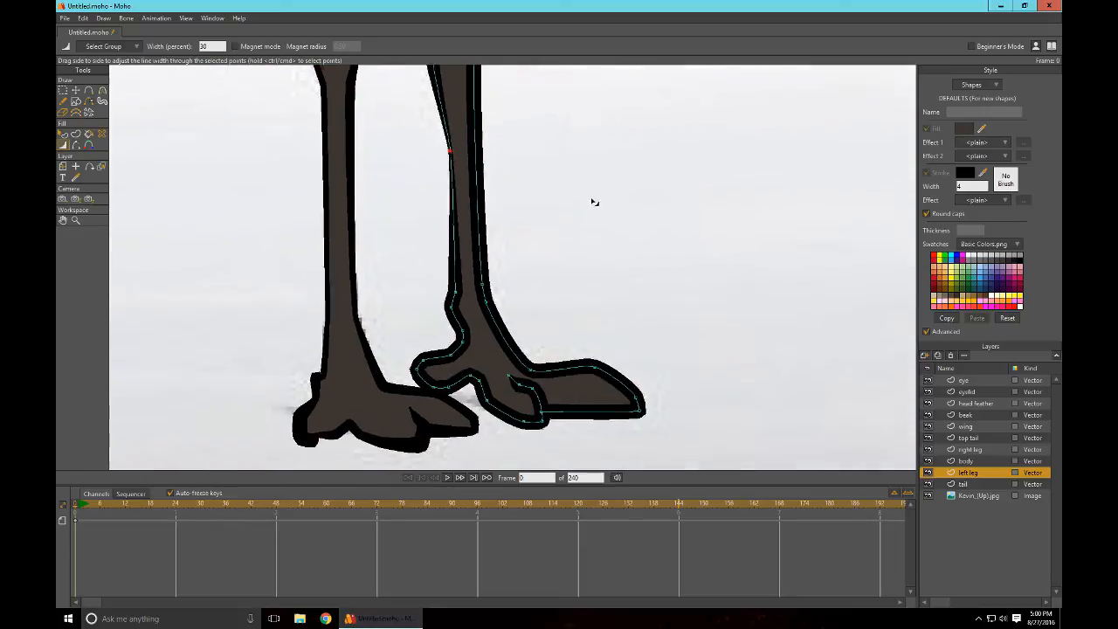
drag(512, 270, 490, 266)
drag(537, 193, 550, 339)
drag(513, 220, 500, 225)
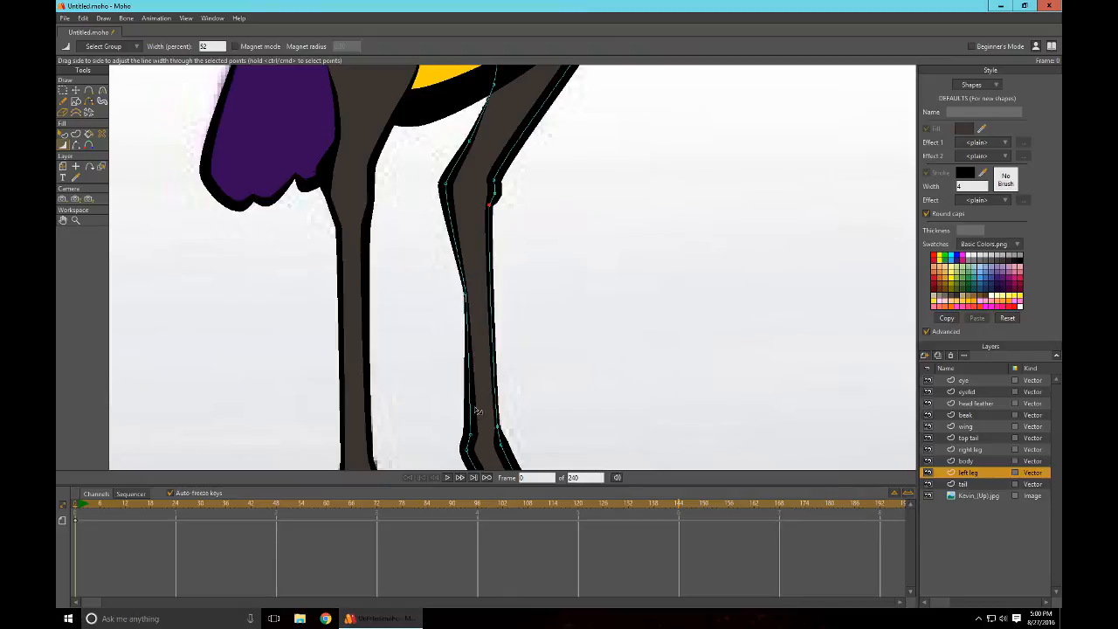
drag(473, 412, 478, 416)
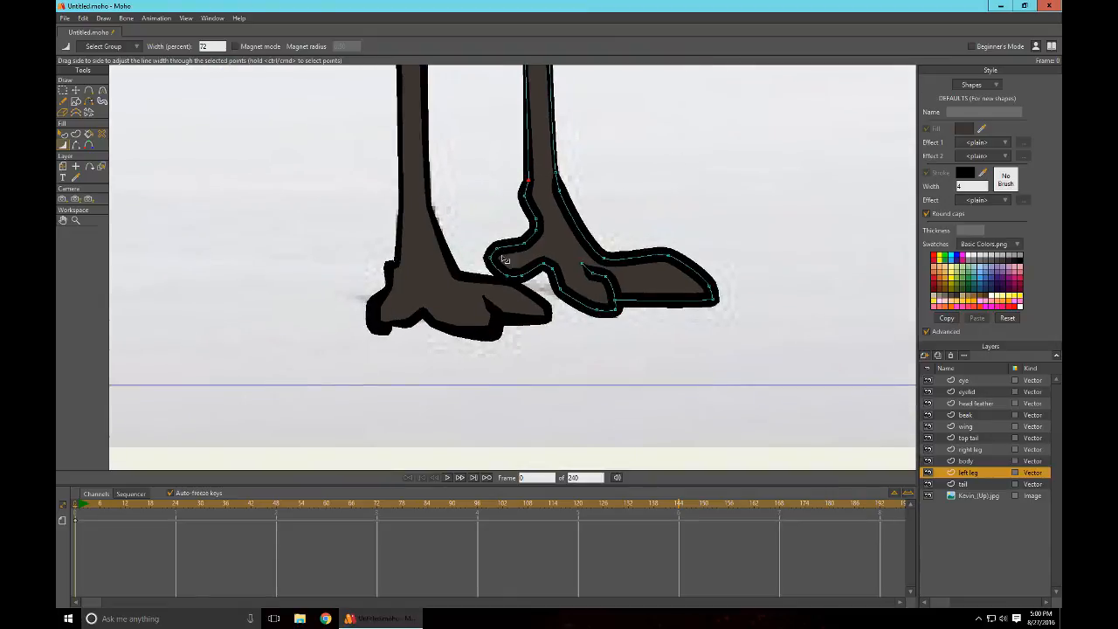
Step: Vary the left foot's line width down the ankle slope and around the front toe, using 46 percent where the toe begins
drag(497, 234, 487, 233)
drag(594, 184, 573, 228)
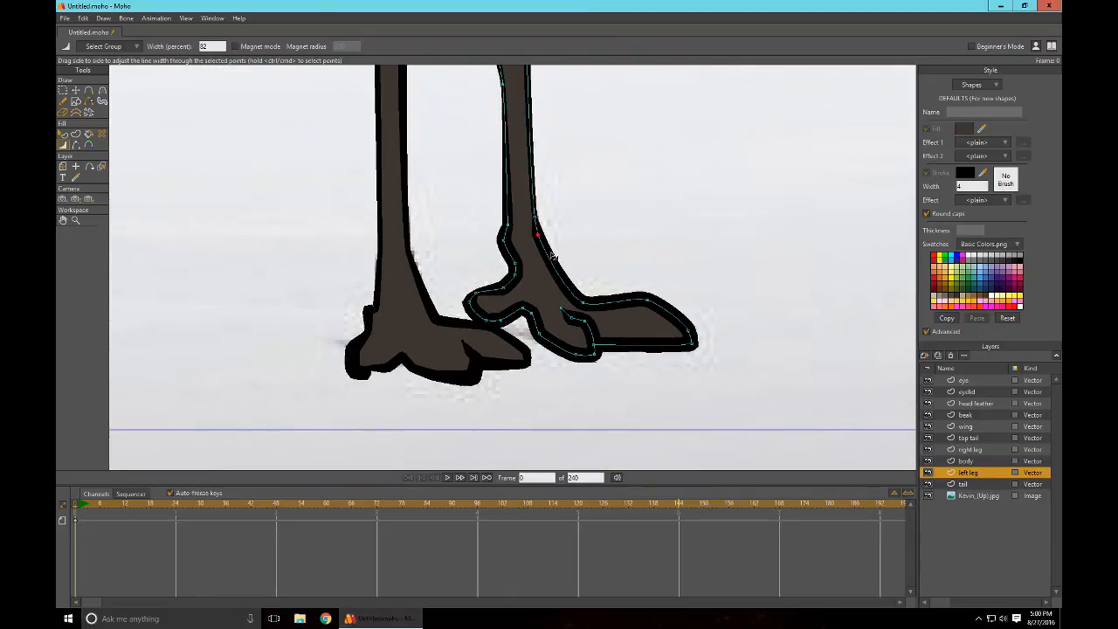
drag(583, 299, 609, 291)
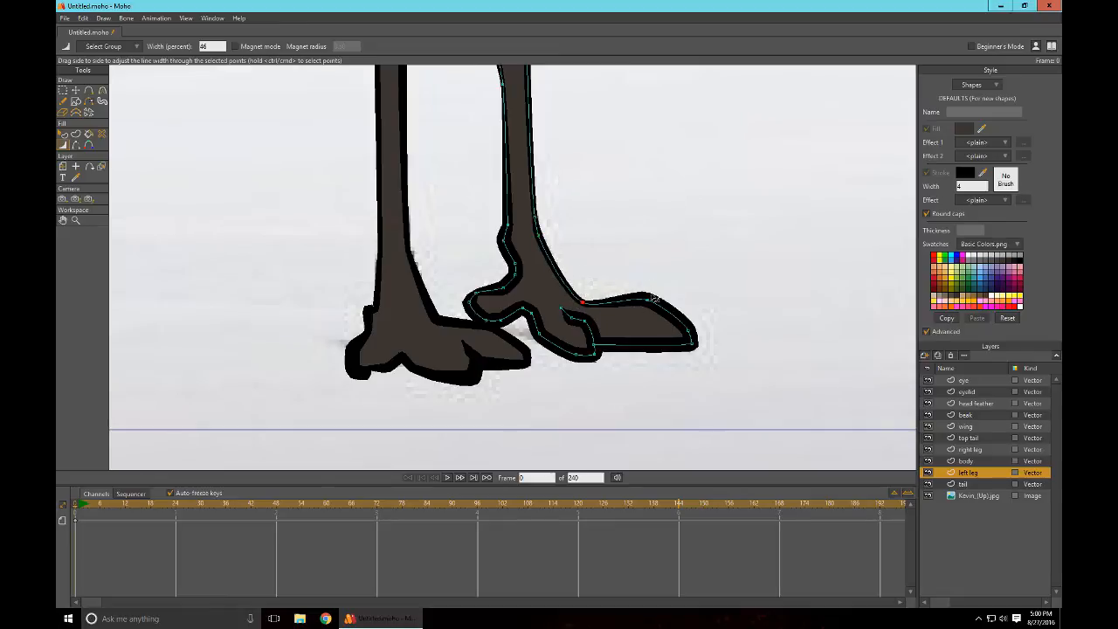
mouse_move(700, 369)
mouse_down()
mouse_move(679, 366)
mouse_move(689, 370)
mouse_up()
mouse_move(707, 326)
mouse_down()
mouse_move(716, 330)
mouse_move(704, 331)
mouse_up()
drag(669, 291, 669, 291)
Step: Vary the line width around the left foot's middle and back toes, with 66 percent on the middle toe's underside
mouse_move(612, 378)
mouse_down()
mouse_move(567, 377)
mouse_move(606, 375)
mouse_move(594, 377)
mouse_up()
click(536, 351)
drag(536, 351, 530, 351)
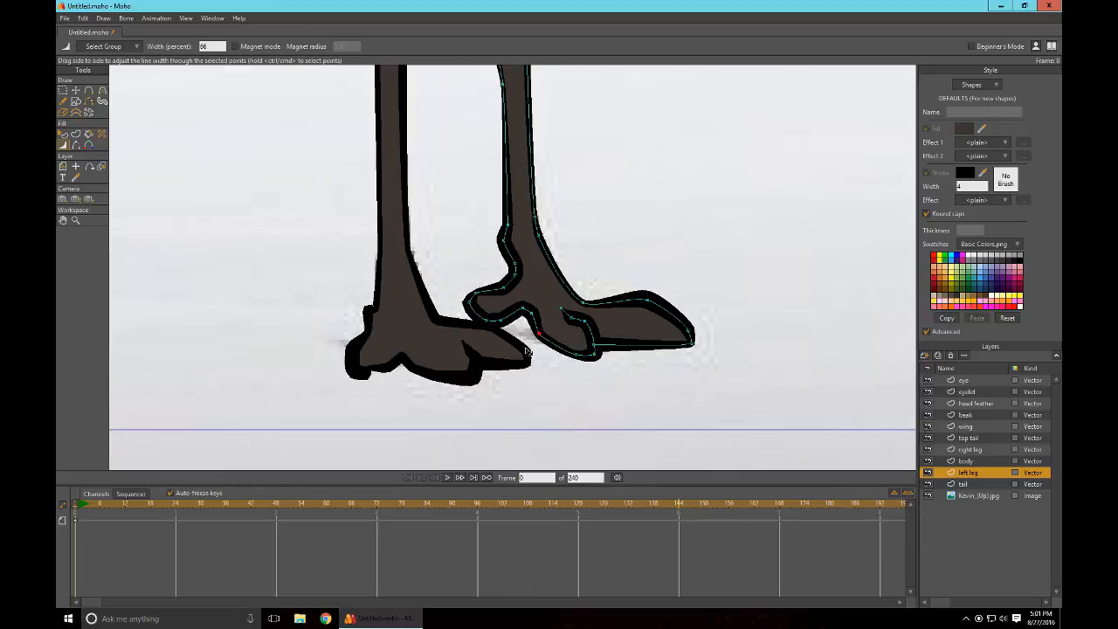
mouse_move(586, 315)
mouse_down()
mouse_move(566, 327)
mouse_move(594, 320)
mouse_up()
click(468, 320)
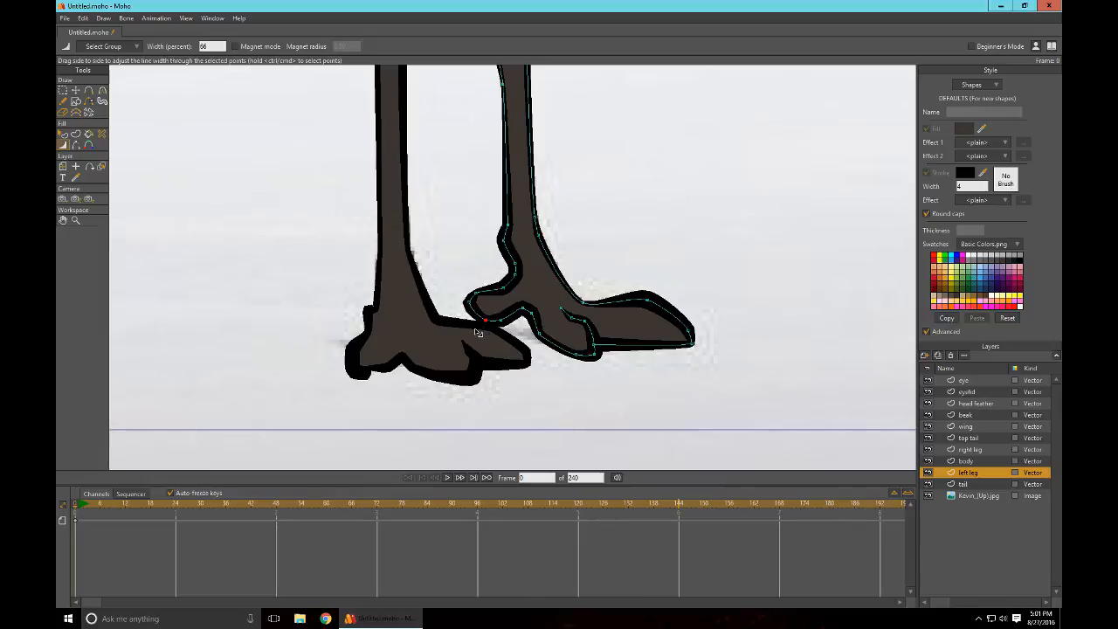
click(490, 336)
drag(532, 283, 501, 299)
Step: Render frame 0 again to check the tapered outlines of both legs
drag(631, 257, 591, 332)
drag(654, 154, 627, 332)
scroll(626, 332, down, 3)
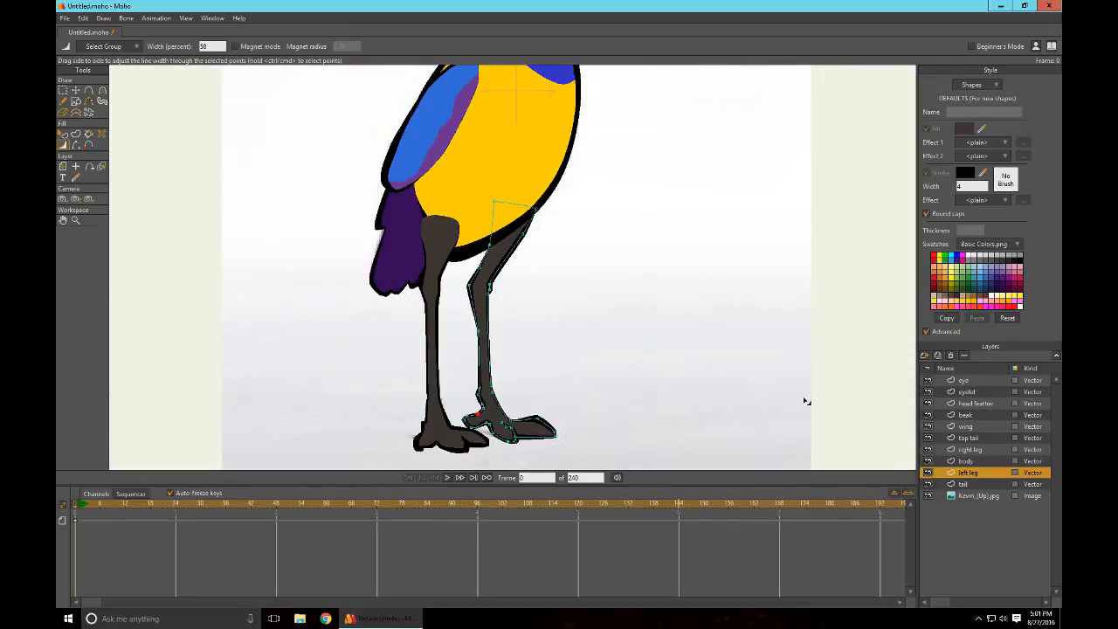
key(ctrl+r)
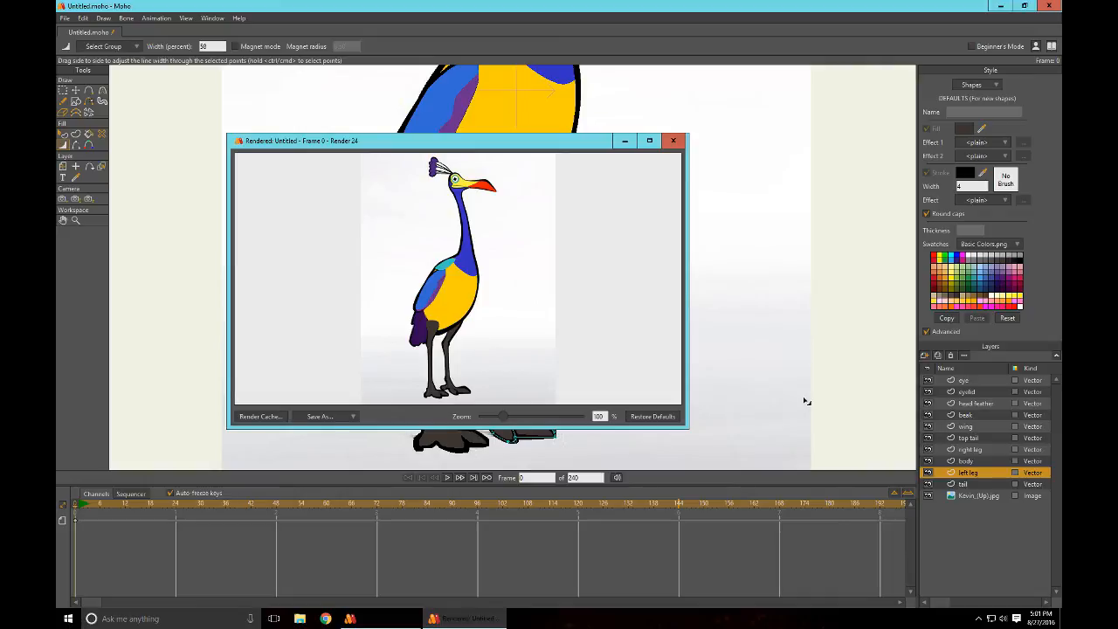
click(673, 140)
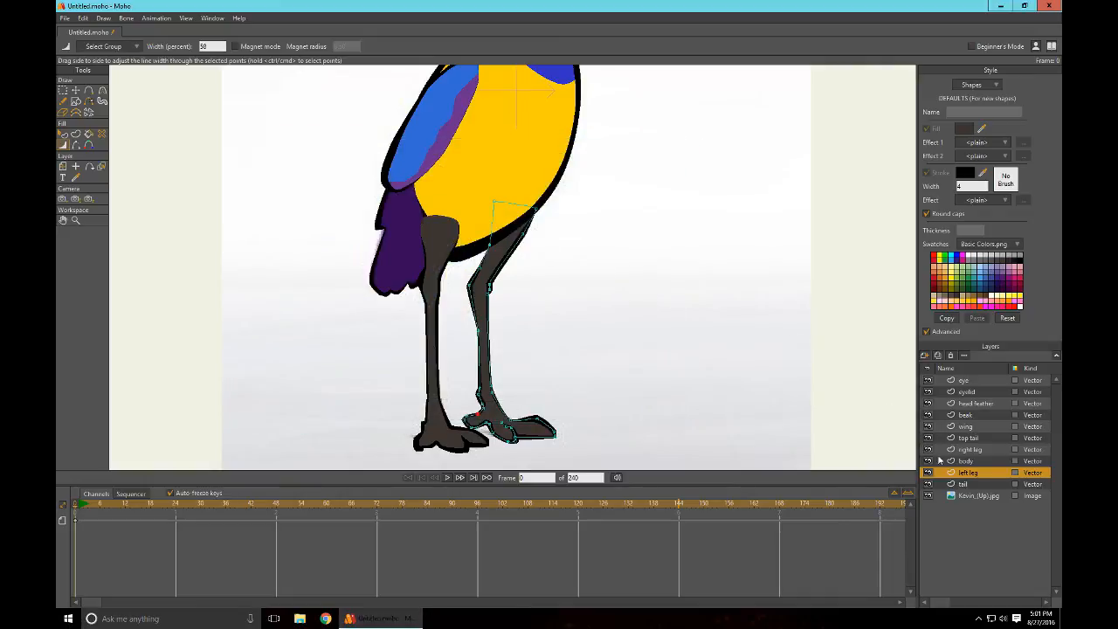
Step: Hide the body and tail layers to check the legs against the reference image, and show both layers again
click(928, 460)
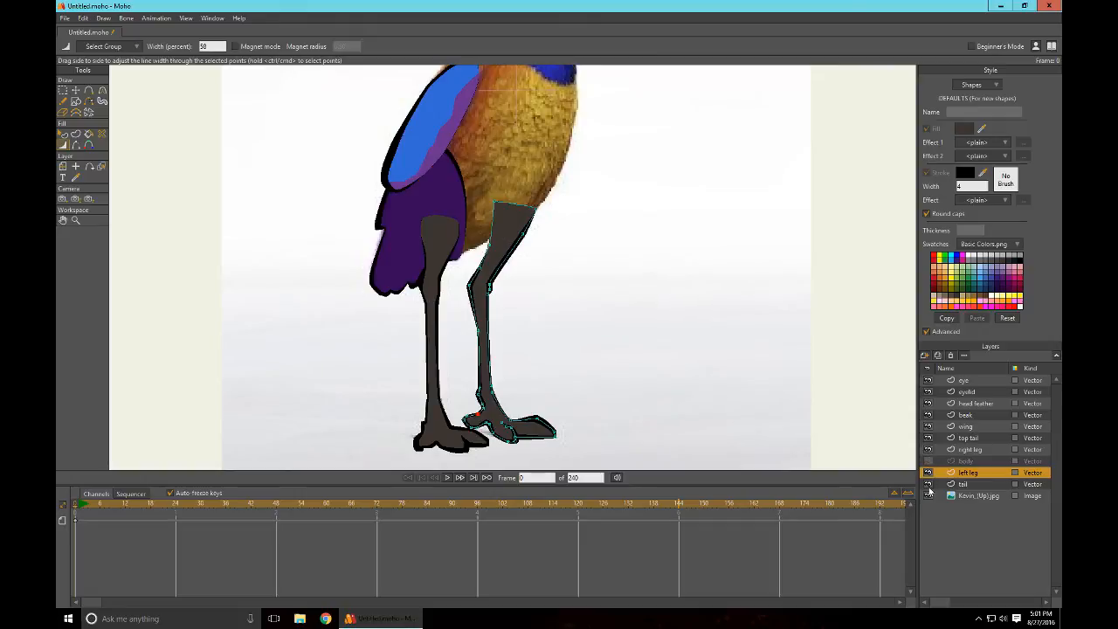
click(928, 486)
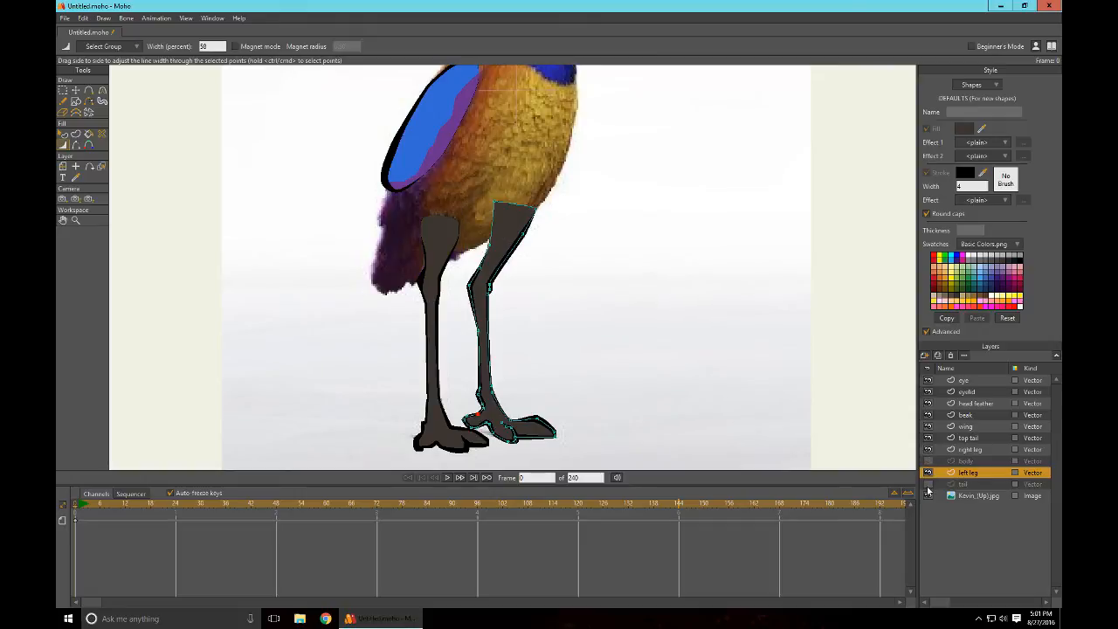
click(927, 460)
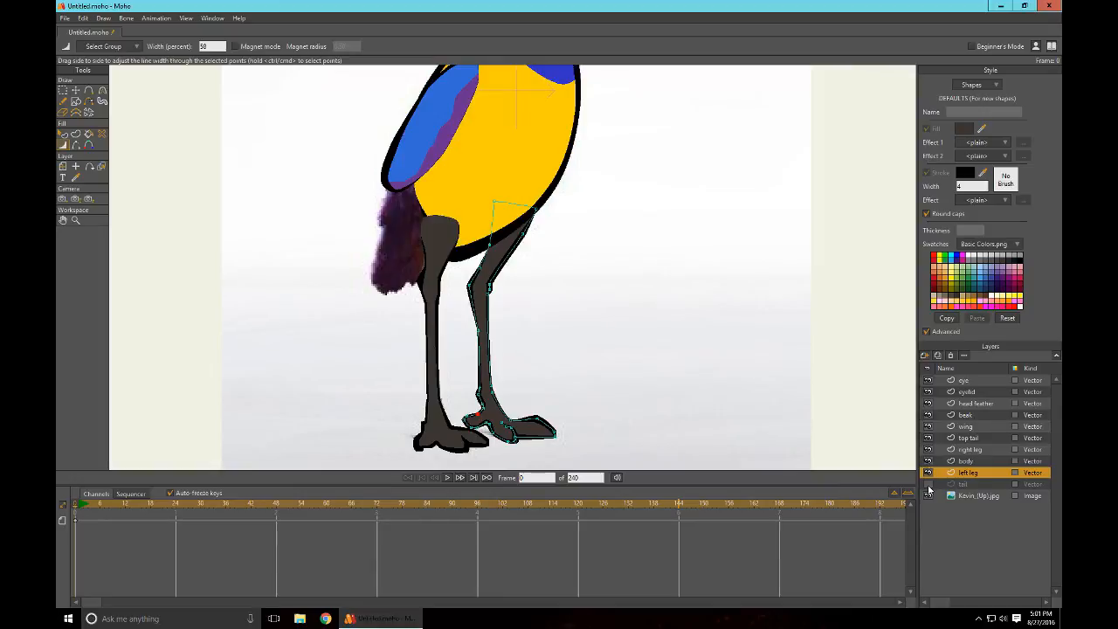
click(928, 485)
Step: On the right leg layer, move the thigh's upper back point slightly up to meet the edge between body and tail
scroll(589, 349, up, 3)
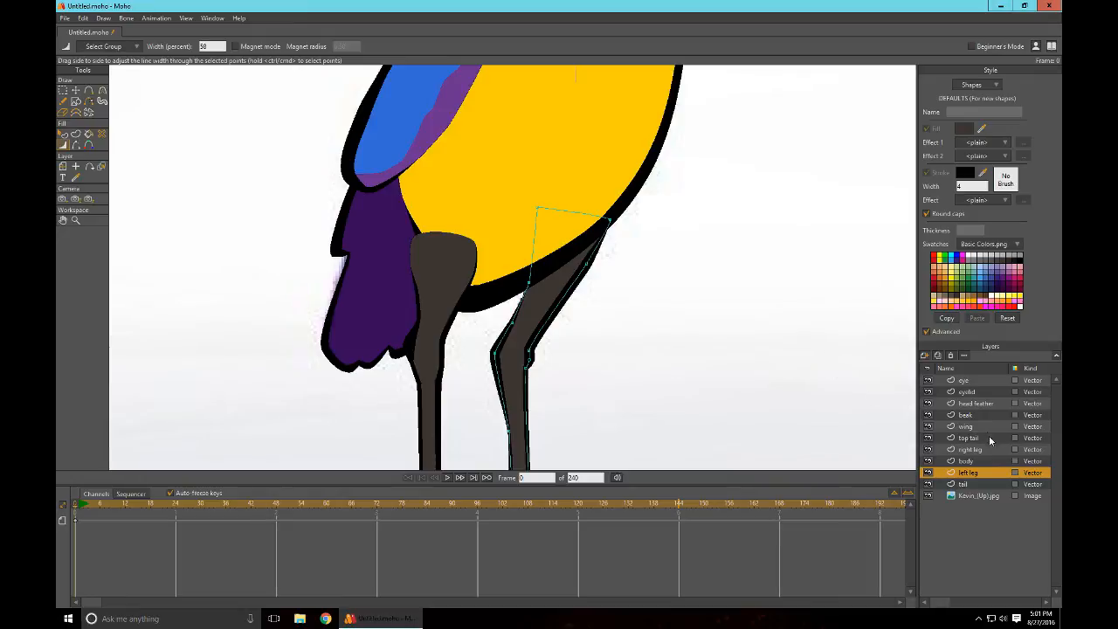
click(976, 461)
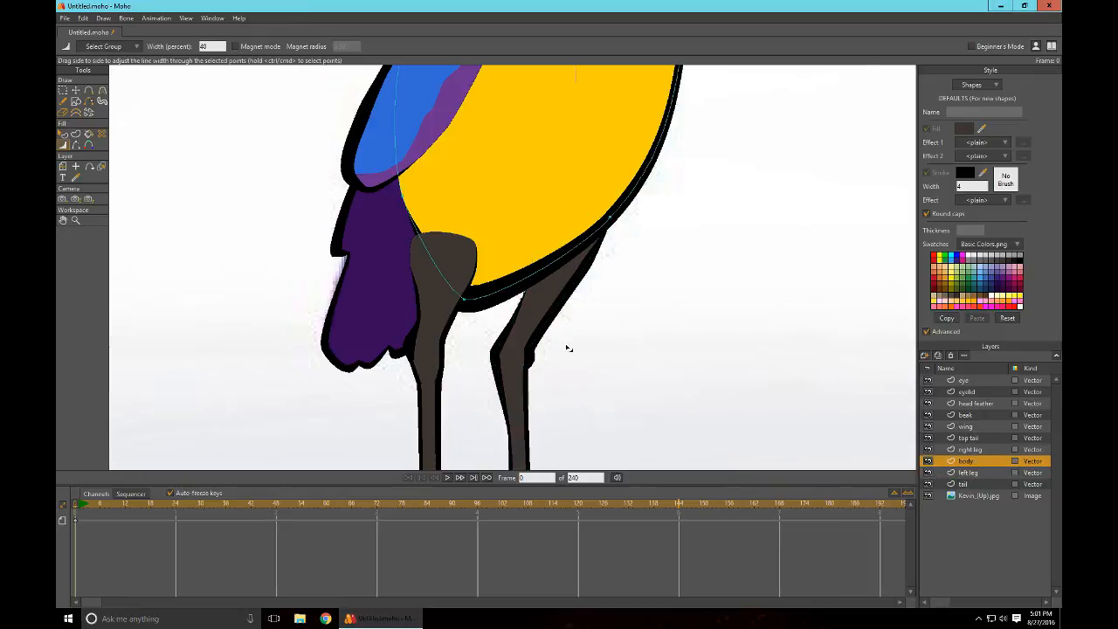
click(968, 476)
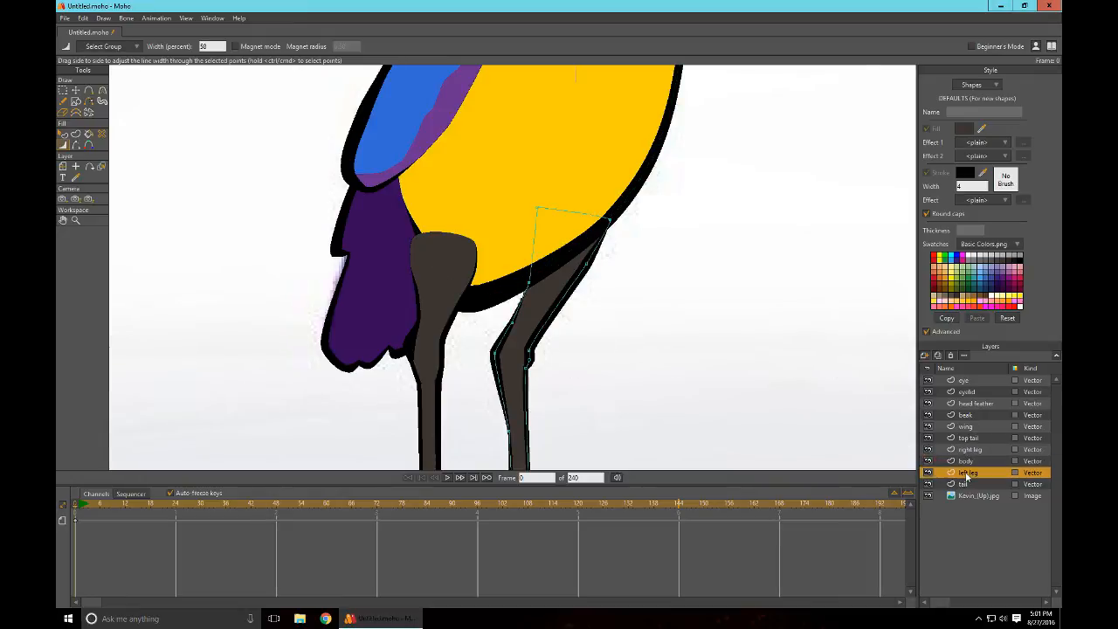
click(969, 450)
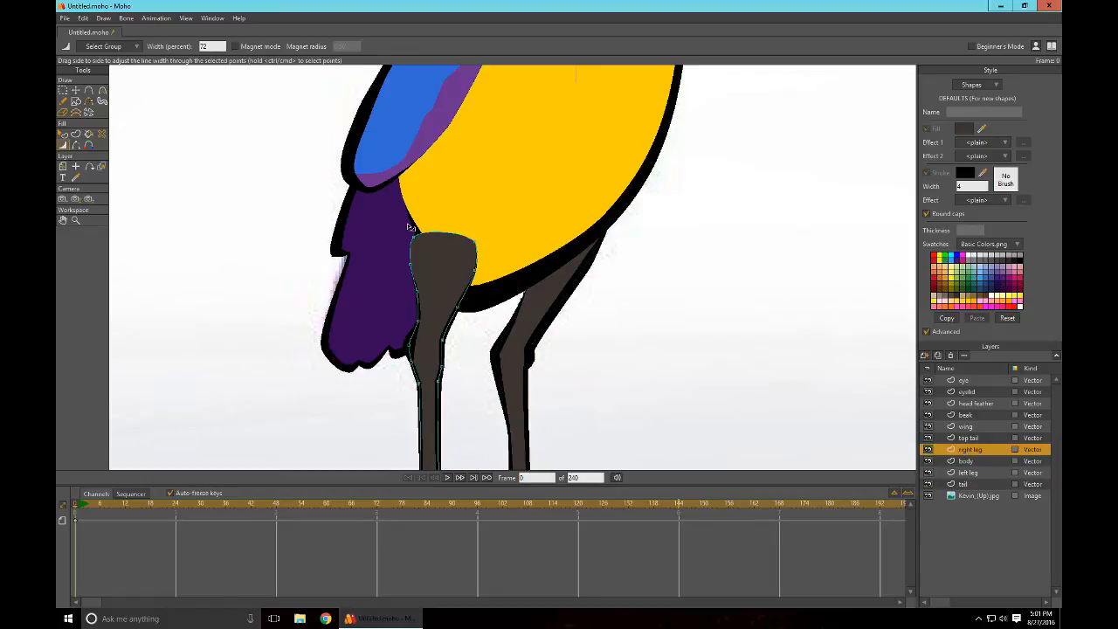
key(t)
drag(407, 225, 425, 218)
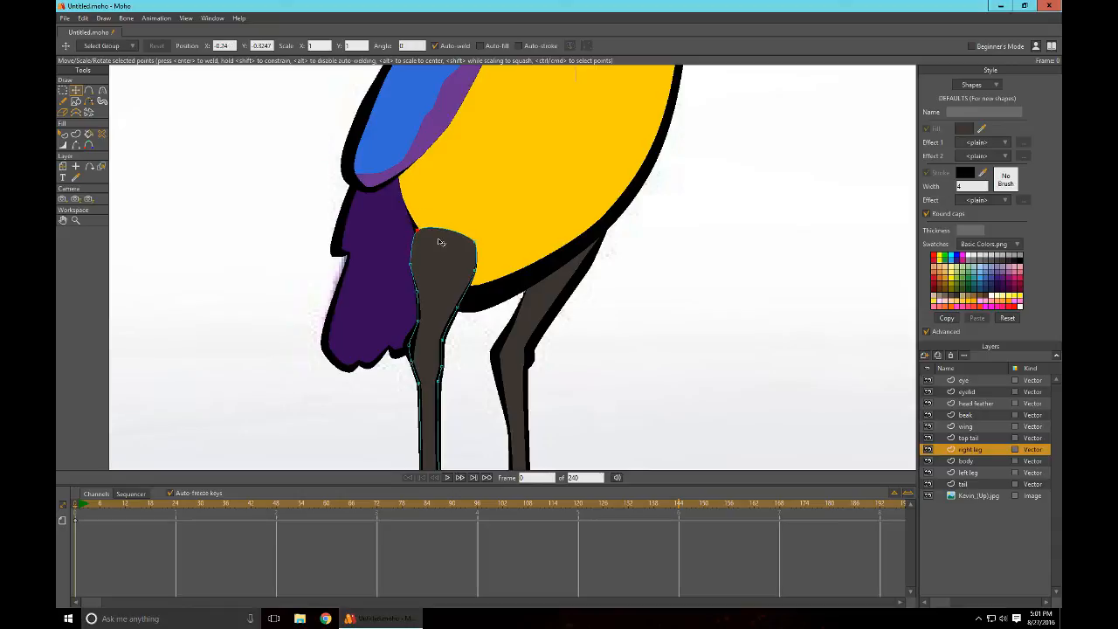
Step: Render frame 0 to check the whole bird, and close the render to view the full figure on the canvas
key(ctrl+r)
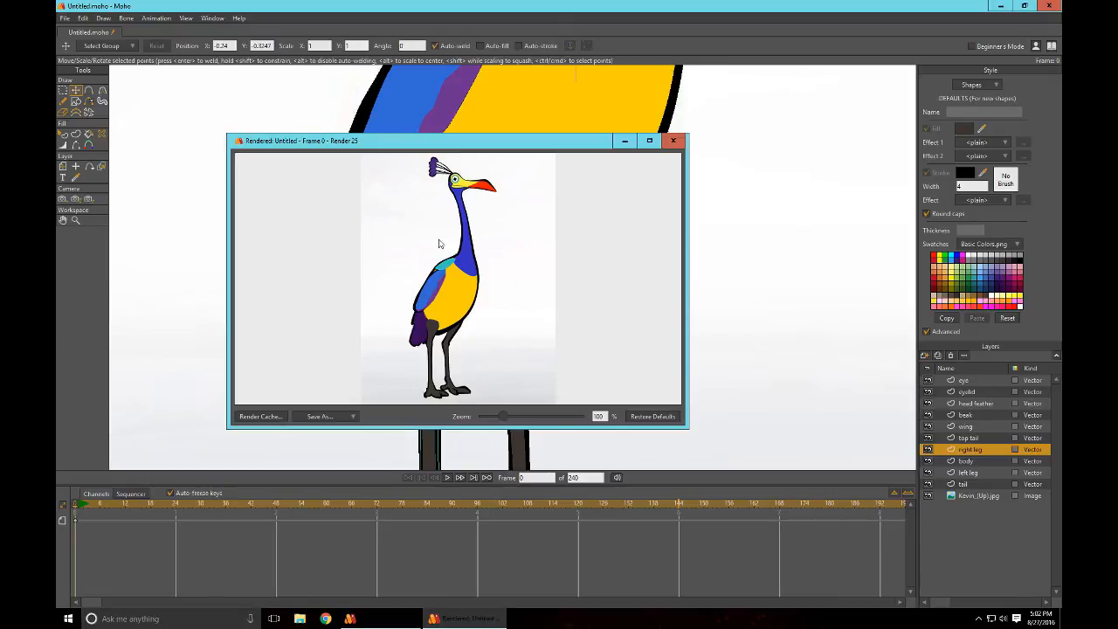
click(678, 141)
scroll(744, 250, down, 5)
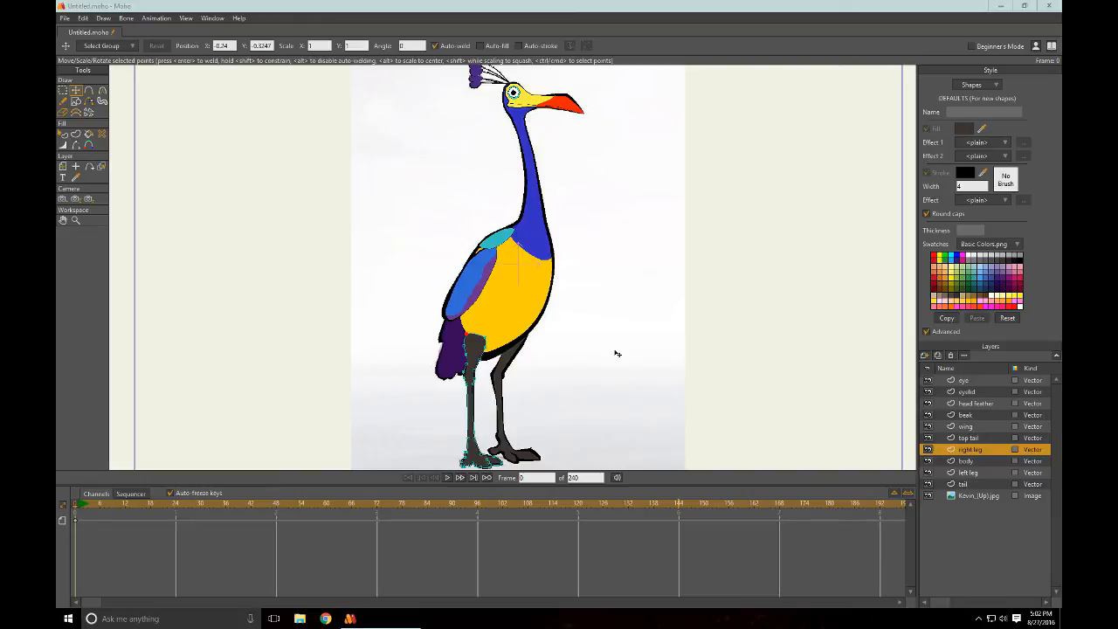
scroll(614, 353, up, 2)
scroll(651, 324, down, 2)
scroll(644, 305, up, 5)
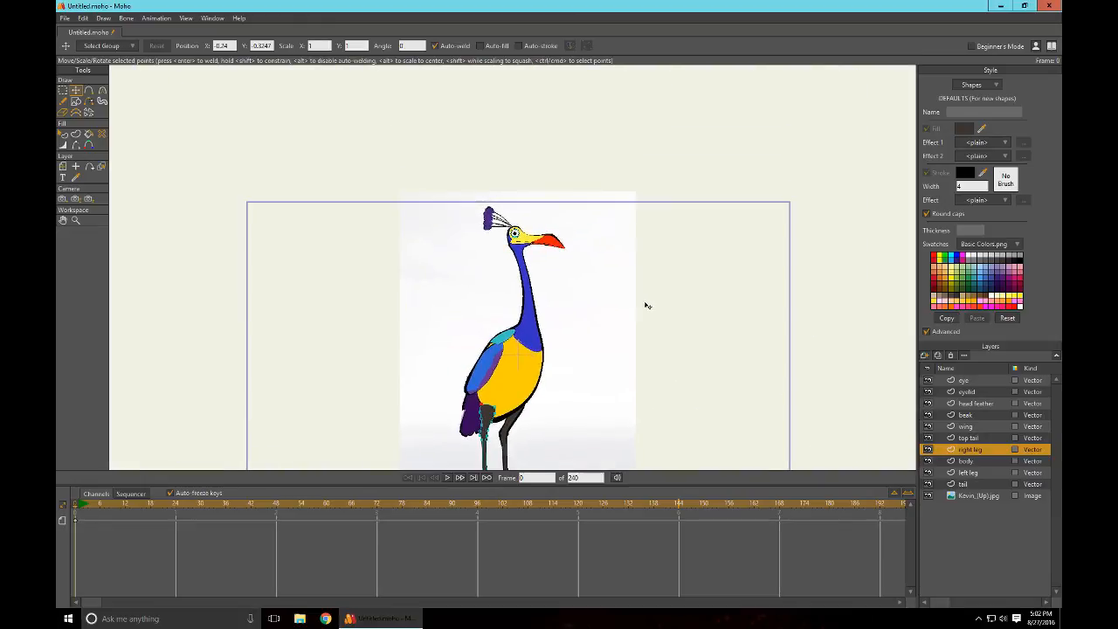
scroll(611, 292, down, 5)
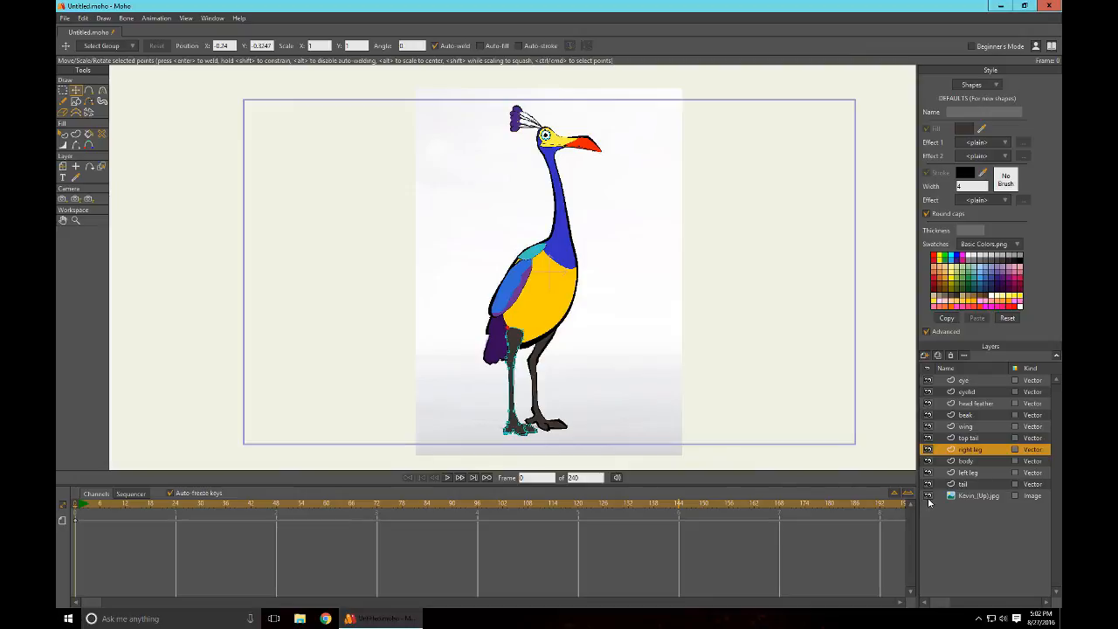
Step: Compare the traced bird with the original by alternately showing only the Kevin_(Up).jpg layer and all layers
click(968, 496)
alt+click(928, 495)
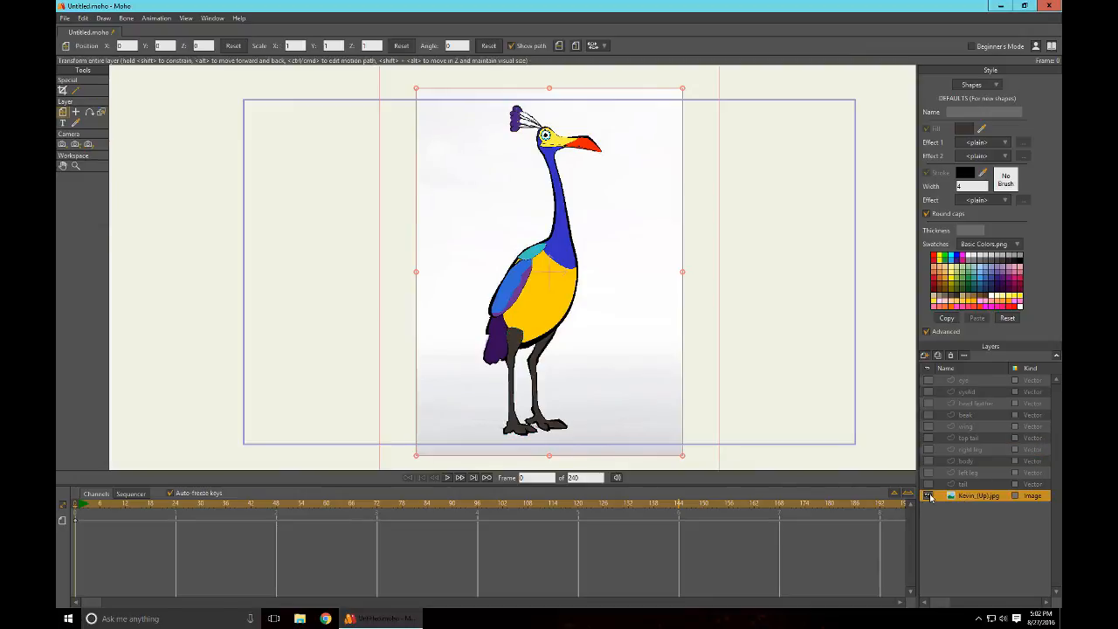
alt+click(928, 496)
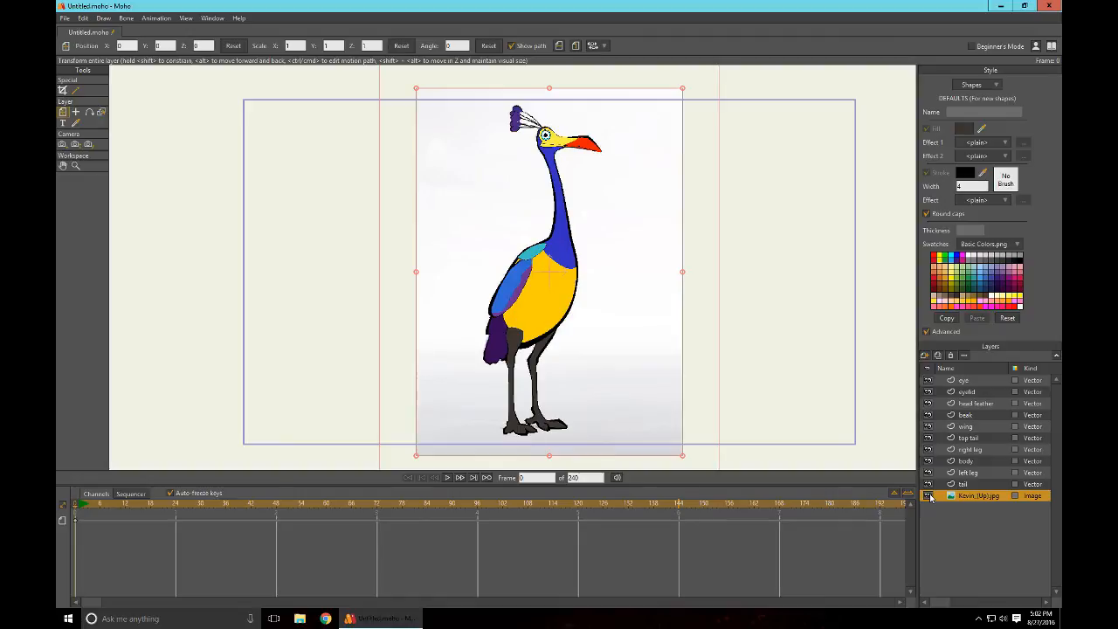
alt+click(928, 496)
alt+click(928, 495)
alt+click(929, 495)
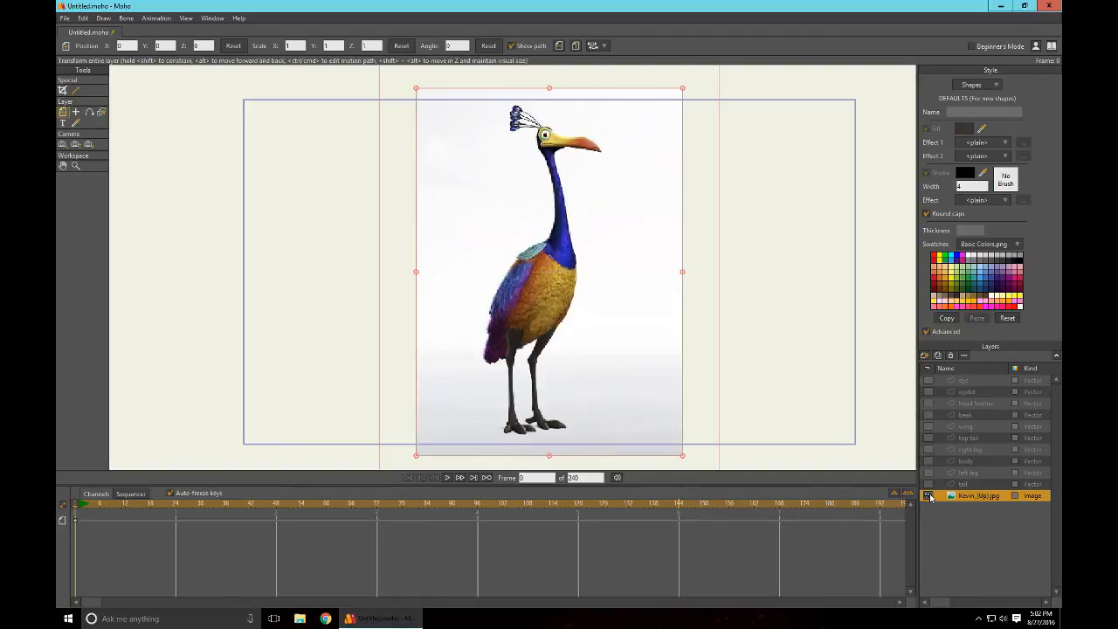
alt+click(928, 495)
alt+click(929, 495)
alt+click(928, 495)
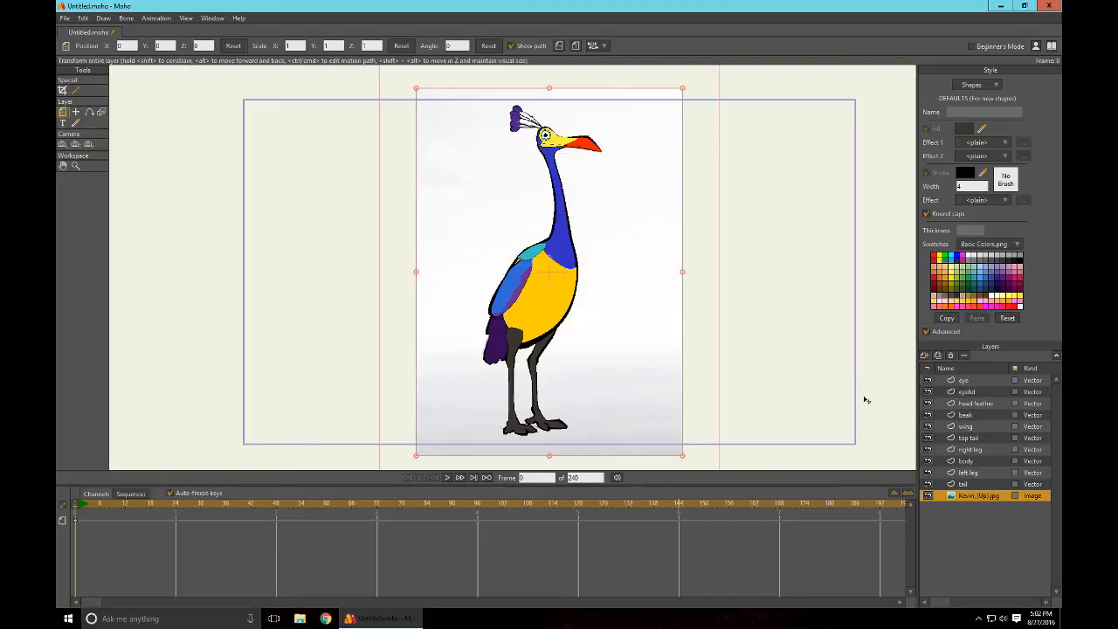
scroll(547, 349, up, 8)
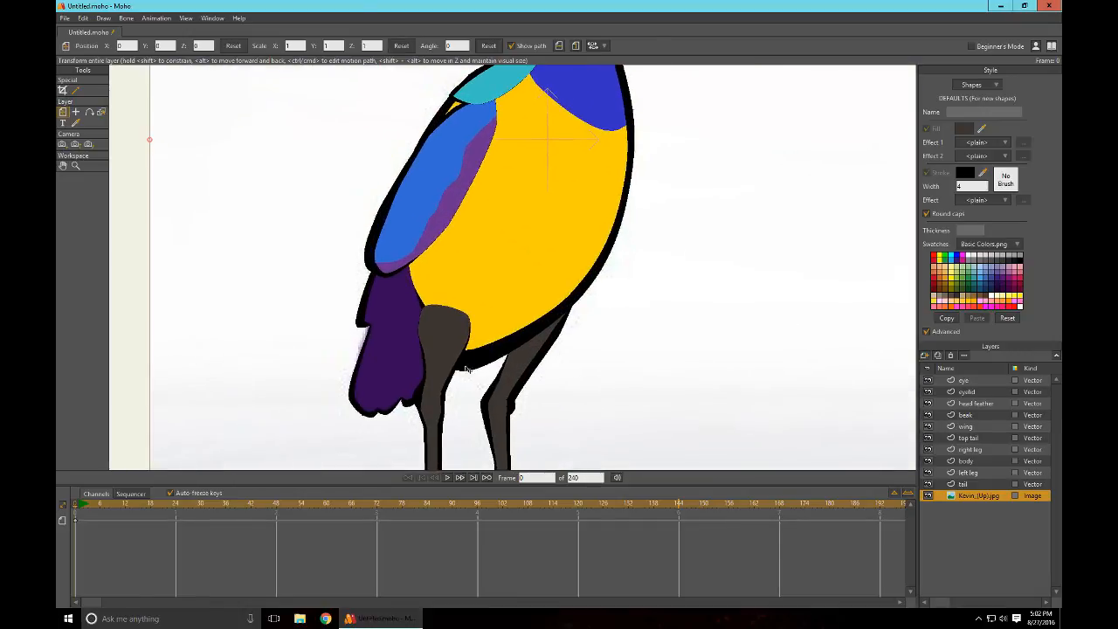
drag(644, 256, 733, 312)
scroll(659, 297, down, 3)
scroll(686, 292, down, 3)
drag(747, 349, 736, 329)
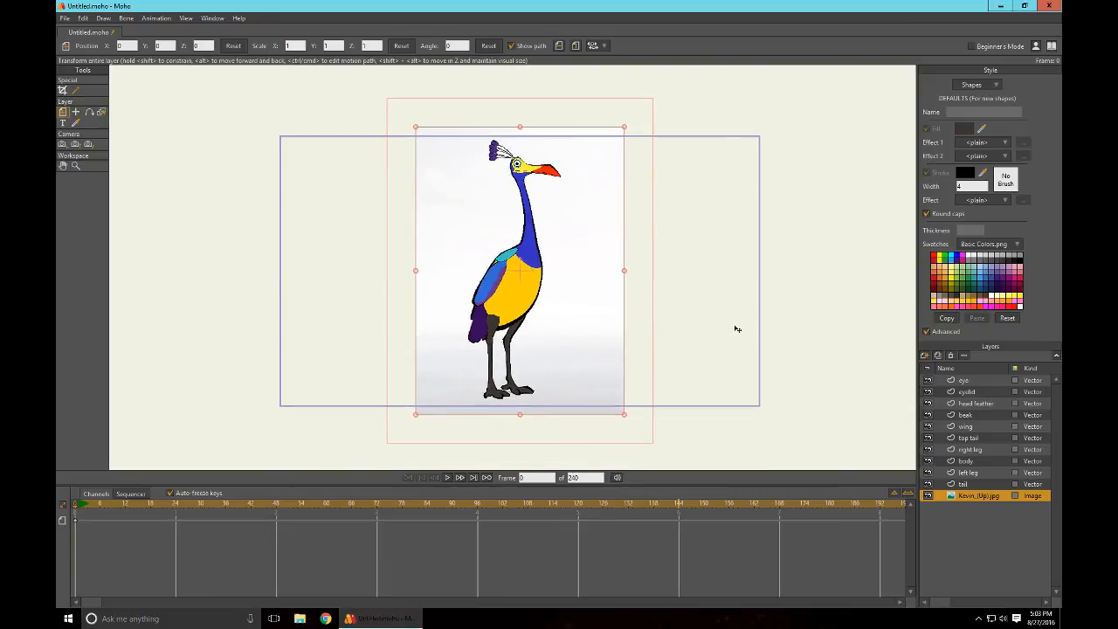